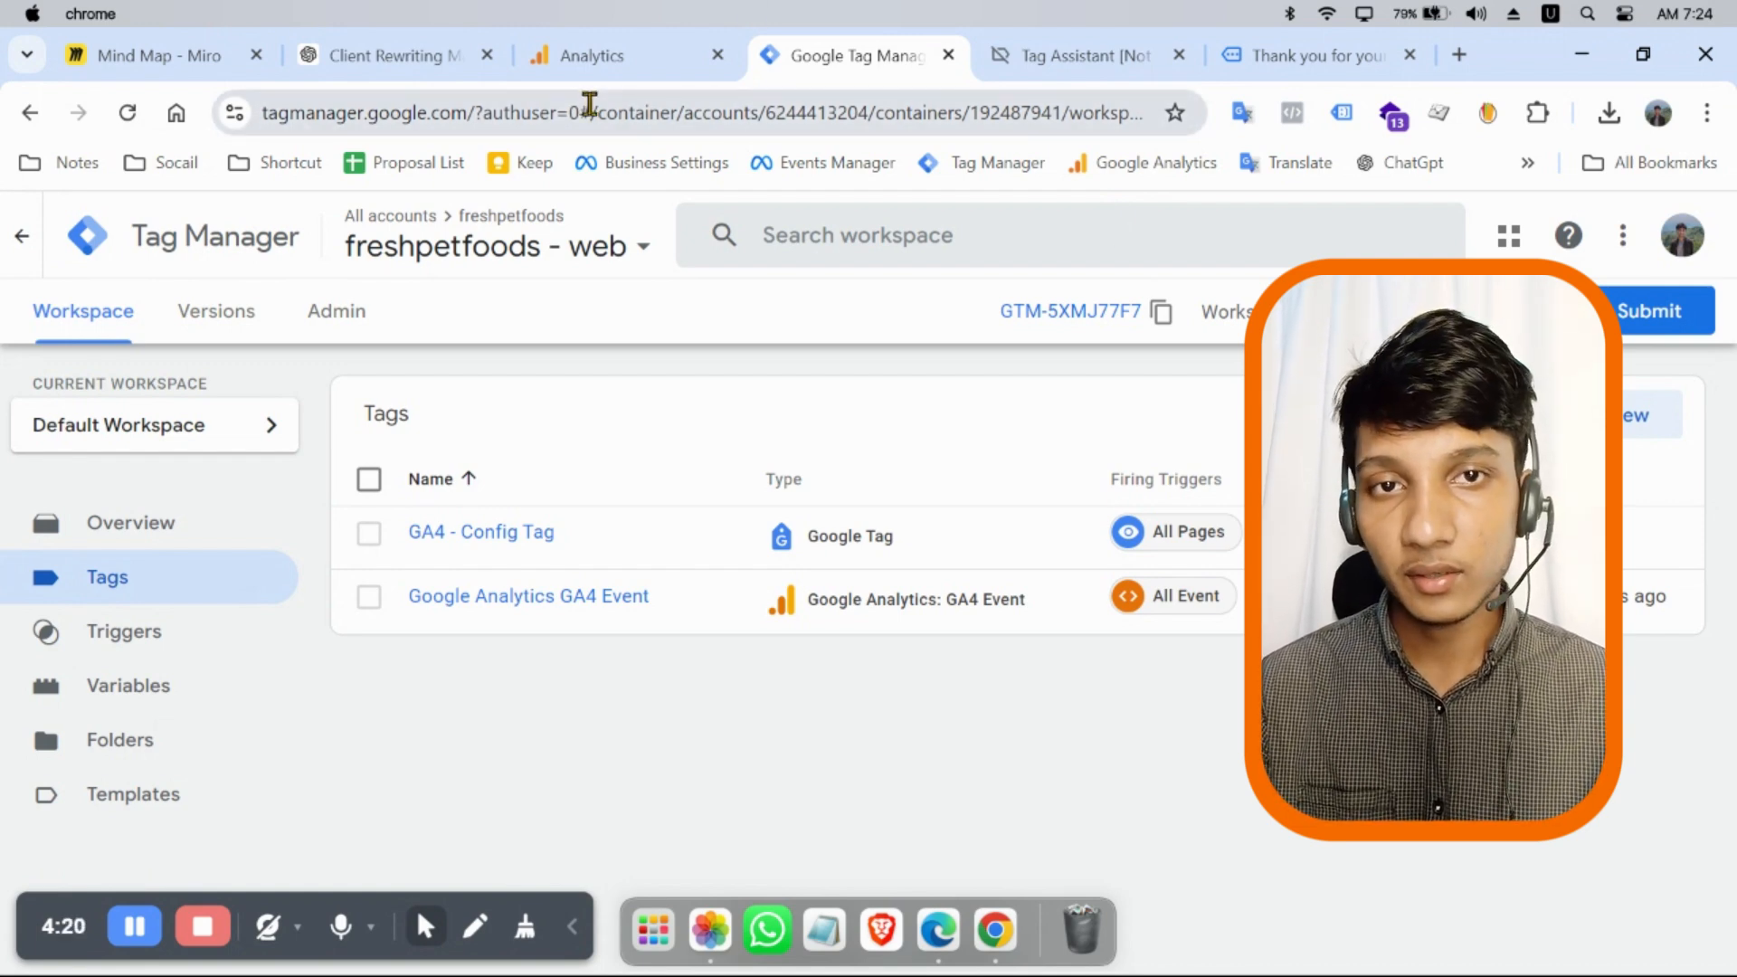
Step: Open the freshpetfoods container administration and copy the web container's name
click(340, 329)
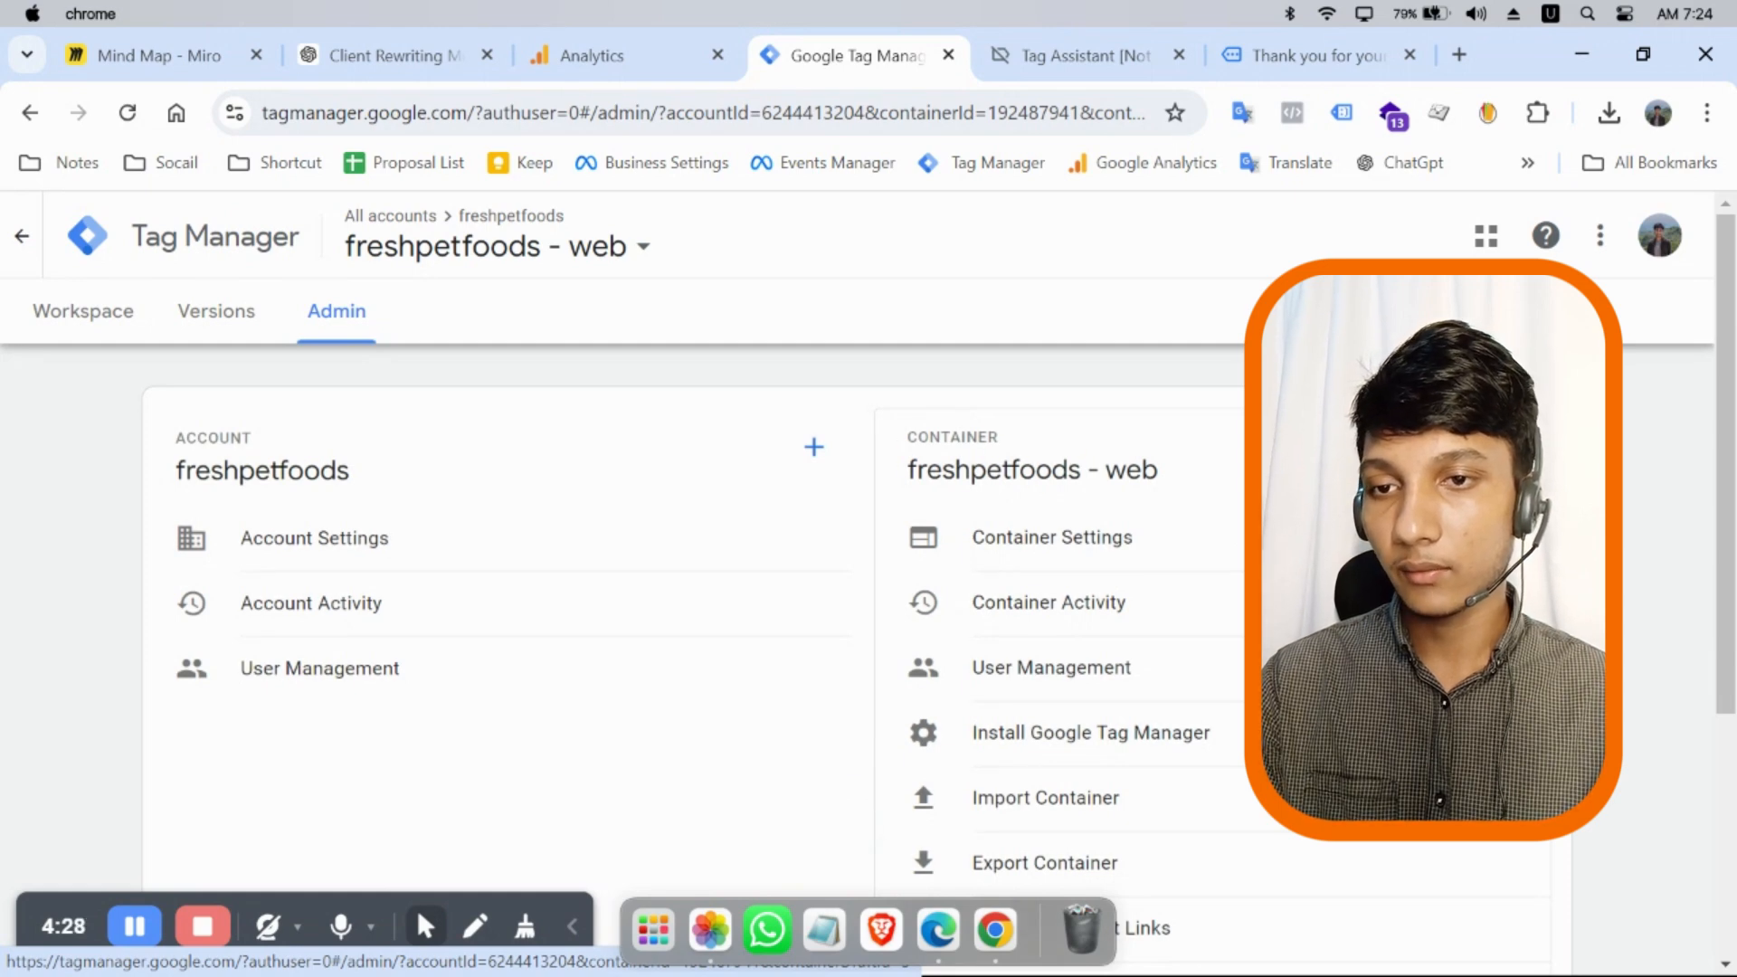
click(1514, 447)
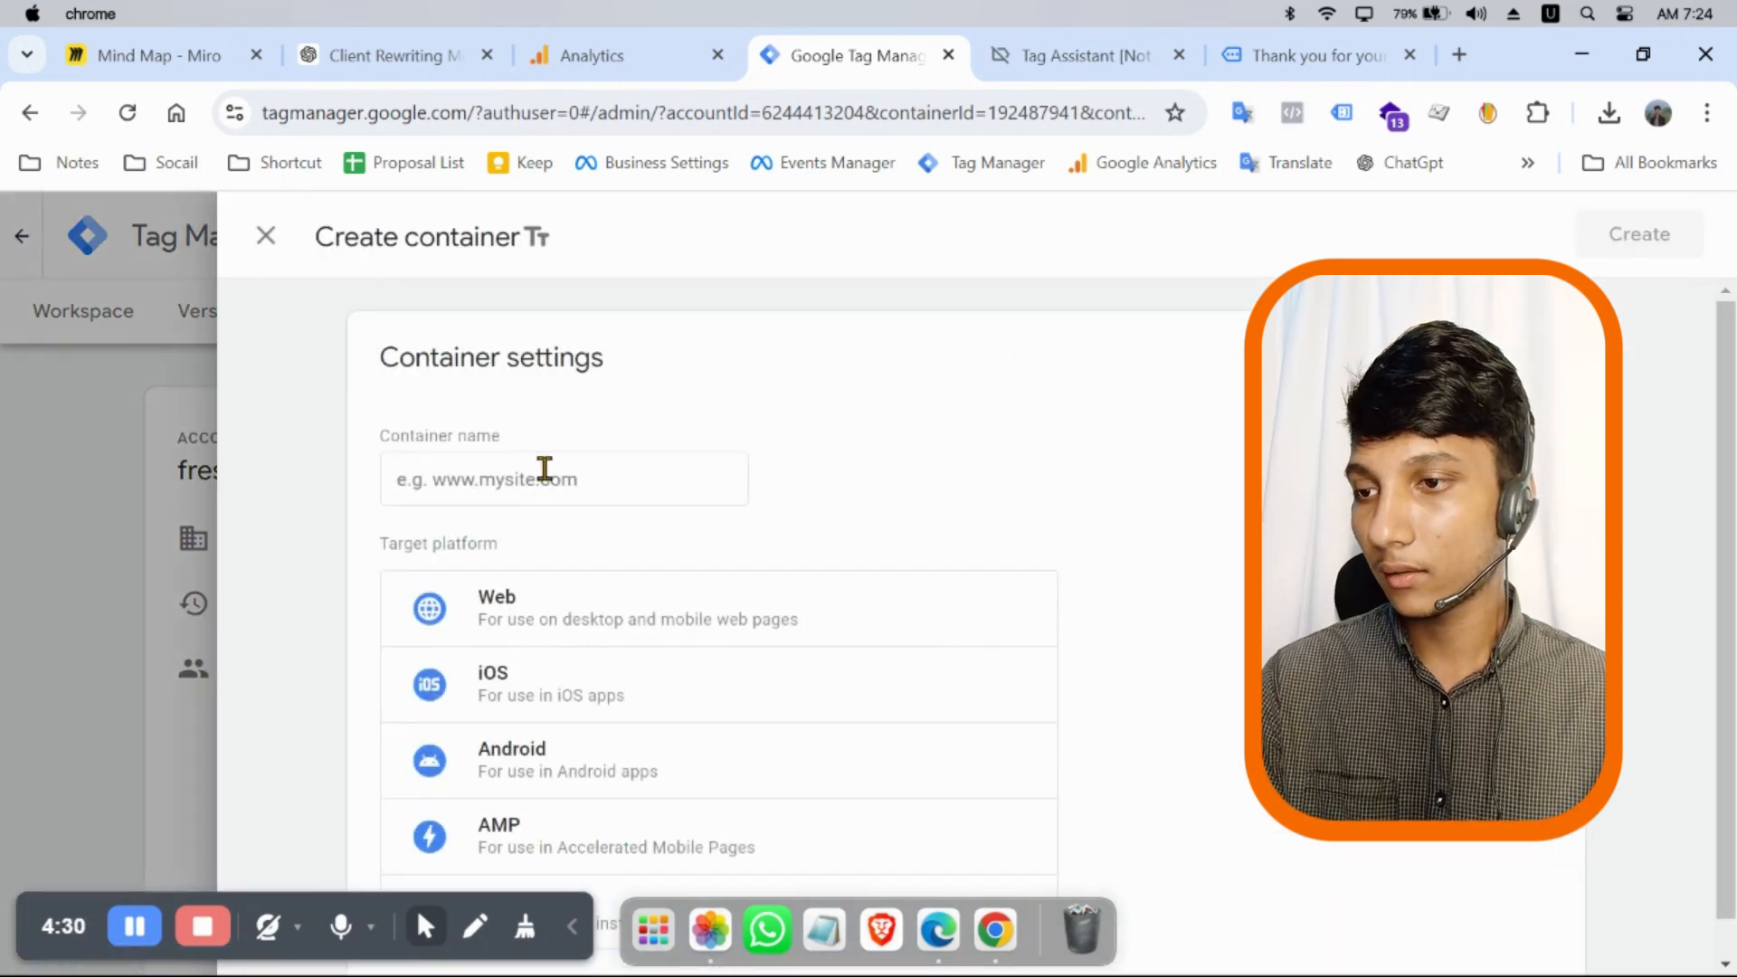
click(261, 237)
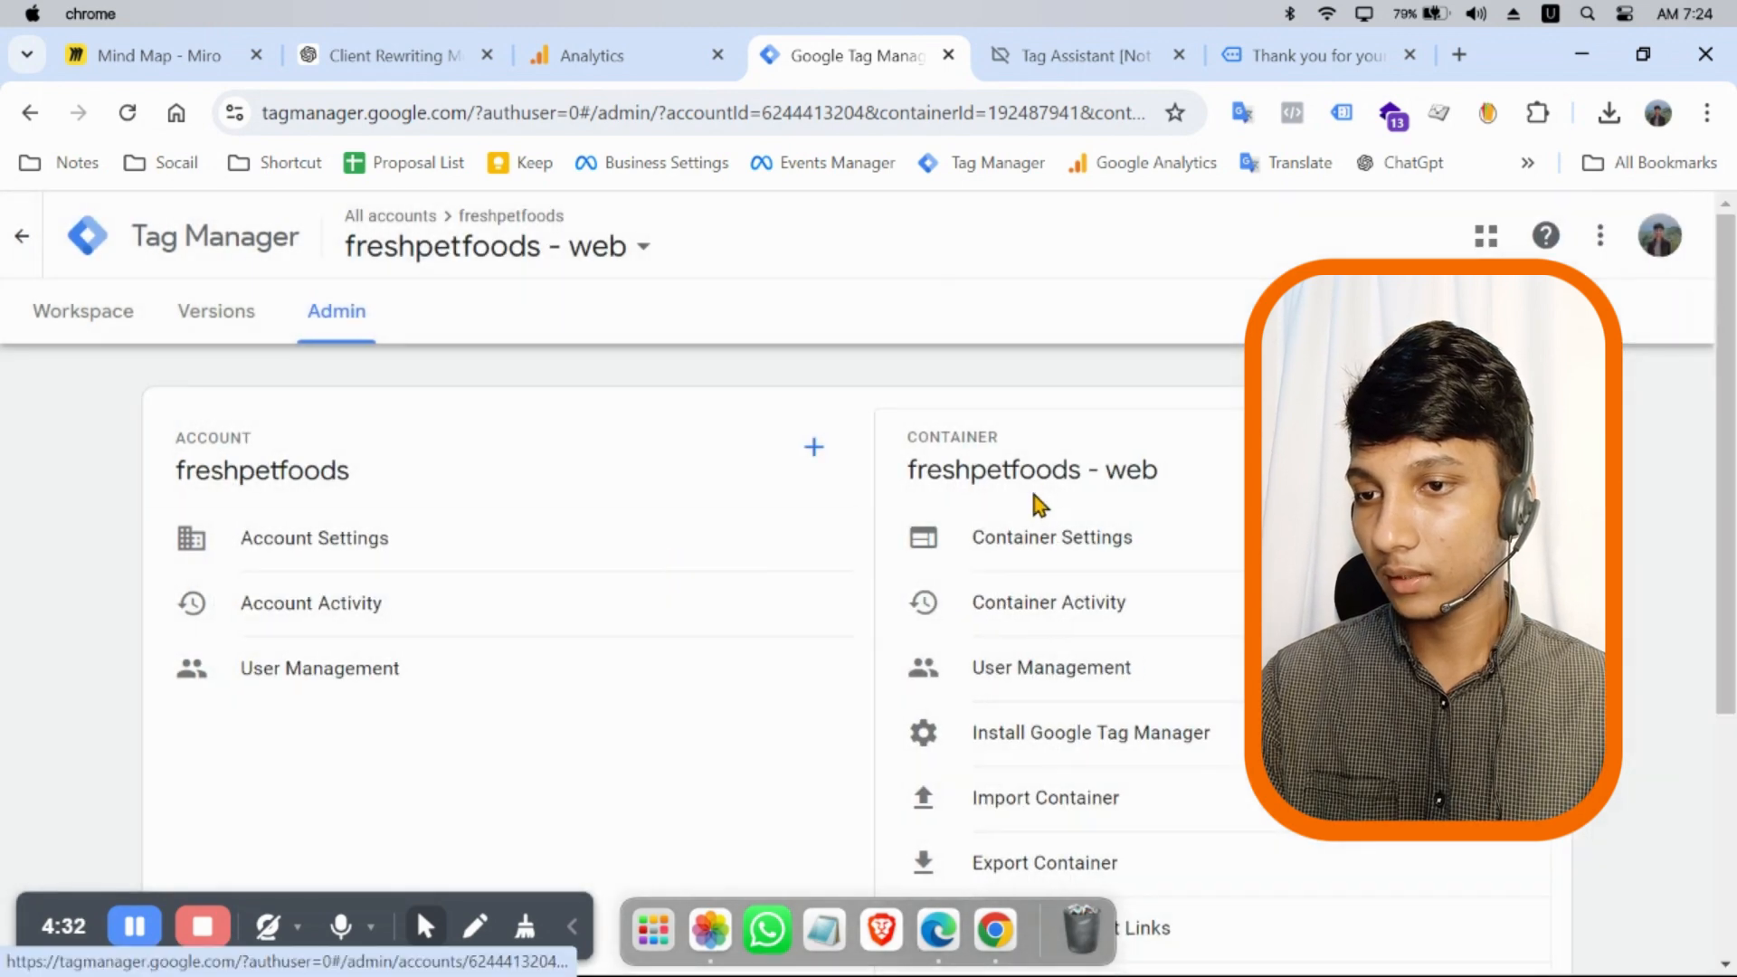
drag(1153, 469, 891, 469)
key(cmd+c)
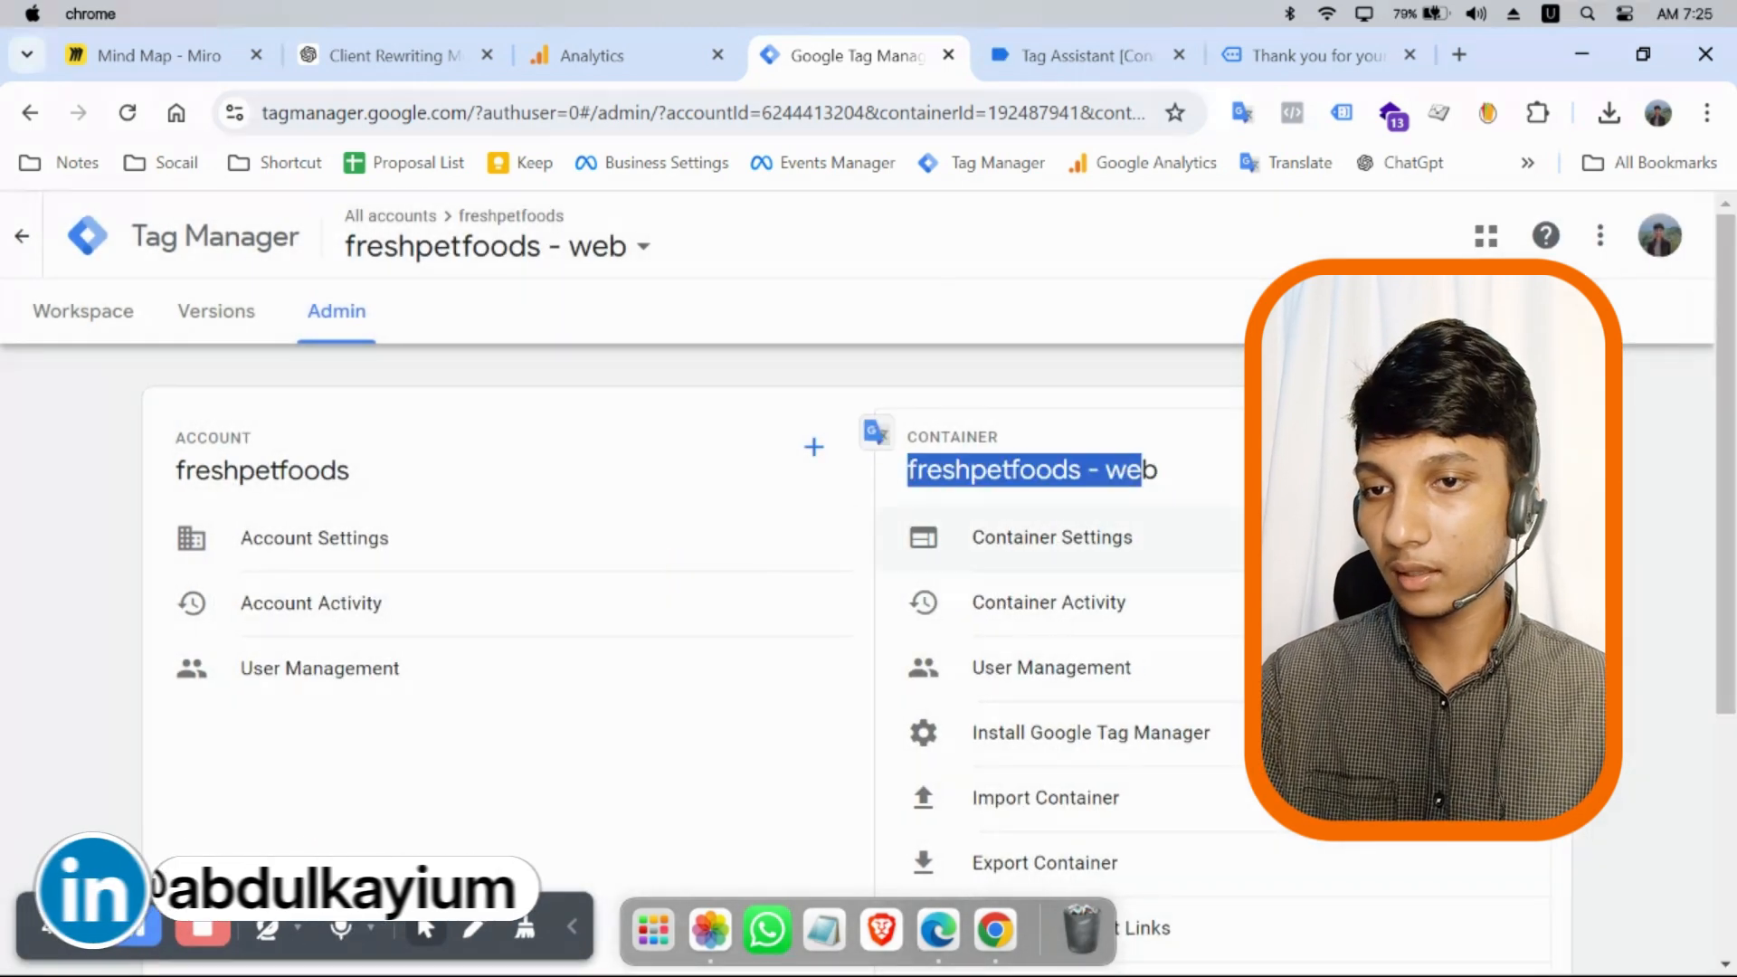
Step: Create a new container named "freshpetfoods - server" with Server as the target platform
click(1514, 447)
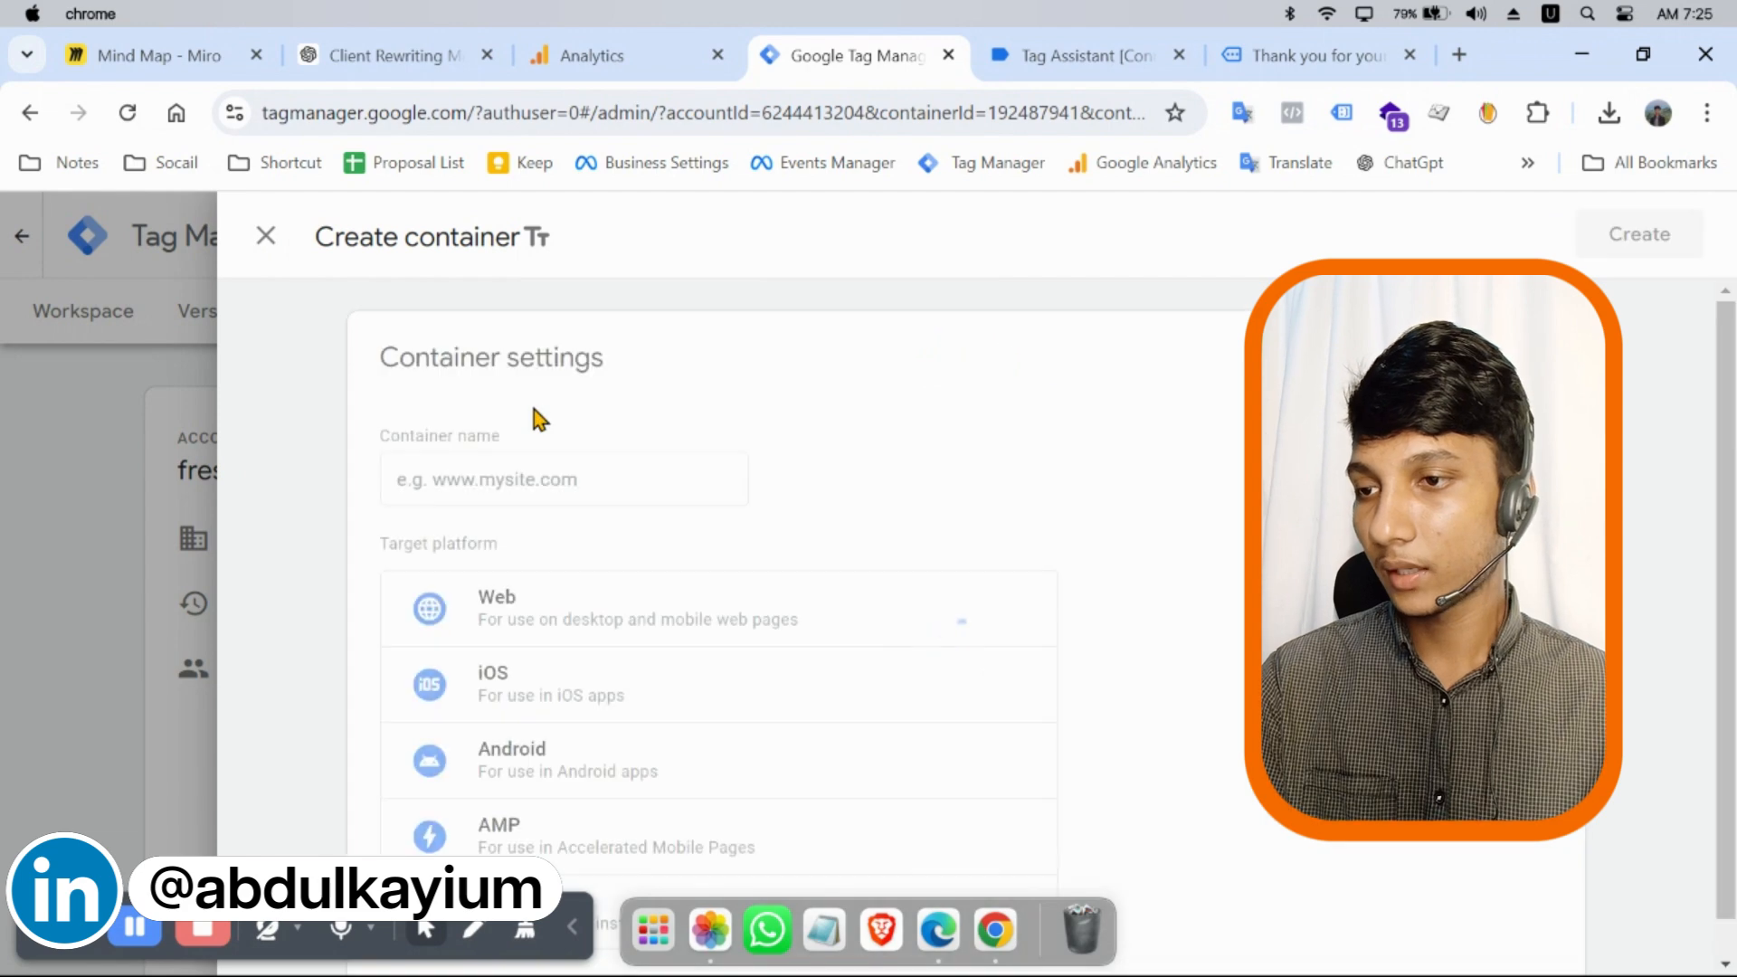
click(525, 478)
key(cmd+v)
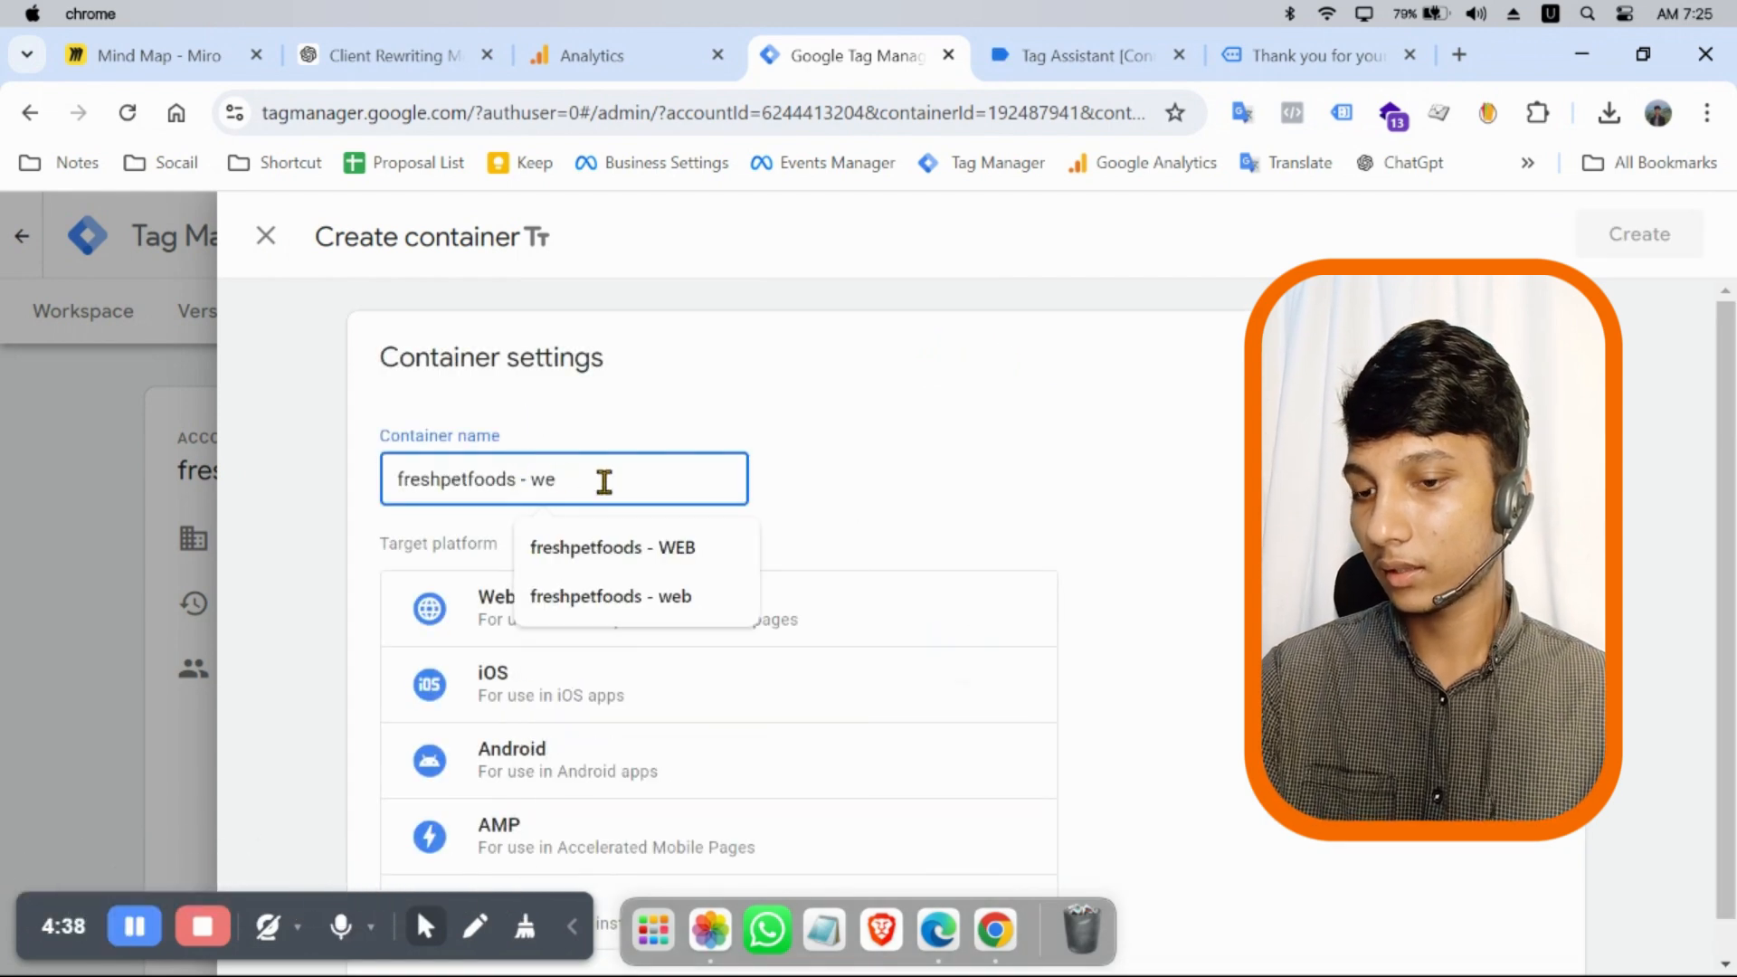
text(server)
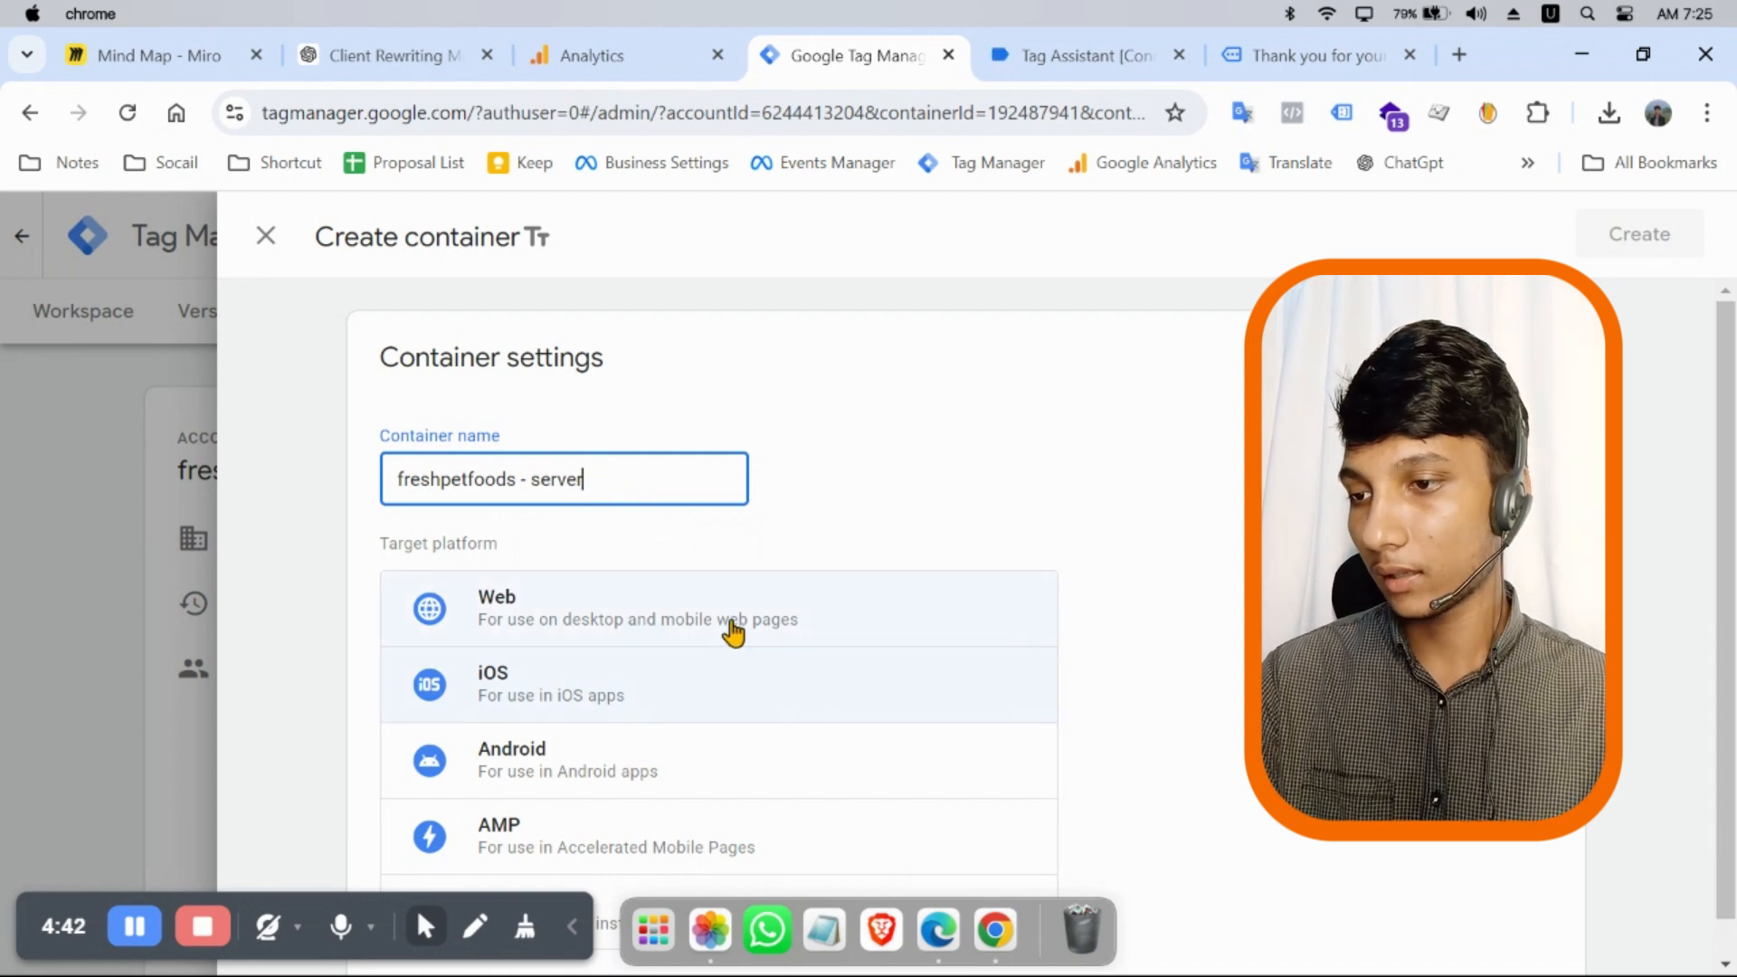
scroll(777, 630, down, 1)
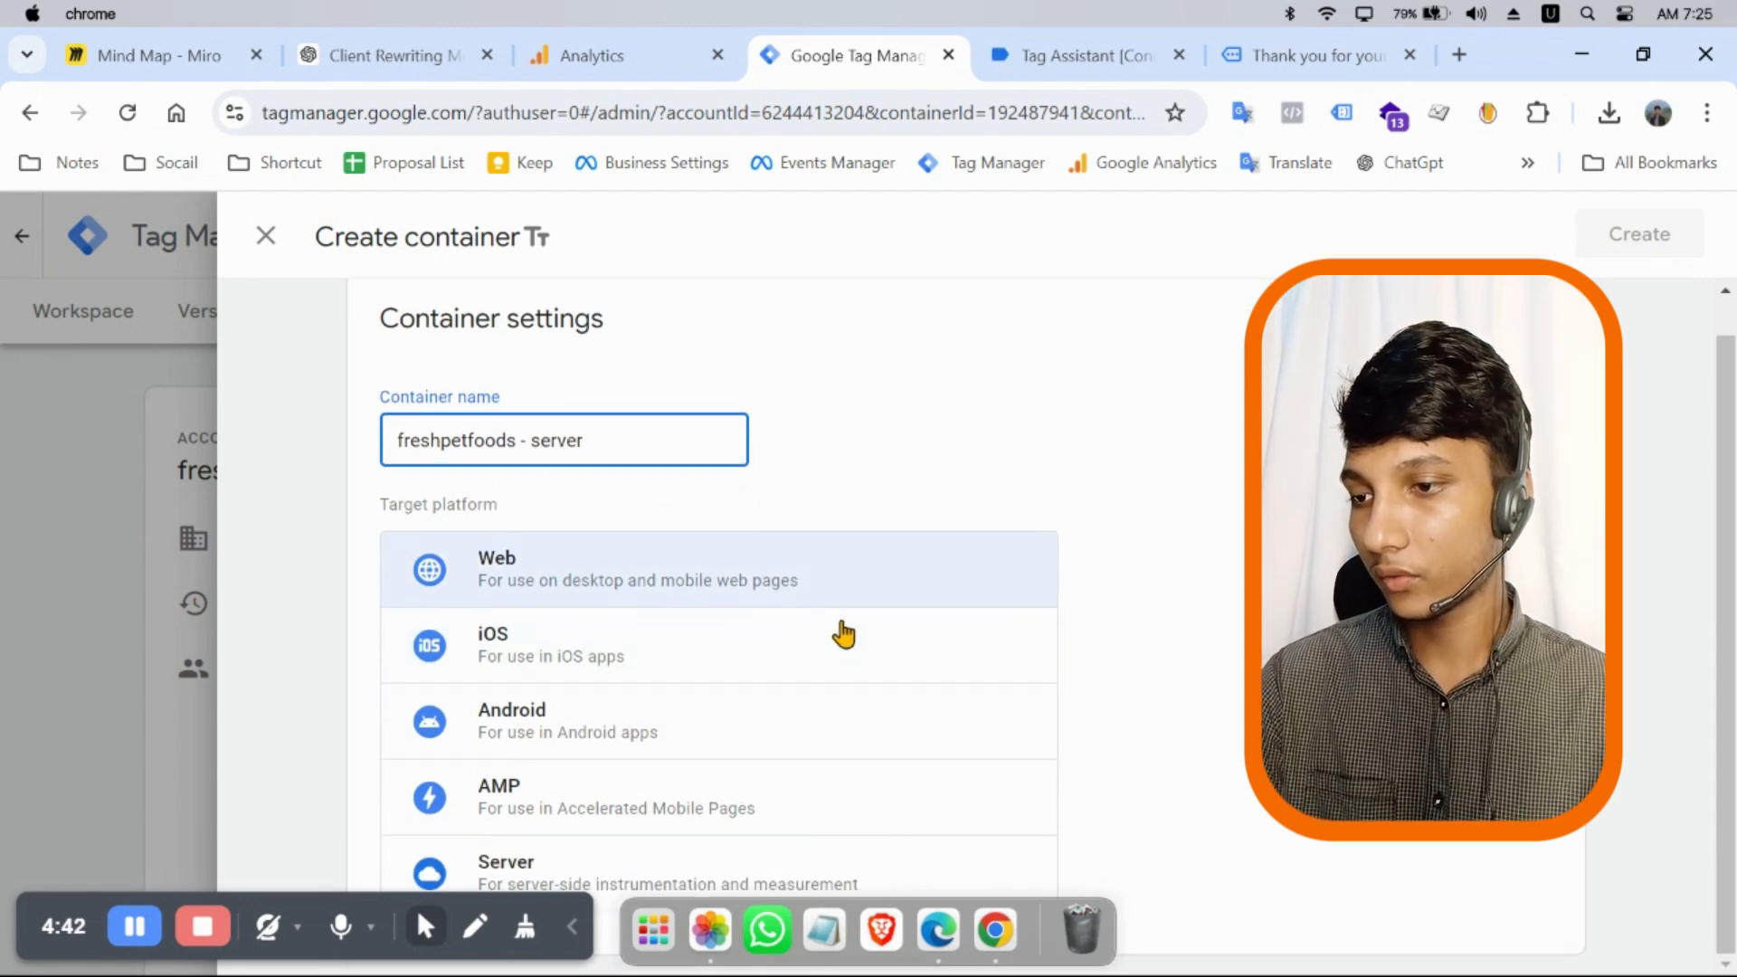
click(573, 871)
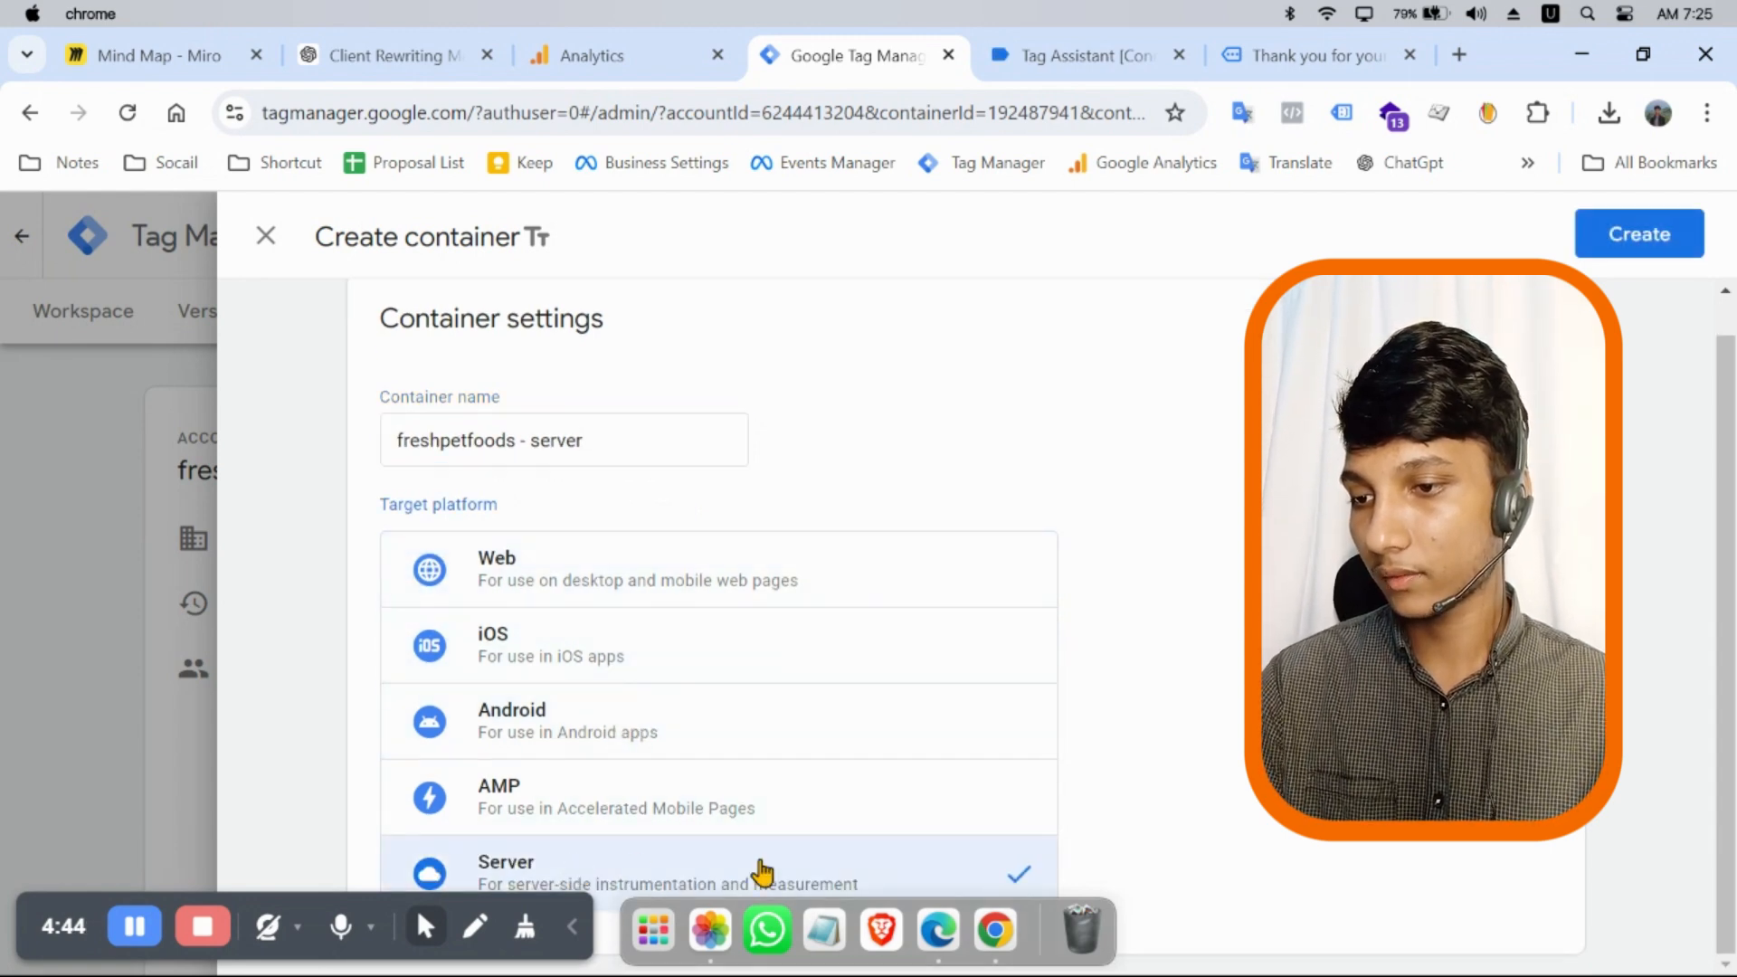
drag(54, 923, 995, 759)
click(1625, 248)
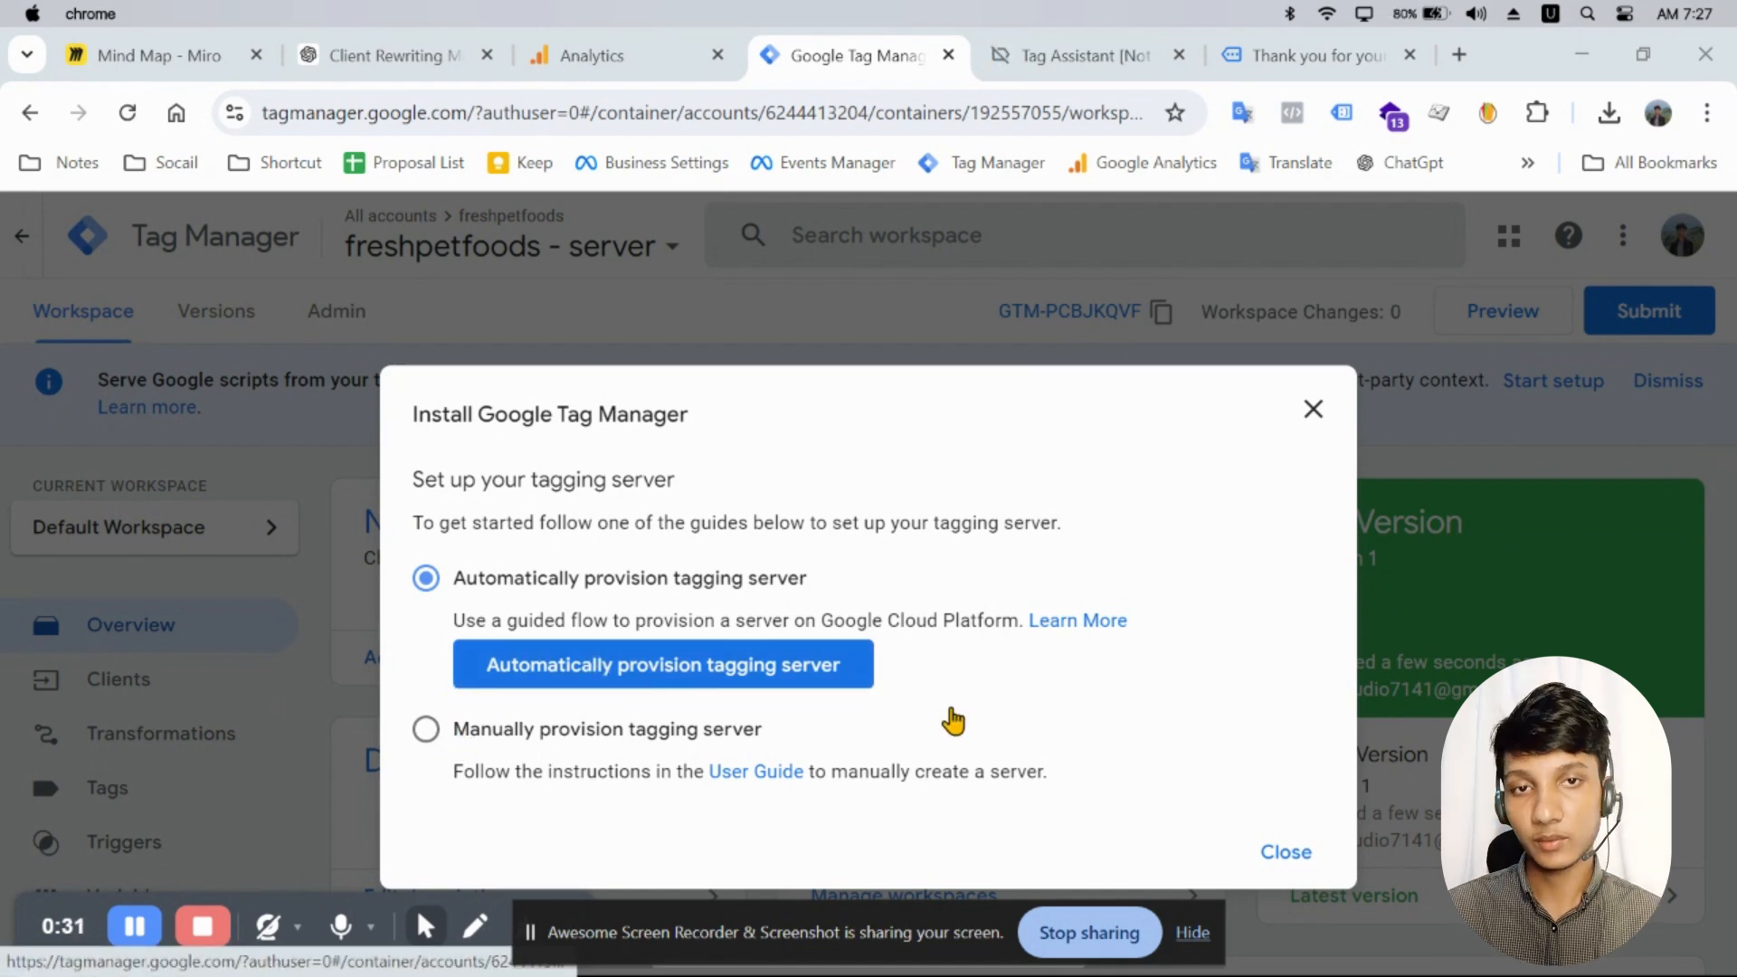
Step: Choose manual provisioning of the tagging server and select the whole container config string
click(508, 731)
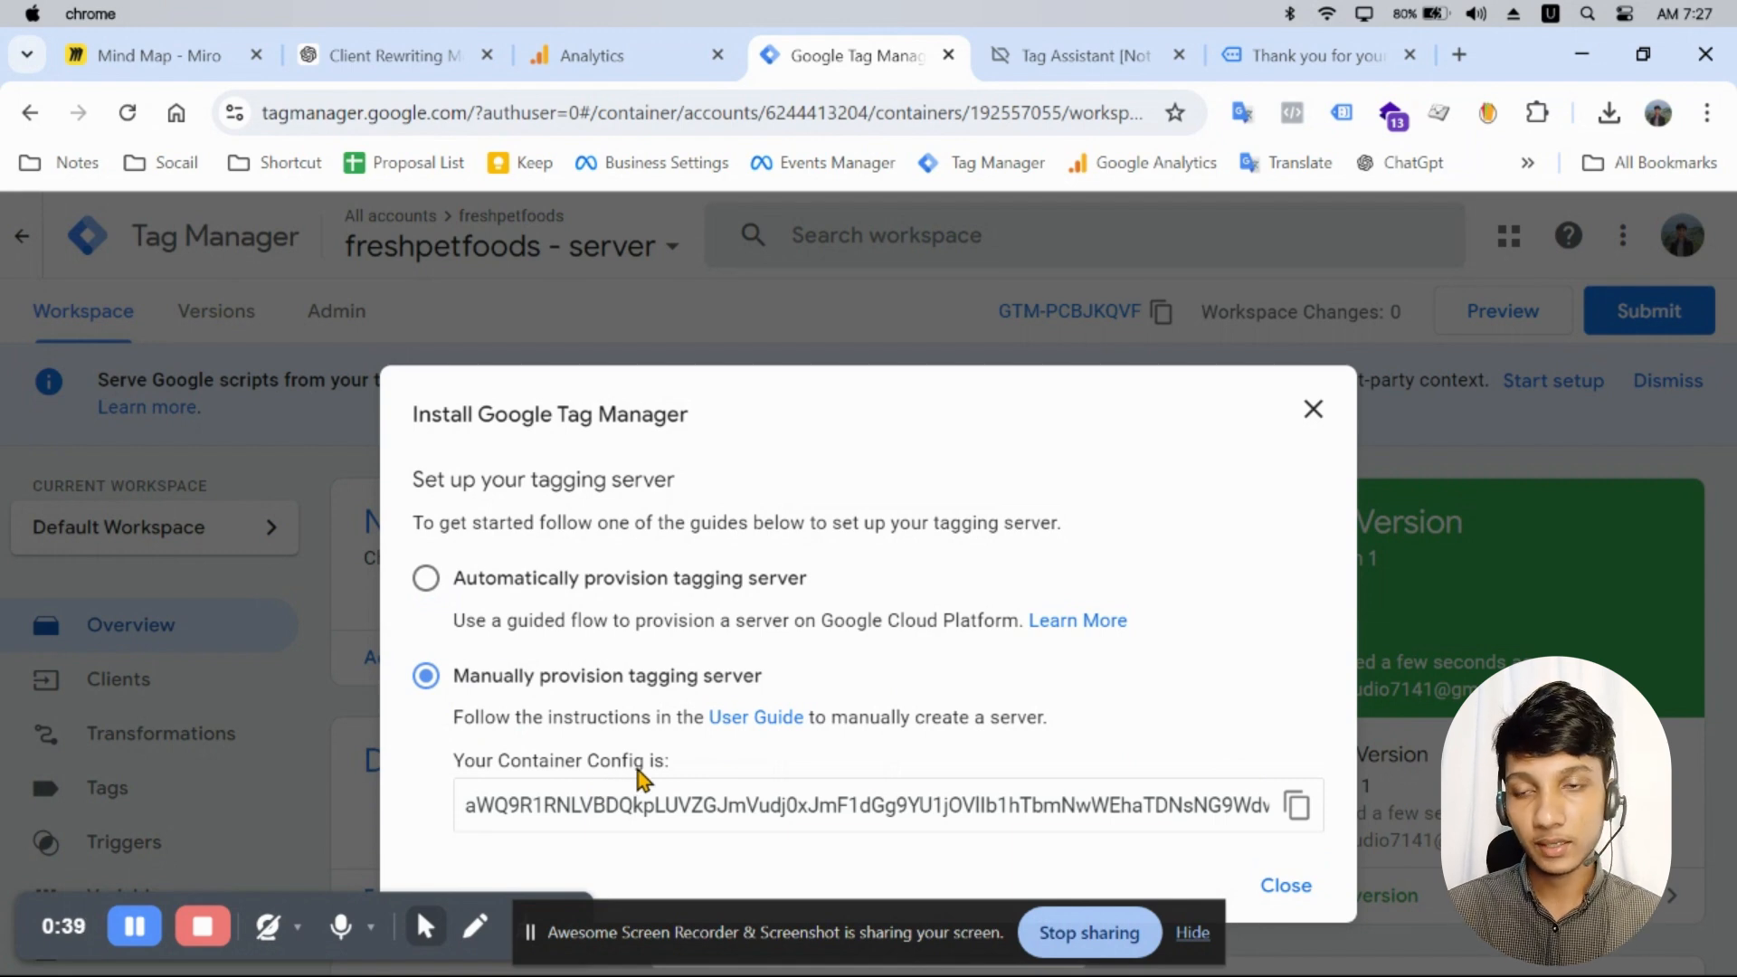
click(553, 804)
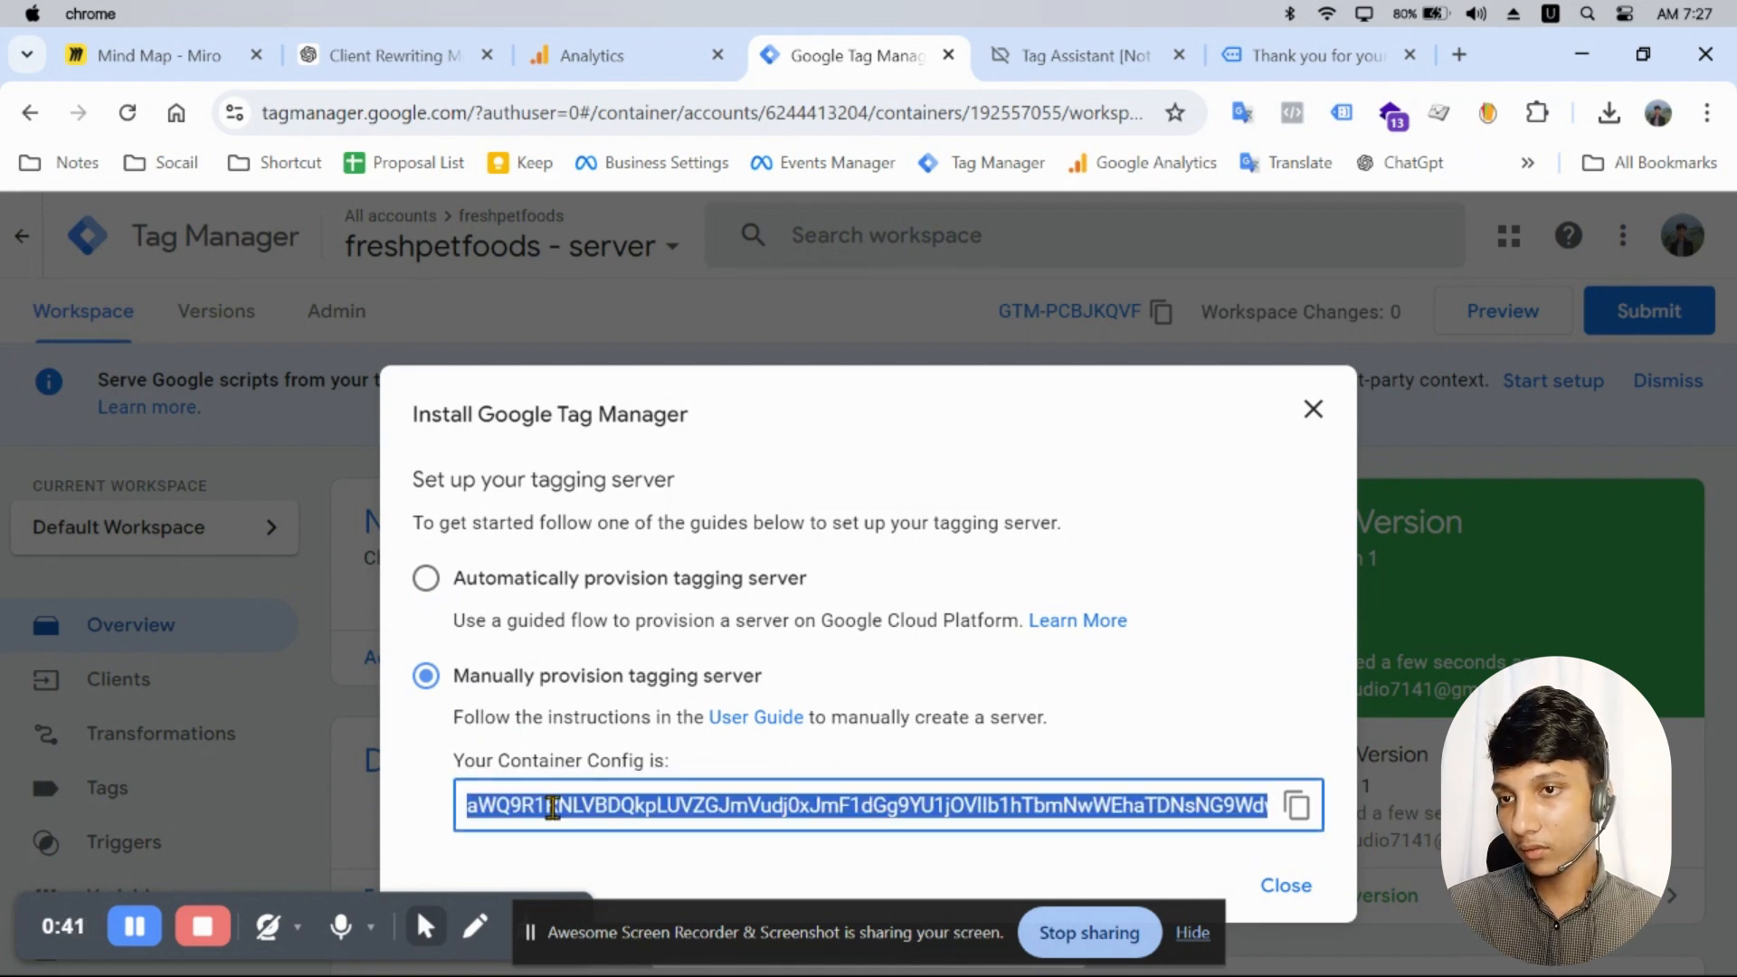
Step: Open stape.io in a new browser tab and bring up its free sign-up form
click(1458, 54)
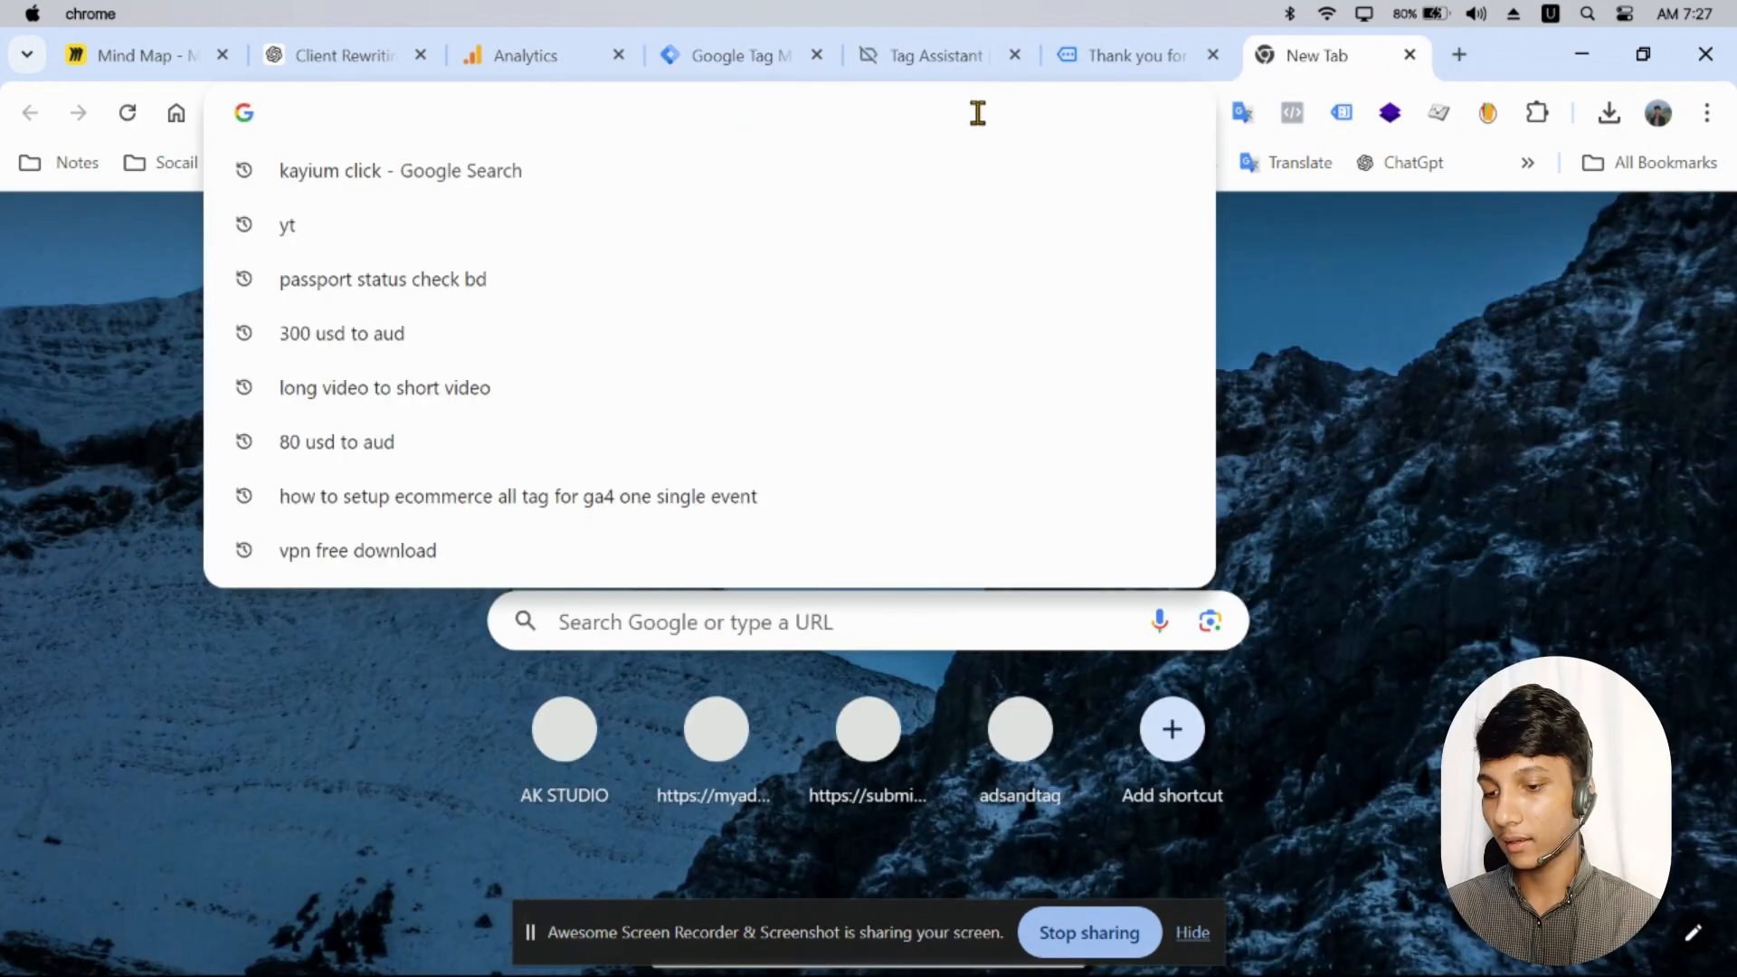
text(stape)
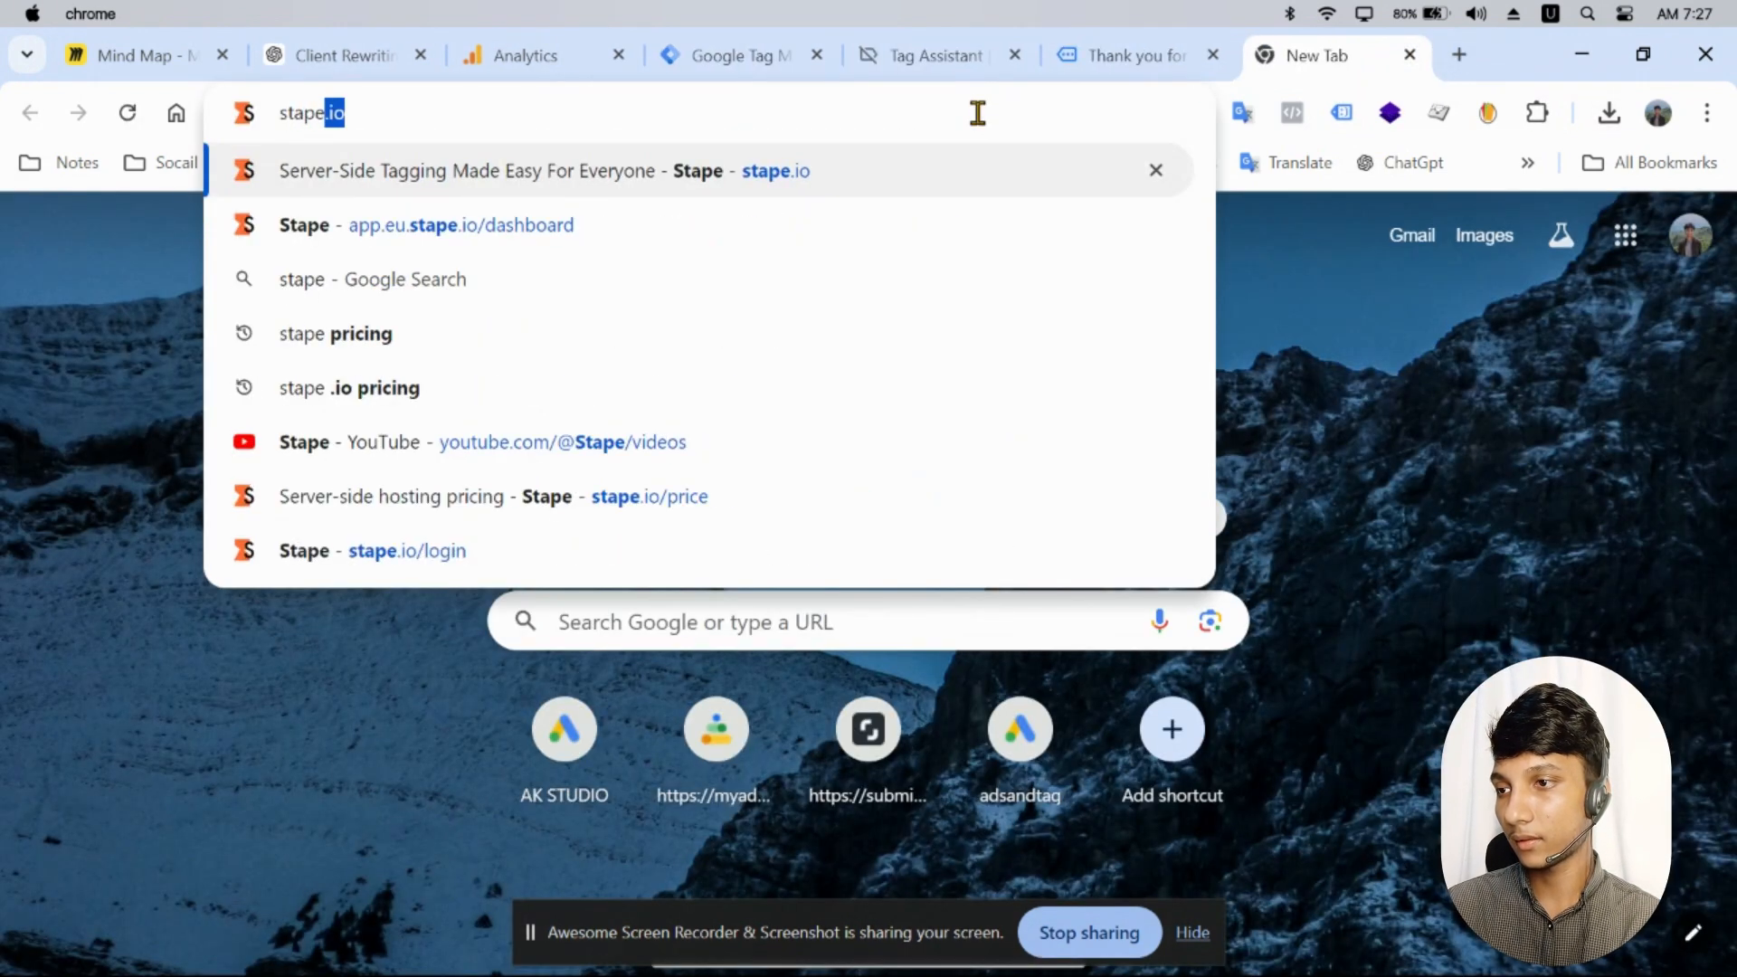
text(.io)
key(Return)
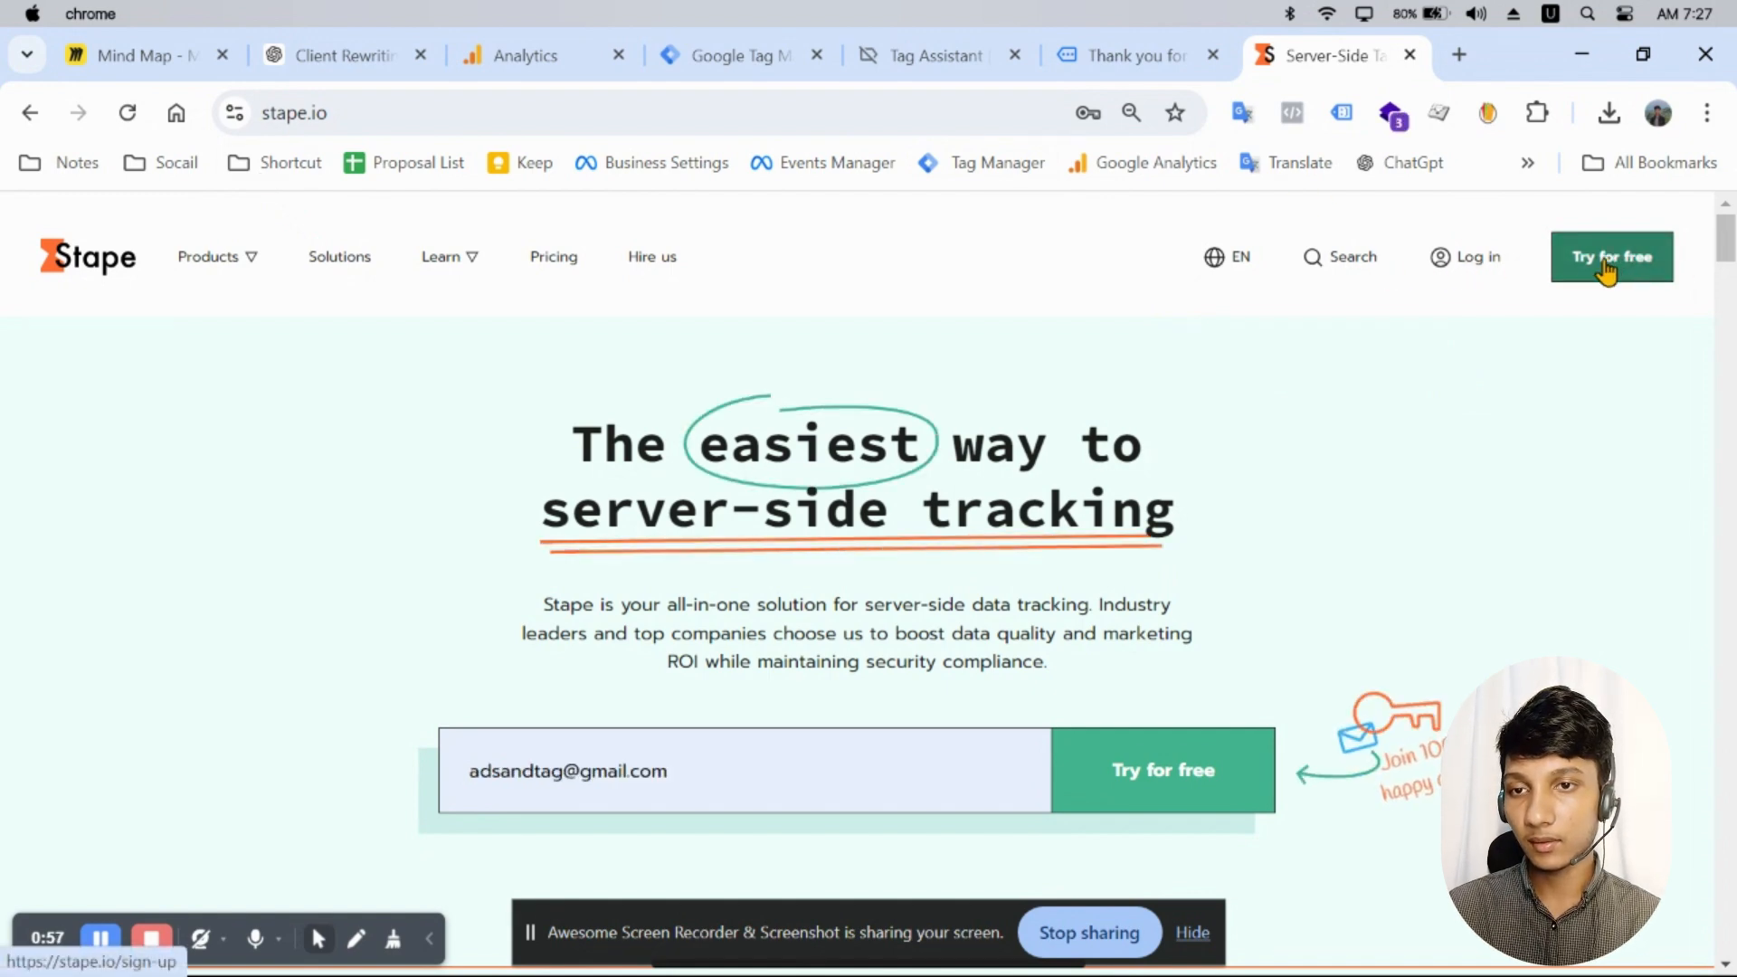
click(1609, 283)
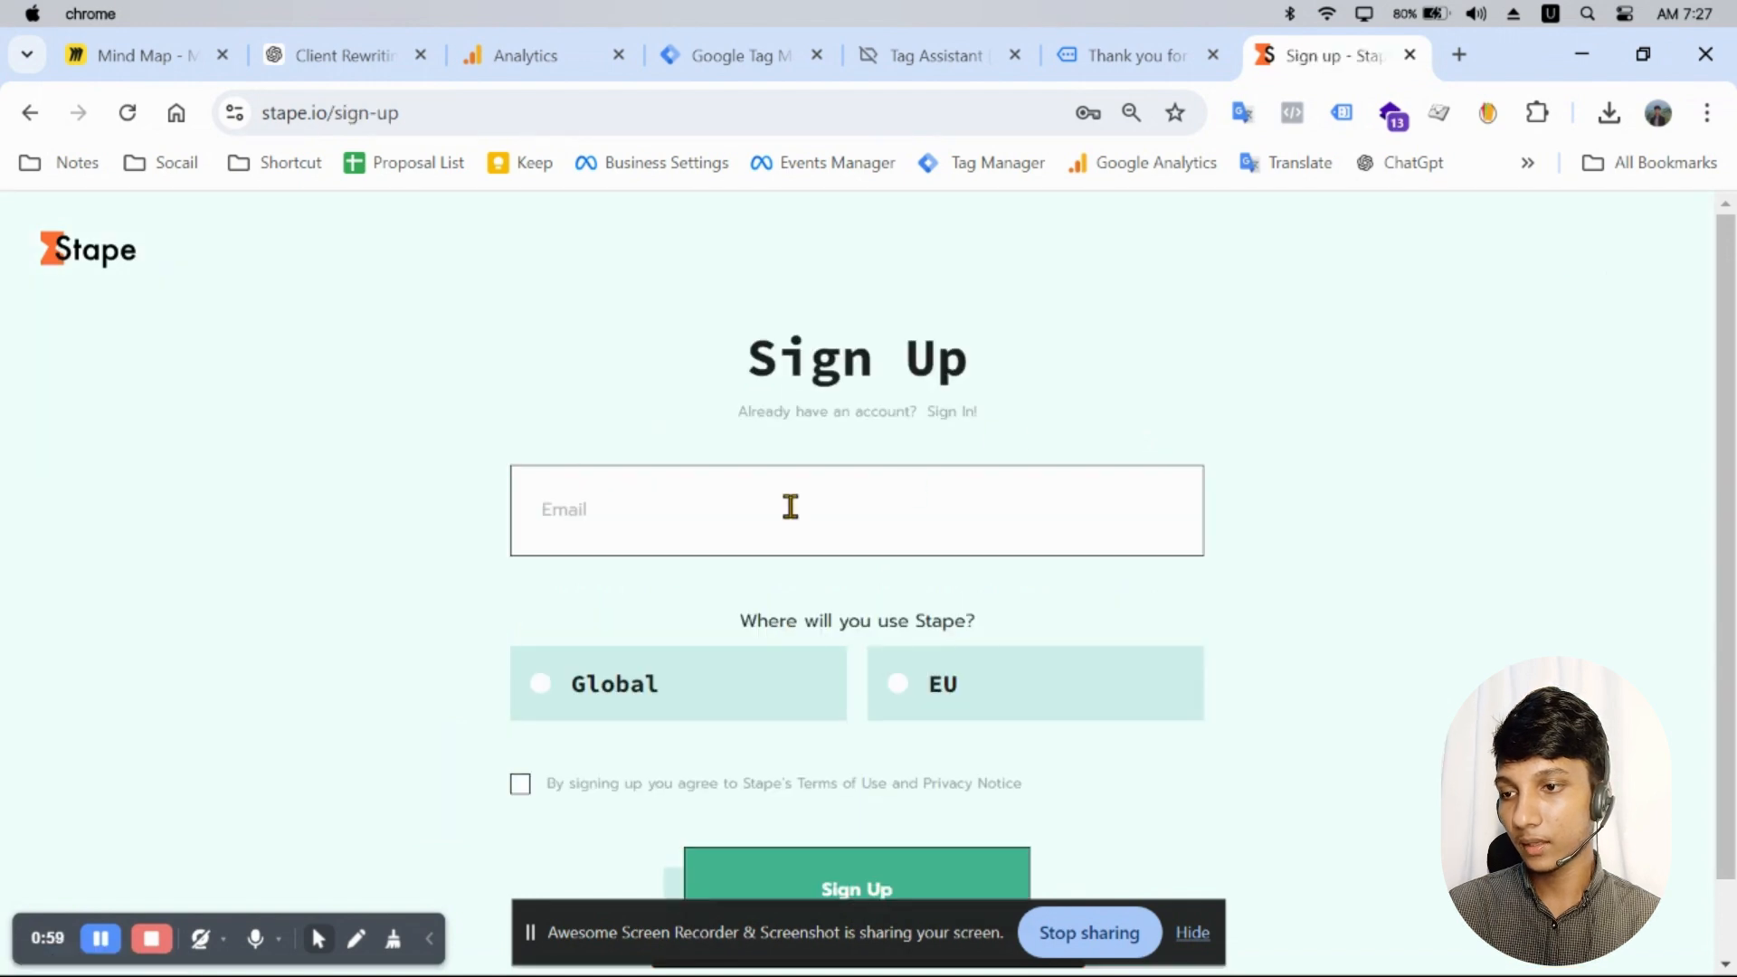
click(791, 506)
scroll(801, 535, down, 2)
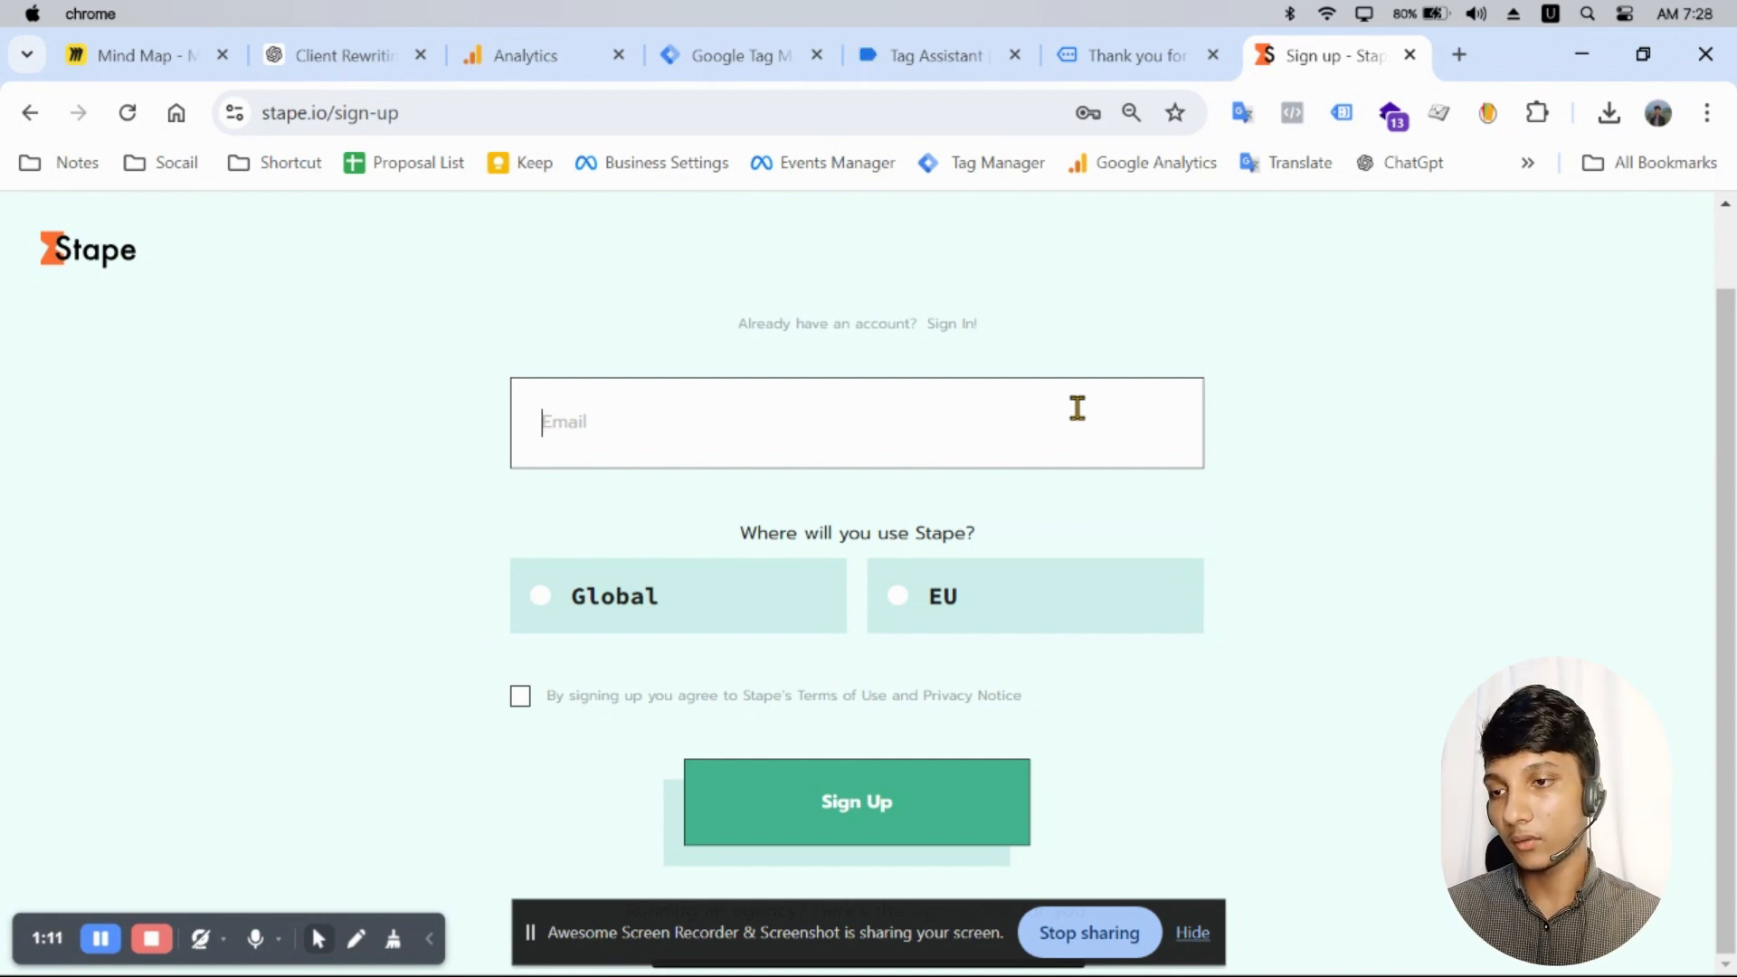
Step: Go back to the Stape home page and log in with the saved account credentials
click(104, 265)
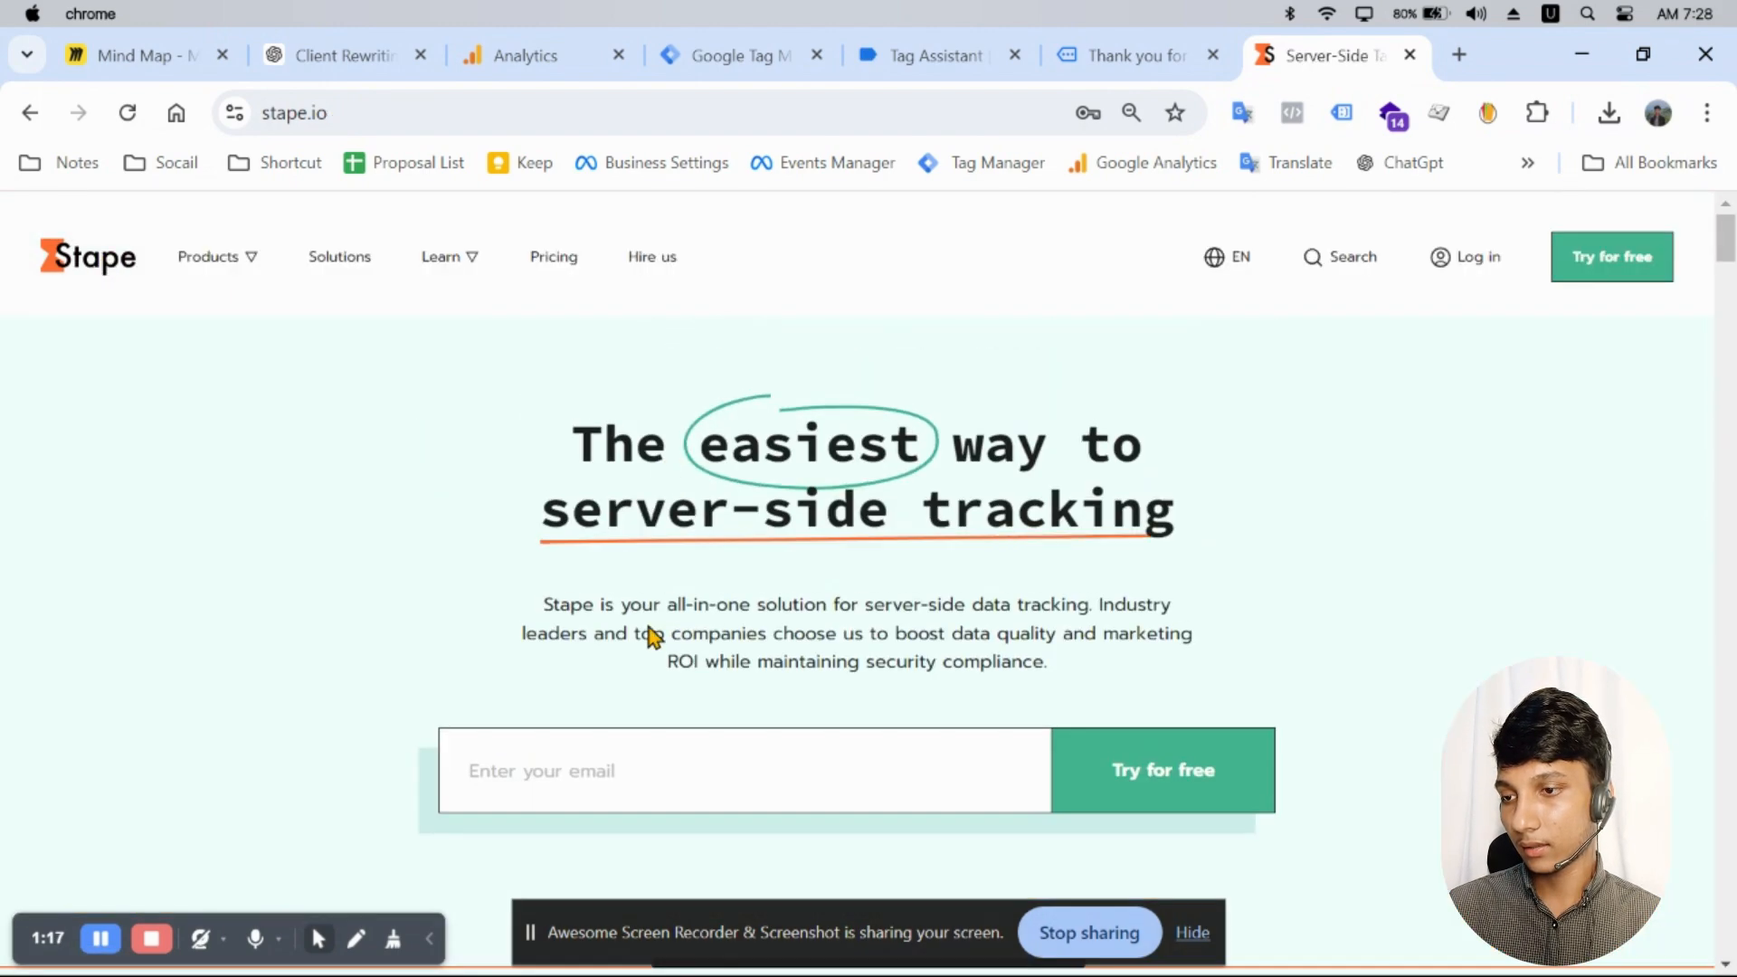
click(579, 767)
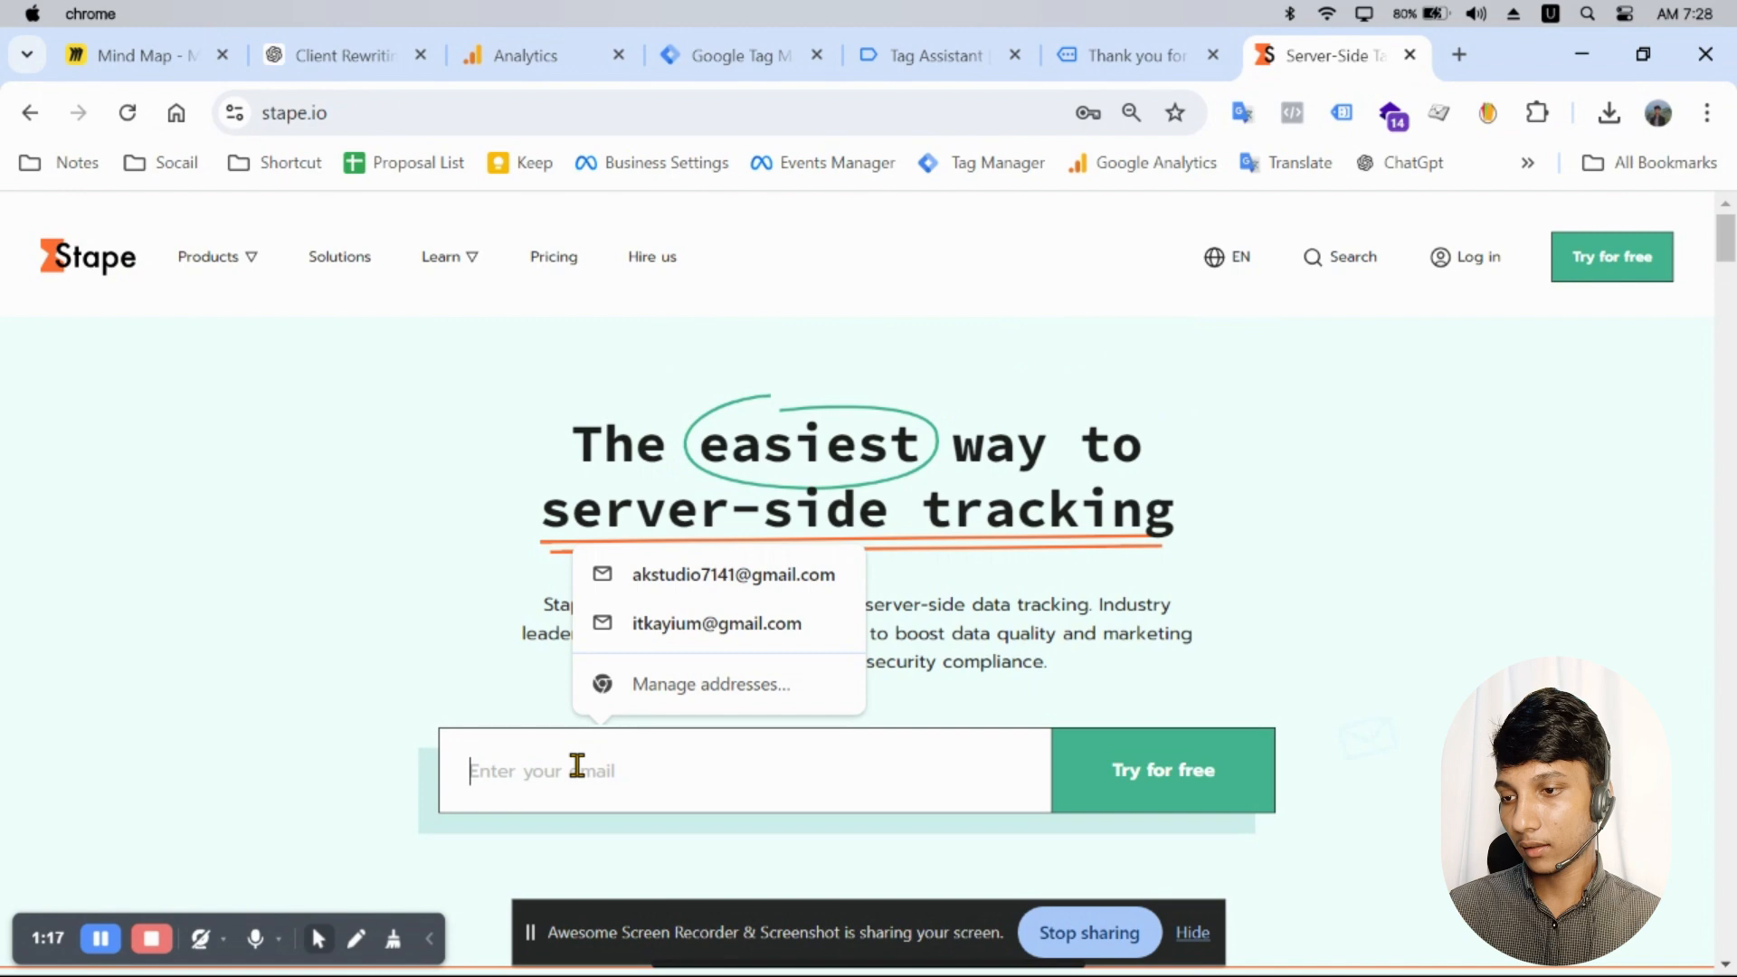
click(1461, 260)
click(801, 507)
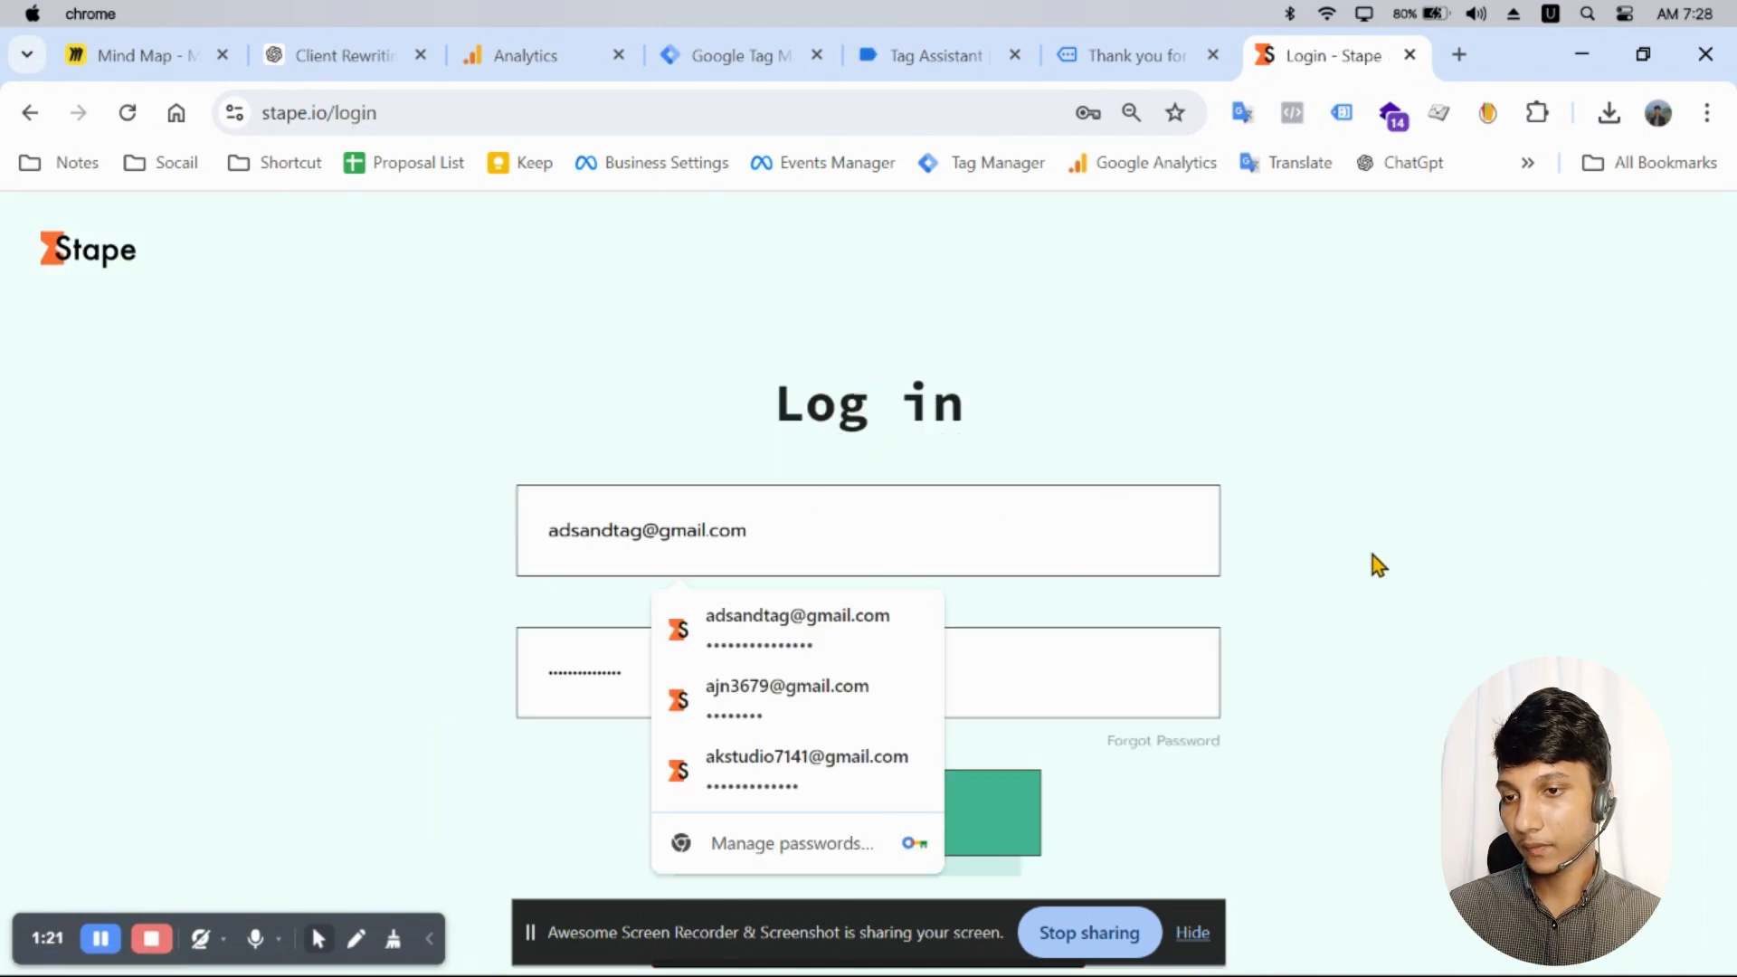
click(932, 800)
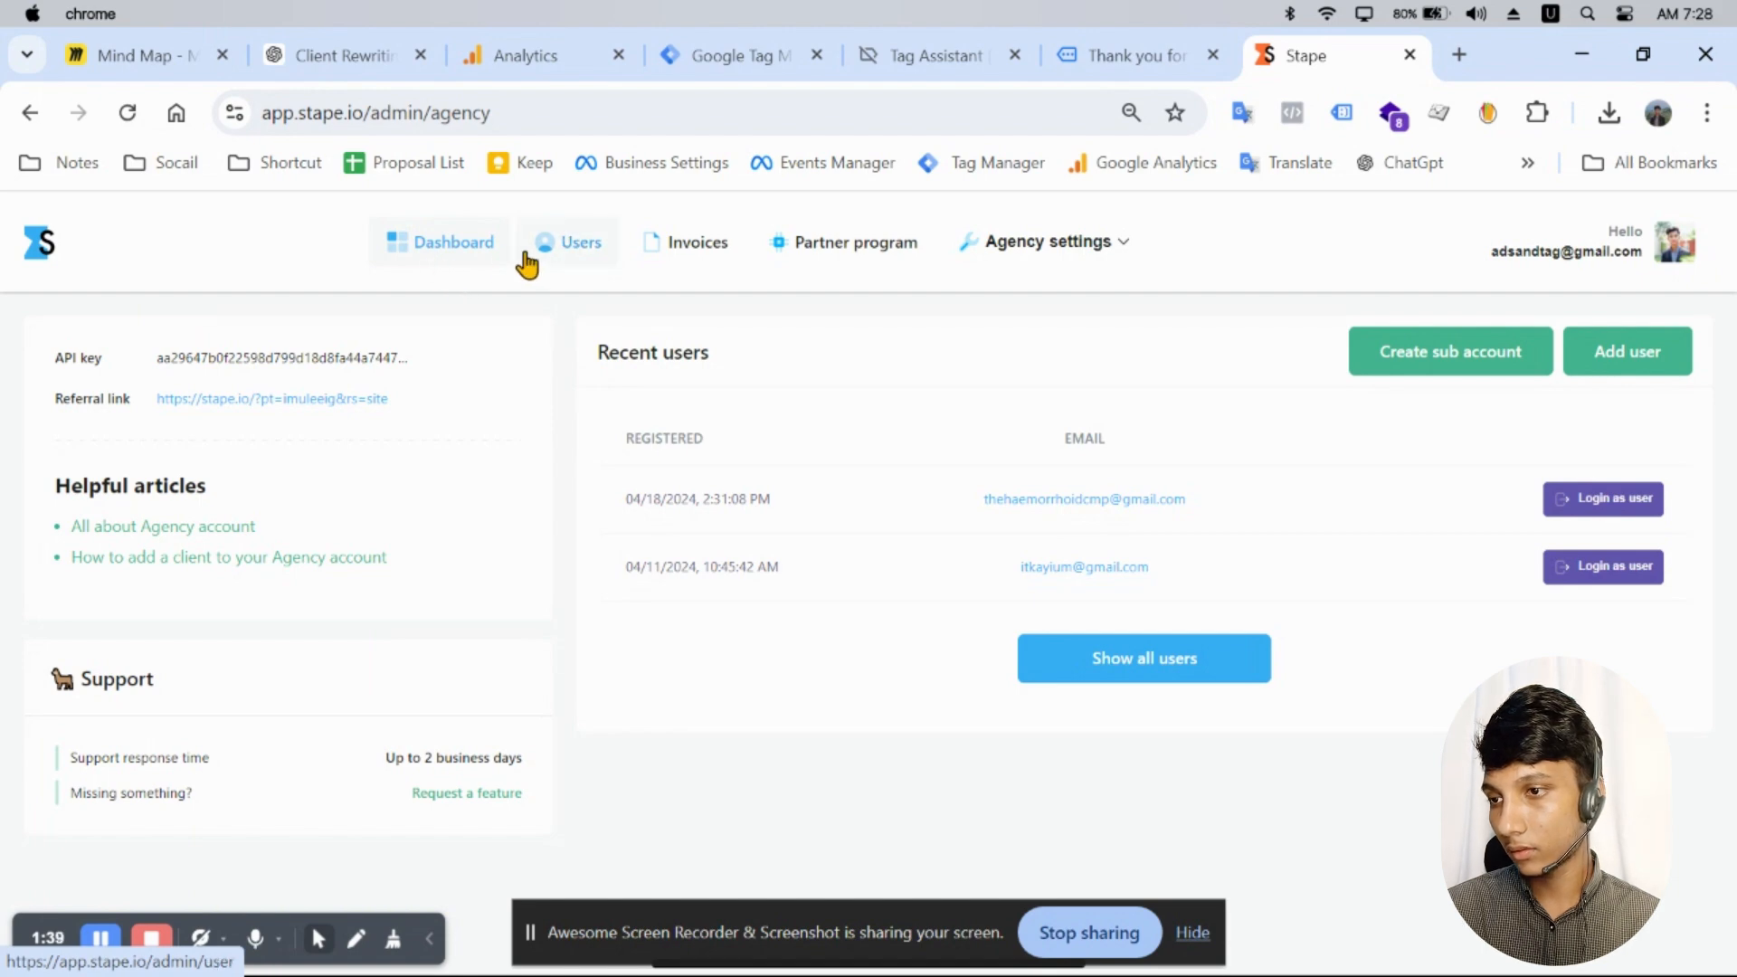
Step: View the agency's user list and the form for creating a sub account, and log out of Stape
click(531, 258)
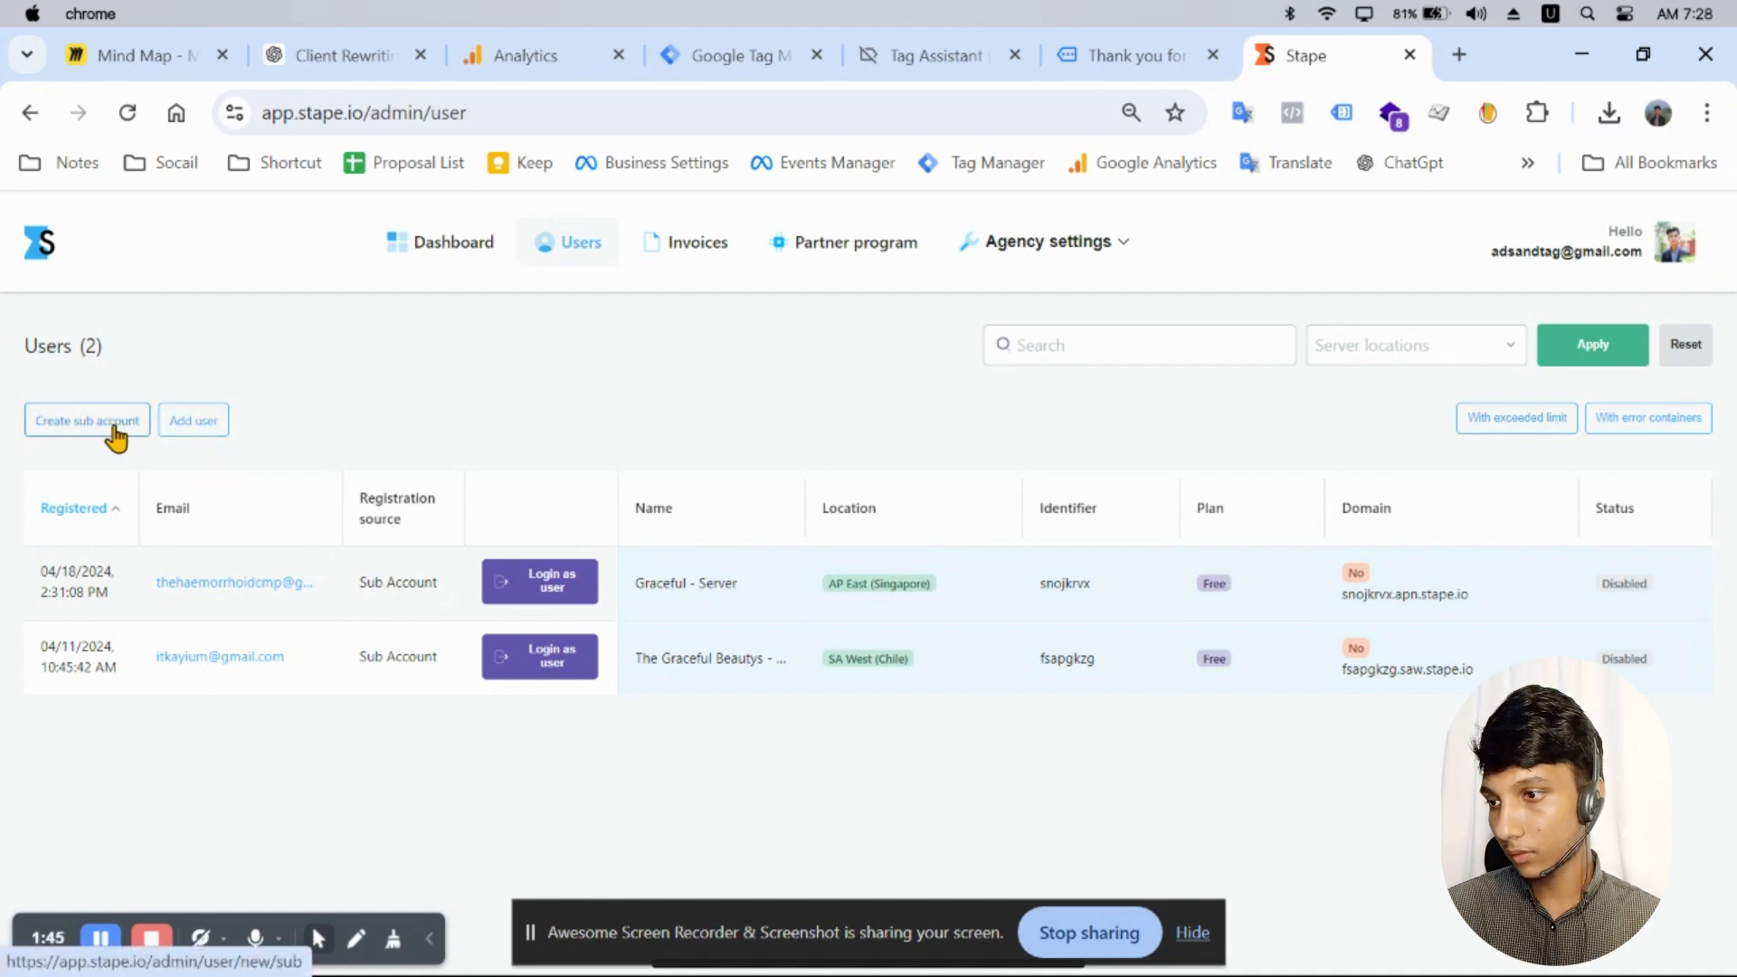
click(116, 439)
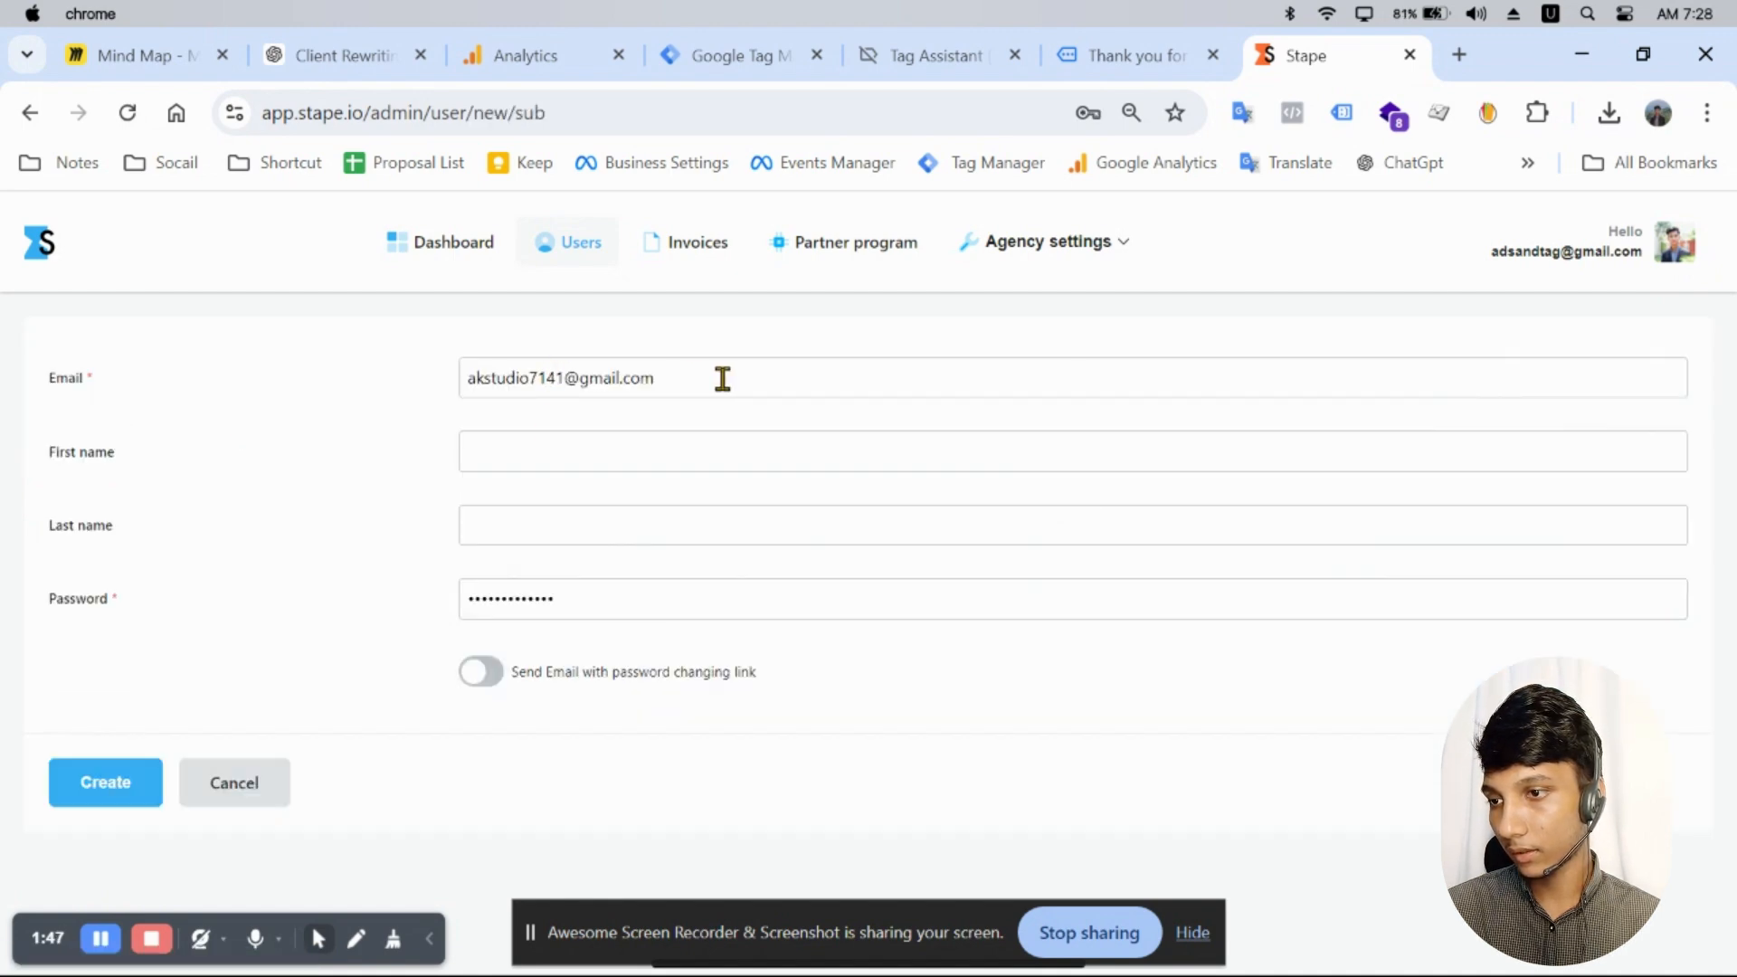
click(722, 378)
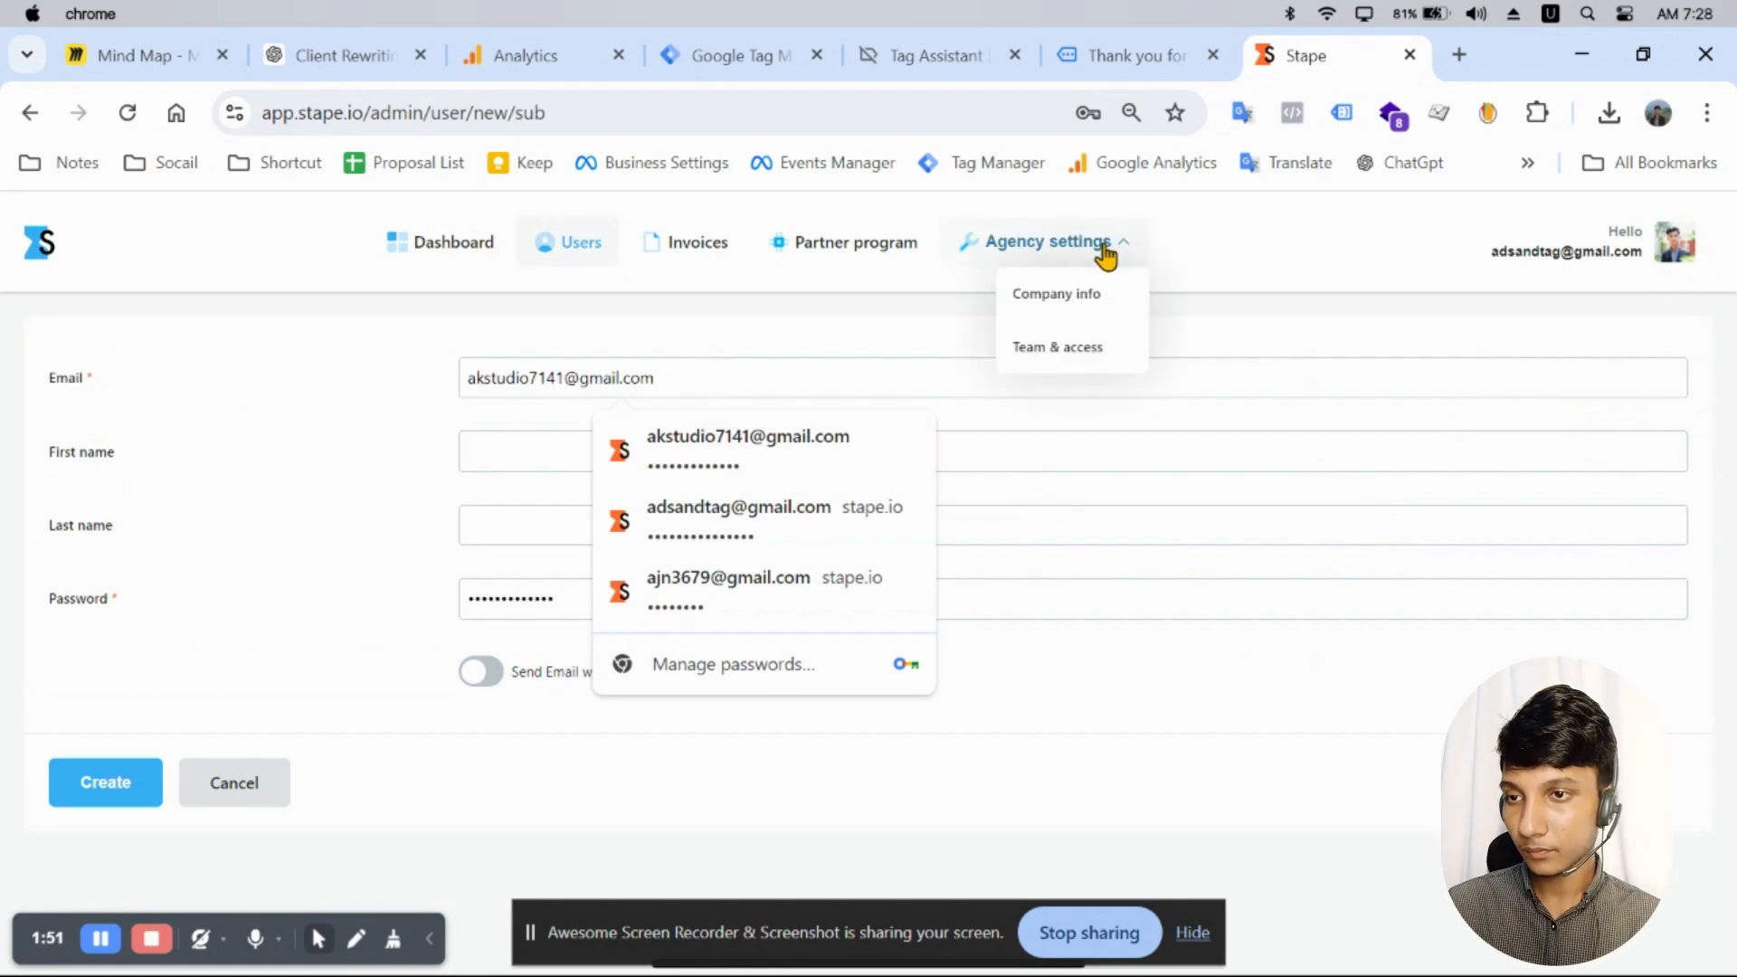
click(1670, 274)
click(1482, 495)
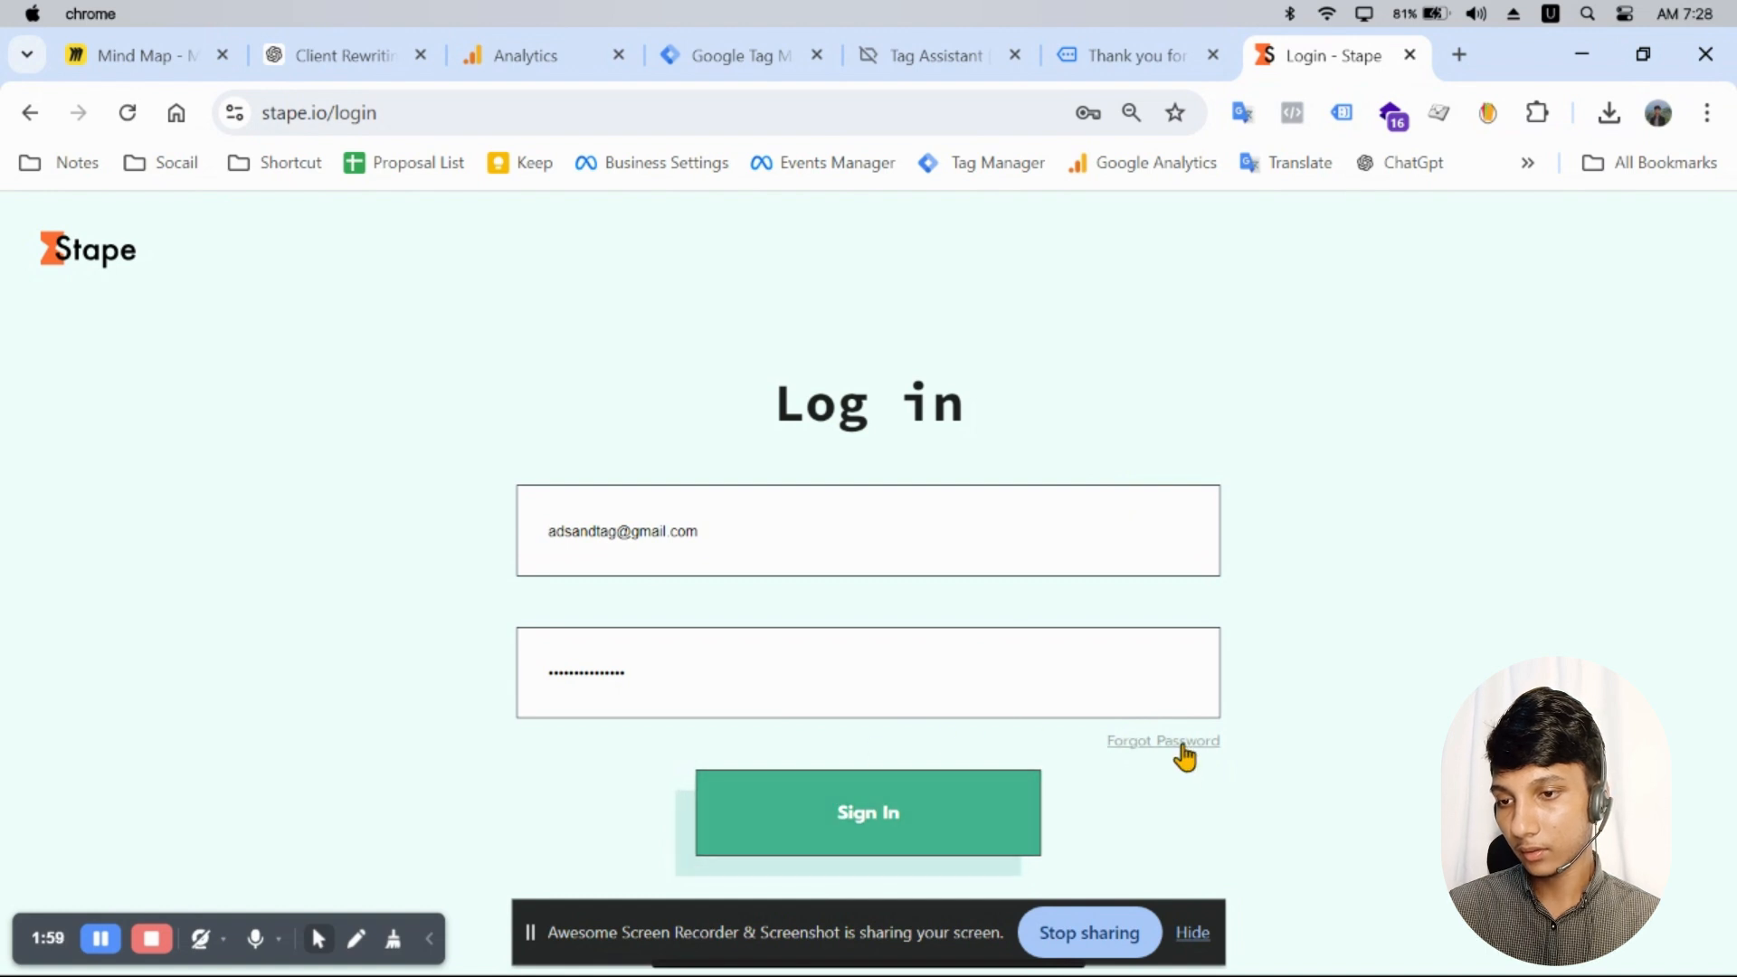
Step: Reopen the Stape sign-up form from the home page and activate its email field
click(97, 264)
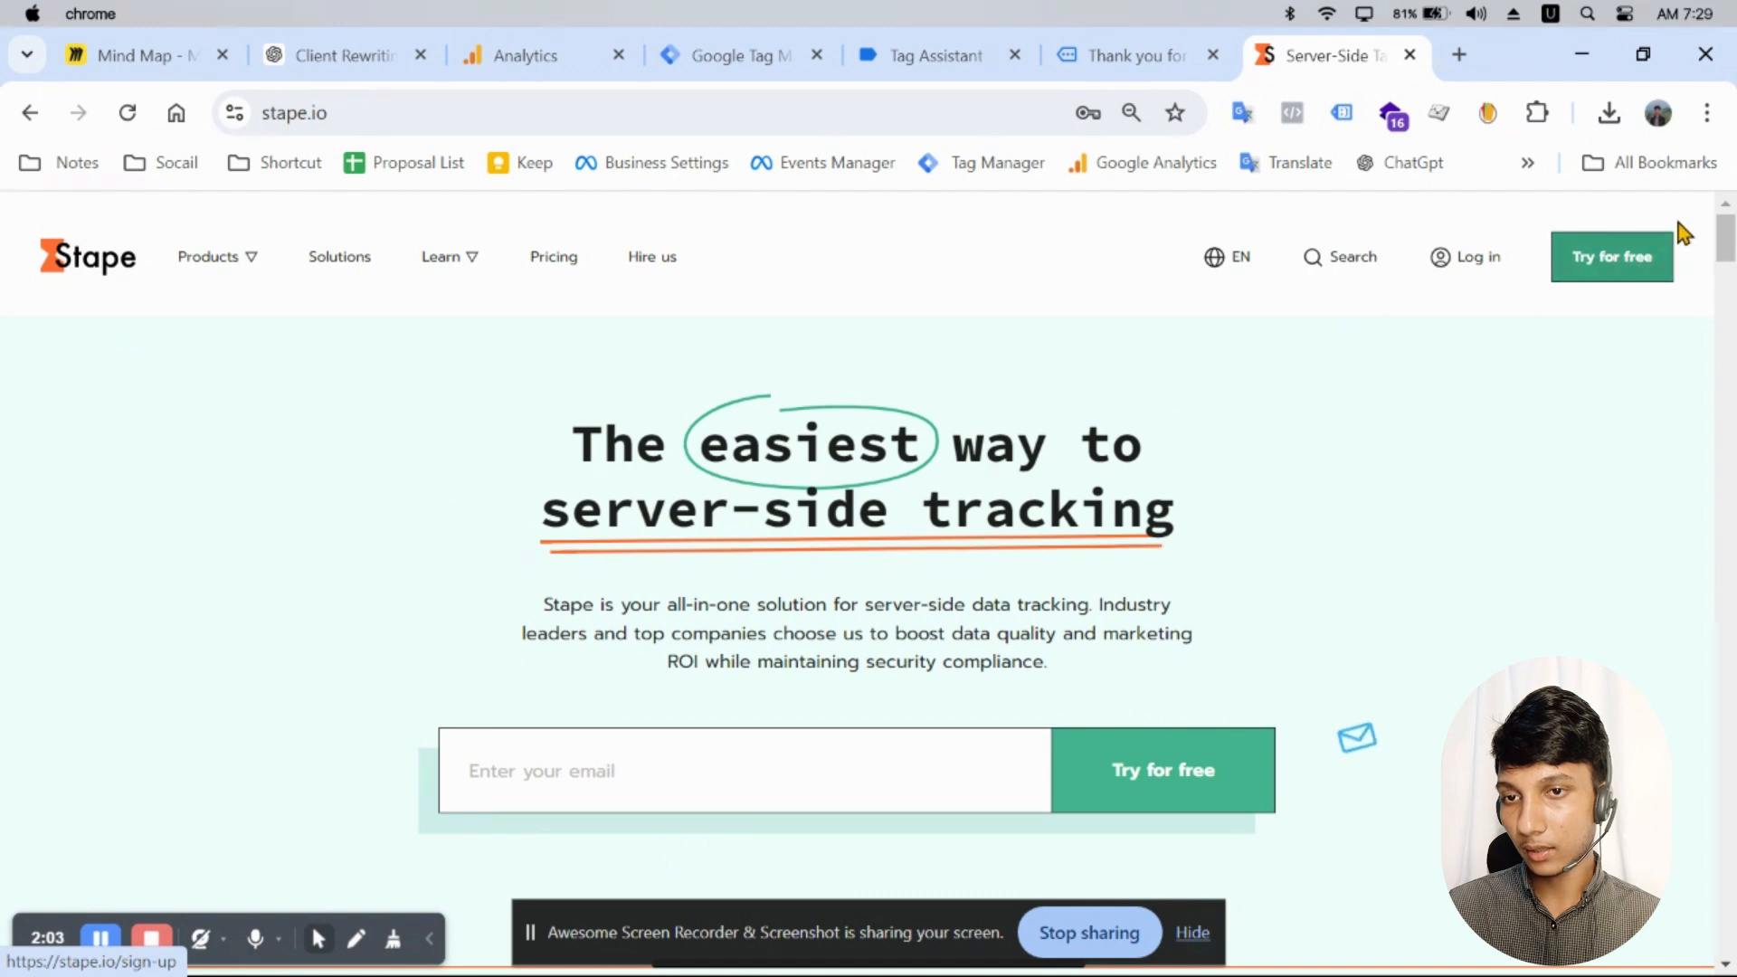
click(1627, 253)
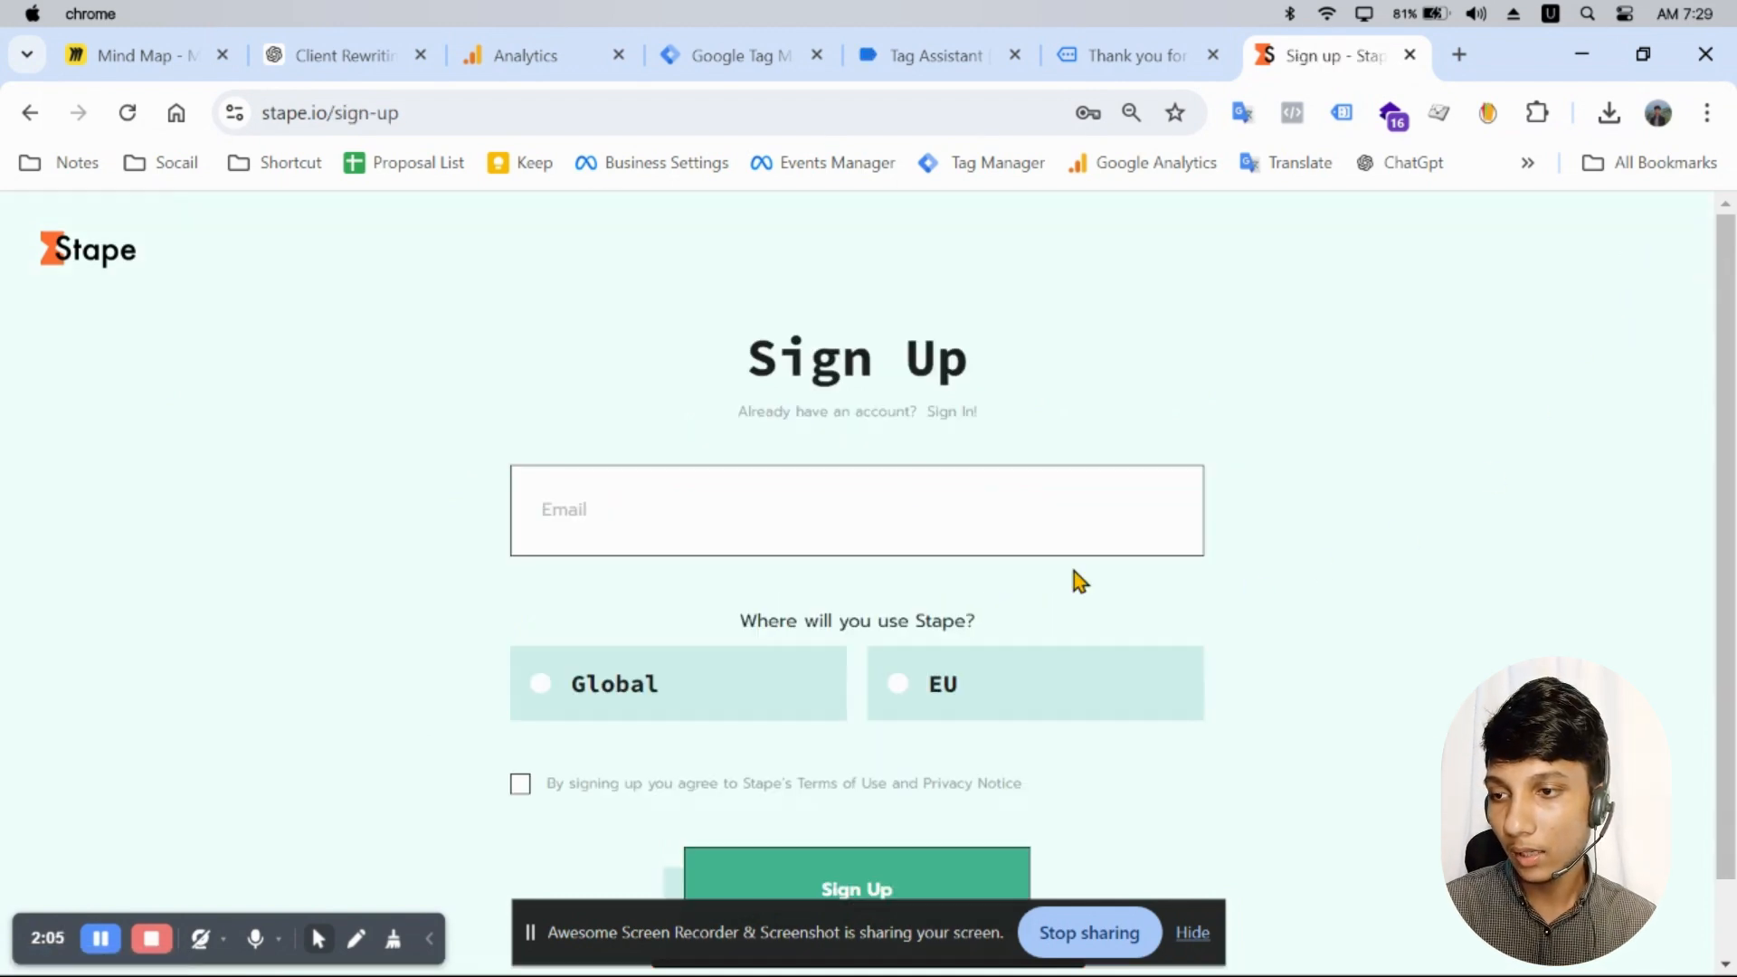
click(613, 490)
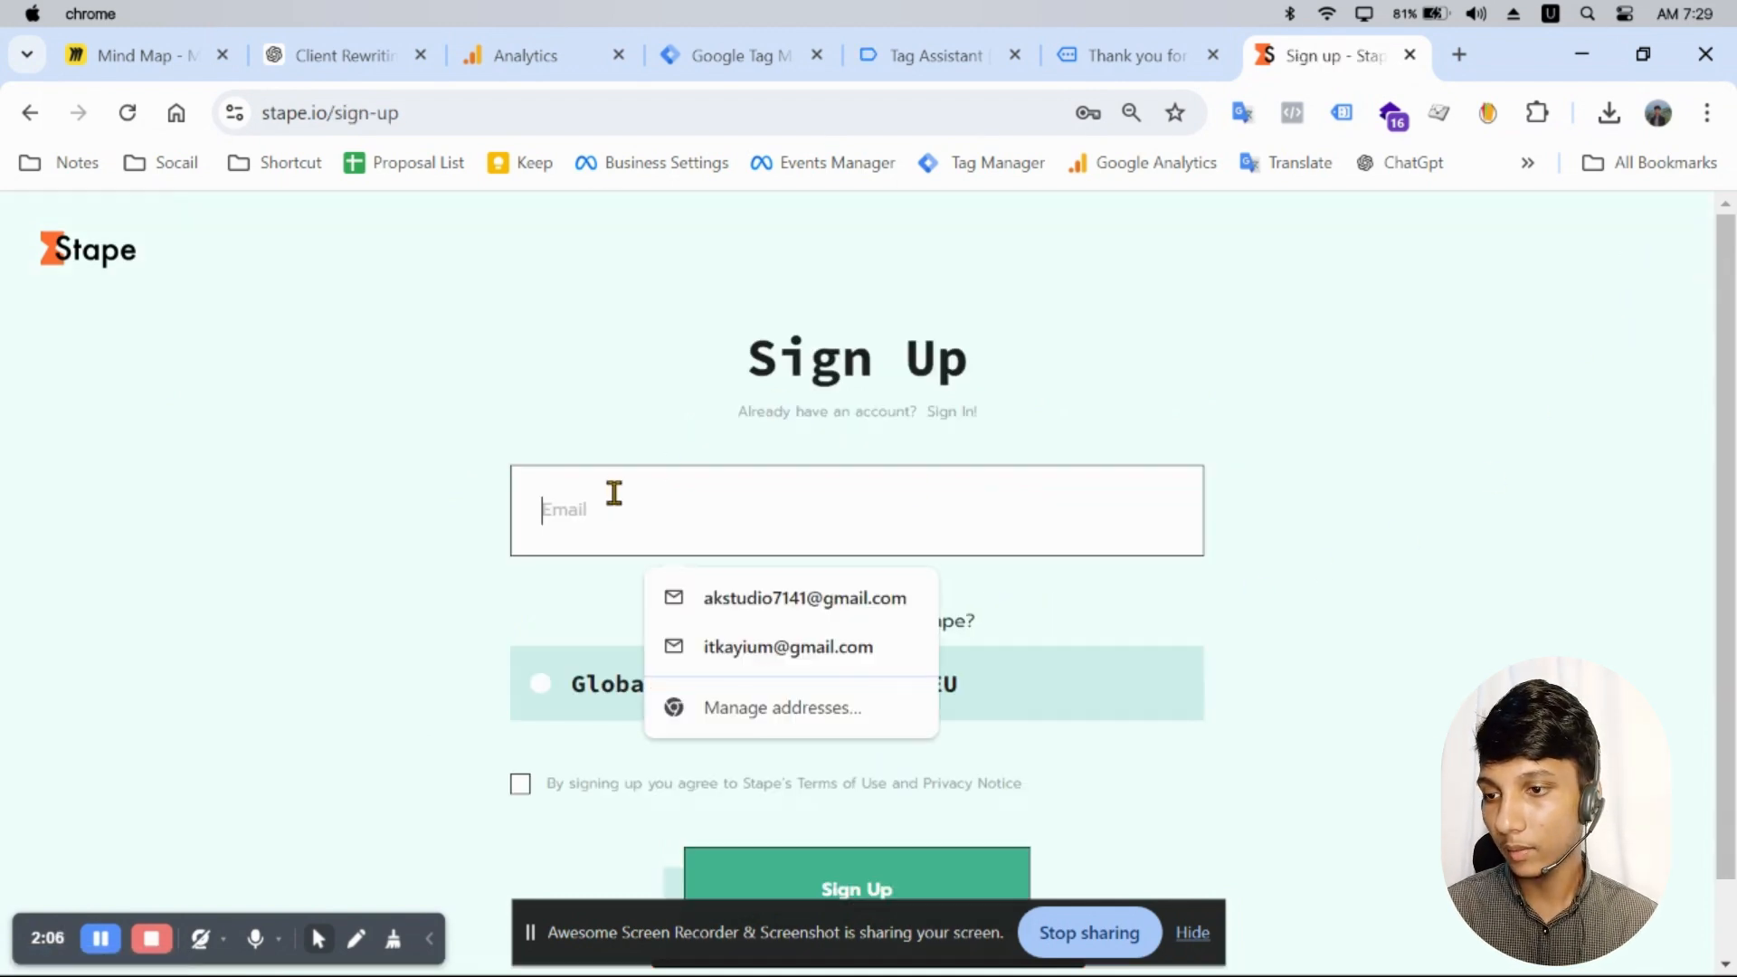
Step: Switch to the Graceful Beauty Google account in a new browser tab and open its Gmail inbox
click(1458, 54)
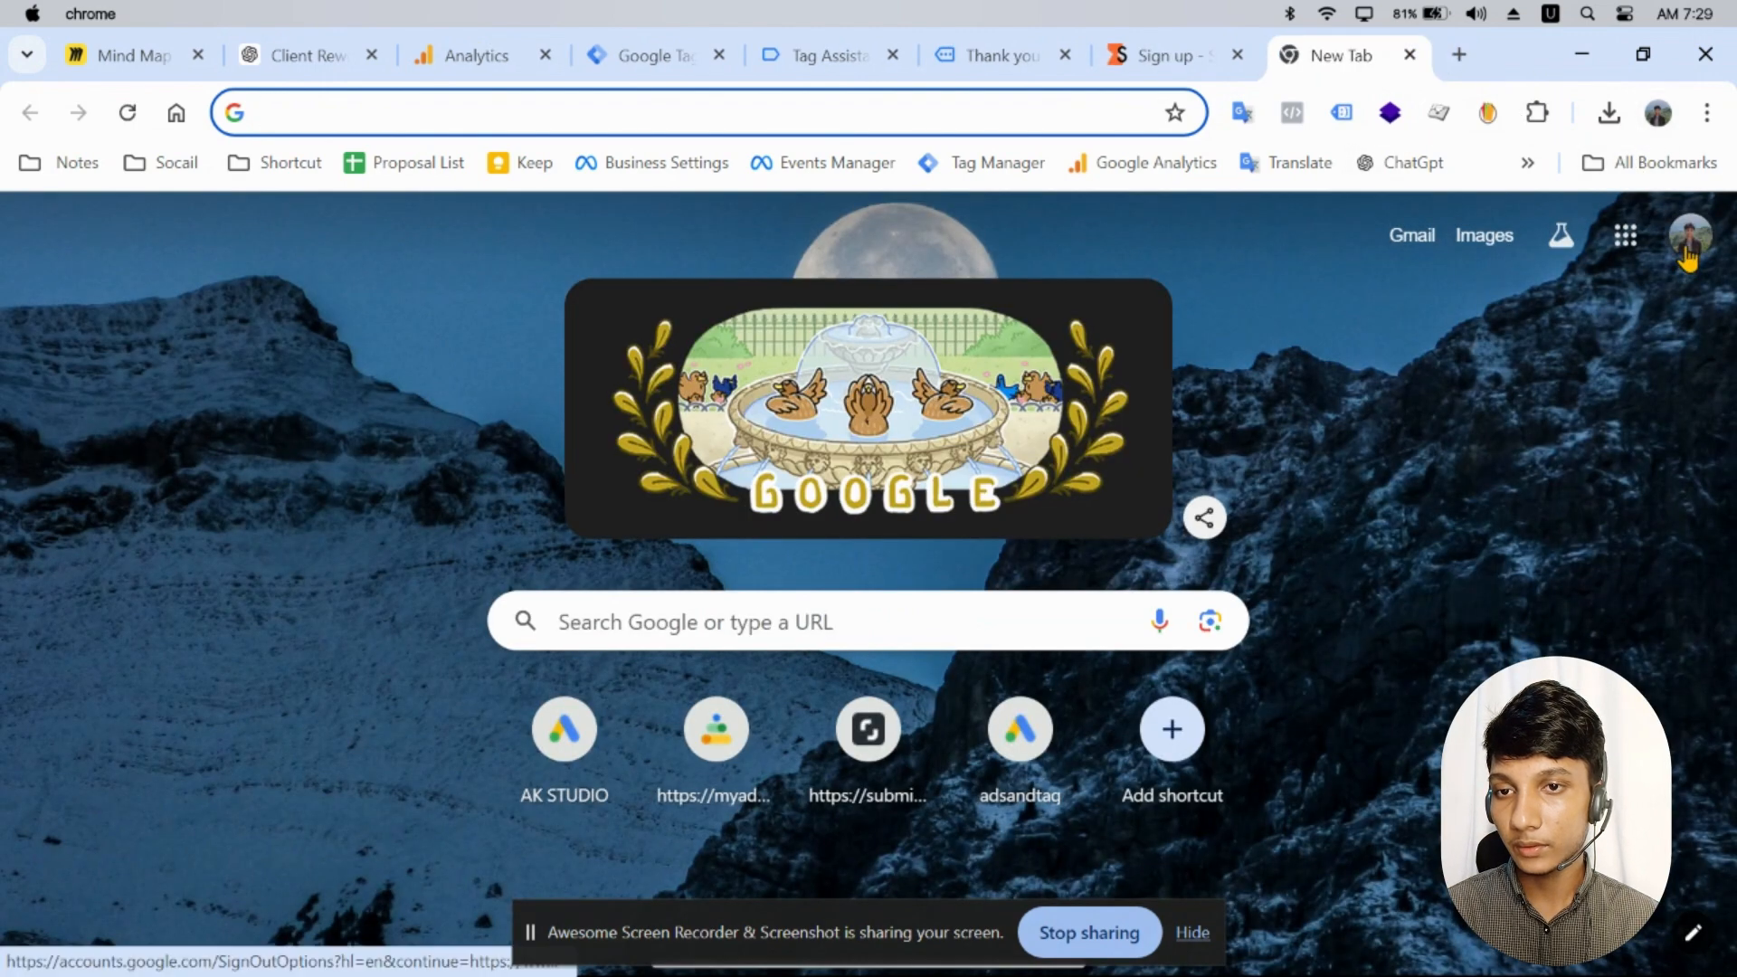
click(1687, 235)
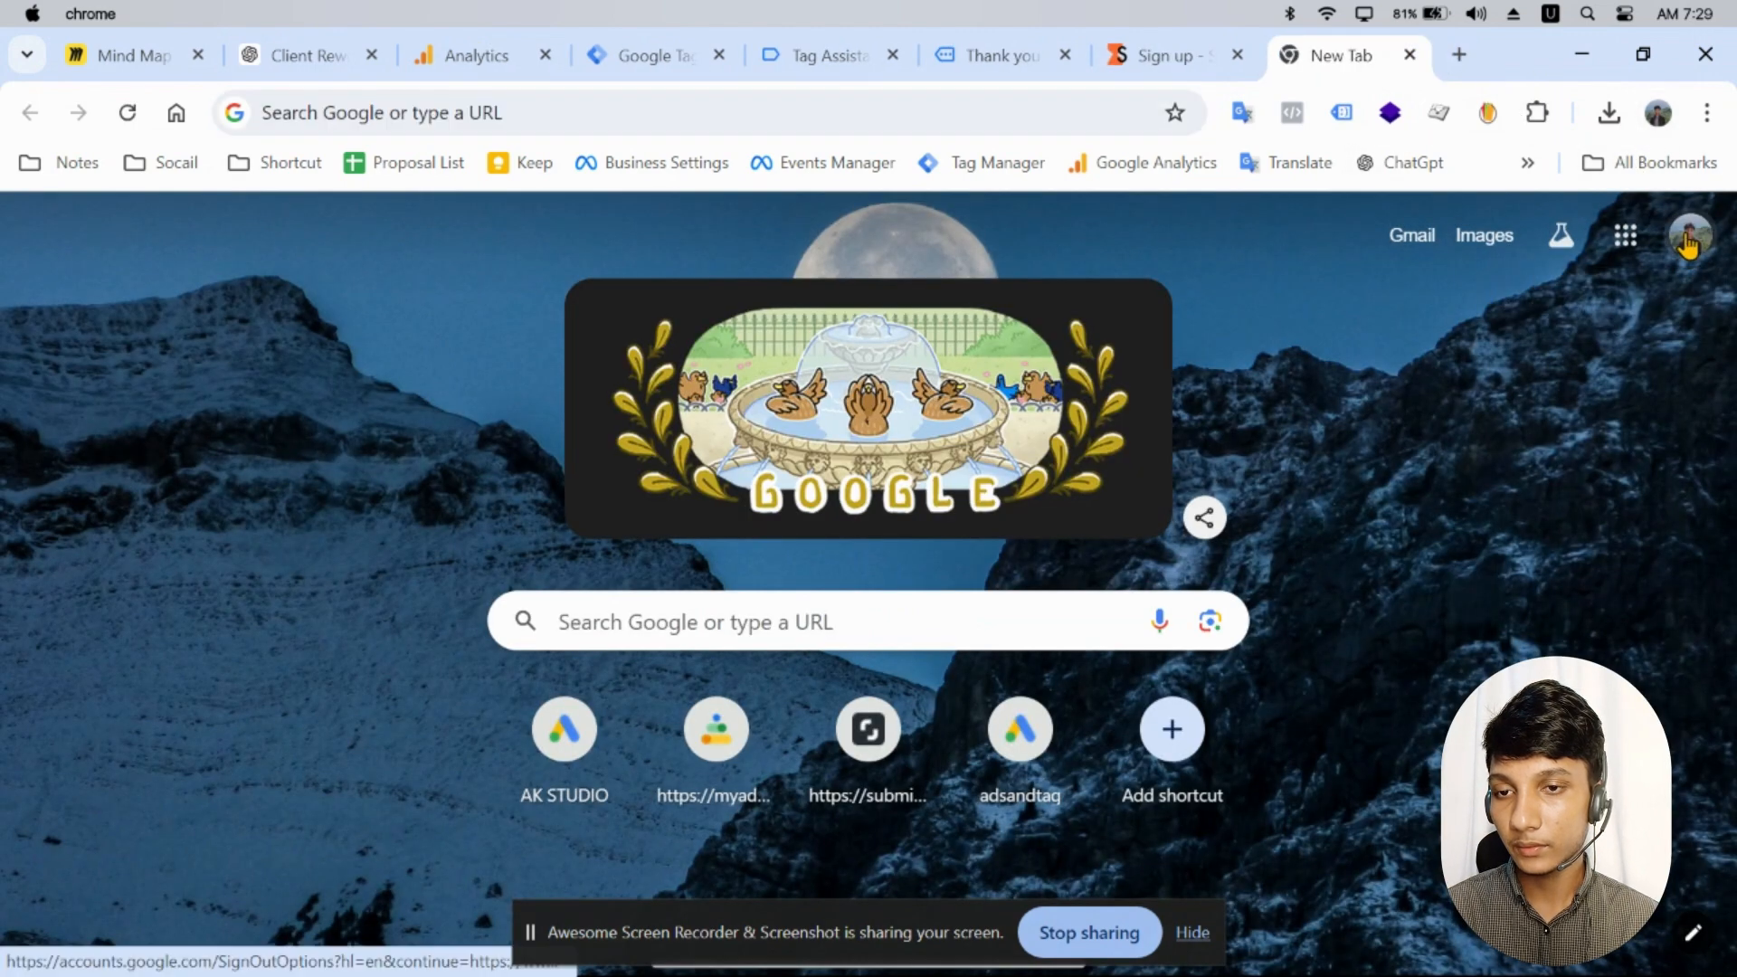
scroll(1427, 542, down, 3)
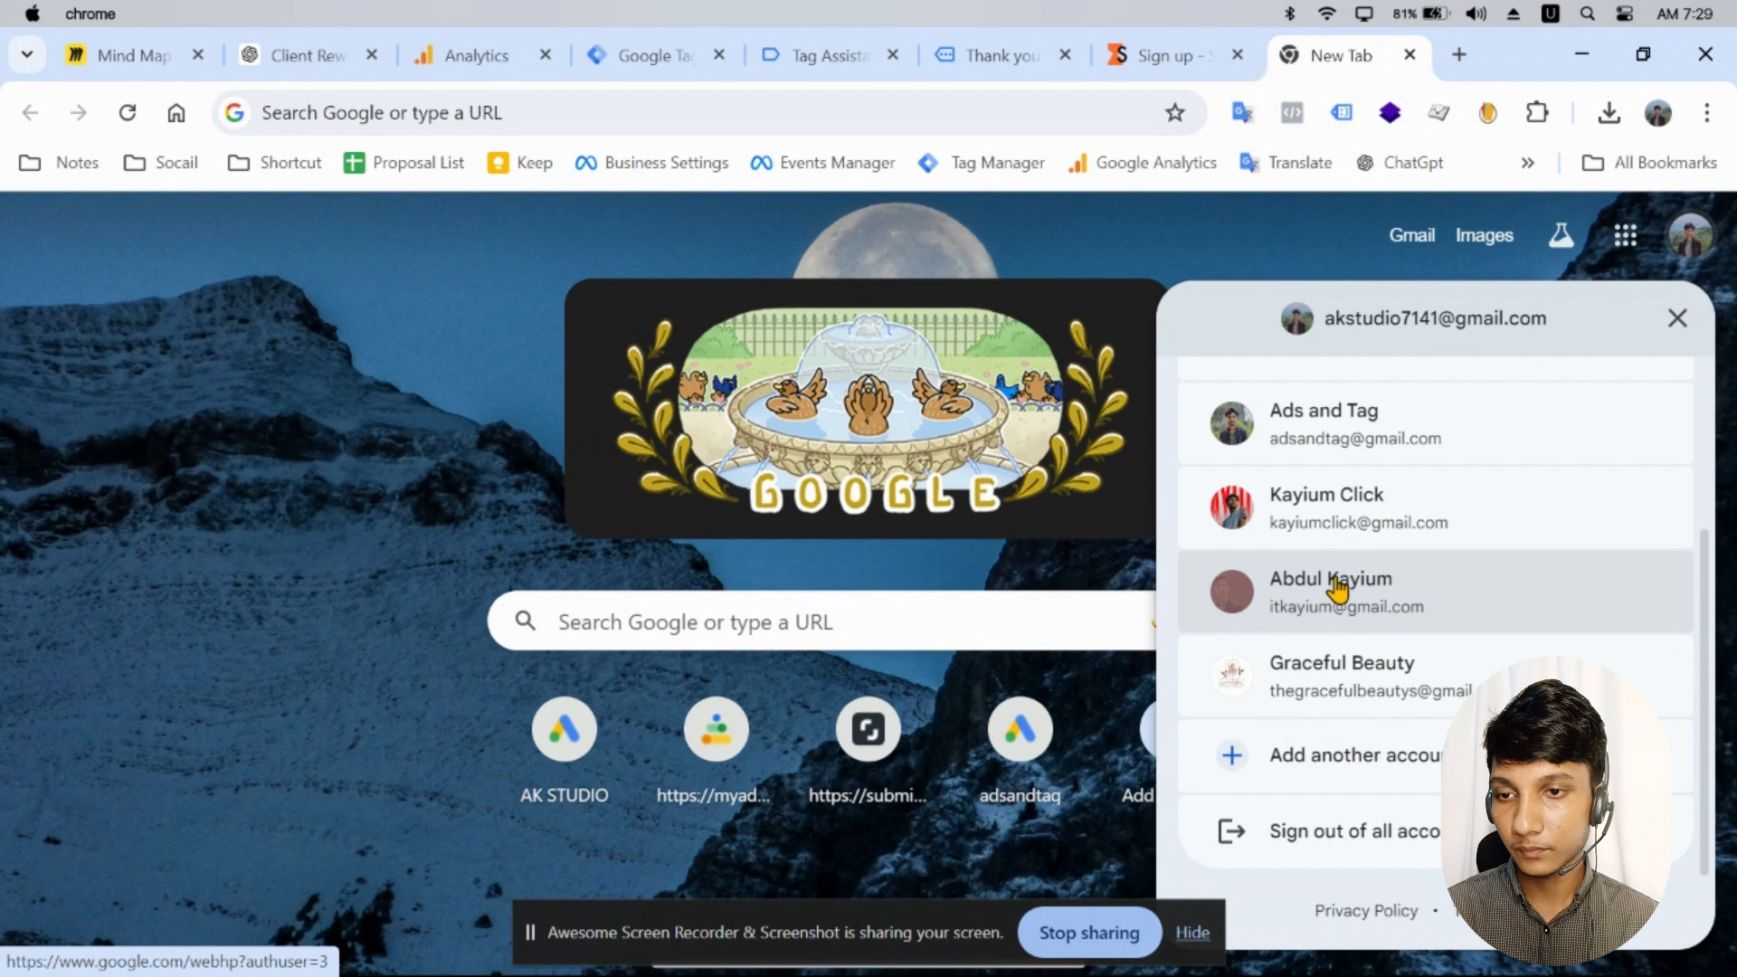
click(1447, 686)
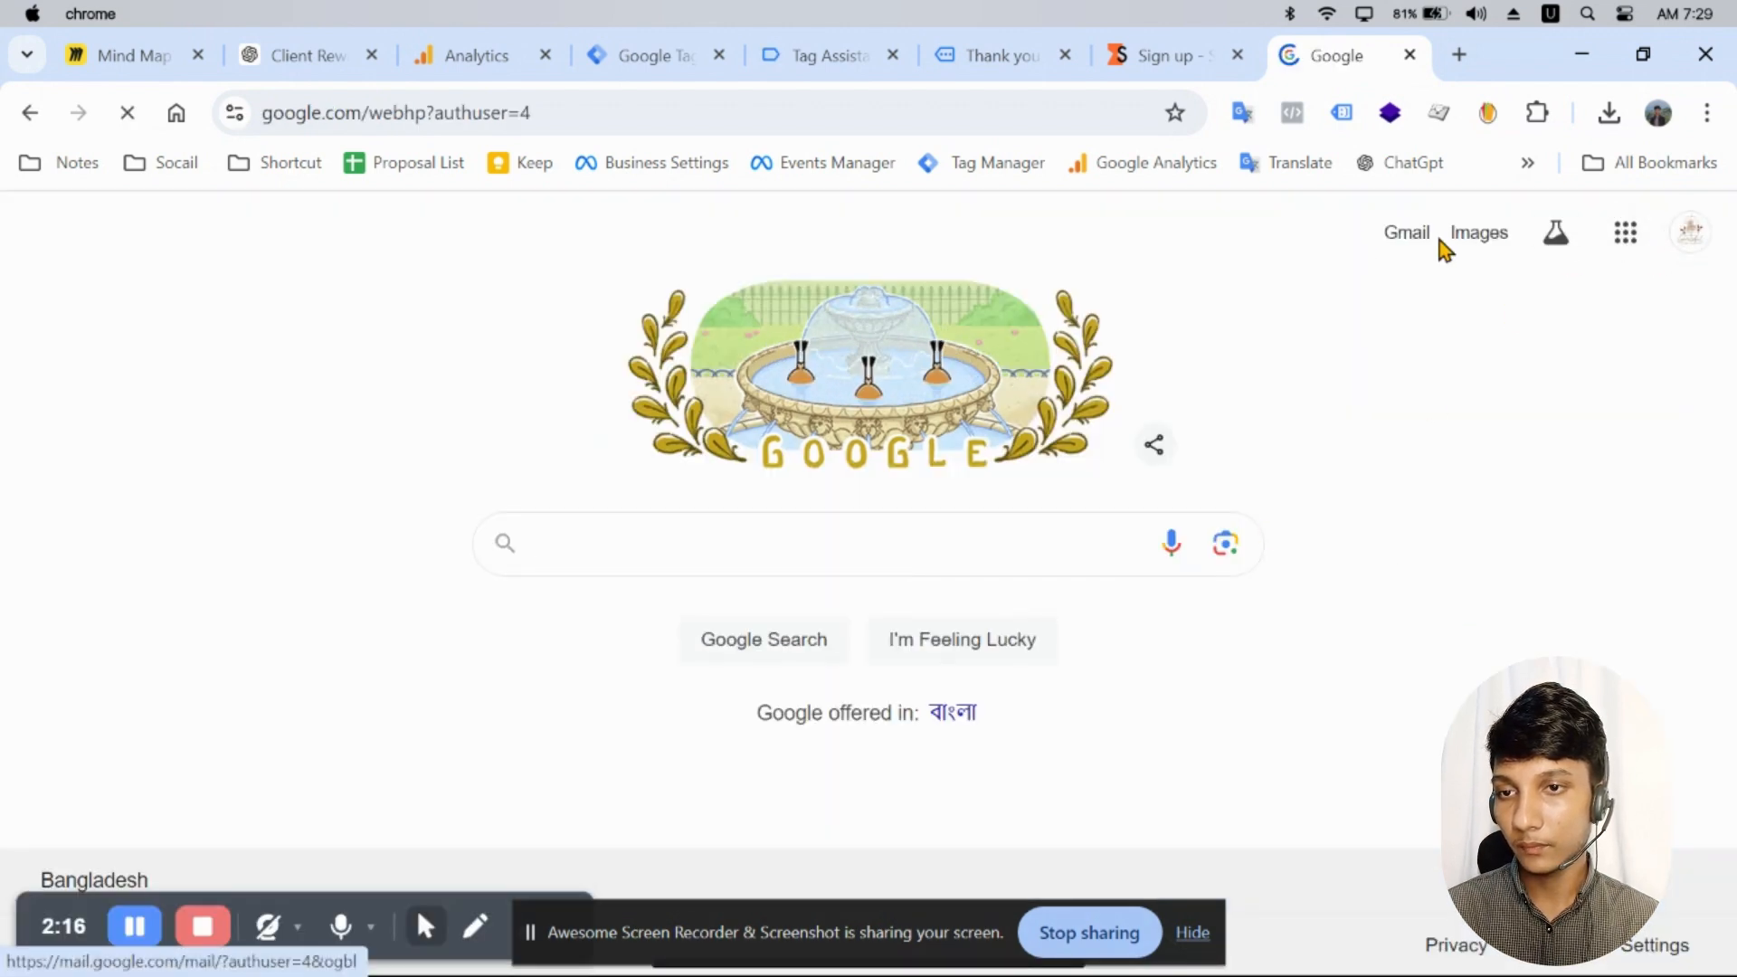
click(1687, 241)
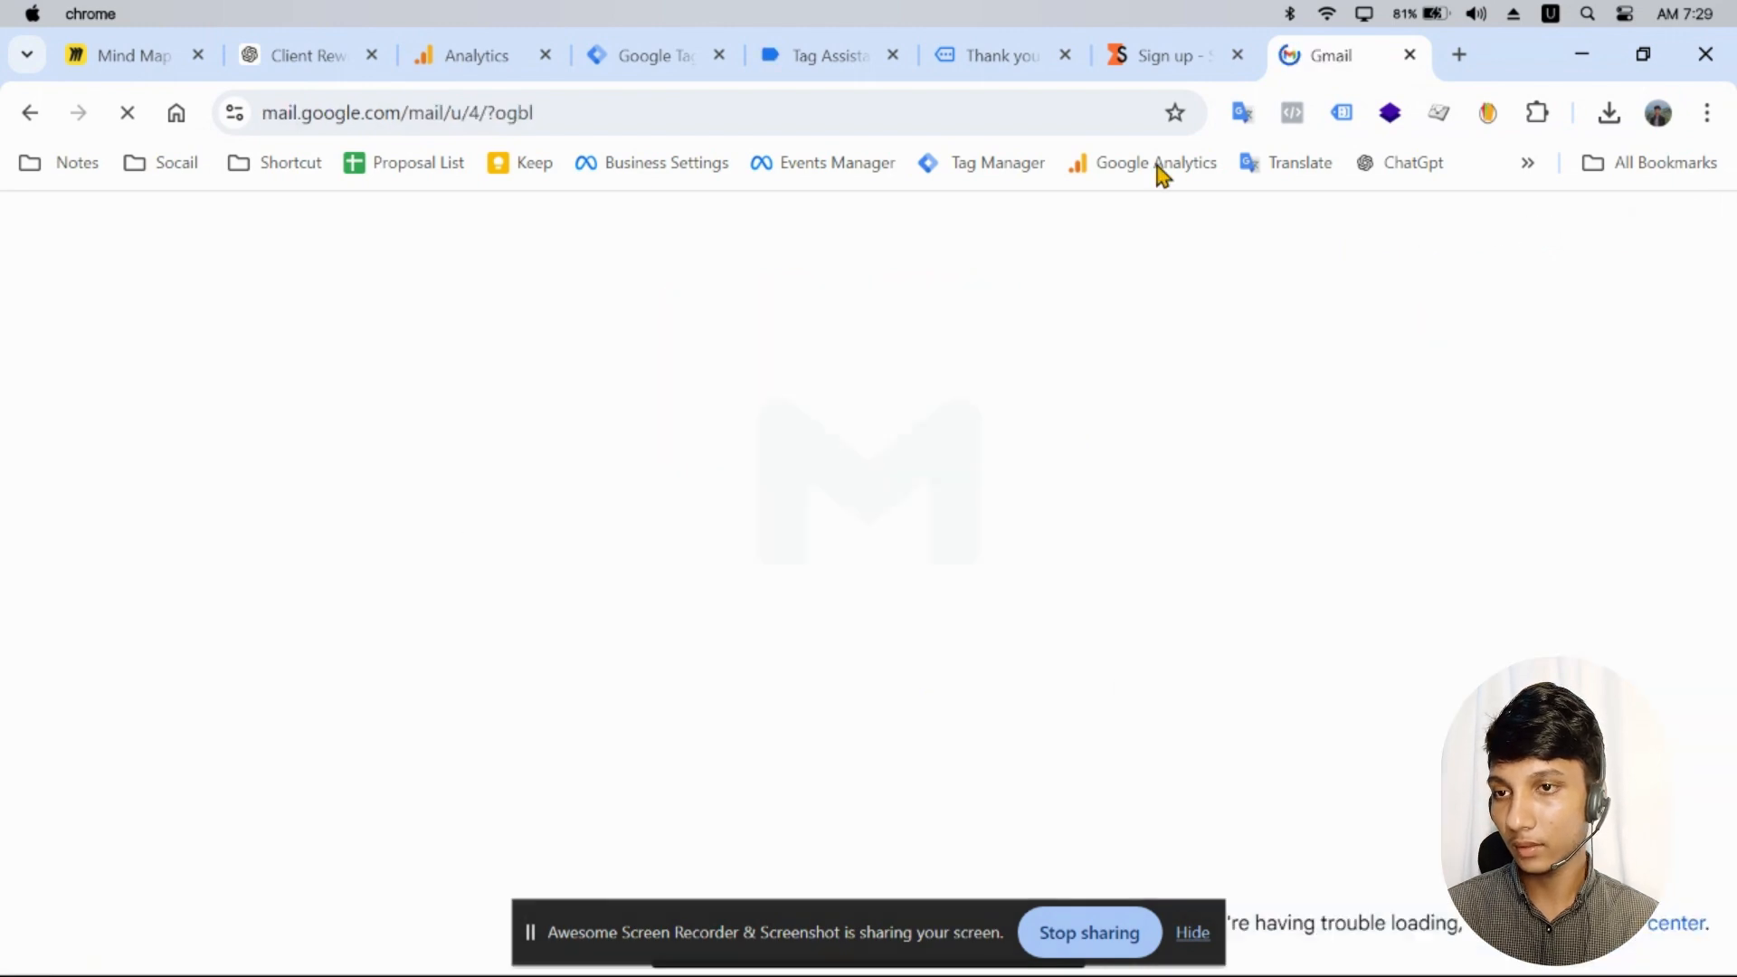
Step: Enter "freshpetfoods - we" as the Stape sign-up email, choose Global usage, accept the terms, and try to submit the form
click(1159, 47)
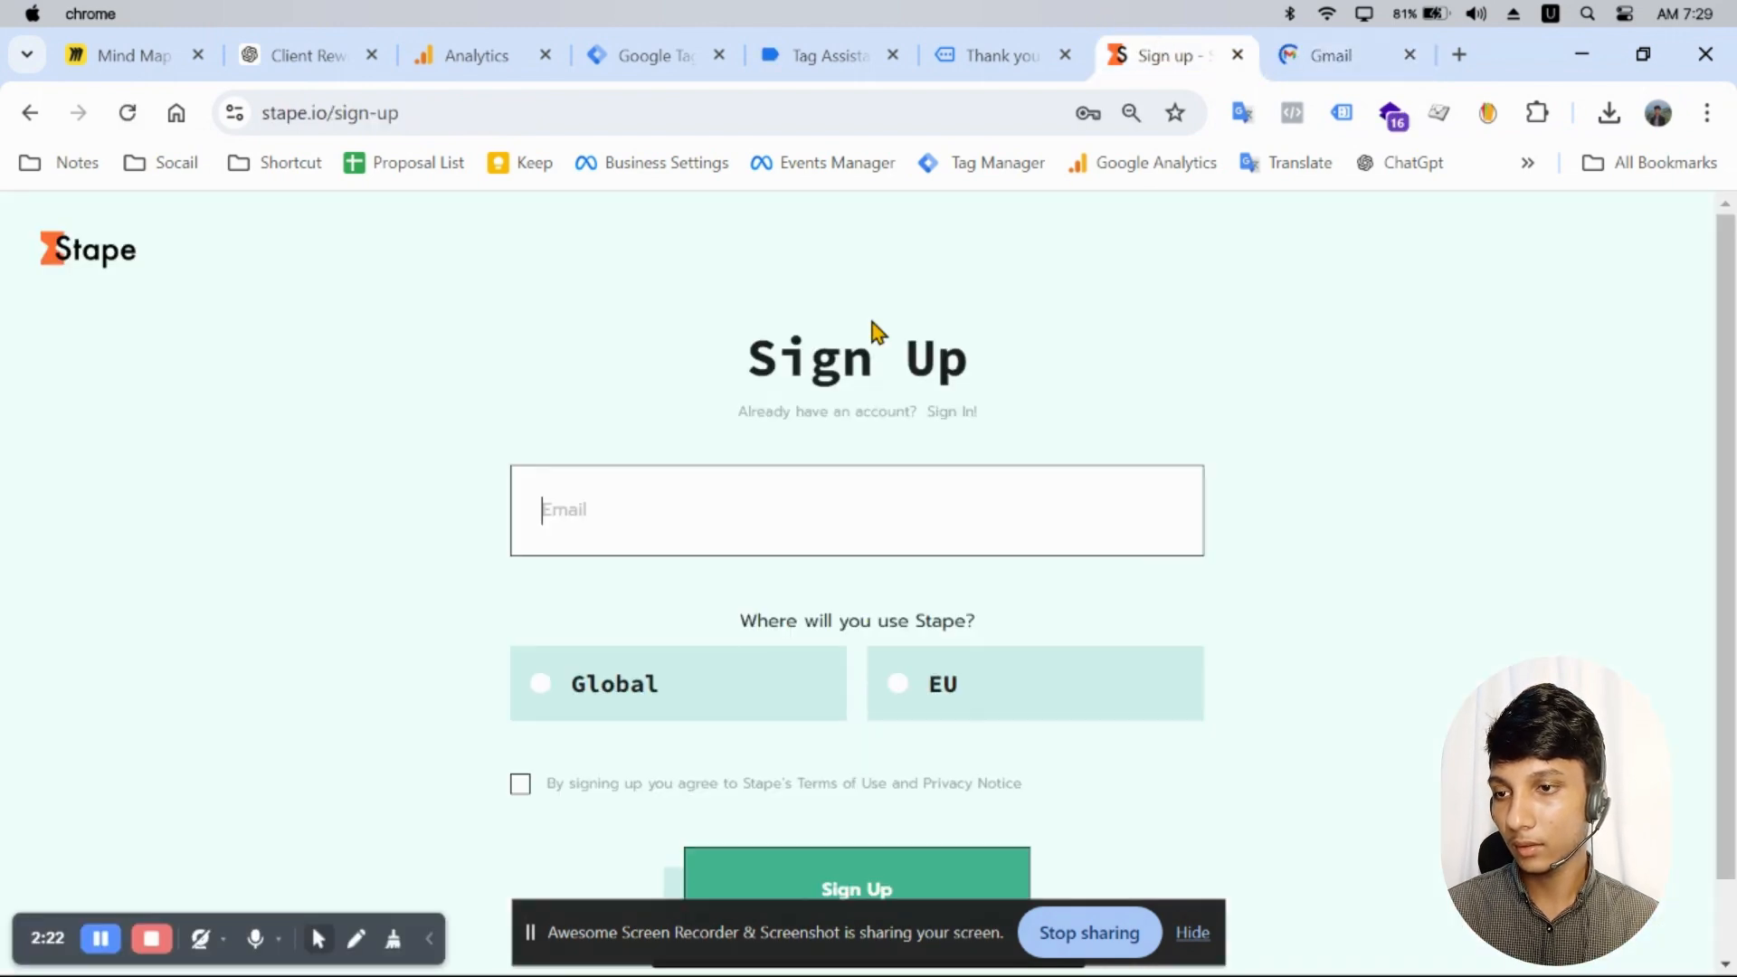
click(787, 509)
text(freshpetfoods - we)
click(609, 704)
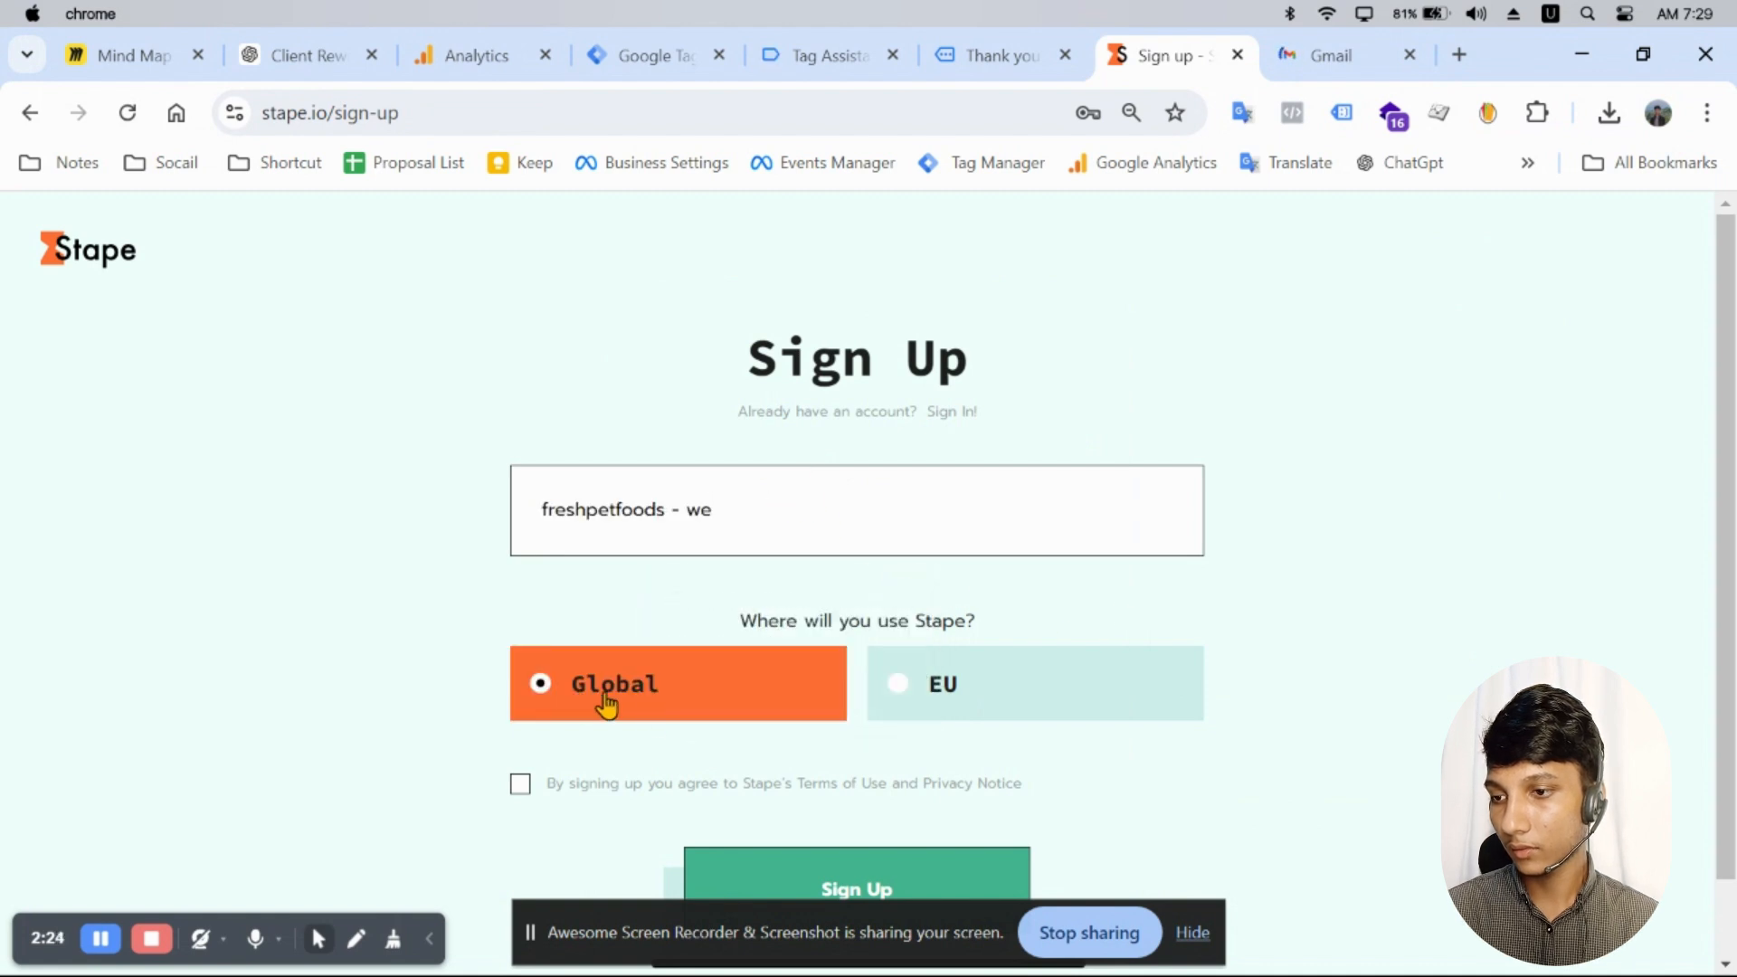
click(522, 786)
scroll(859, 760, down, 1)
click(915, 803)
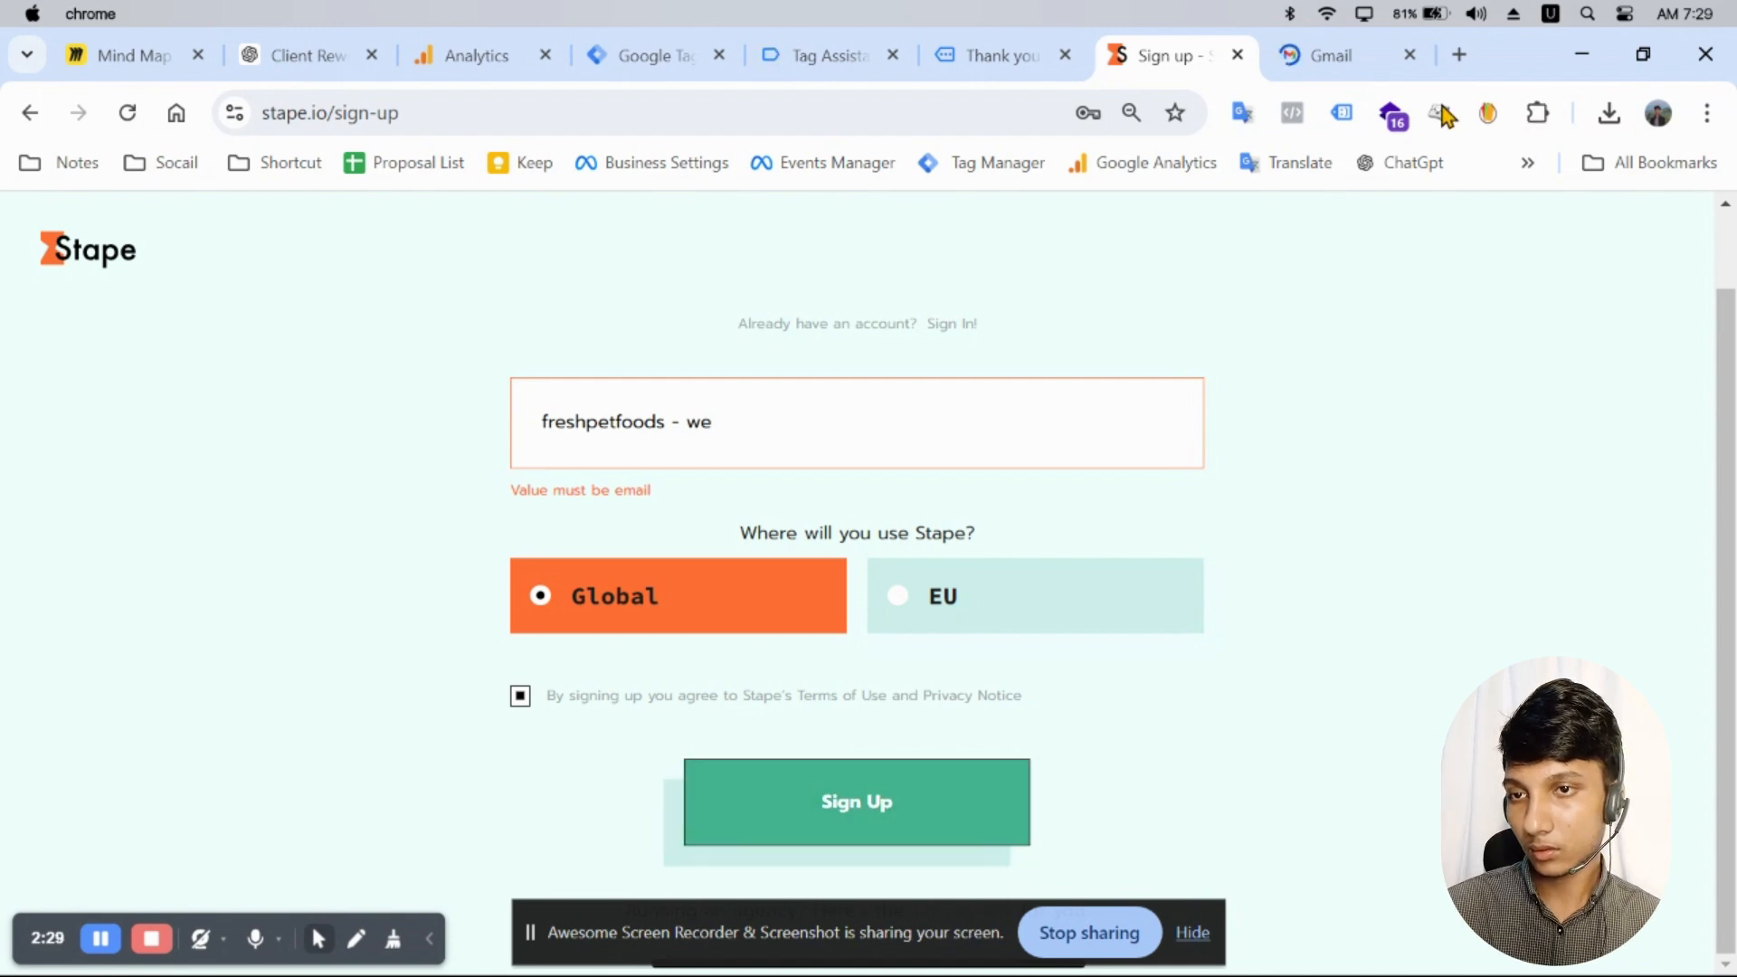
Step: Copy the signed-in Google account's email address from its account details in Gmail
click(1328, 58)
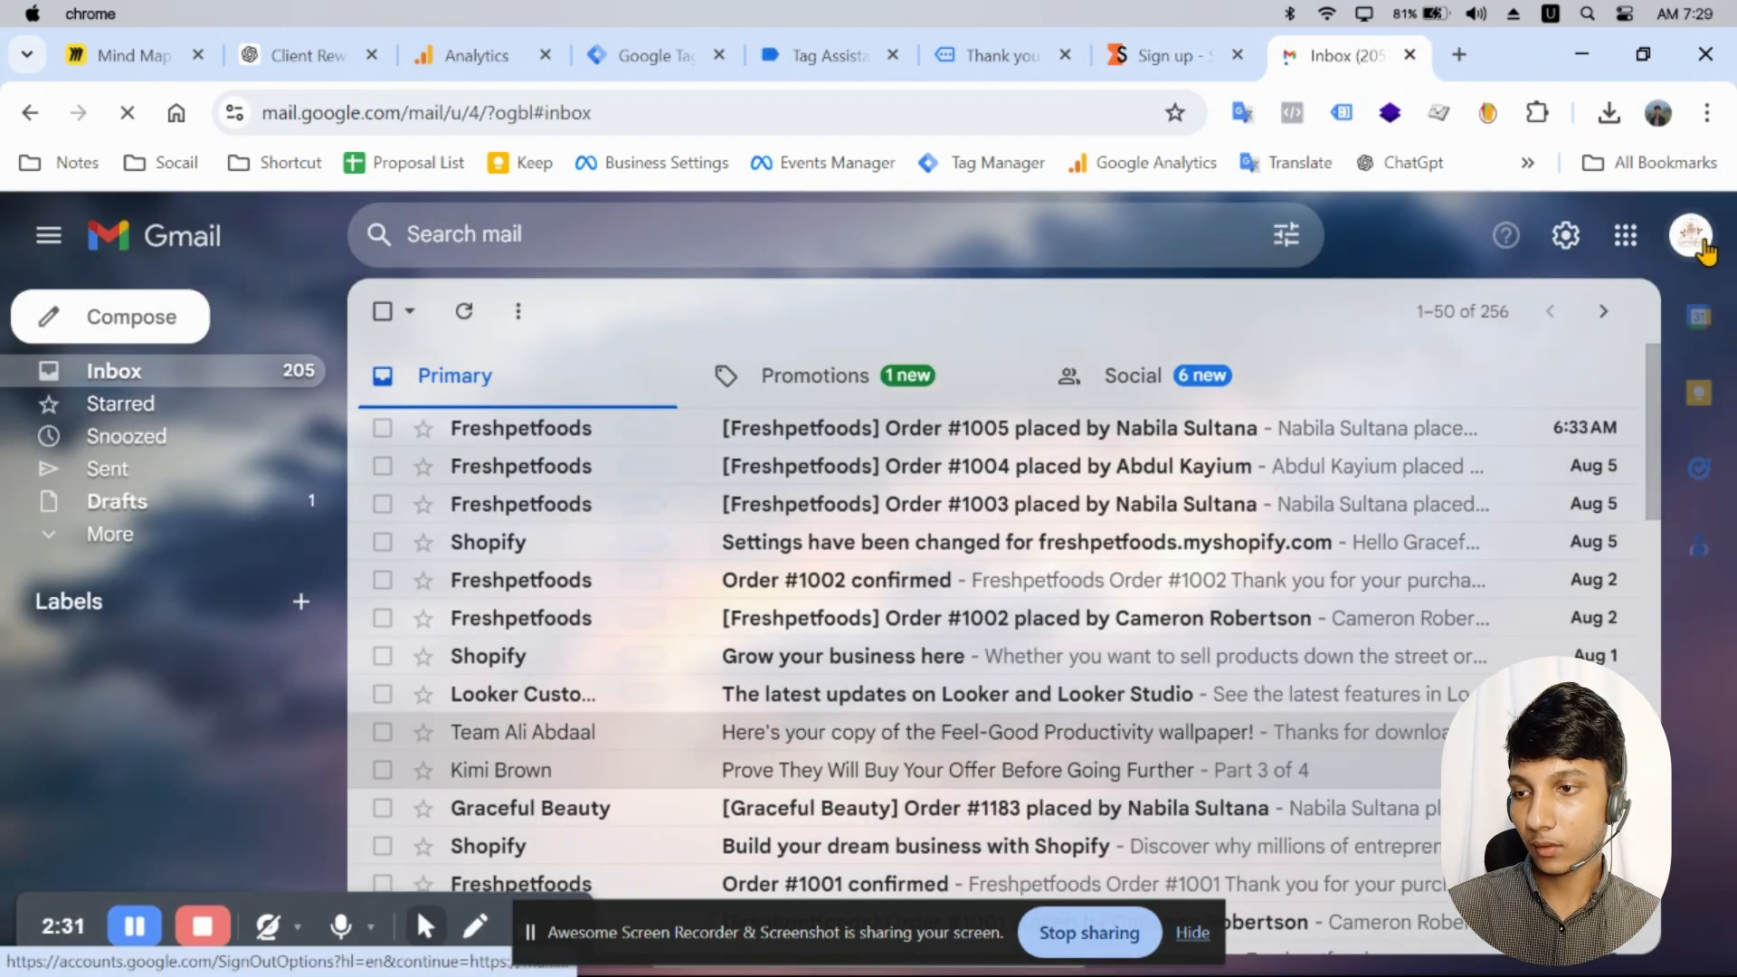
click(1698, 242)
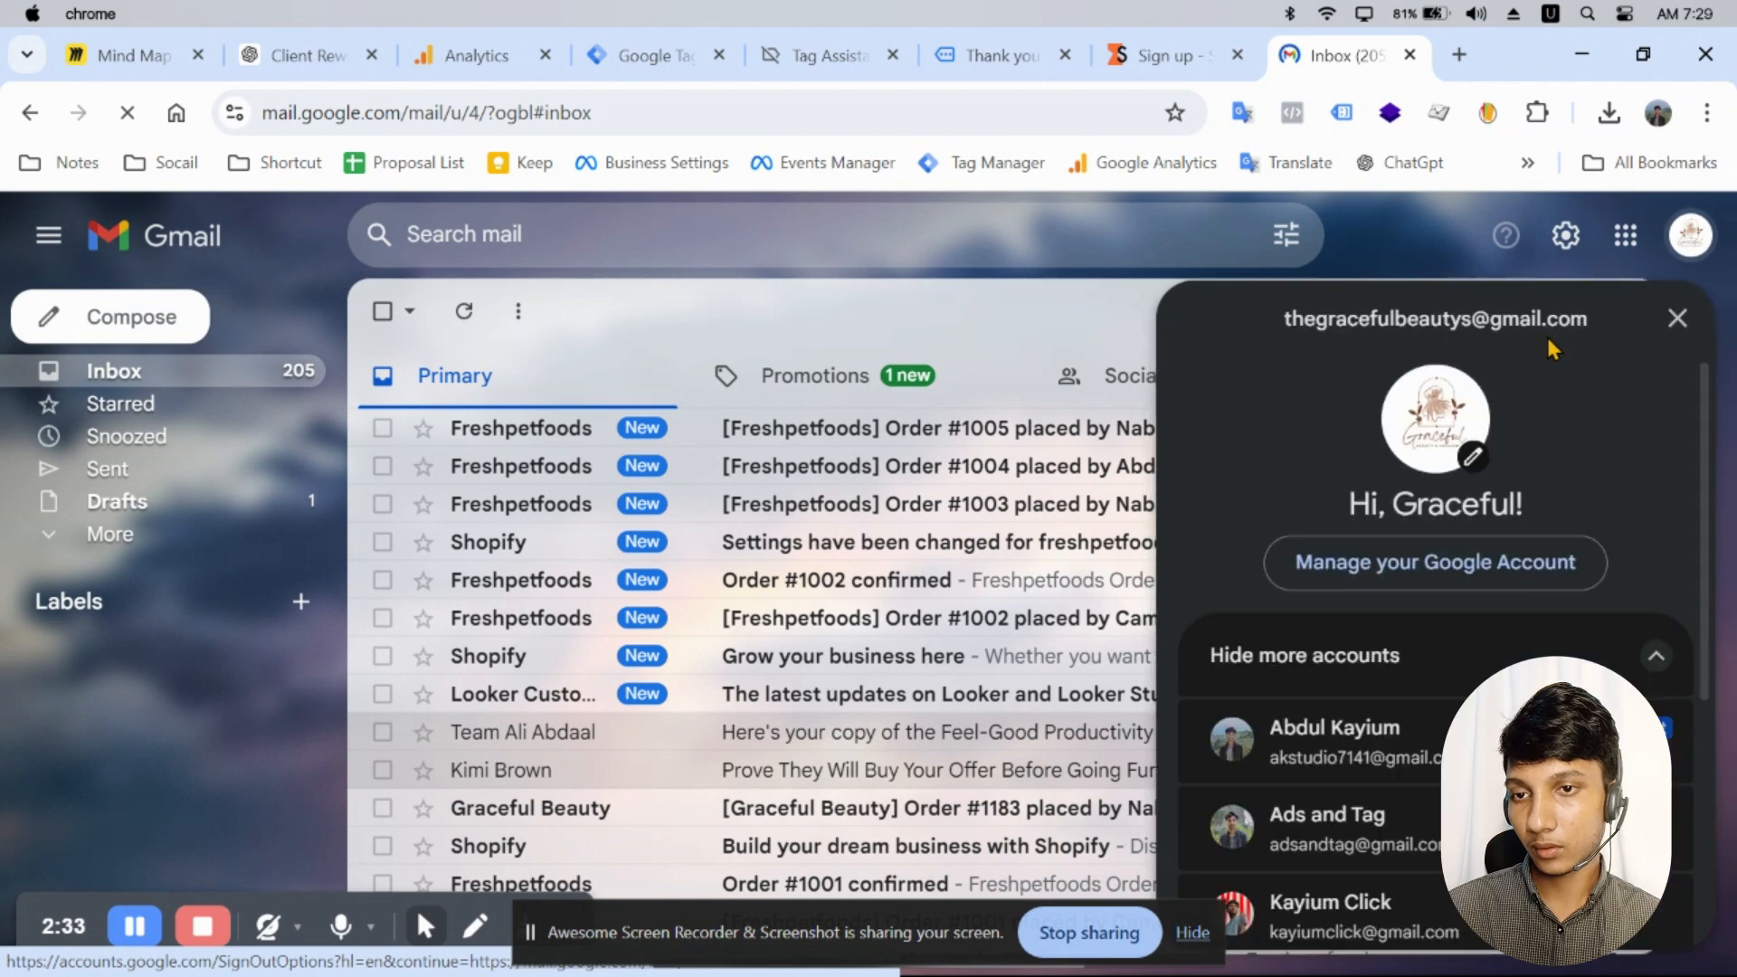
drag(1590, 319, 1282, 319)
key(ctrl+c)
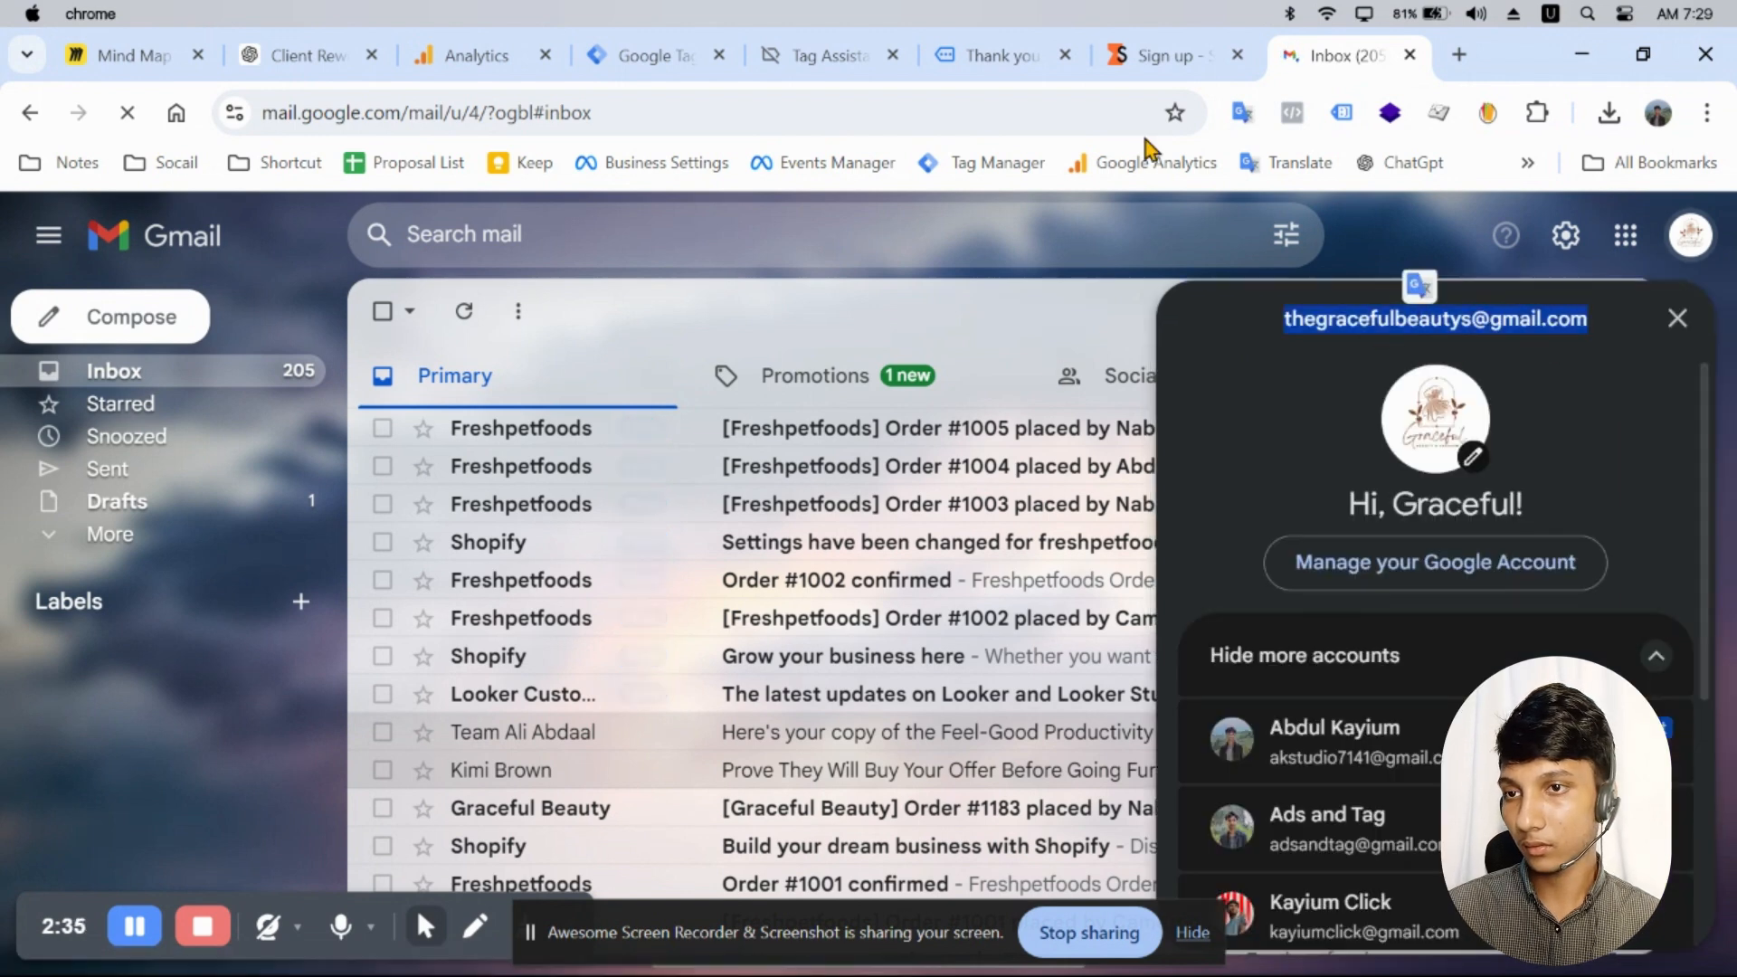
Step: Replace the email on the Stape sign-up form with the copied account address and submit the form
click(1165, 55)
key(ctrl+a)
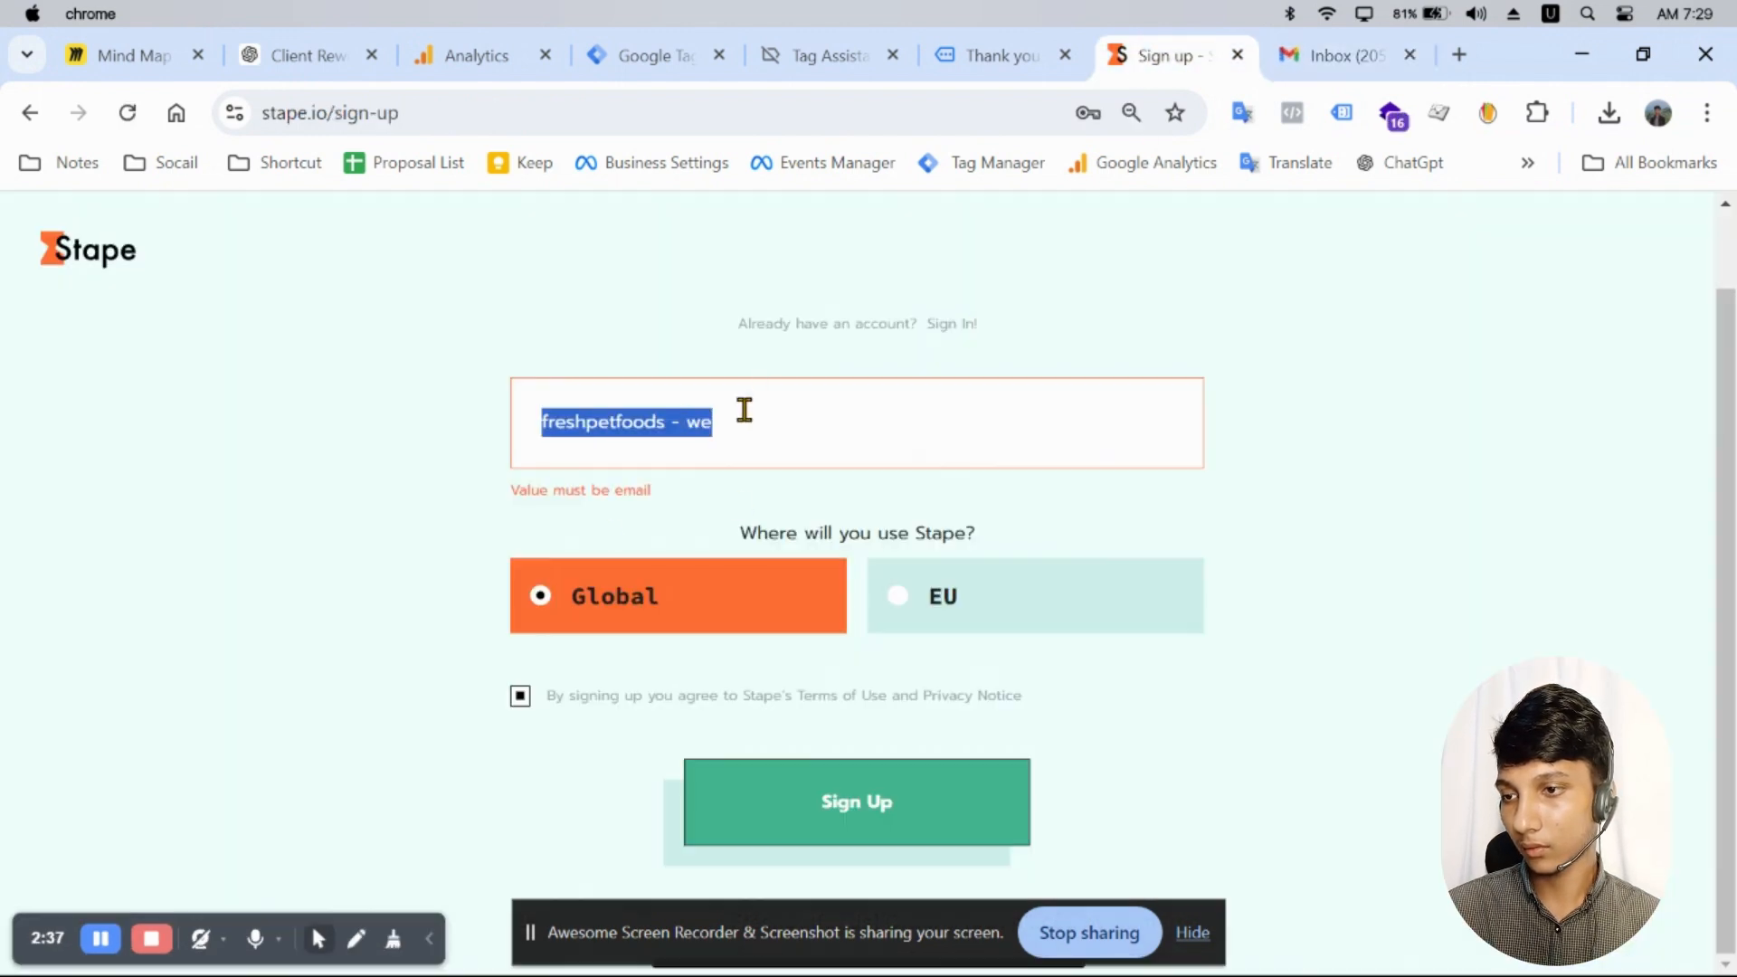
key(ctrl+v)
click(828, 799)
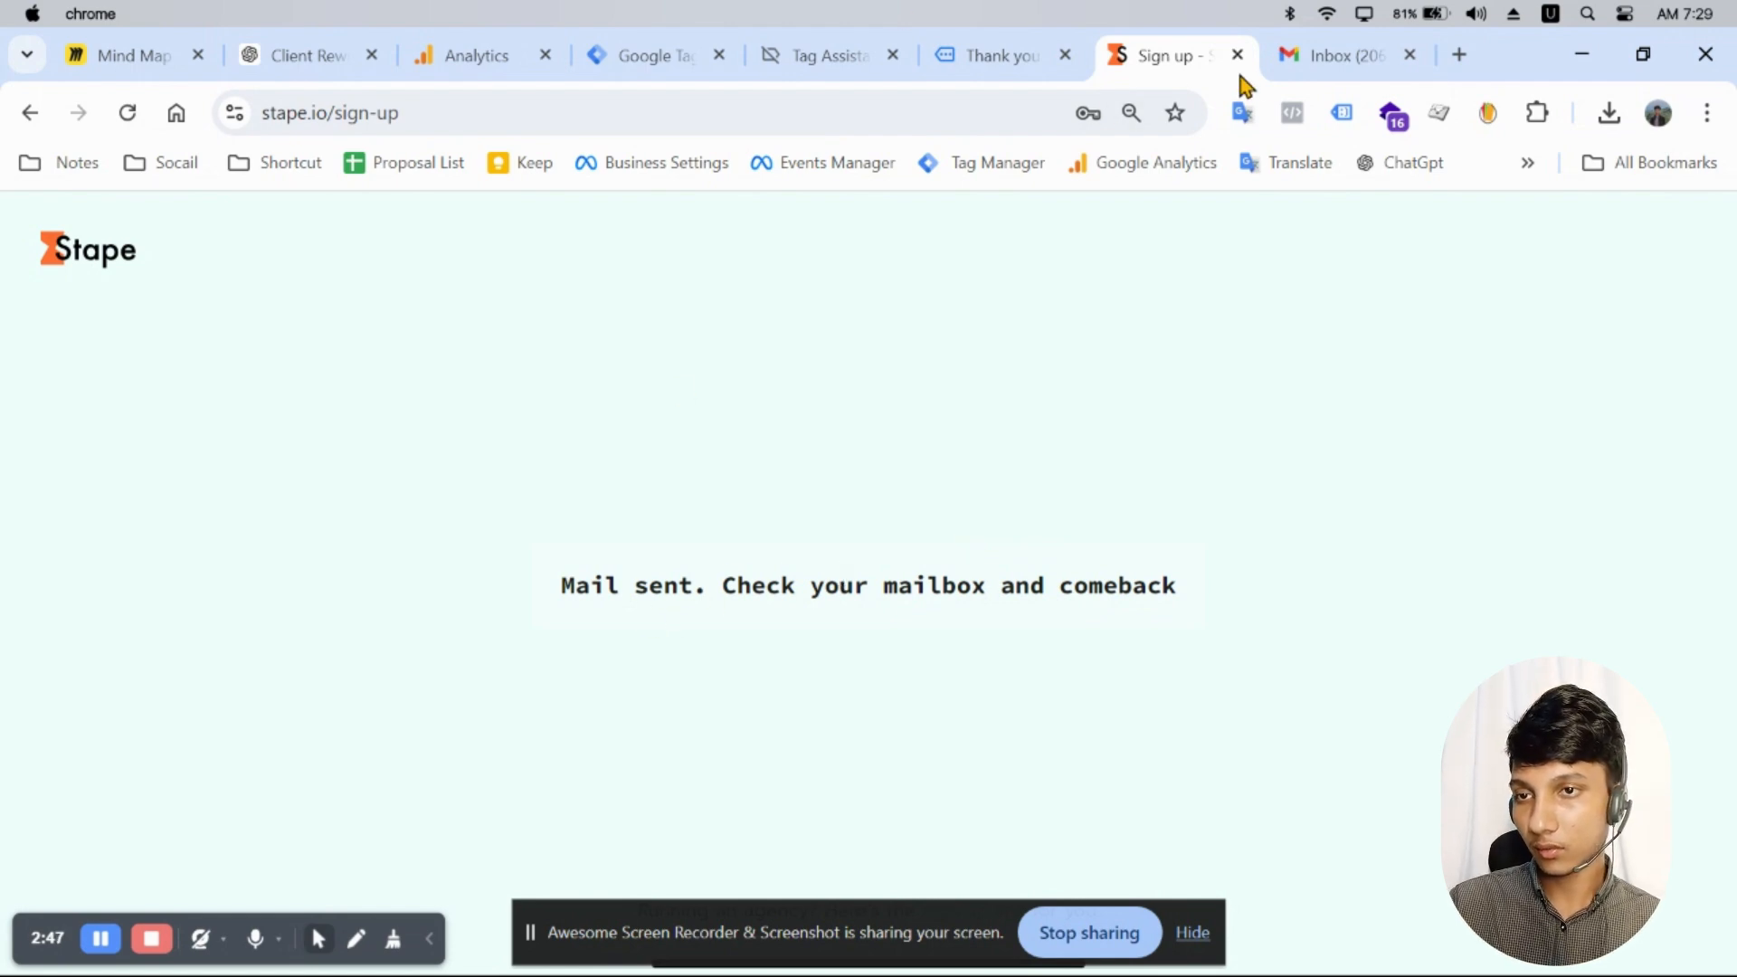
Step: Open the "Welcome back" email from Stape in Gmail and follow its Set Password link
click(1343, 56)
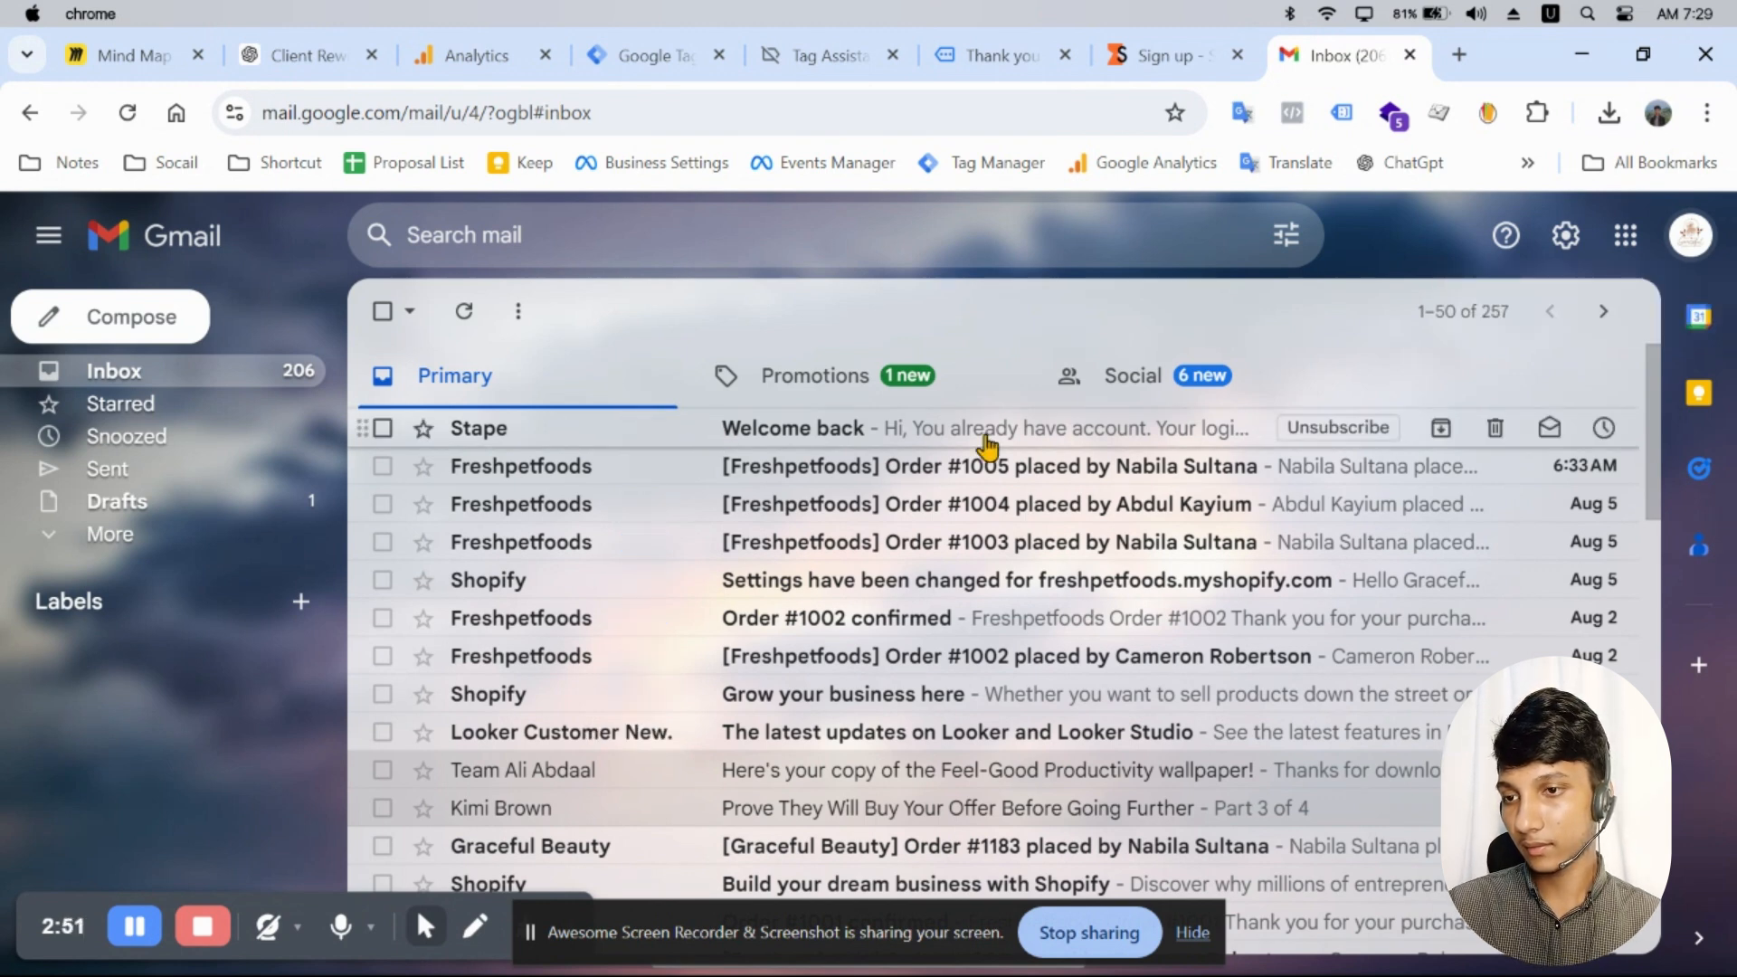
click(986, 442)
scroll(950, 506, down, 5)
scroll(913, 588, up, 3)
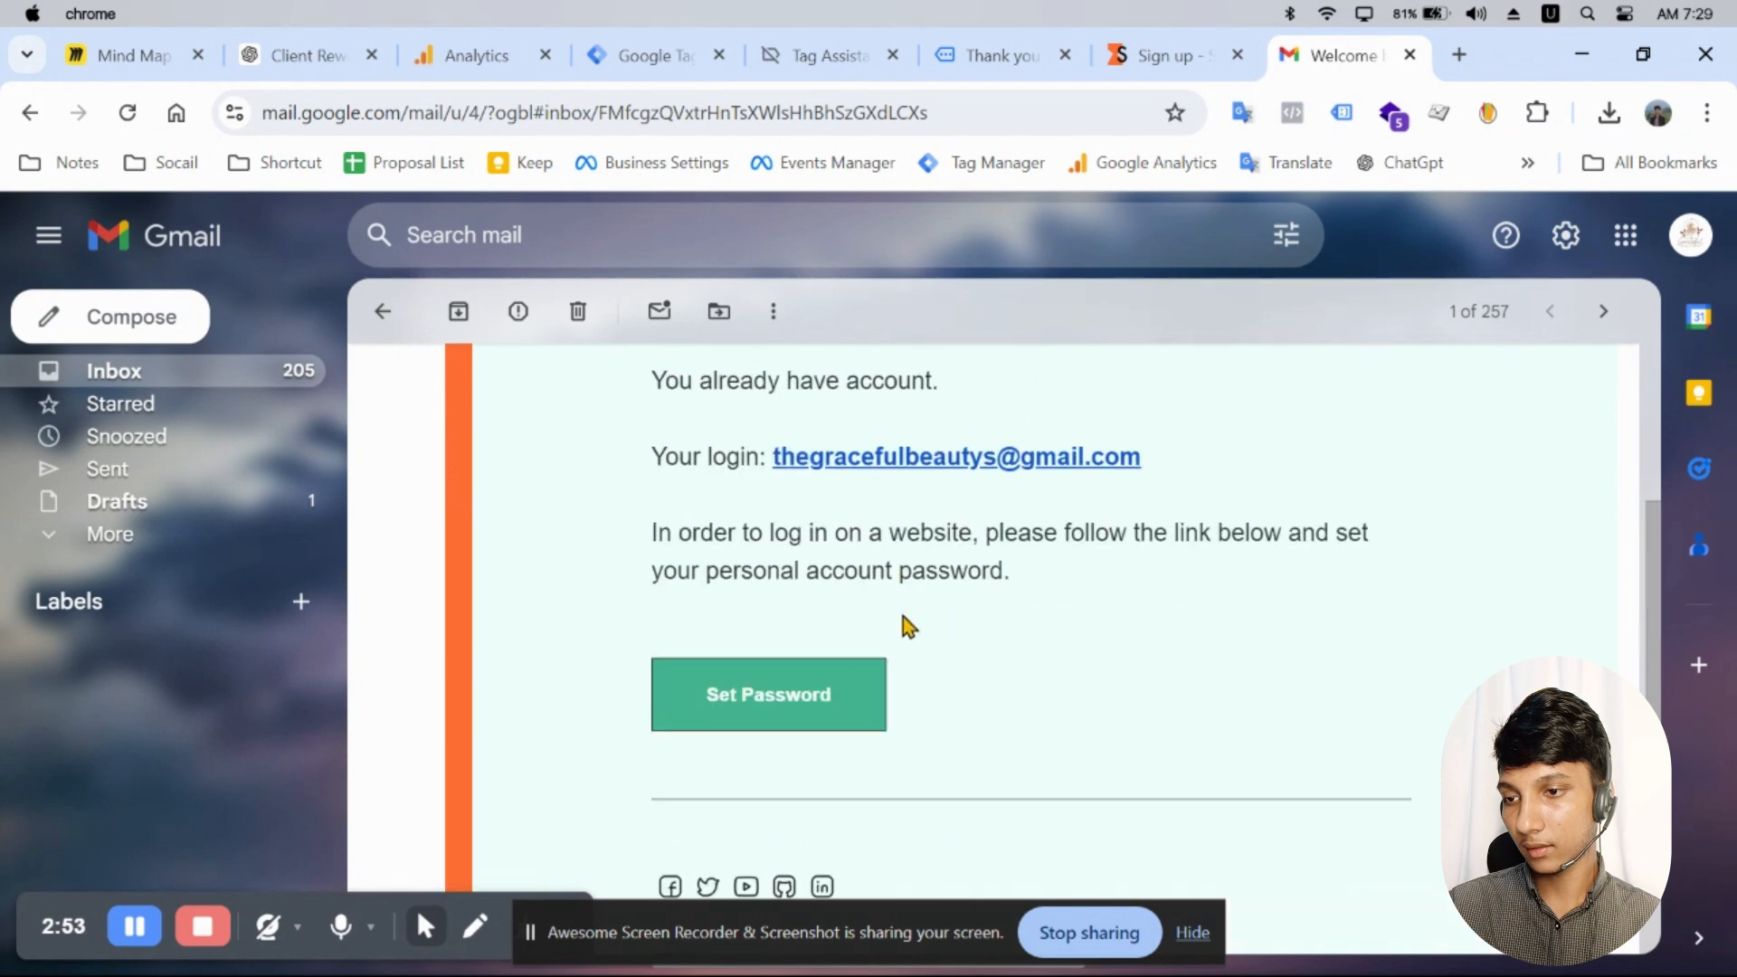
click(778, 710)
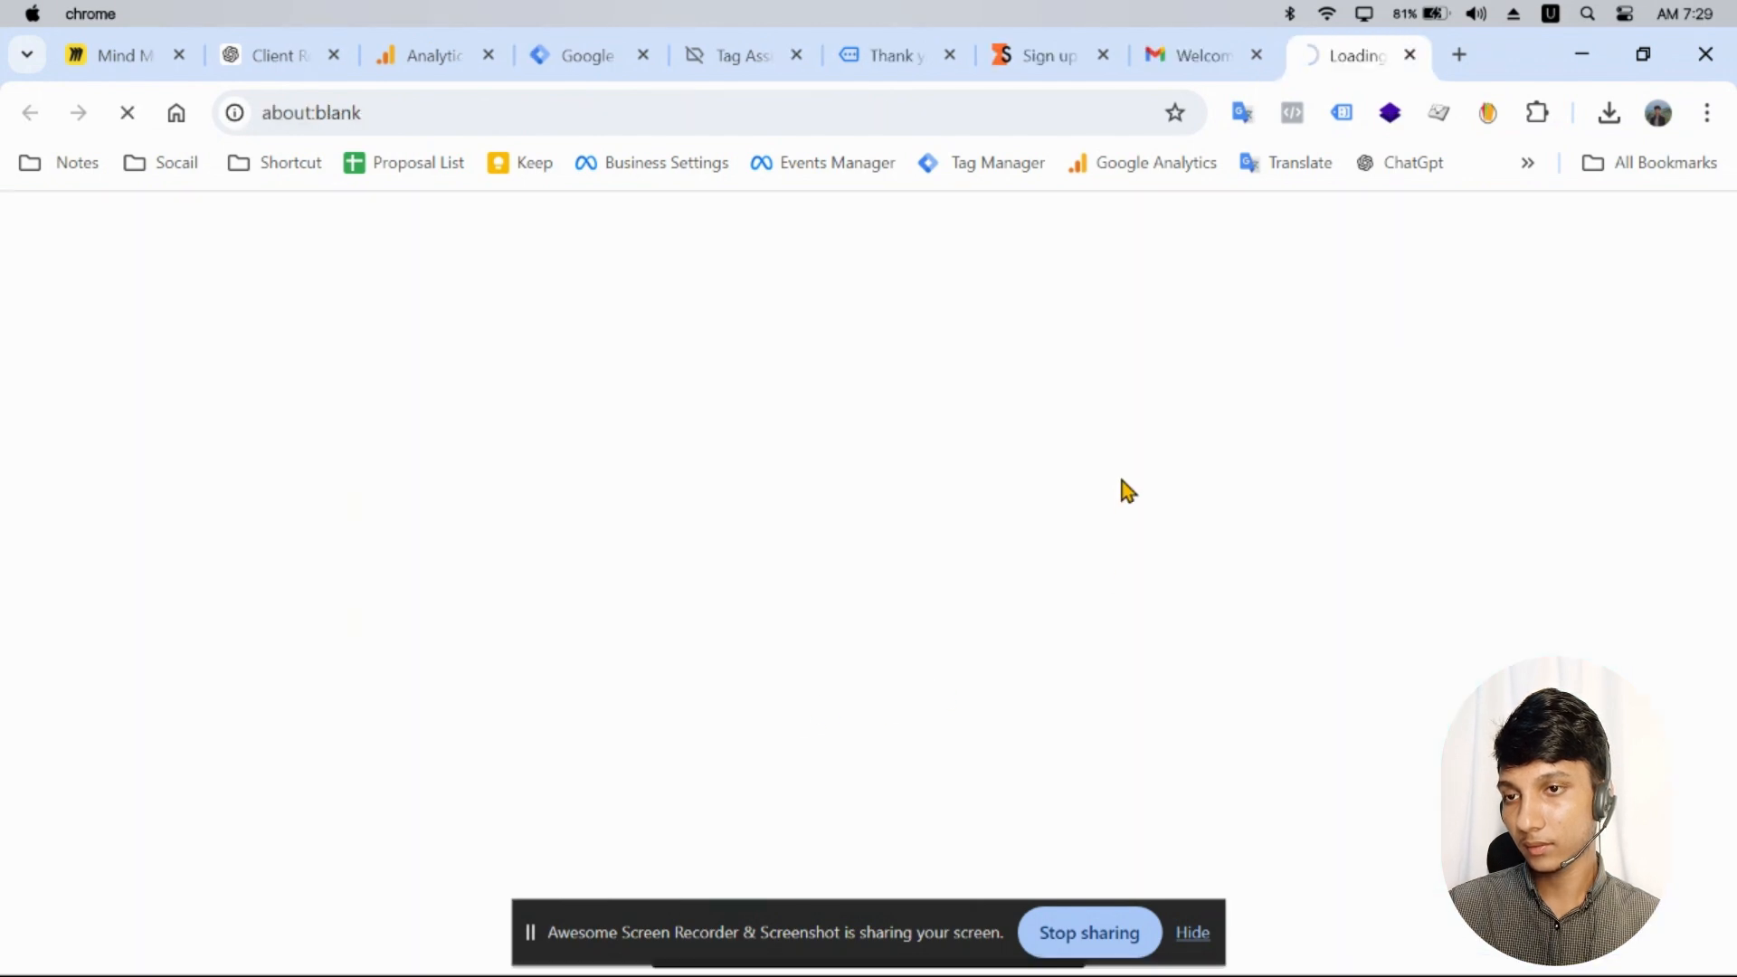
Step: Enter and repeat a new Stape account password, save it, and update the password stored in the browser
click(819, 601)
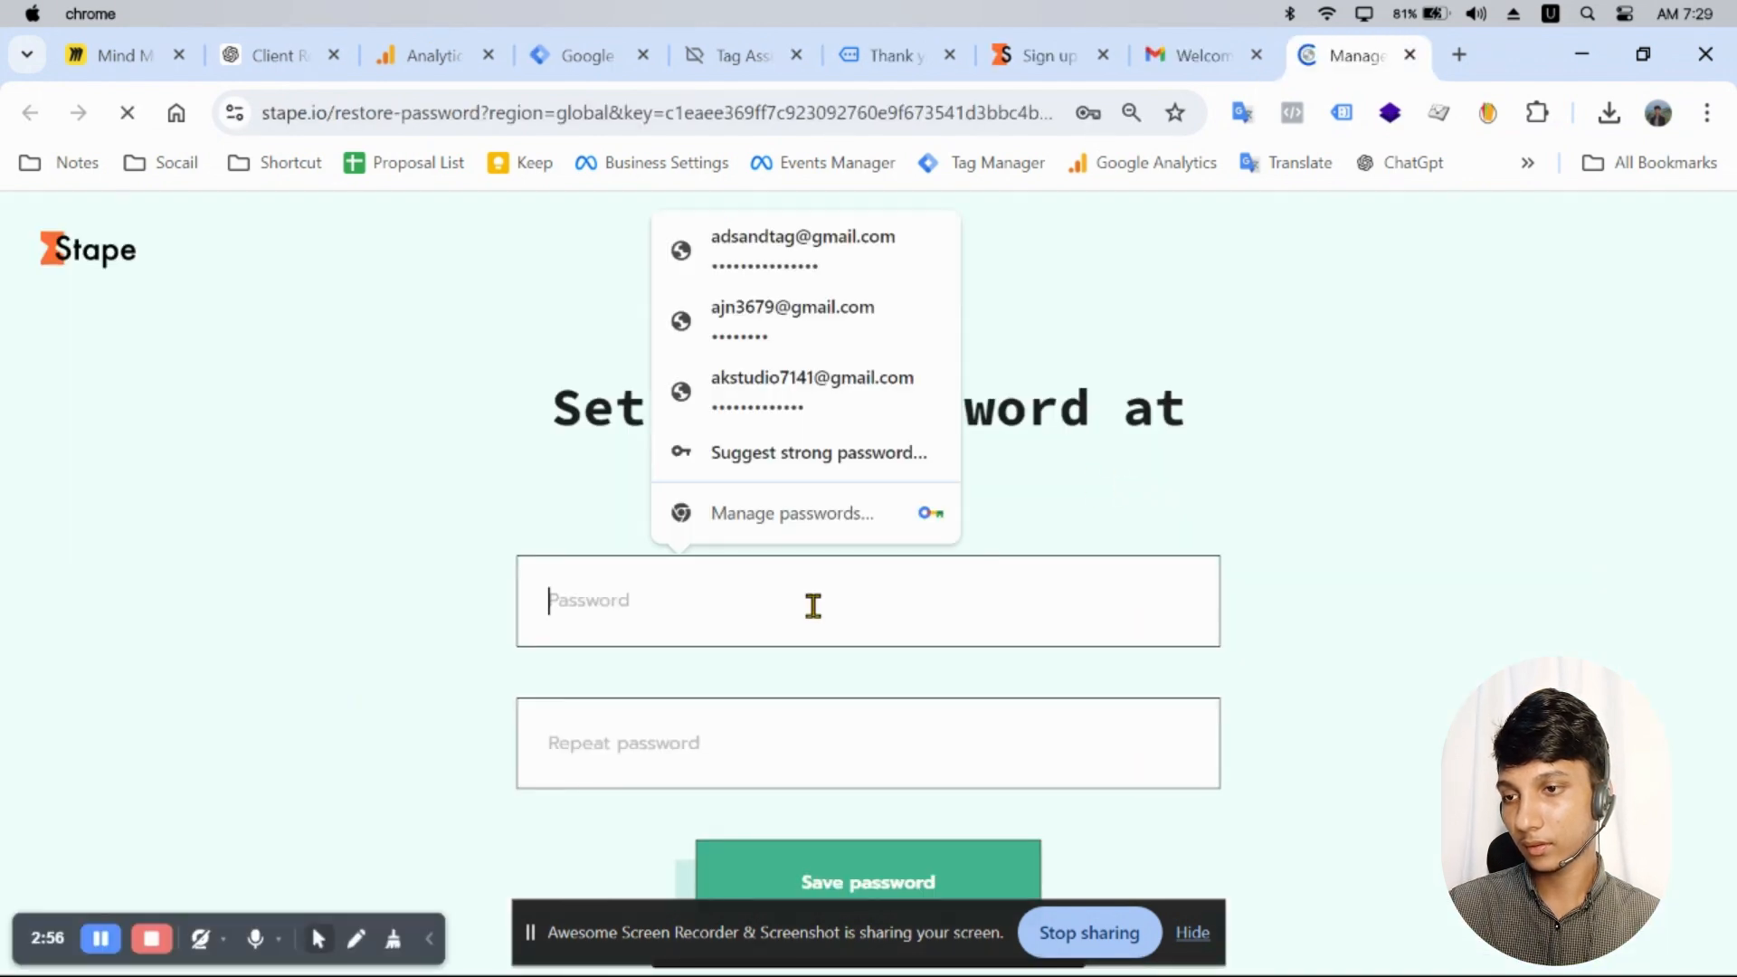
click(823, 601)
click(811, 611)
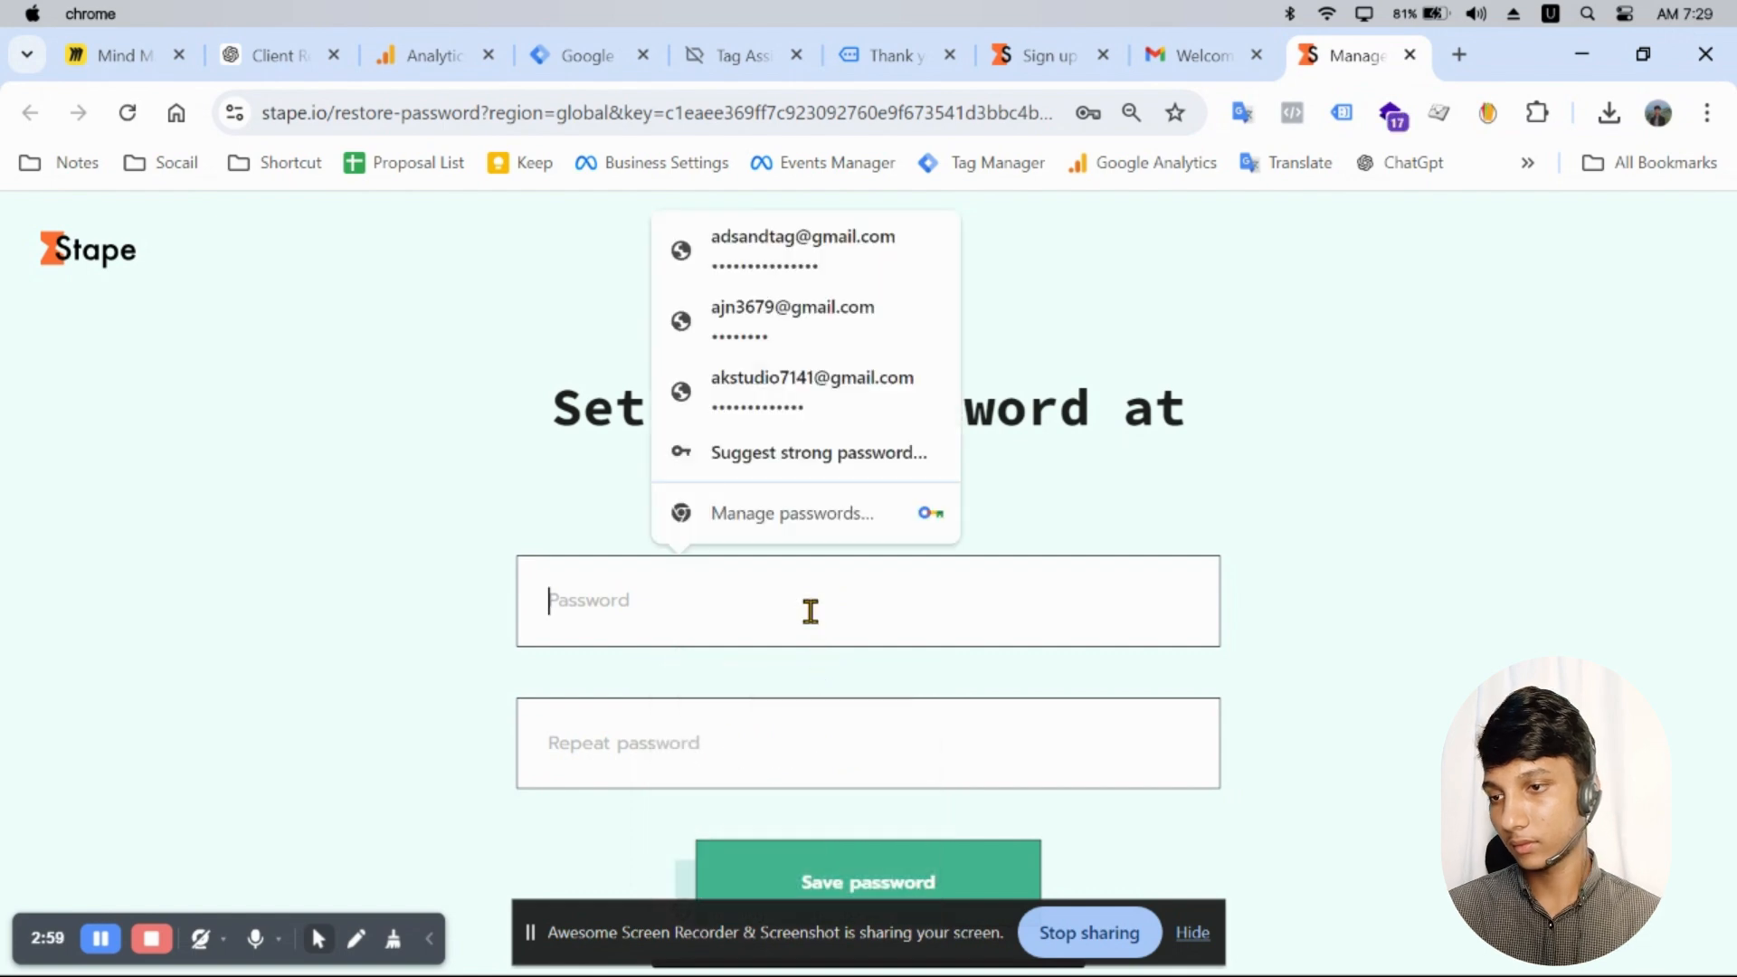
text(•)
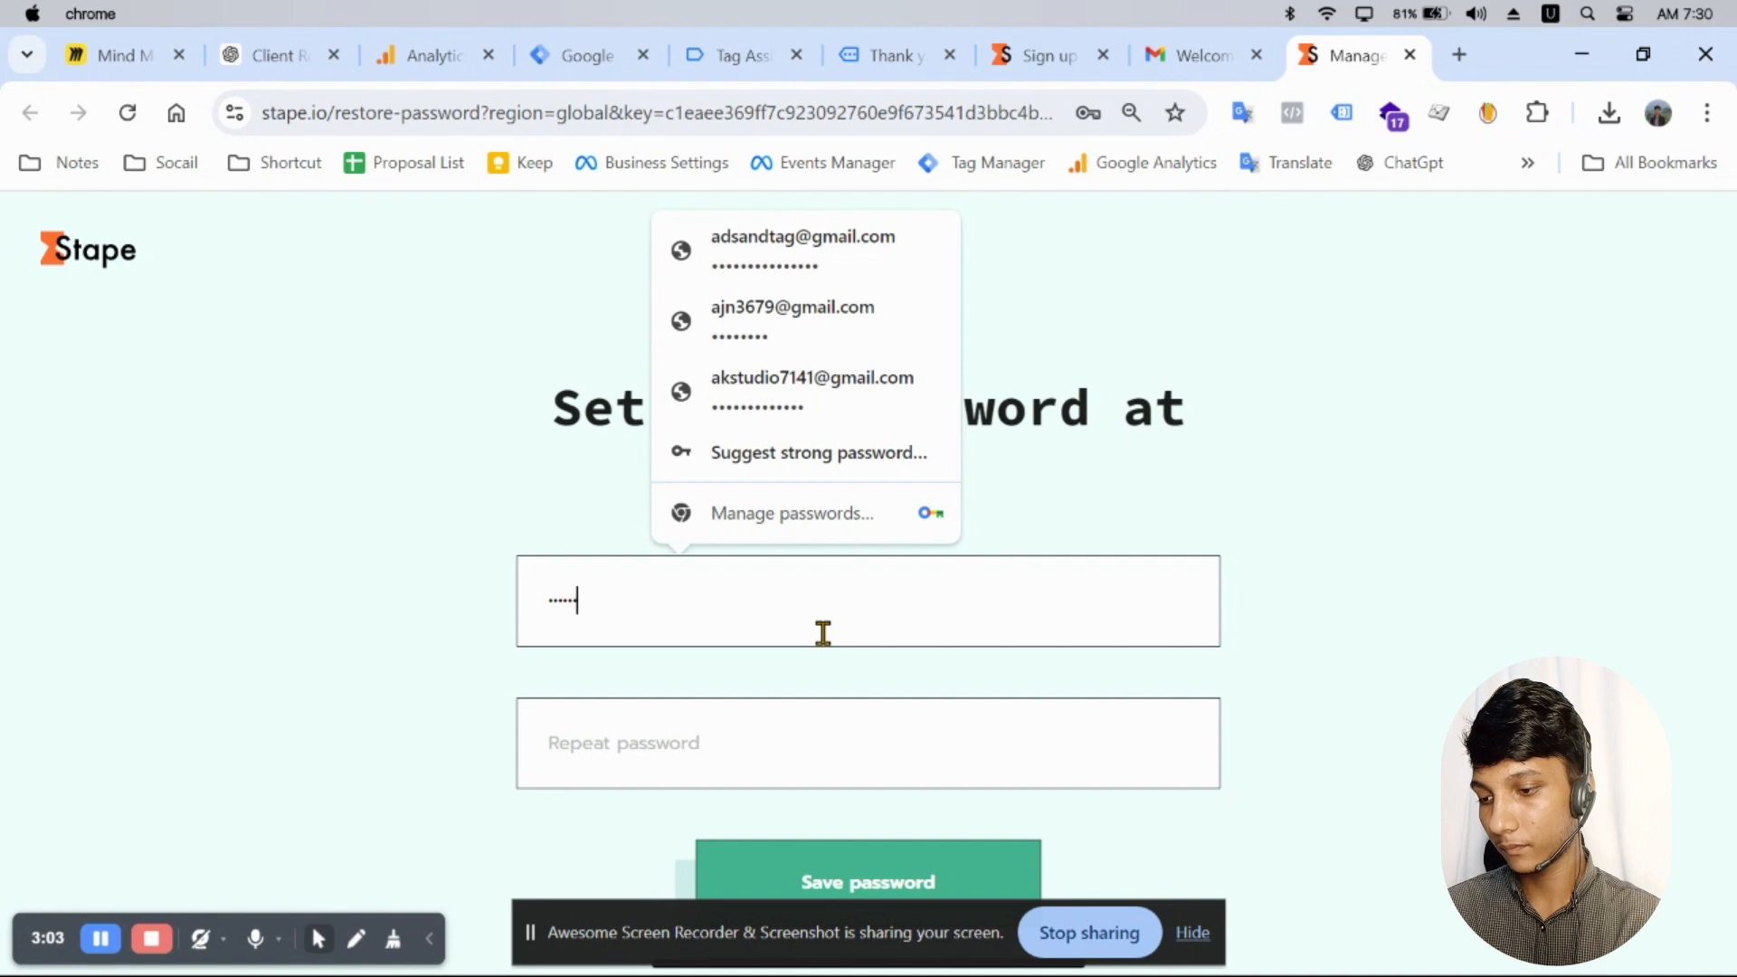
click(782, 710)
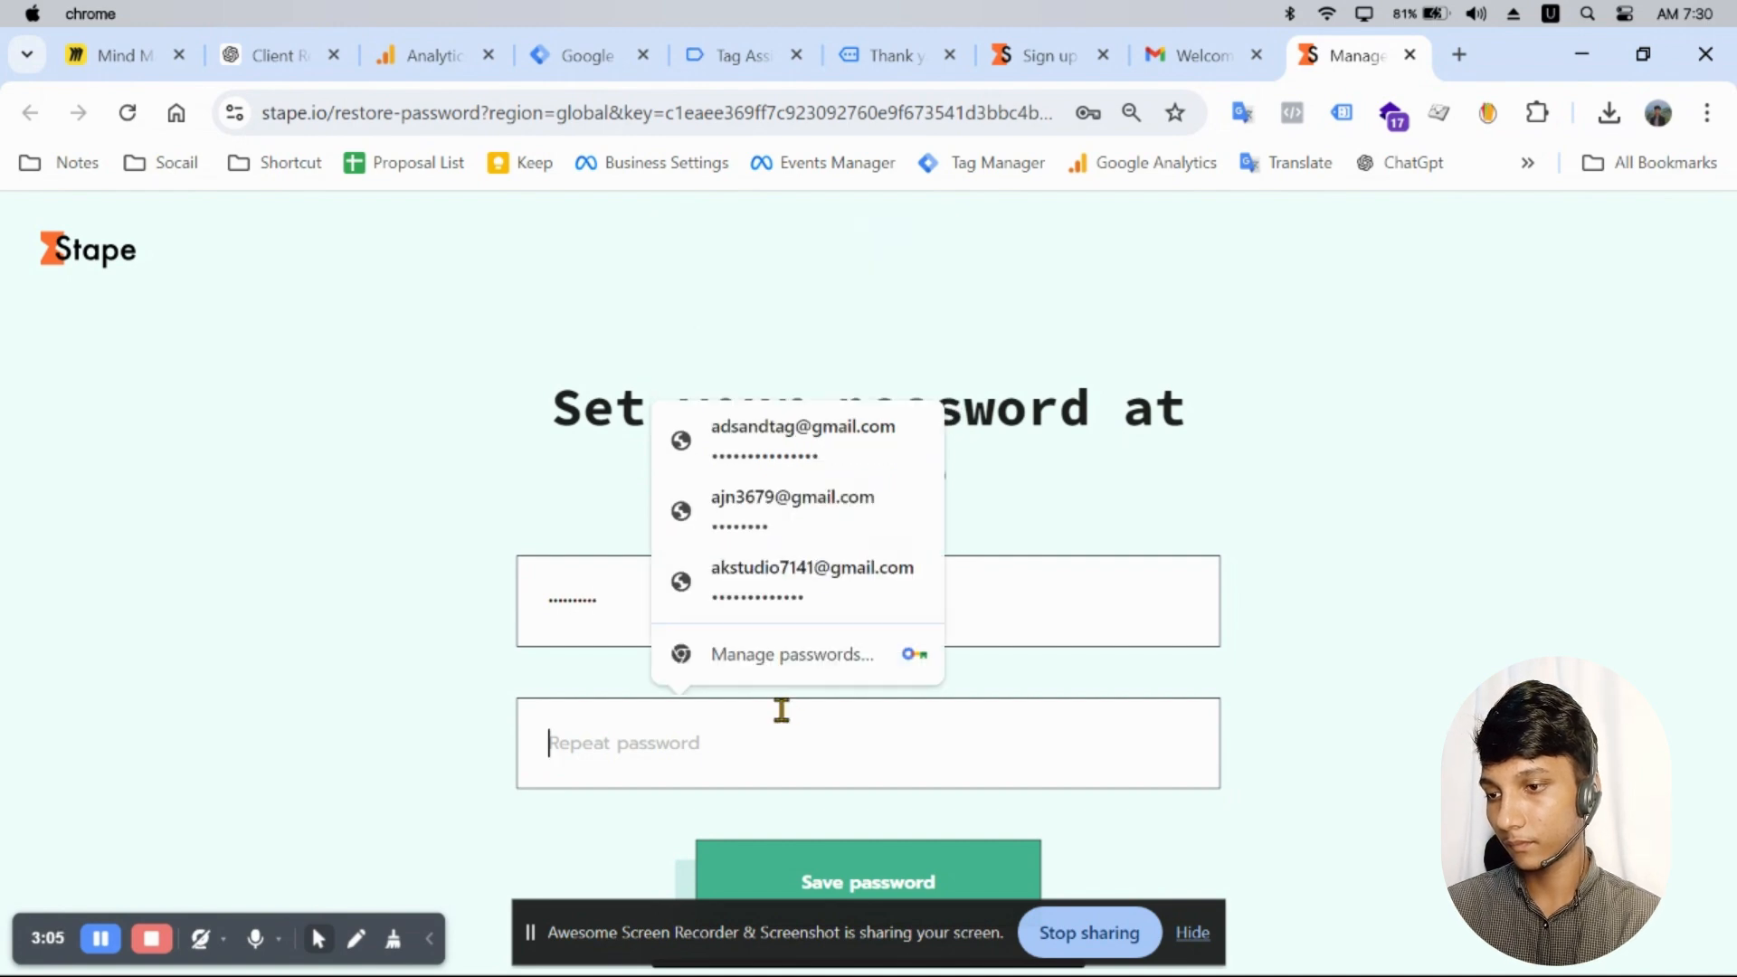
text(•)
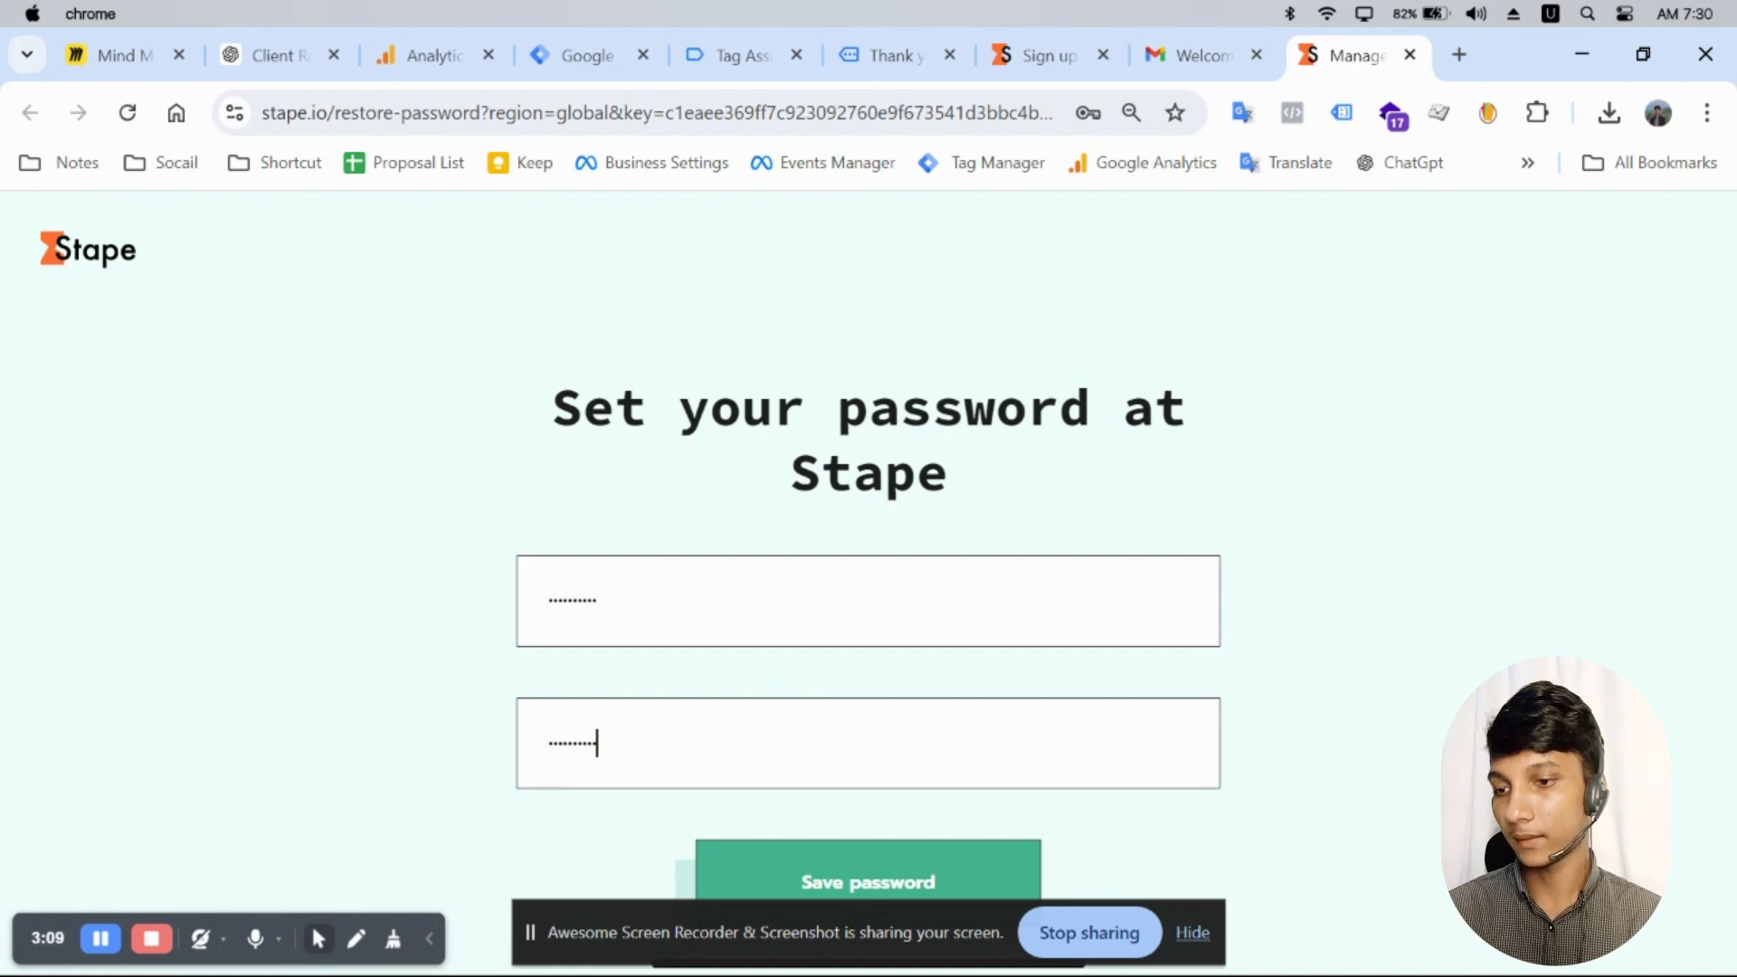
click(995, 889)
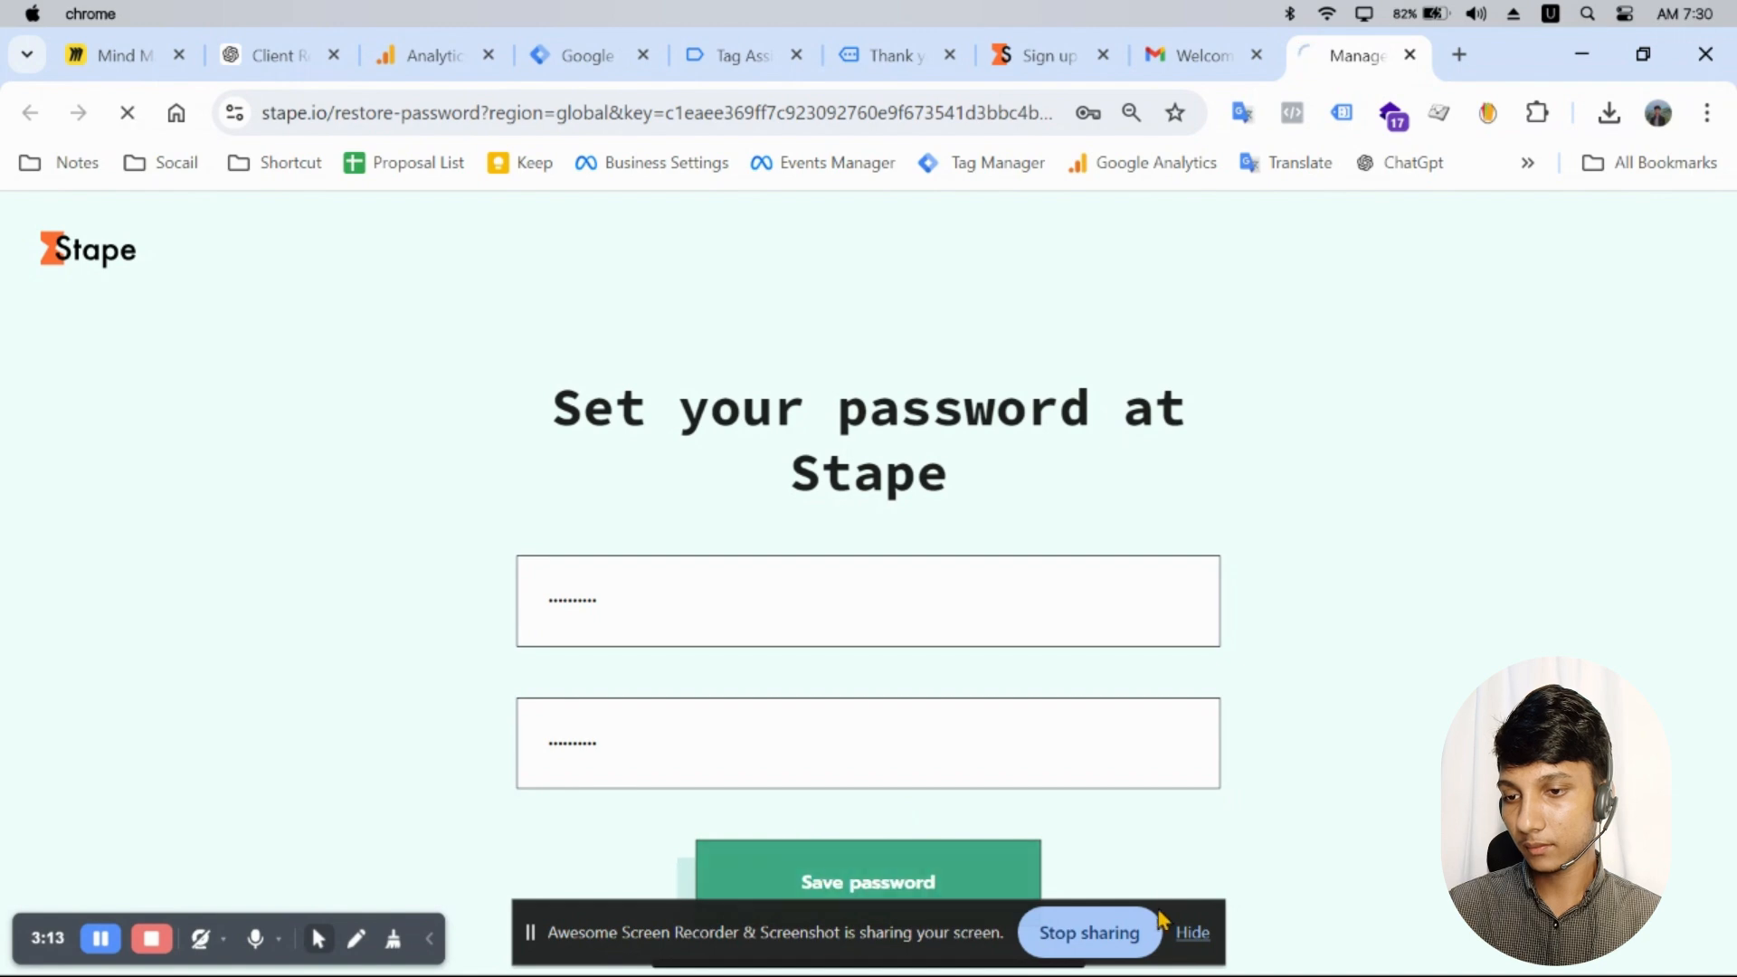
click(1192, 932)
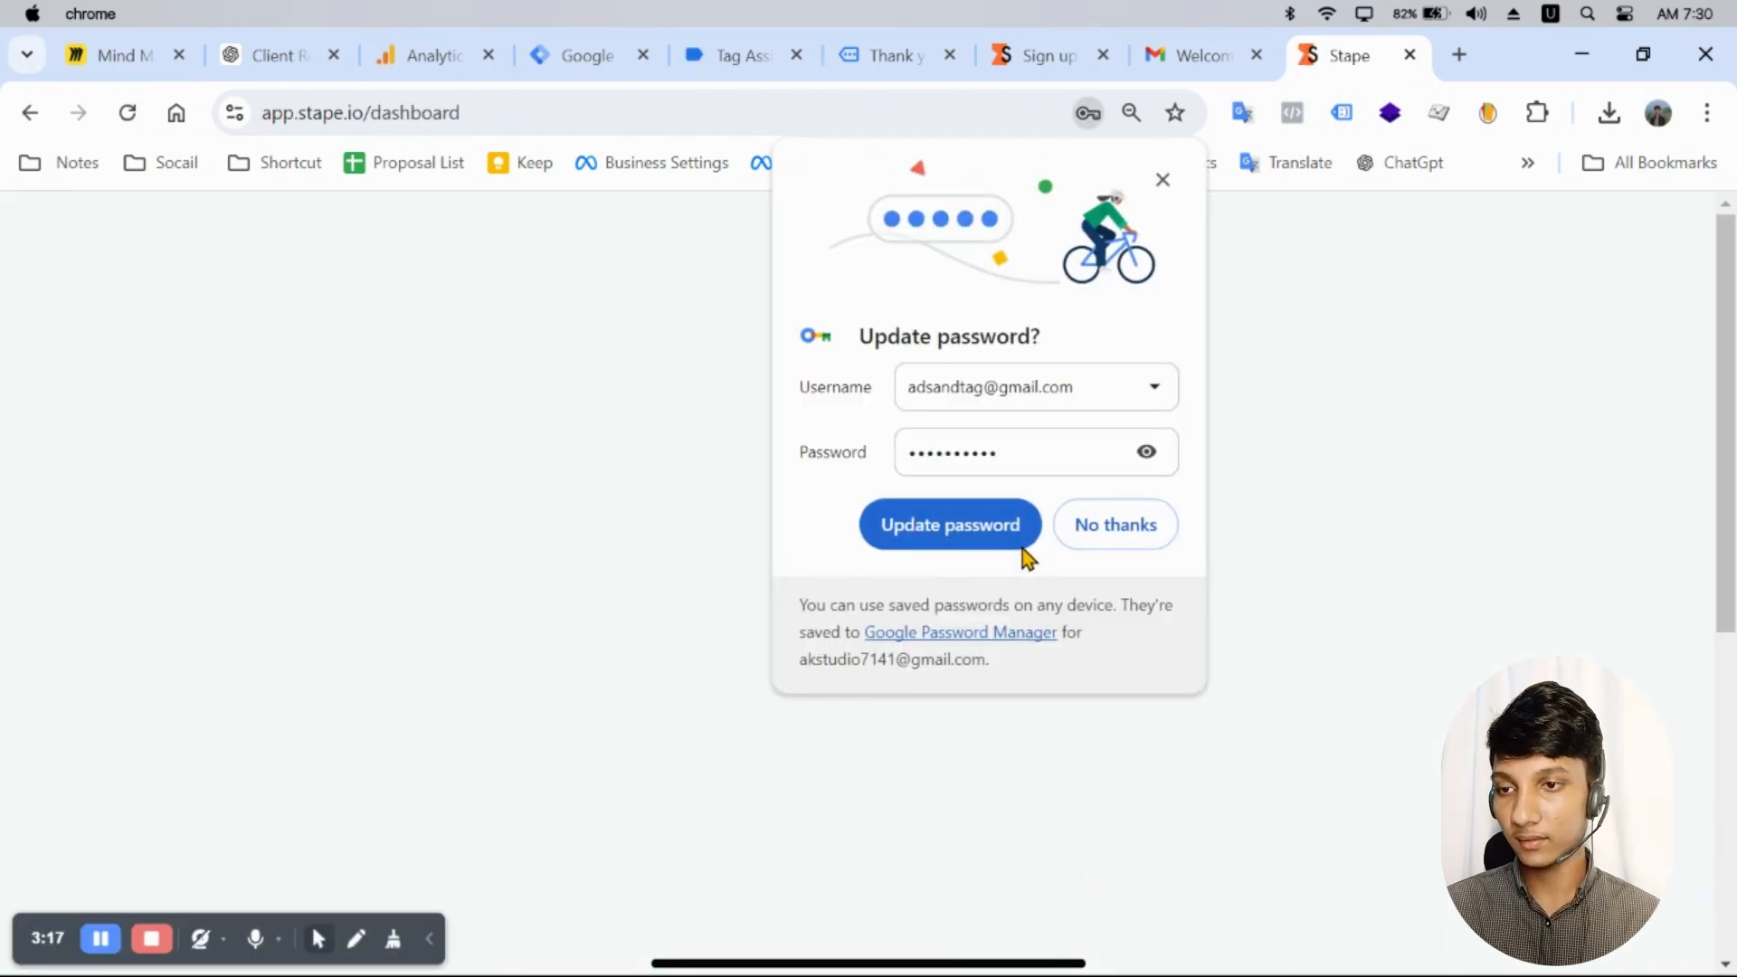
click(949, 514)
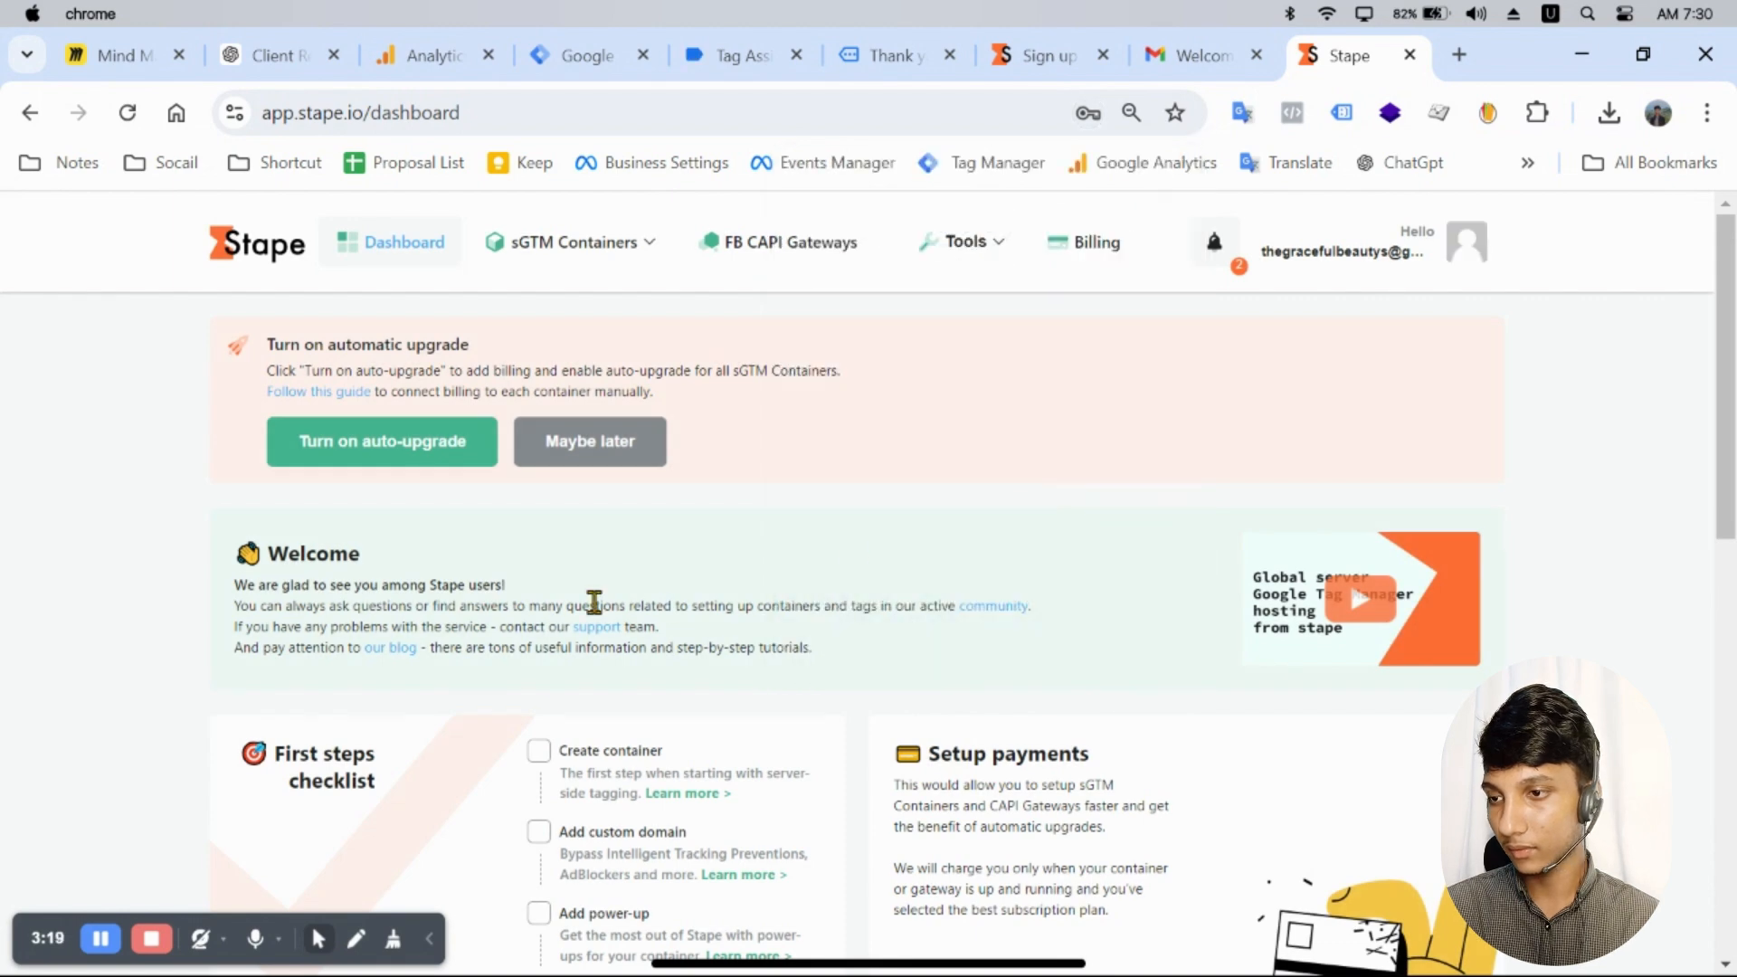
Step: Look over the Stape dashboard, then open the new container form from the sGTM container list
scroll(593, 601, down, 9)
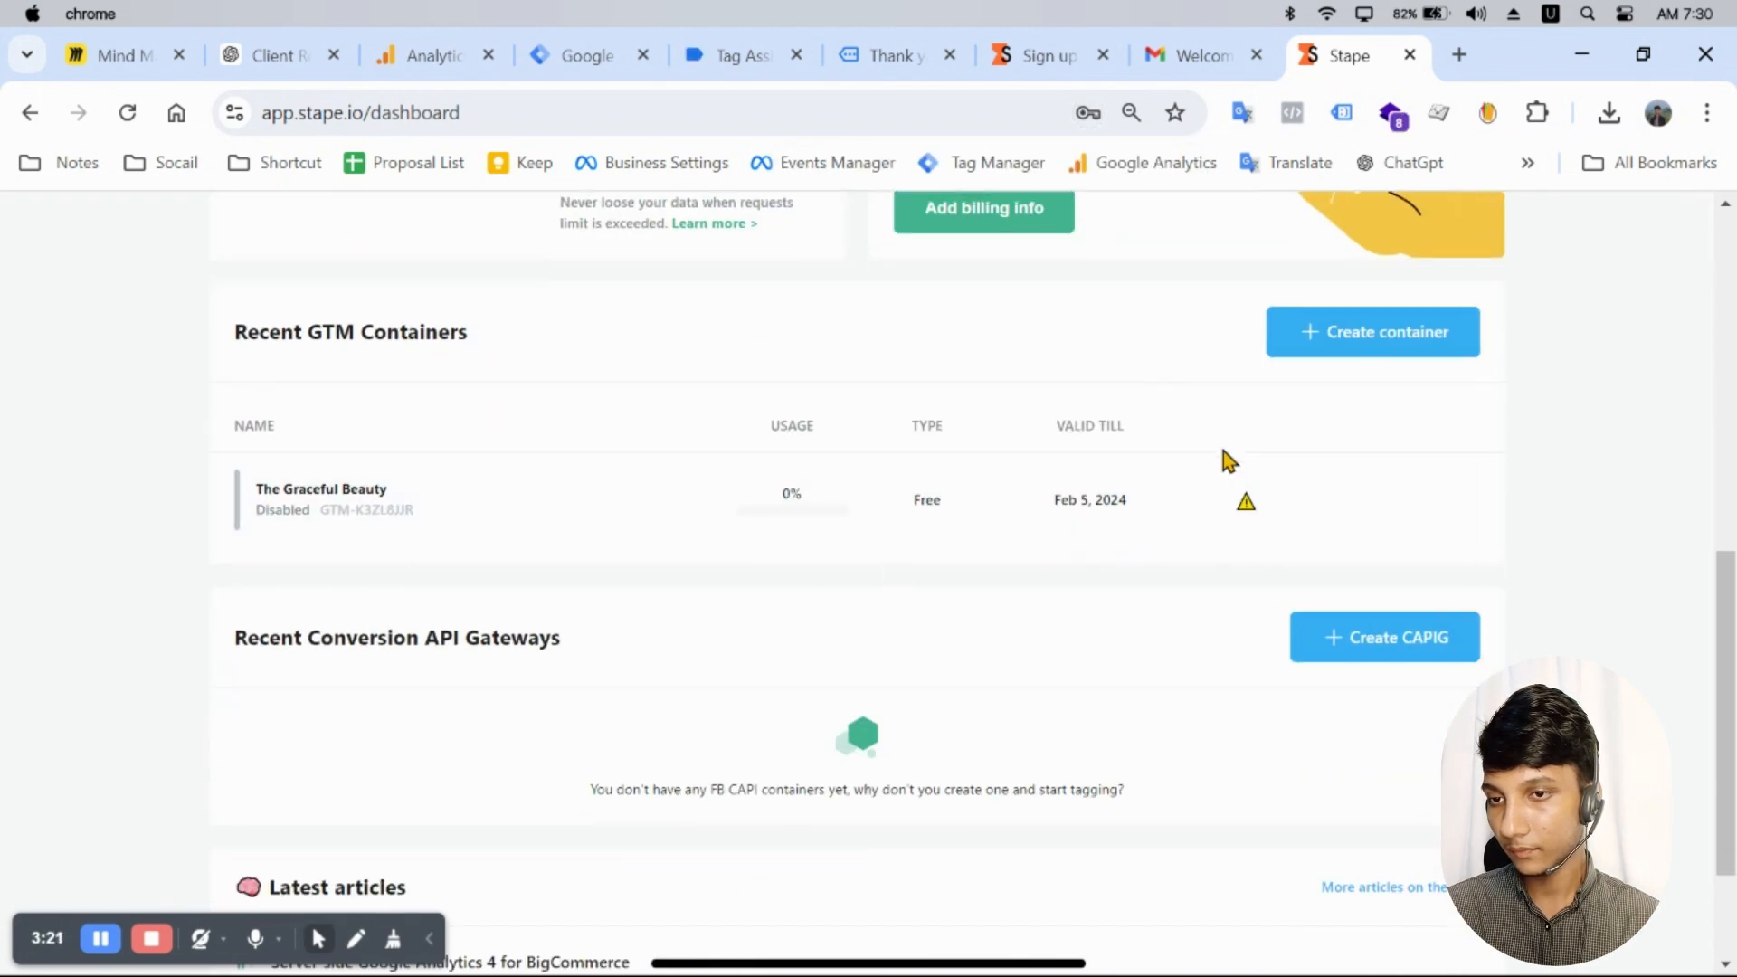
scroll(1050, 474, up, 10)
mouse_move(597, 246)
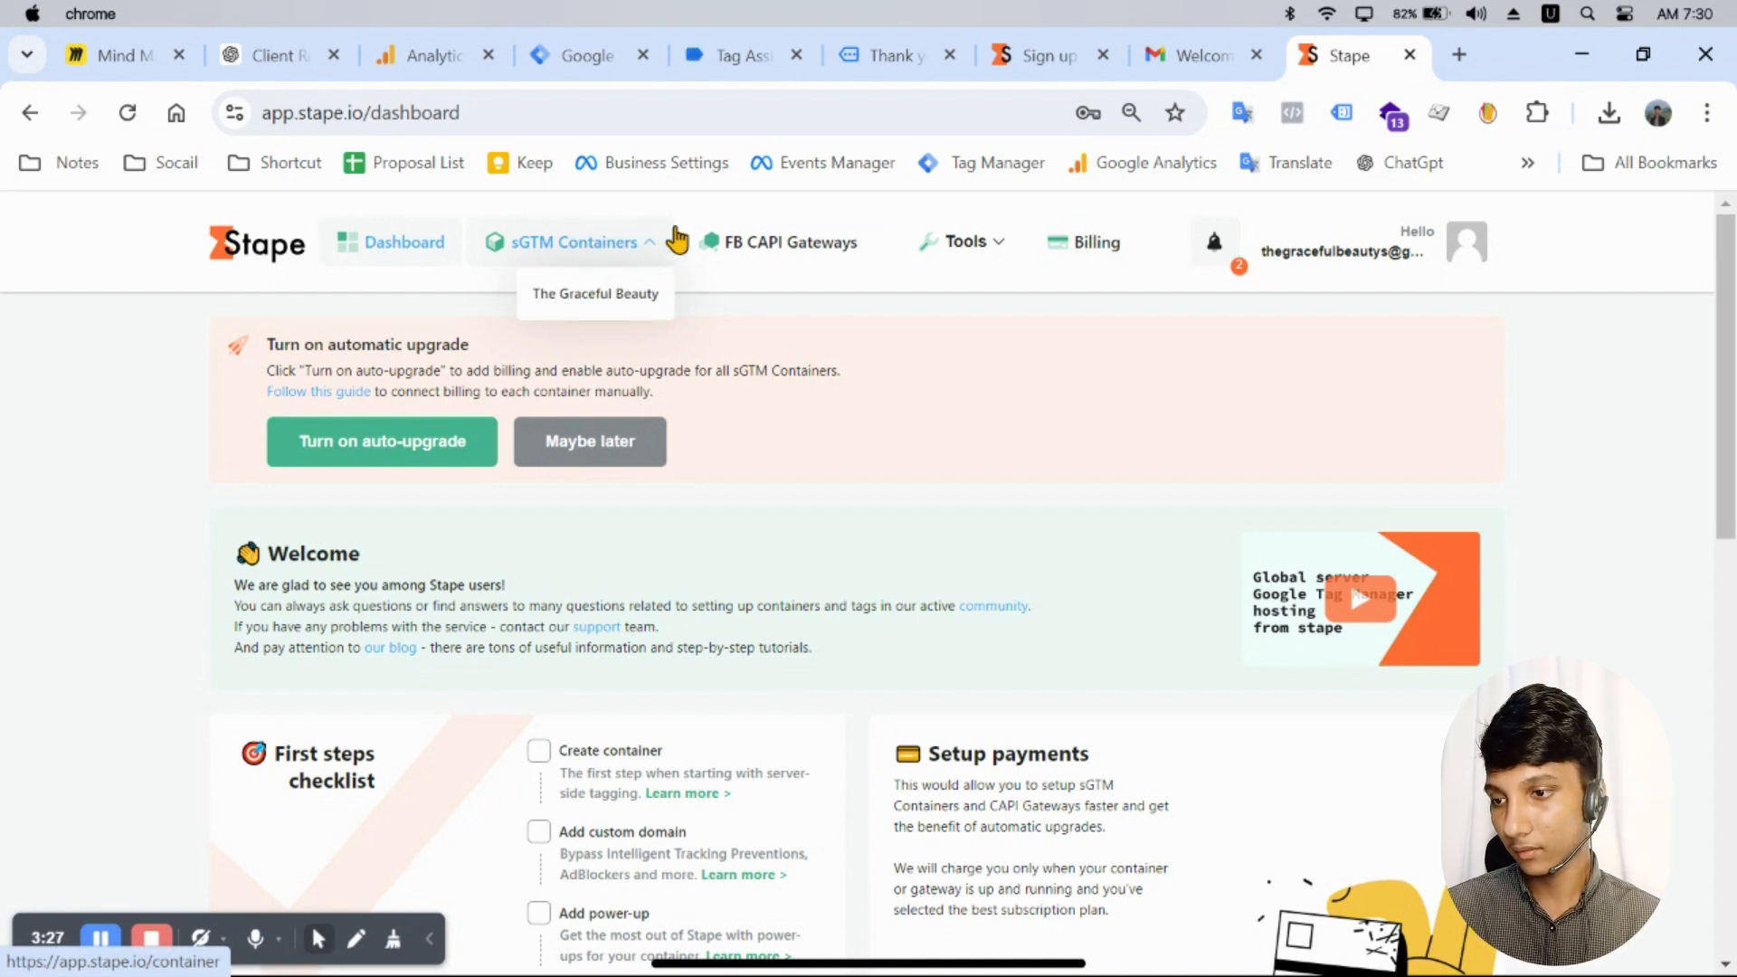
scroll(1109, 357, down, 8)
scroll(1109, 360, up, 8)
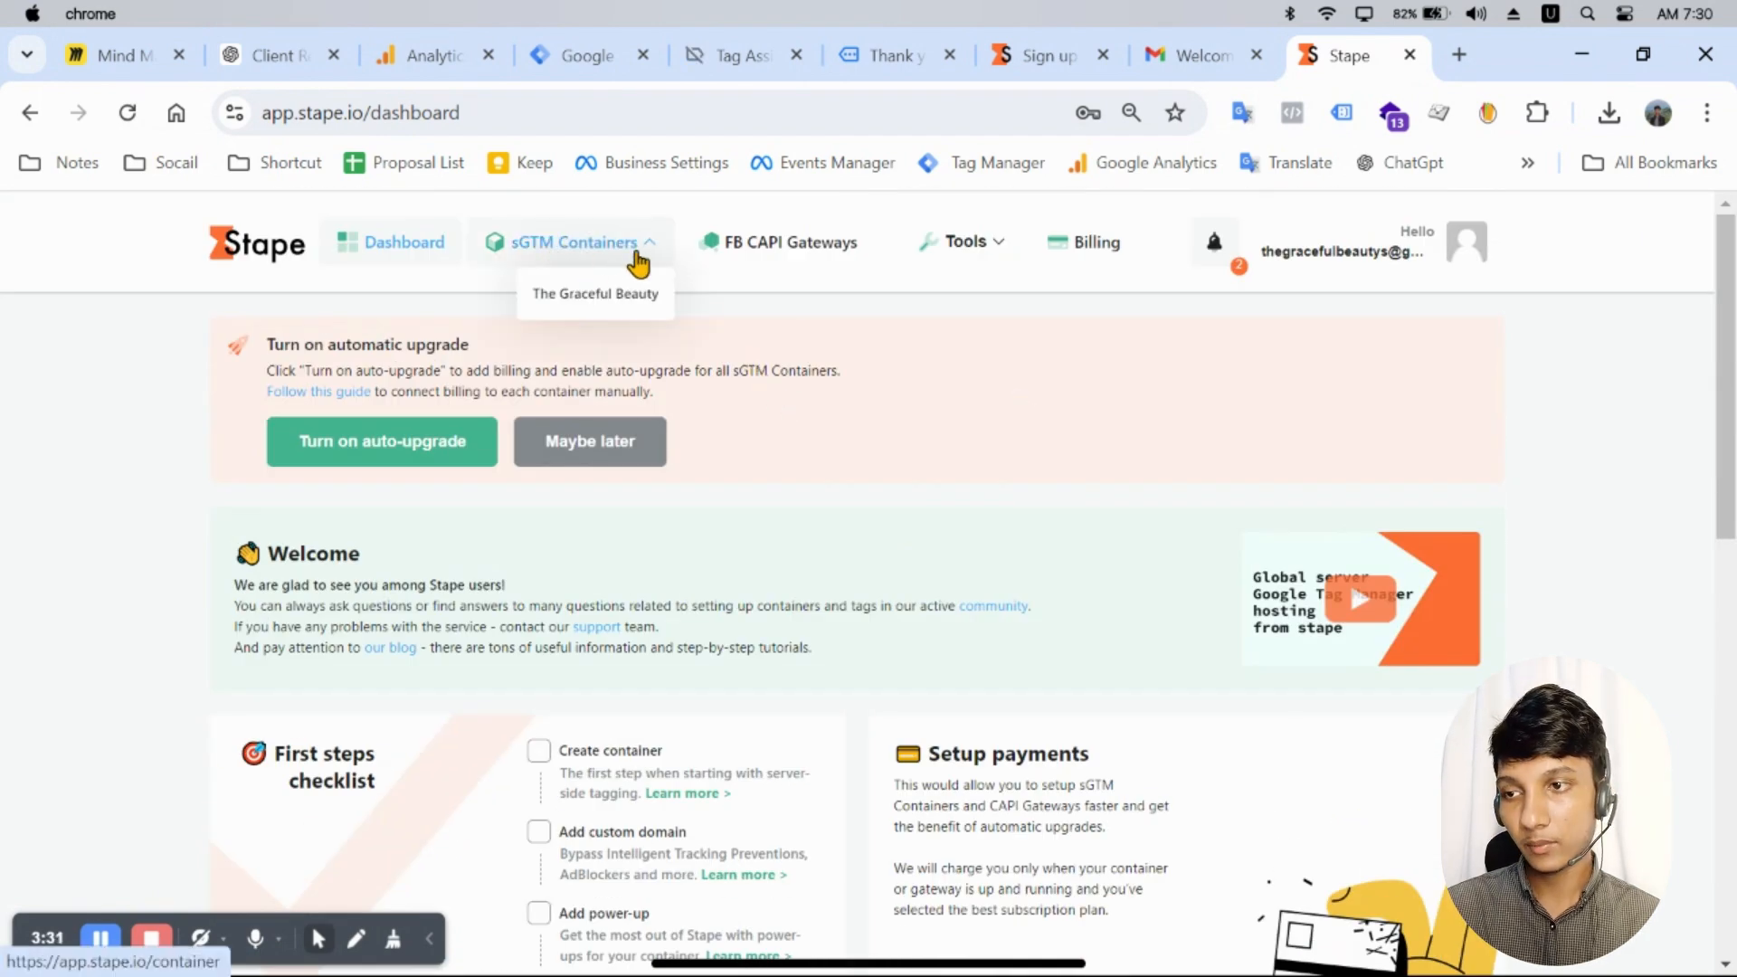
click(582, 241)
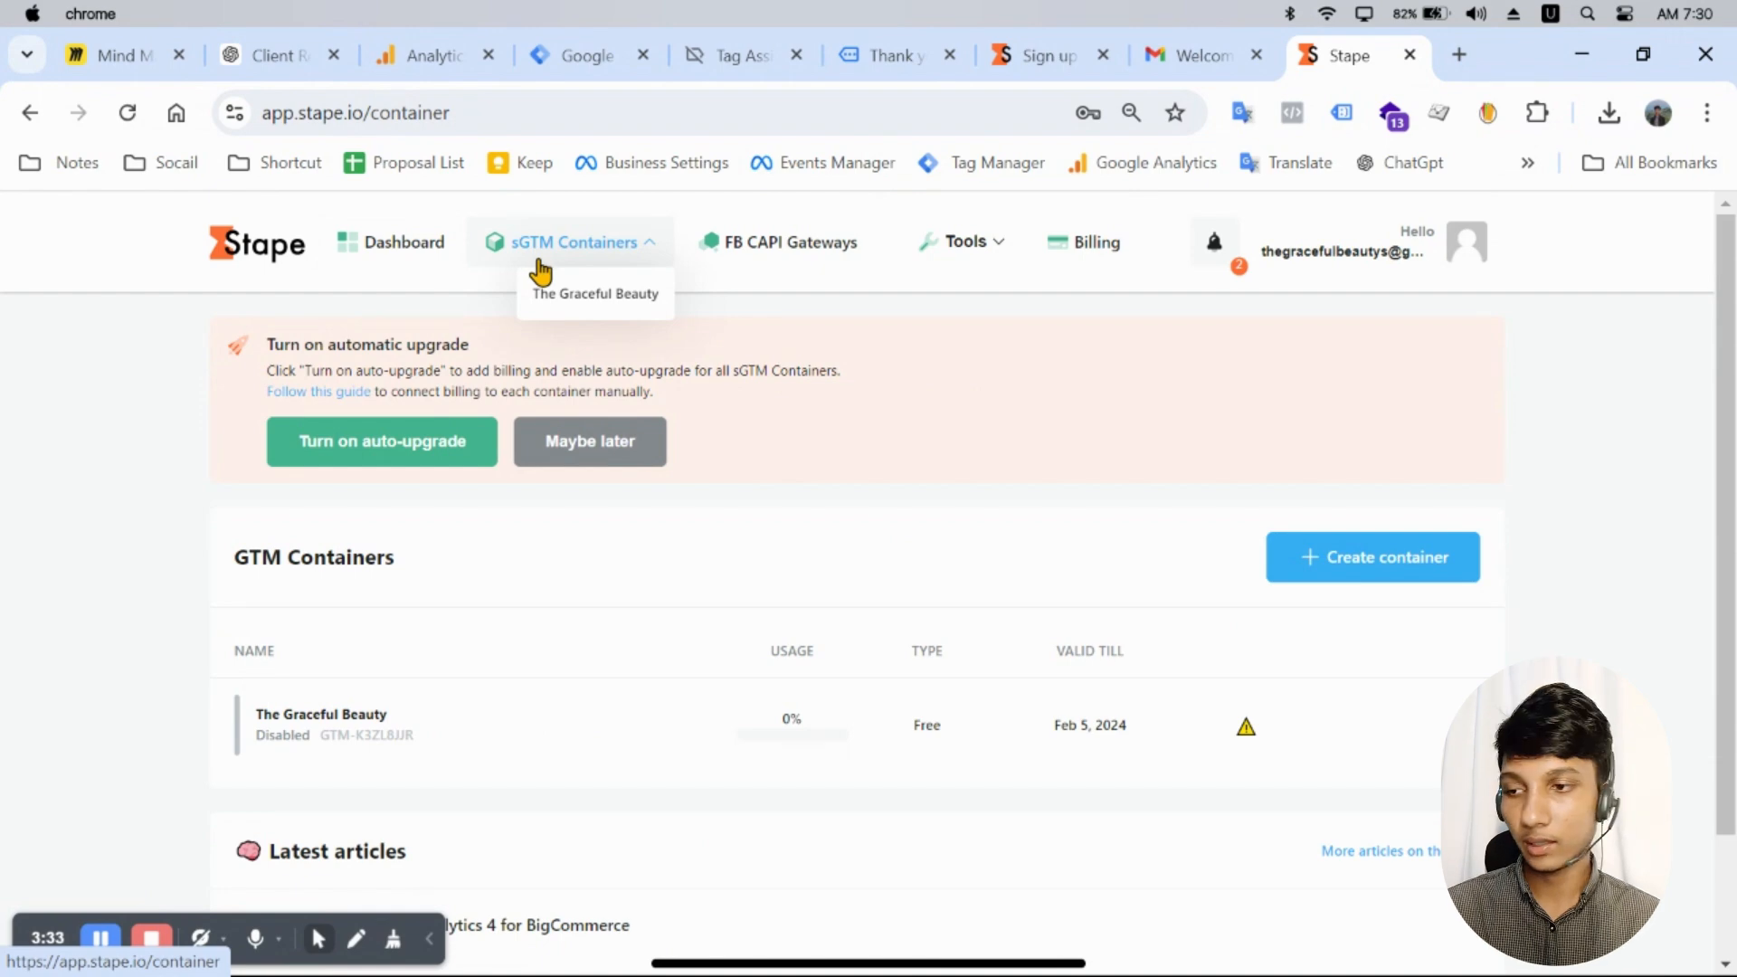
scroll(1185, 449, down, 2)
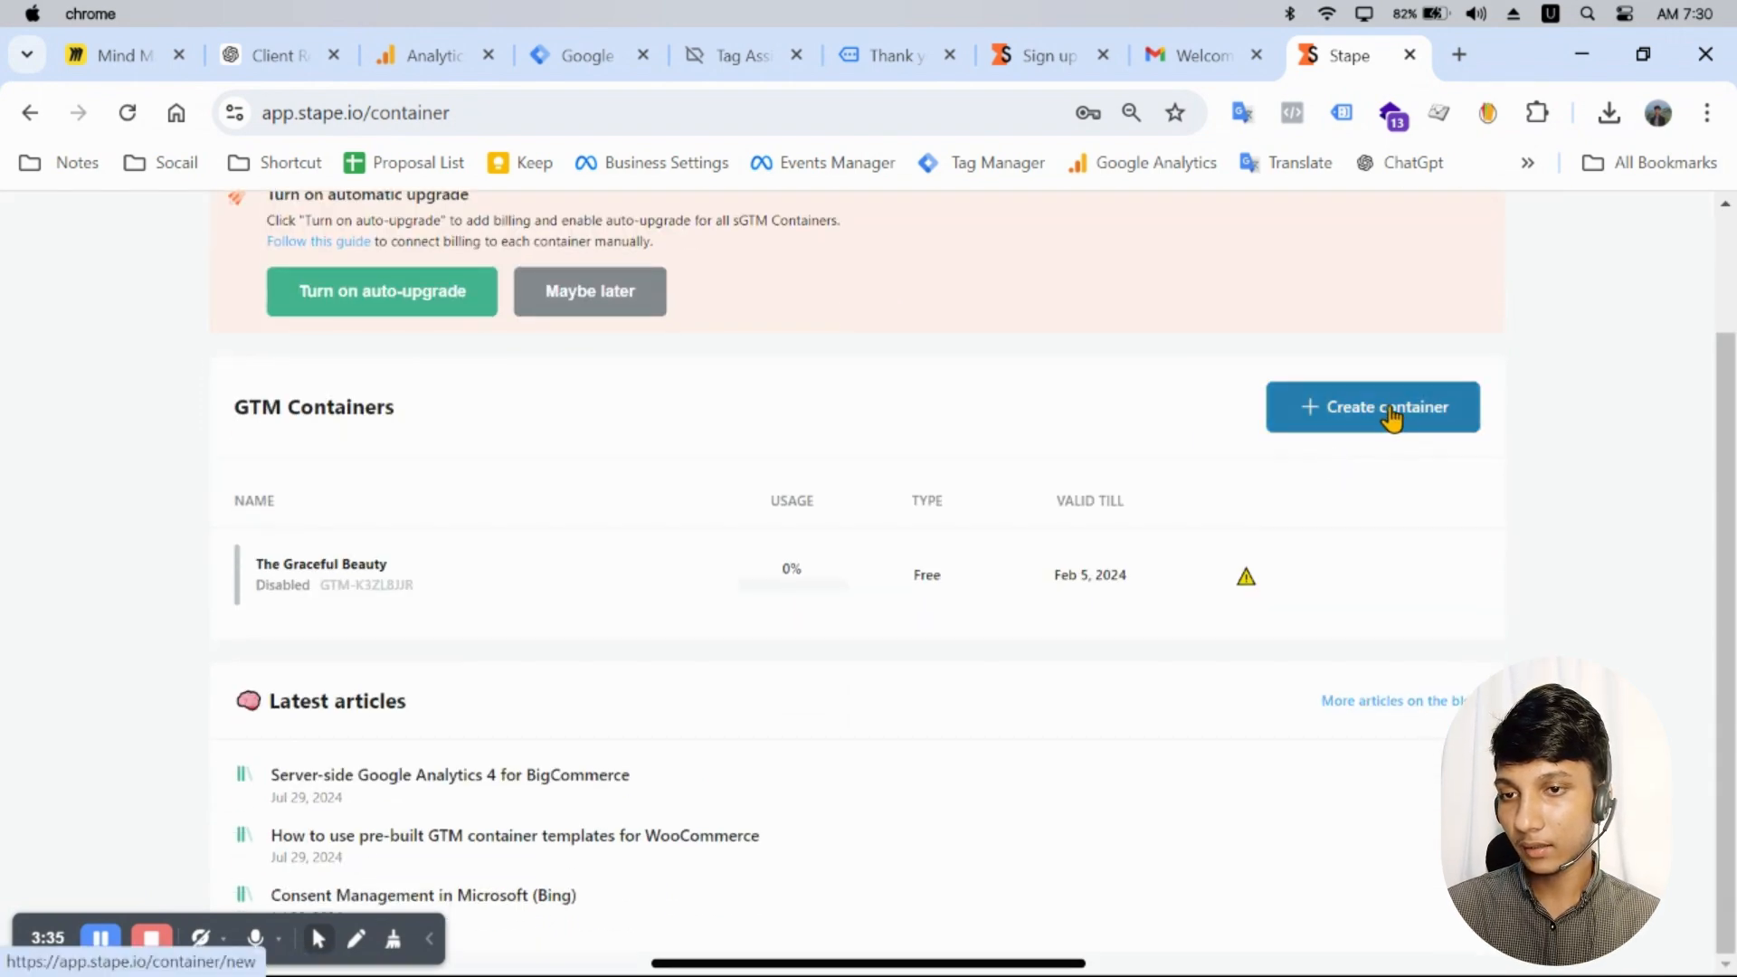
click(1398, 416)
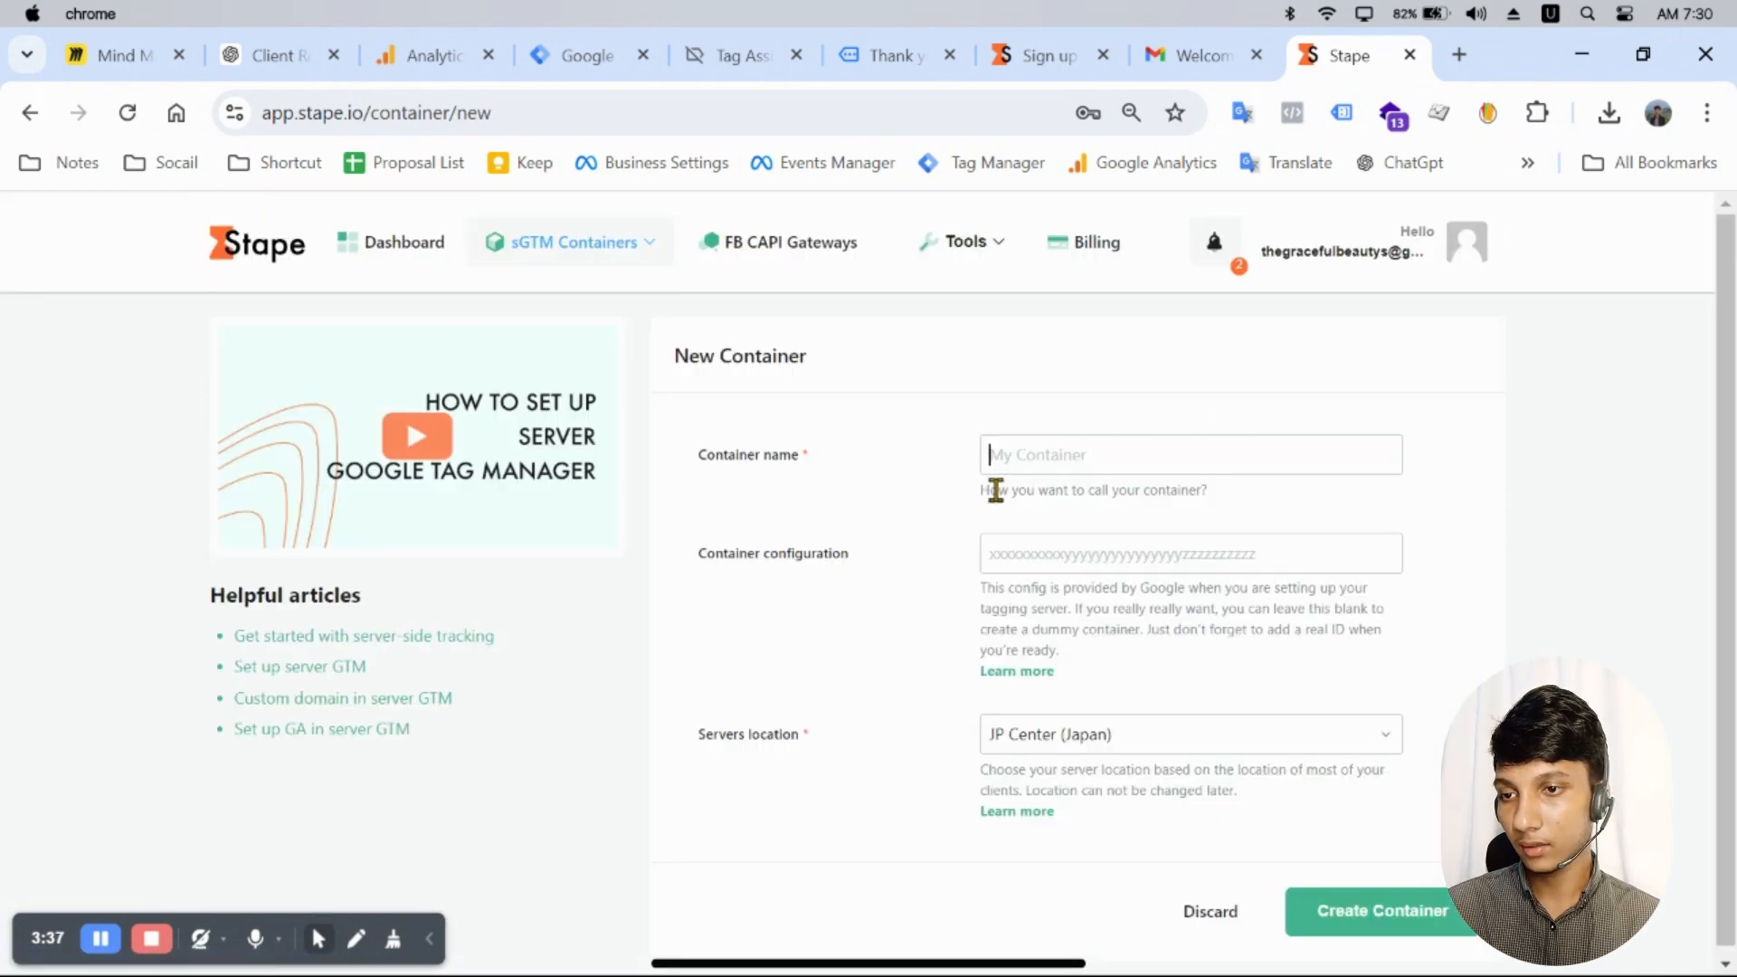
Step: Name the new container "freshpetfoods - server" and activate its container configuration field
click(1106, 461)
key(super+v)
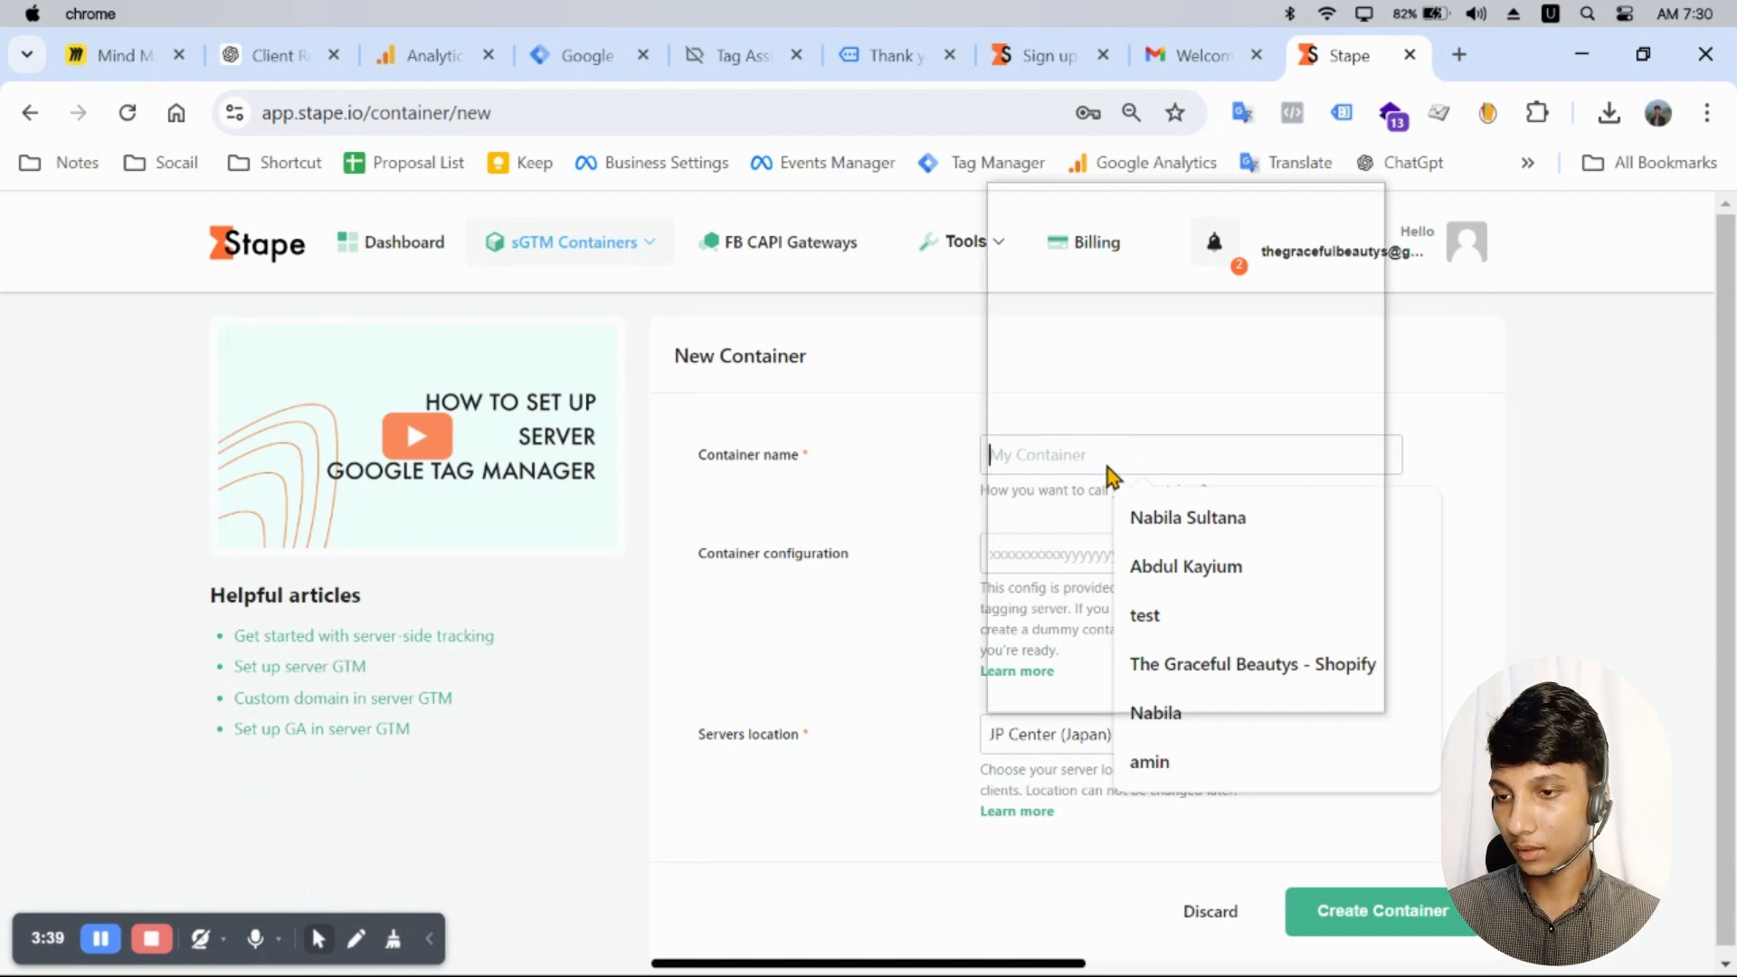
click(1202, 378)
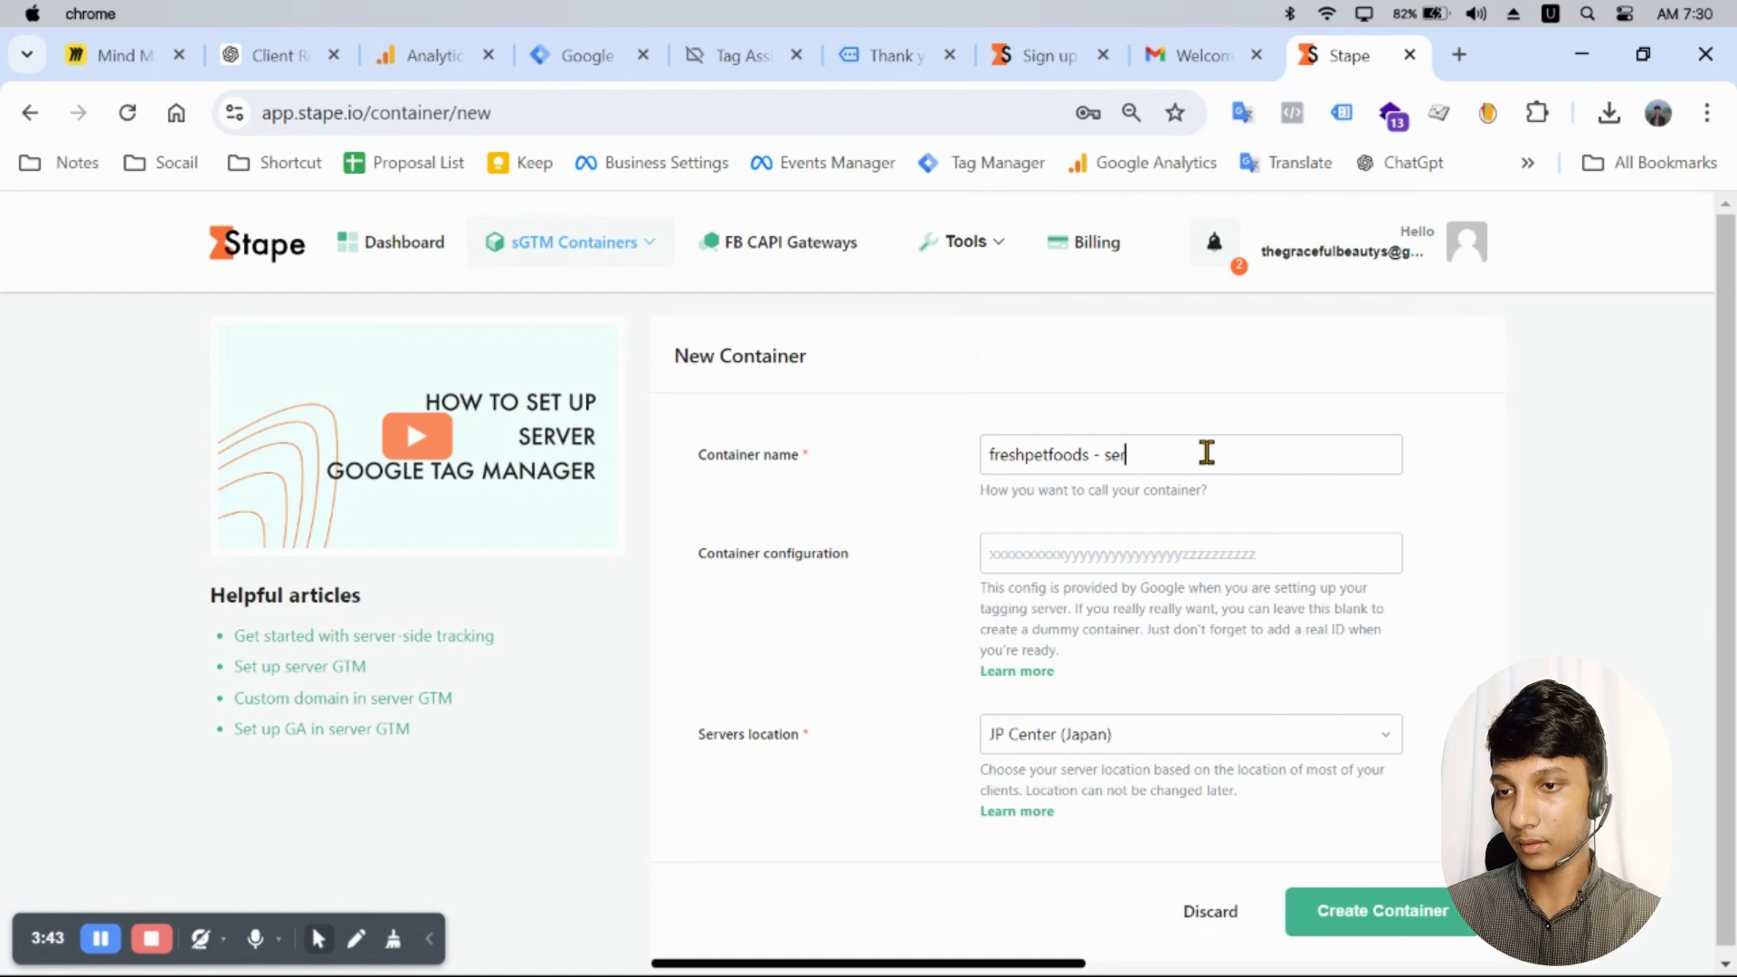
text(ver)
click(1098, 556)
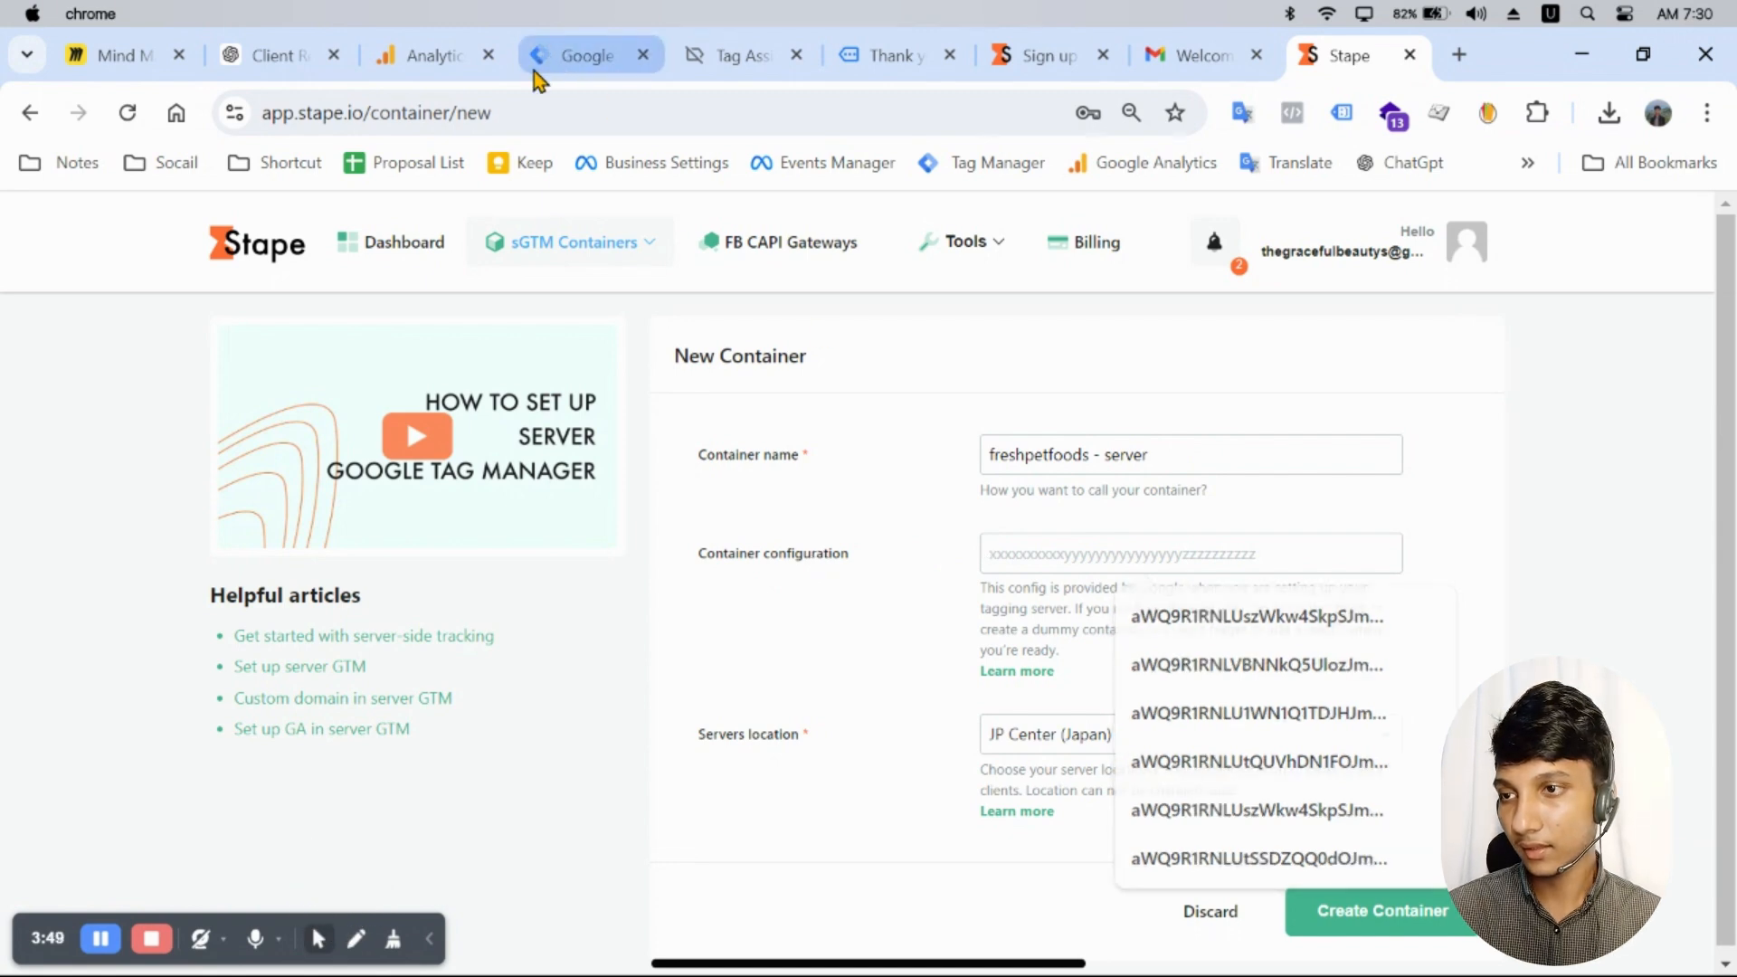
Step: Switch to the freshpetfoods server container in Tag Manager, copy its container config, and close the installation dialog
click(560, 57)
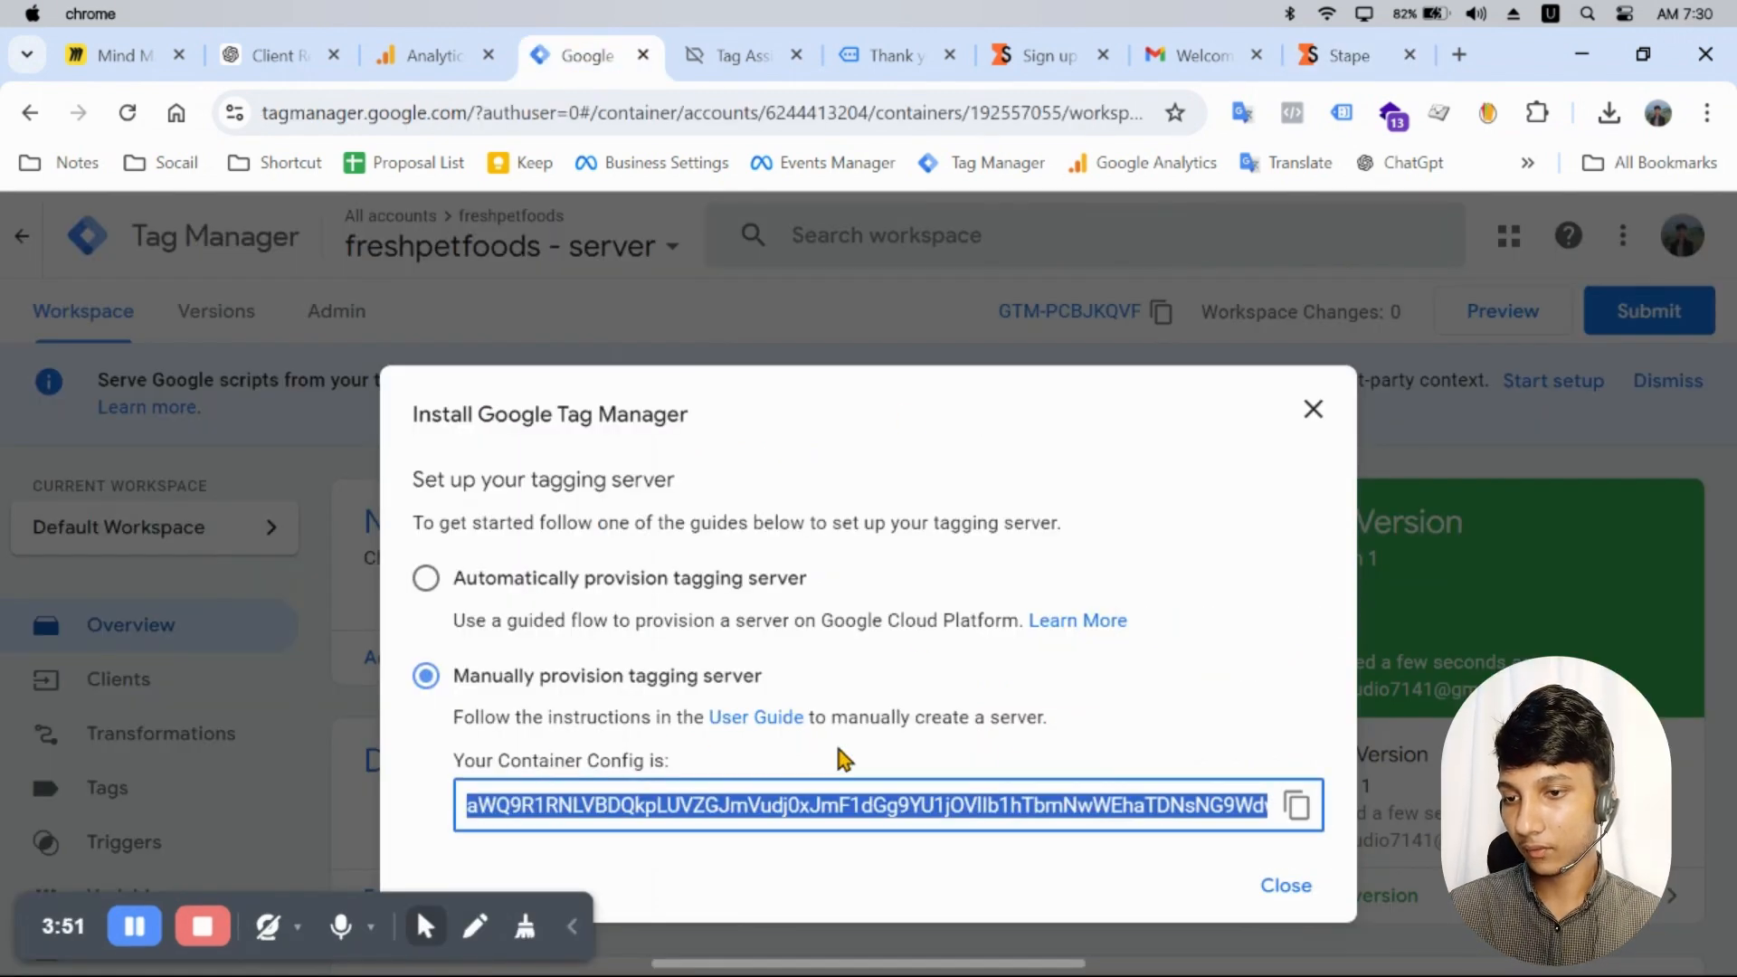
click(1294, 810)
click(1337, 420)
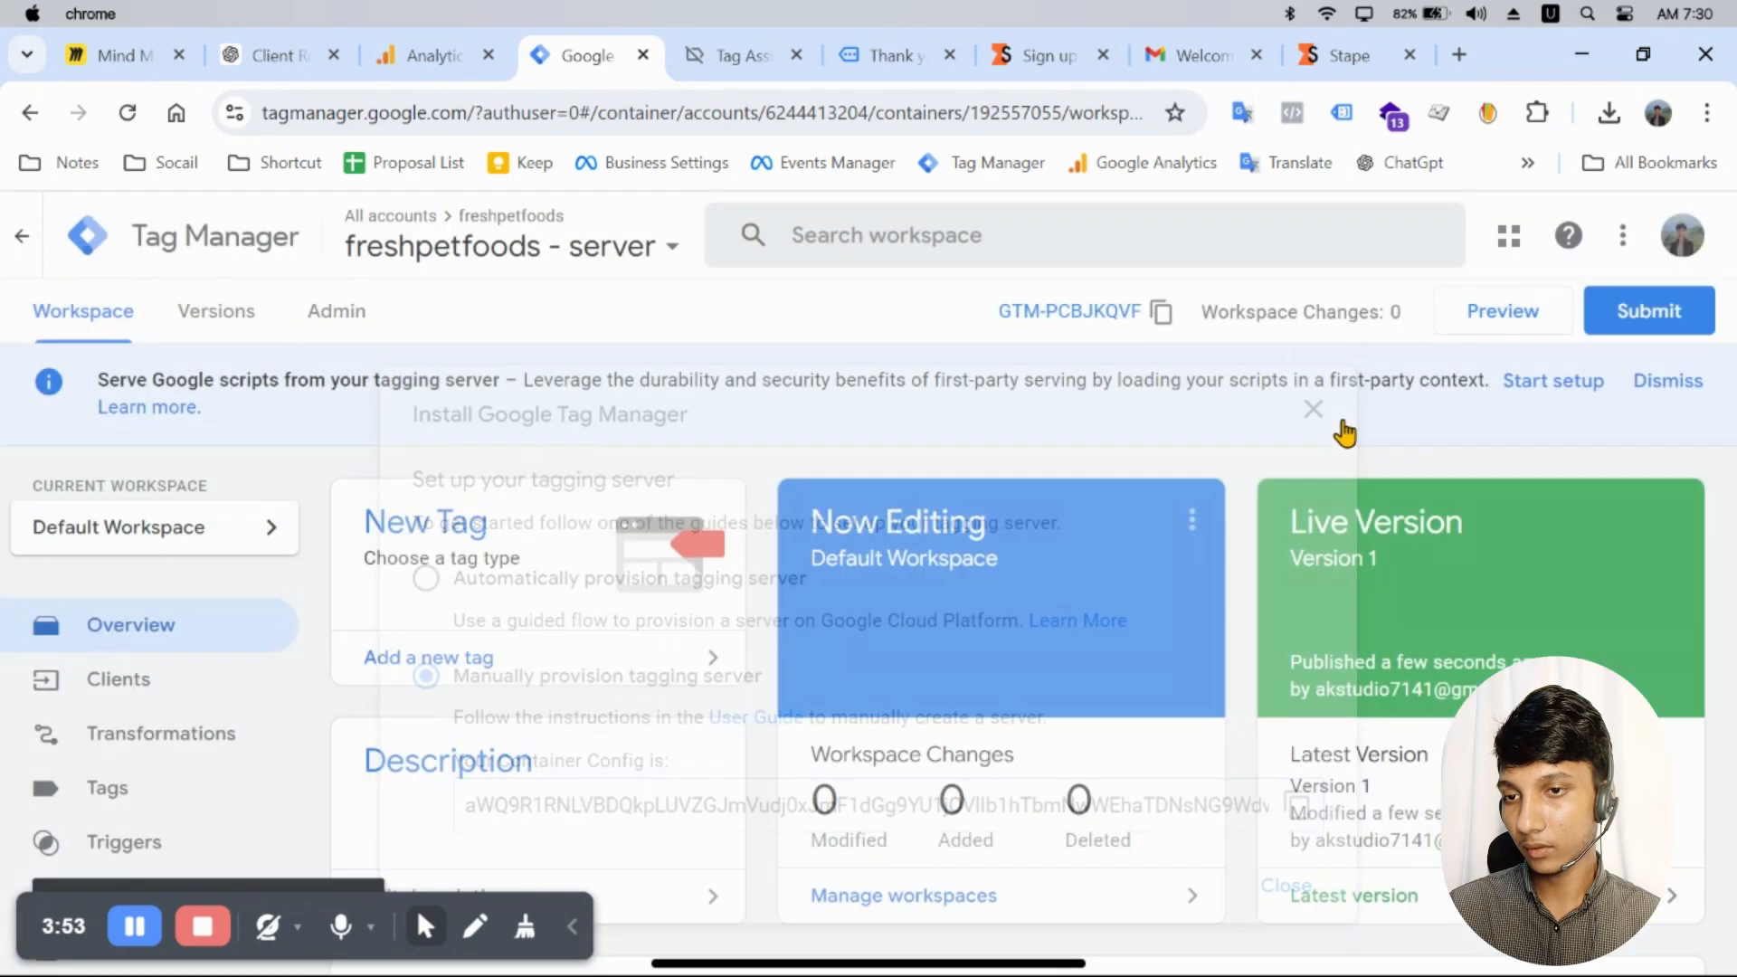
click(1015, 318)
click(543, 619)
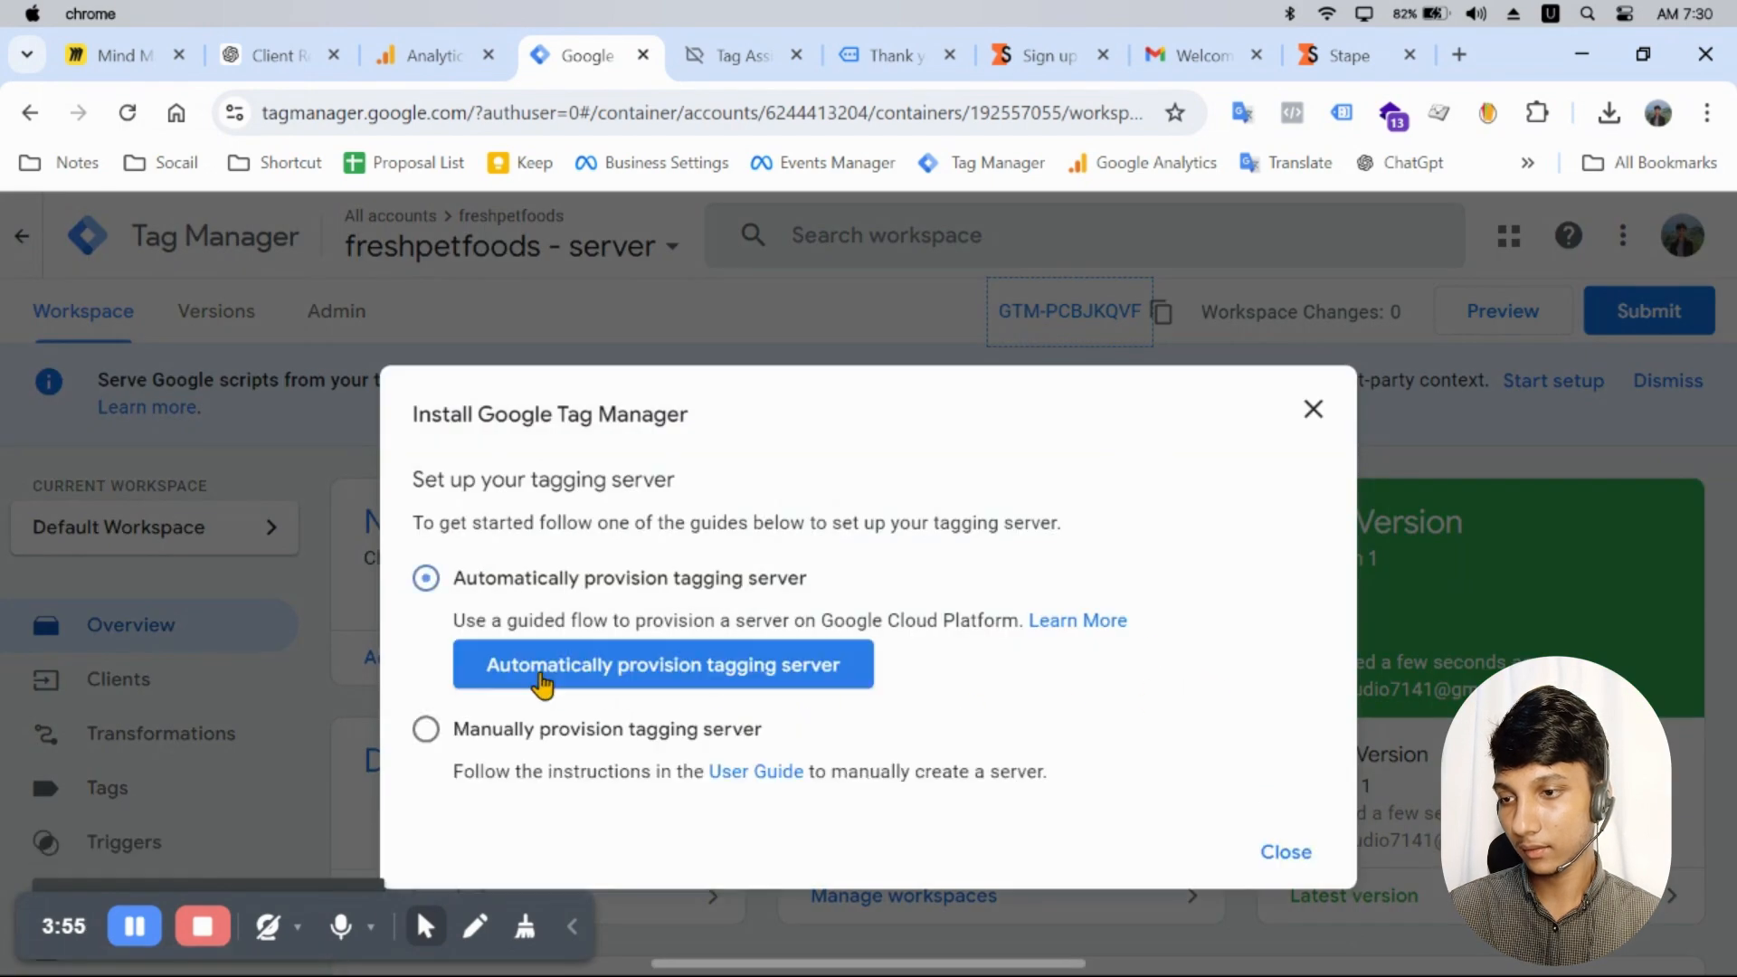
click(548, 683)
click(1308, 411)
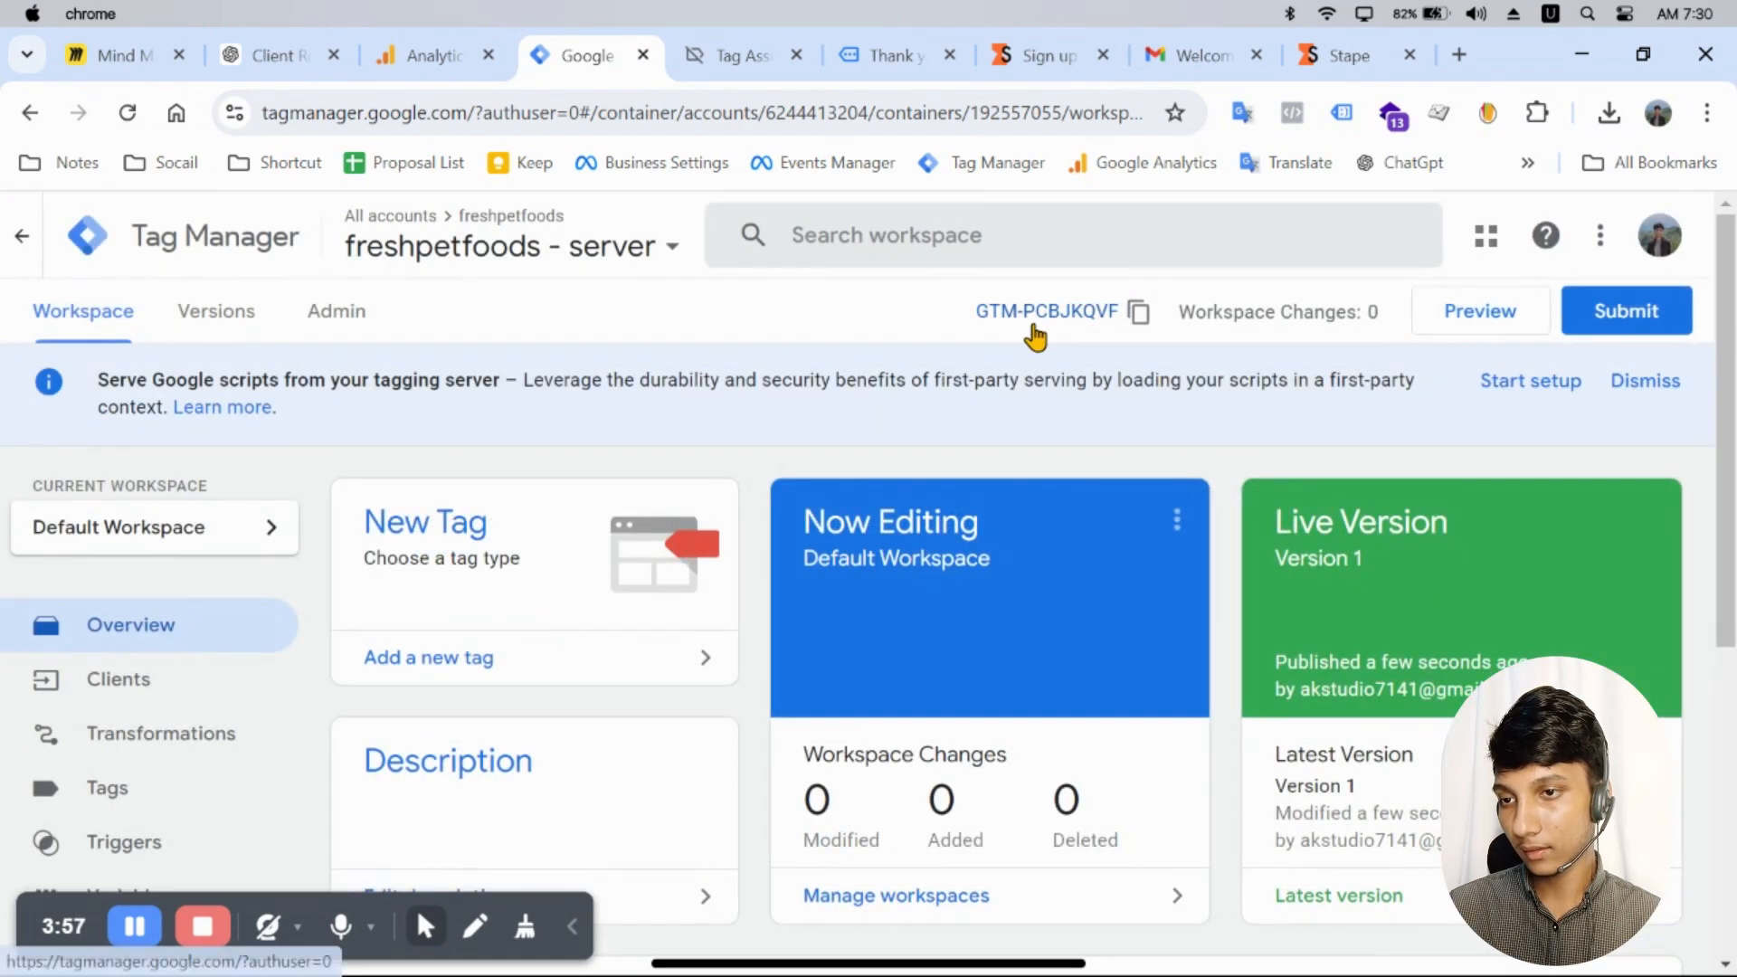
Step: Reopen the server container's installation instructions, copy the container config under manual provisioning, and return to the Stape container form
click(1049, 311)
click(606, 724)
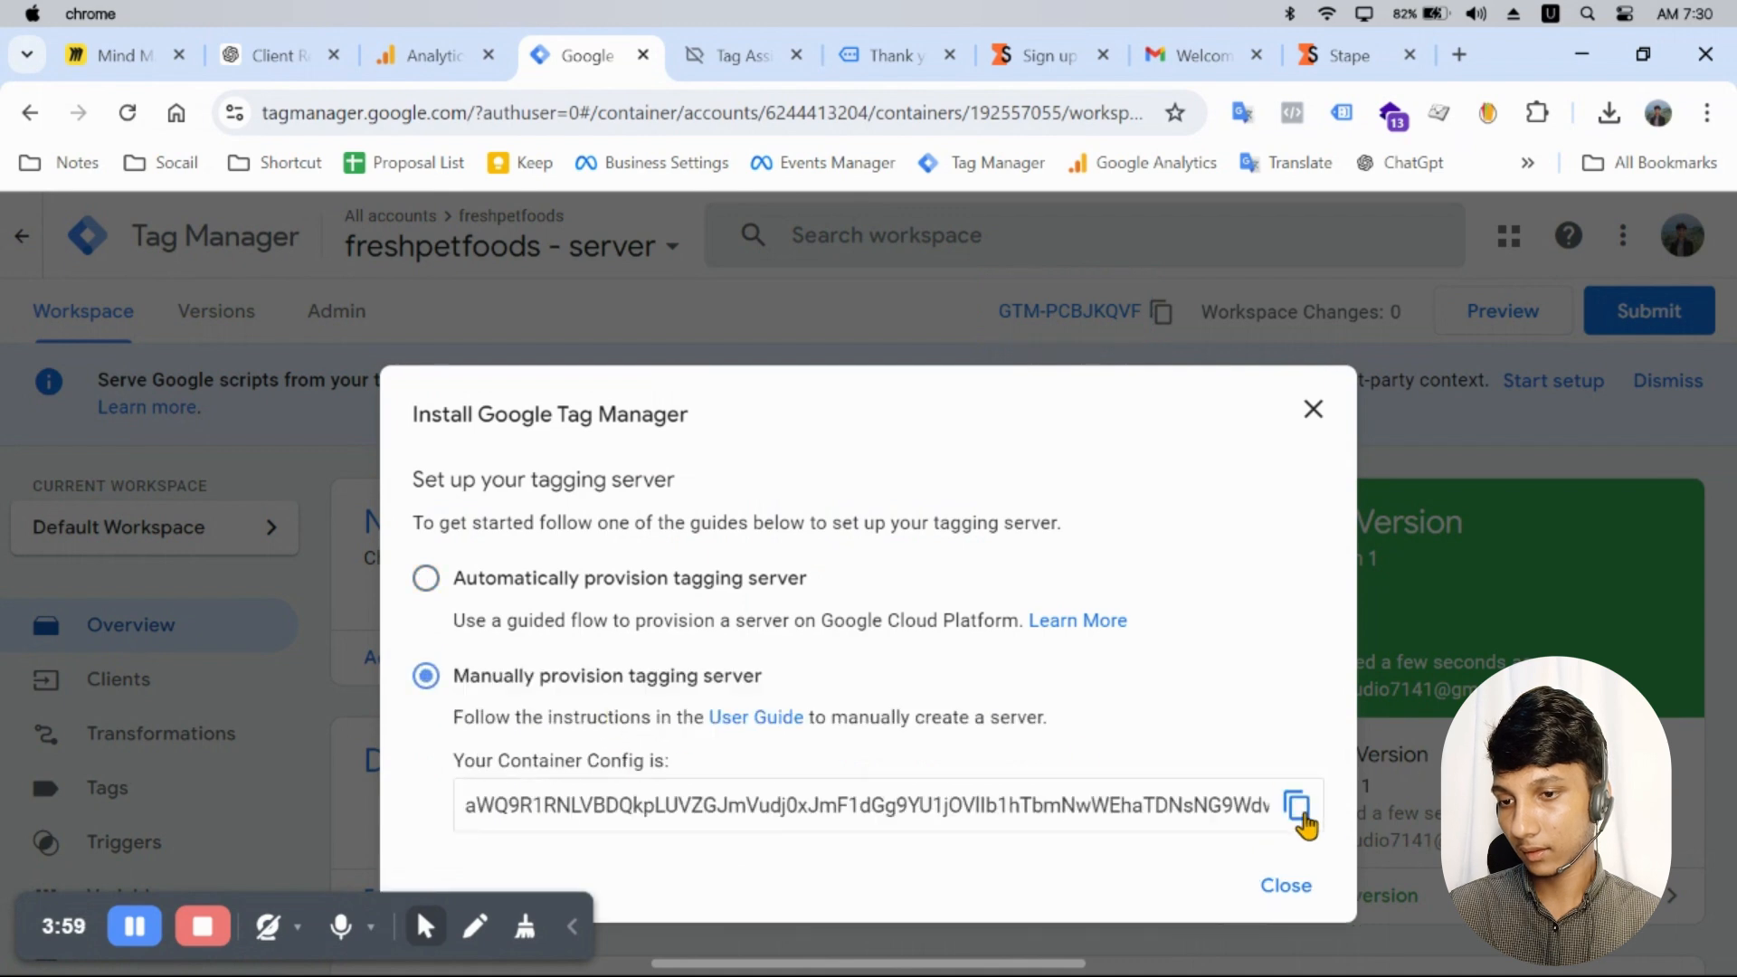
click(1296, 805)
click(1313, 415)
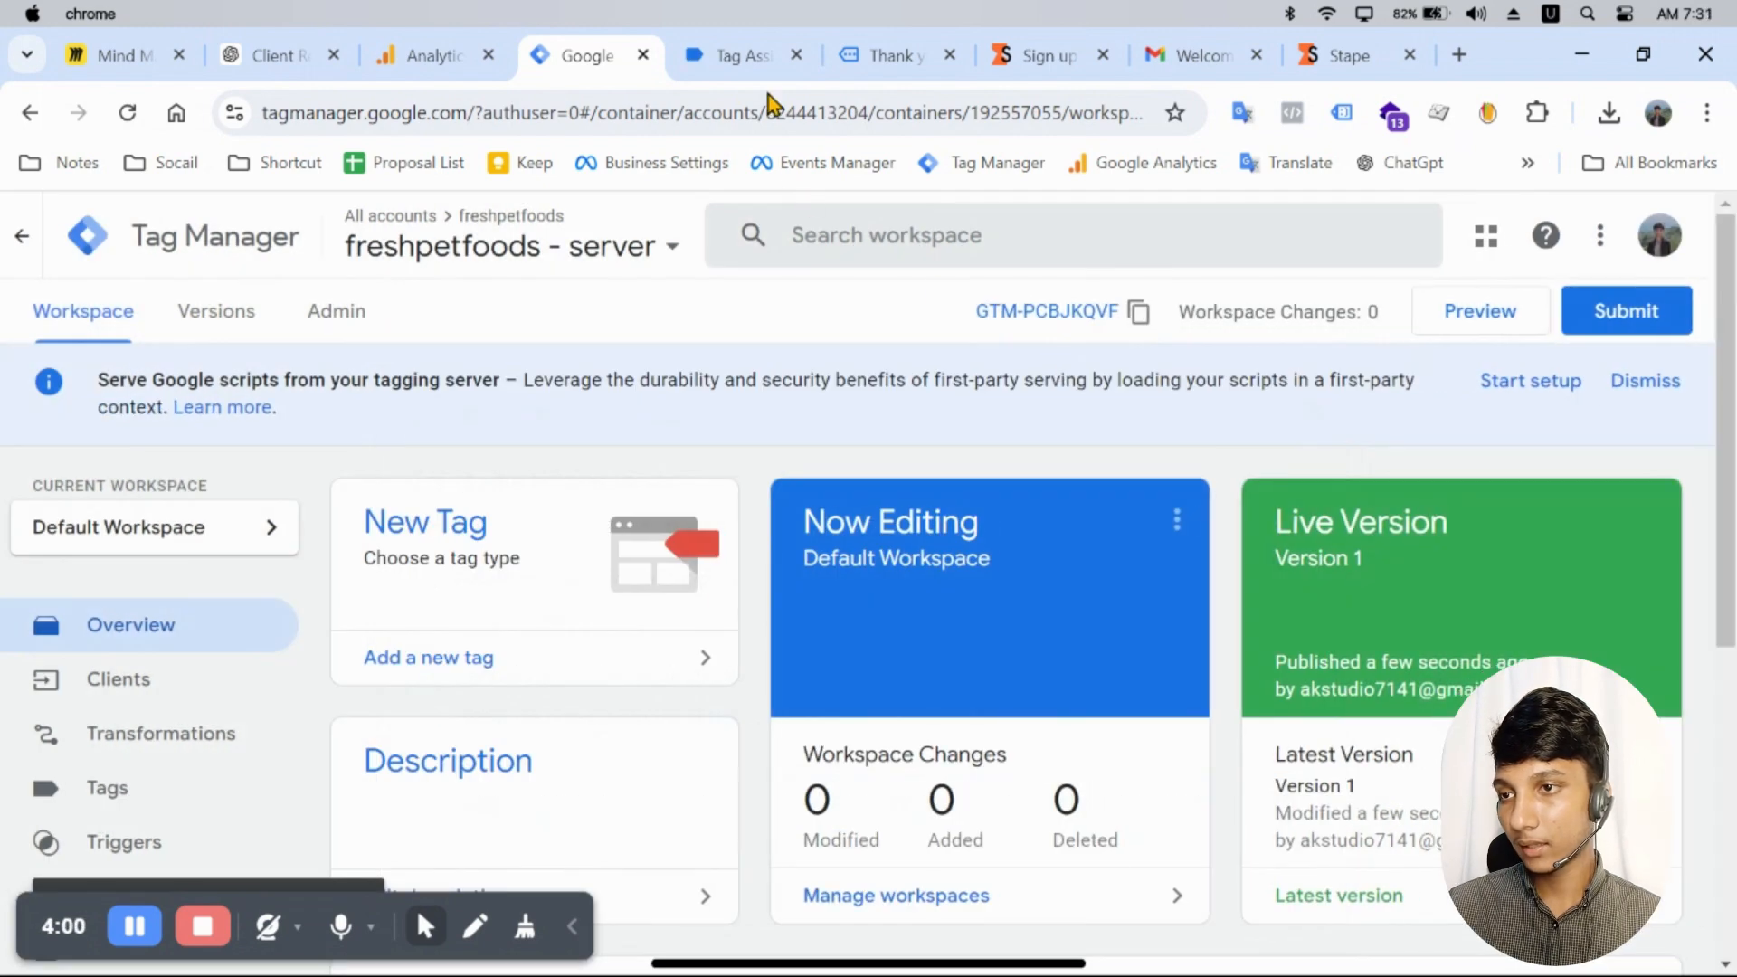
click(737, 56)
click(1337, 56)
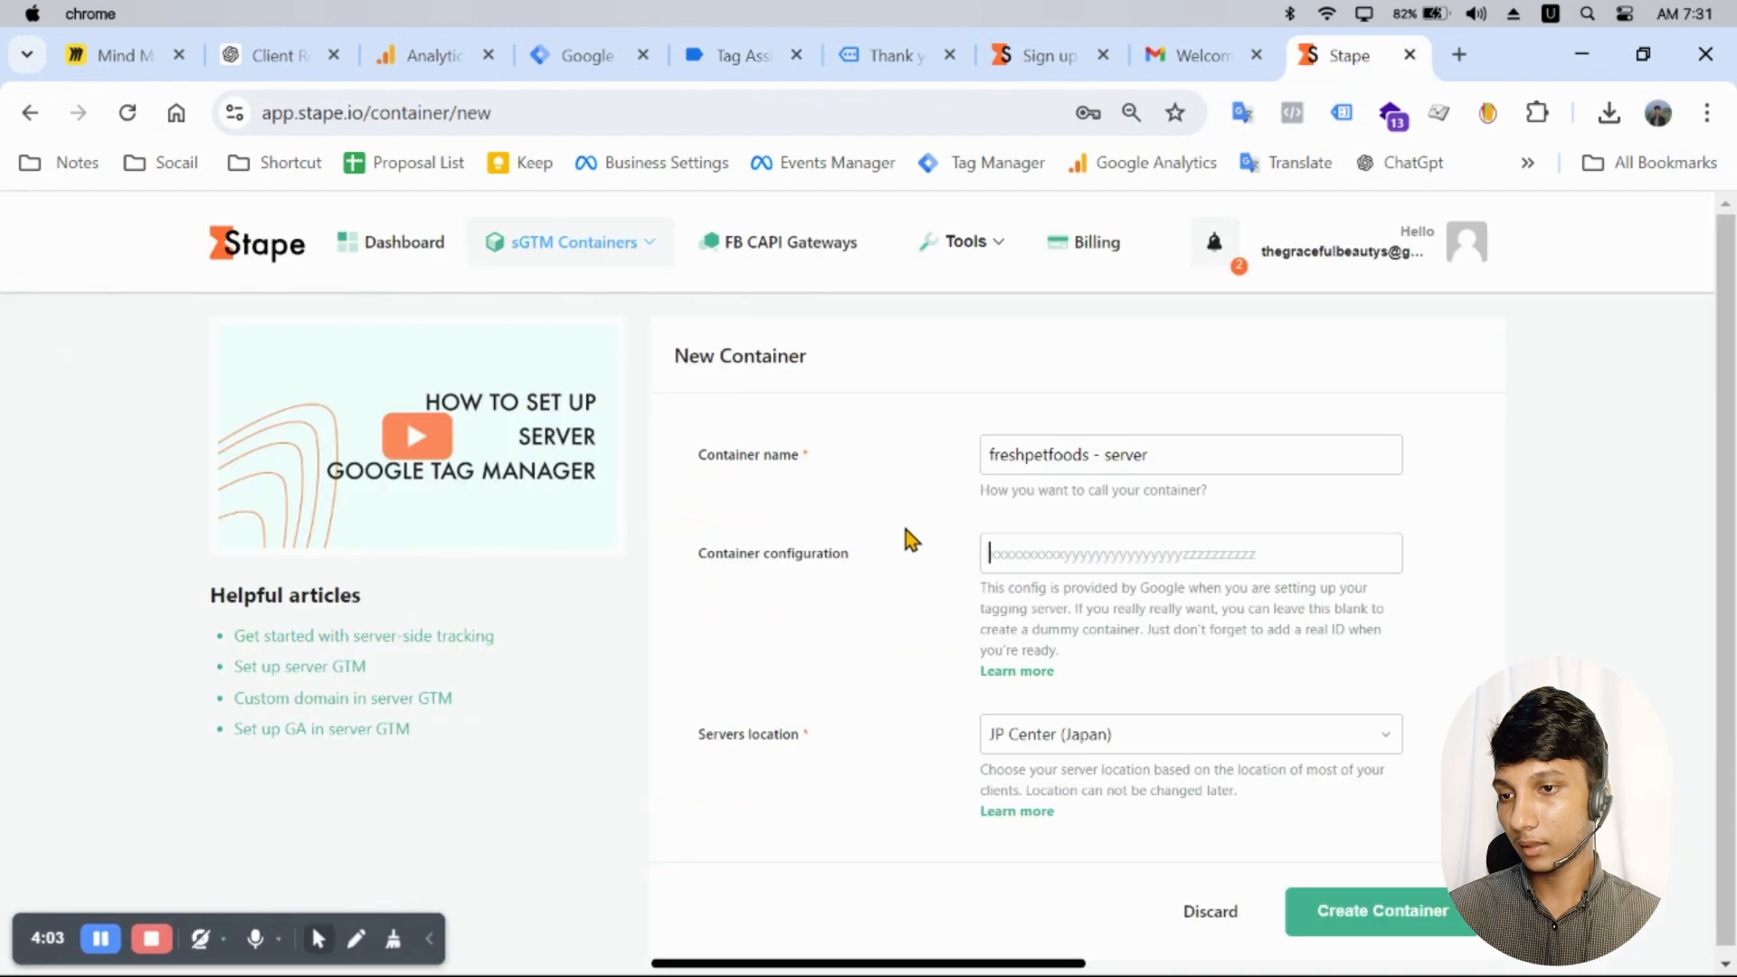
Step: Paste the copied Tag Manager container config into the new container's configuration field
click(1059, 556)
key(ctrl+v)
click(1347, 684)
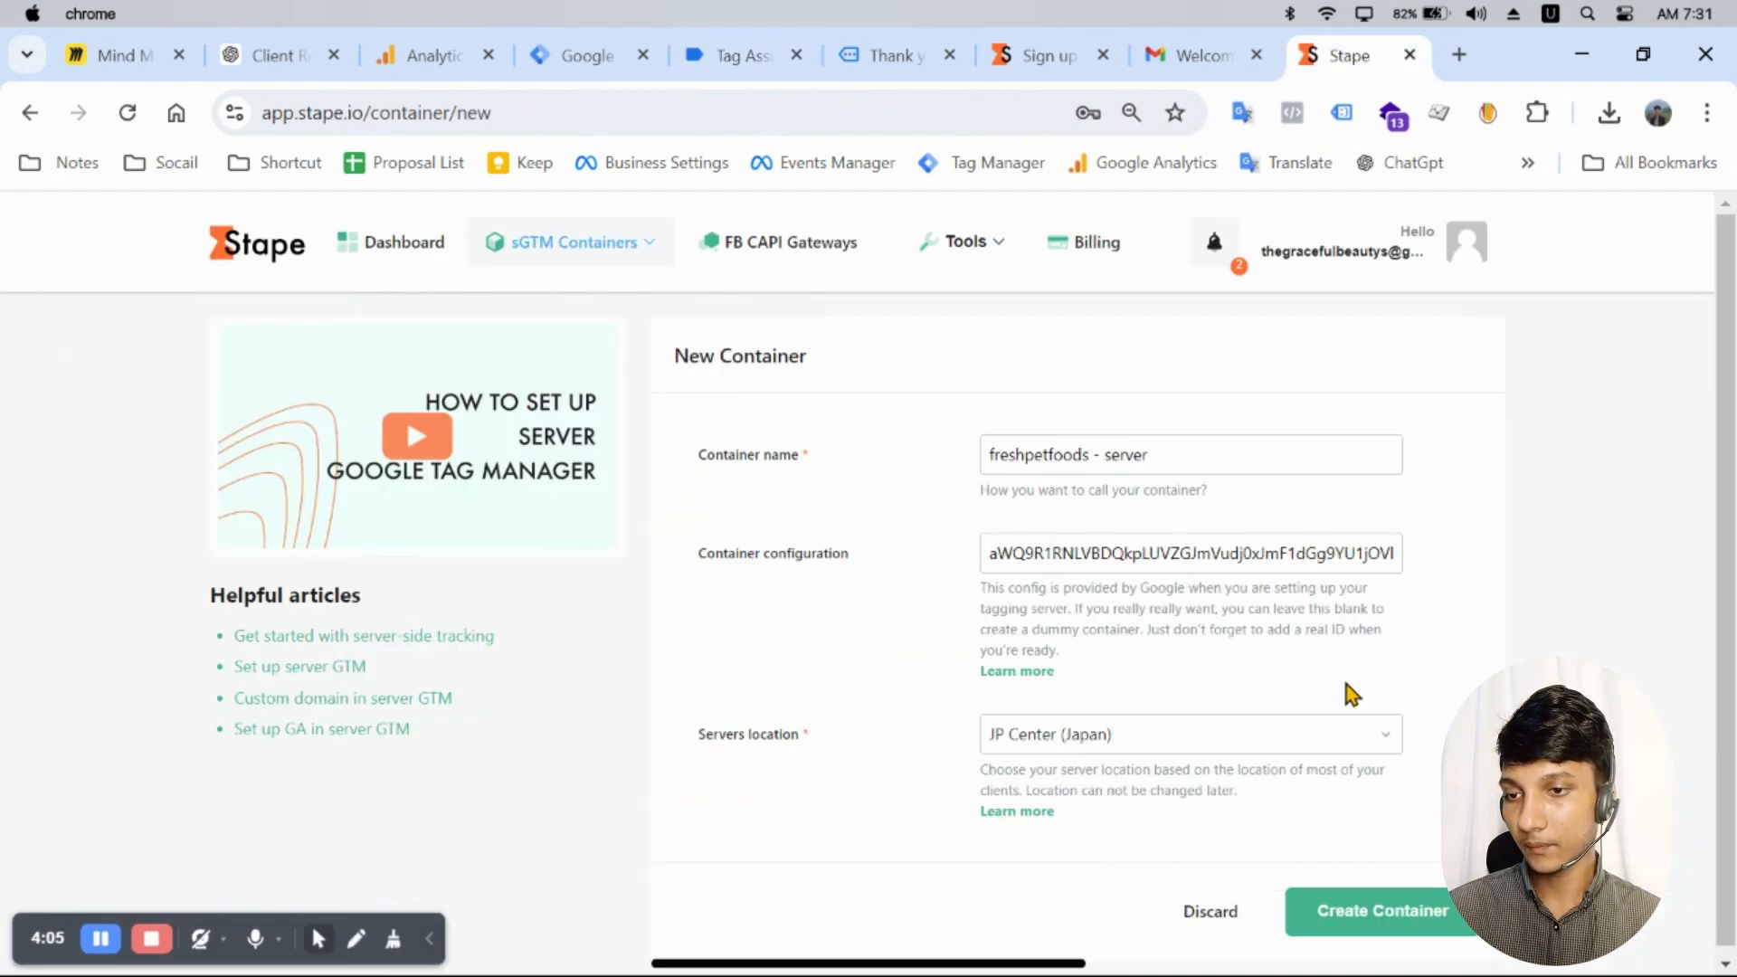
Step: Set the servers location to AP East (Singapore) and create the container
click(1093, 750)
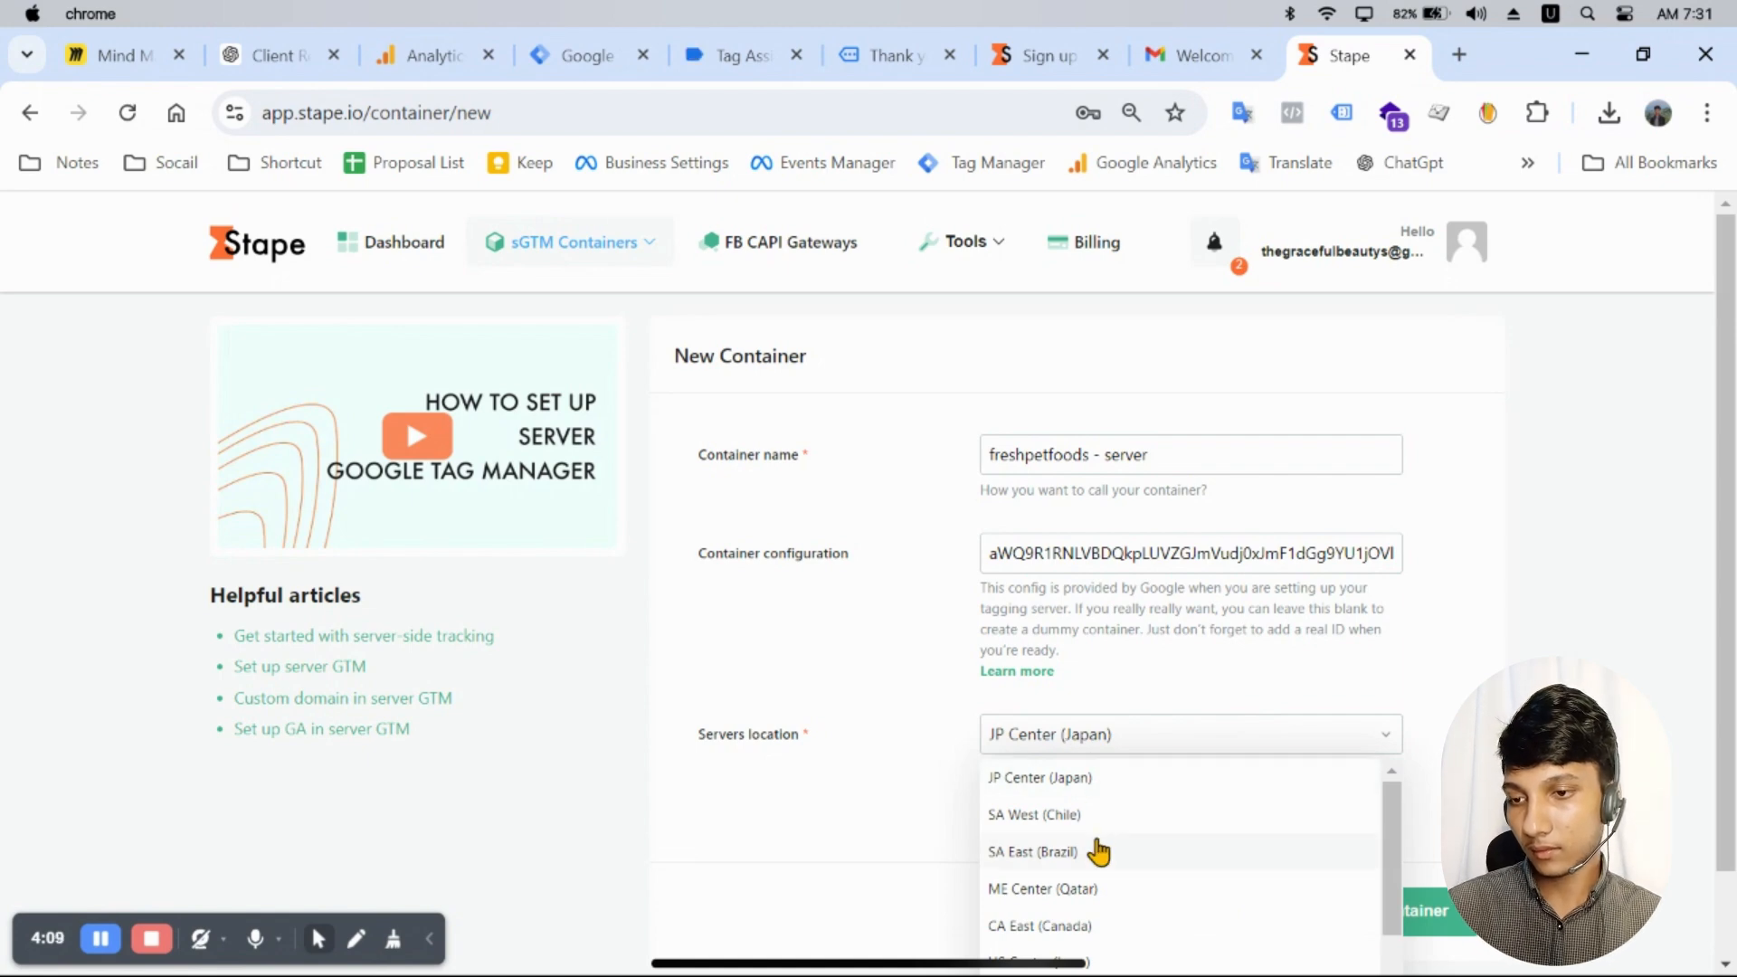
scroll(1099, 851, down, 5)
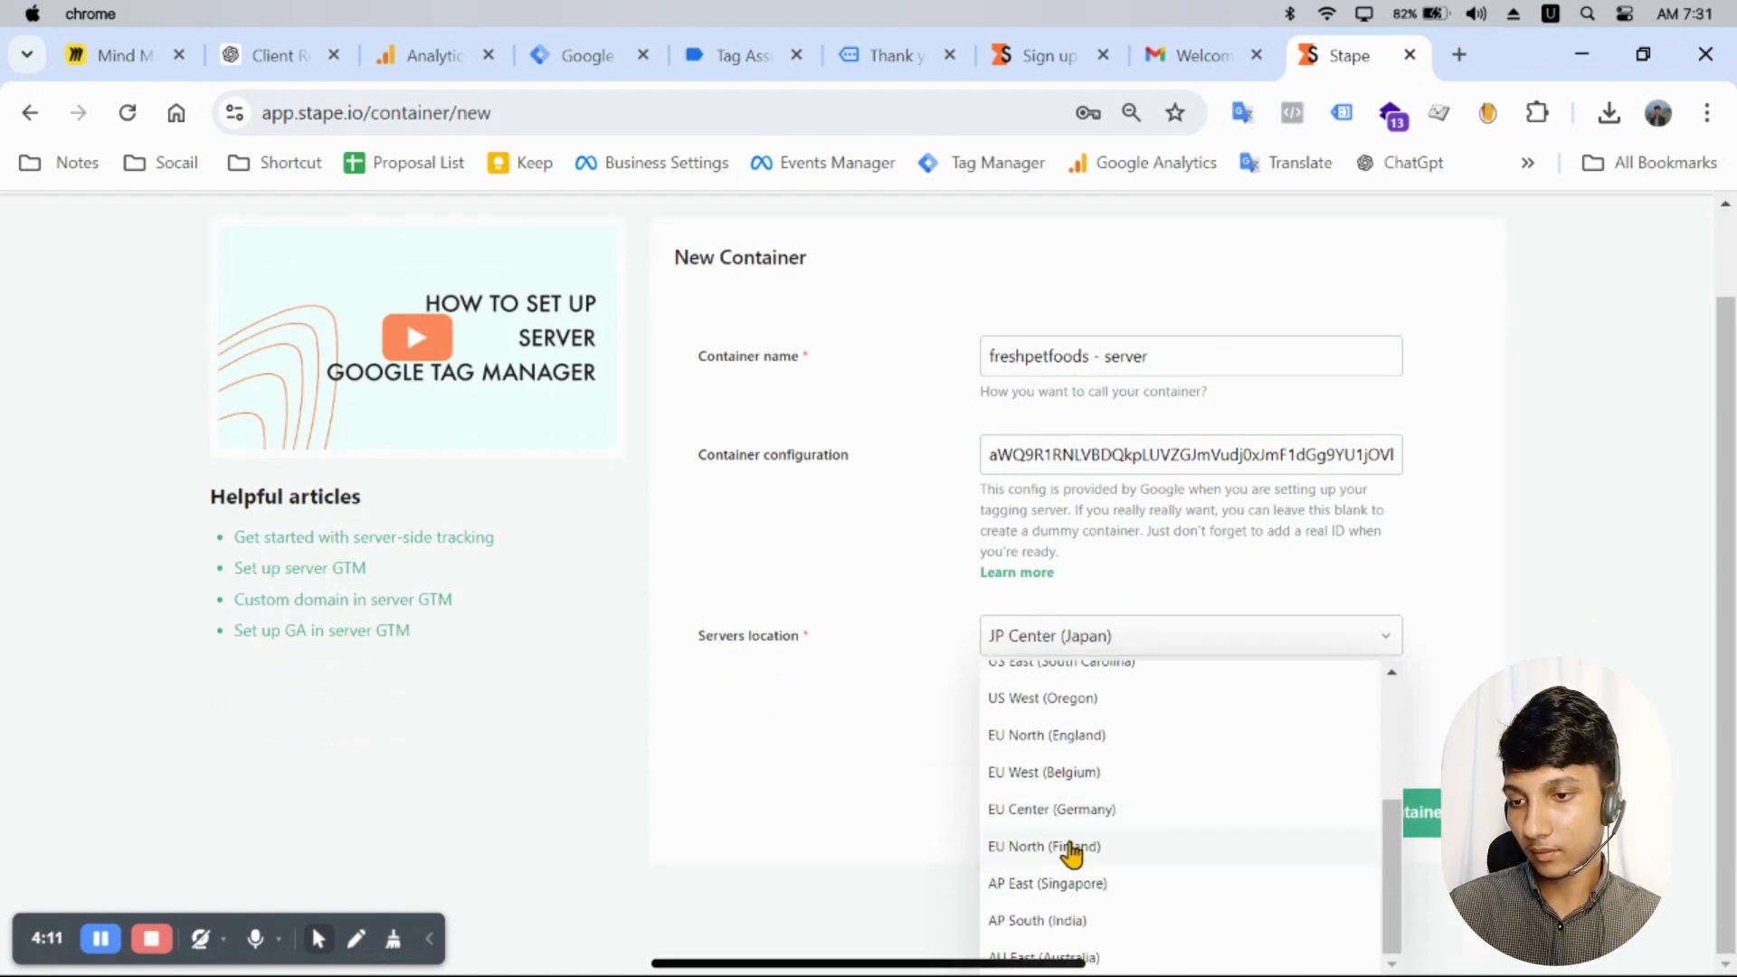
scroll(1128, 877, up, 3)
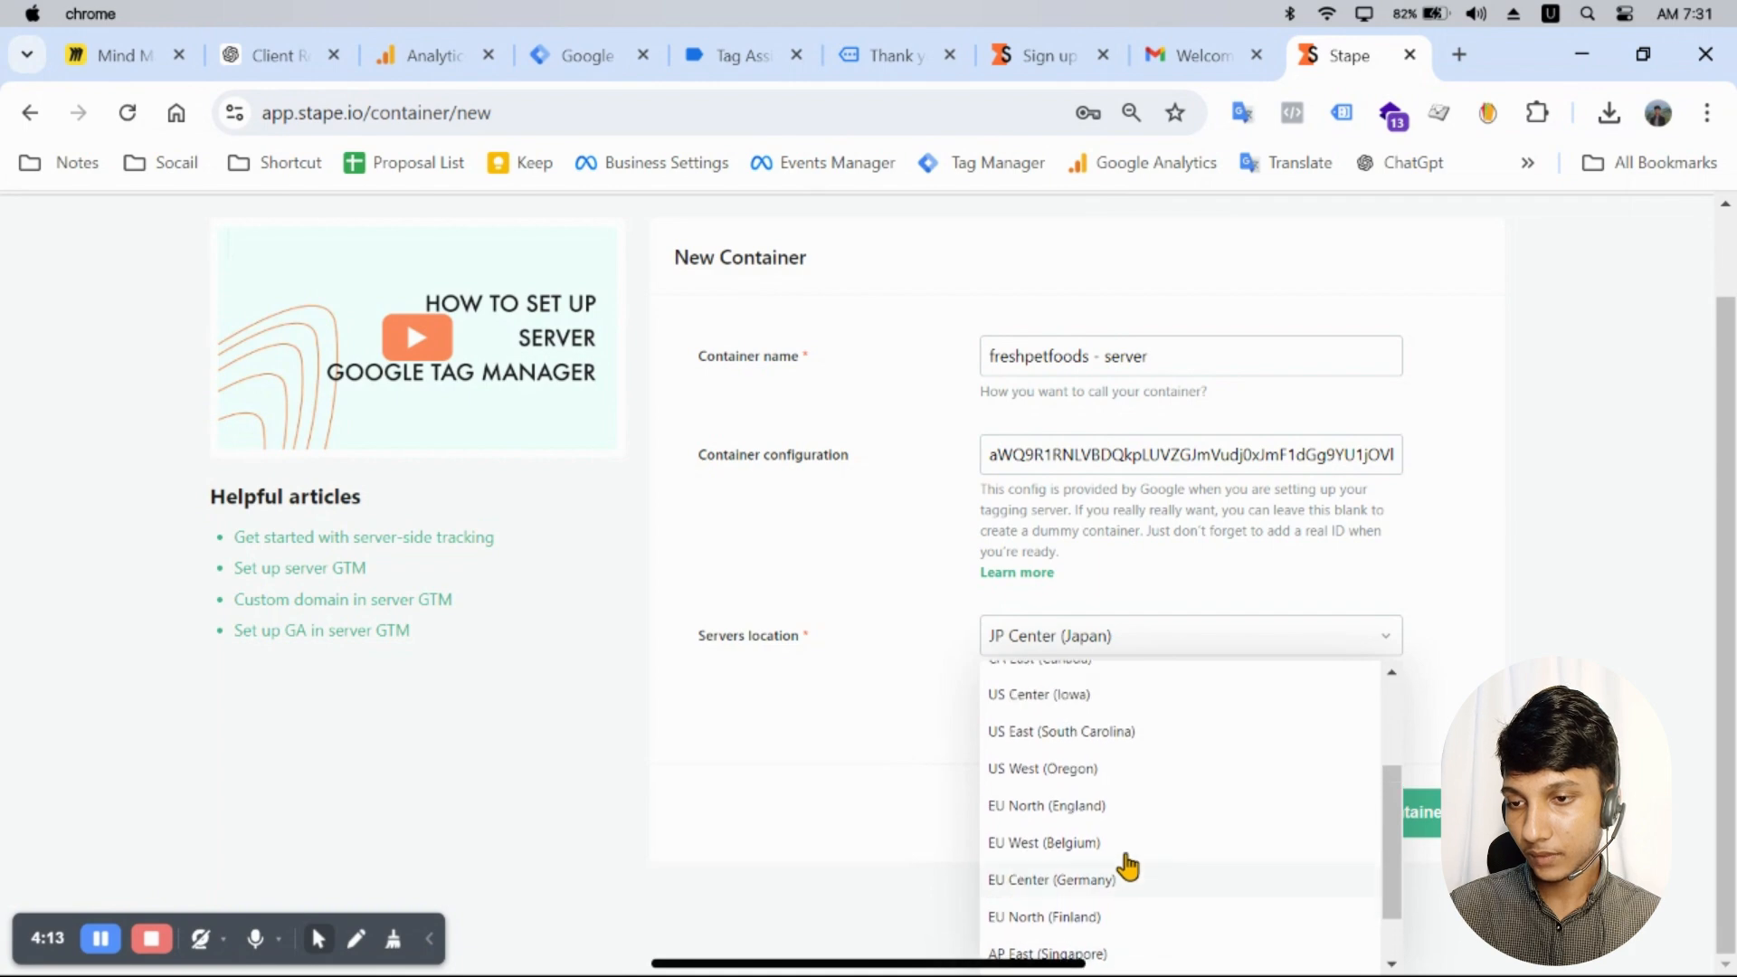
scroll(1142, 790, up, 3)
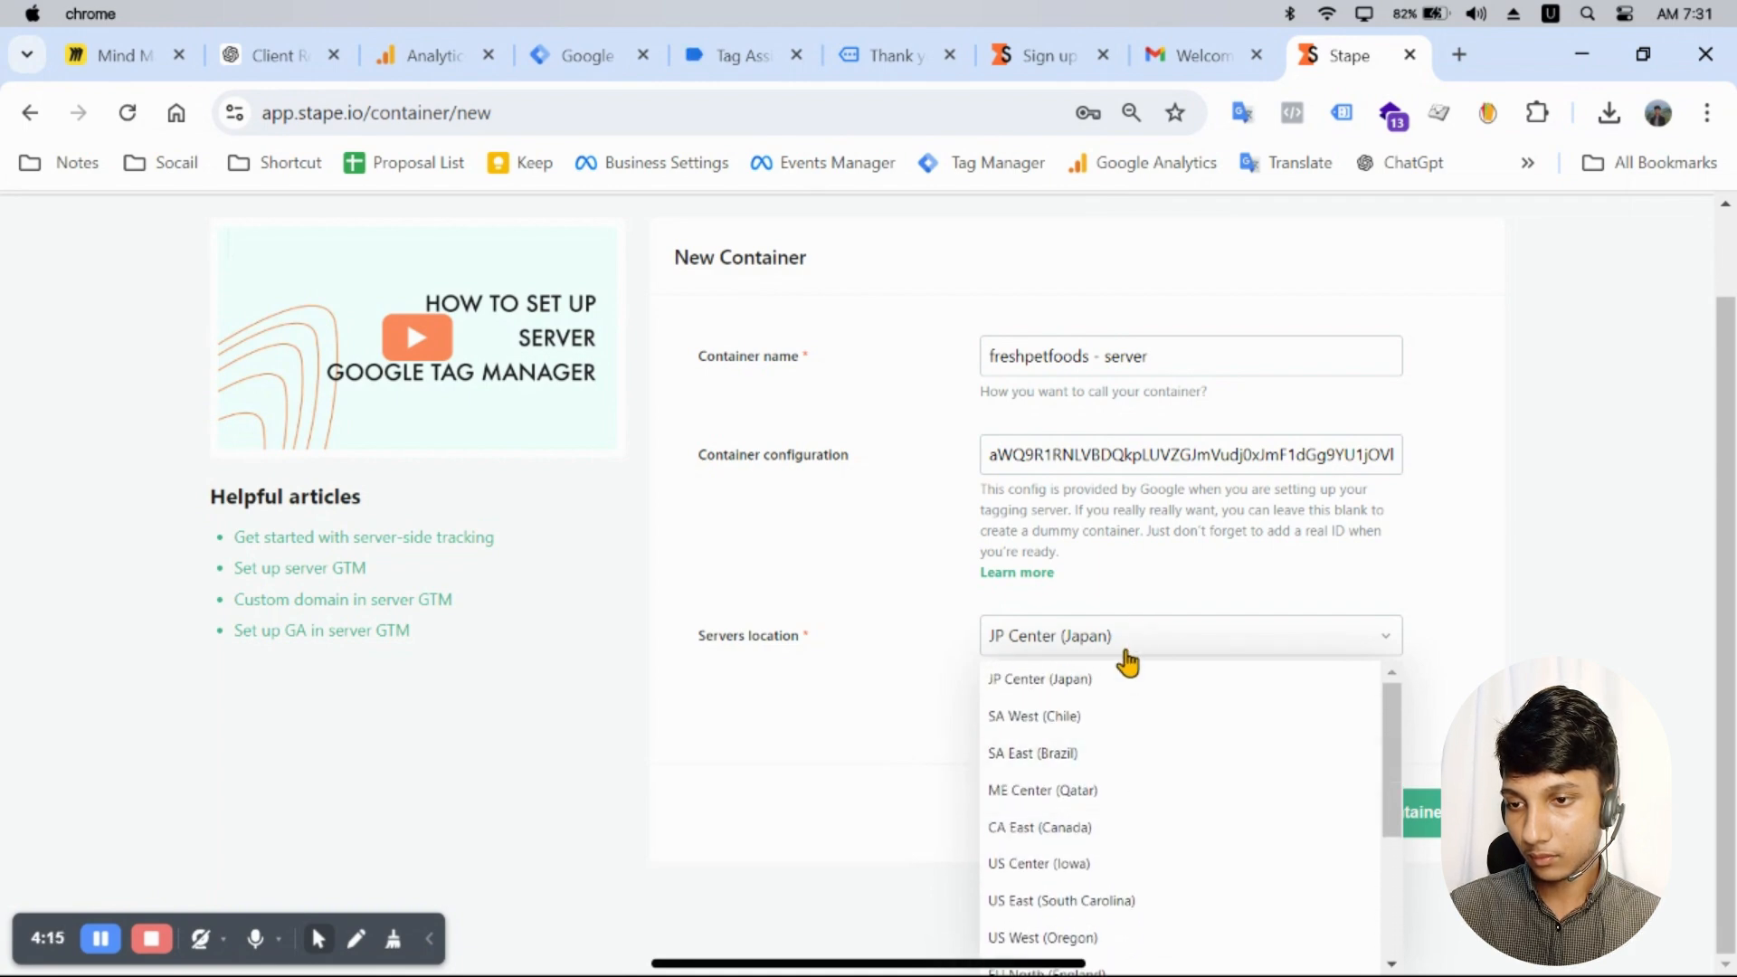
scroll(1126, 704, down, 4)
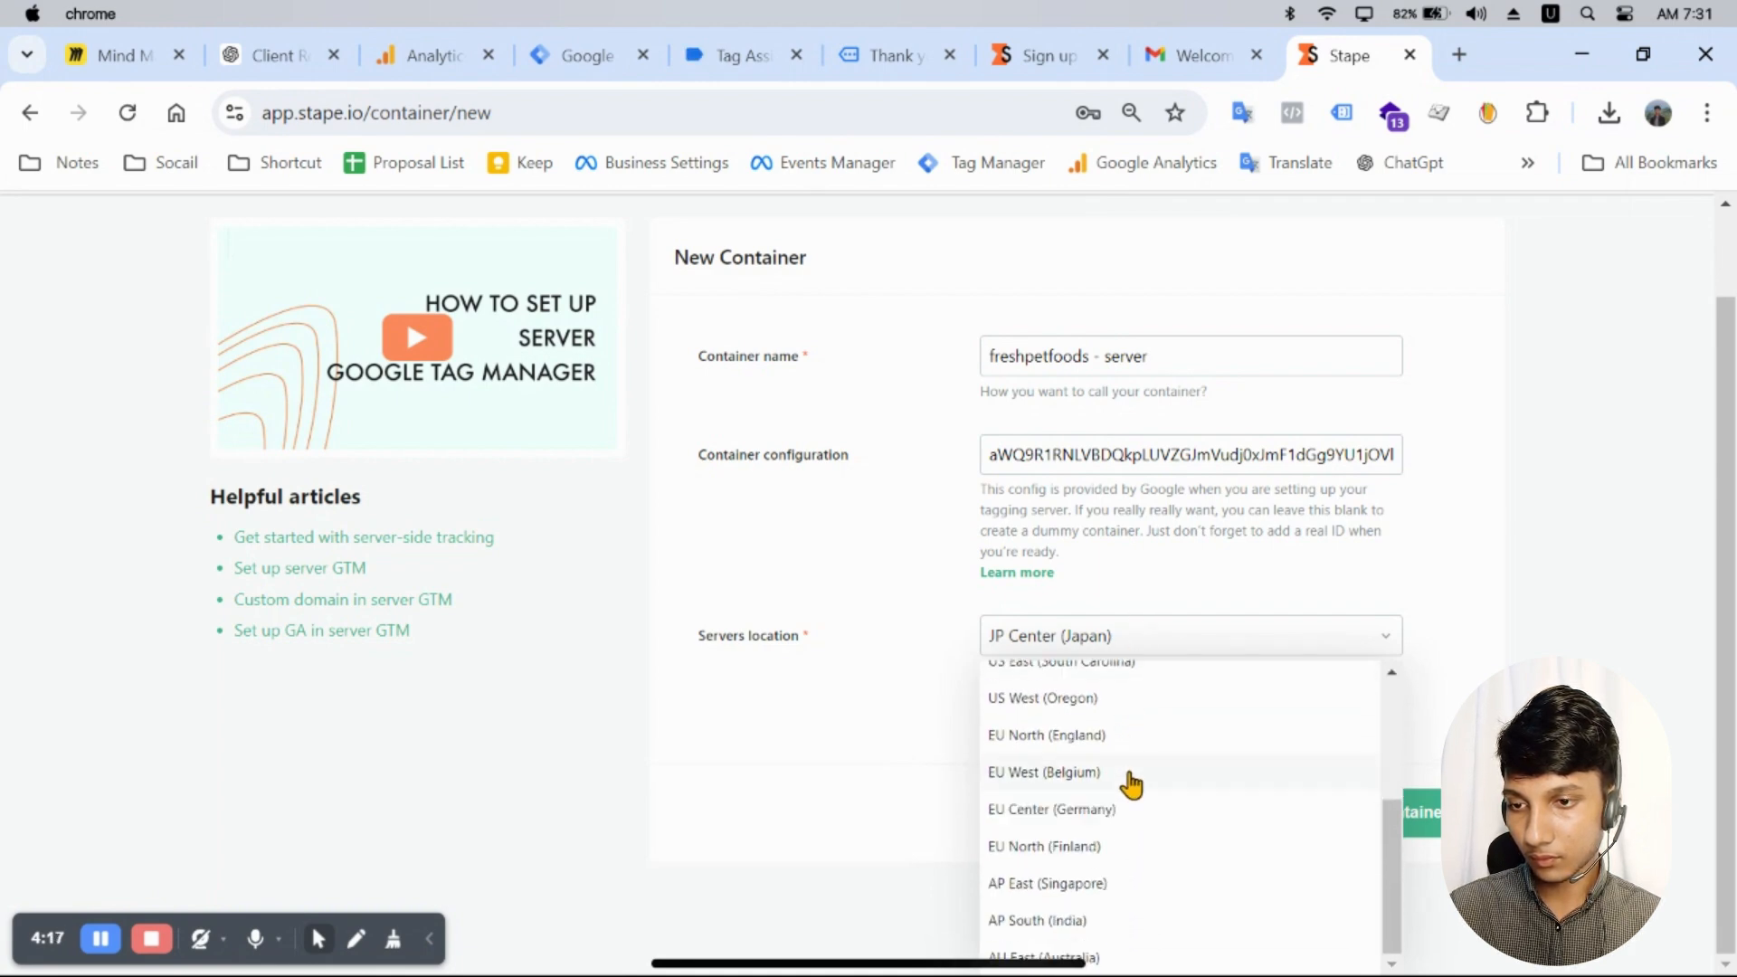
click(1120, 885)
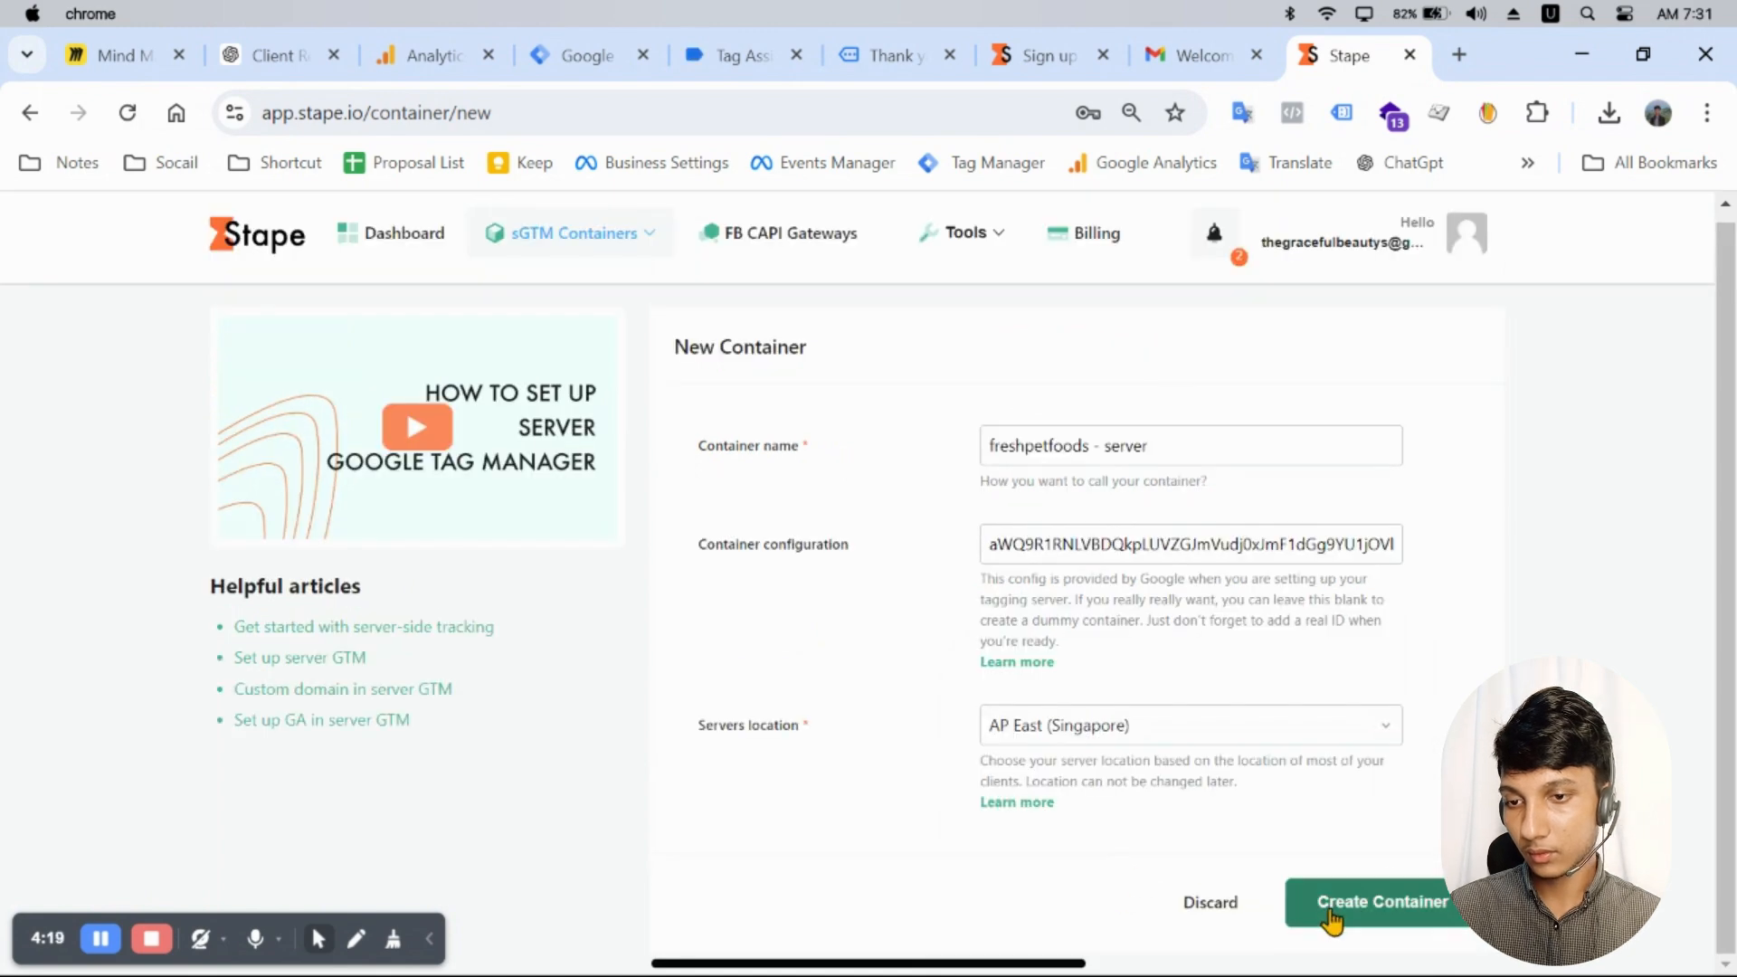
click(1334, 913)
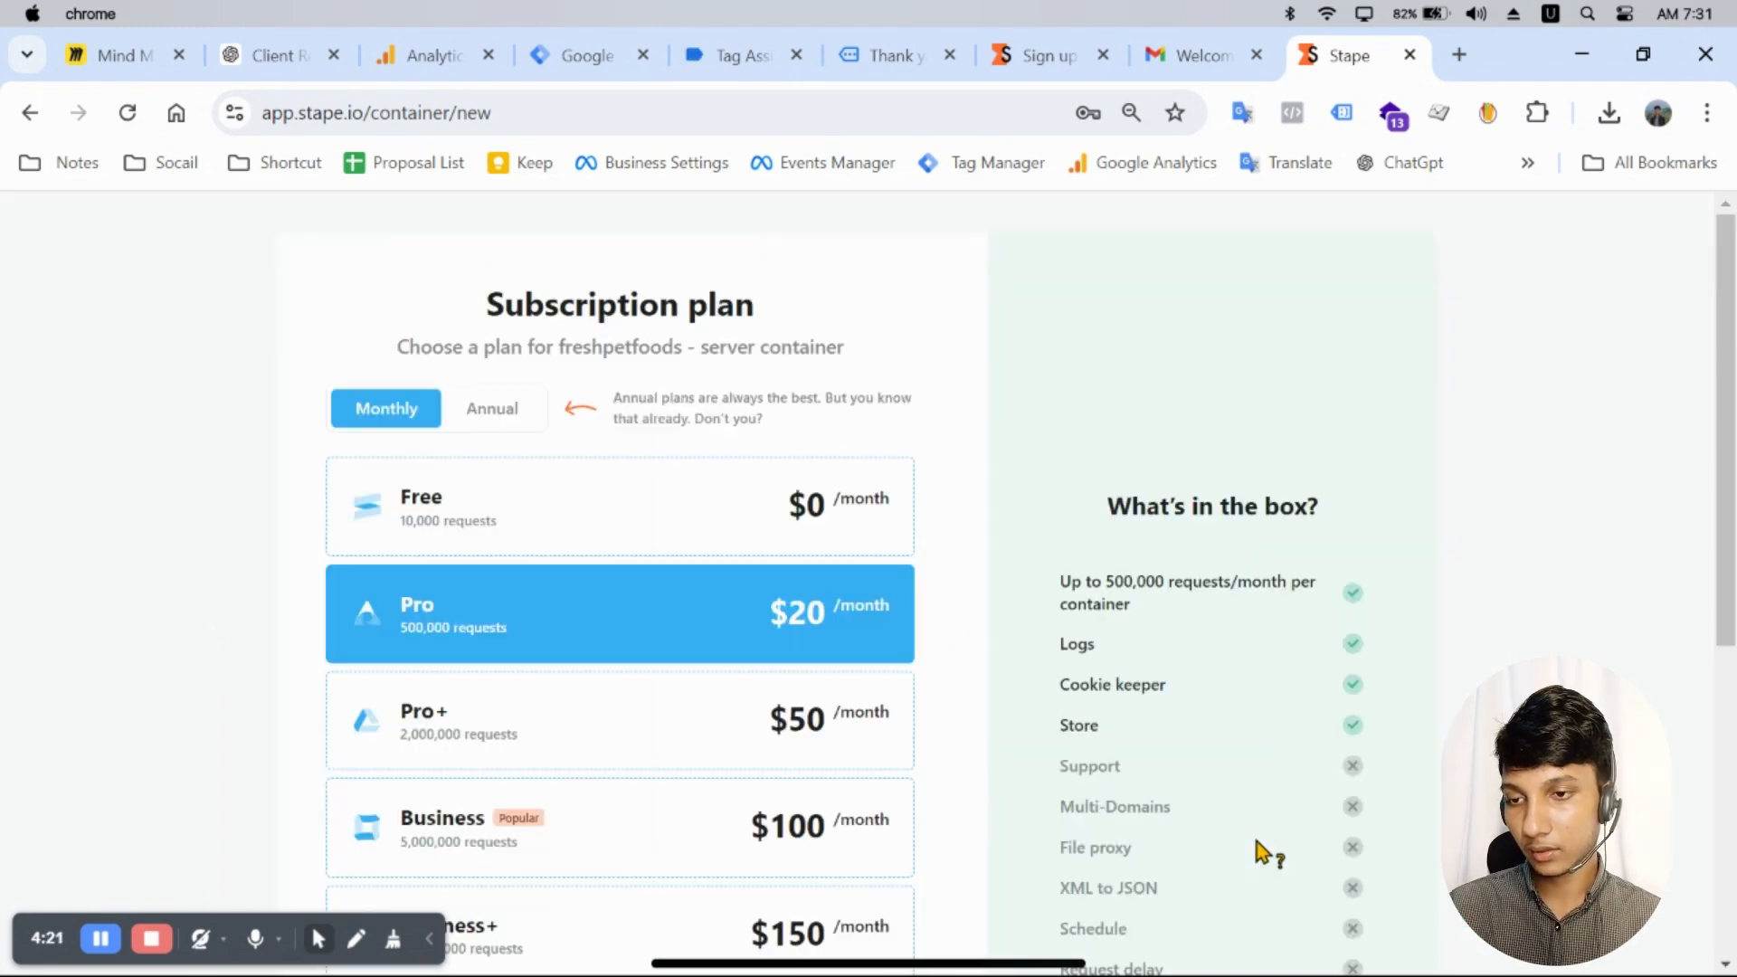
Step: Choose the monthly Free subscription plan for the freshpetfoods - server container and continue with it
click(436, 504)
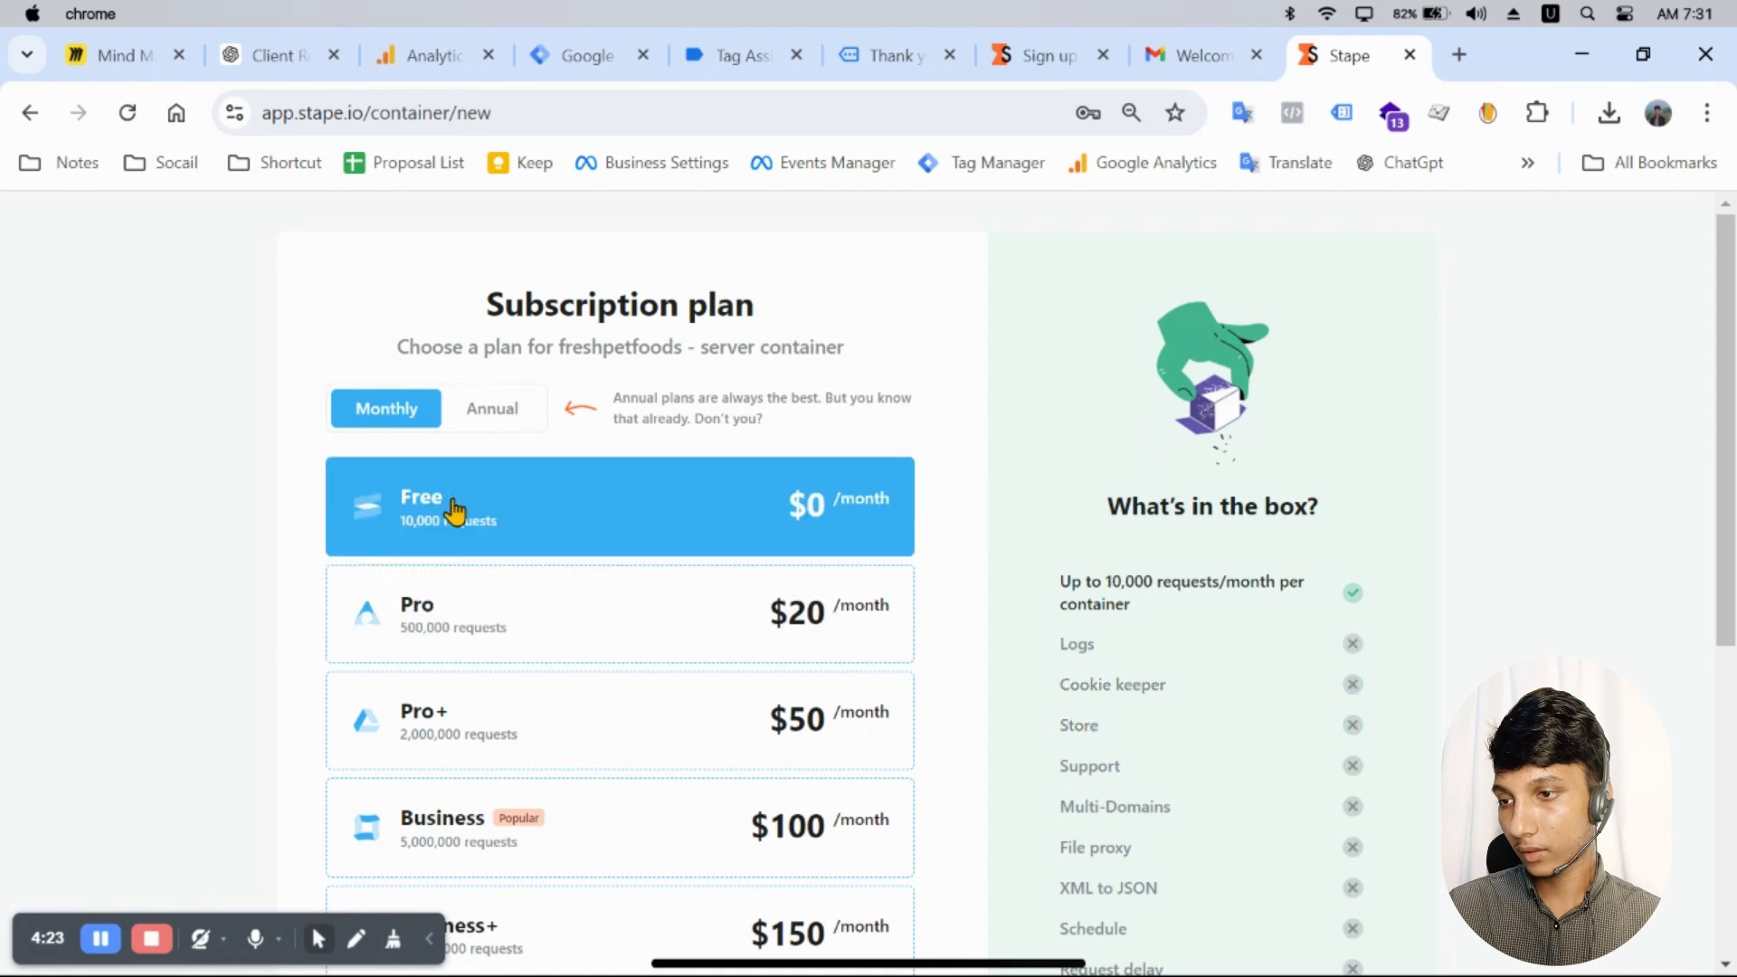
scroll(869, 566, down, 6)
scroll(641, 845, up, 6)
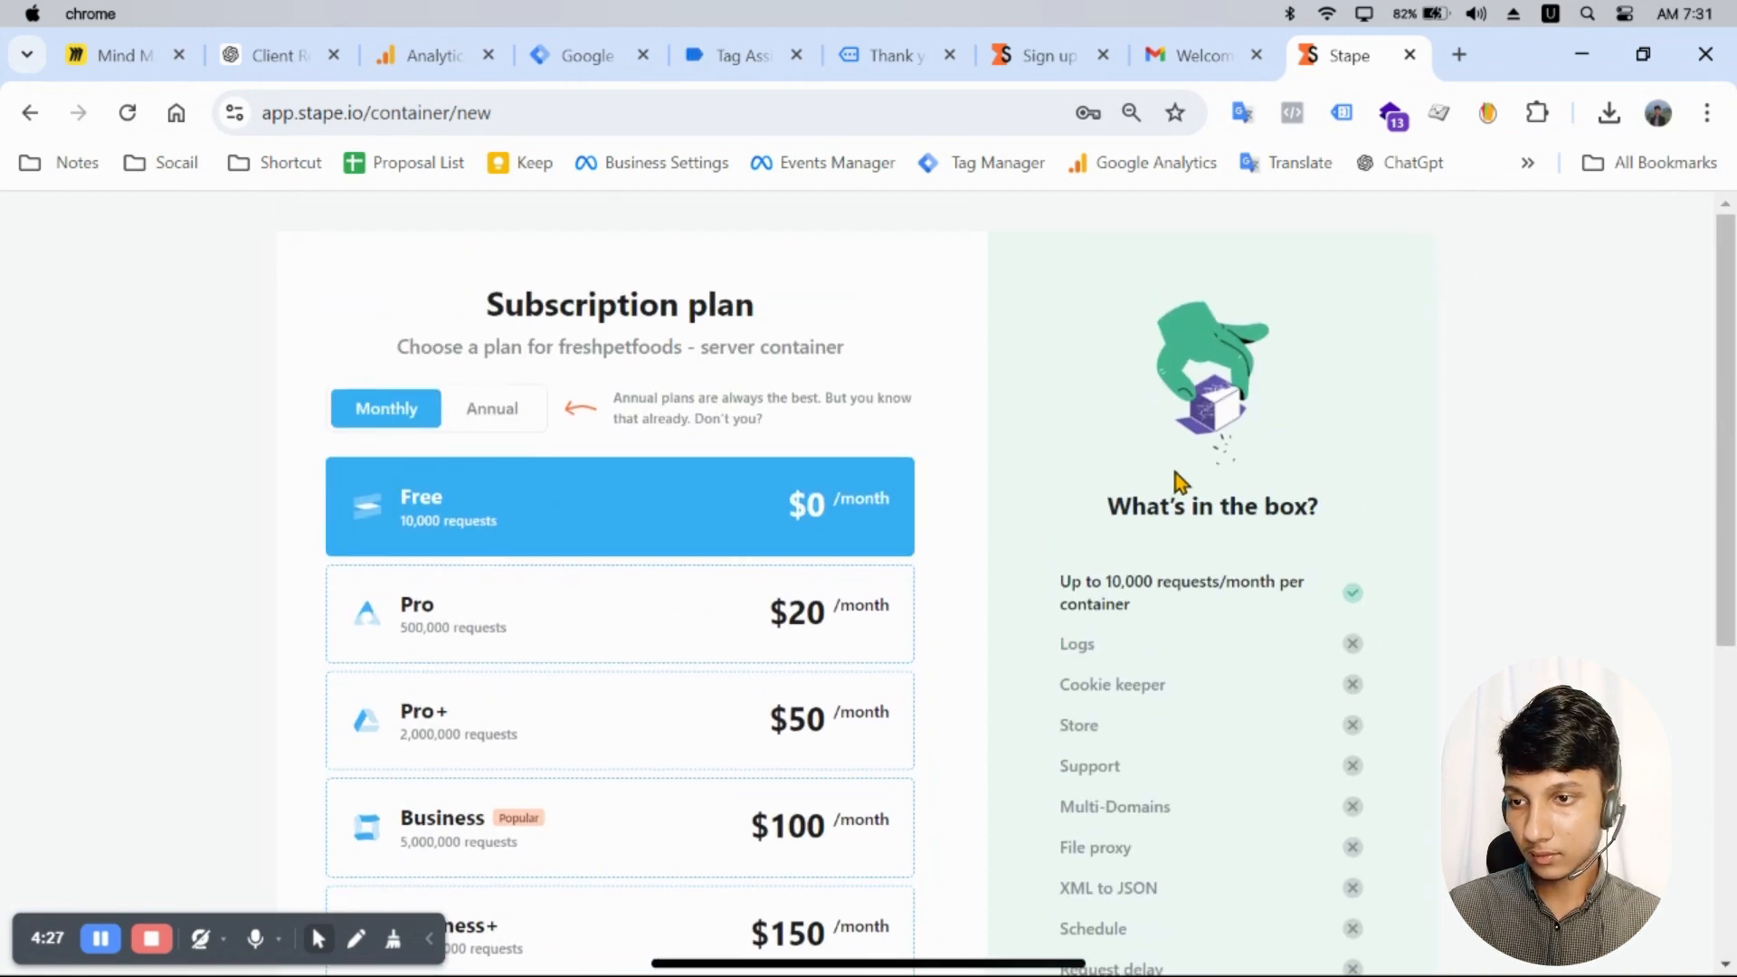
scroll(757, 531, down, 6)
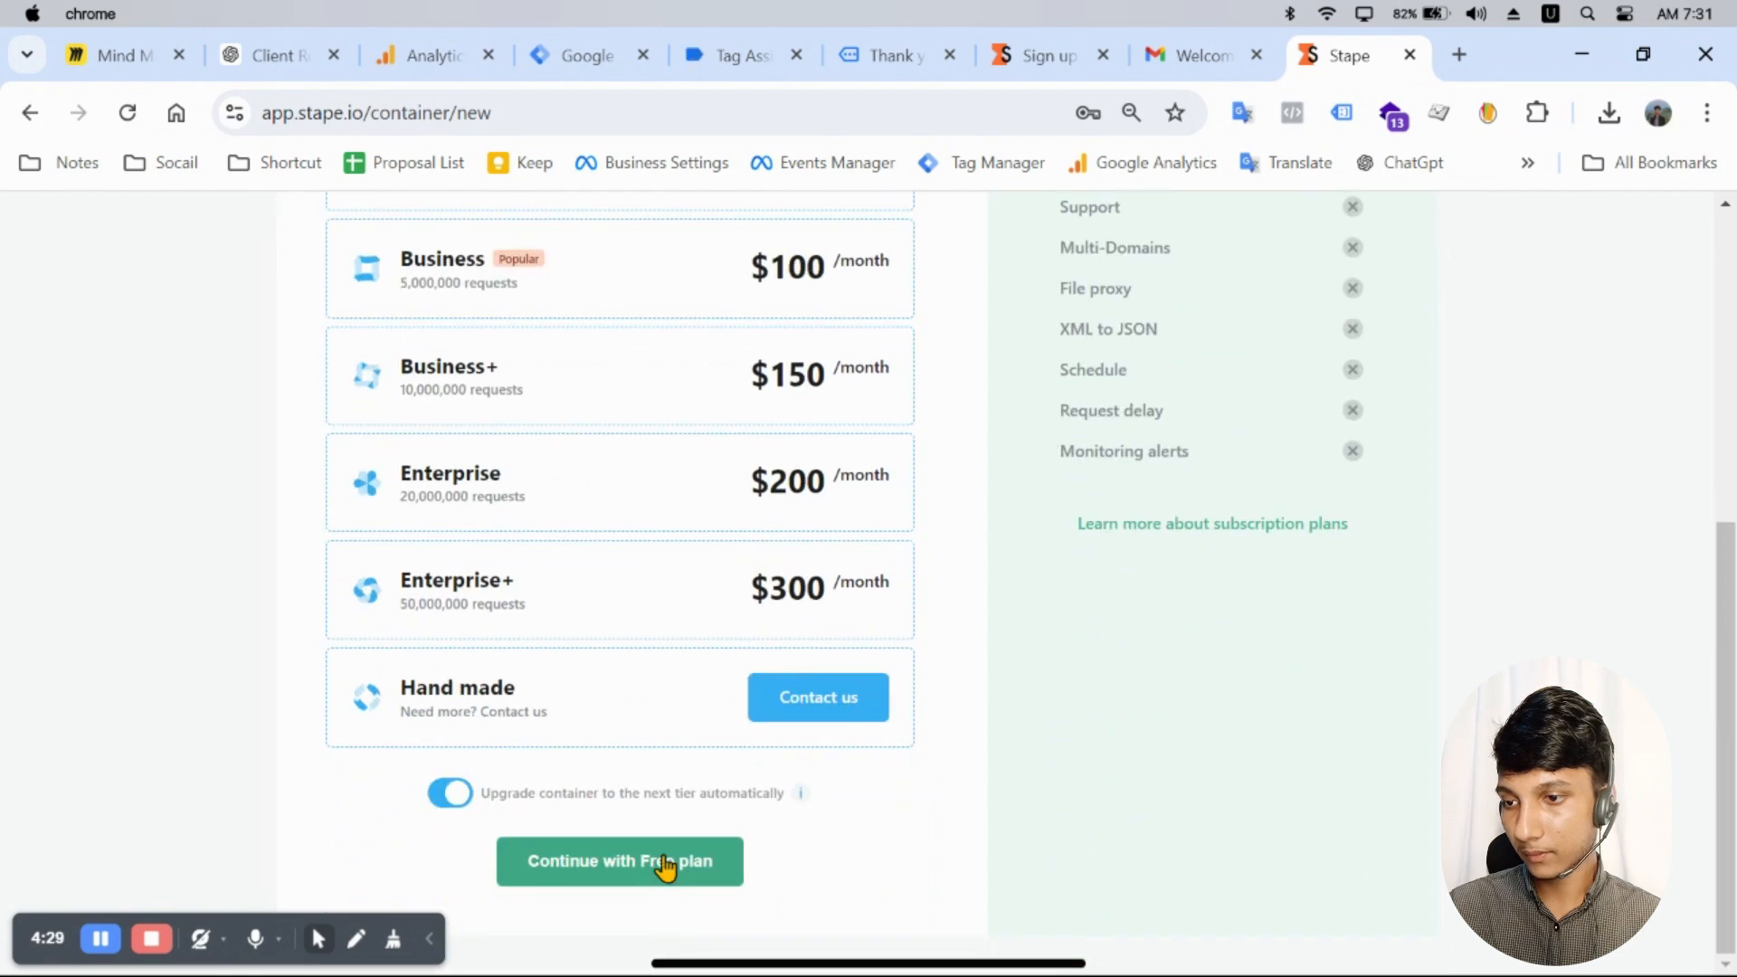
click(665, 864)
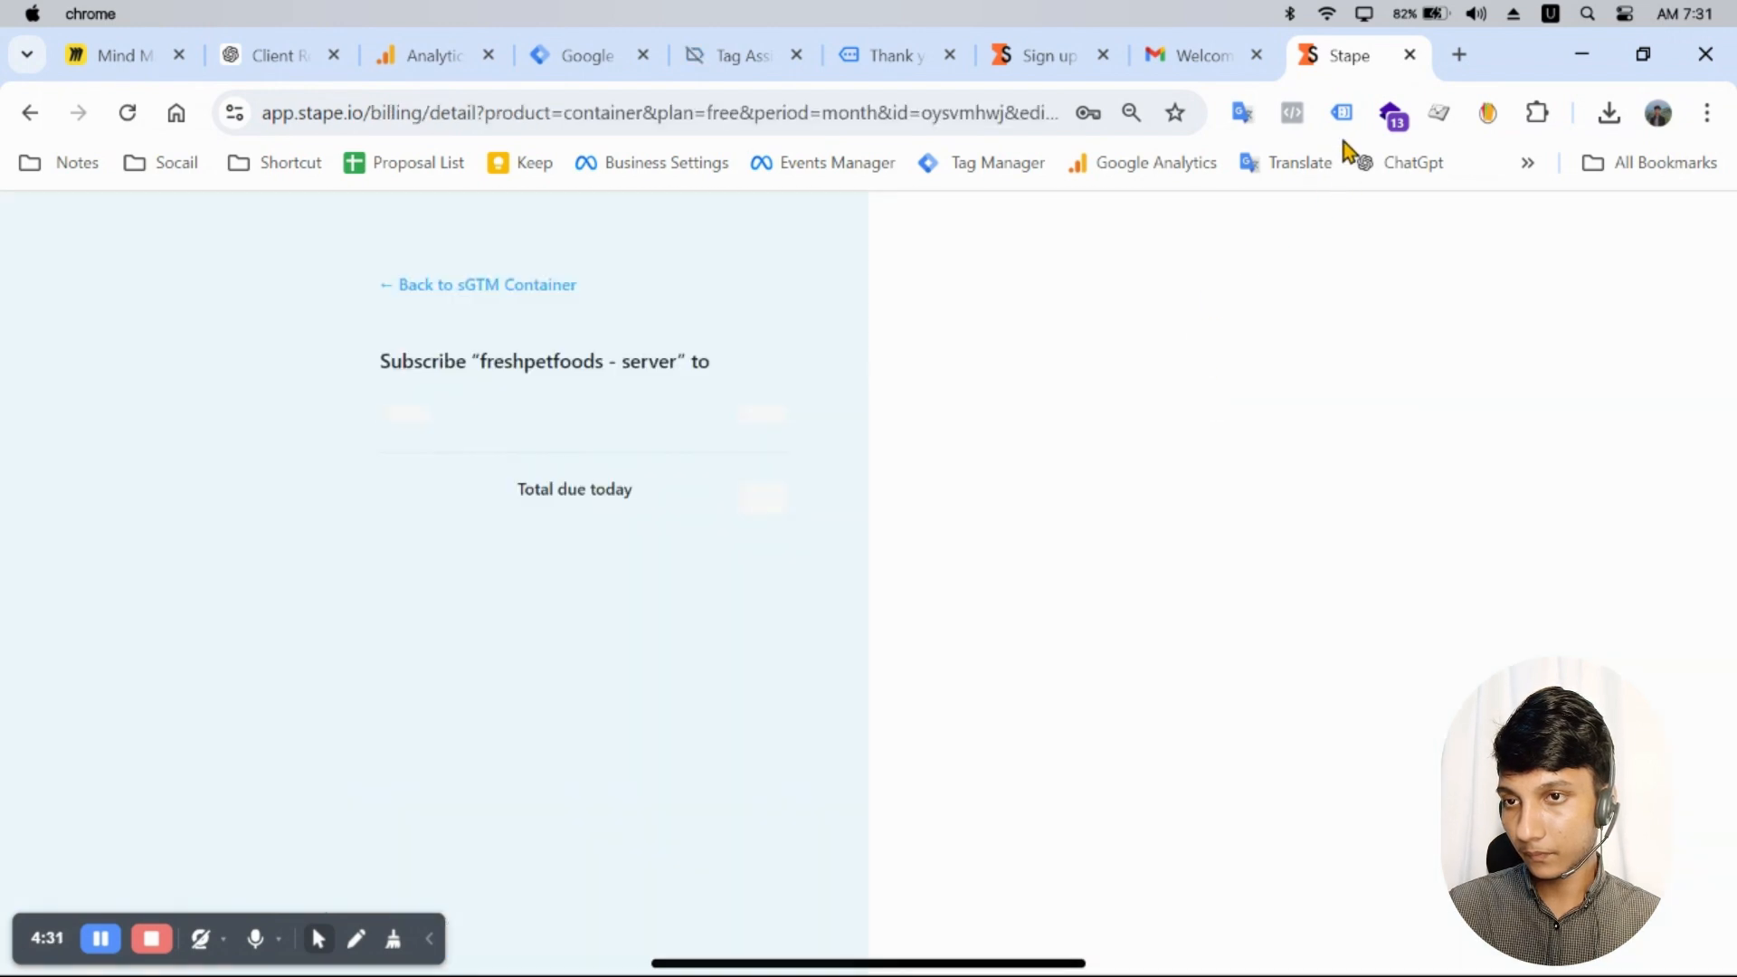
Step: Go back to the sGTM container page and look over its status, container settings and tagging server URL
click(489, 287)
scroll(659, 570, down, 4)
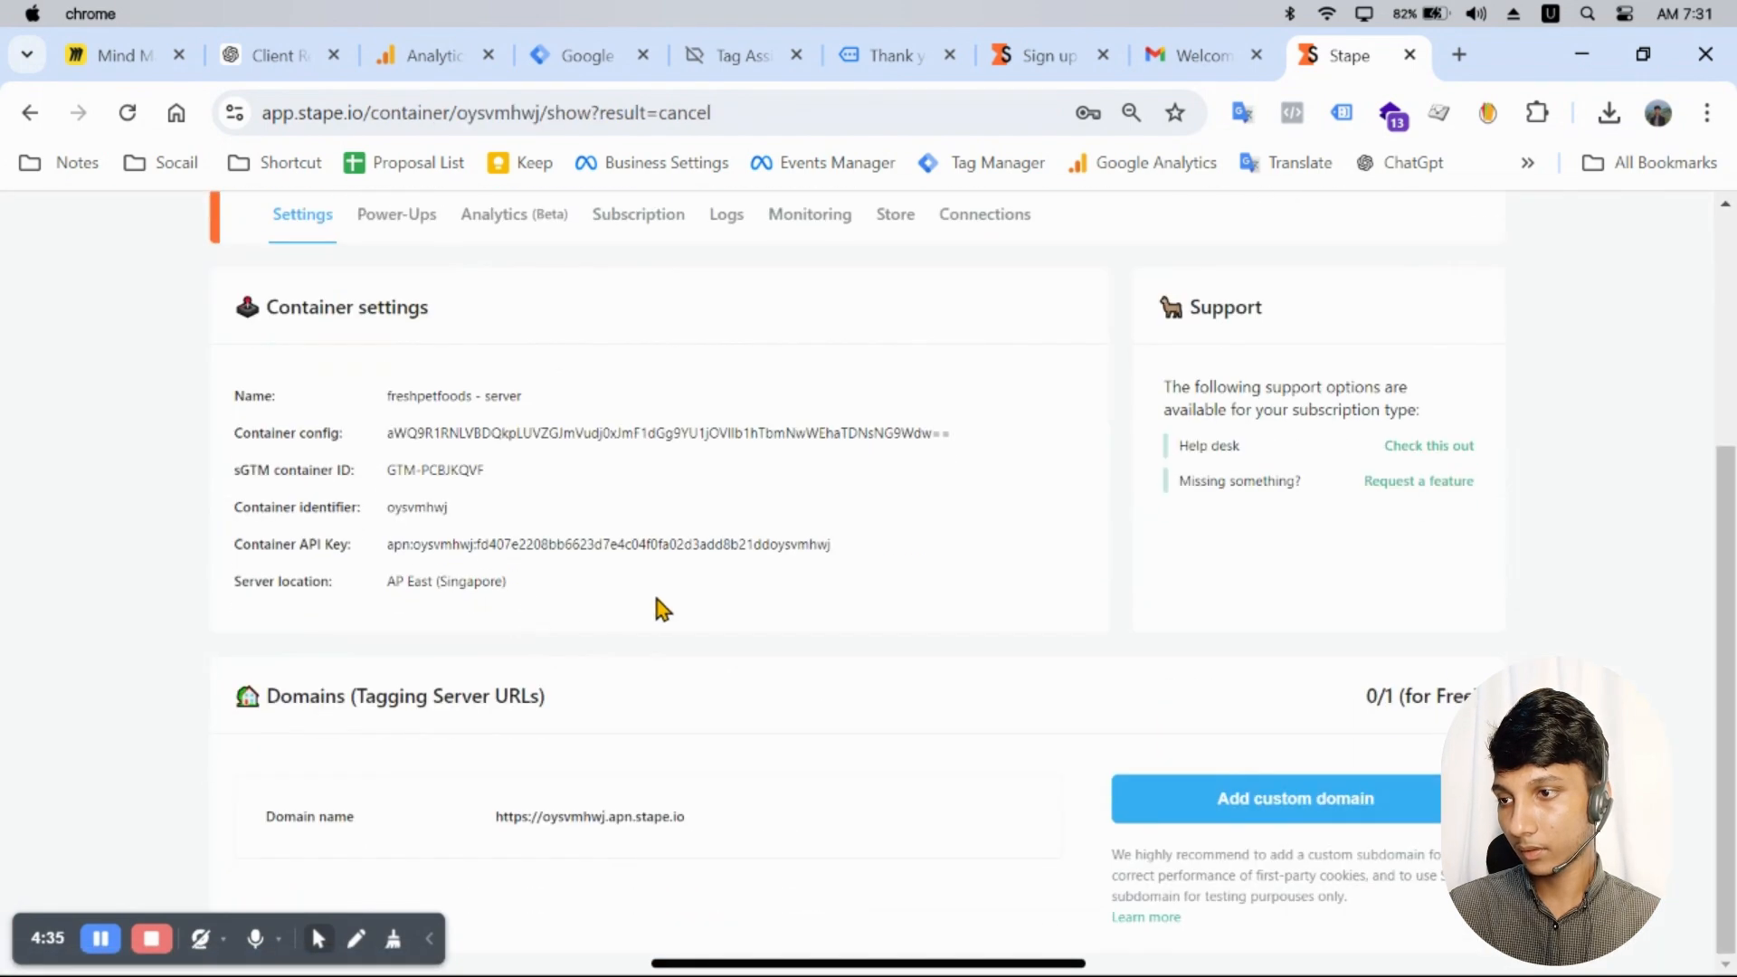
scroll(654, 609, up, 4)
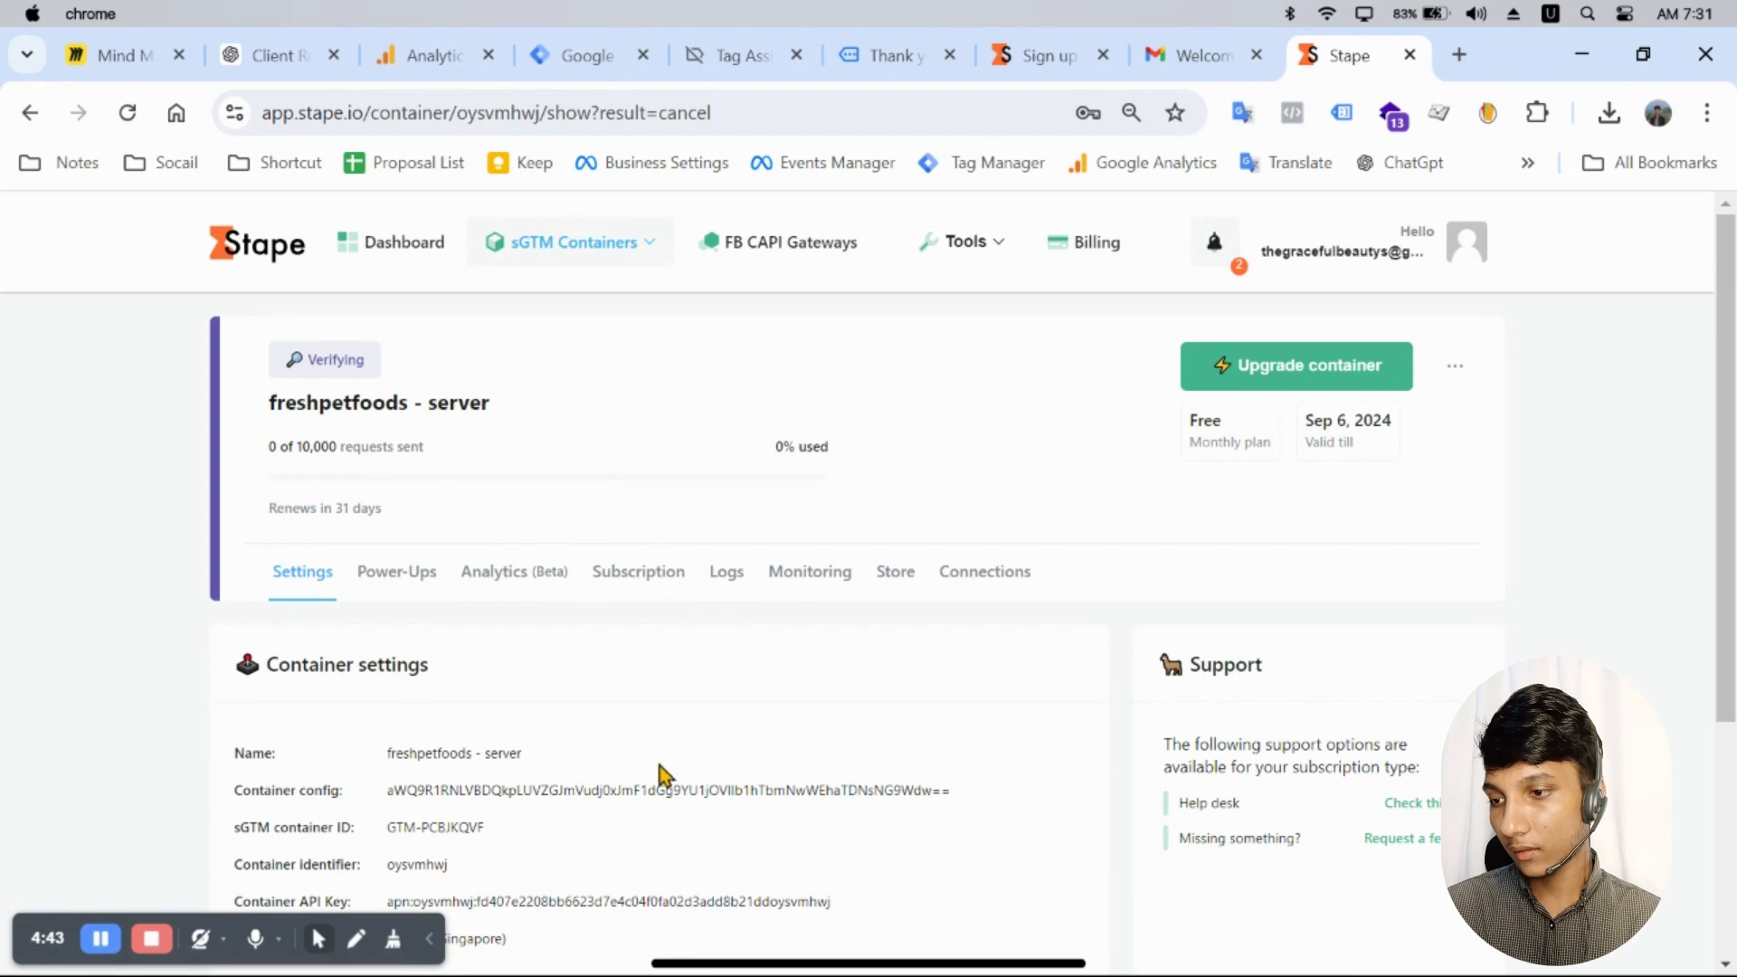
scroll(733, 747, down, 4)
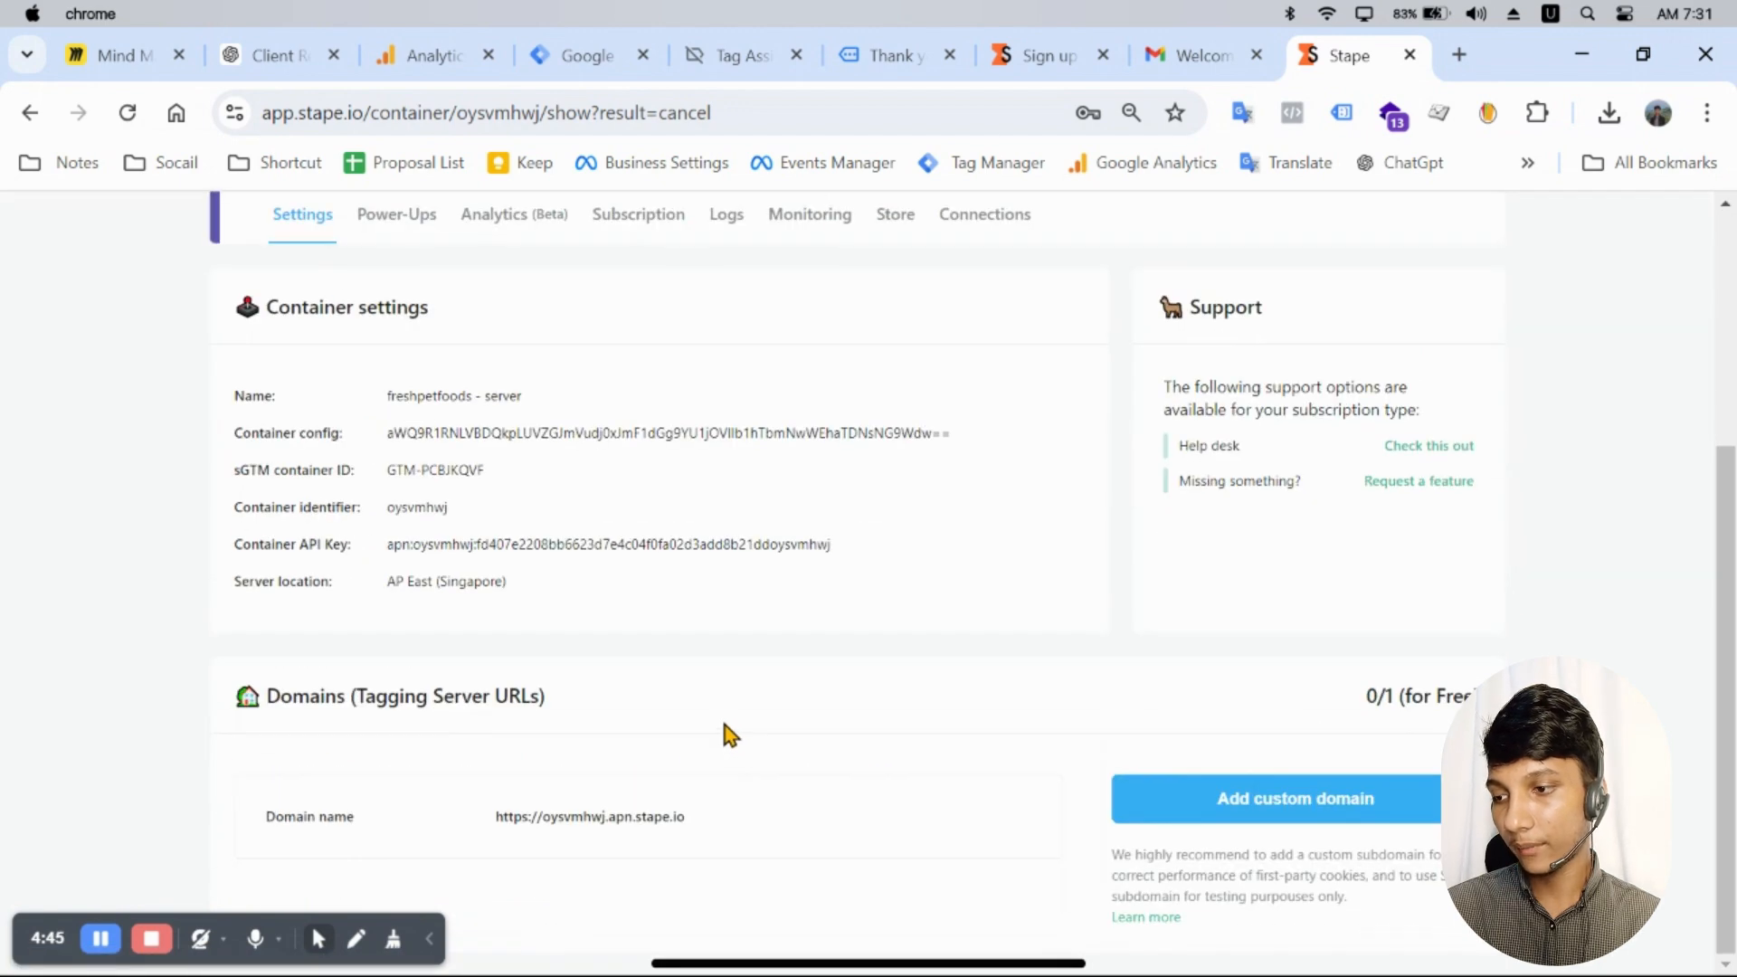
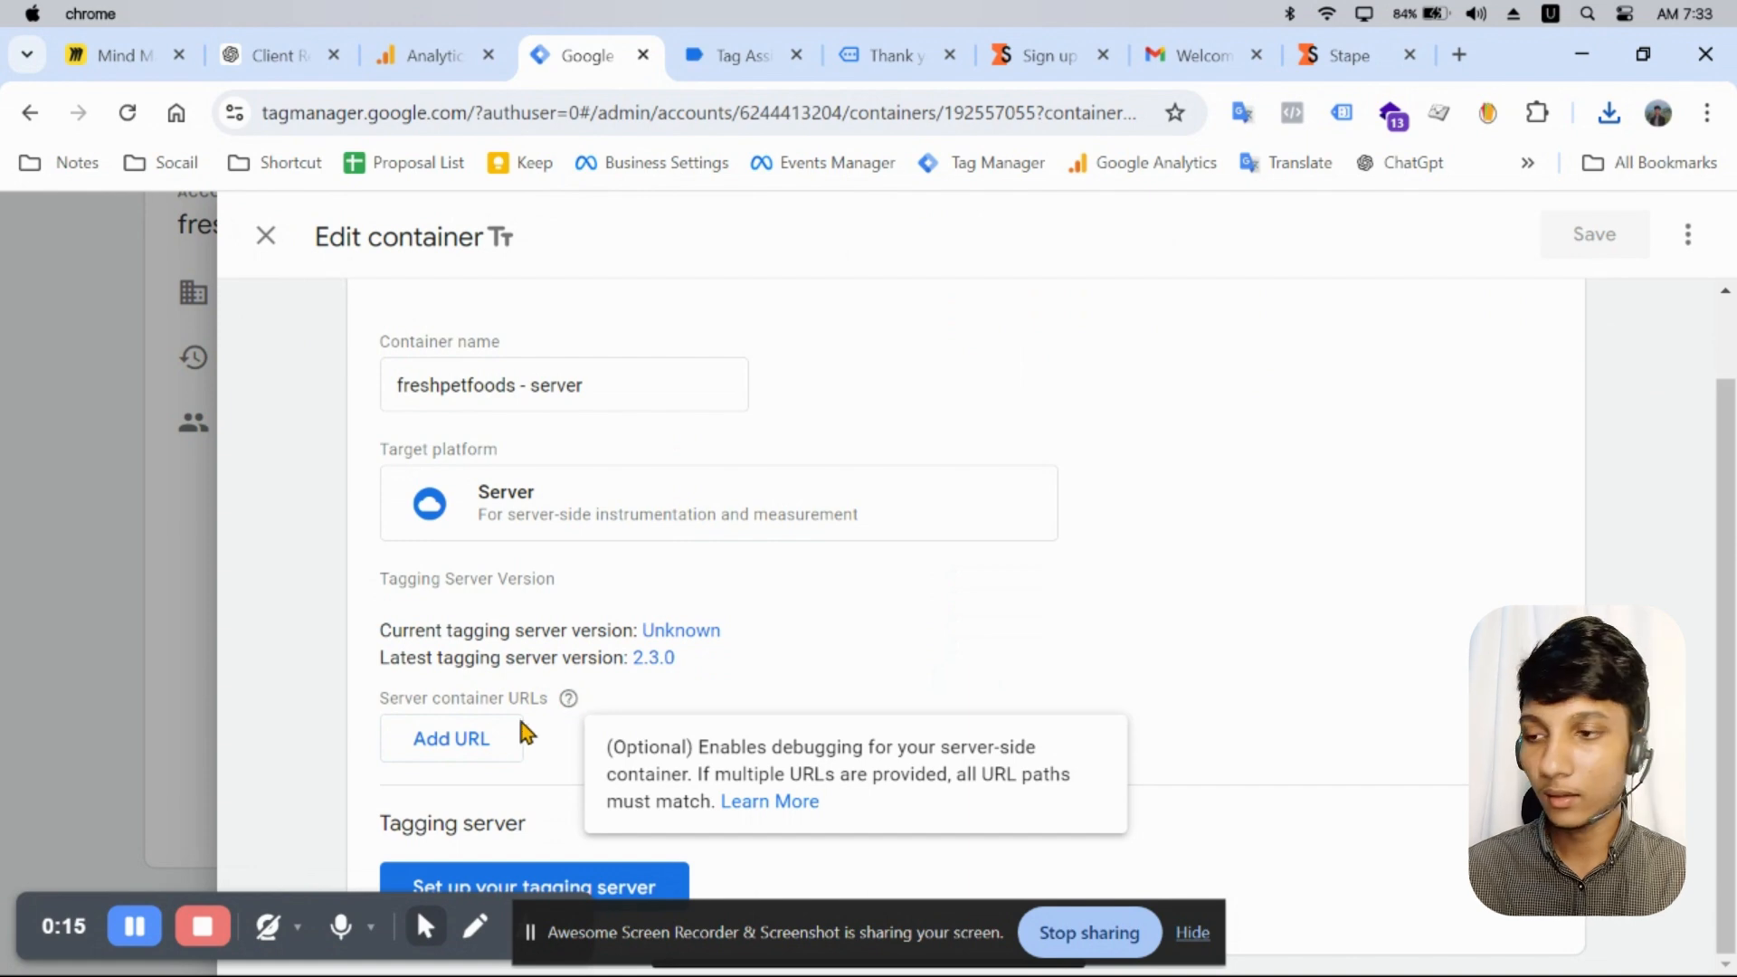
click(462, 747)
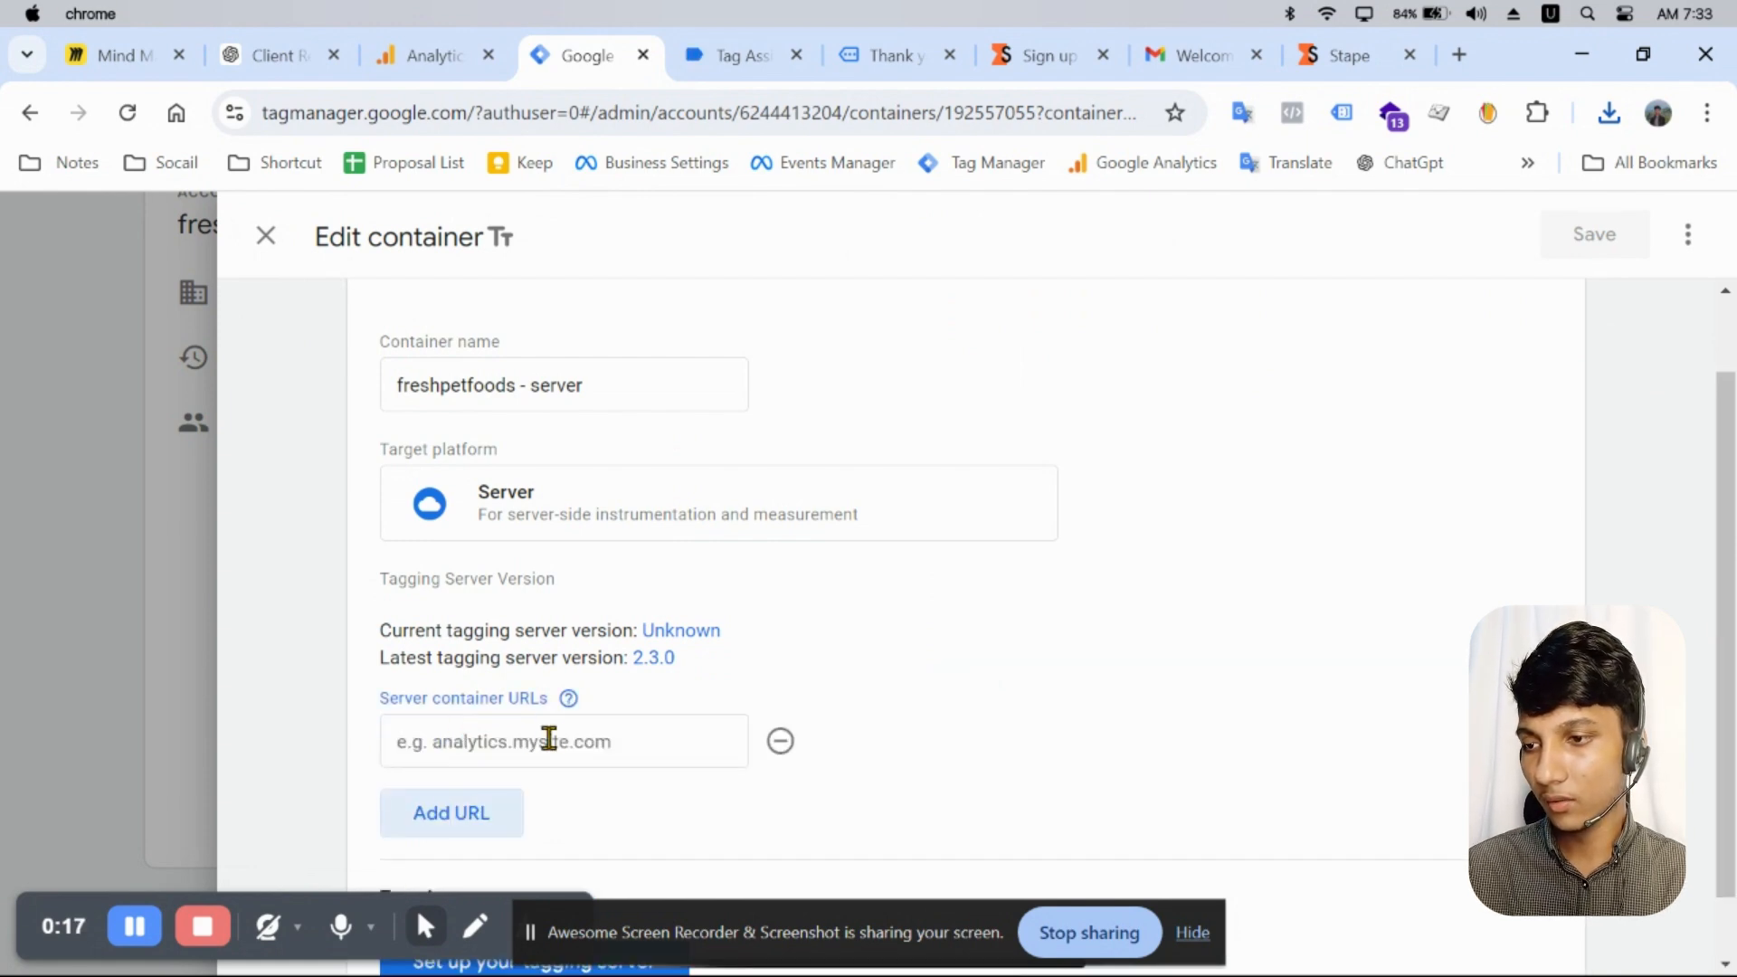
click(552, 736)
text(https://oysvmhwj.apn.stape.io)
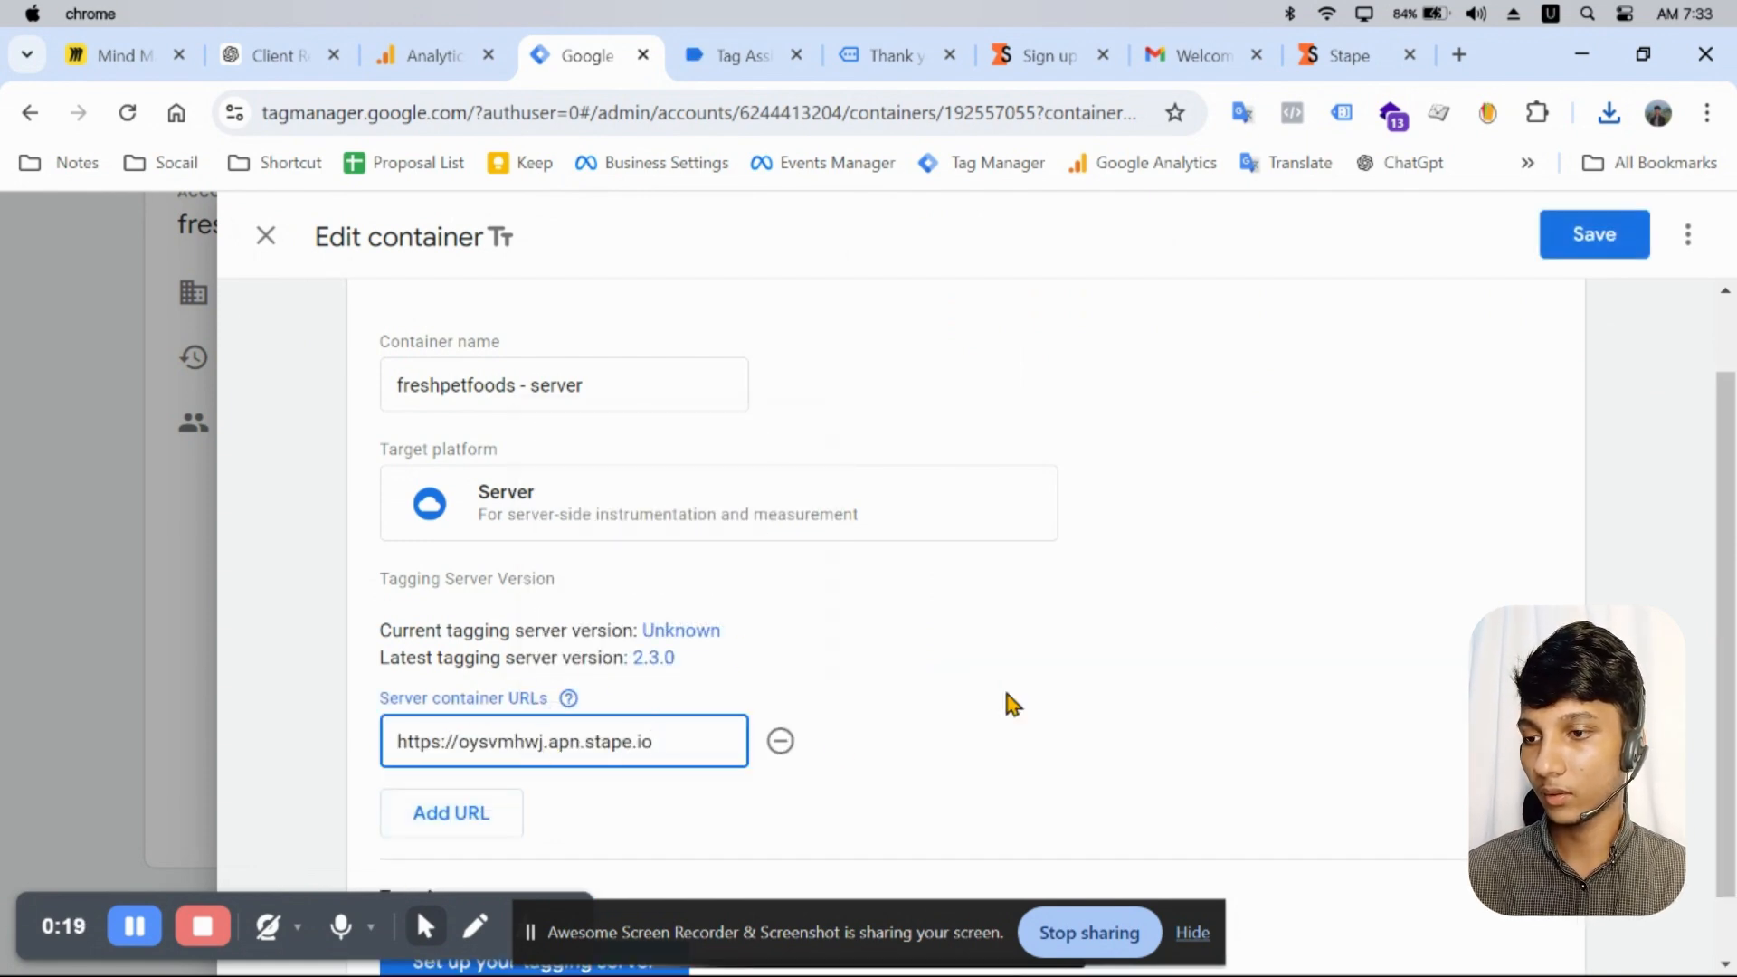
click(1592, 237)
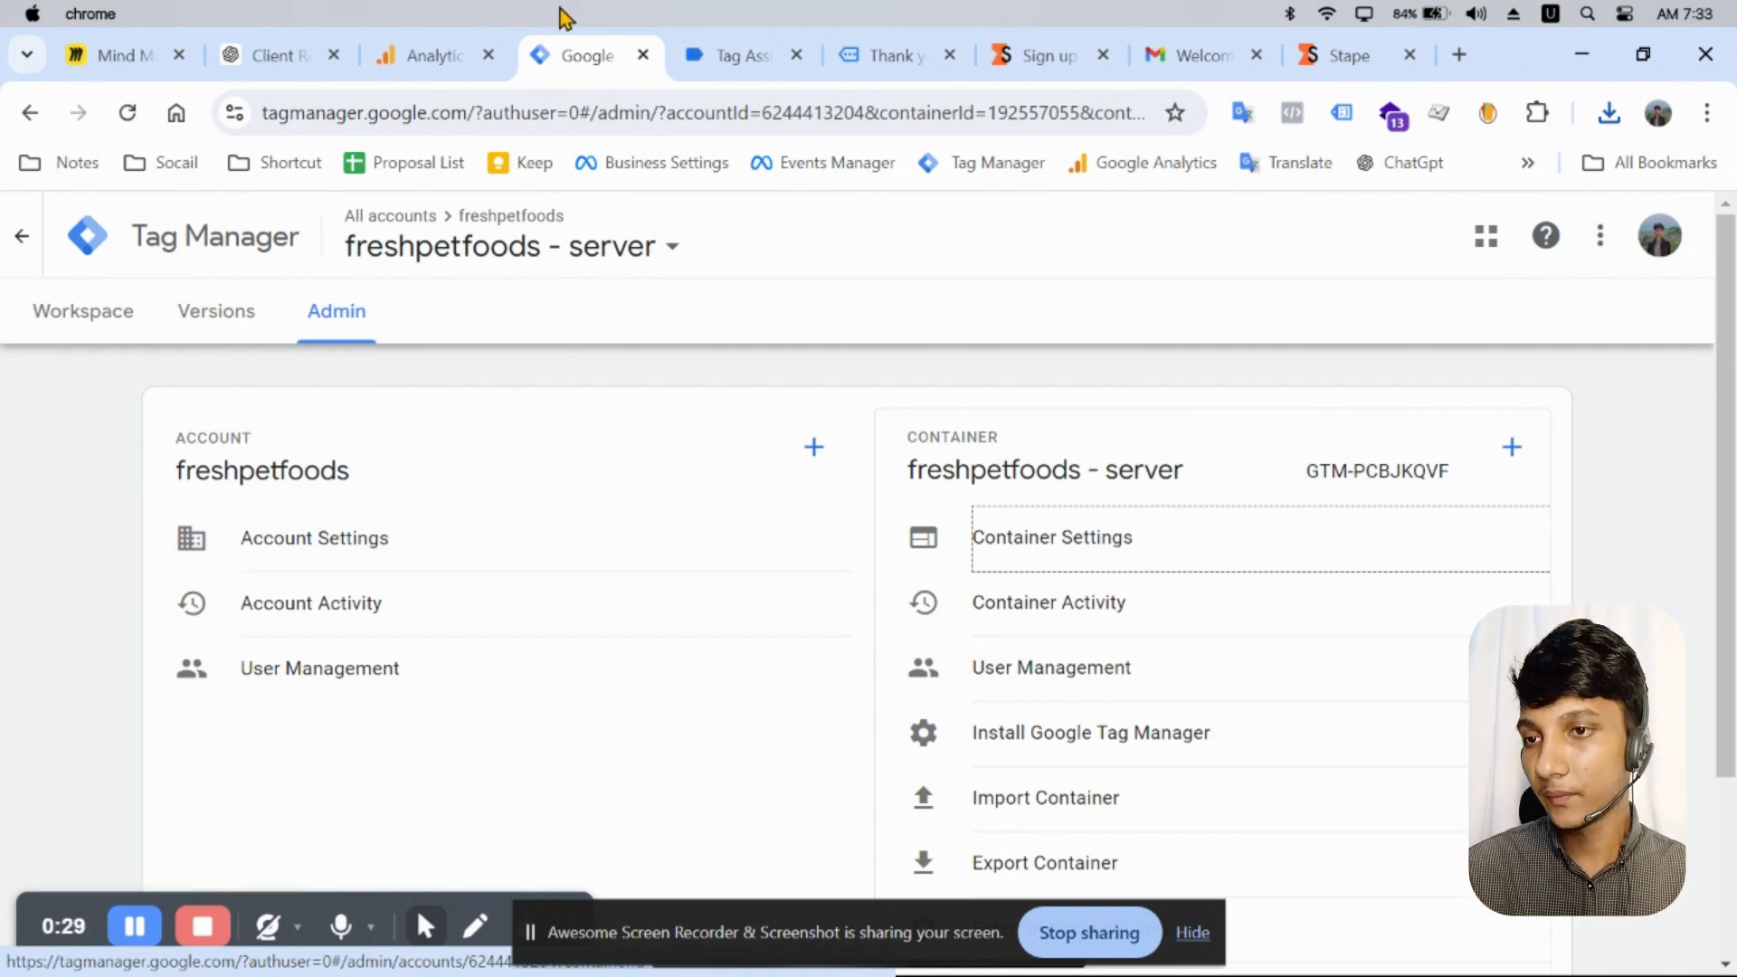
Step: Close the leftover browser tabs with the Stape sign-up page and the welcome e-mail
click(1040, 52)
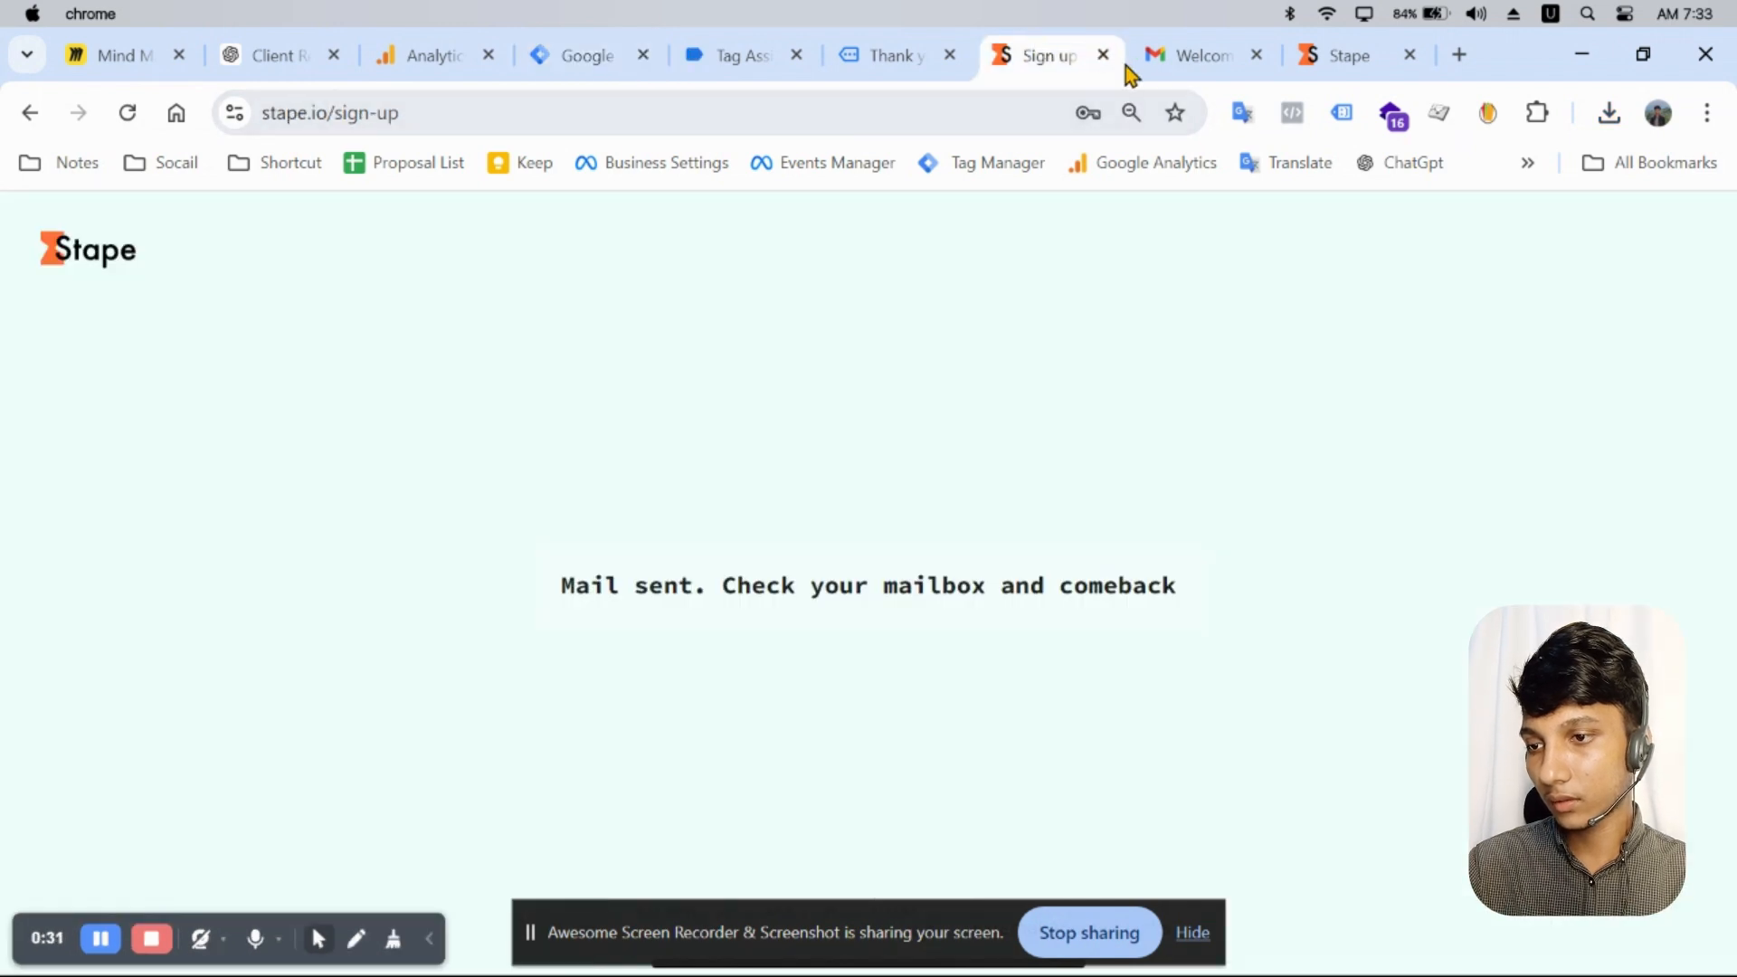
middle_click(1048, 47)
middle_click(1054, 47)
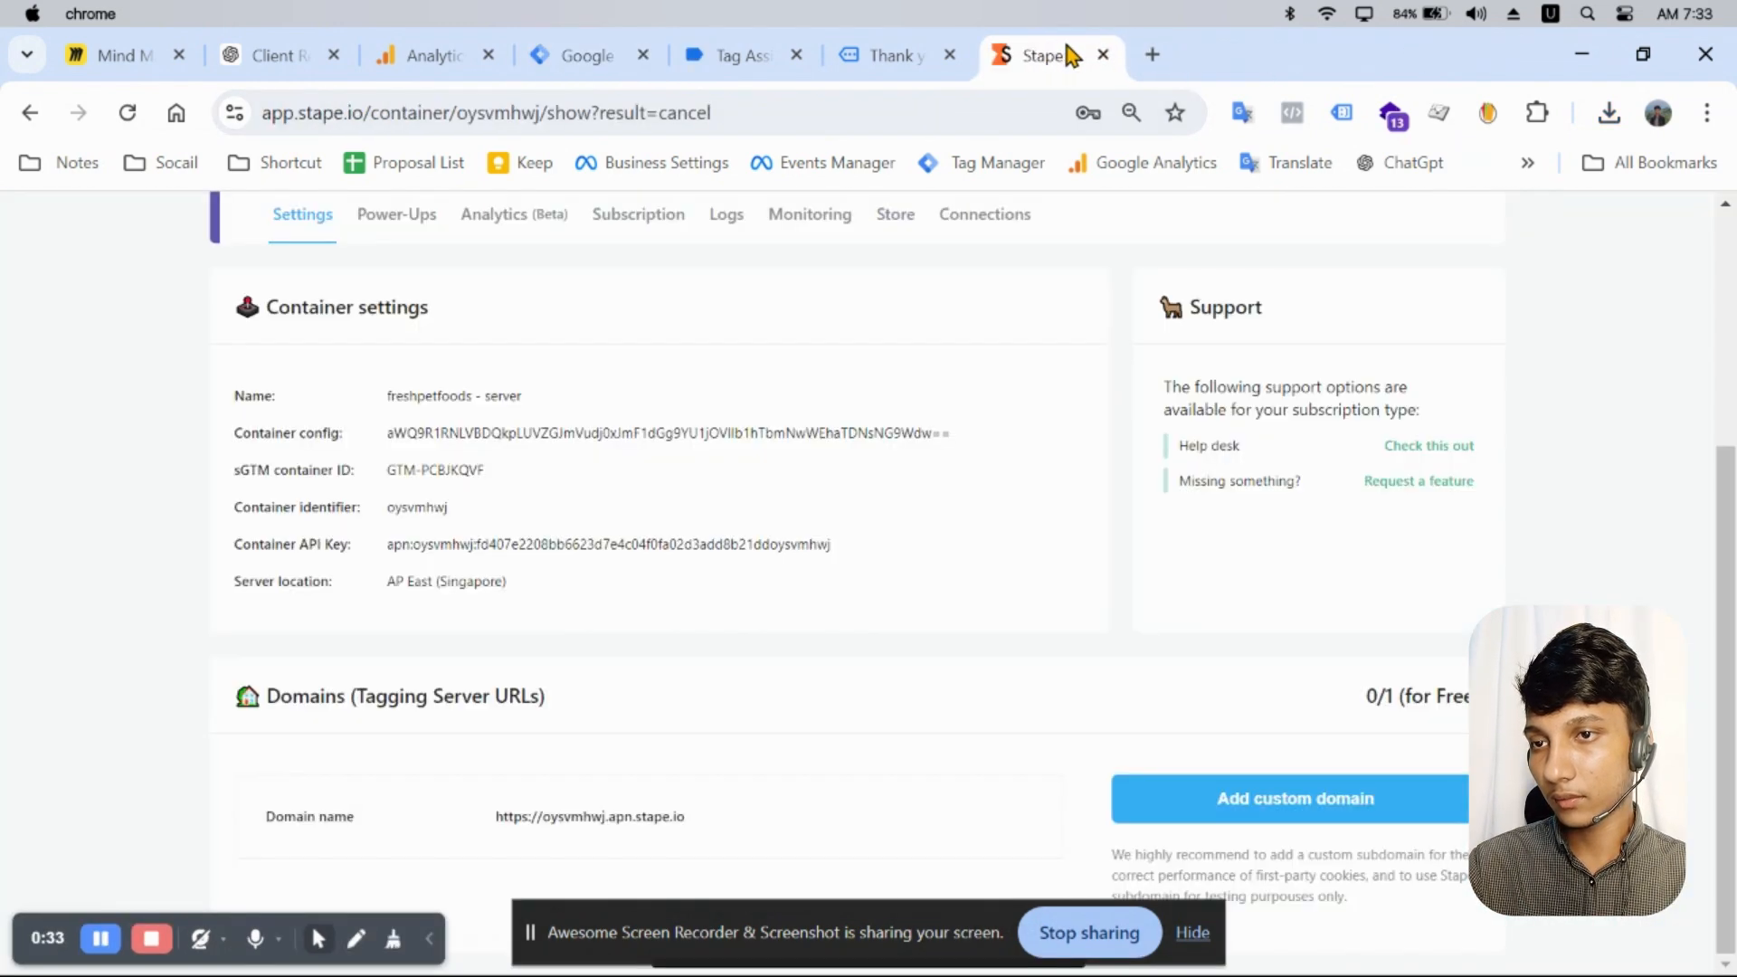
Step: Reload the Stape container page and check the container's status, settings and domain
scroll(257, 384, up, 4)
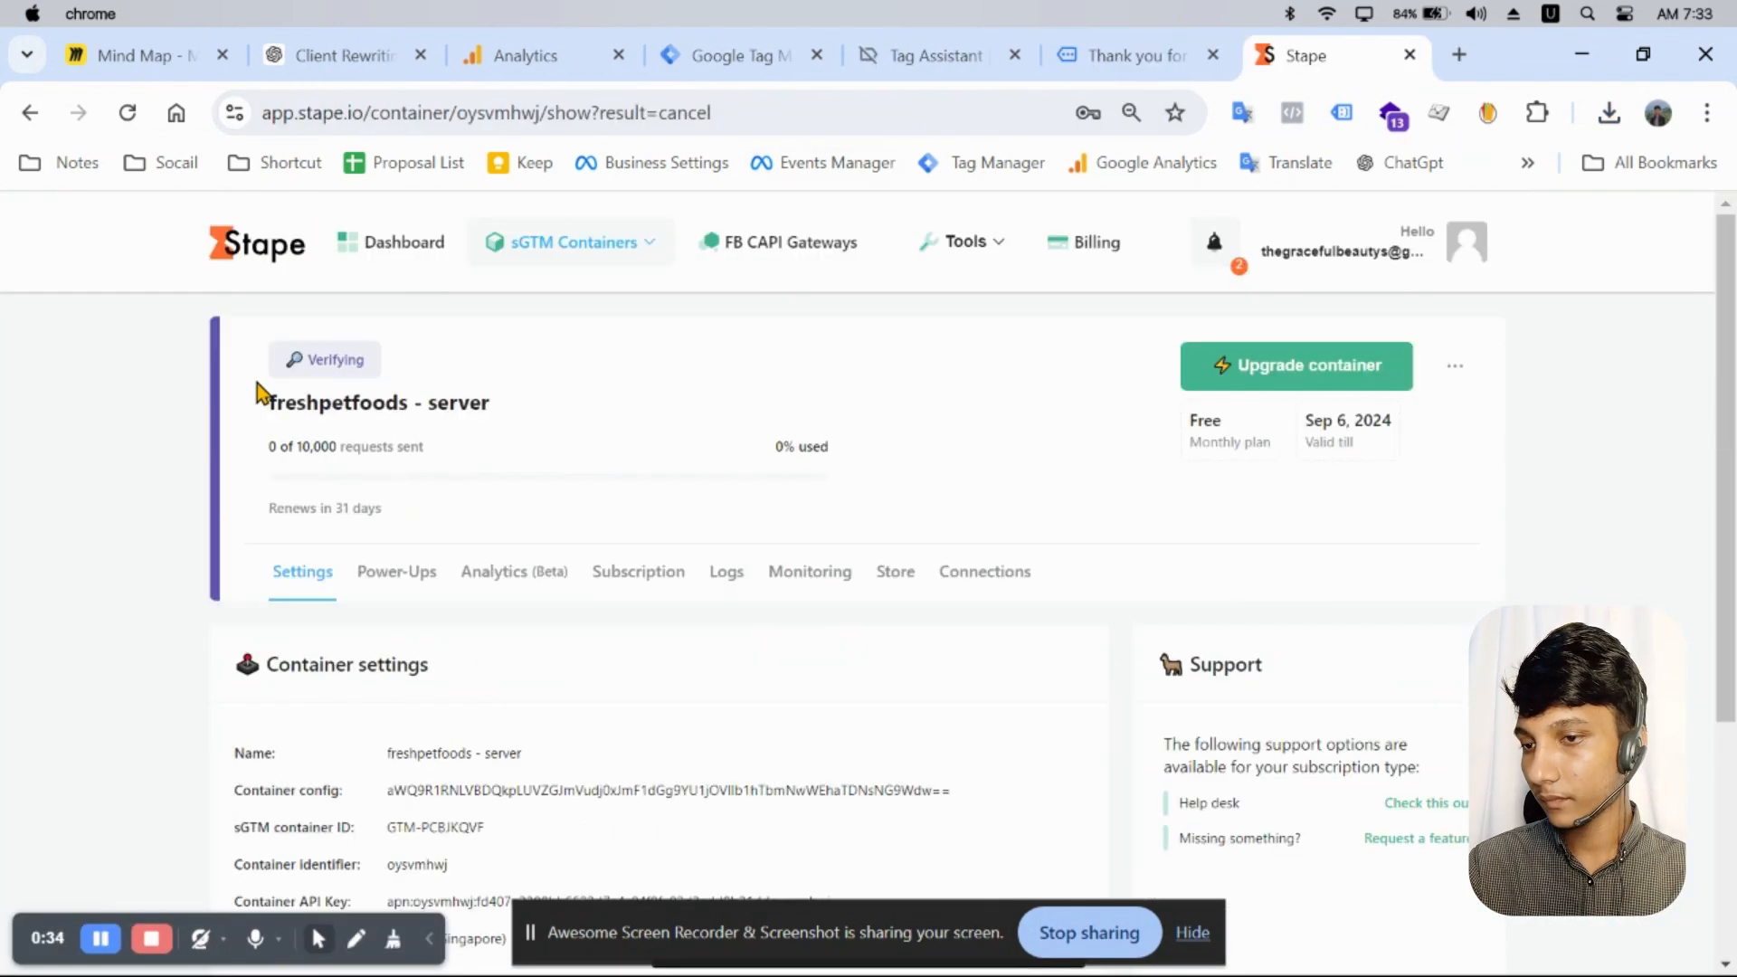
click(136, 116)
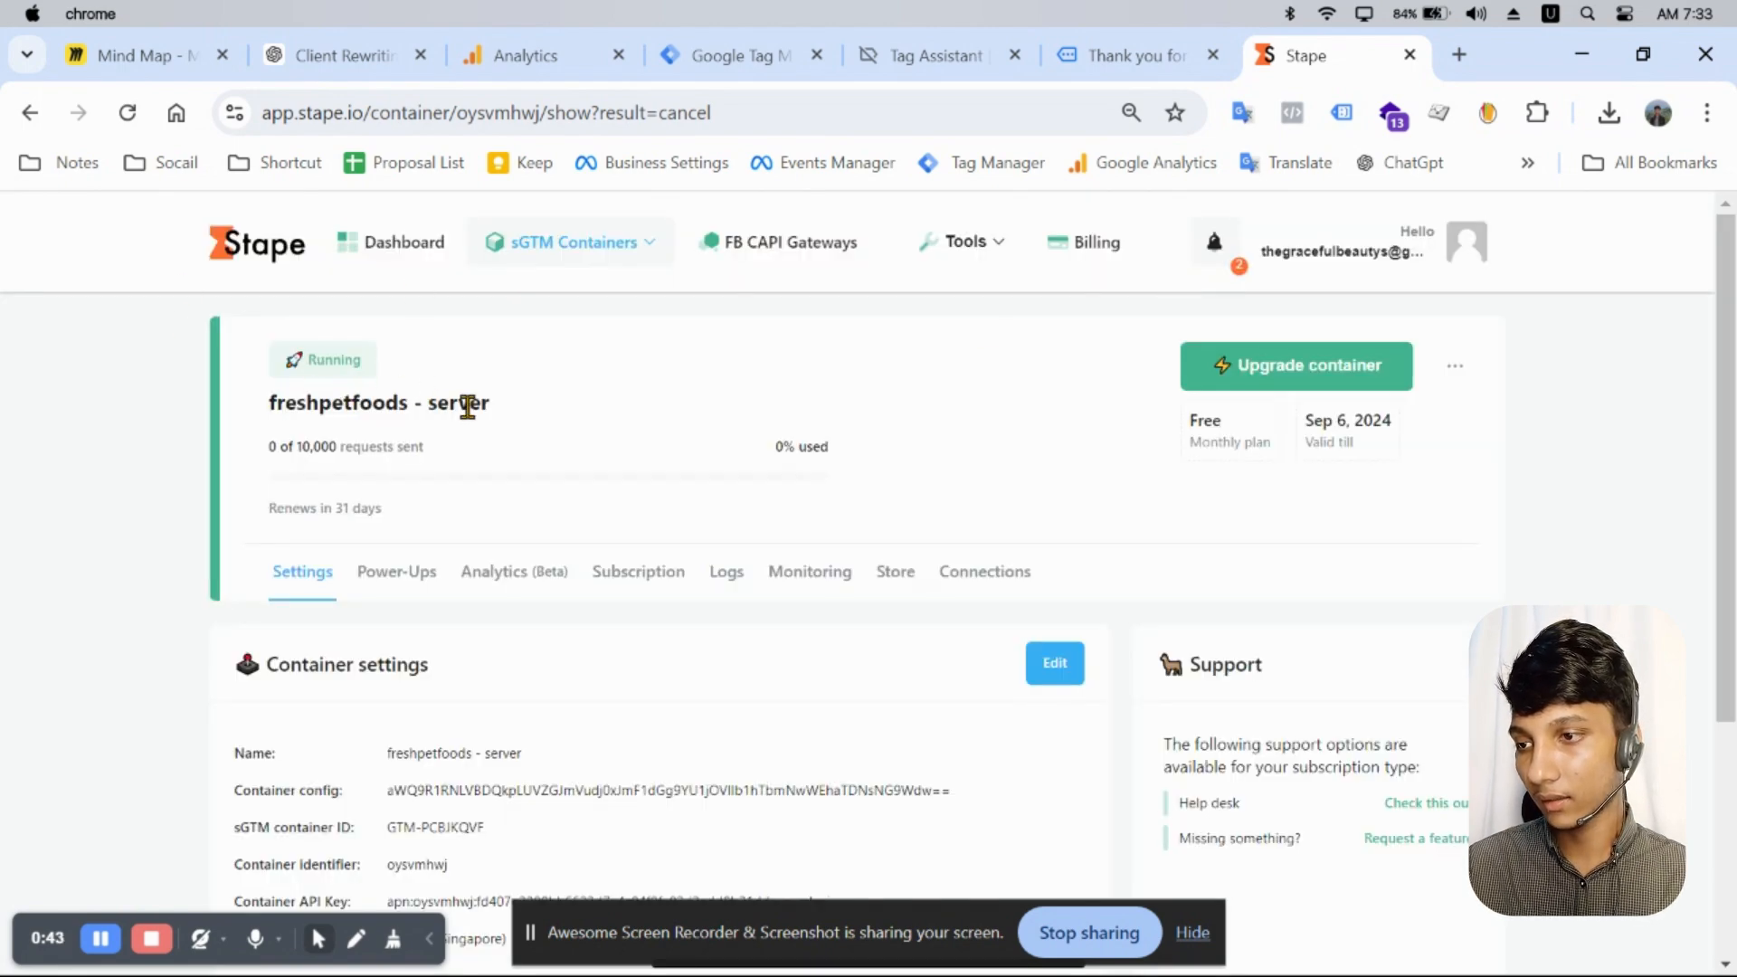
scroll(553, 420, down, 5)
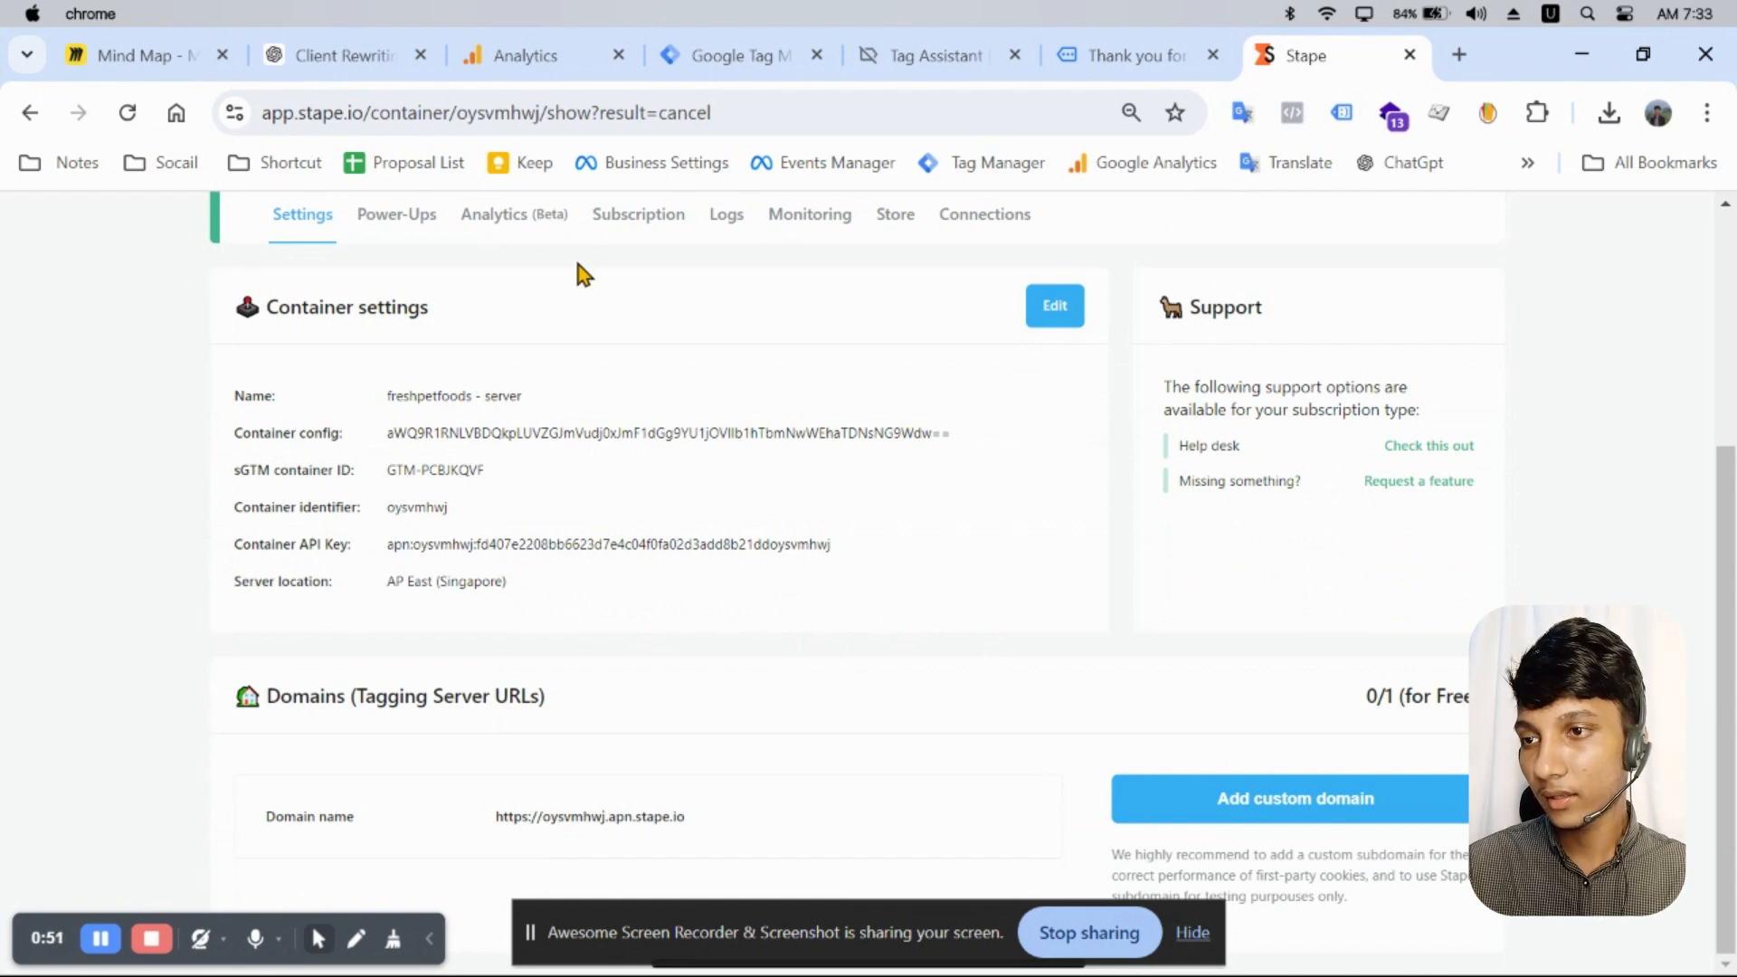
Step: Open the freshpetfoods - web container from Tag Manager in a new browser tab placed before the server container's tab
click(555, 72)
click(719, 73)
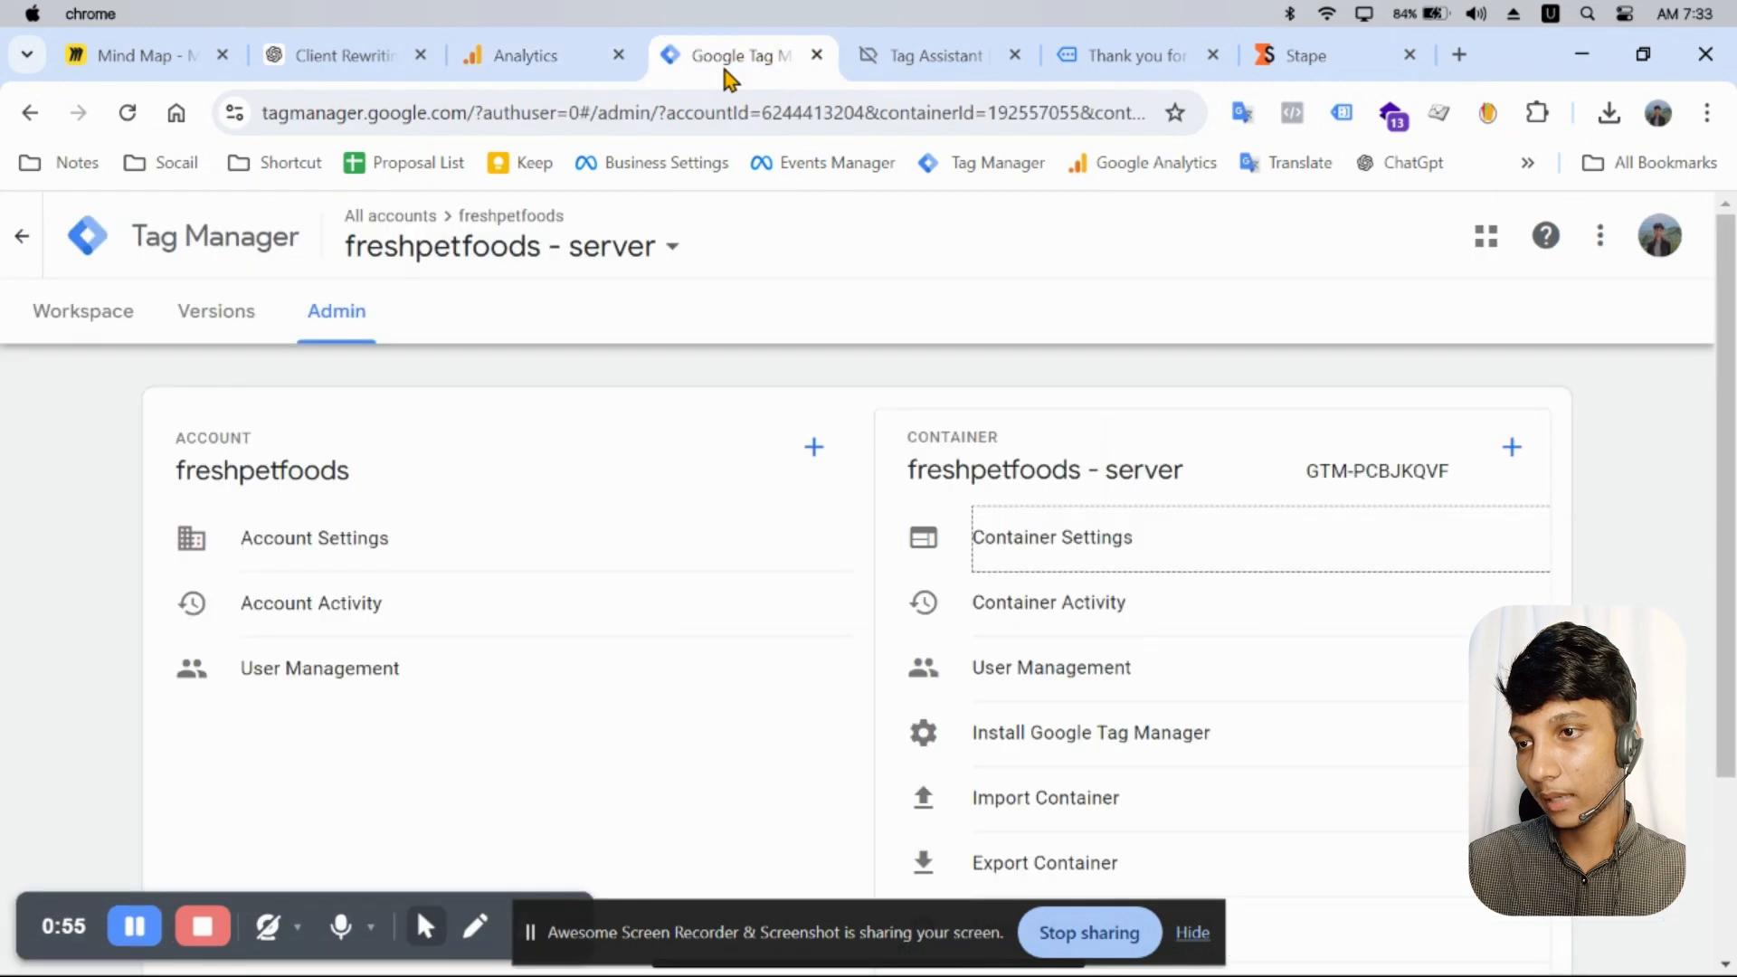
click(543, 244)
ctrl+click(466, 503)
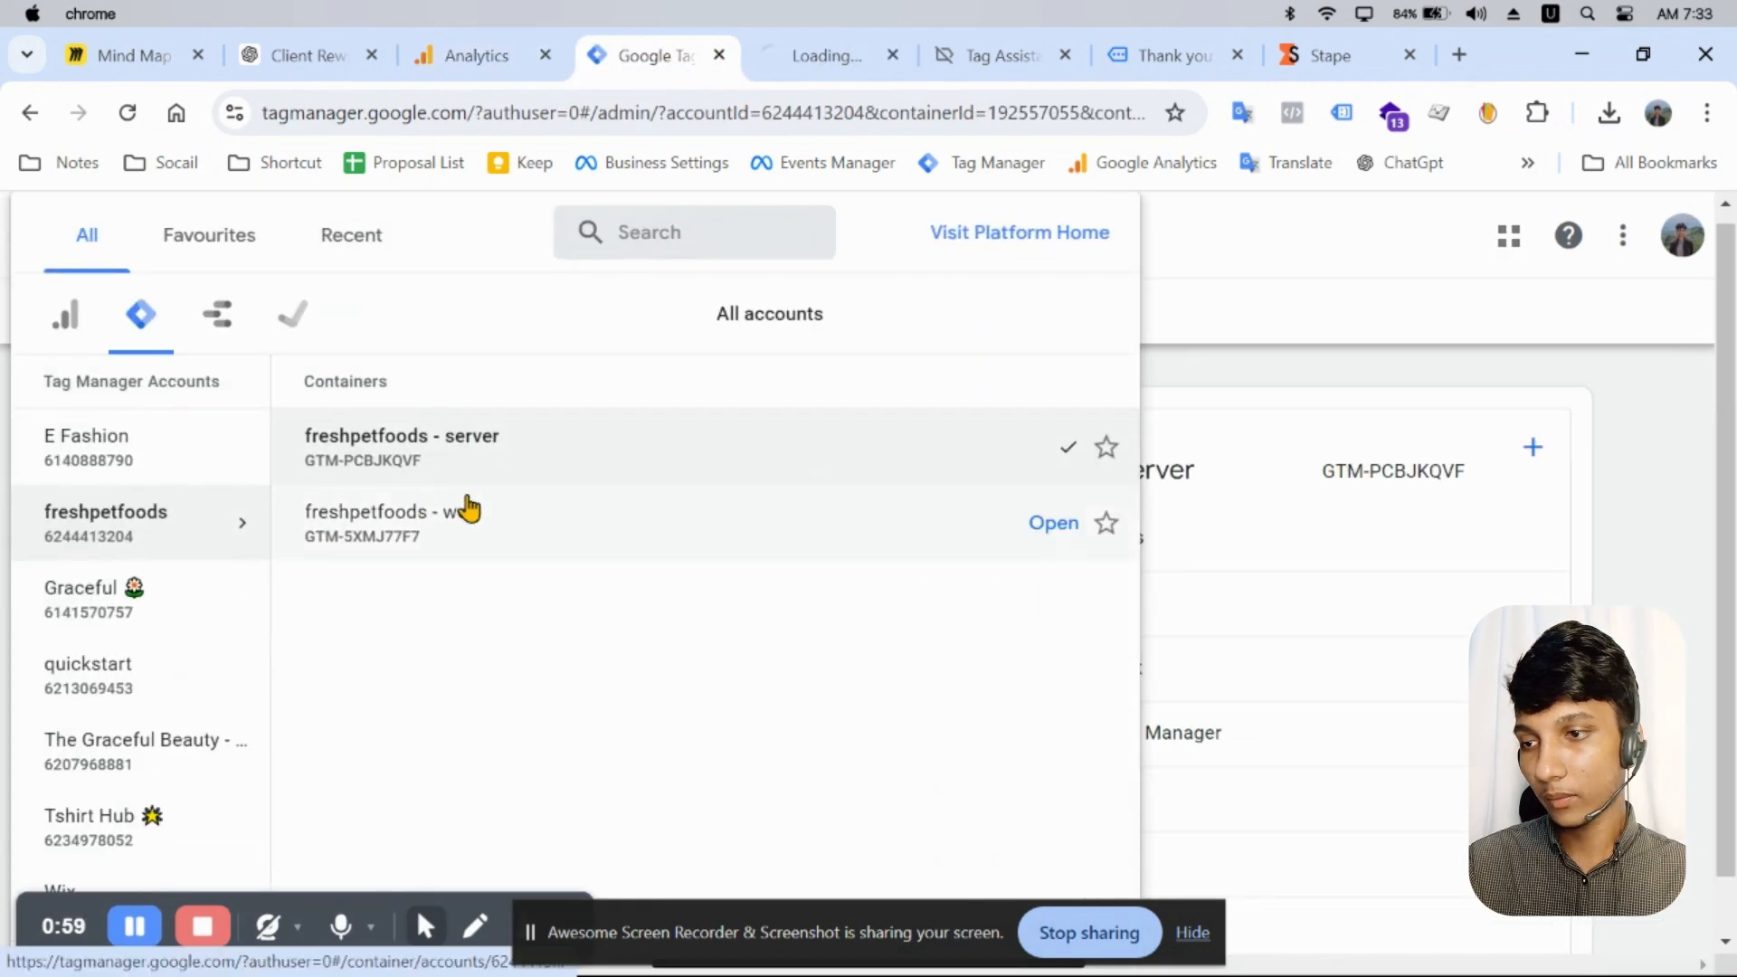
drag(812, 72, 670, 78)
click(799, 57)
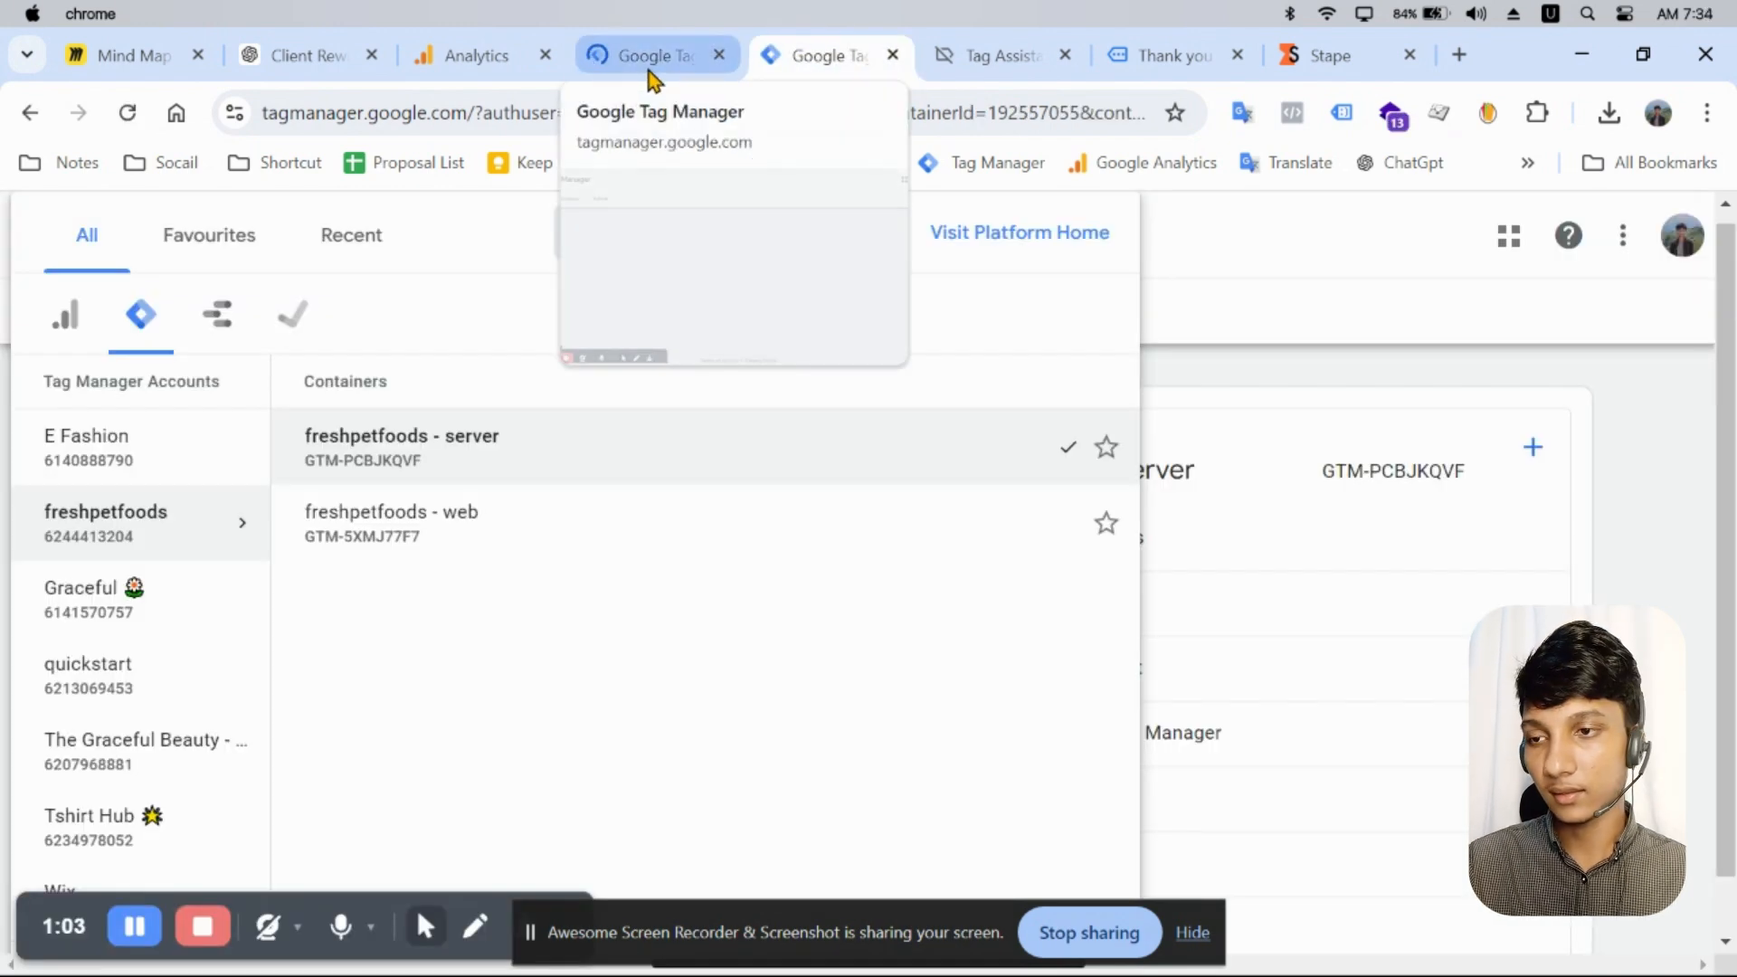
click(659, 104)
click(650, 56)
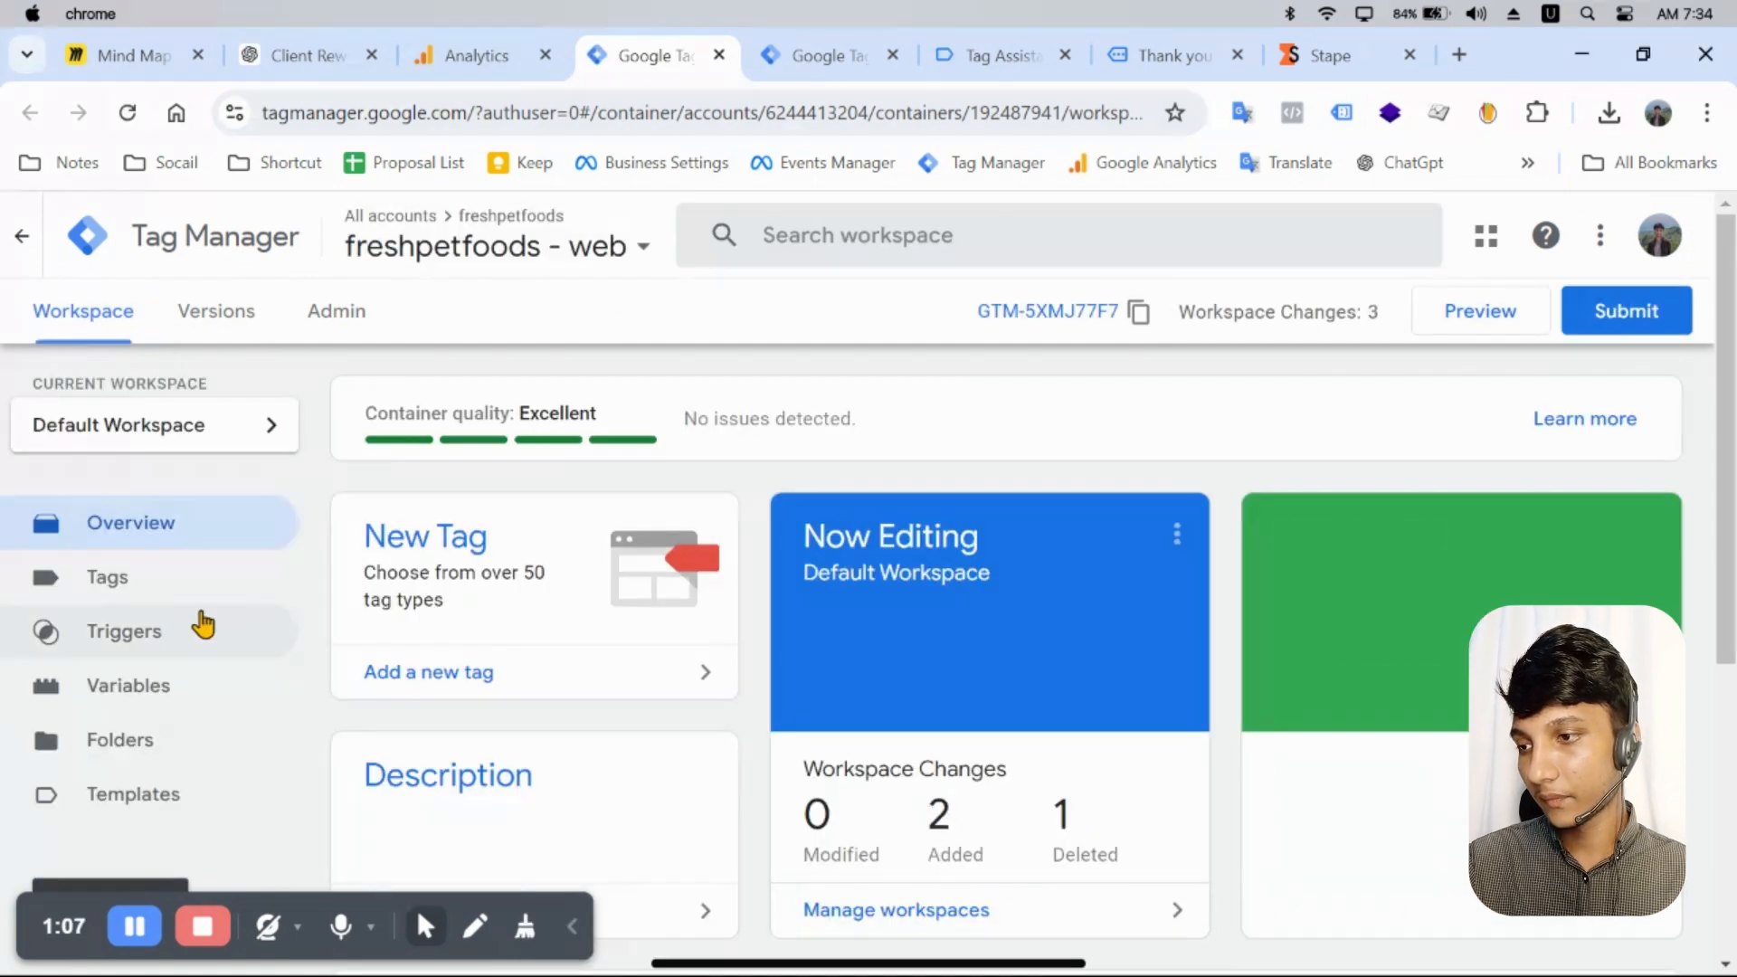
Step: Open the GA4 - Config Tag in the web container and start editing its tag configuration
click(178, 597)
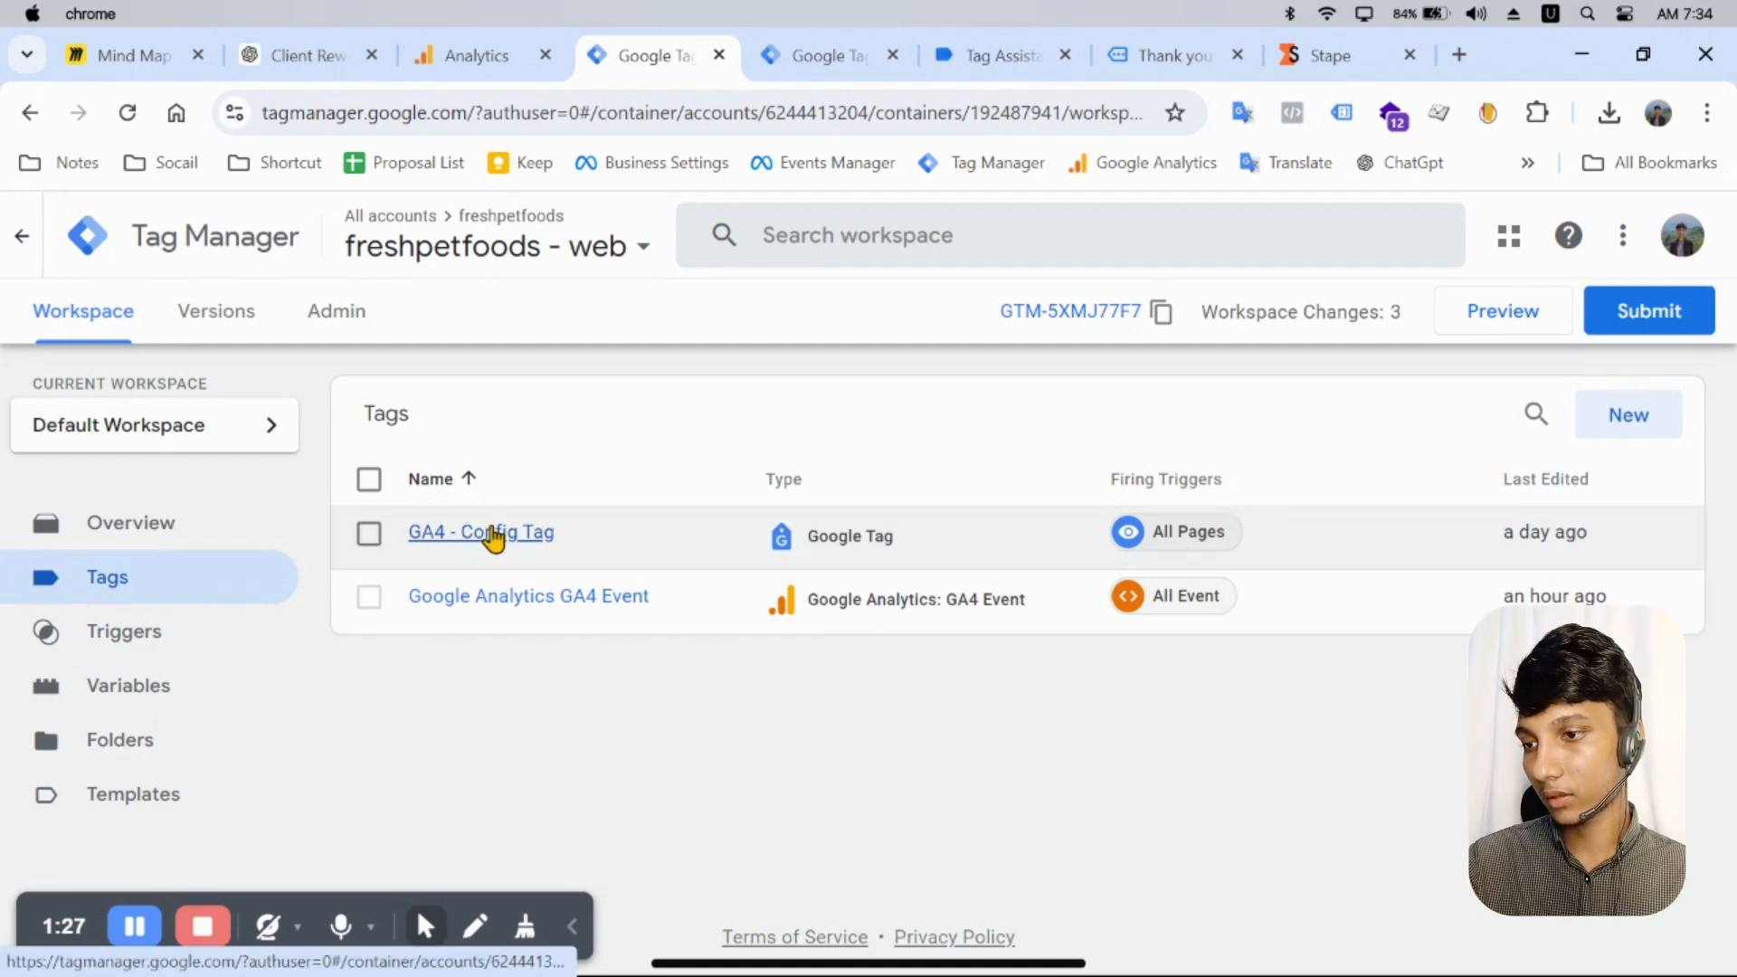
click(495, 541)
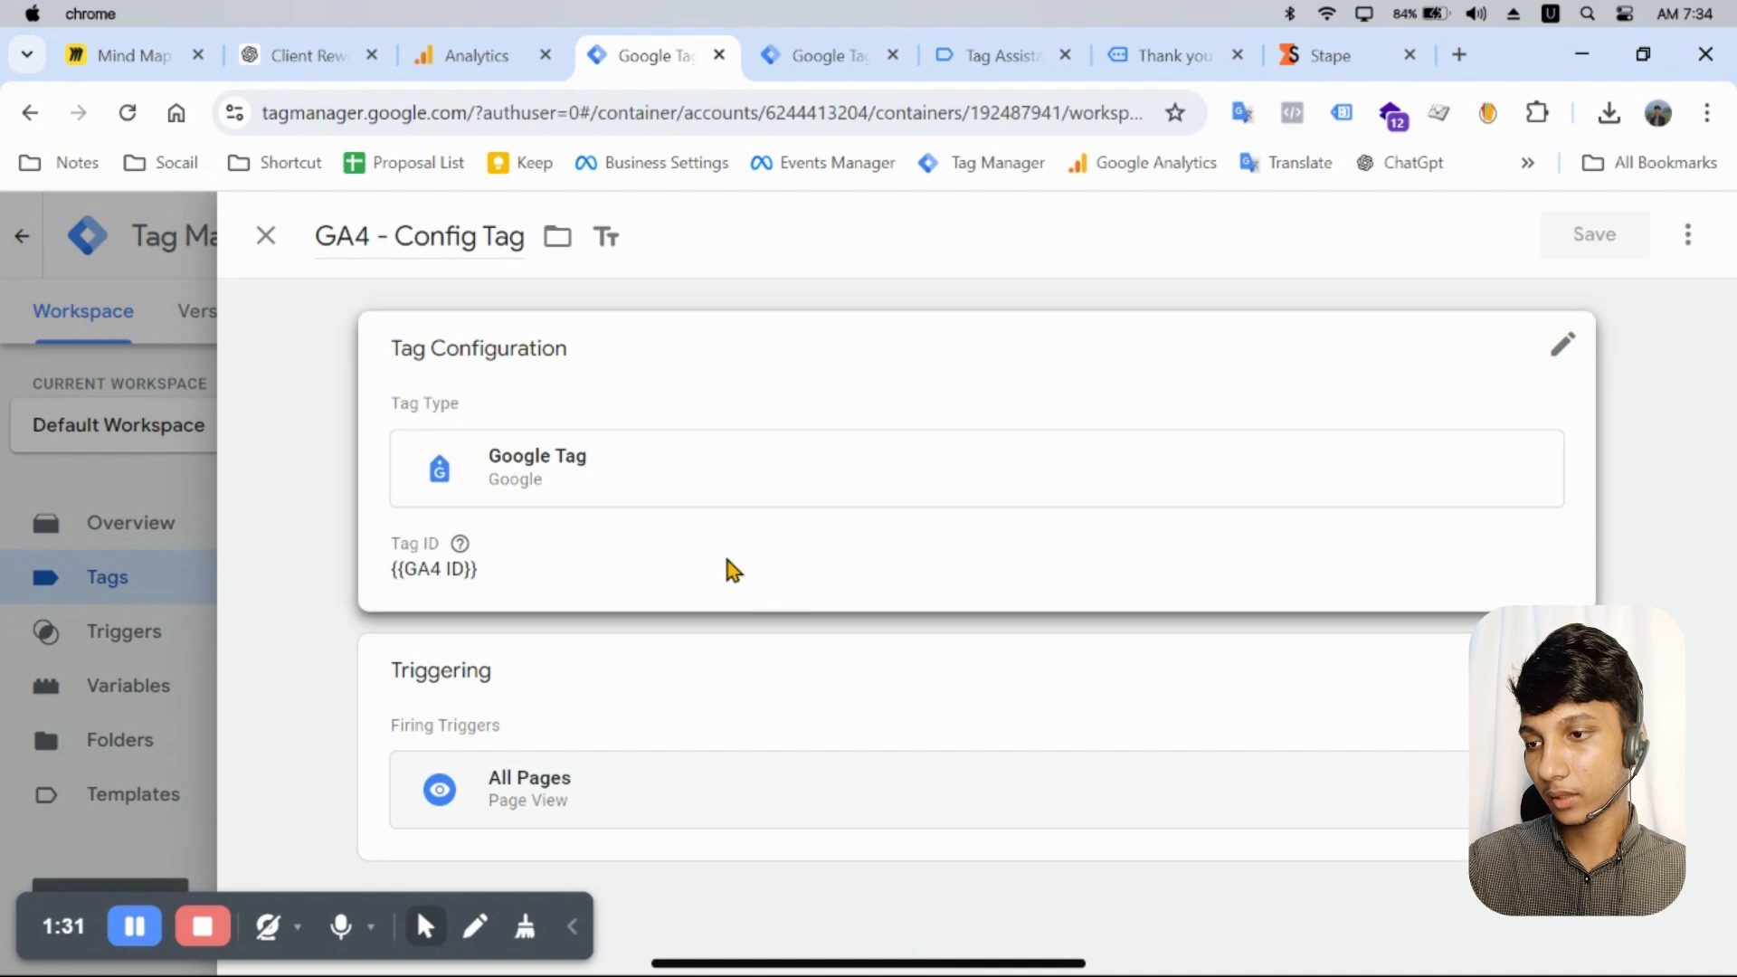
click(733, 570)
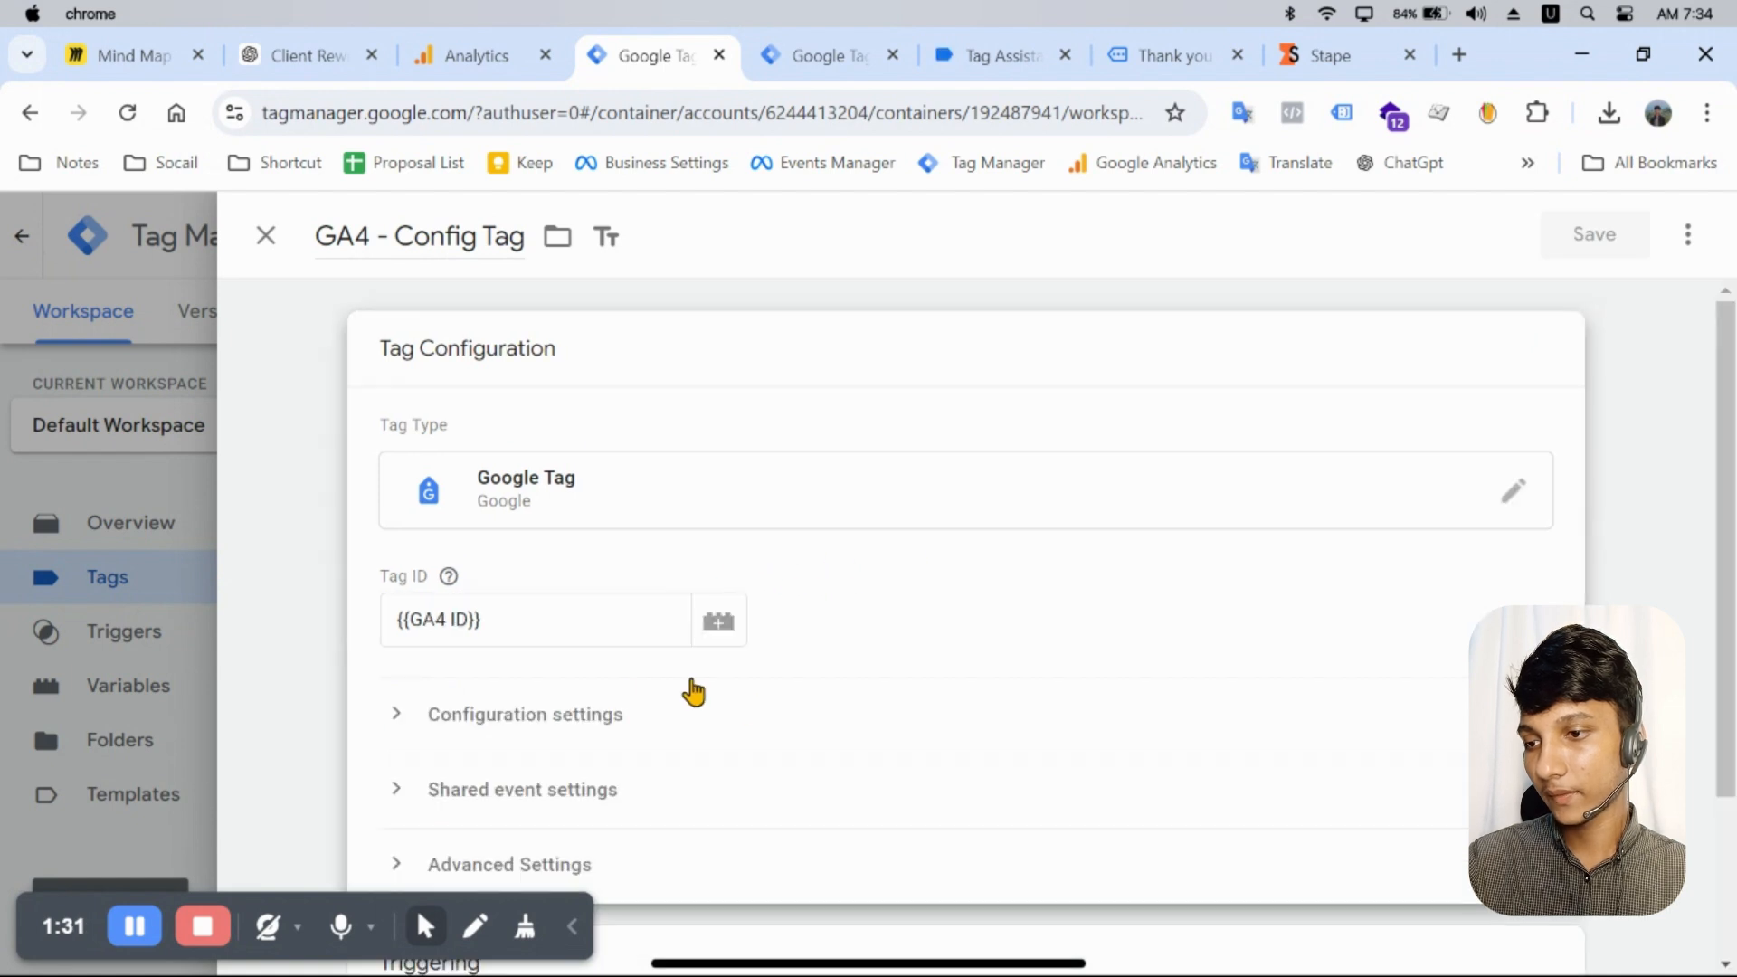
Step: Add a server_container_url parameter to the configuration settings of the GA4 - Config Tag
click(395, 722)
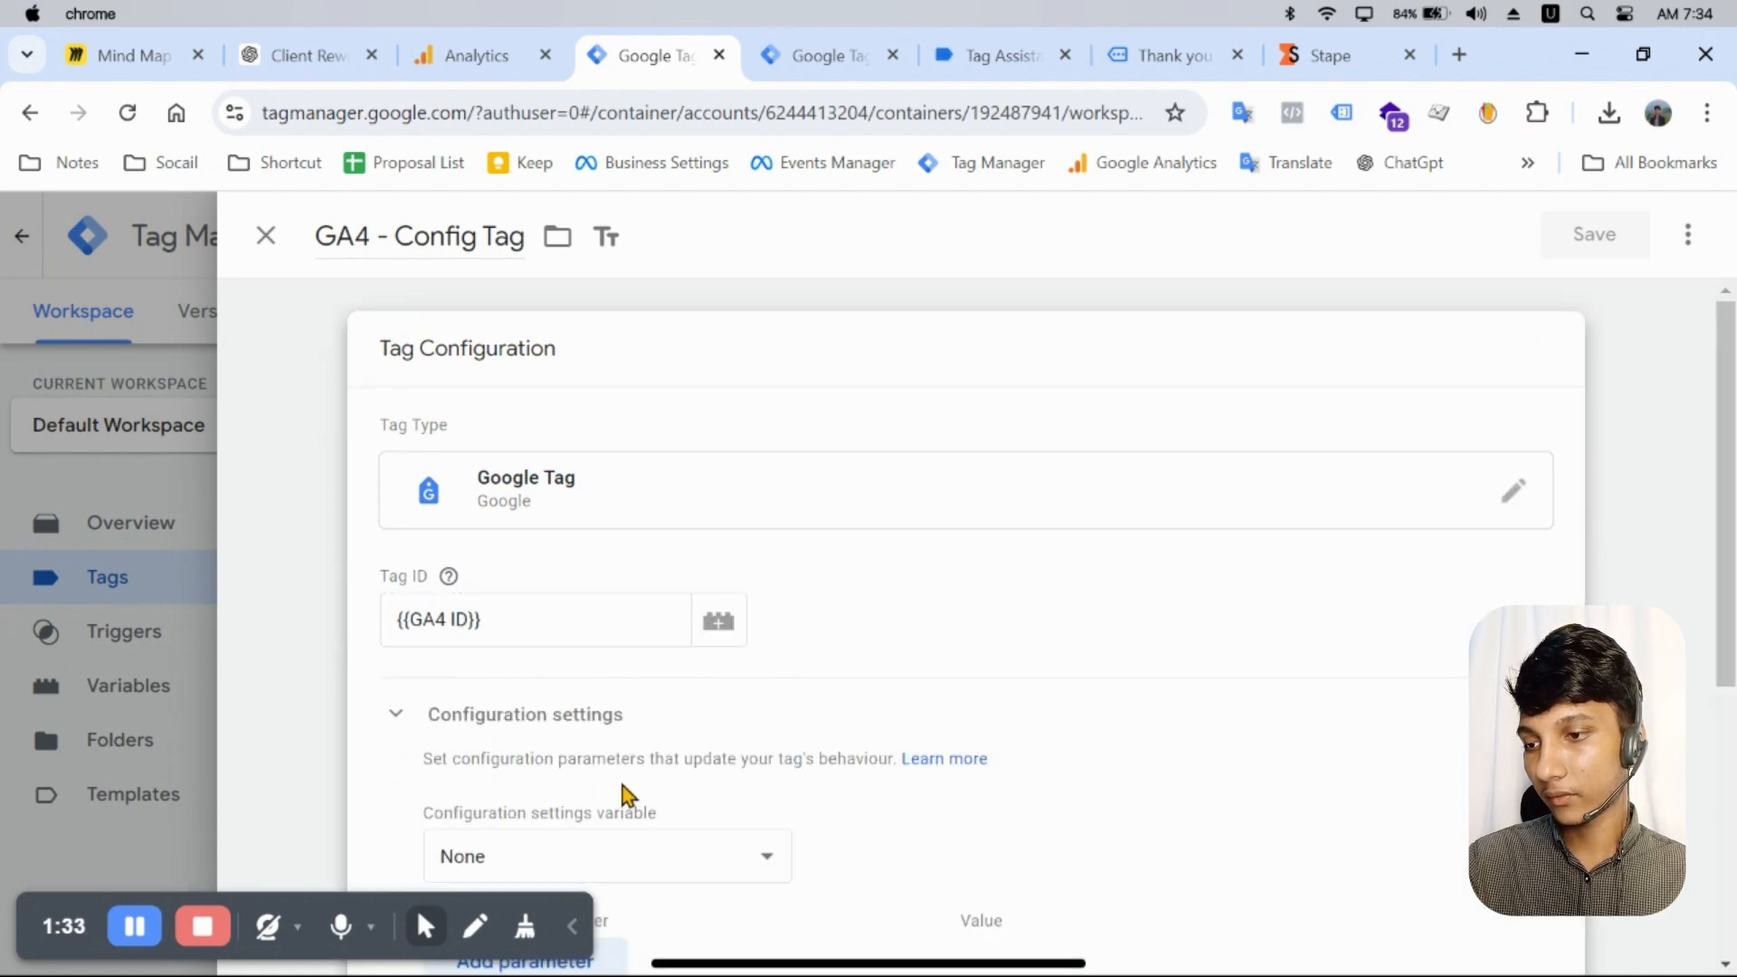
scroll(621, 791, down, 5)
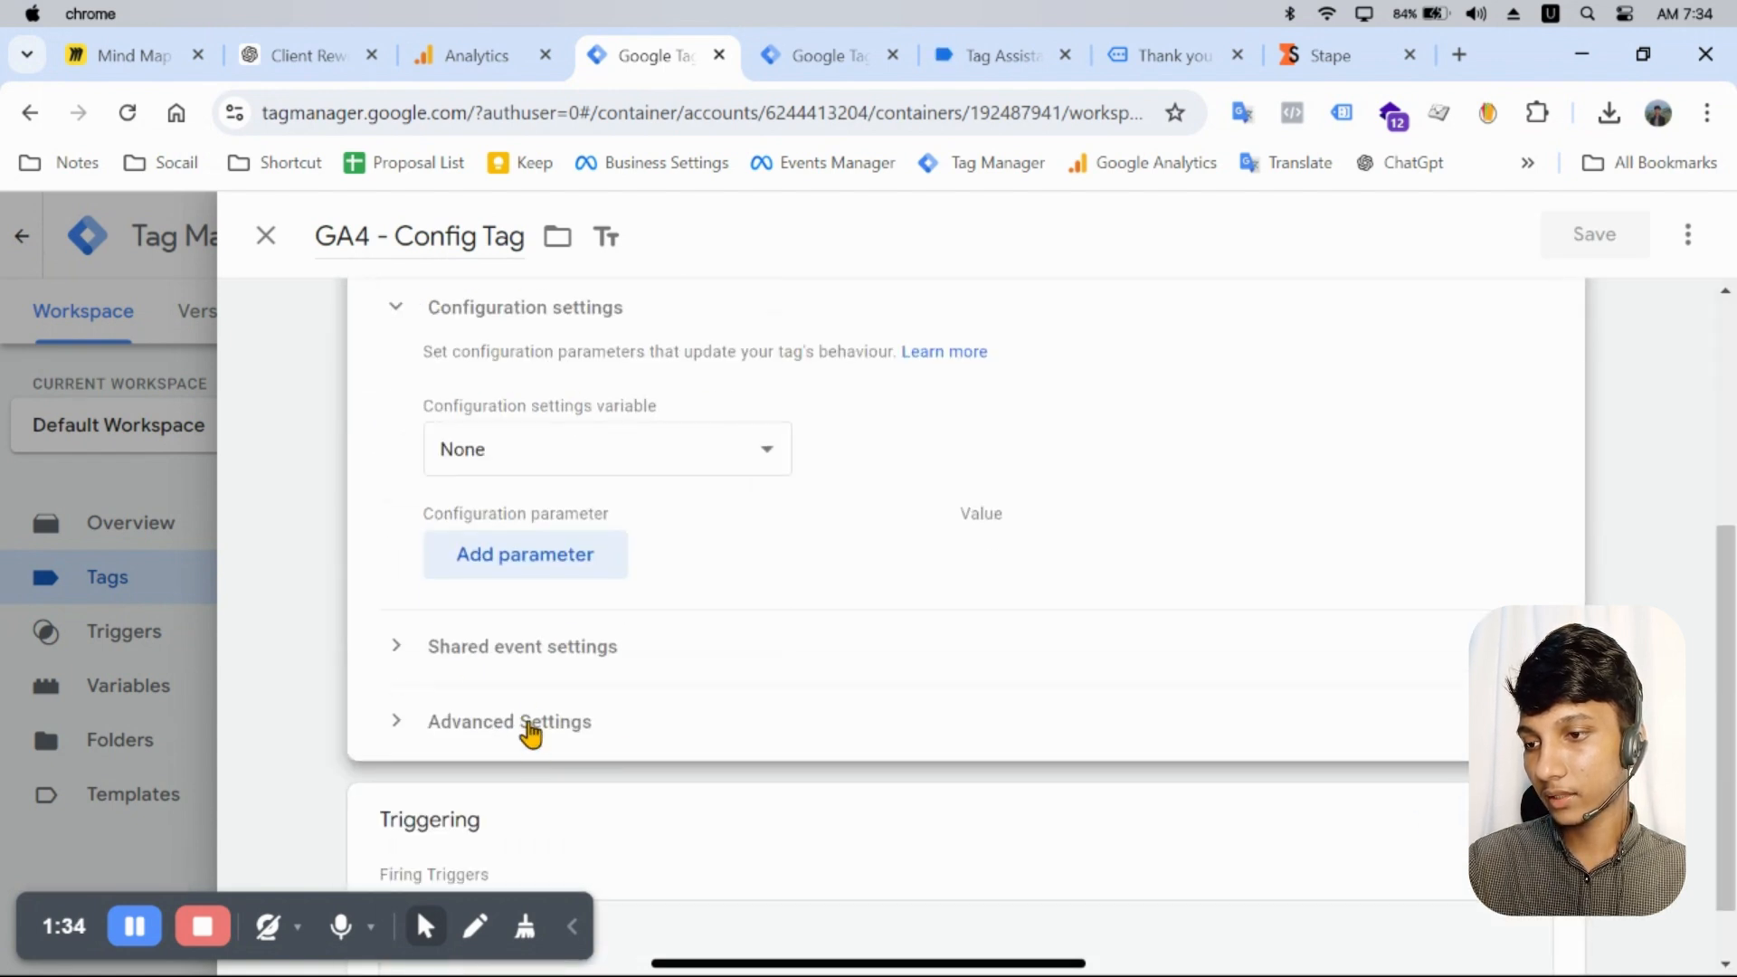
click(567, 567)
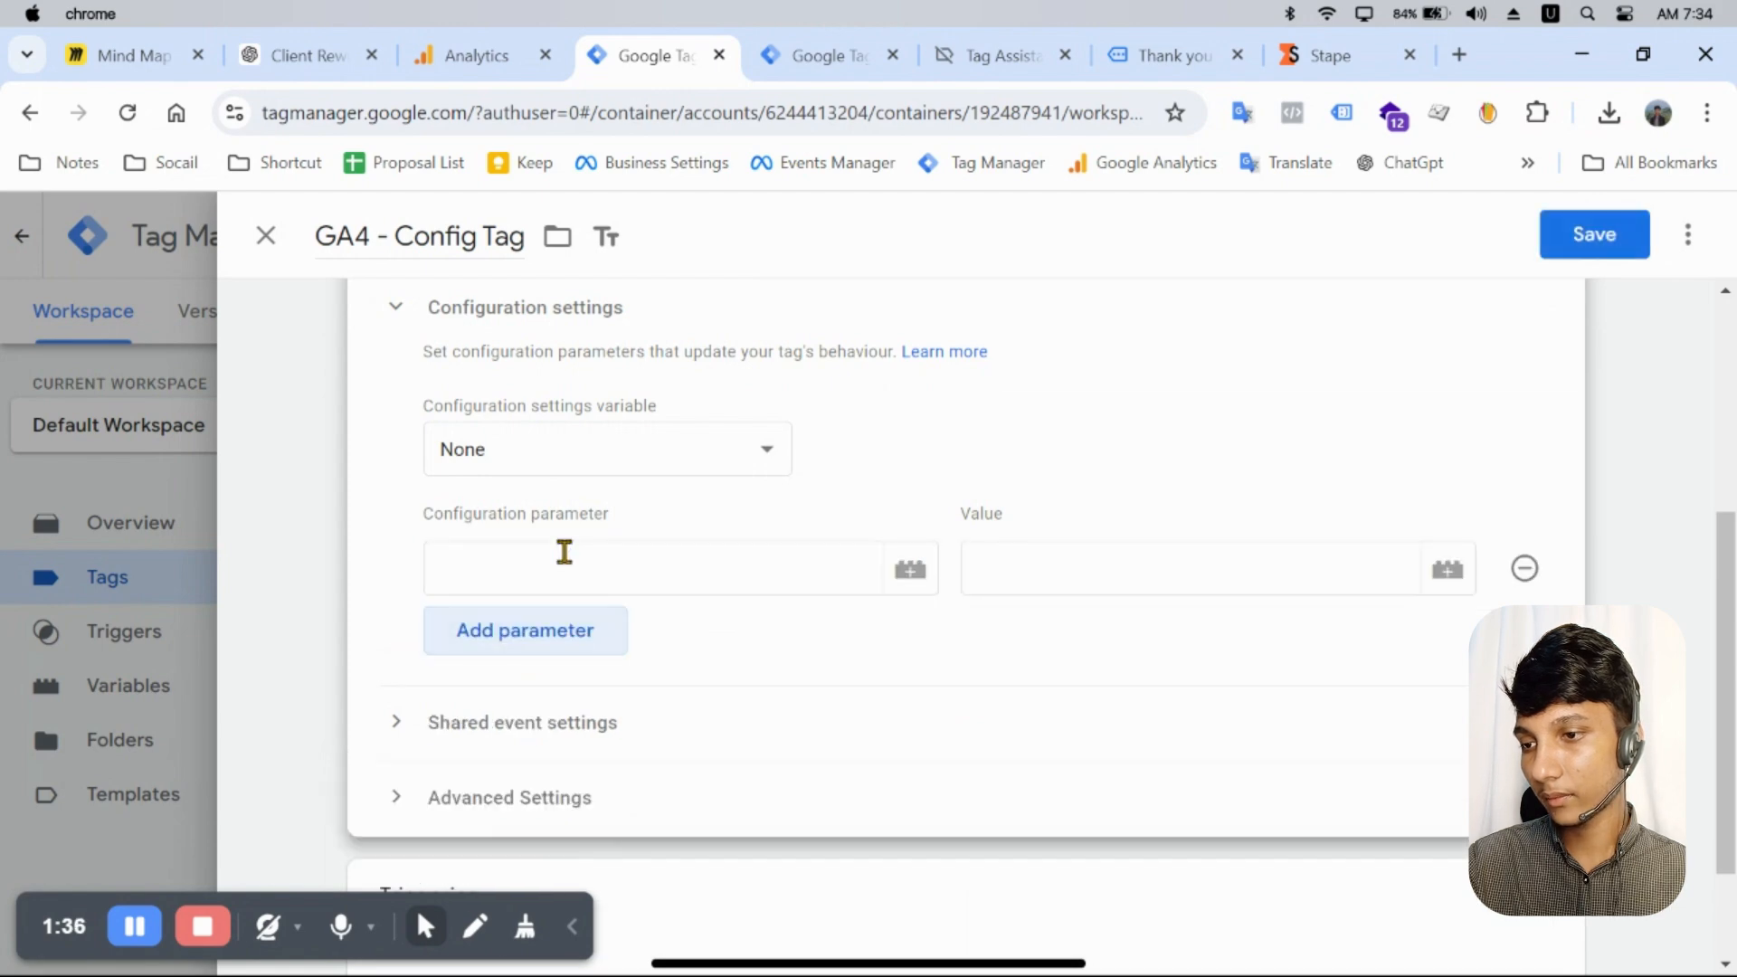
click(647, 574)
text(ser)
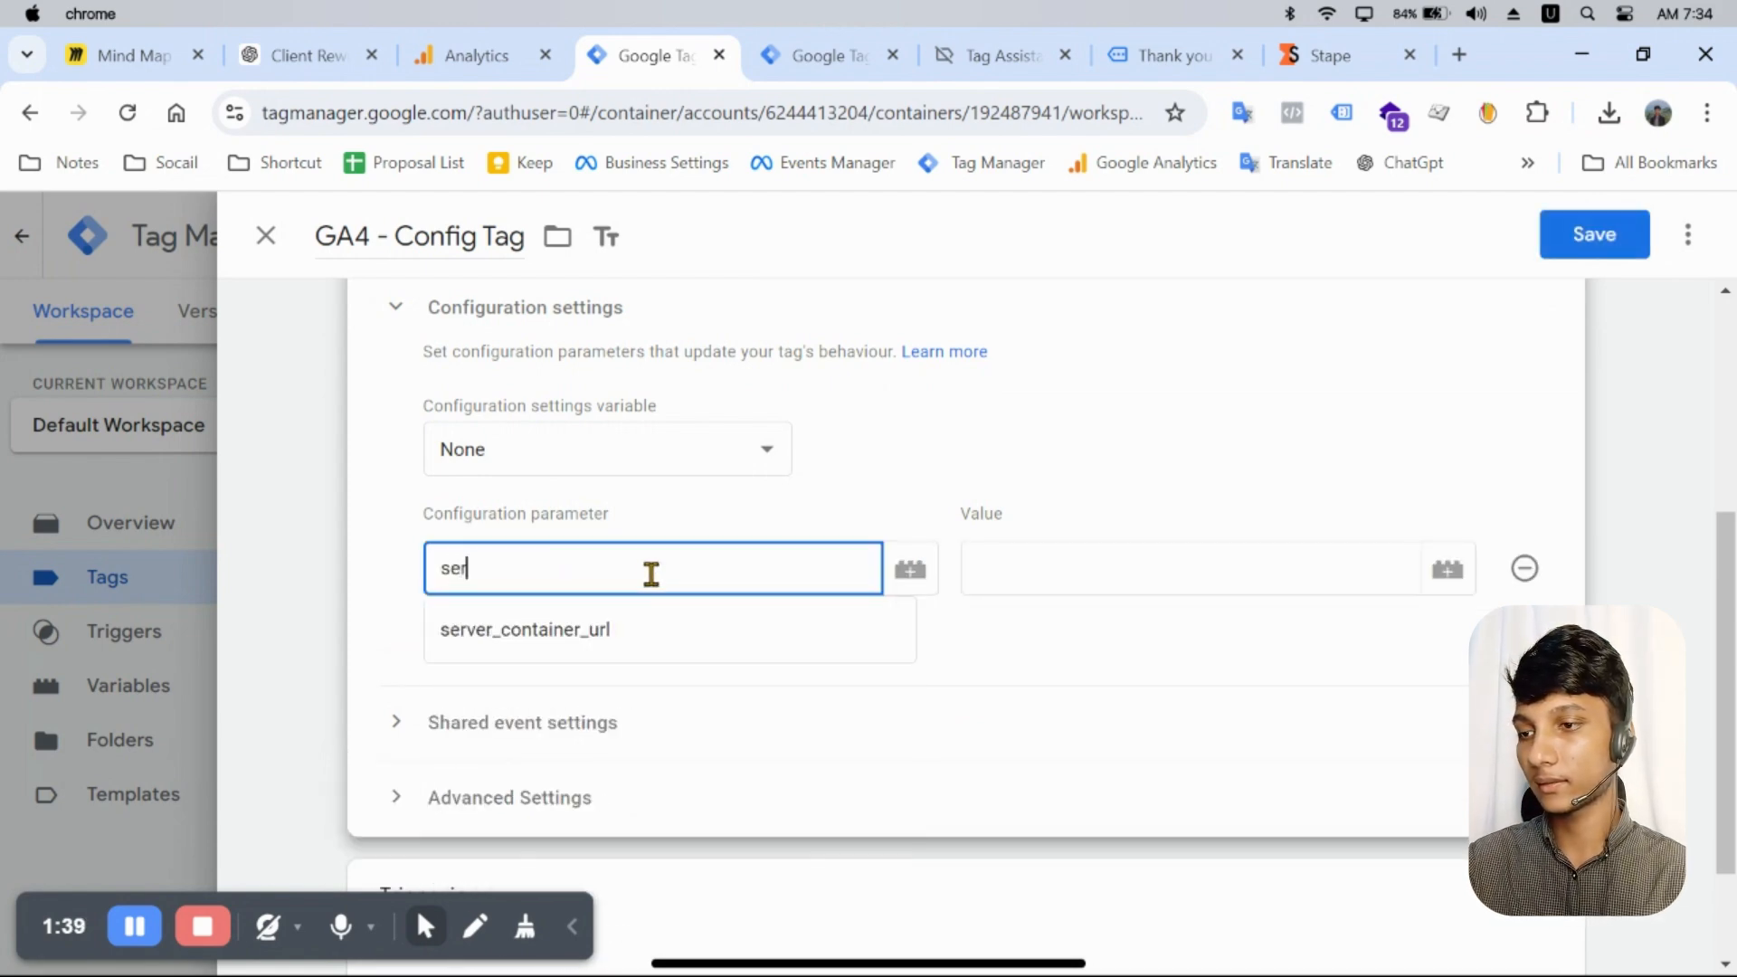
click(652, 624)
click(1079, 553)
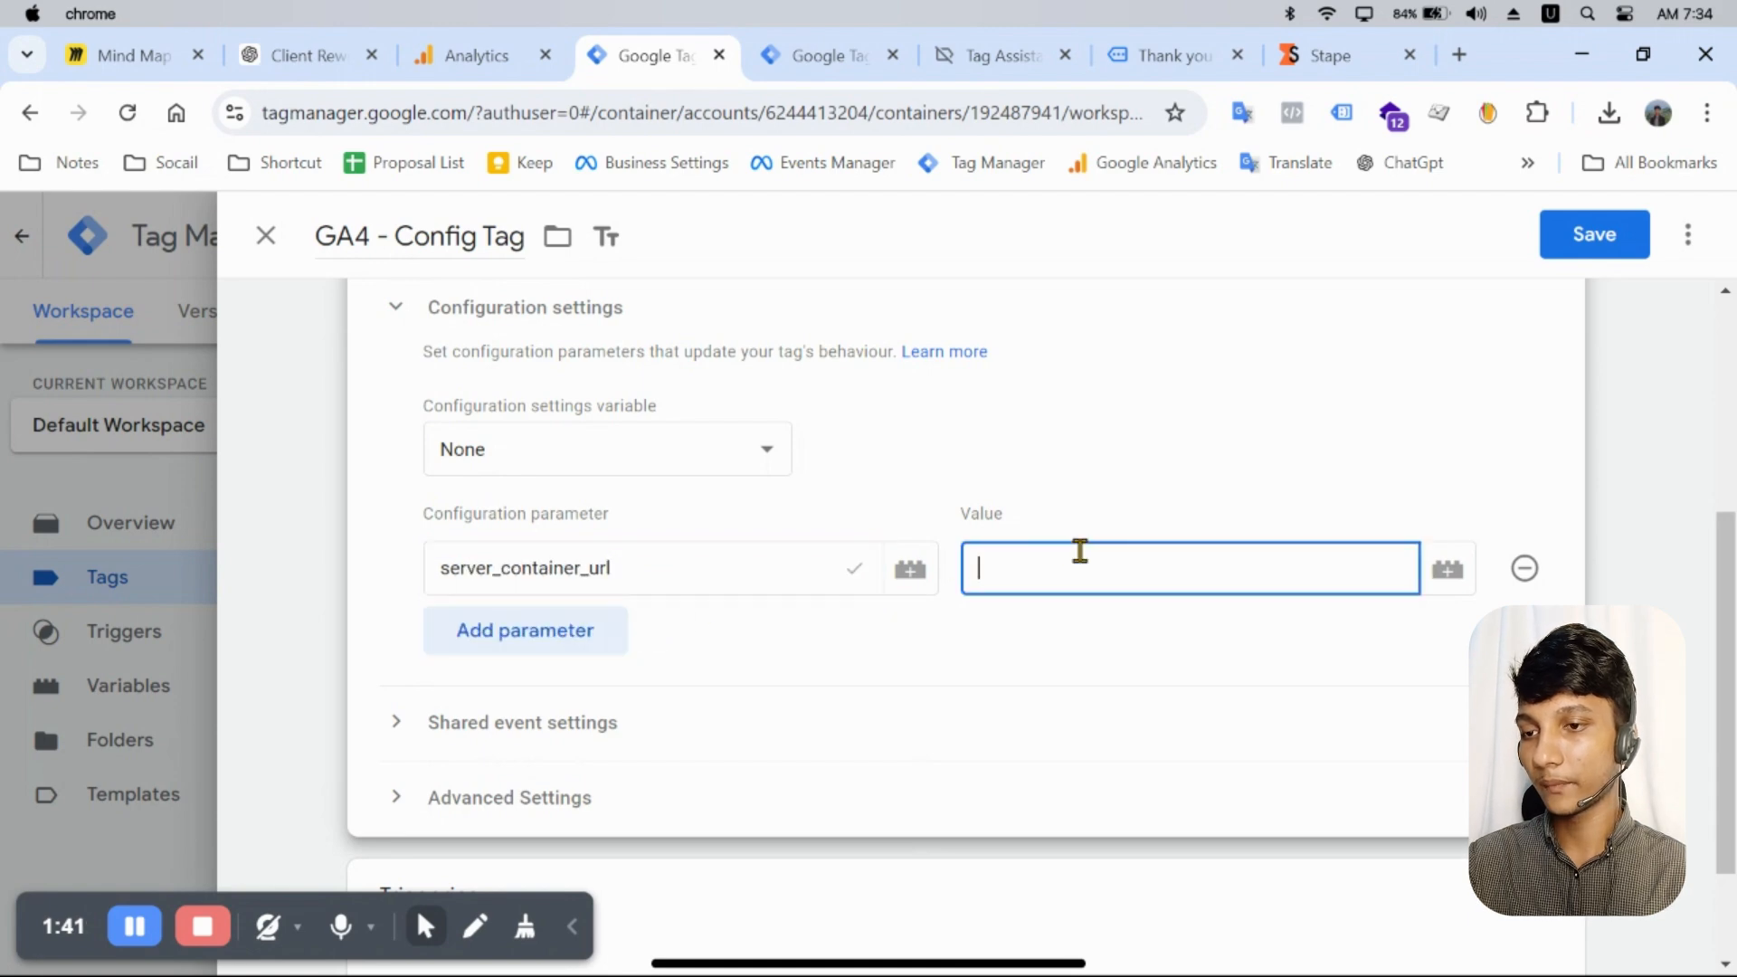
click(1353, 57)
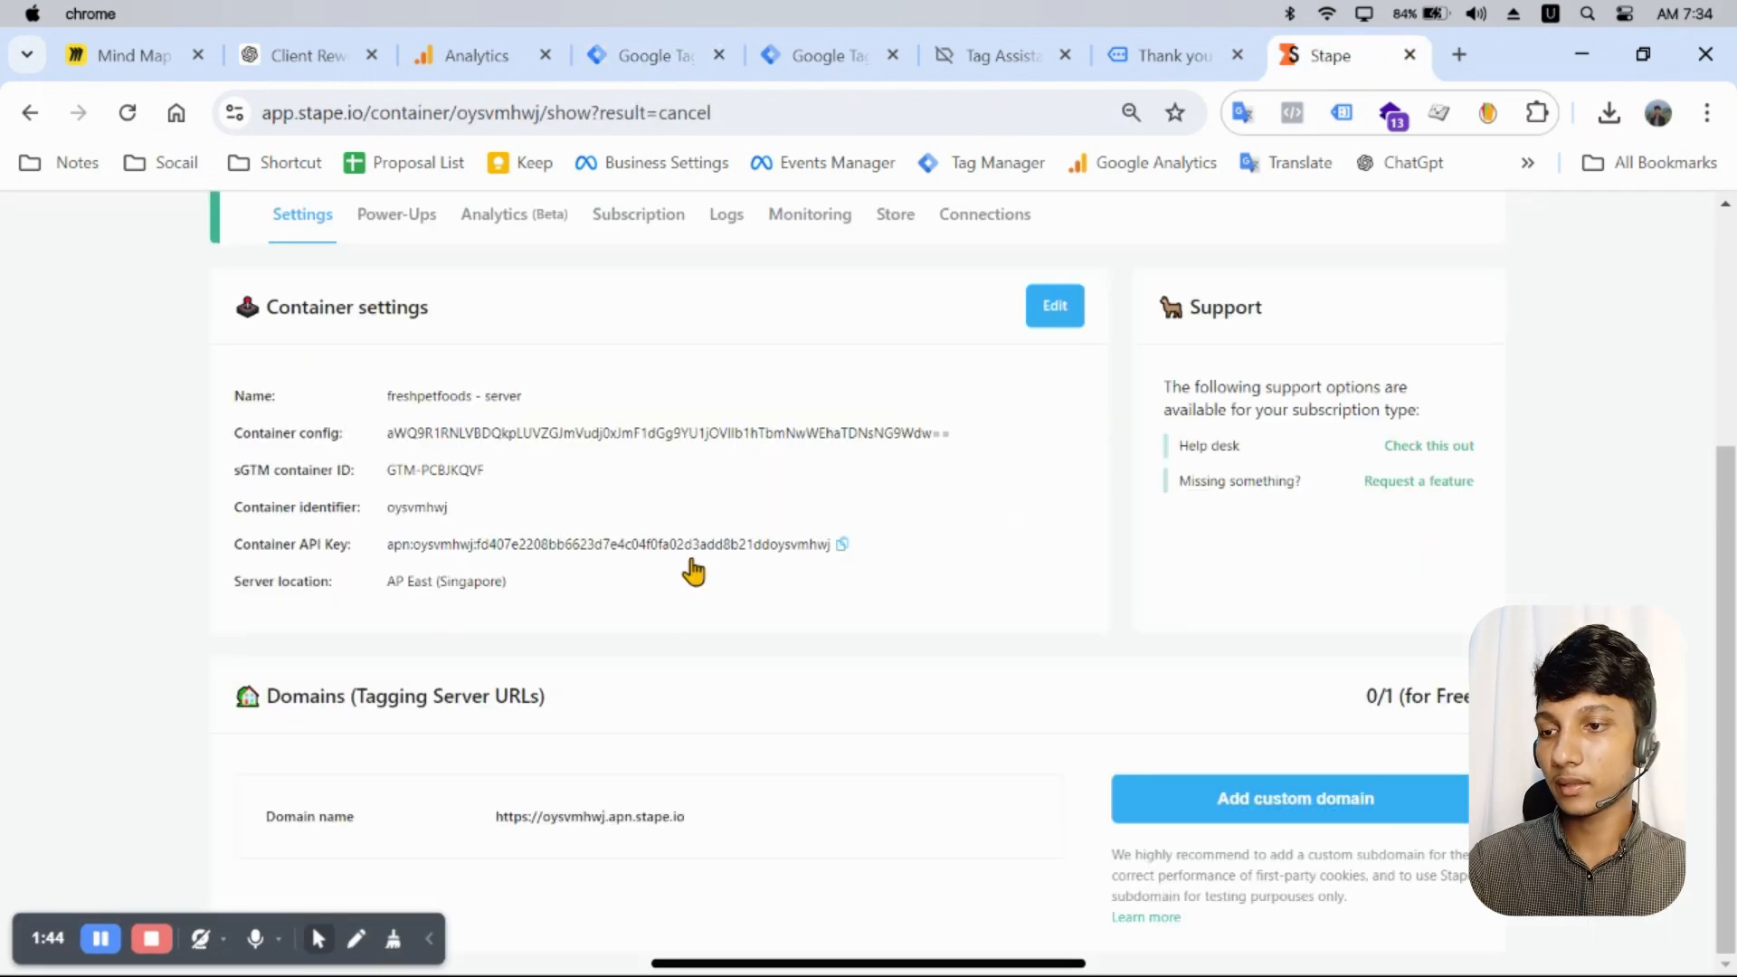
click(689, 818)
click(629, 71)
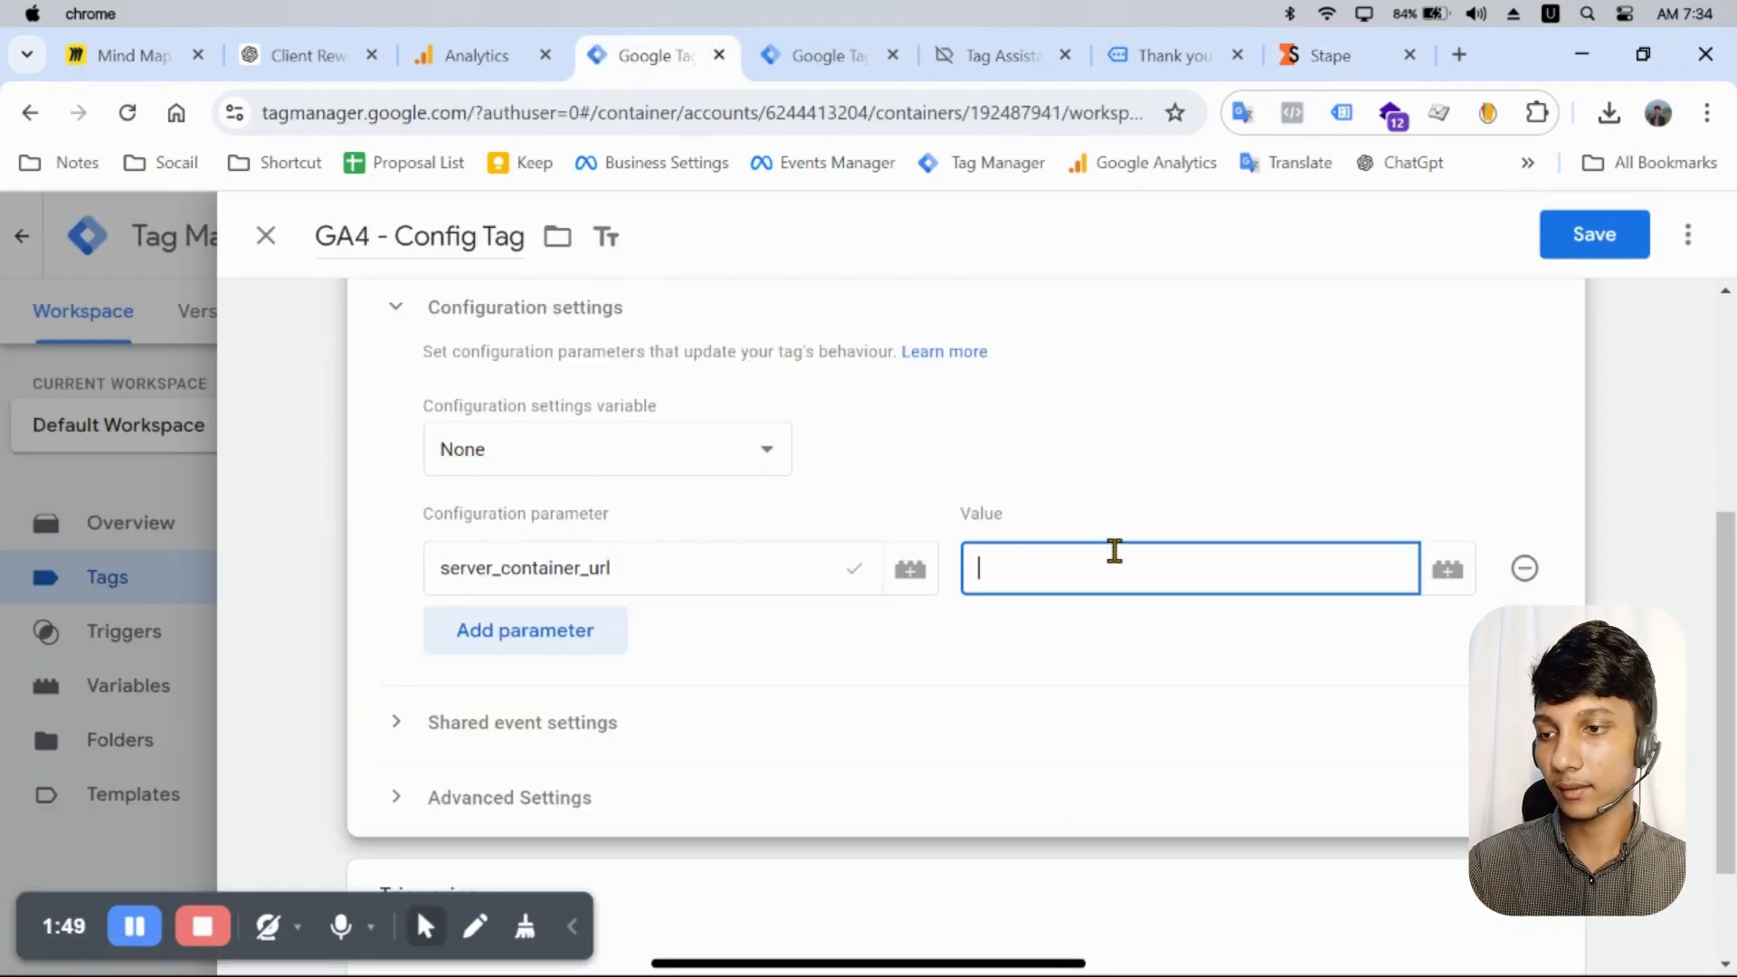
key(super+v)
click(709, 534)
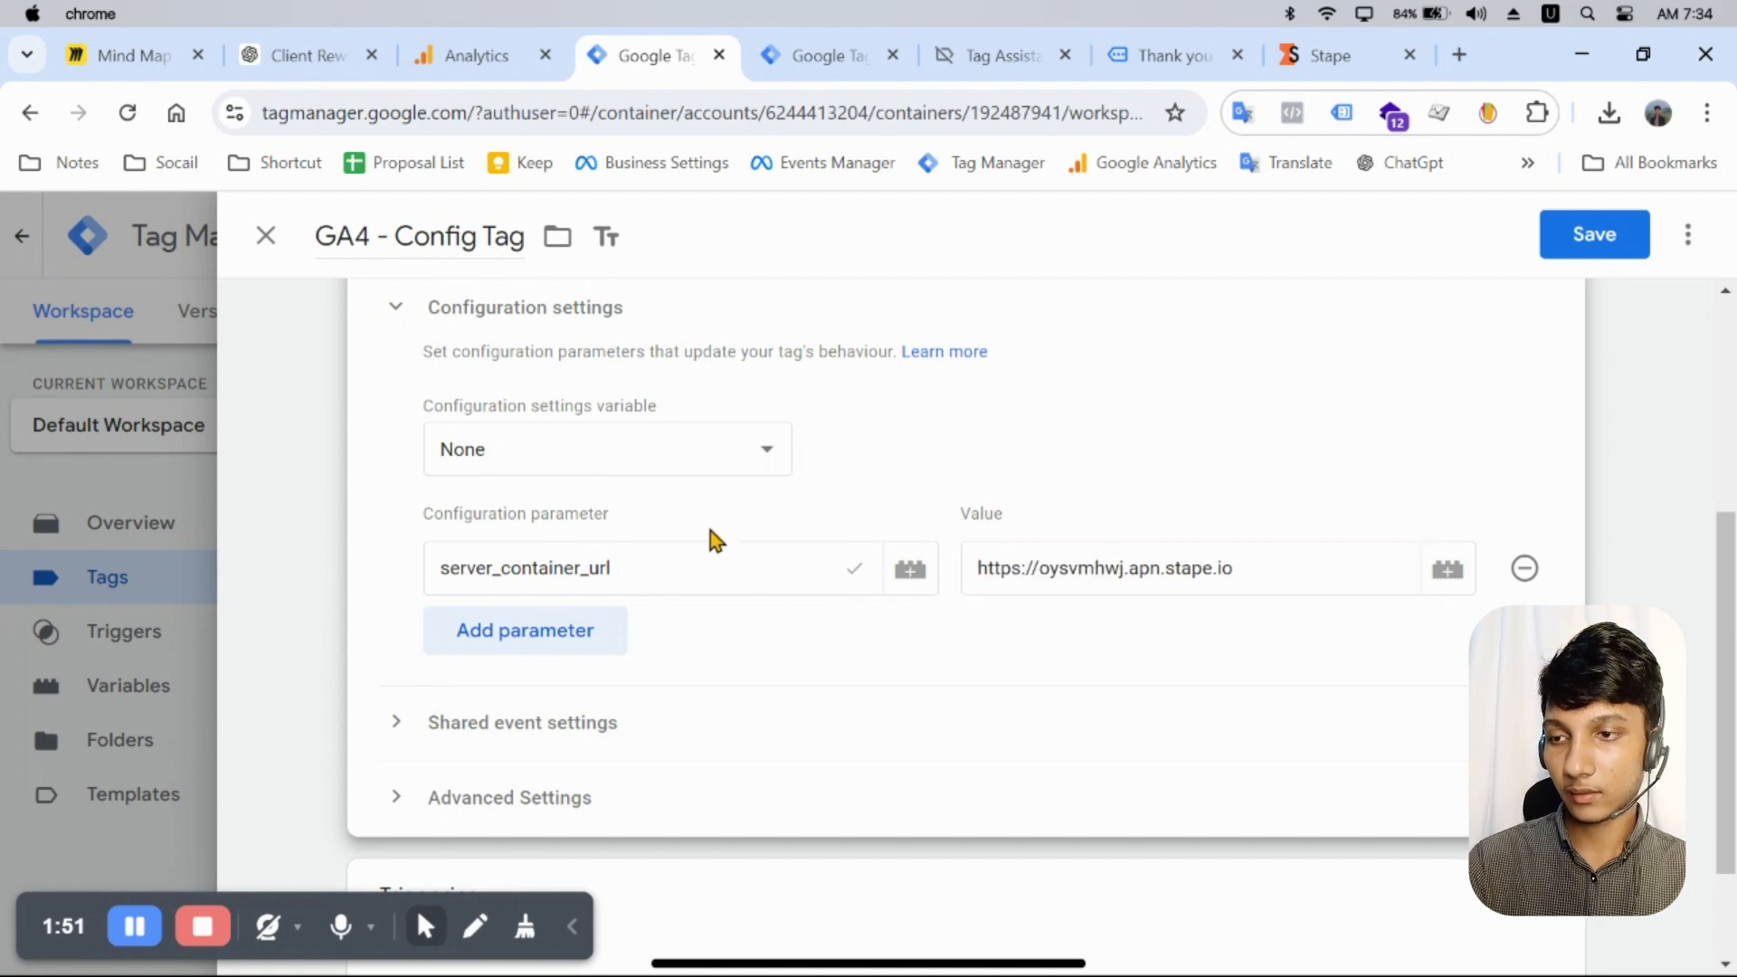
Step: Add a send_page_view configuration parameter, fill in its value and save the GA4 - Config Tag
click(608, 638)
text(send)
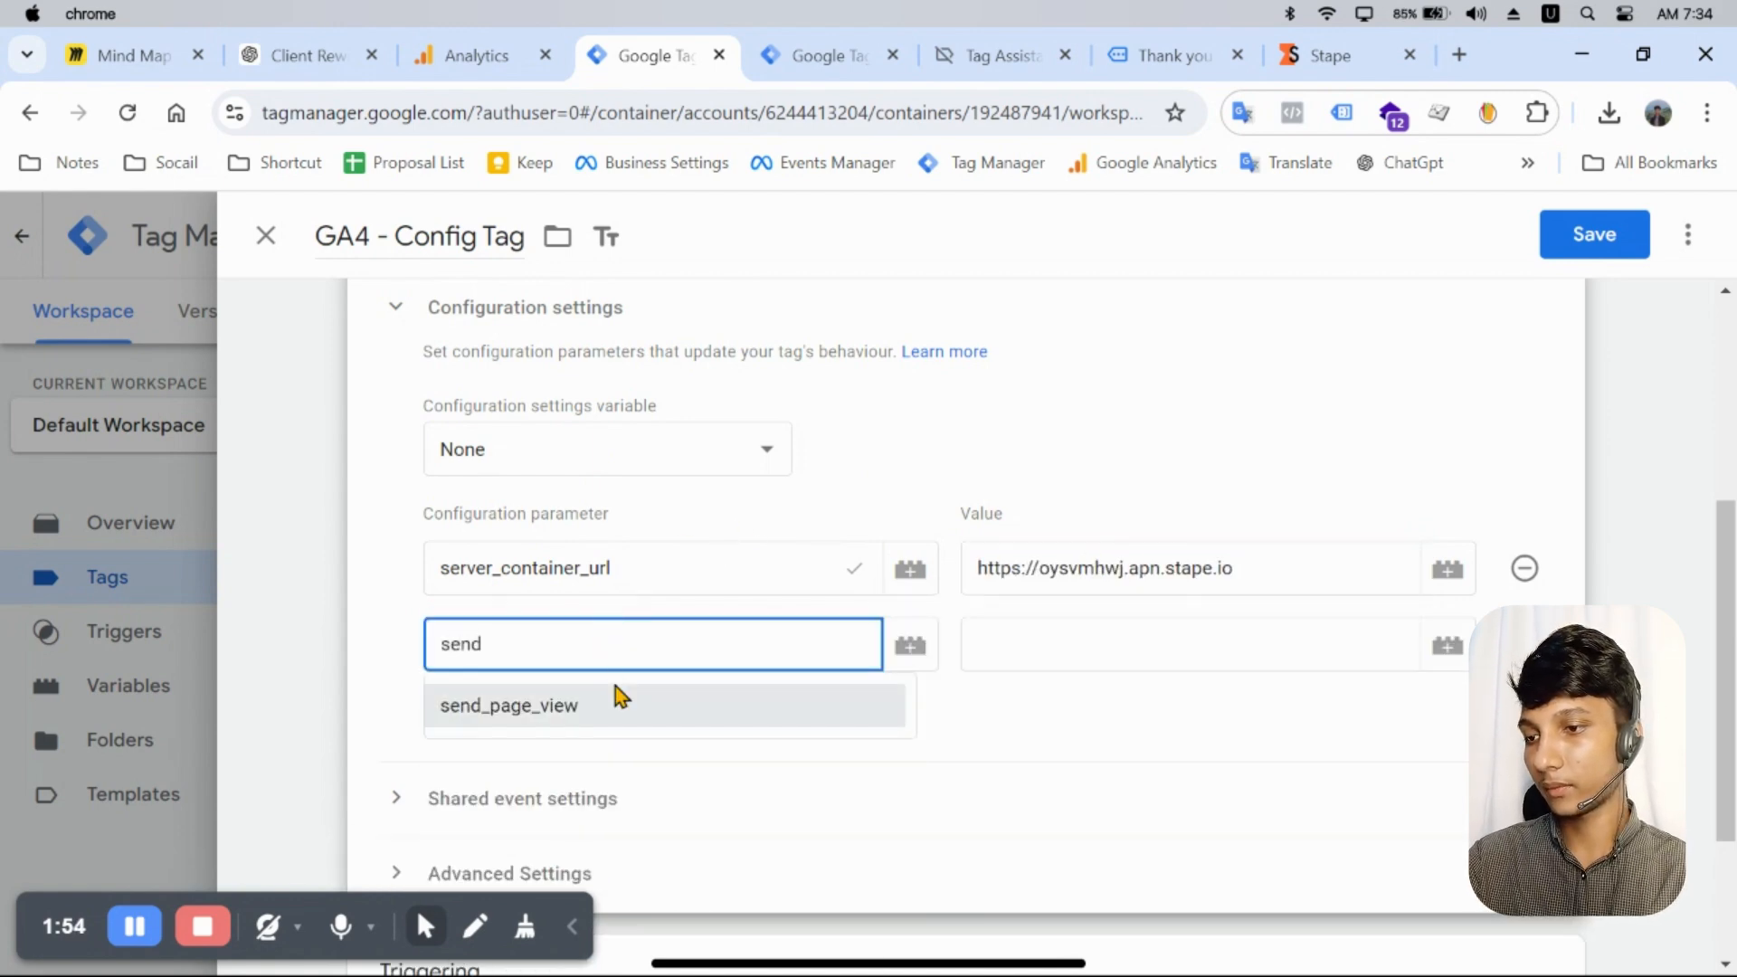
click(615, 697)
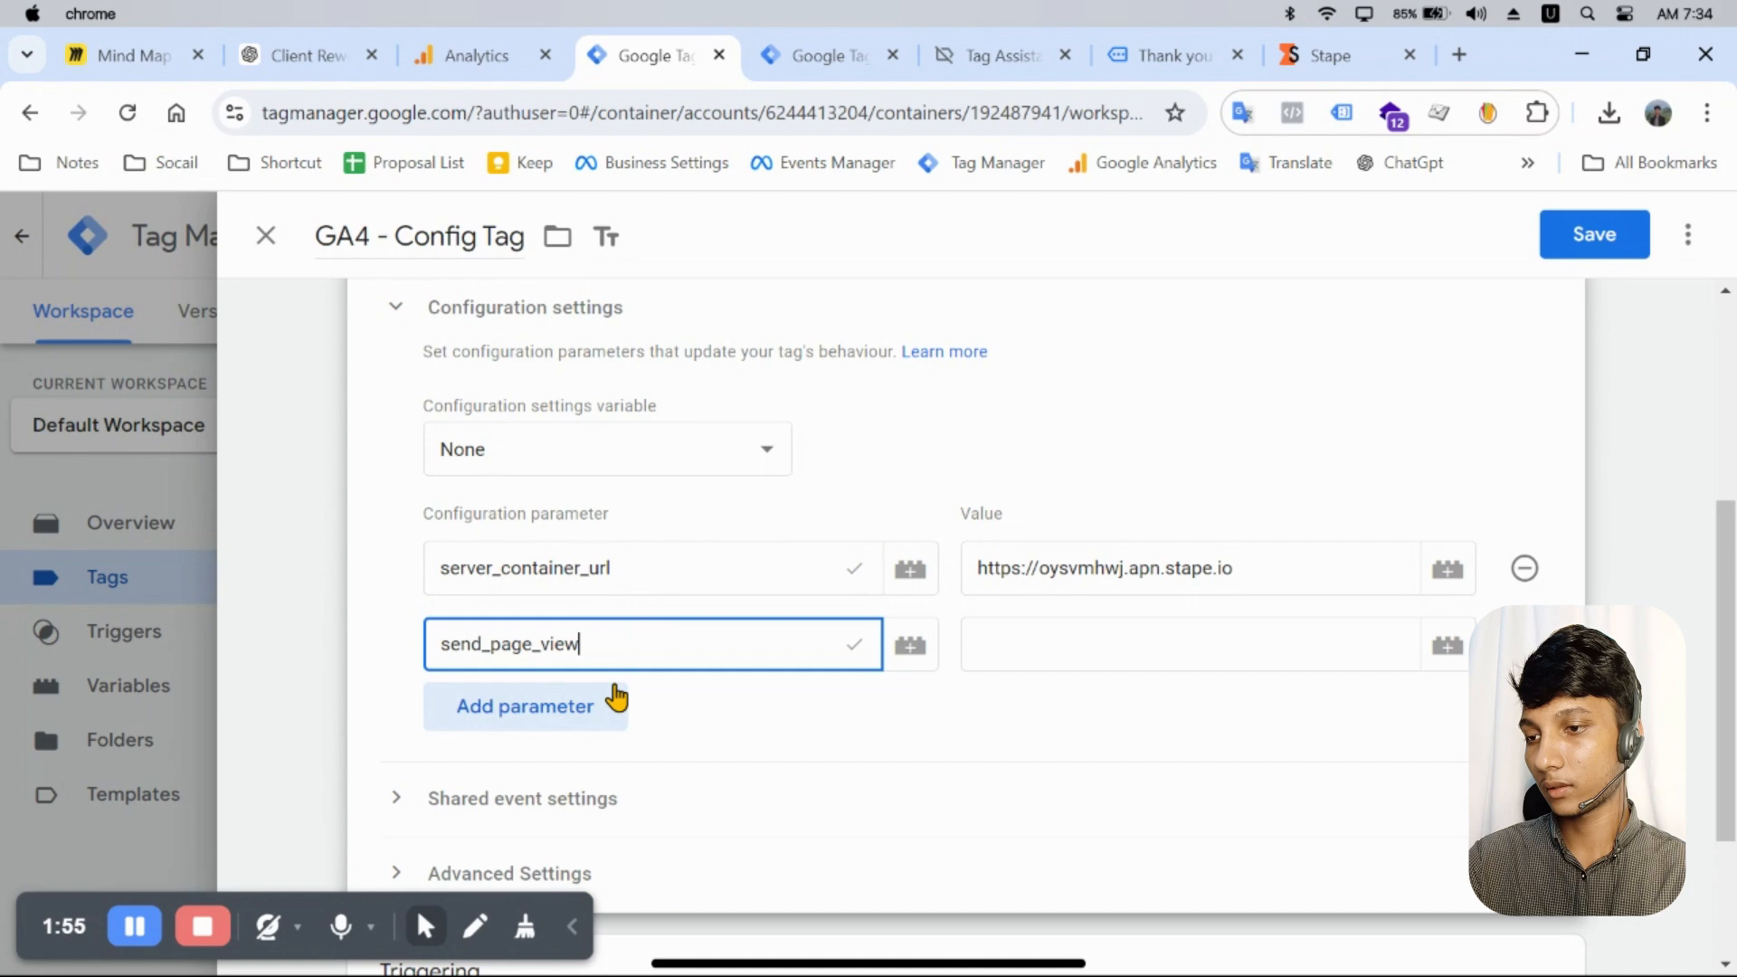
click(1146, 627)
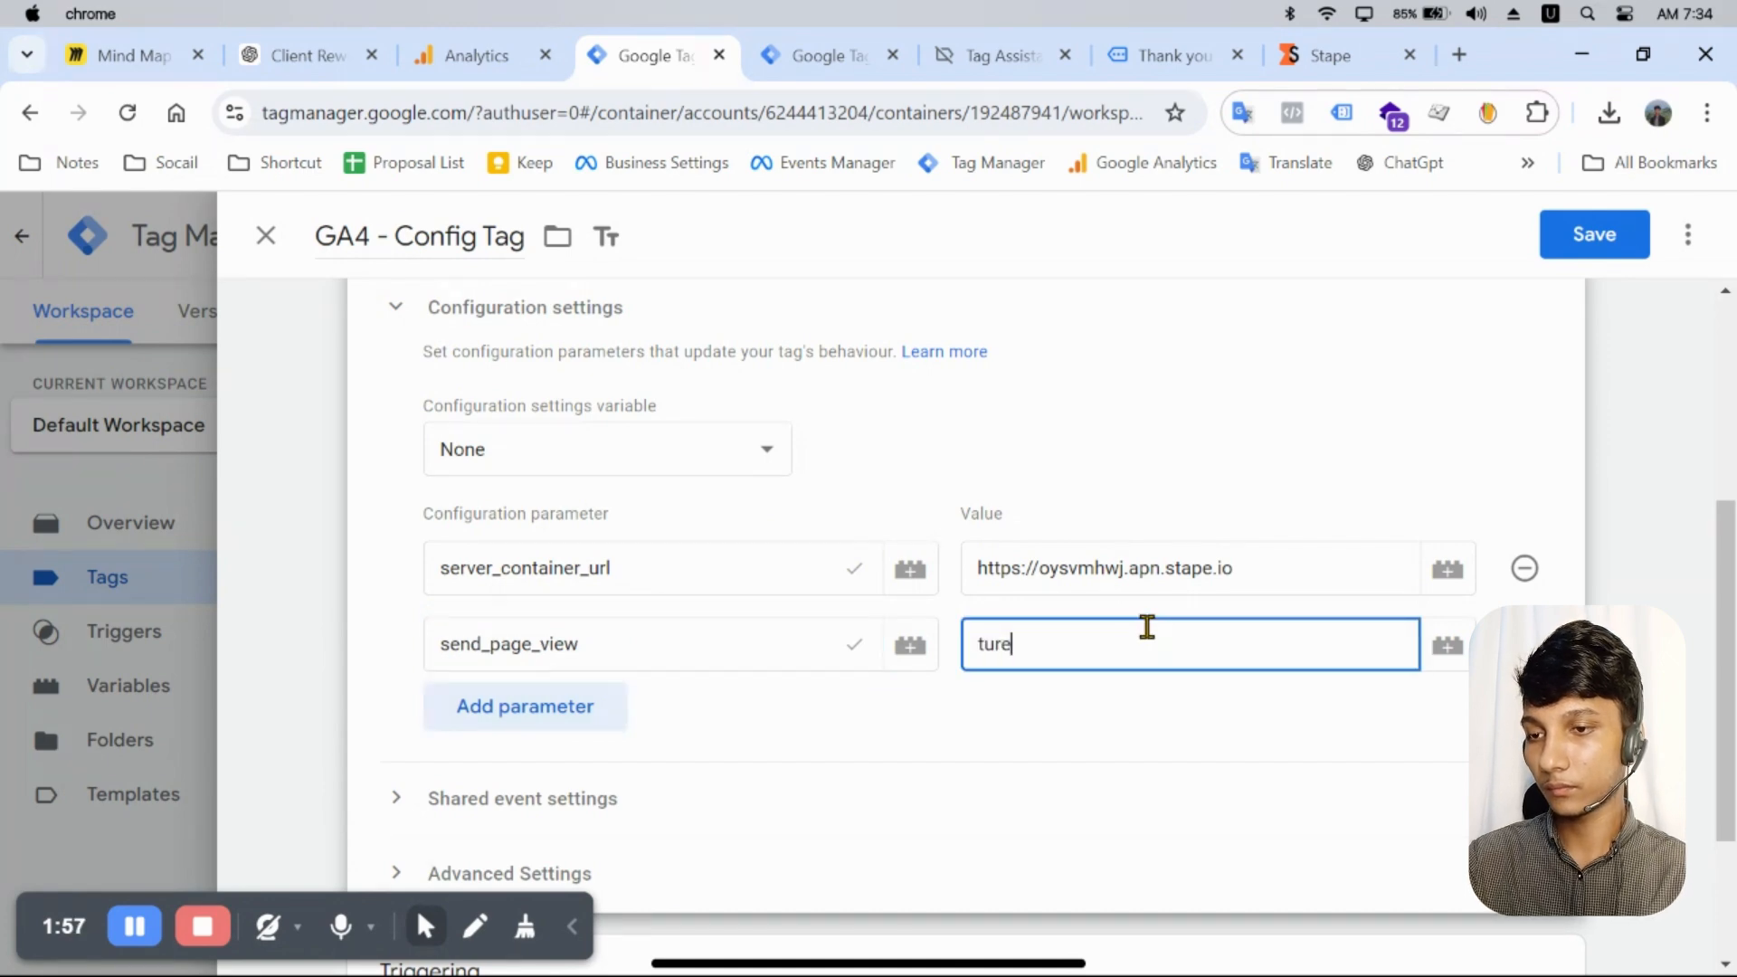
scroll(1520, 398, down, 2)
click(1619, 233)
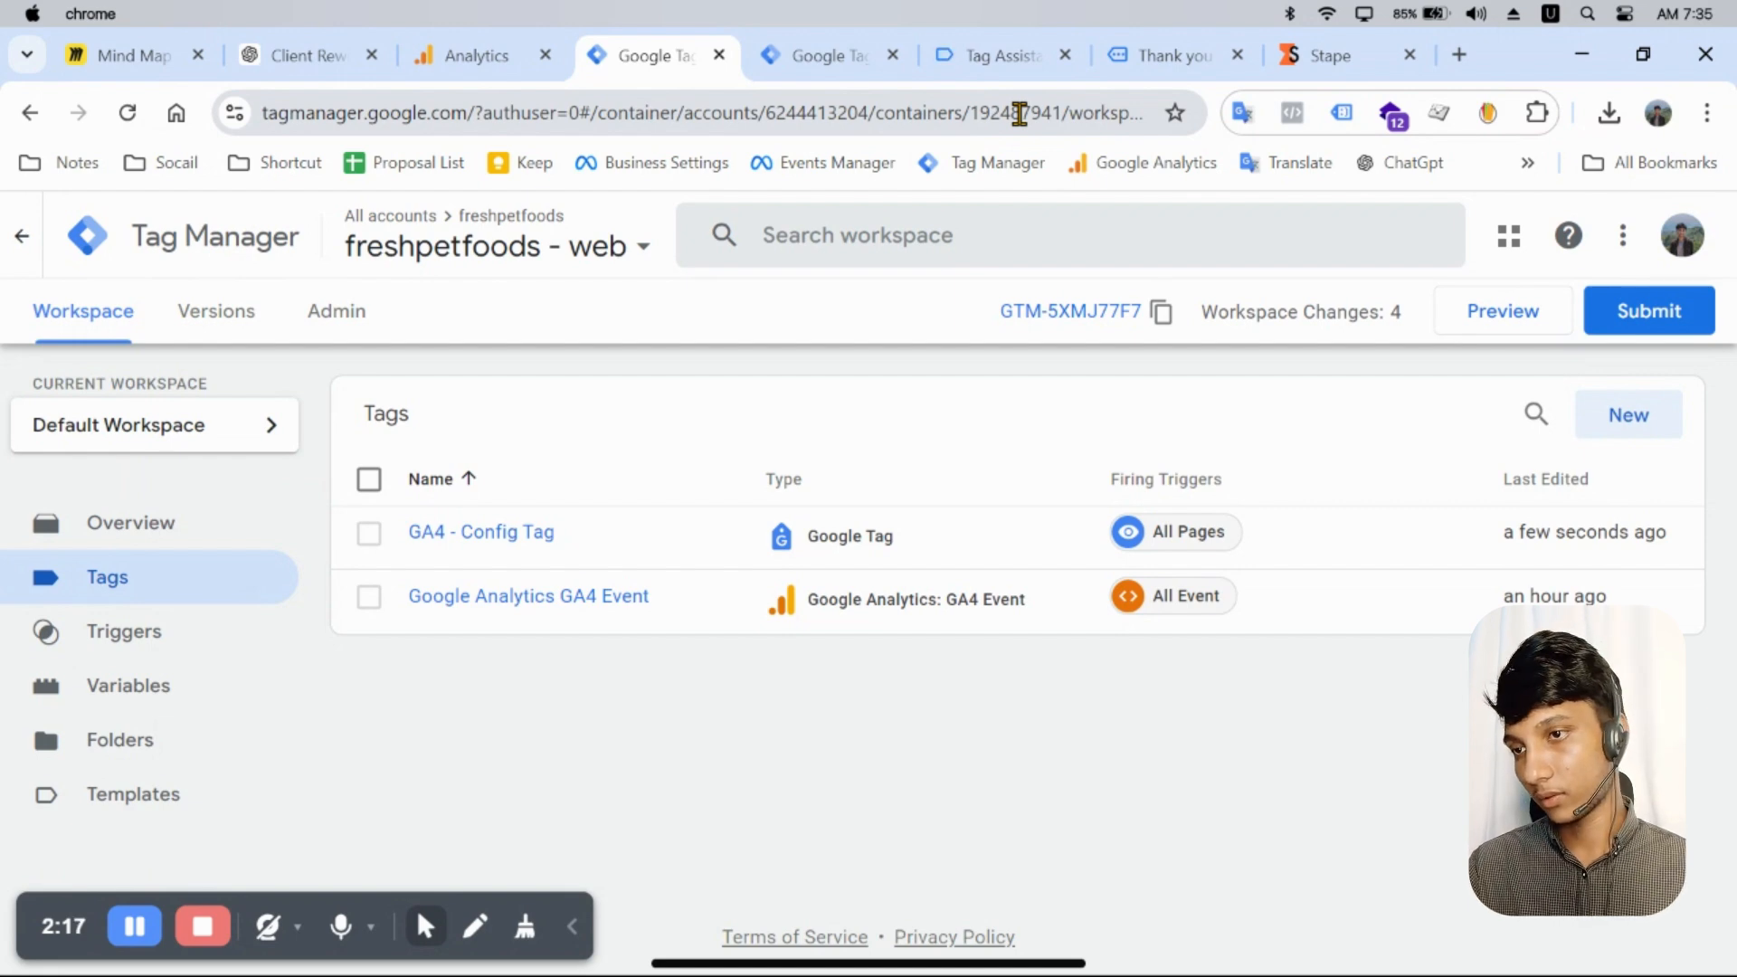
Step: Start a preview of the freshpetfoods - web container and open the workspace of the freshpetfoods - server container
click(1504, 316)
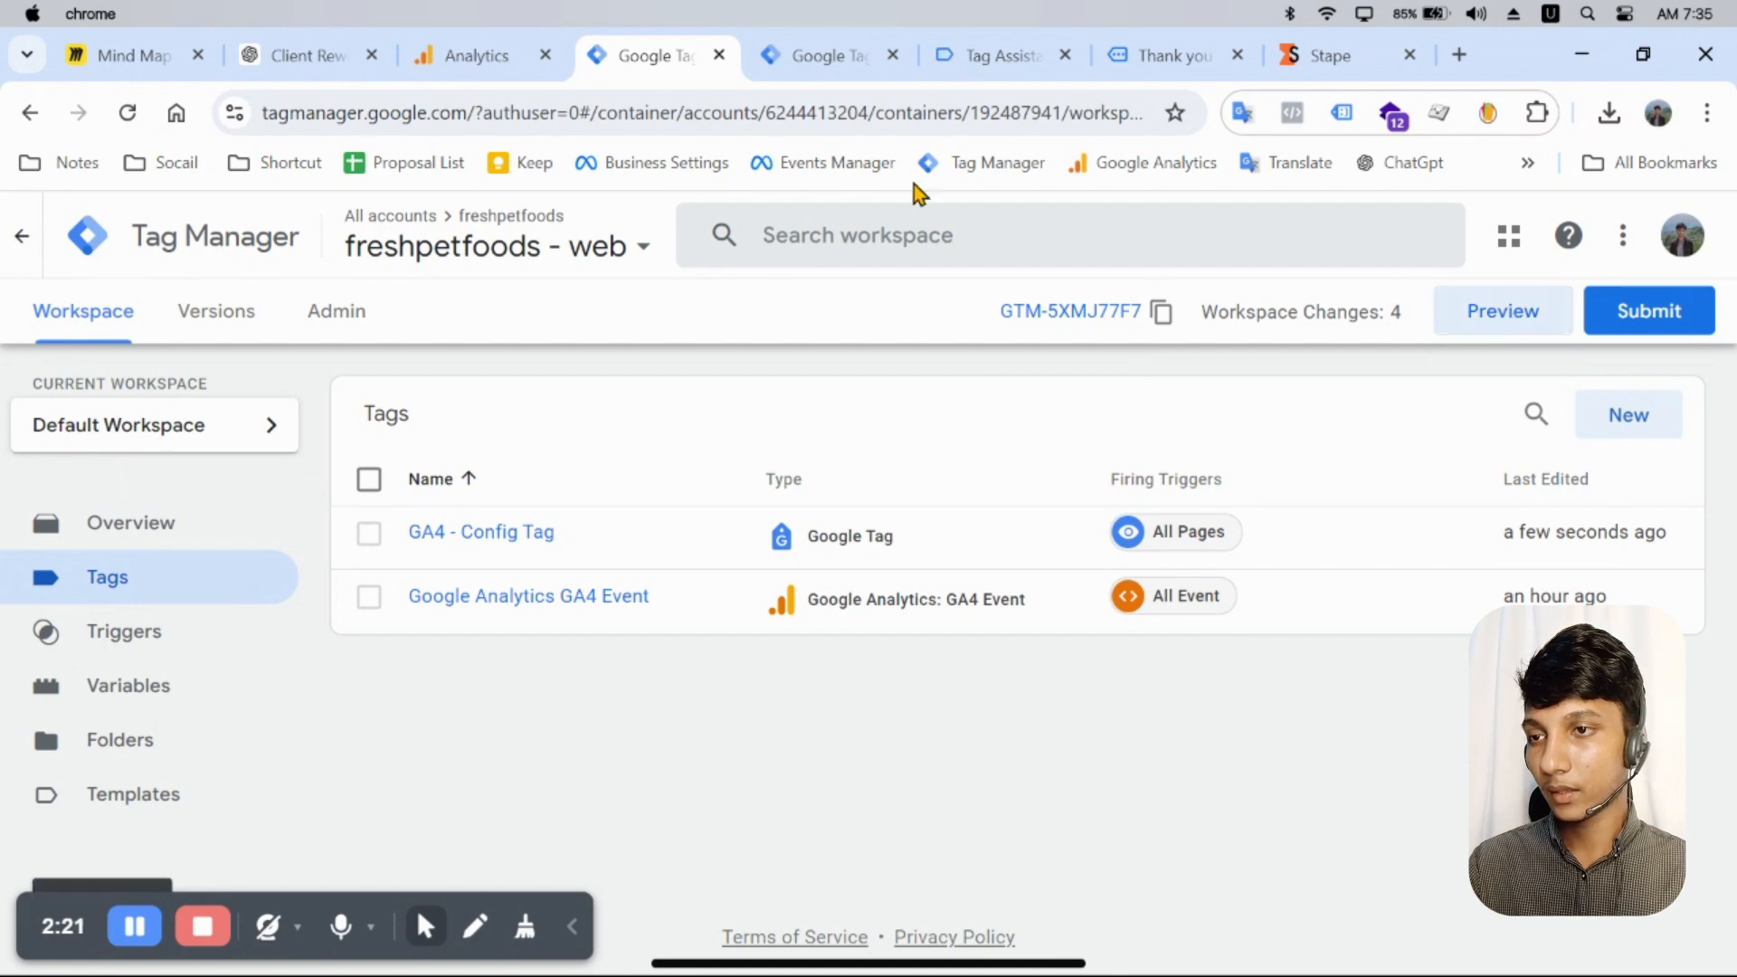
click(819, 63)
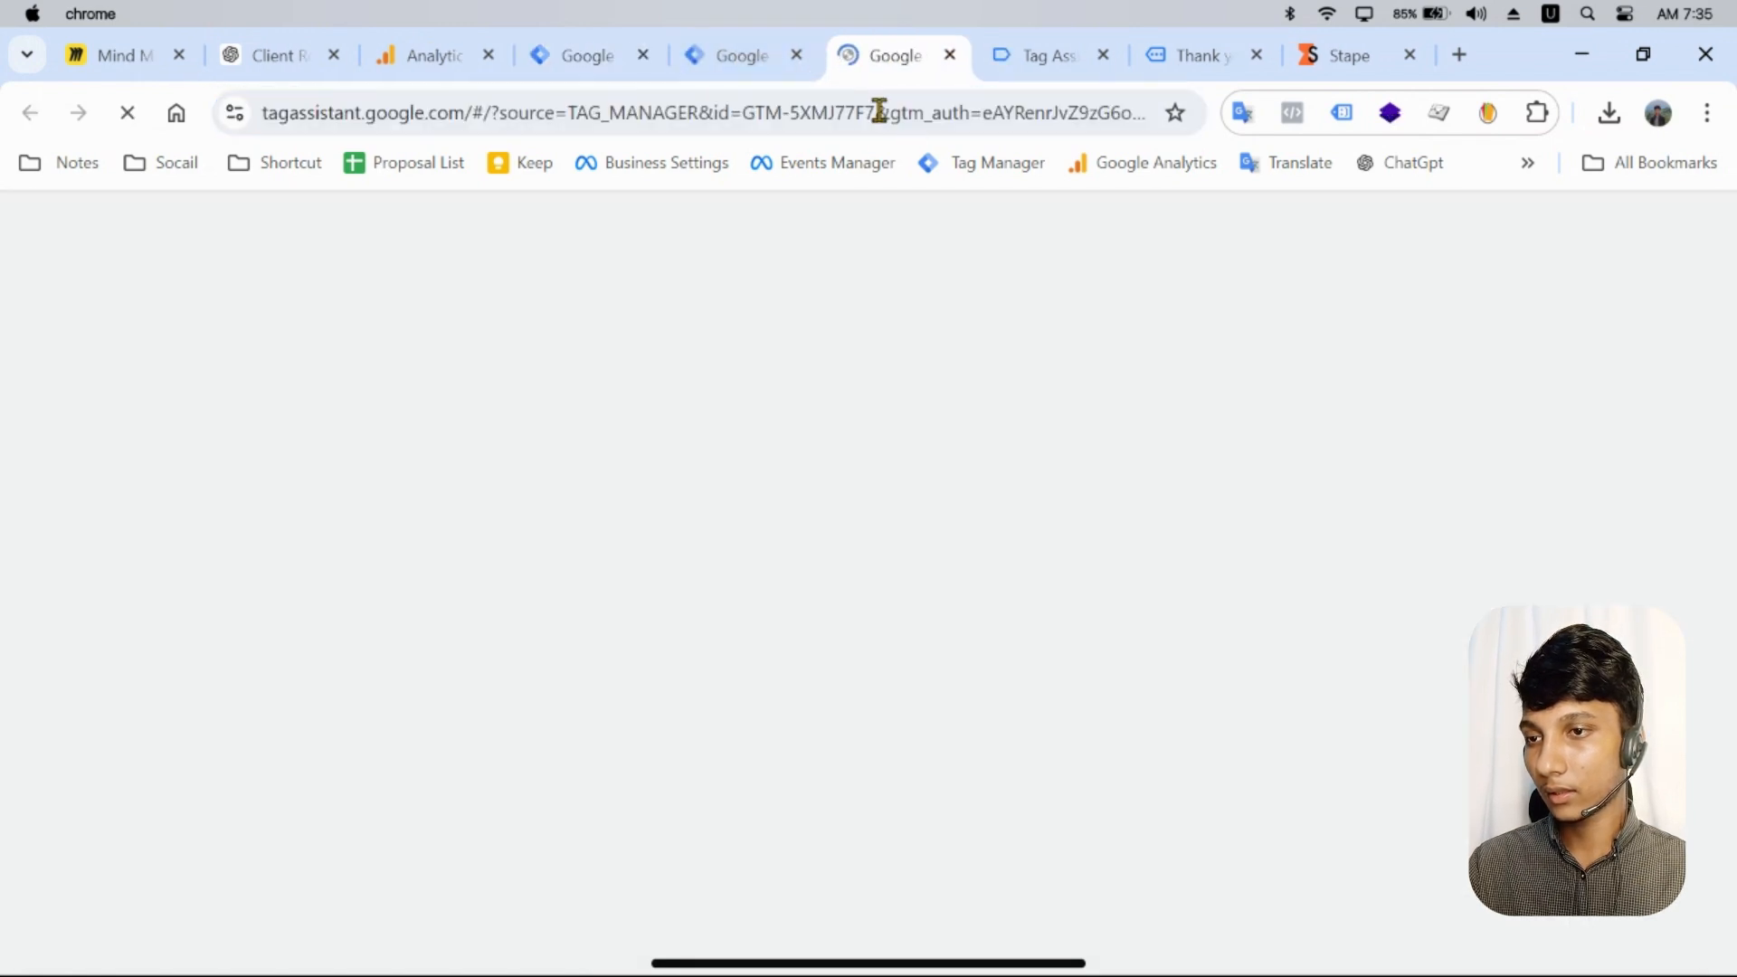
click(731, 63)
click(585, 62)
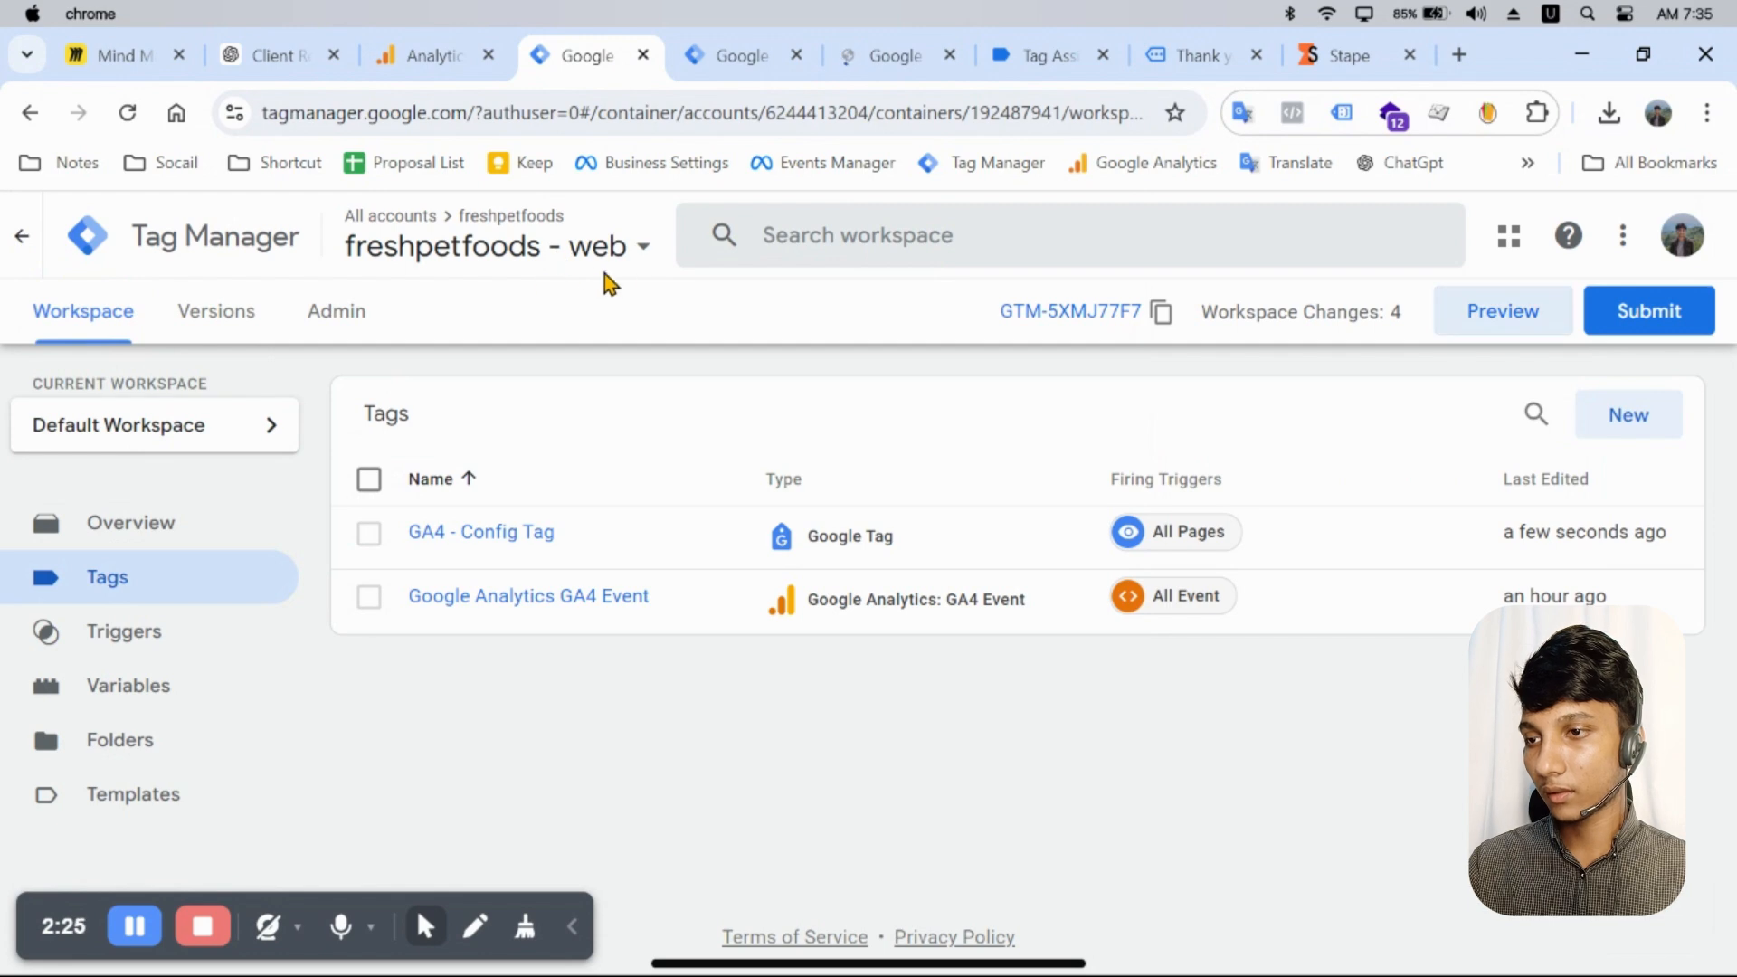
click(586, 224)
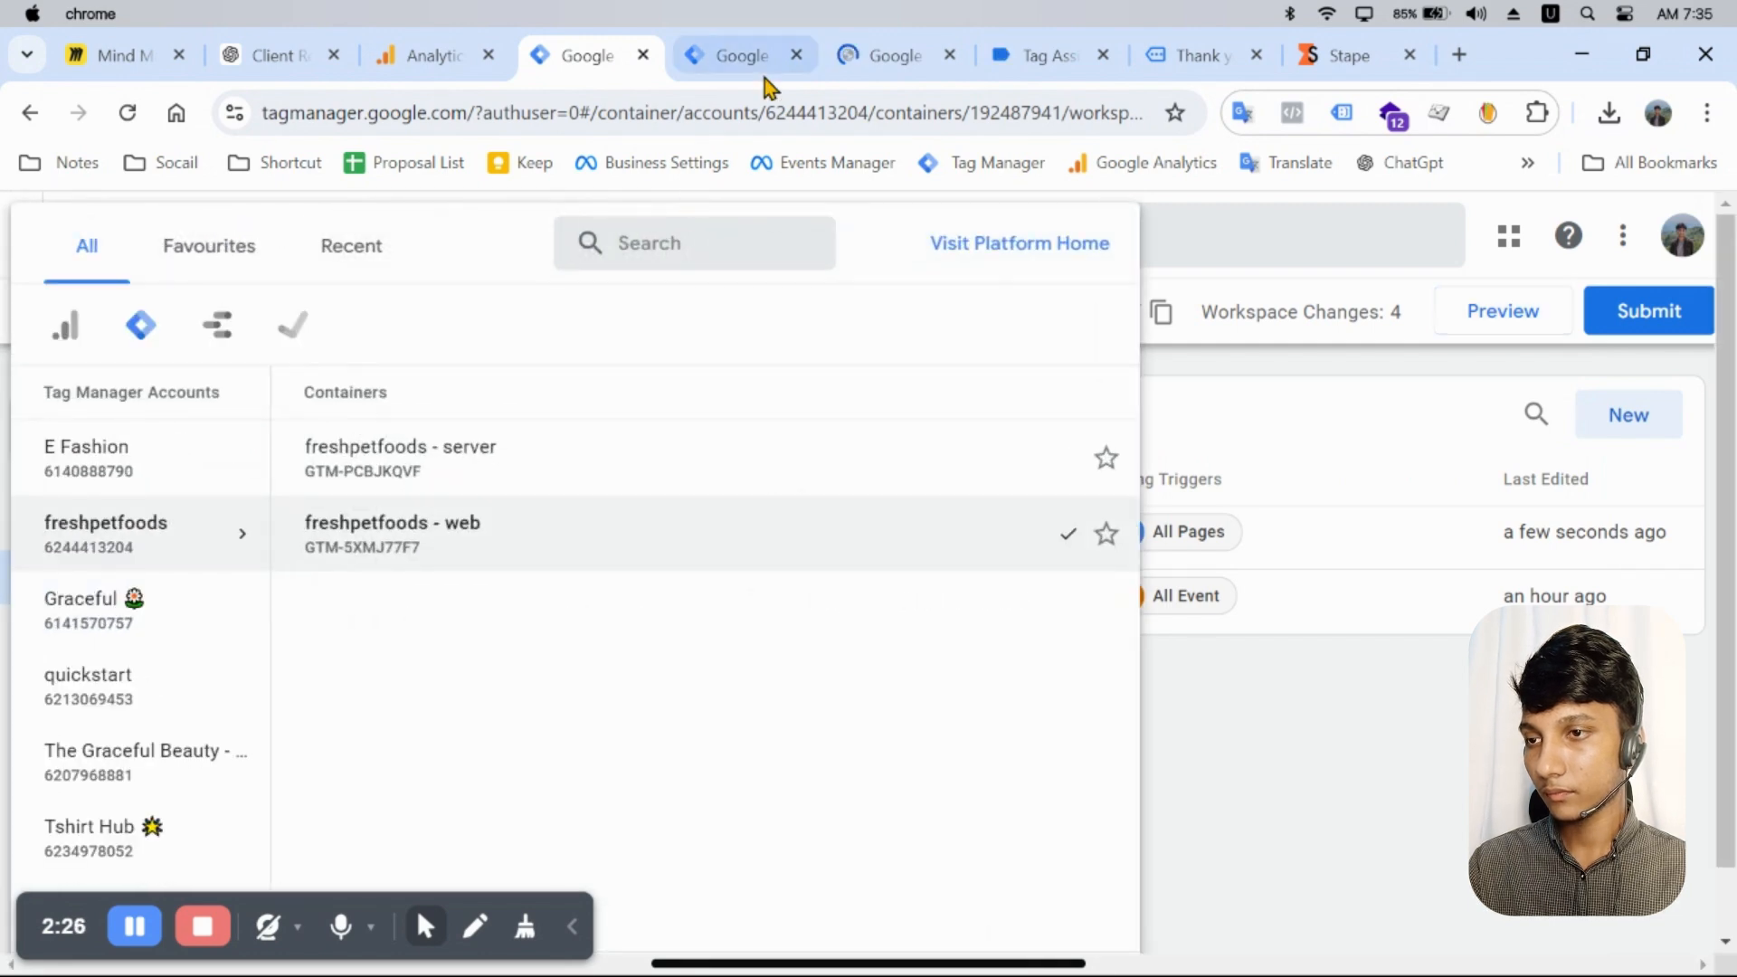
click(760, 65)
click(1284, 391)
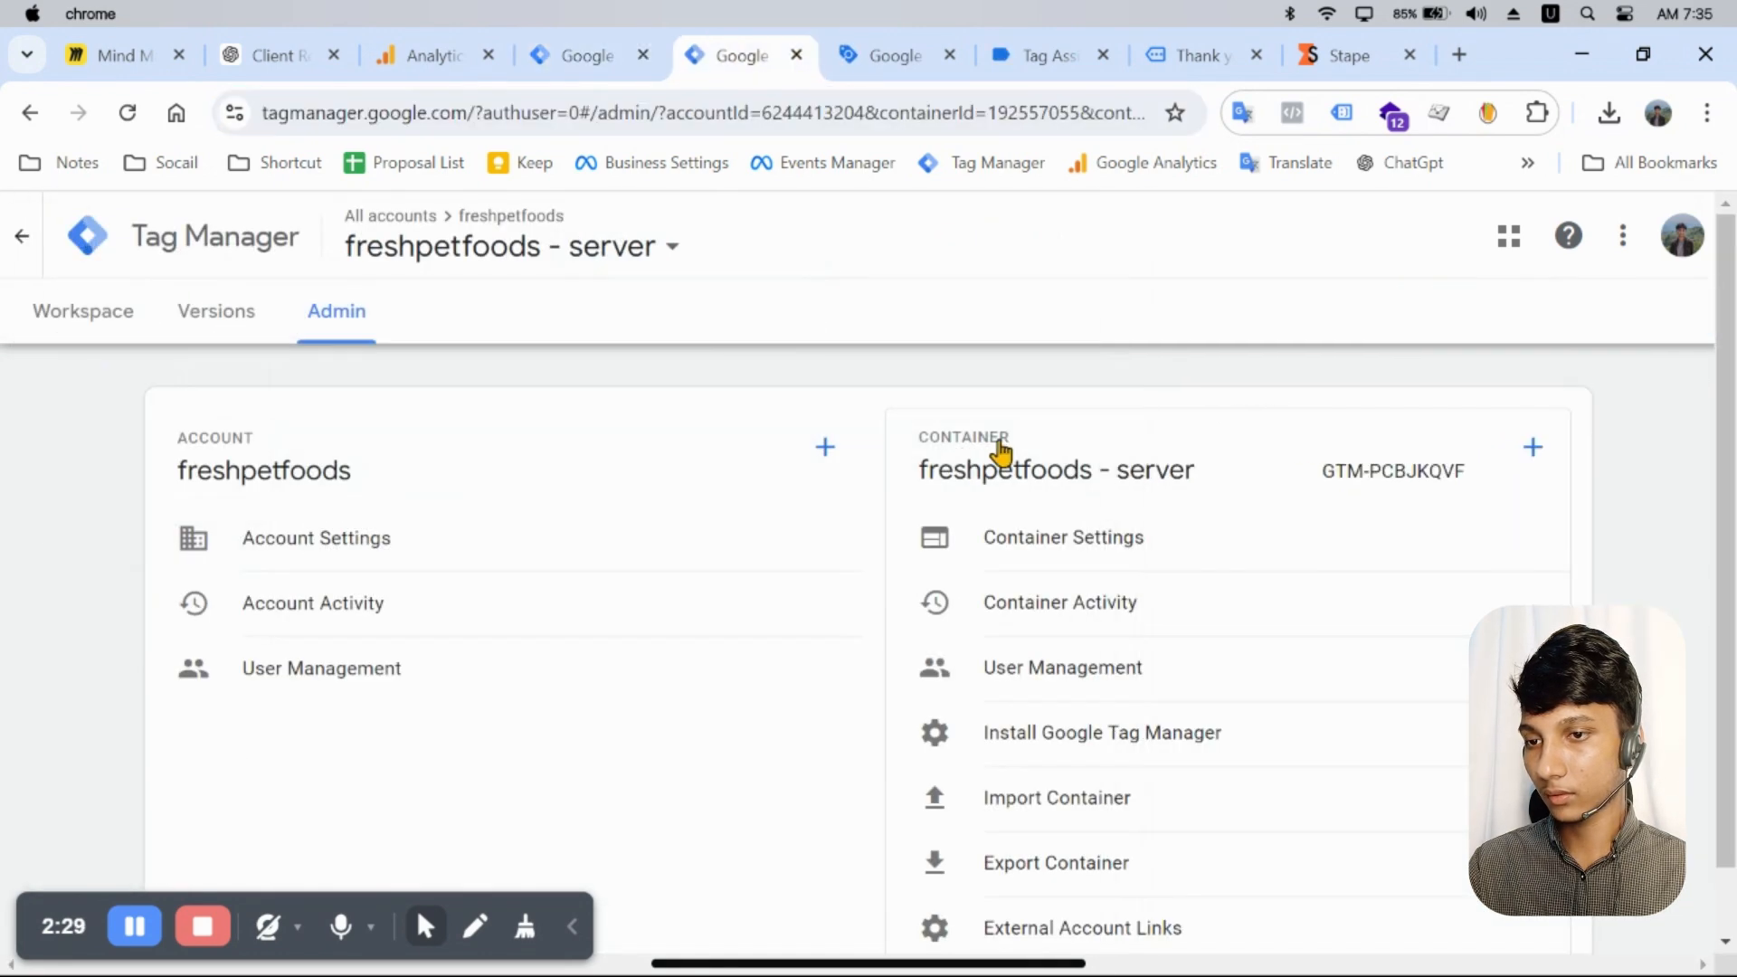
click(85, 308)
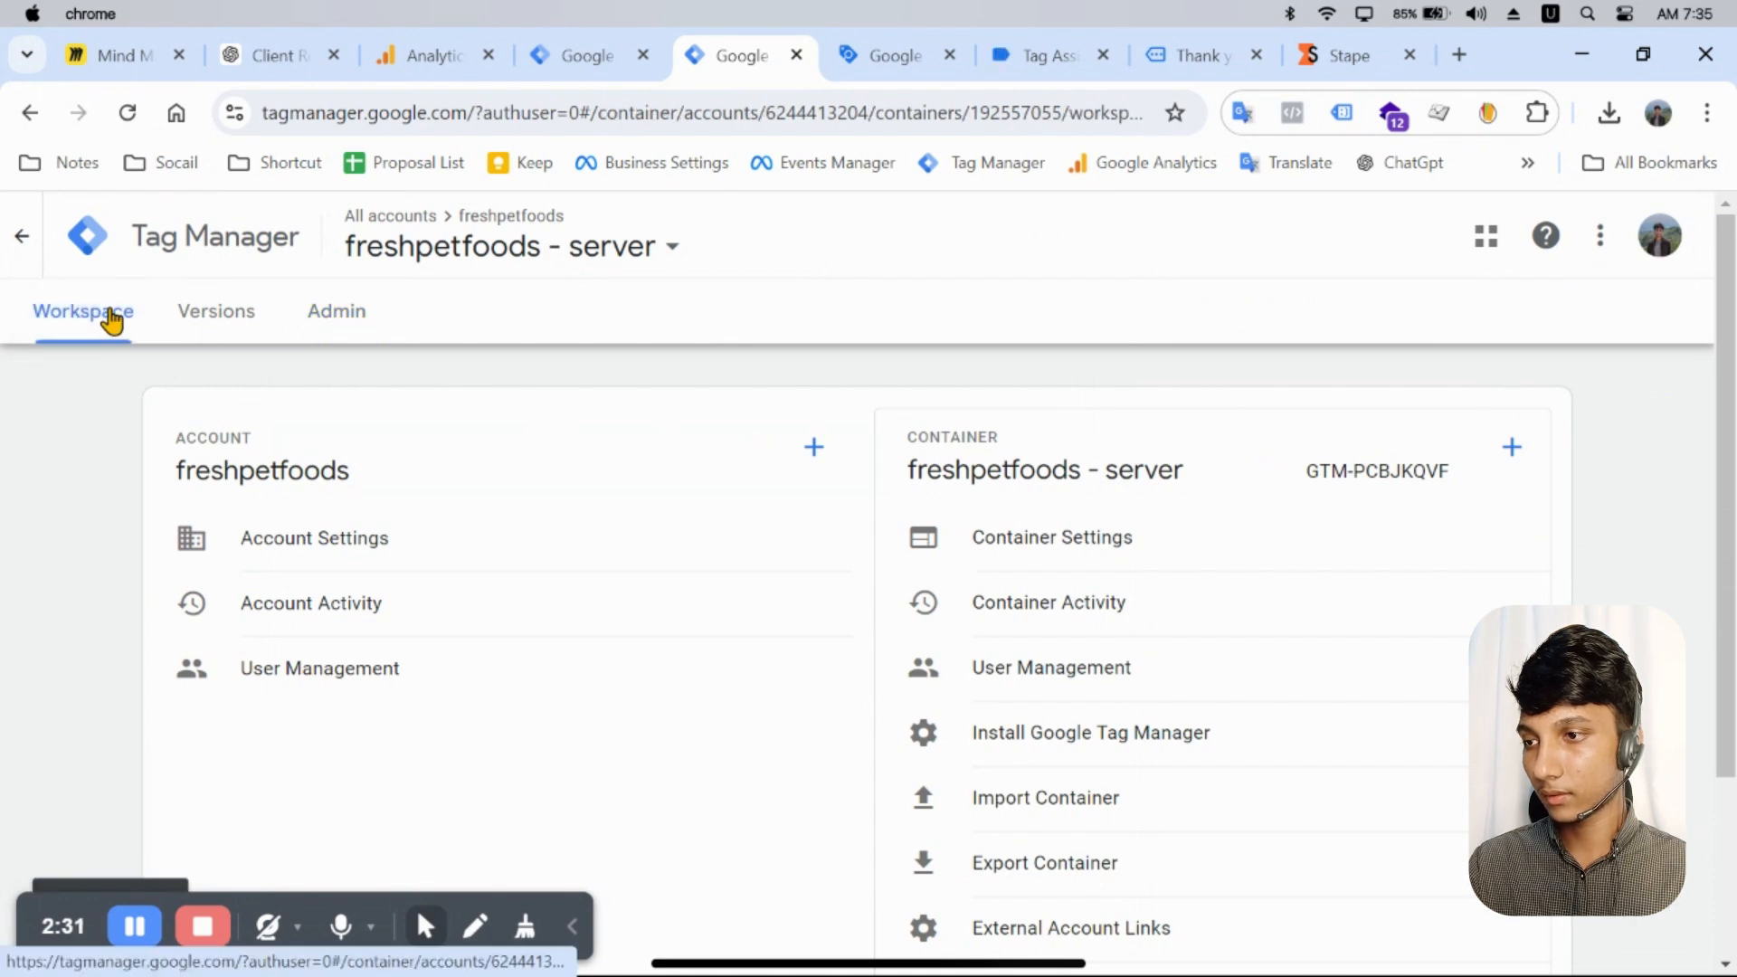
click(890, 56)
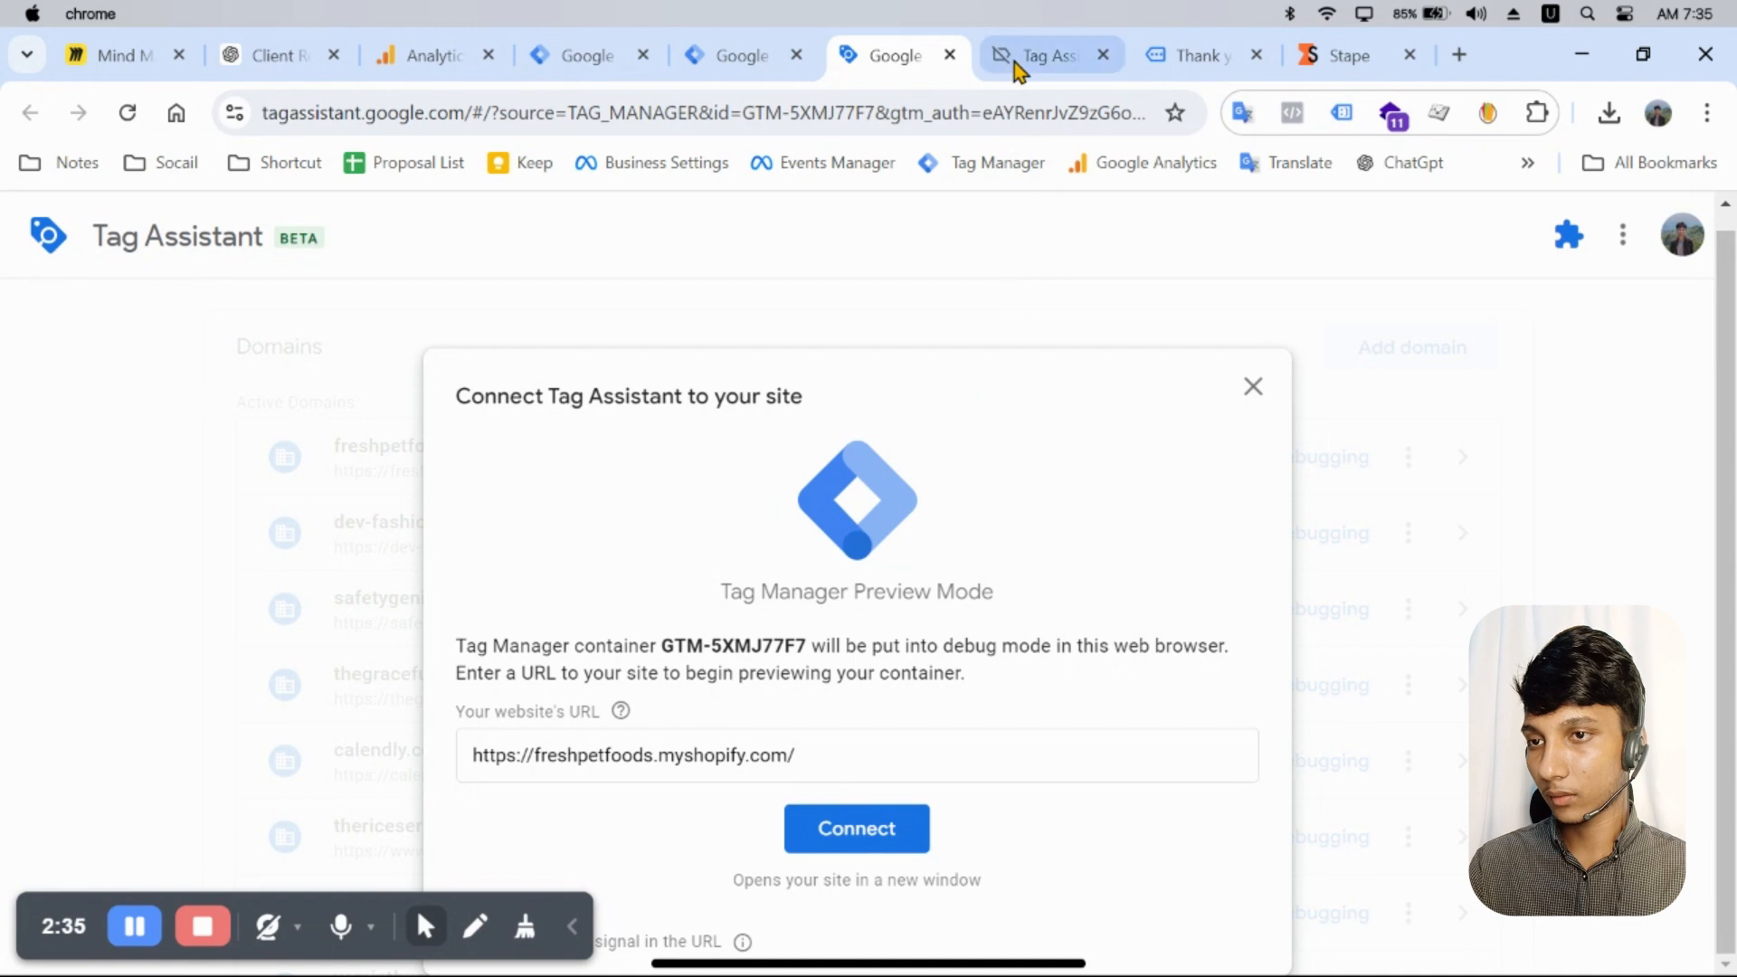
click(846, 833)
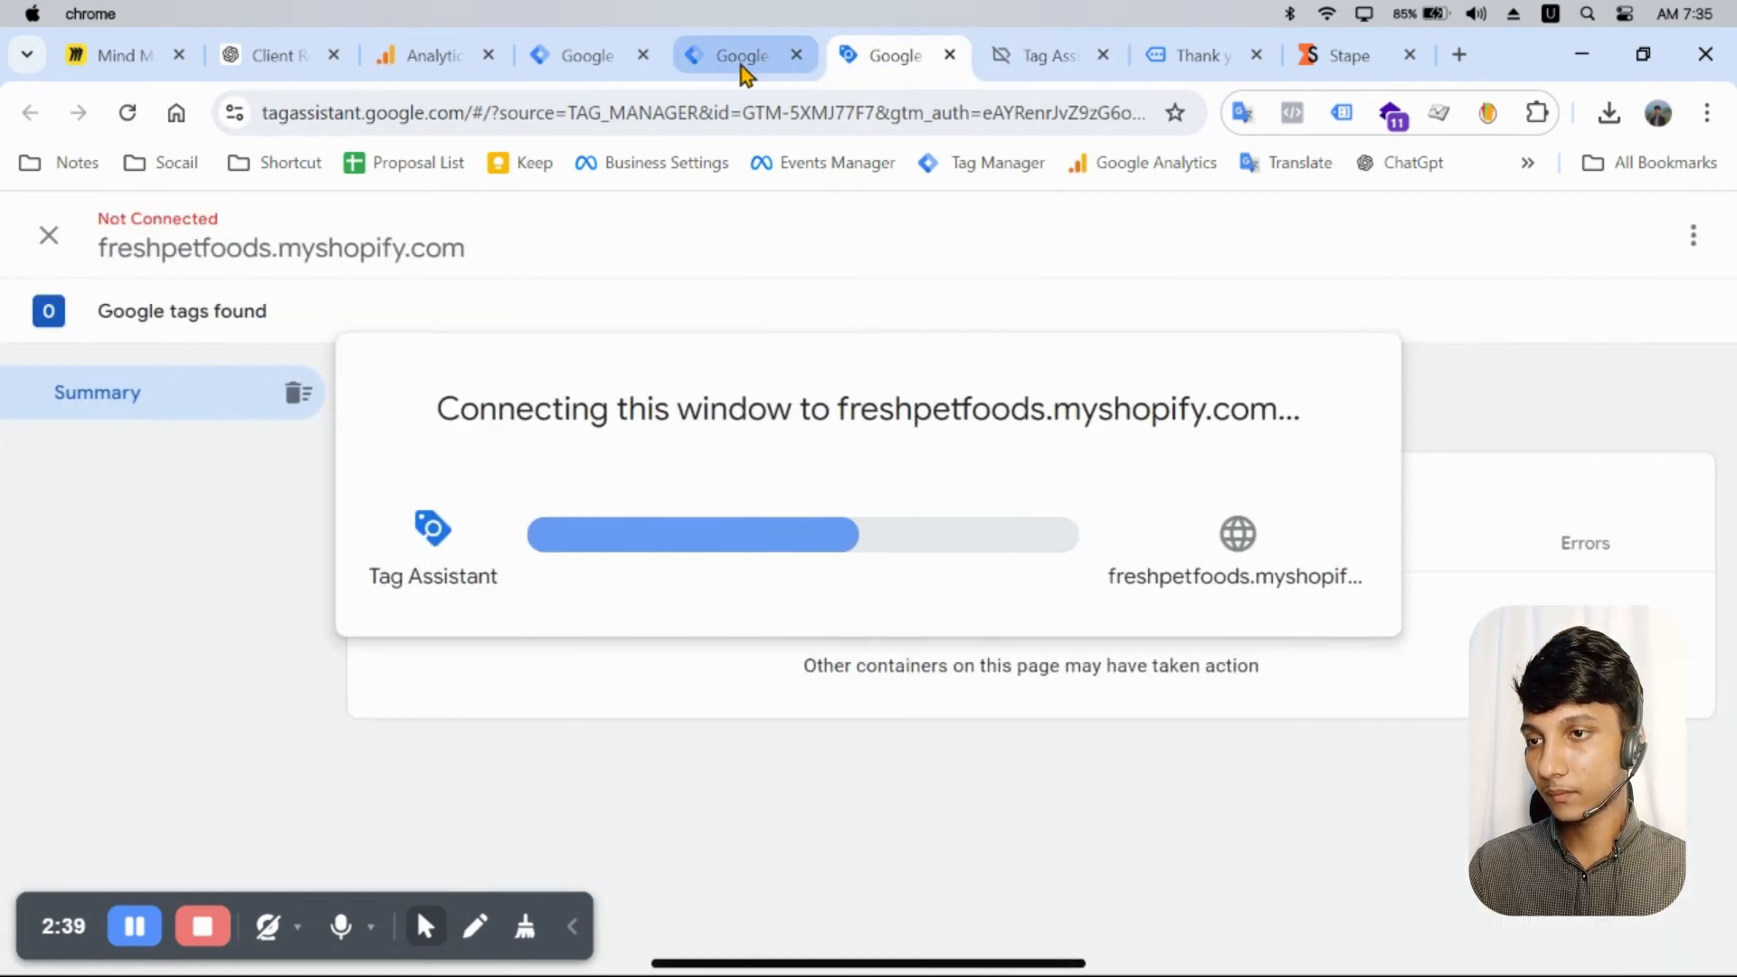
click(692, 57)
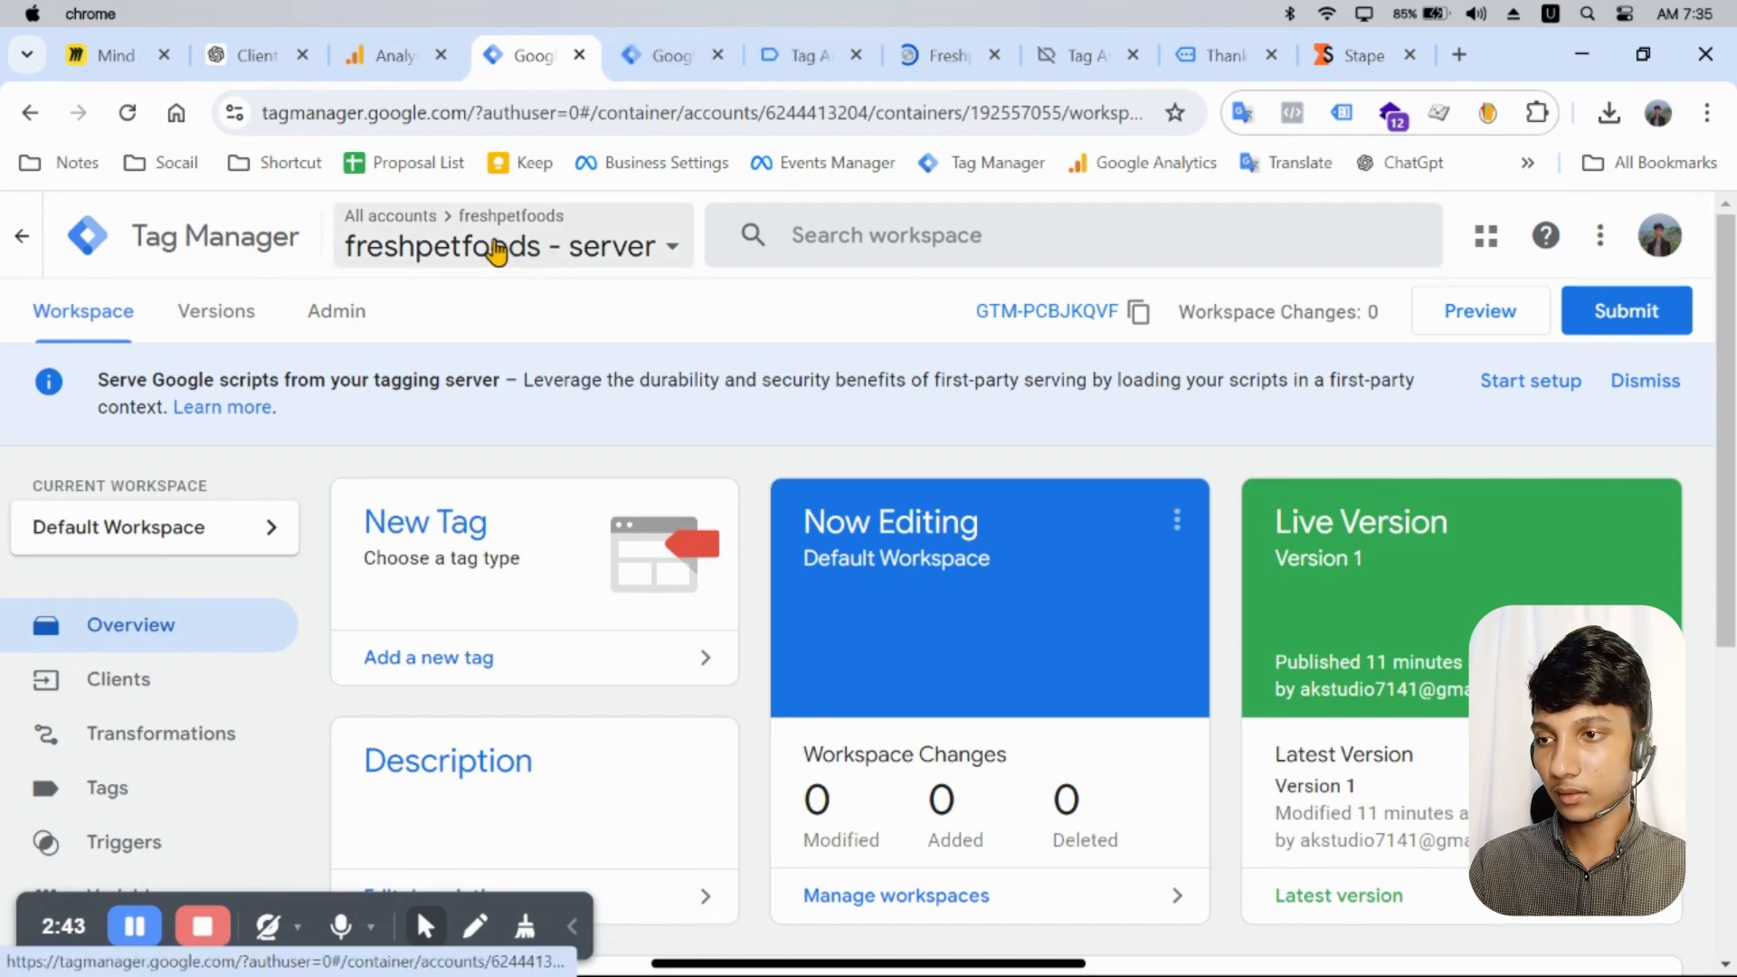
click(1442, 317)
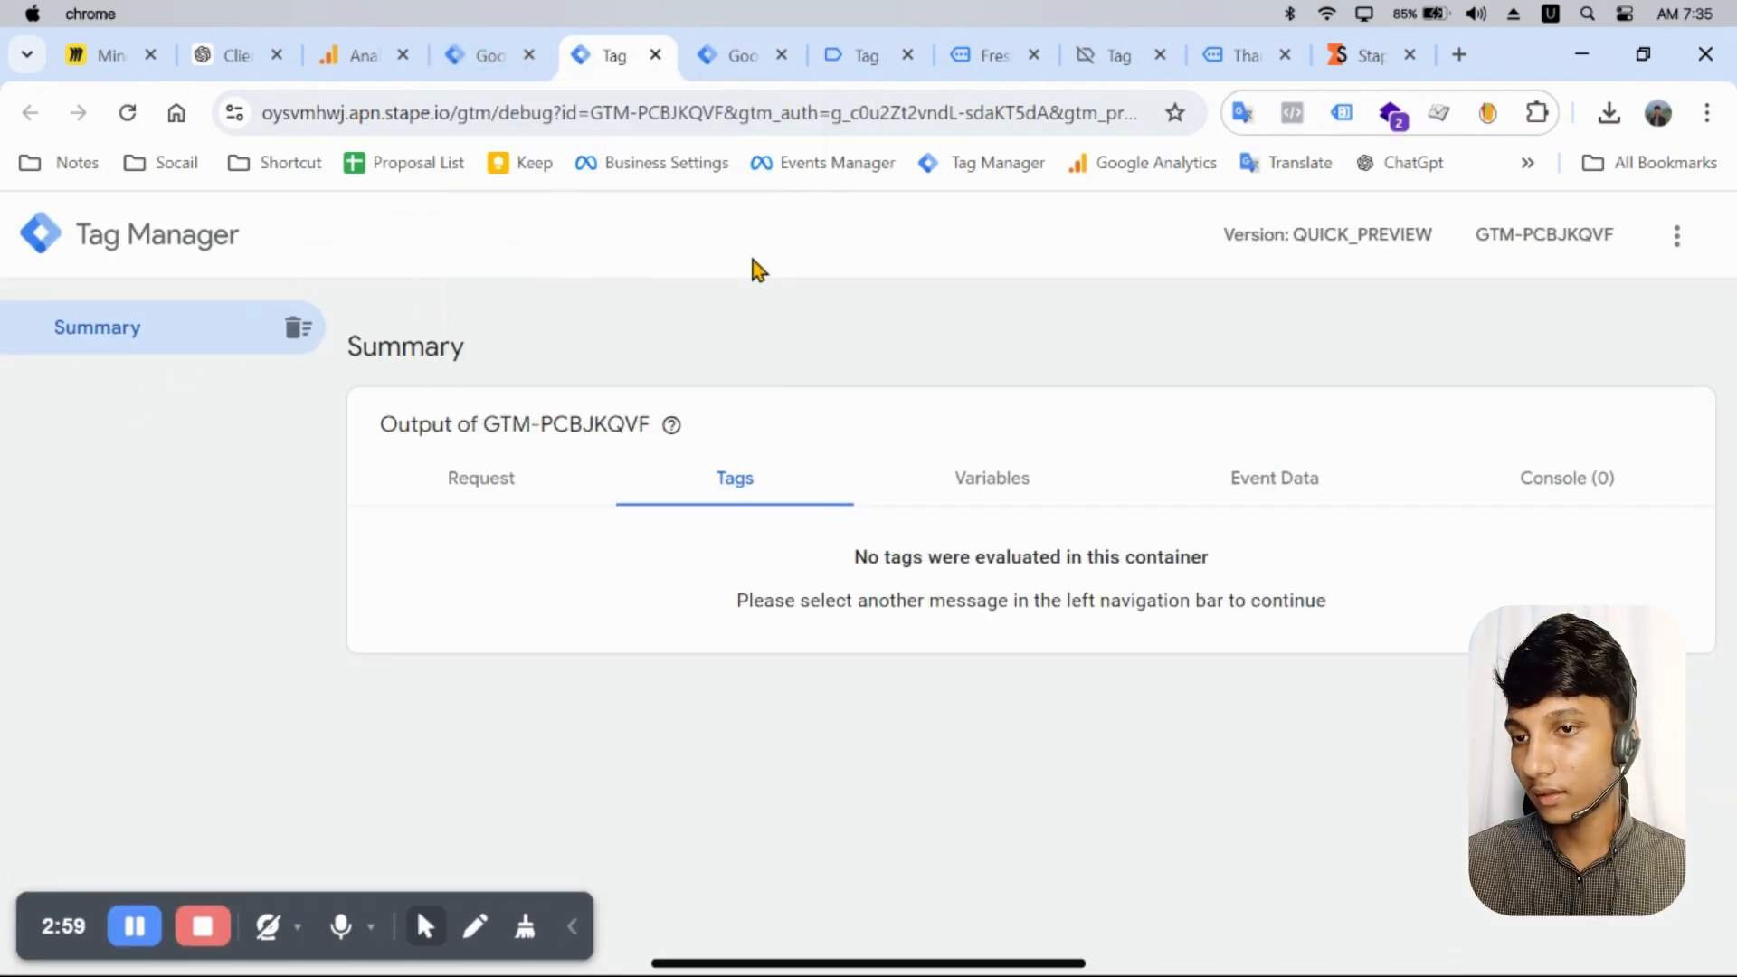
Step: Dismiss the connection notice in the web container's Tag Assistant and open the Brake Pad product page in the connected store
click(737, 55)
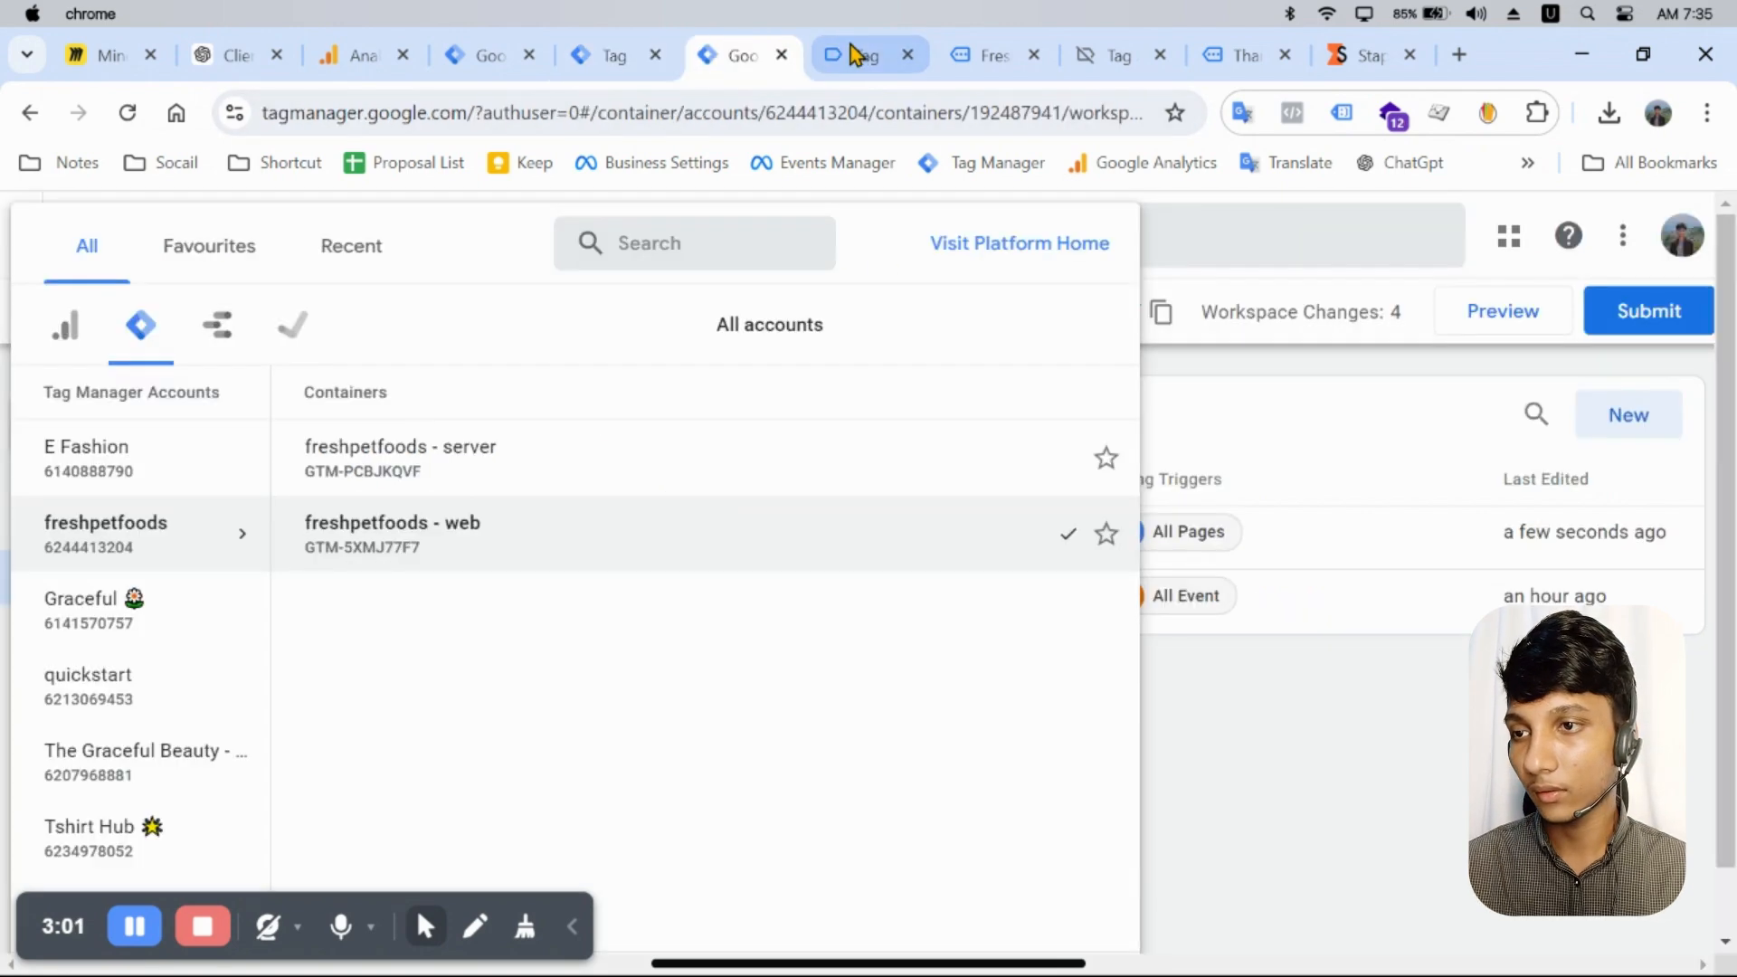
click(859, 55)
click(886, 707)
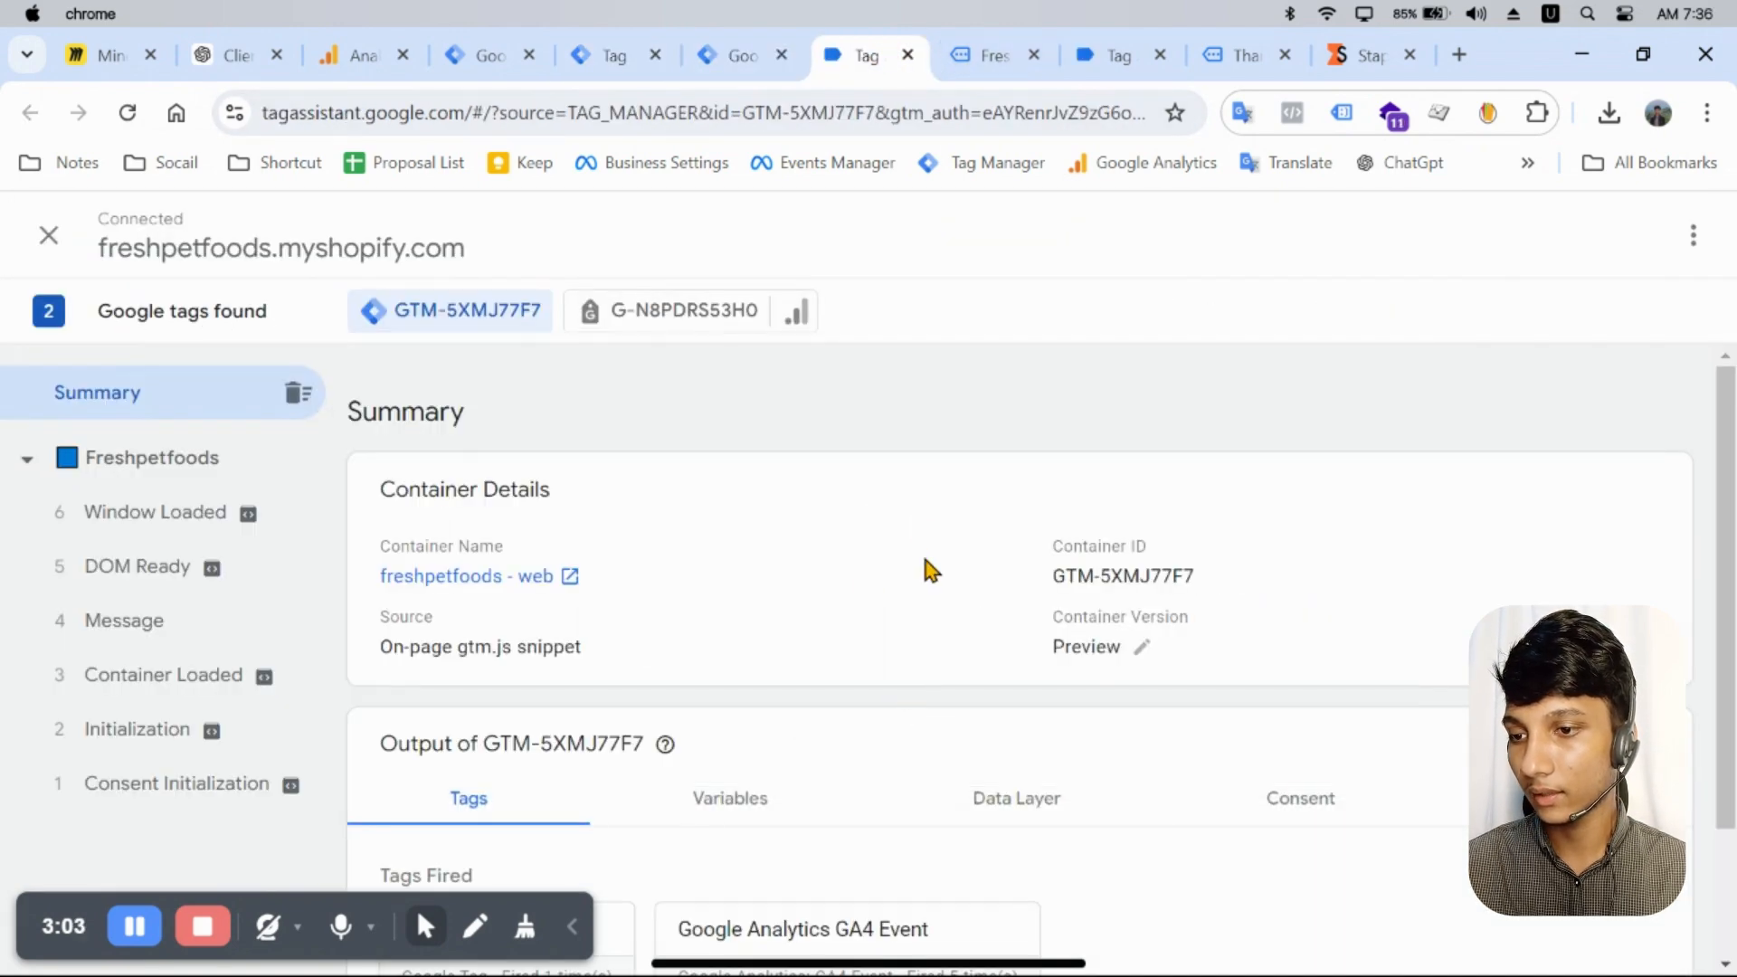
click(963, 74)
scroll(842, 496, down, 15)
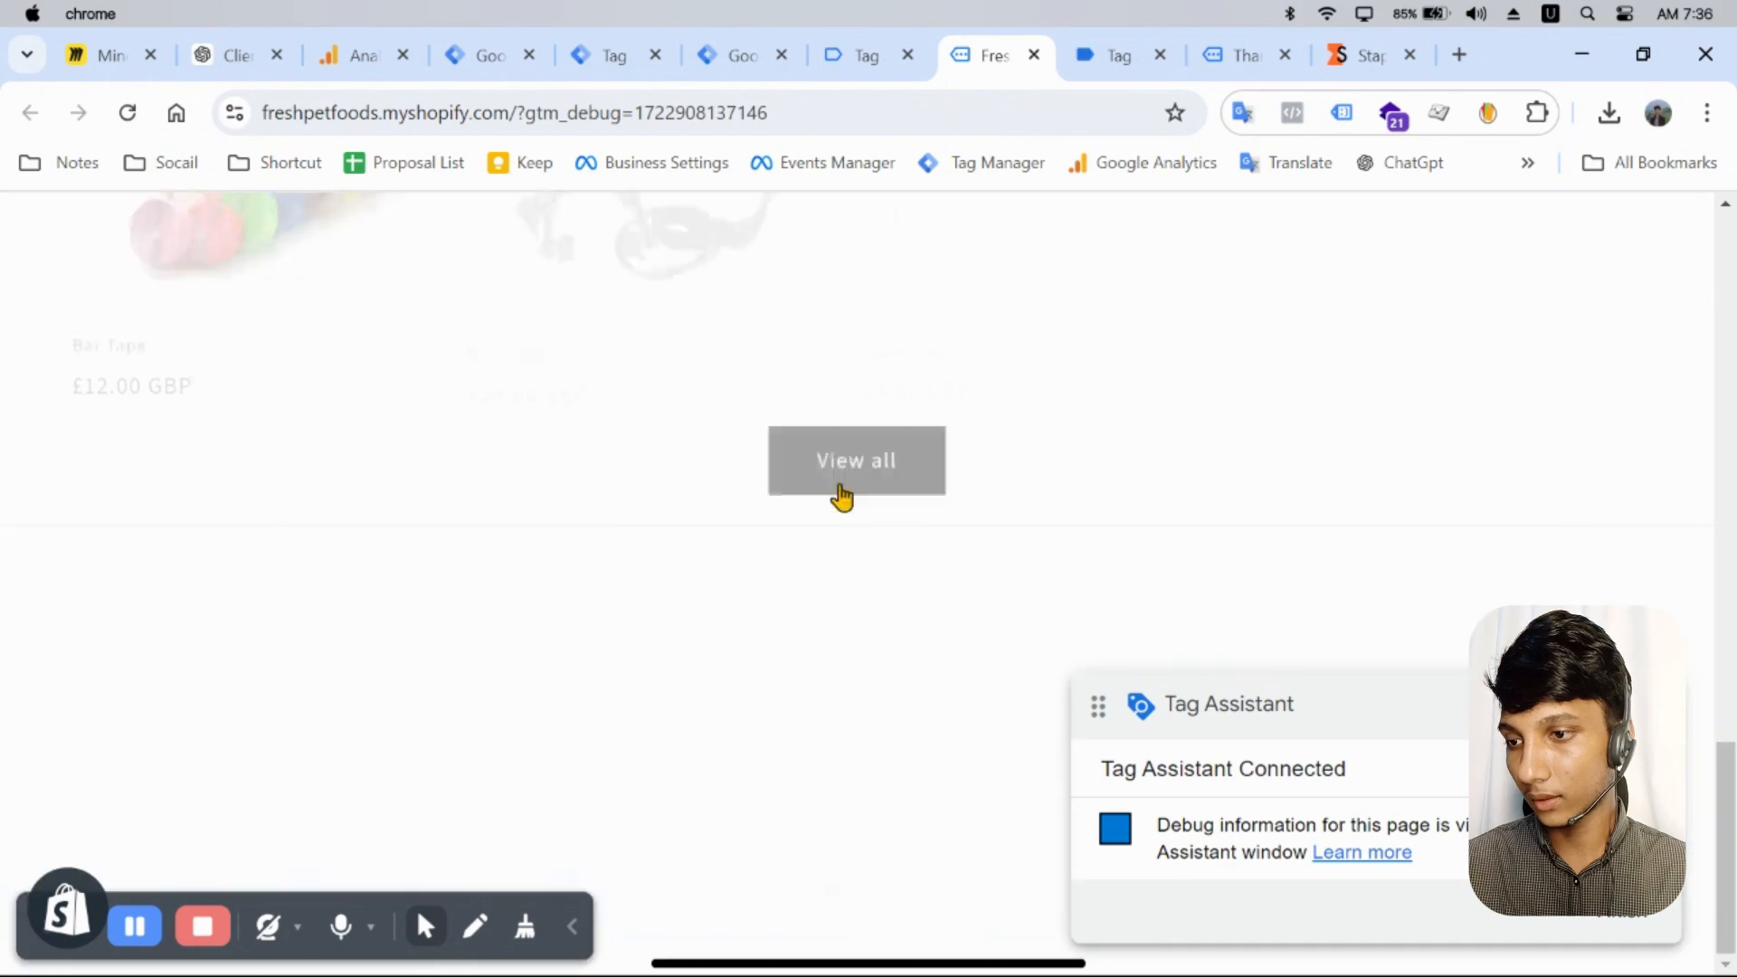
scroll(883, 407, down, 15)
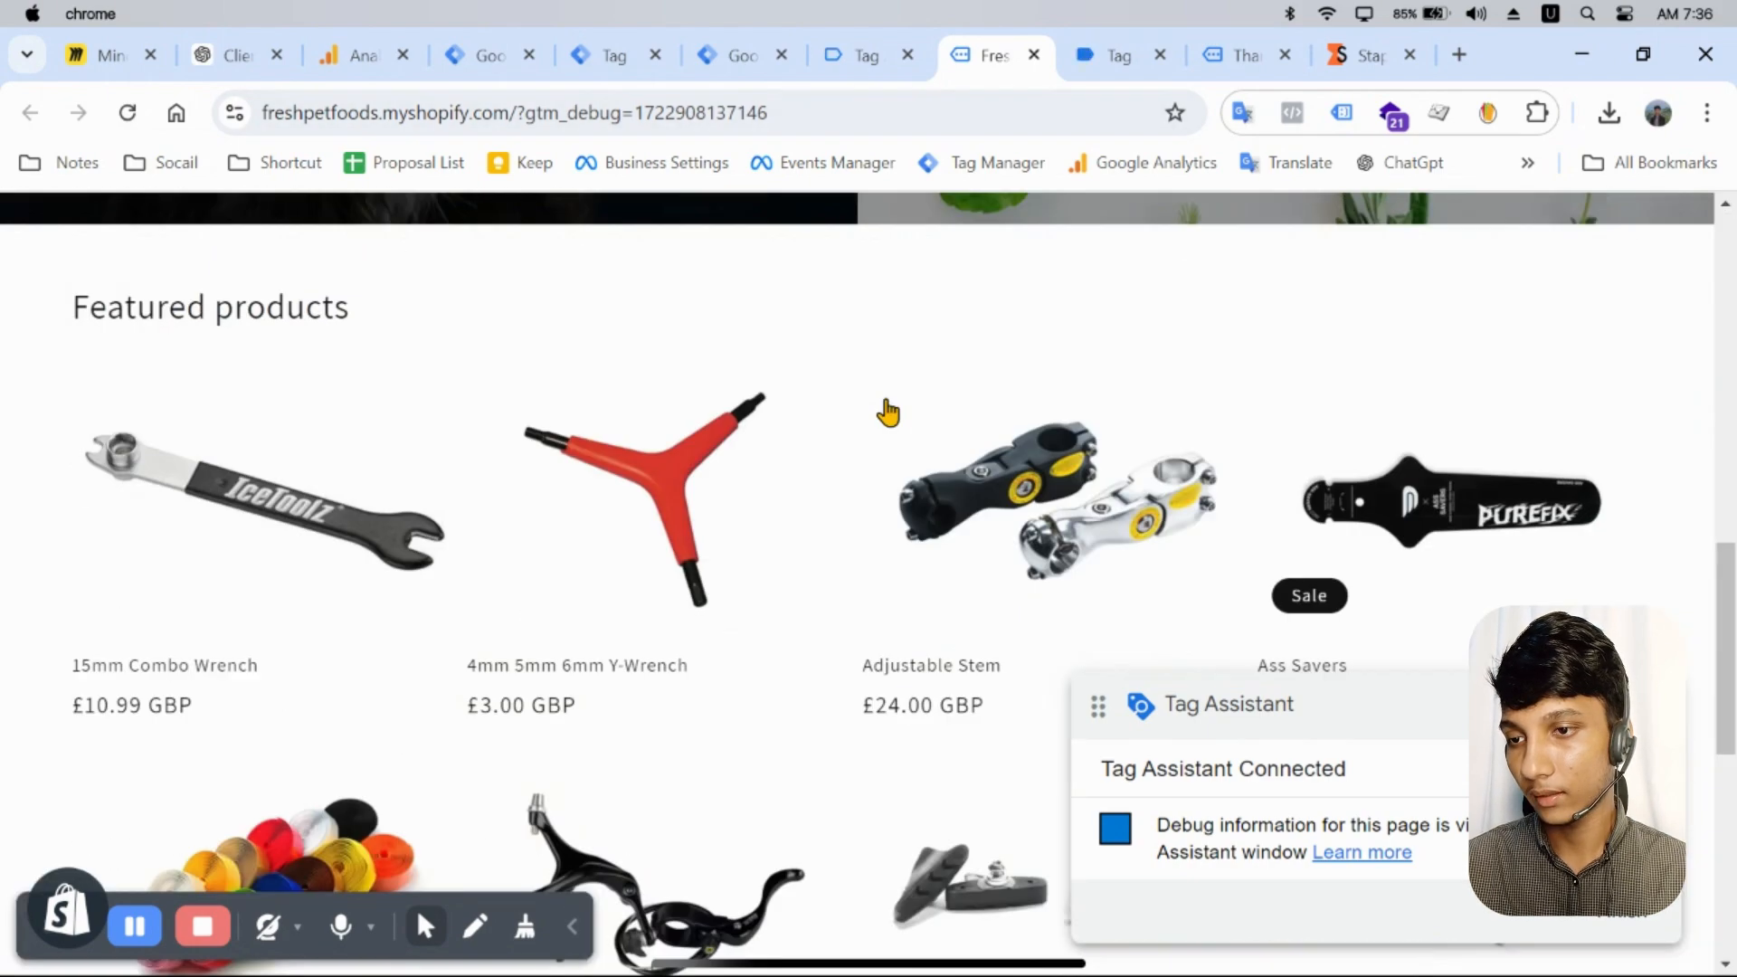
click(906, 307)
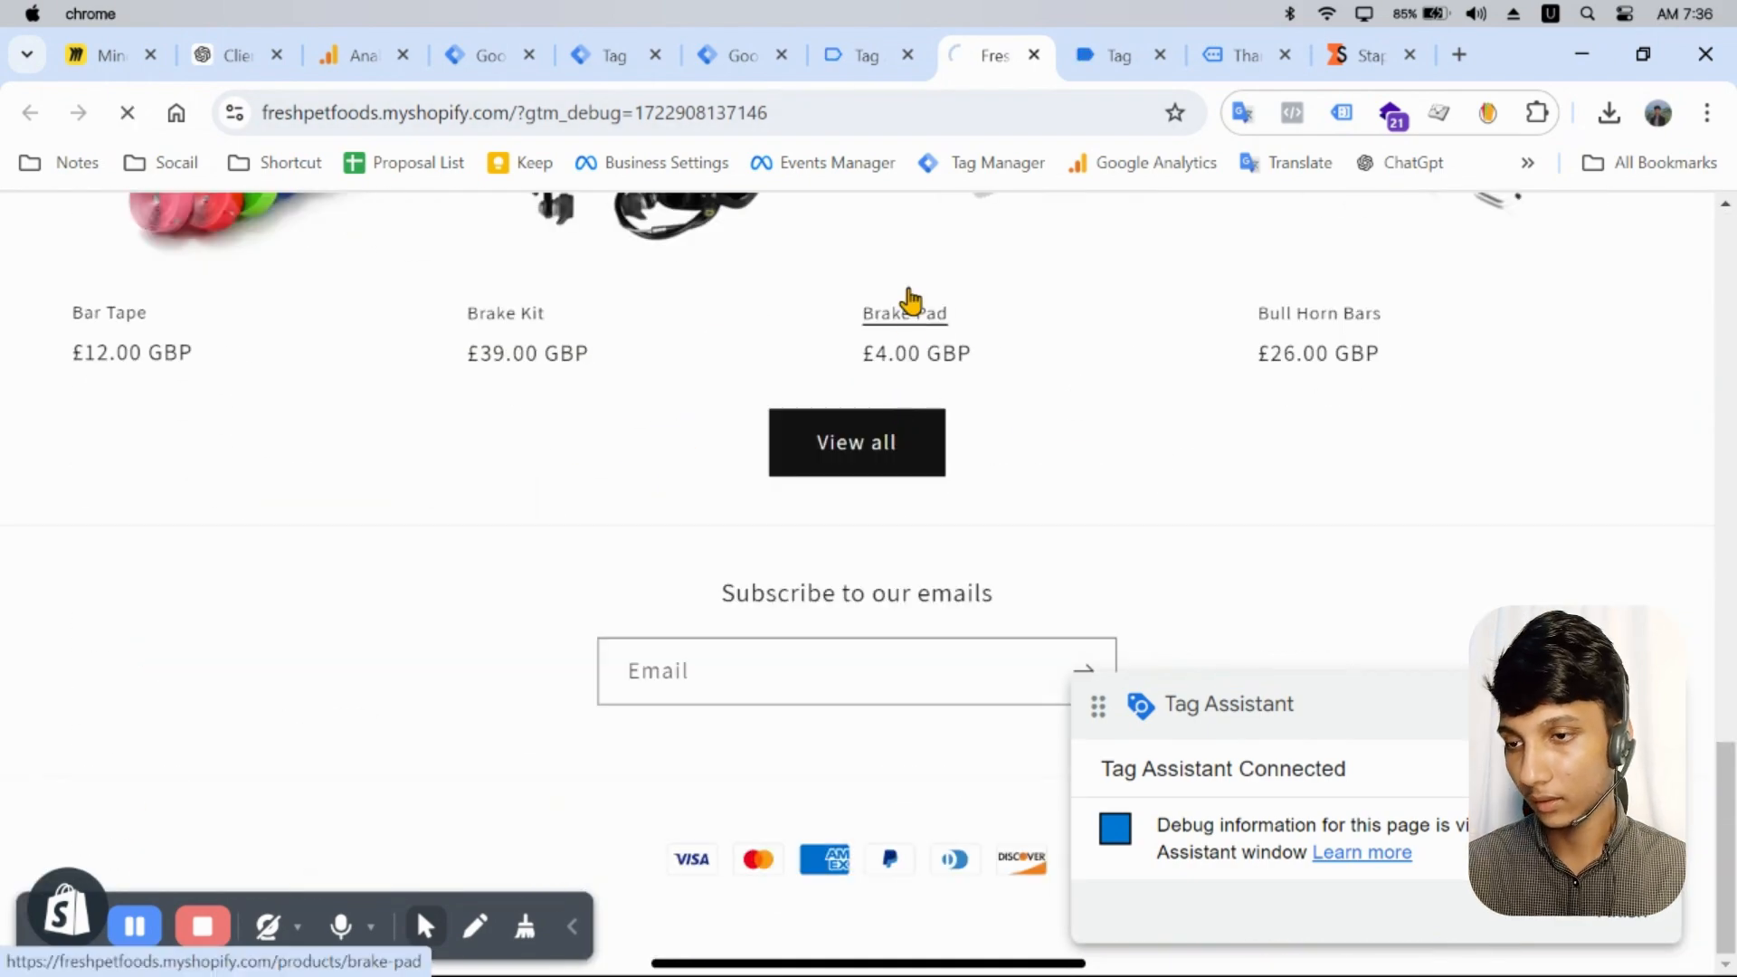
Step: Check Tag Assistant for the Brake Pad page and add the black Brake Pad to the cart
click(861, 57)
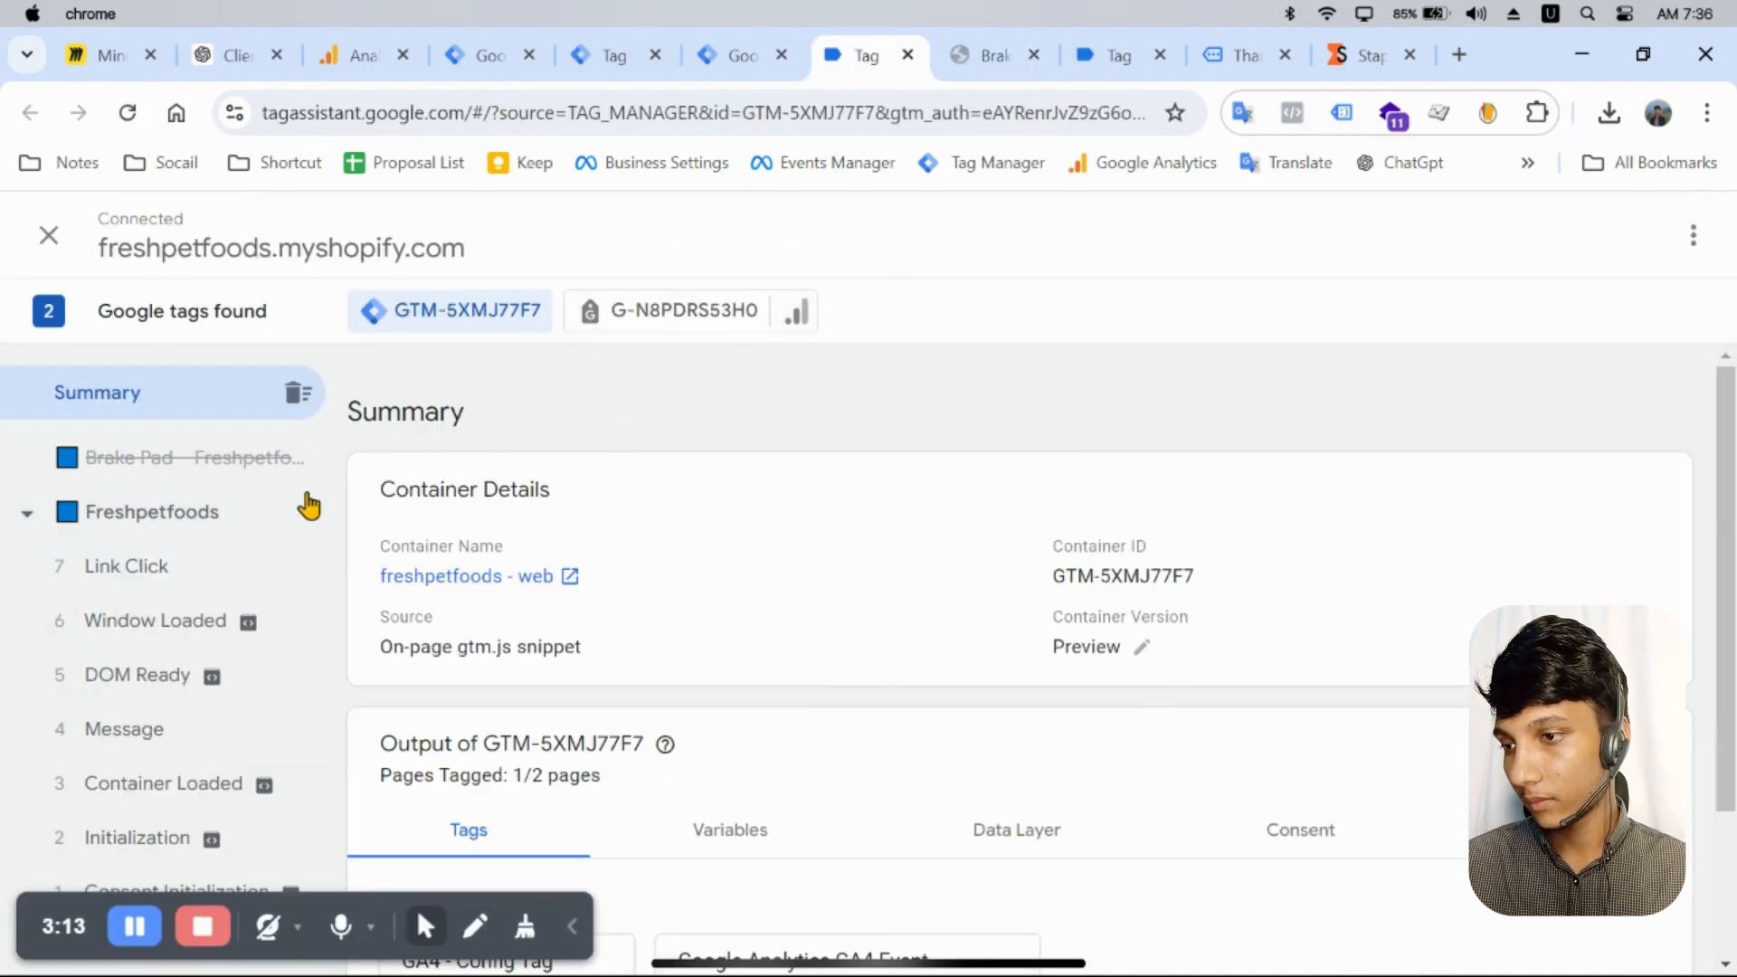
click(995, 56)
click(864, 56)
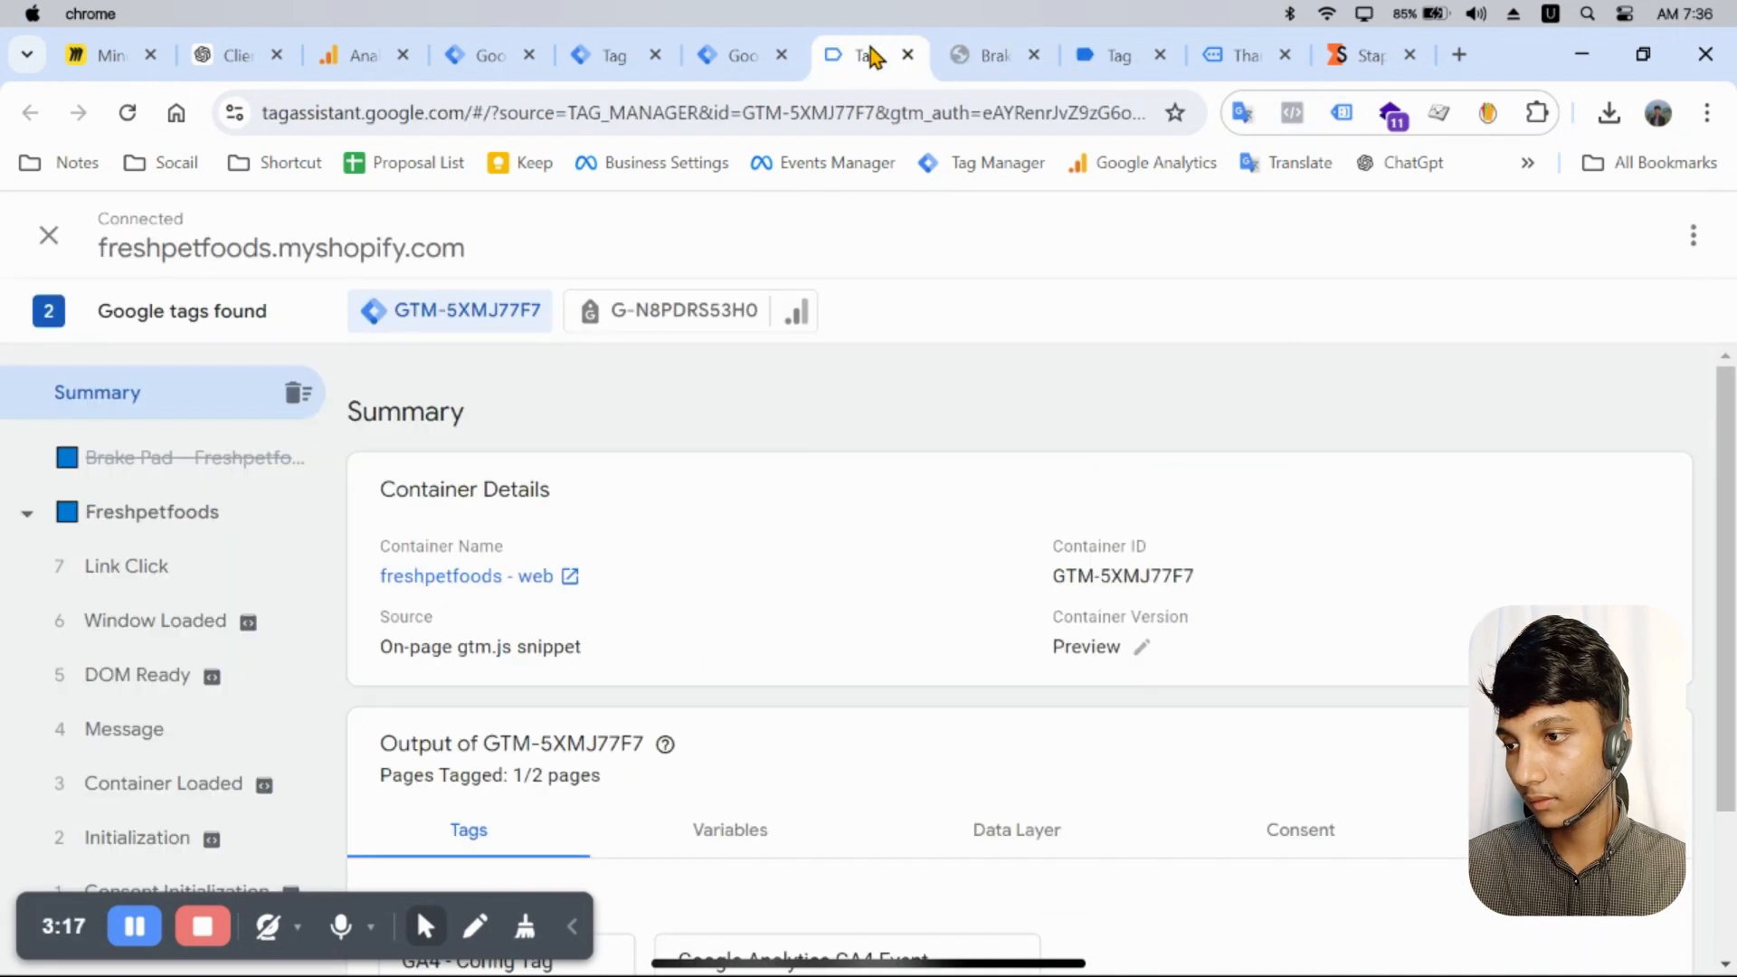
click(973, 59)
scroll(1155, 446, down, 12)
scroll(1272, 465, up, 12)
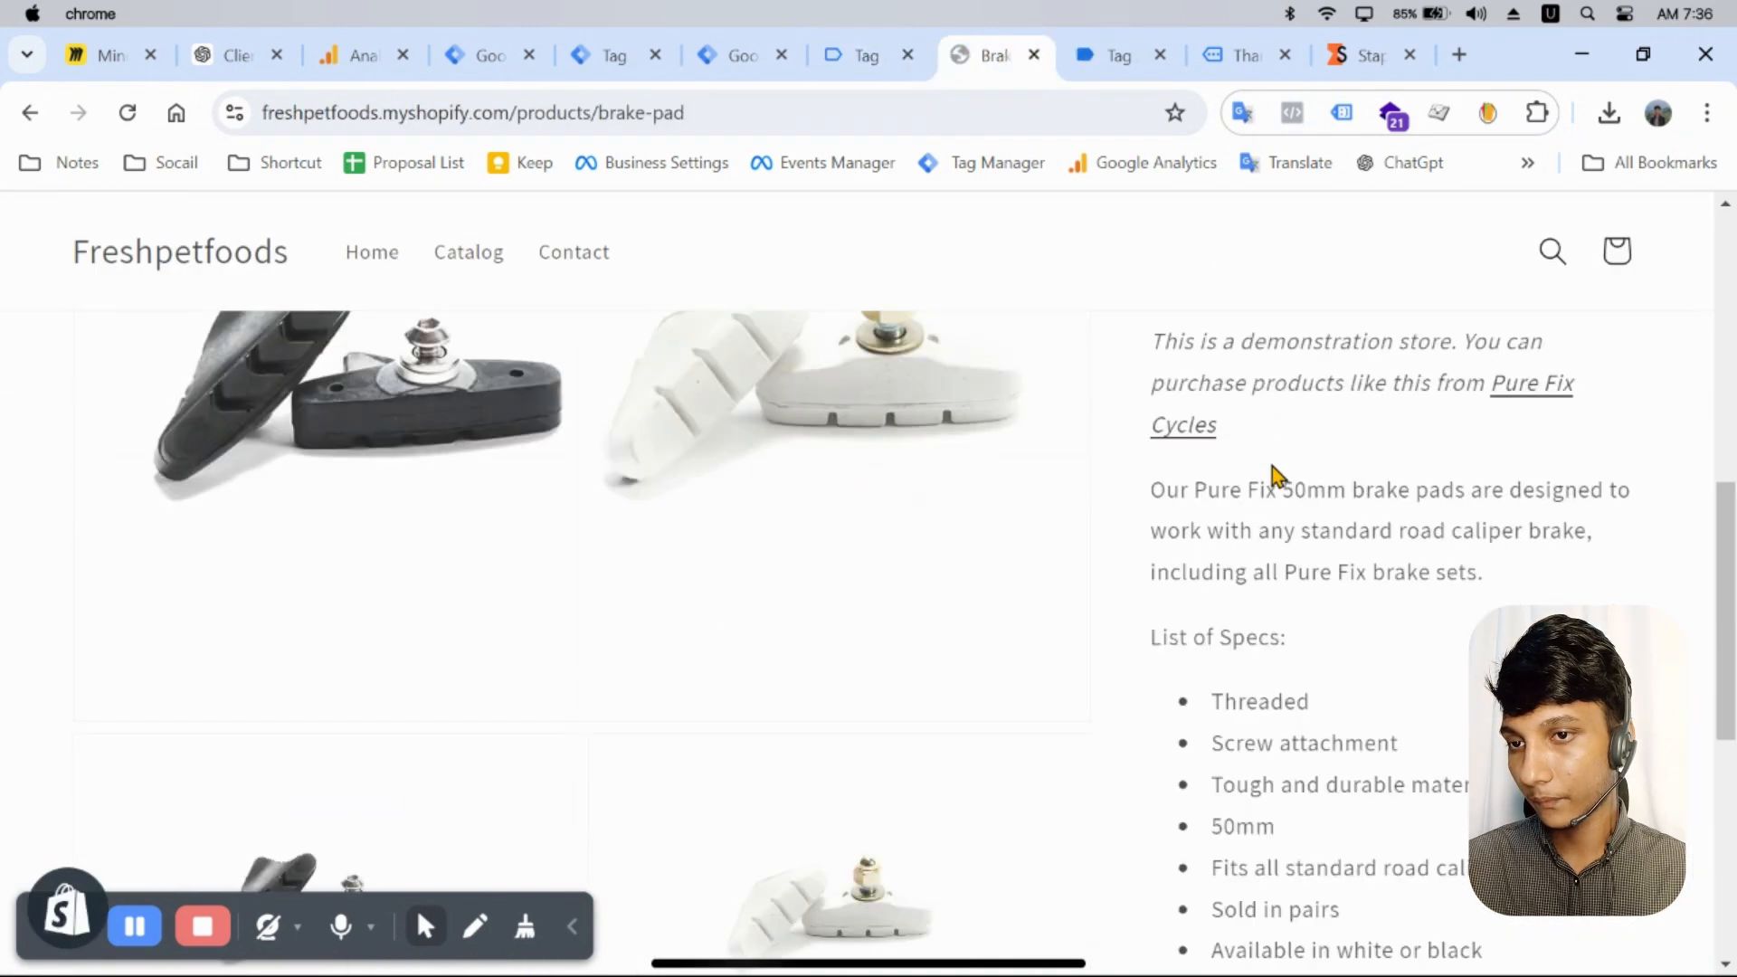
click(1164, 951)
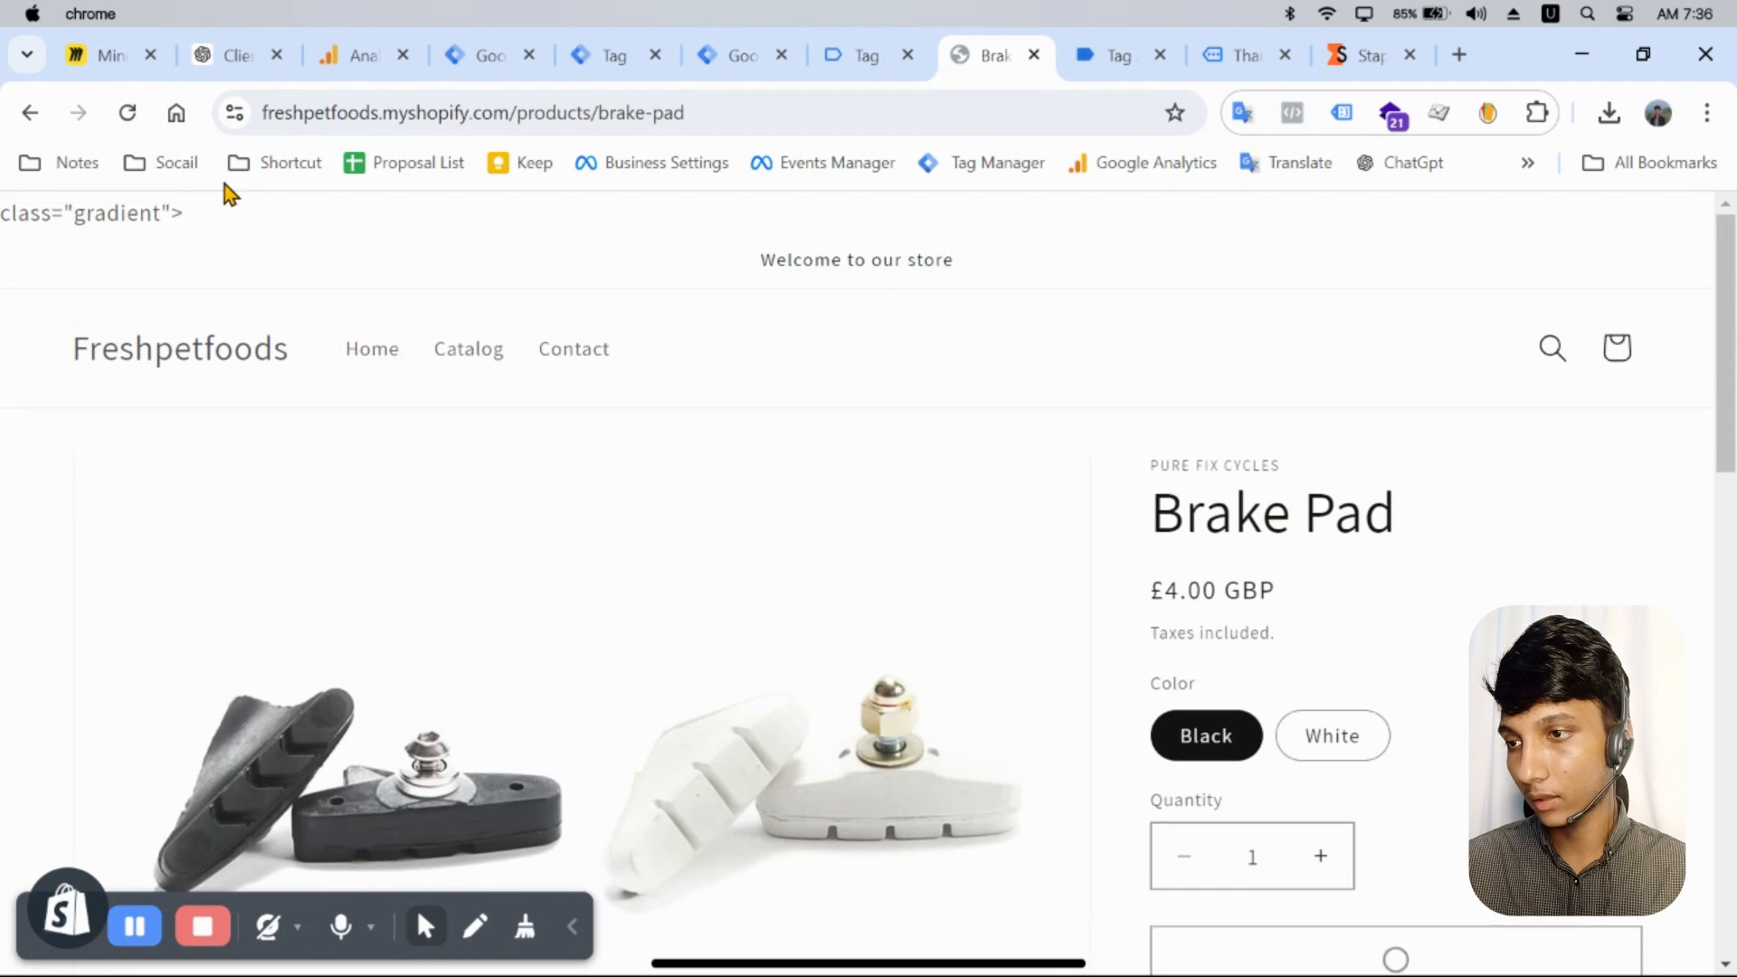
Step: Reload the Brake Pad product page and check its debug connection with Tag Assistant
click(134, 115)
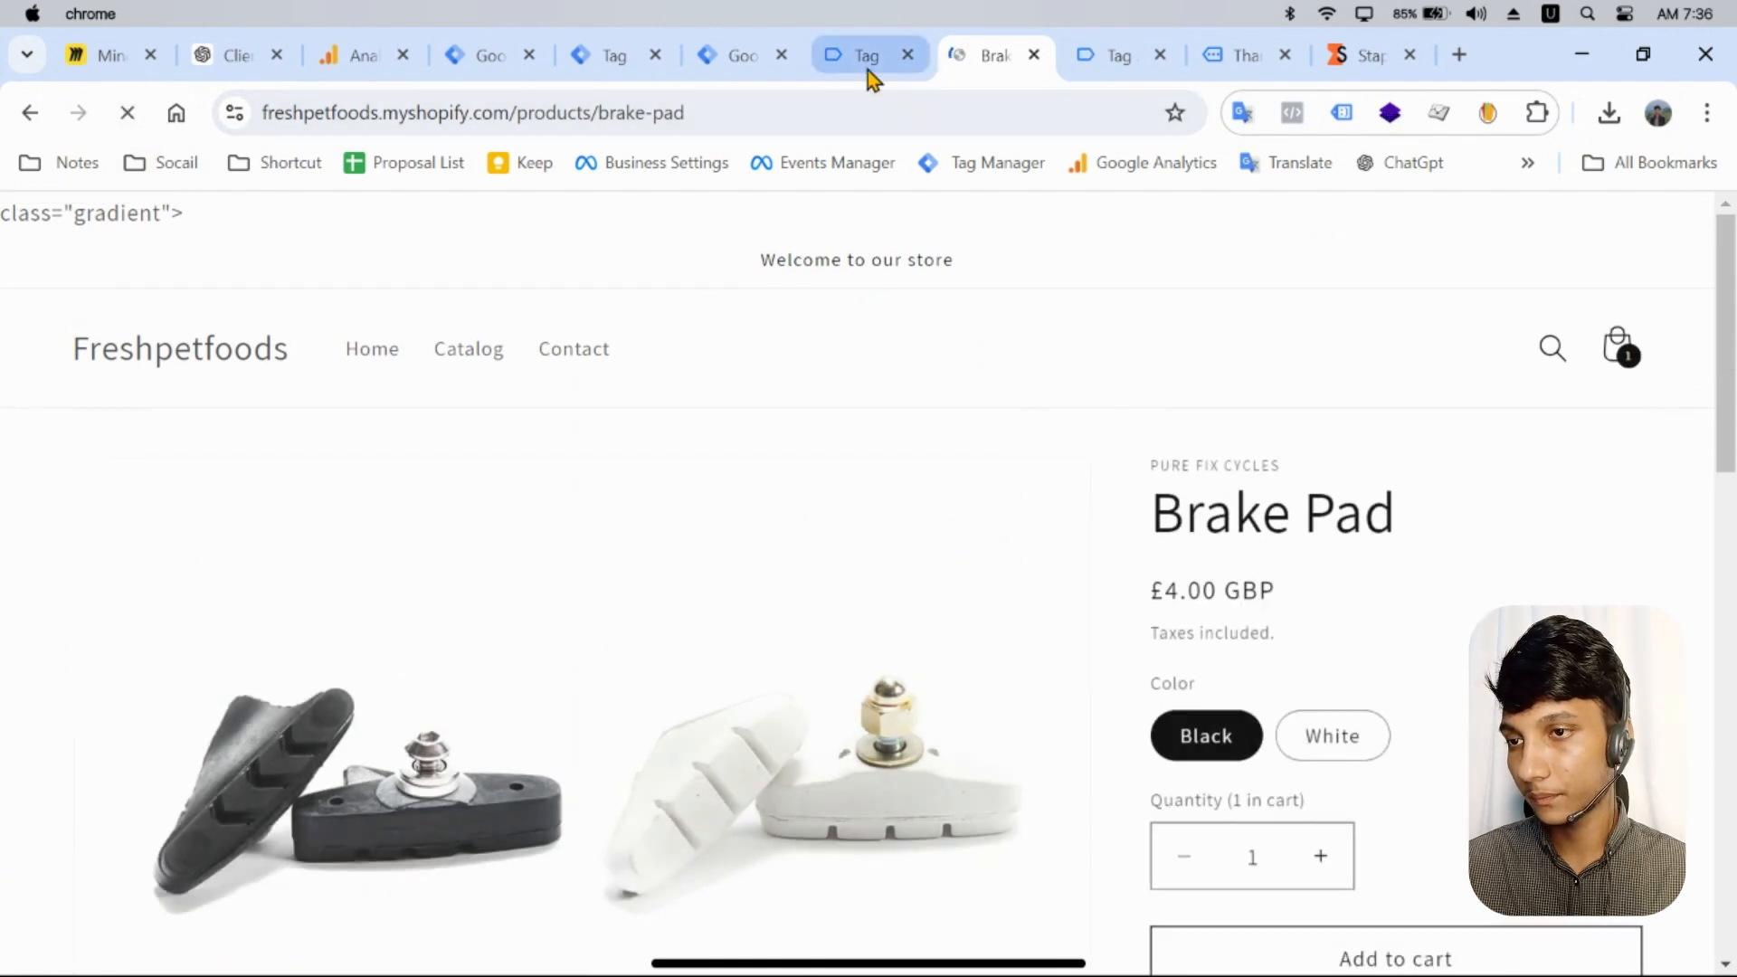
click(867, 69)
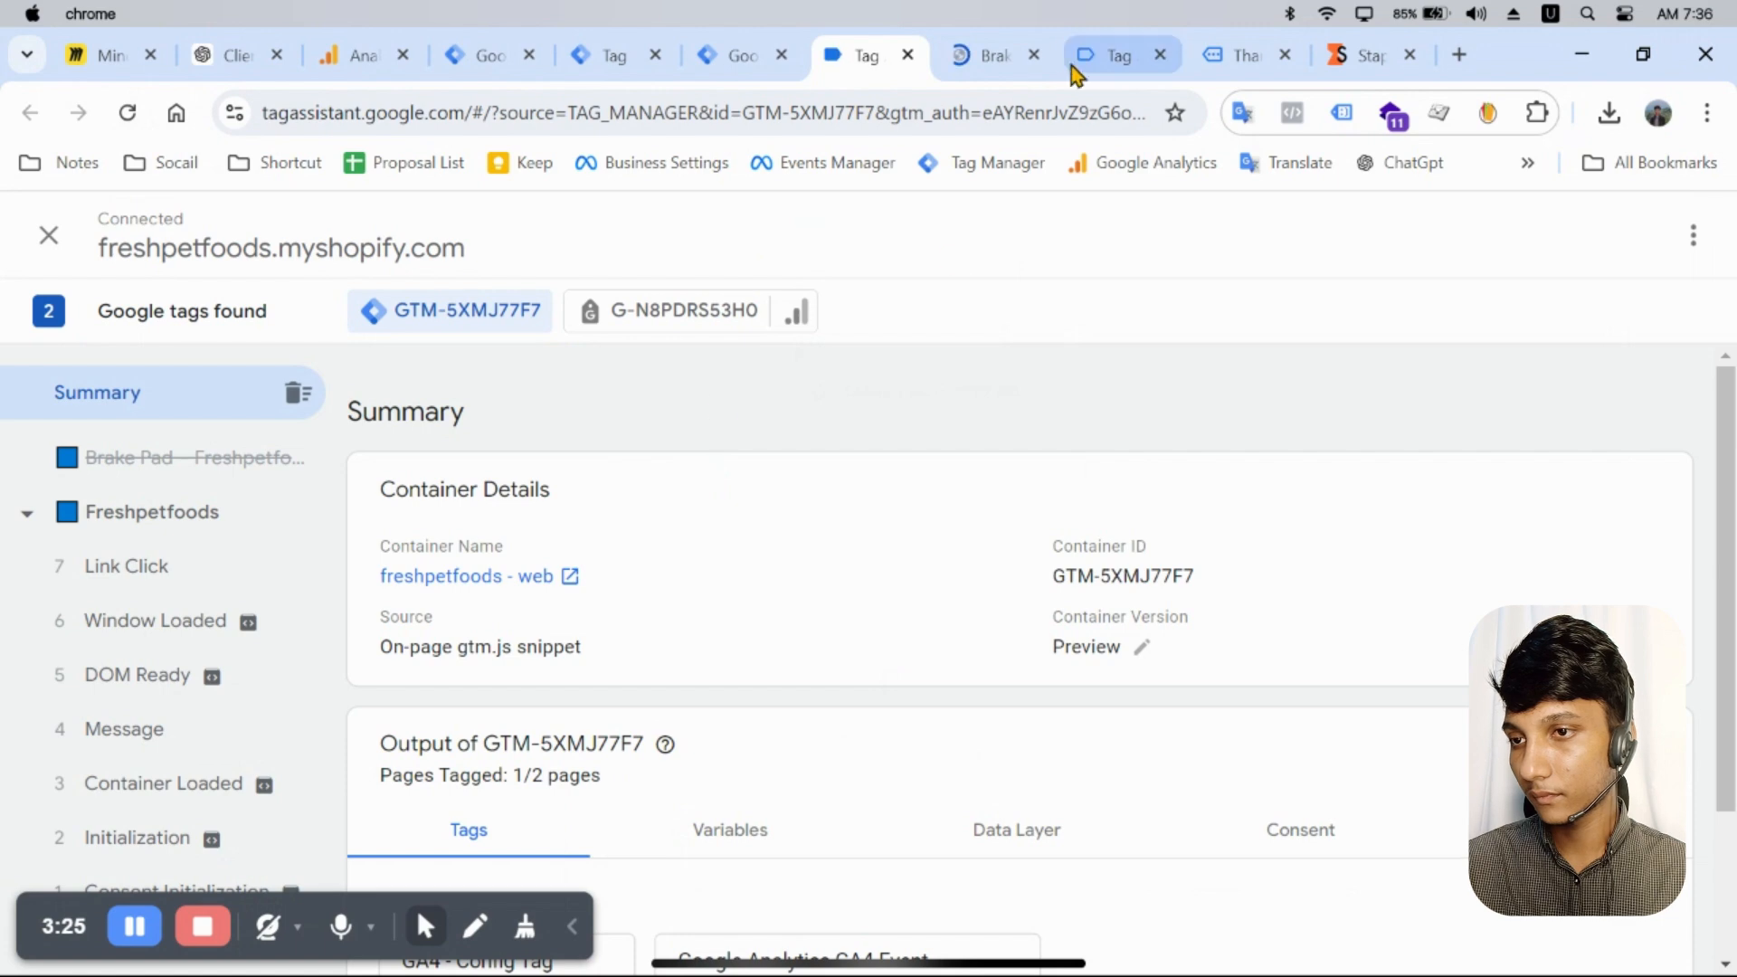
click(984, 56)
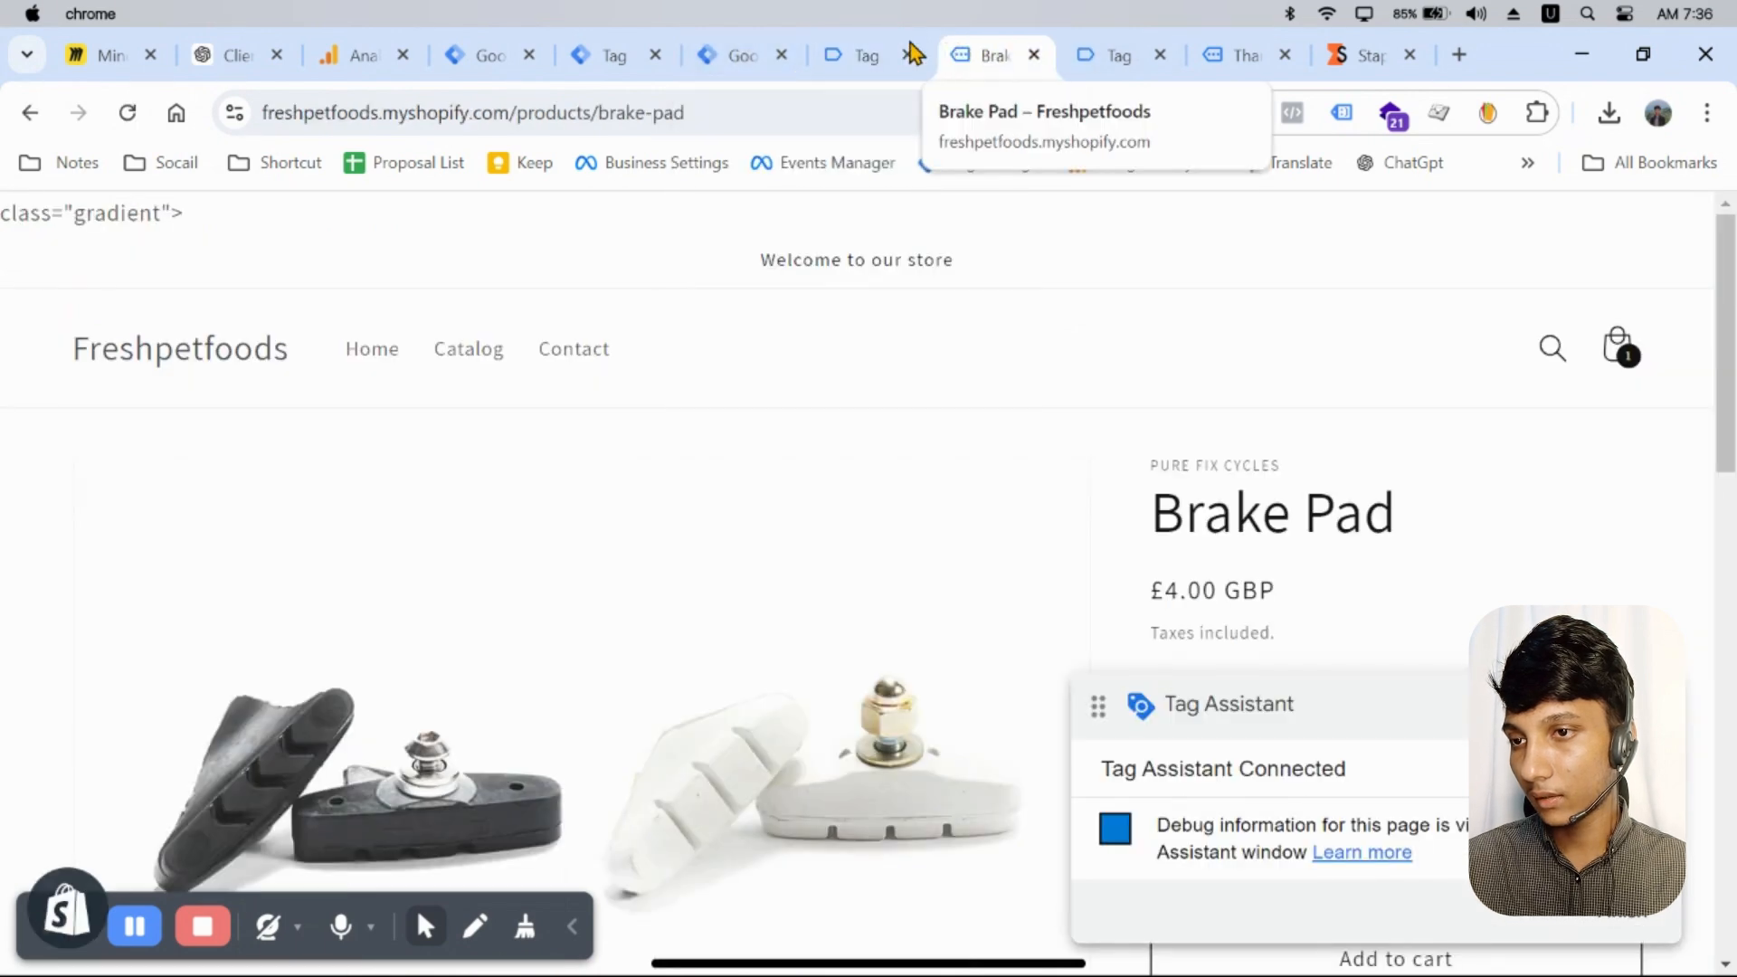
click(687, 45)
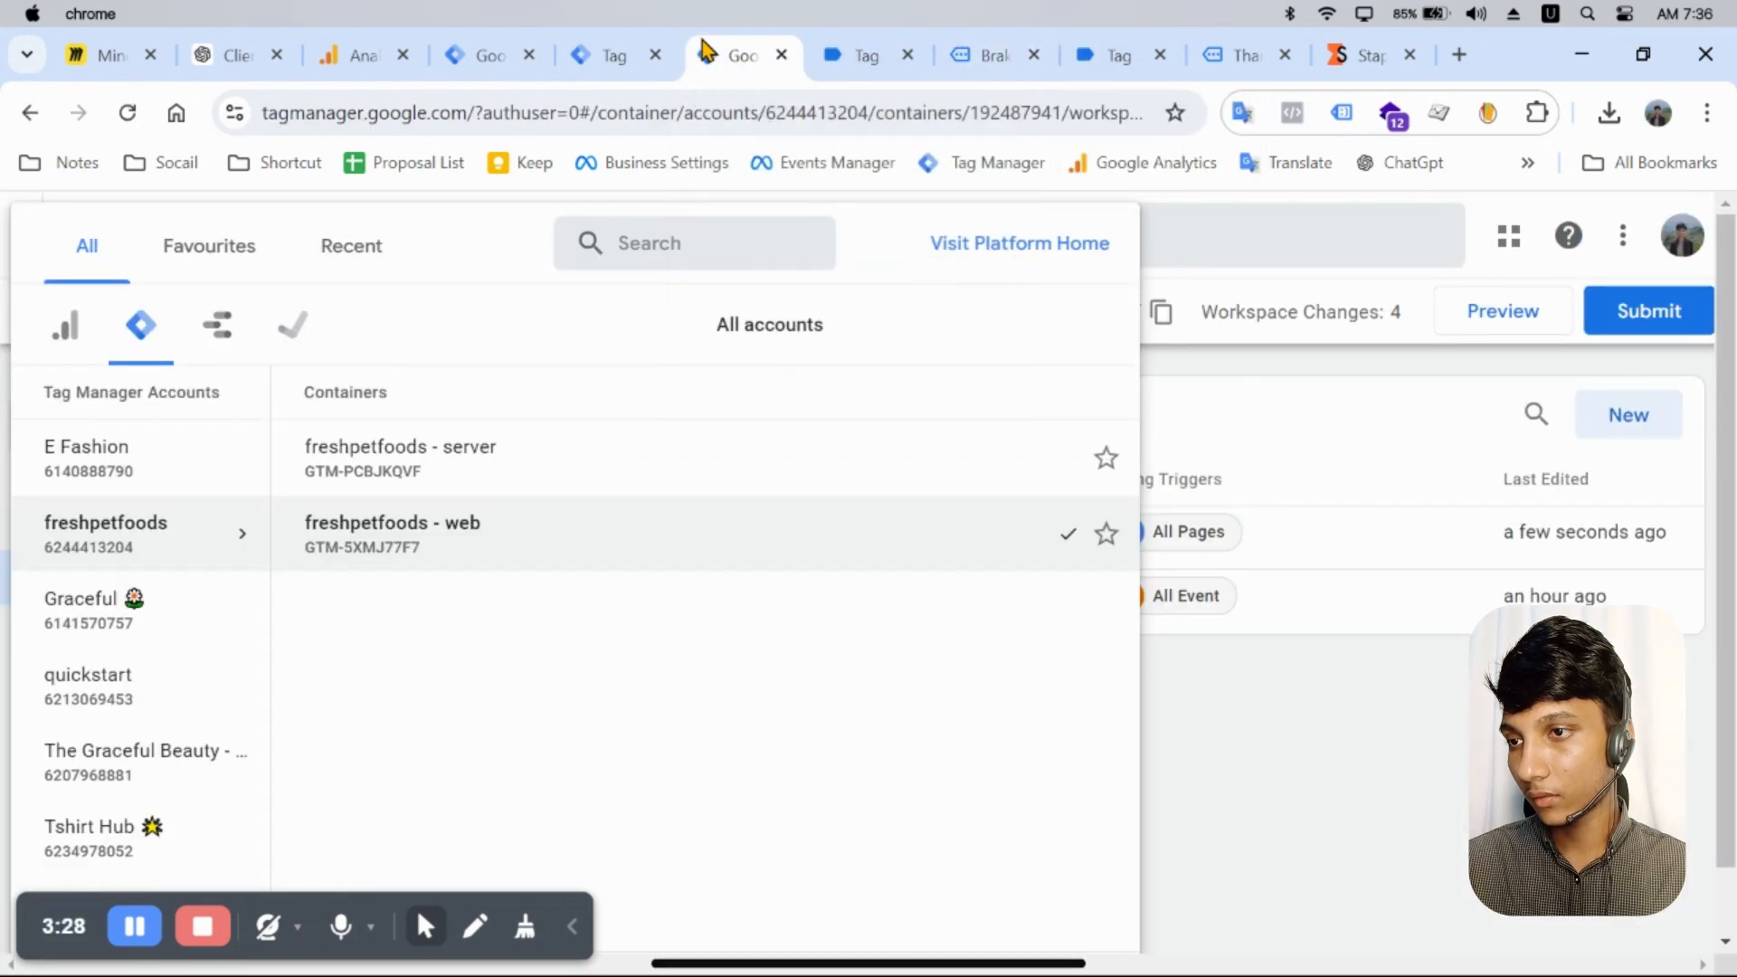
Step: Inspect the view_item and page_view events for evaluated tags in the server container's debug view
click(575, 59)
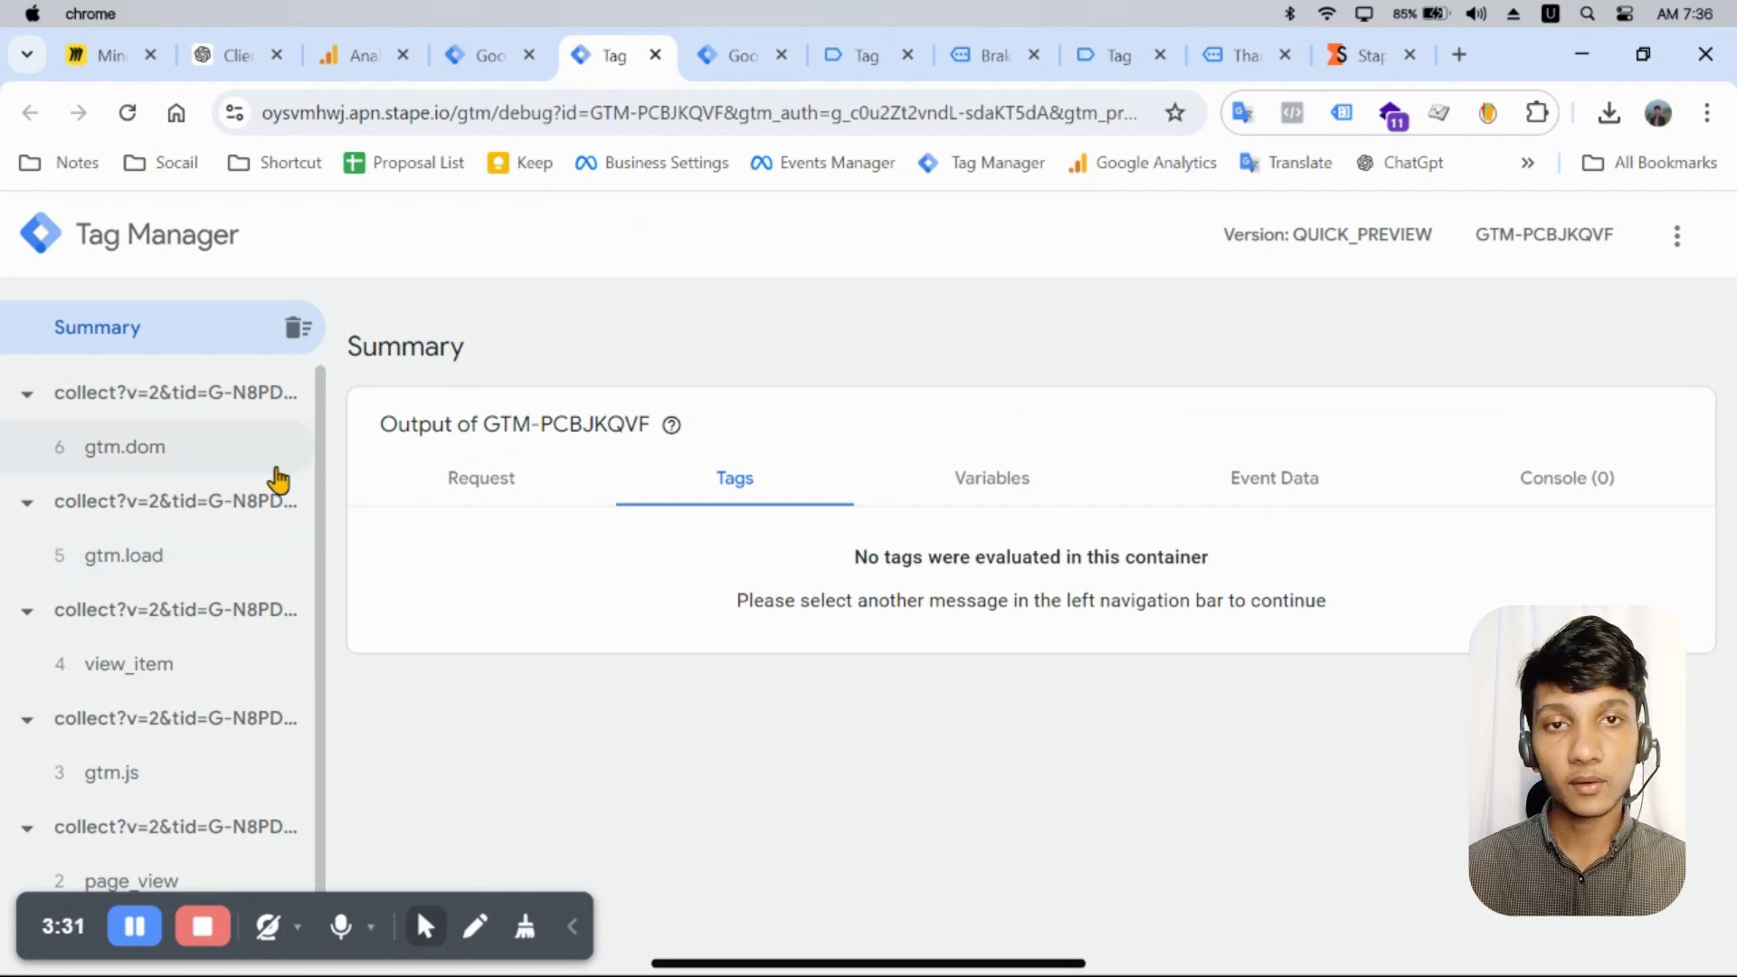
scroll(245, 543, down, 1)
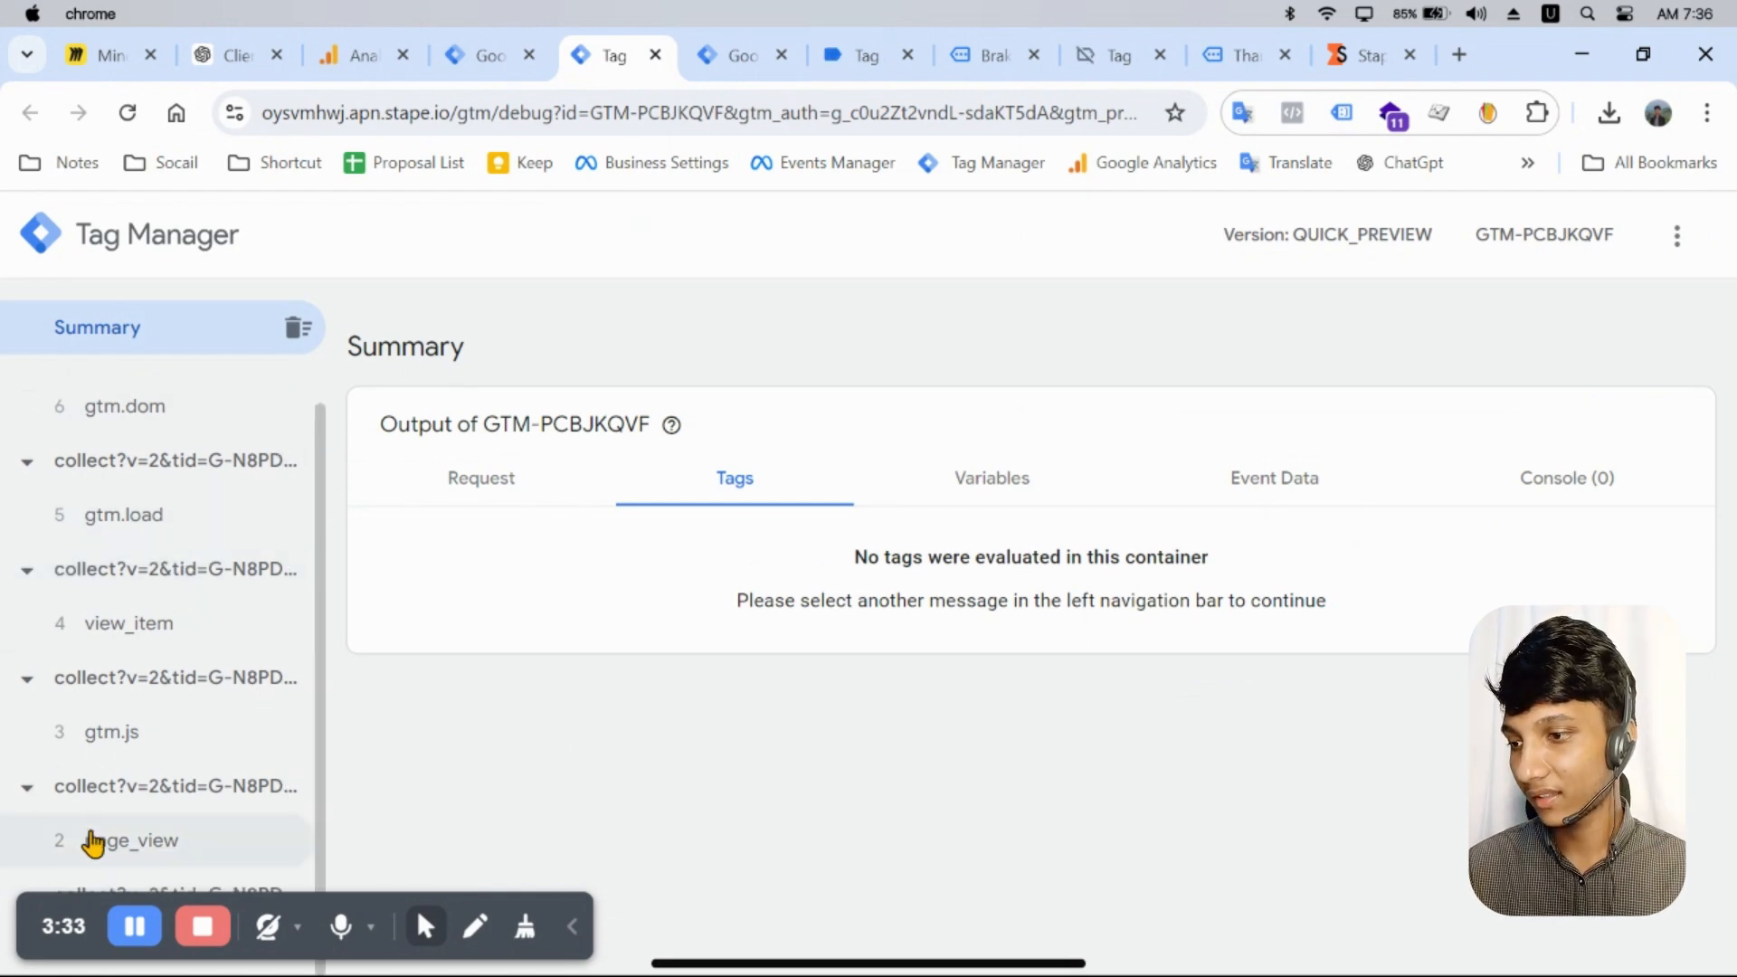
click(154, 633)
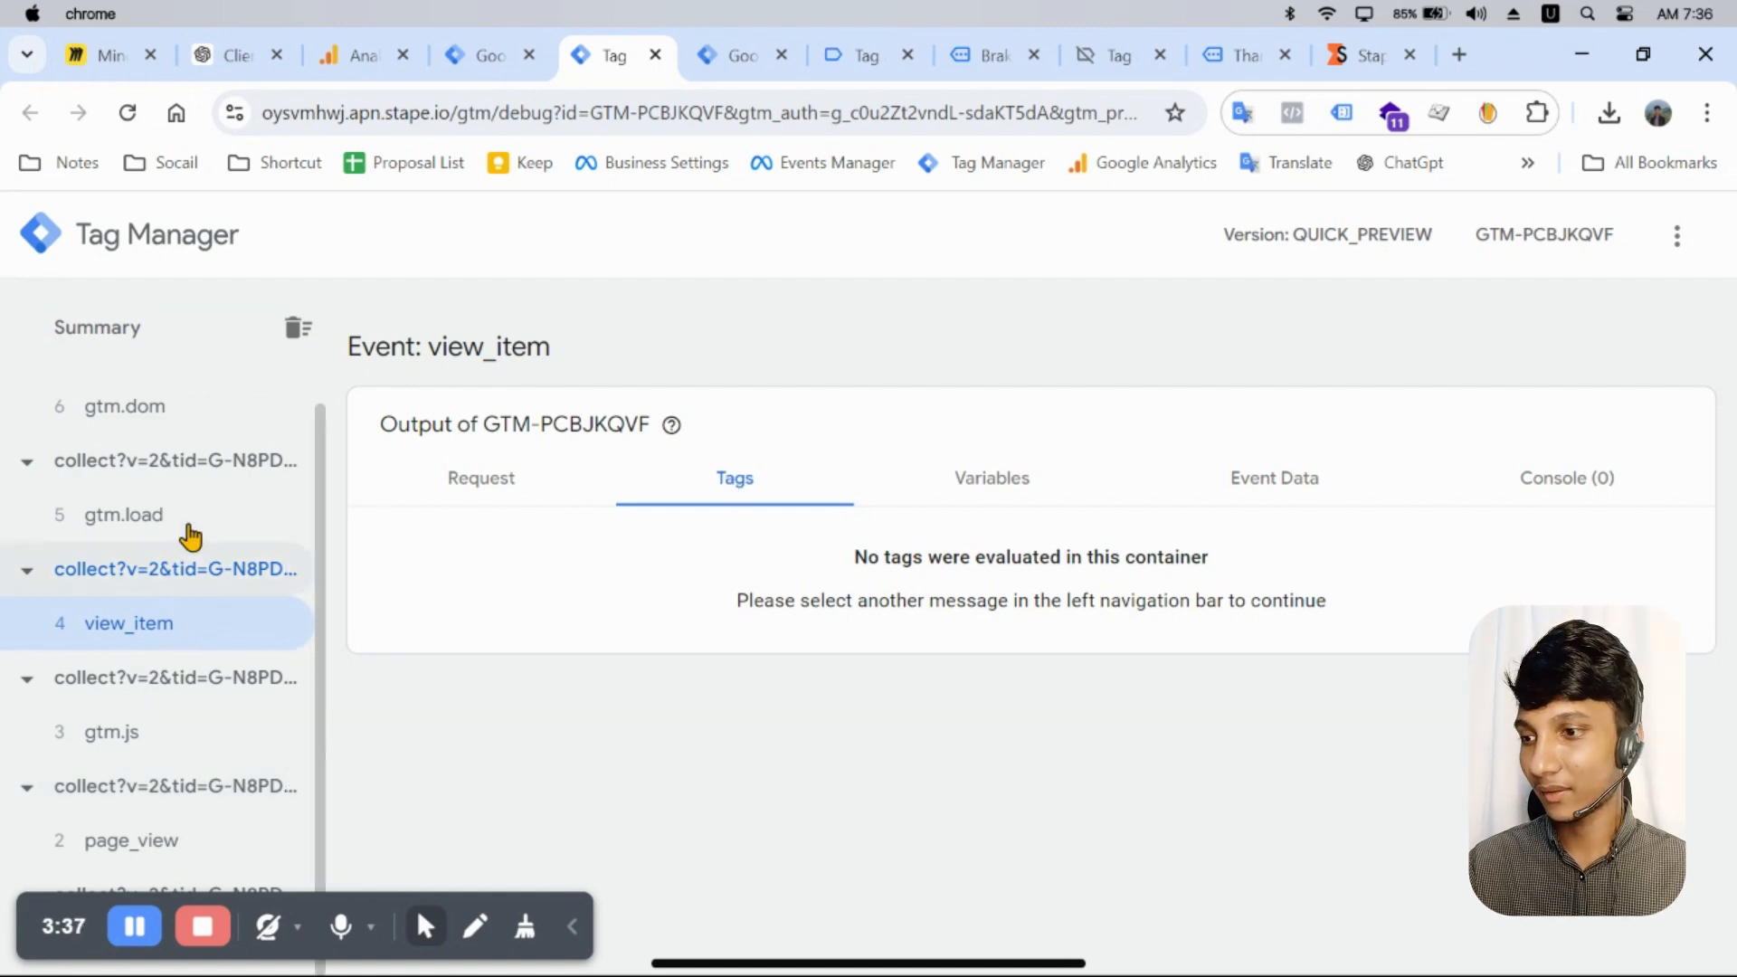
scroll(171, 634, up, 1)
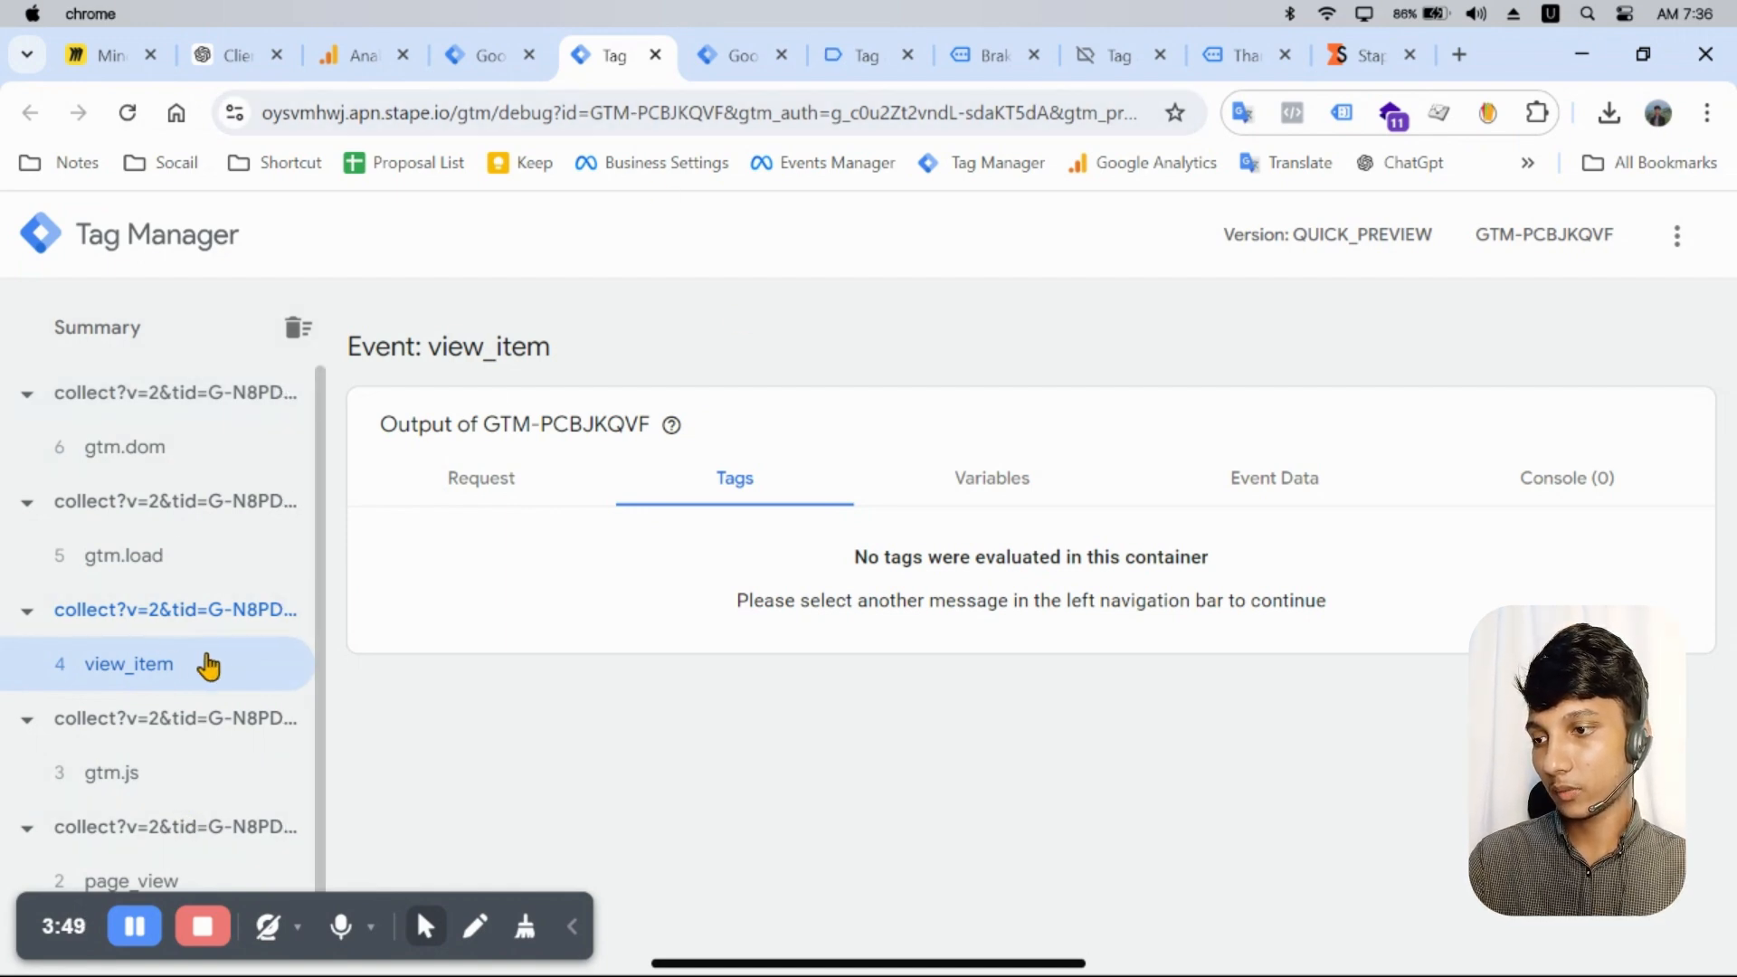
click(152, 859)
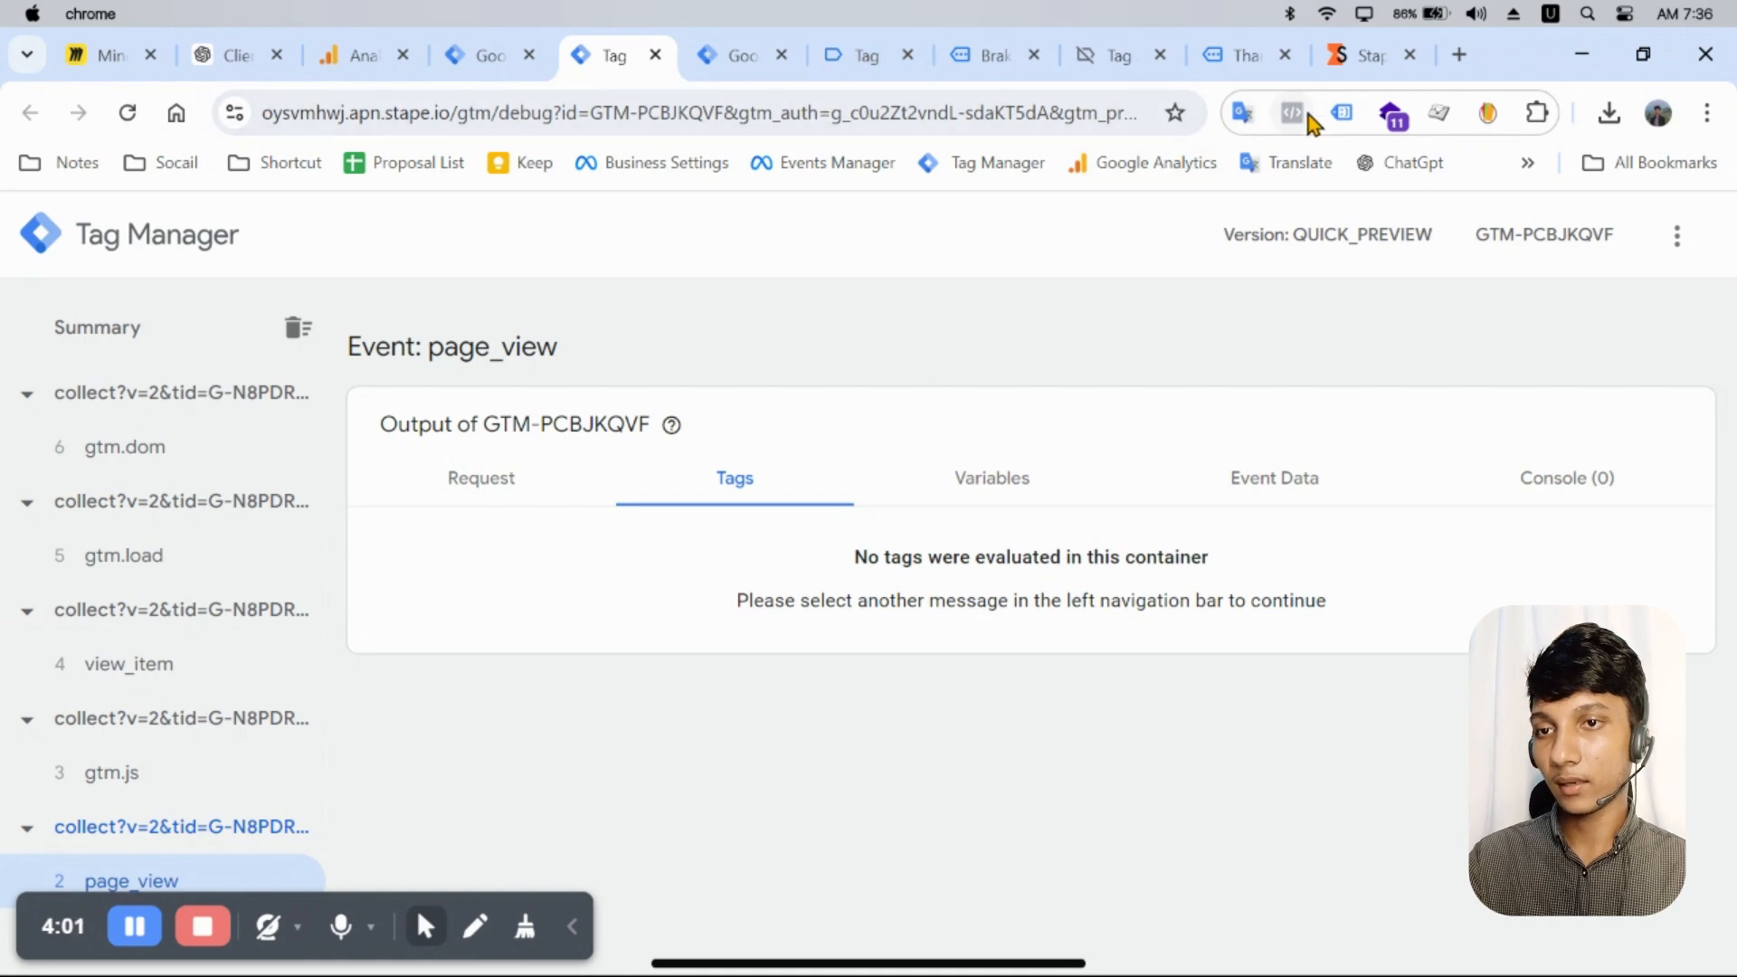
click(1344, 79)
click(565, 63)
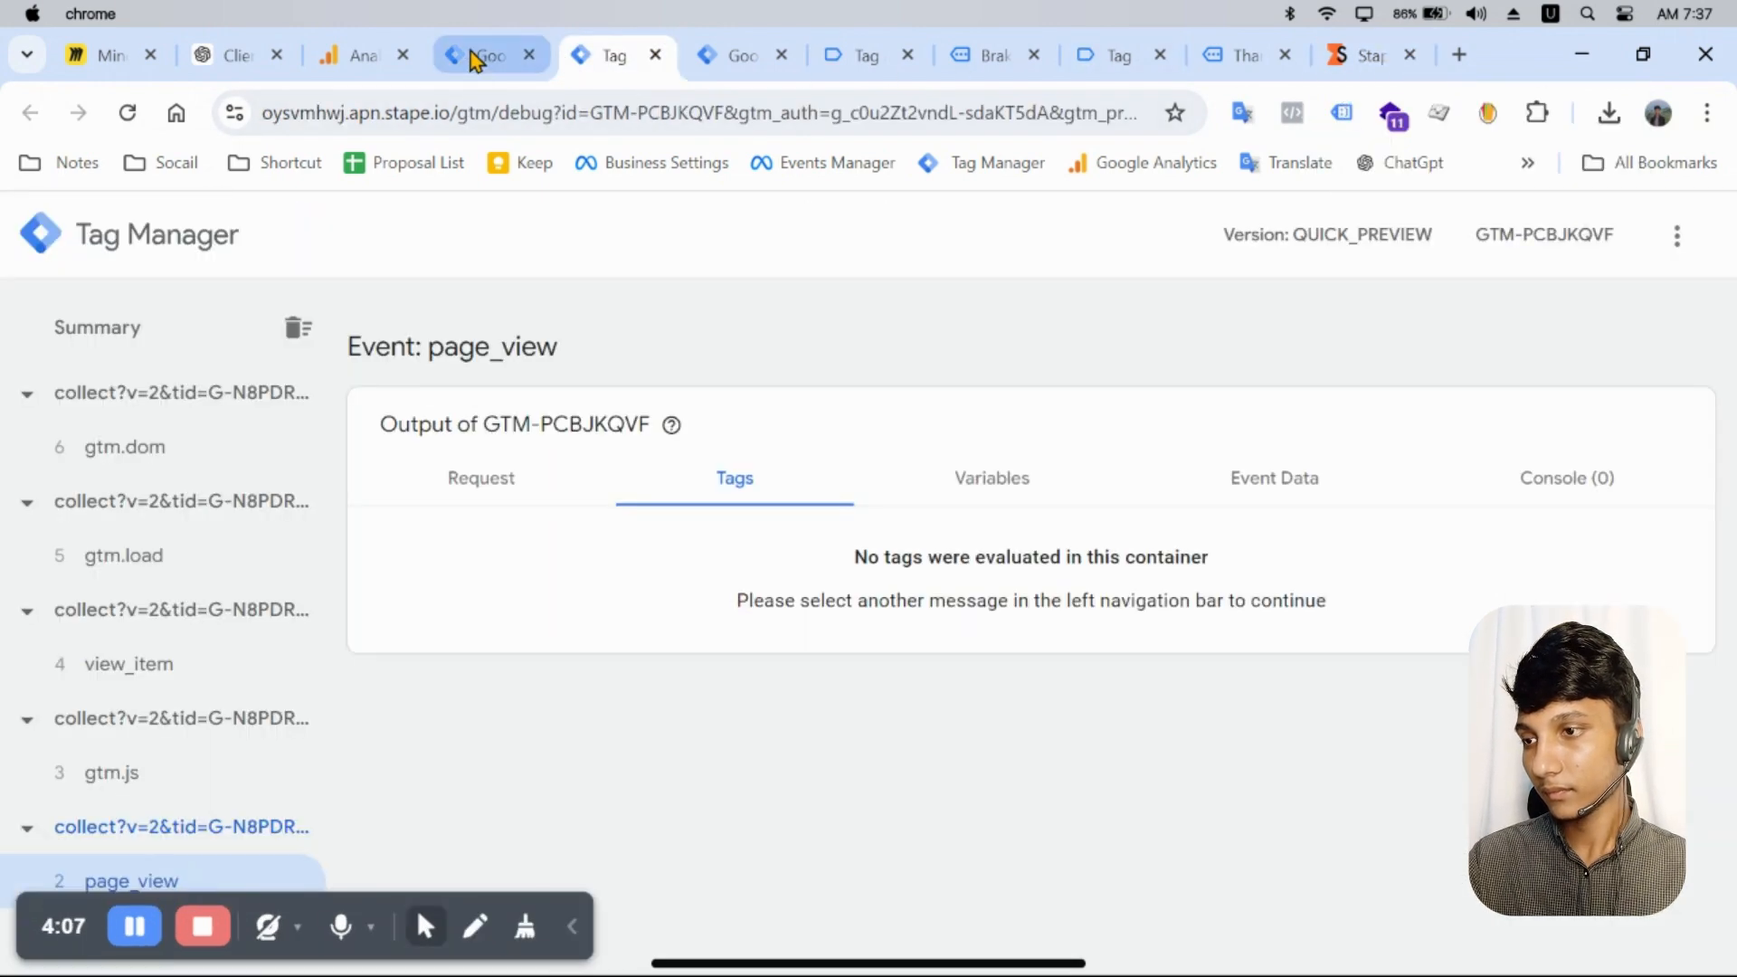
Step: Review the server container's workspace and debug view against the tag list of the freshpetfoods web container
click(506, 59)
scroll(233, 671, down, 5)
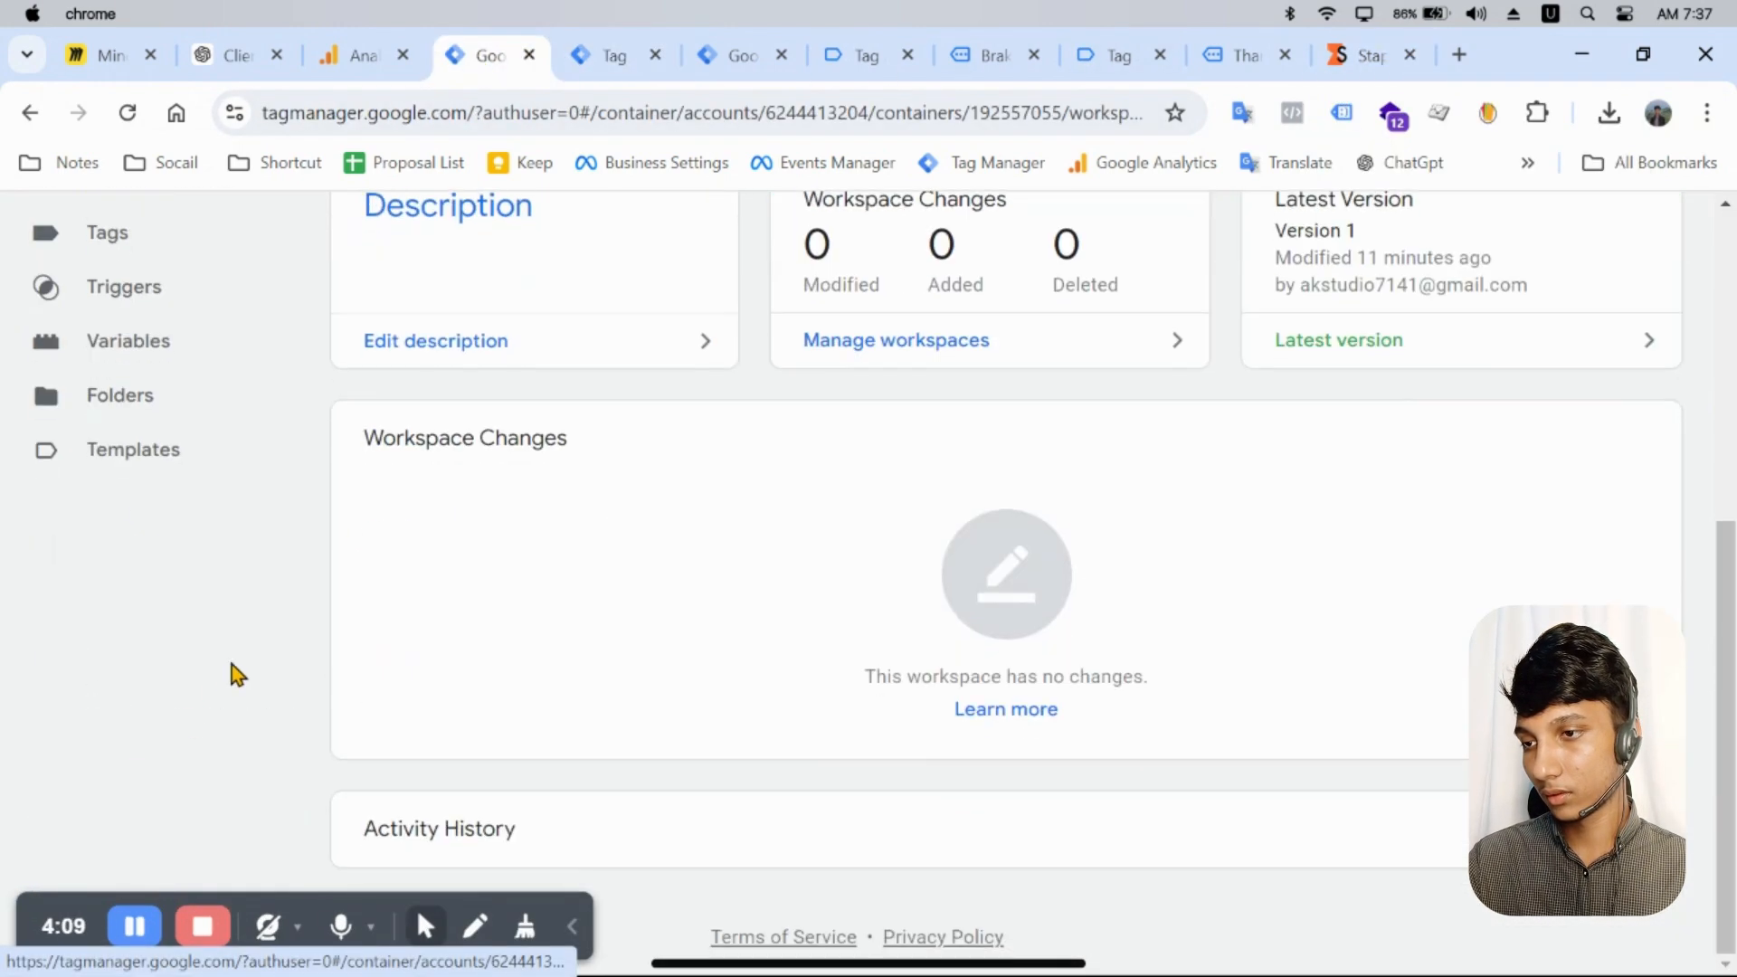
click(597, 80)
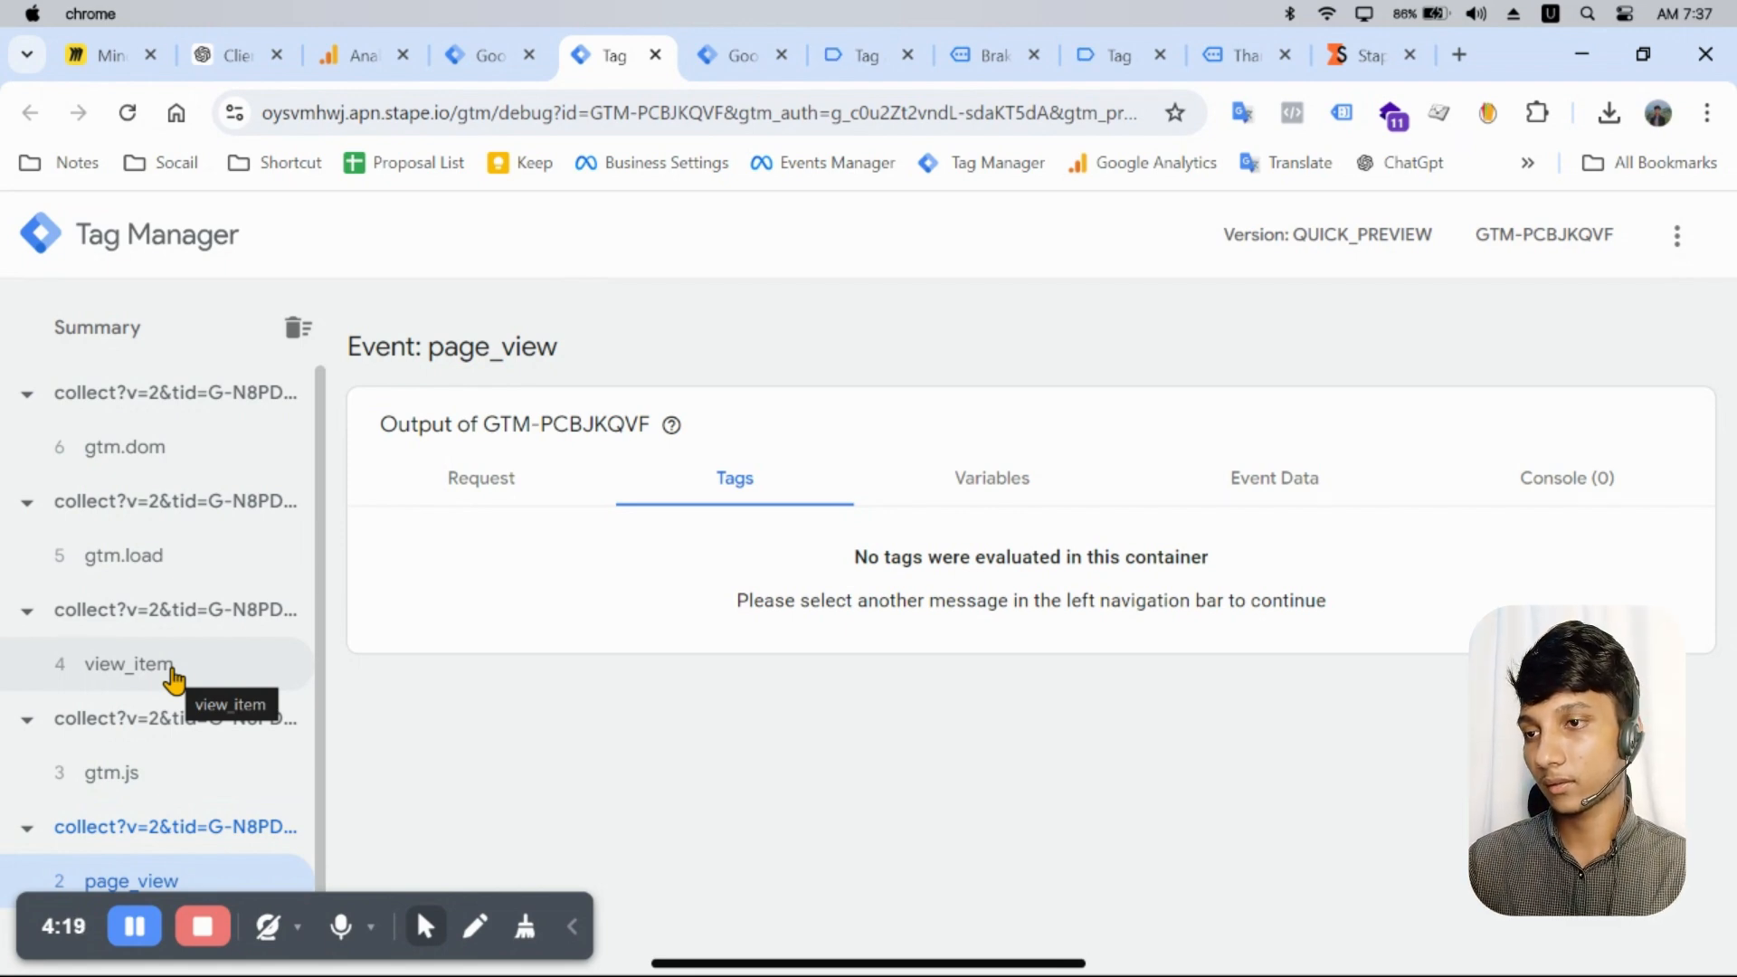
click(698, 46)
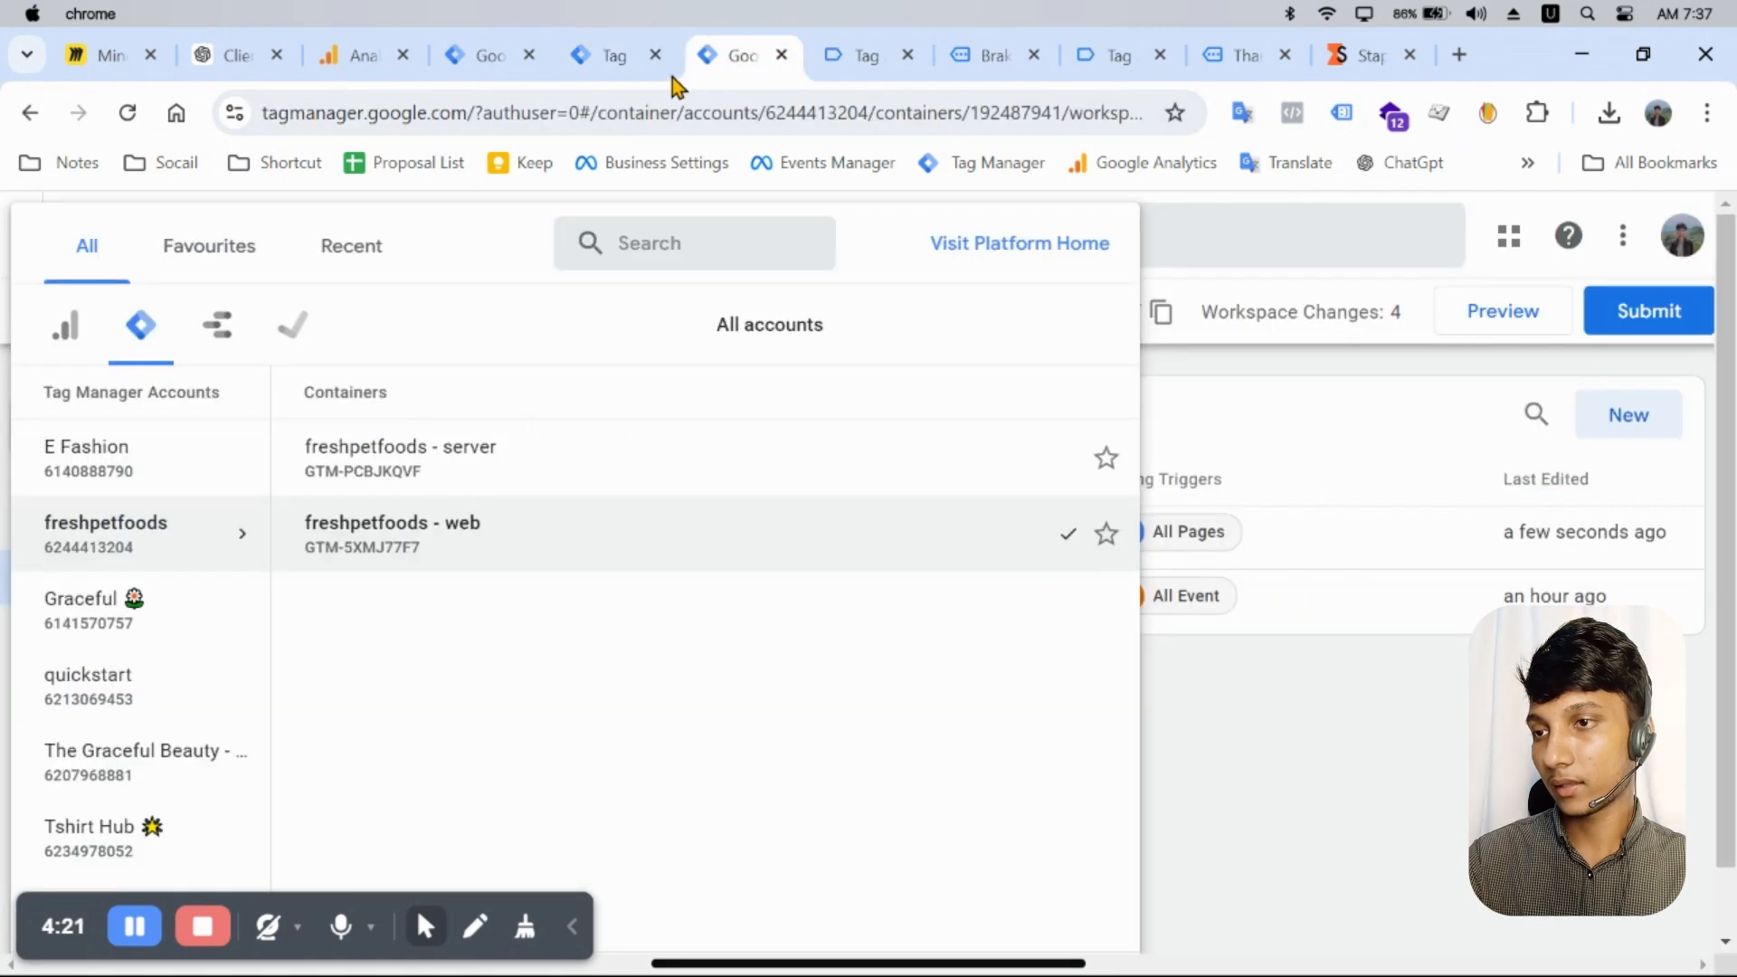
mouse_move(620, 81)
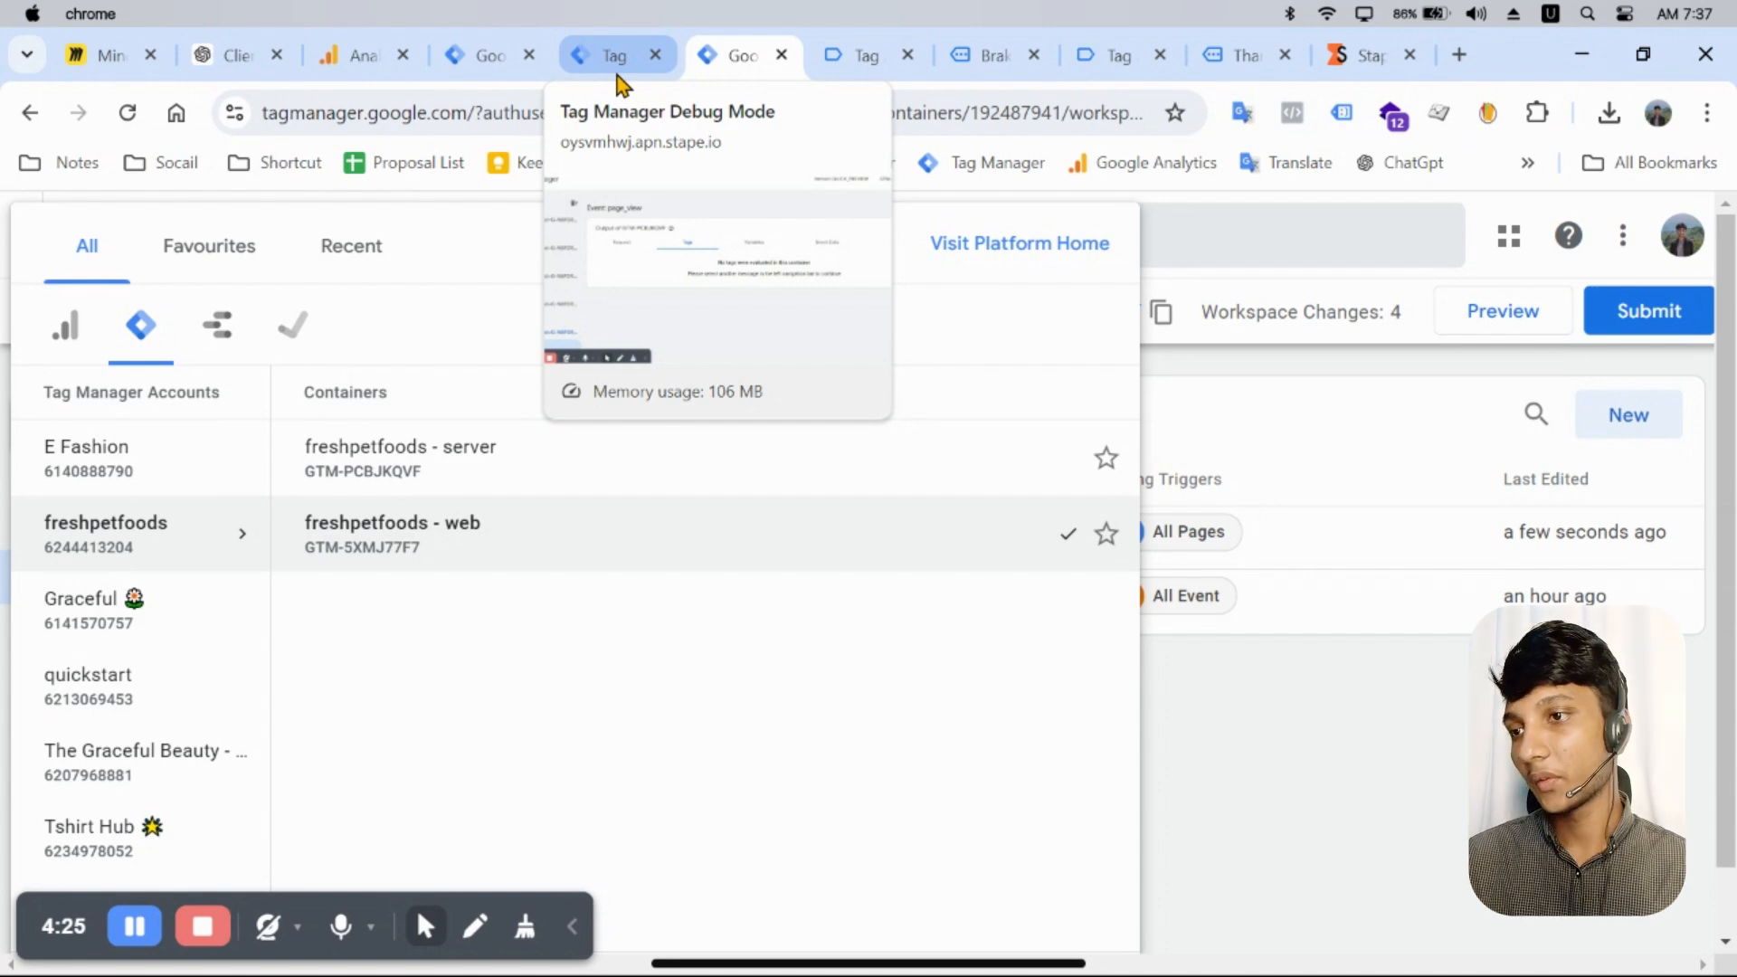
click(617, 74)
click(769, 56)
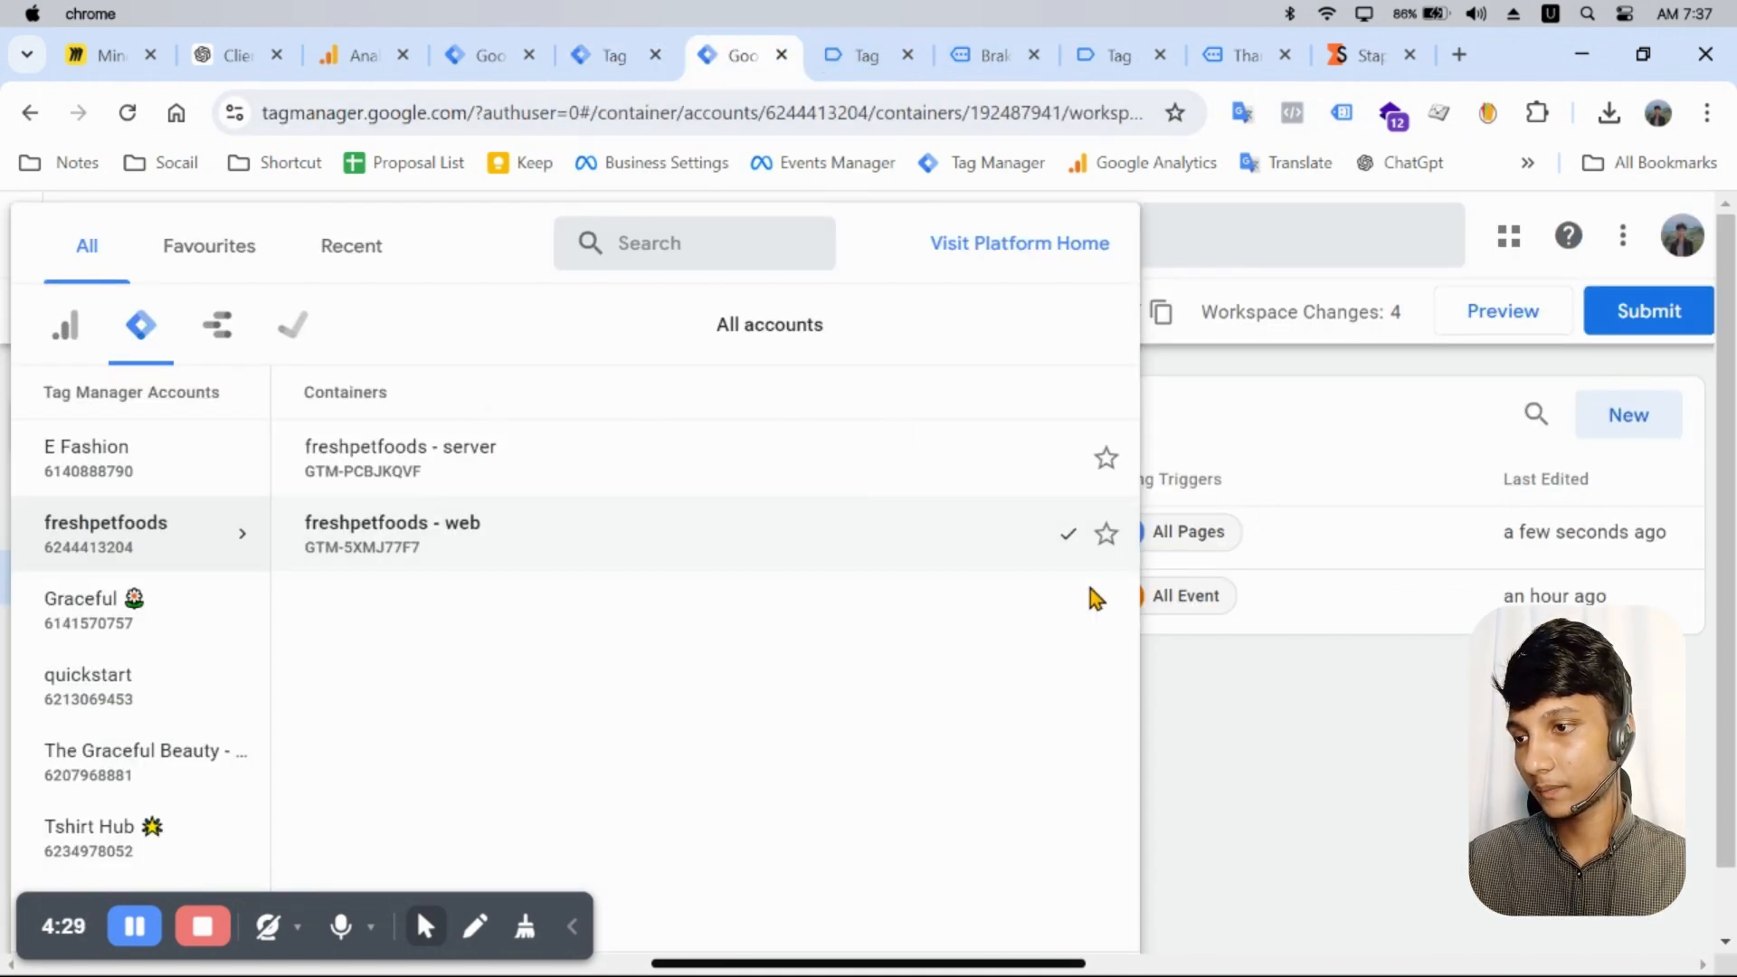
click(1176, 634)
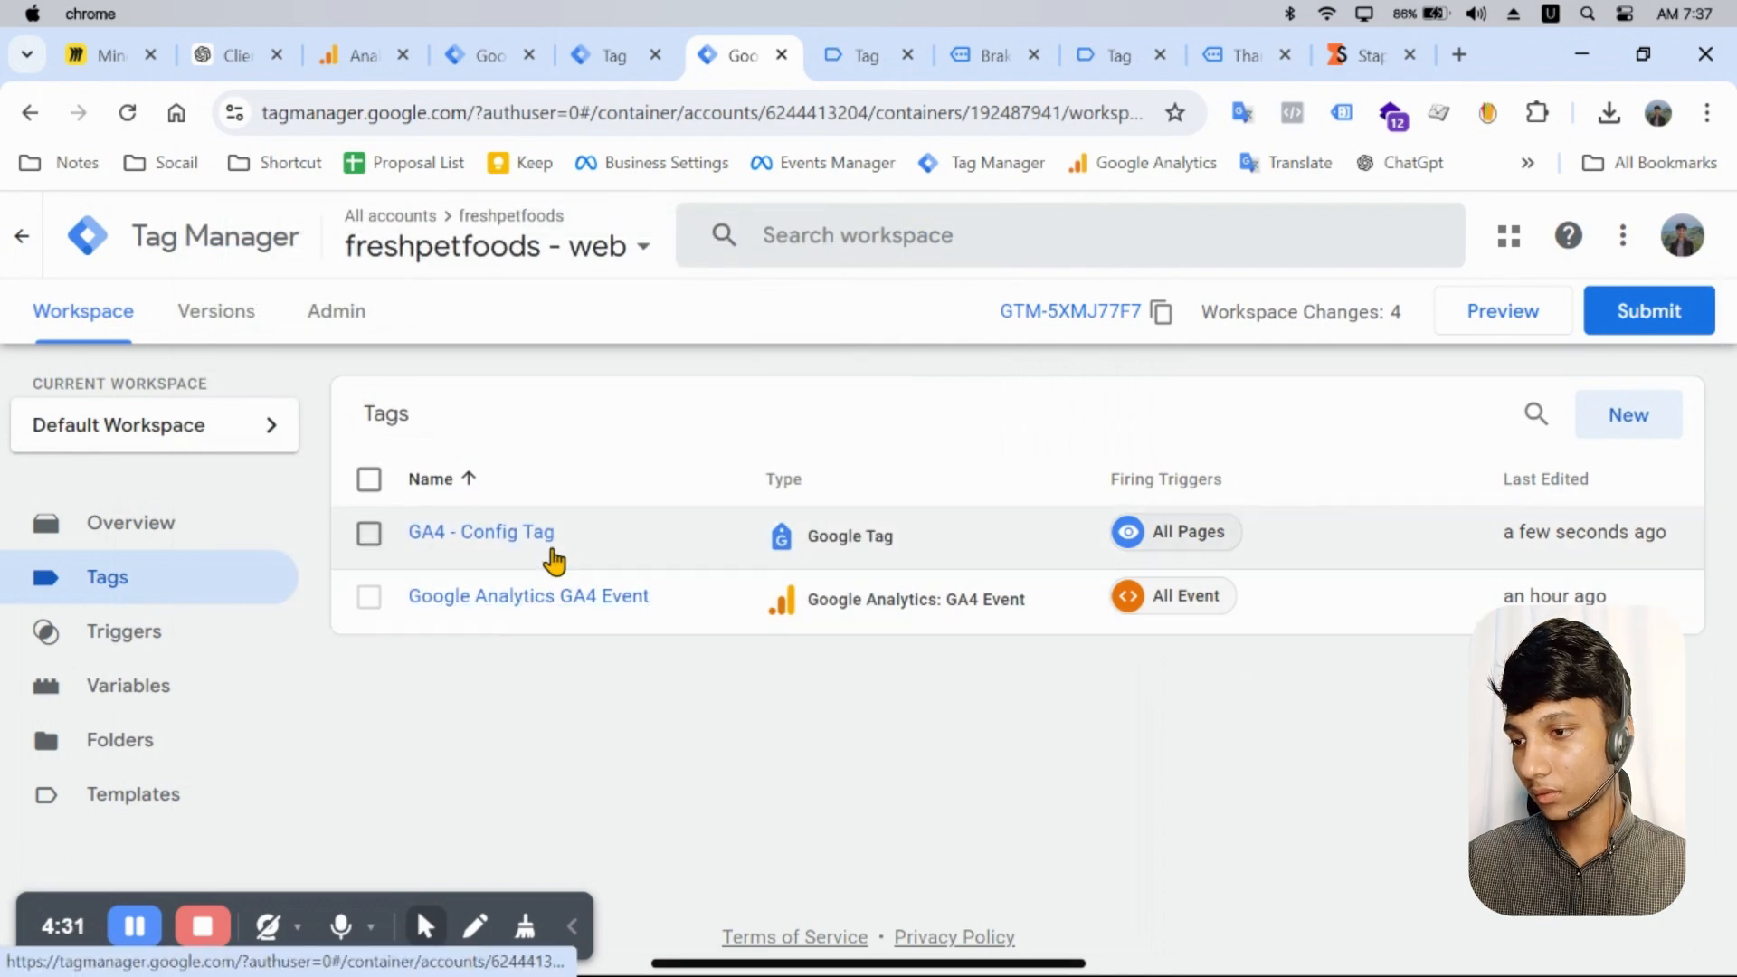
click(459, 58)
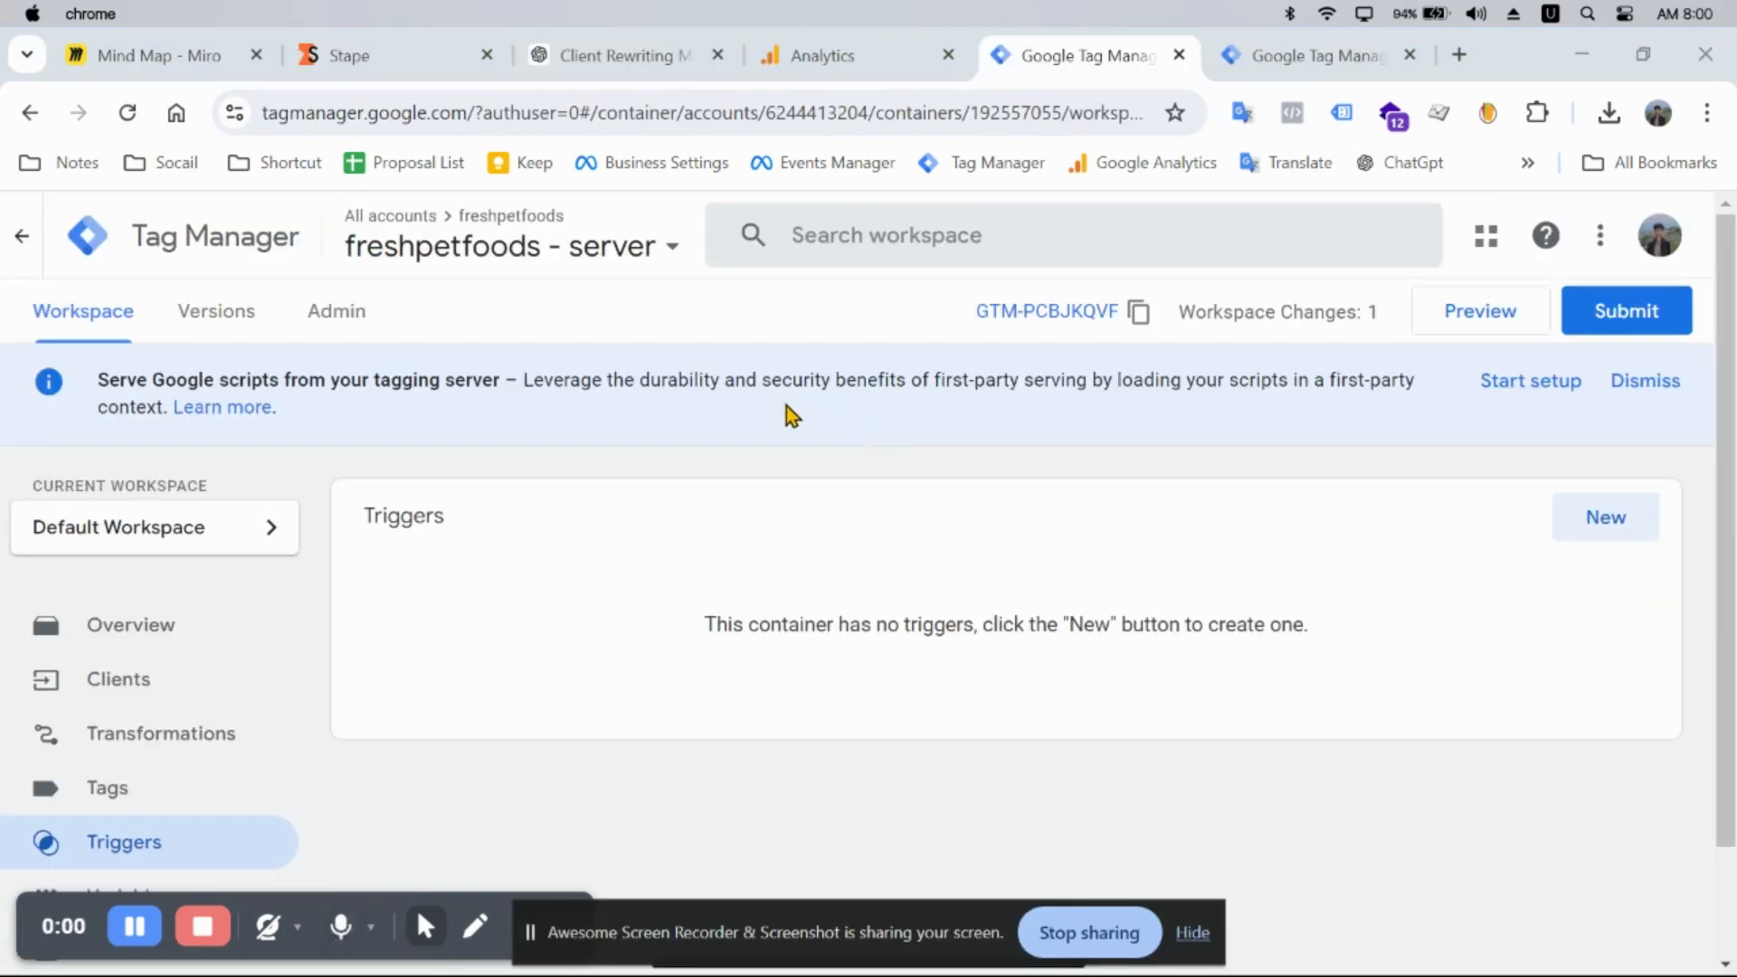
click(1589, 522)
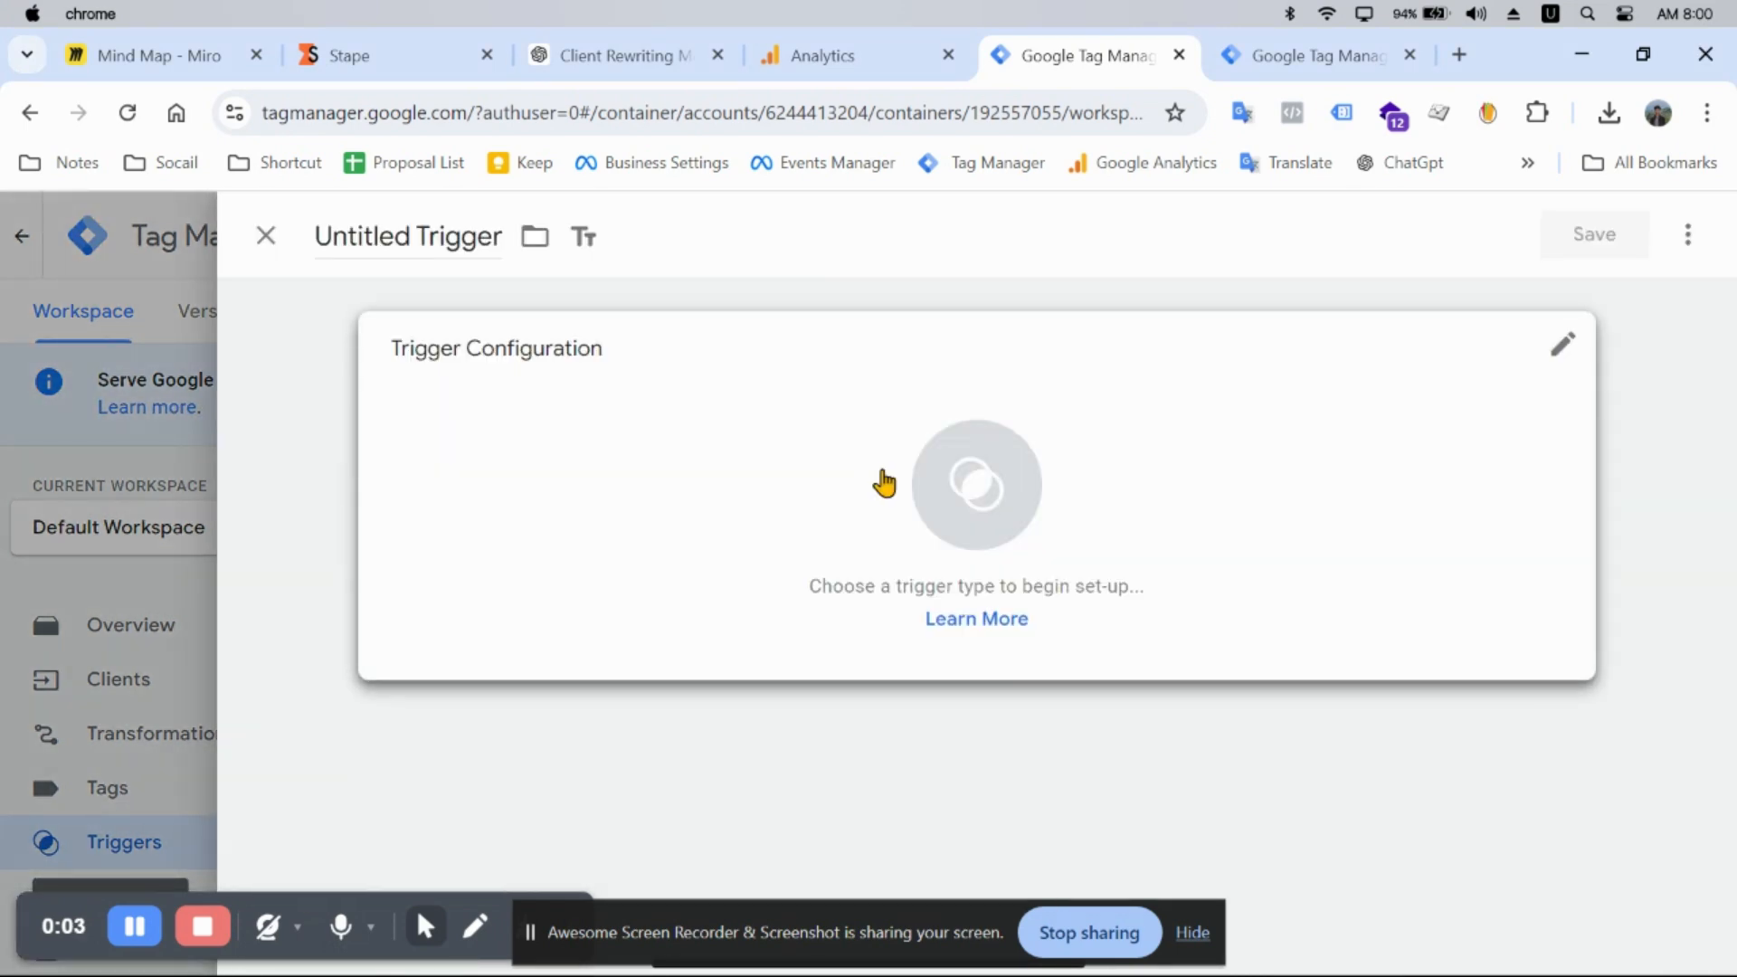
click(884, 482)
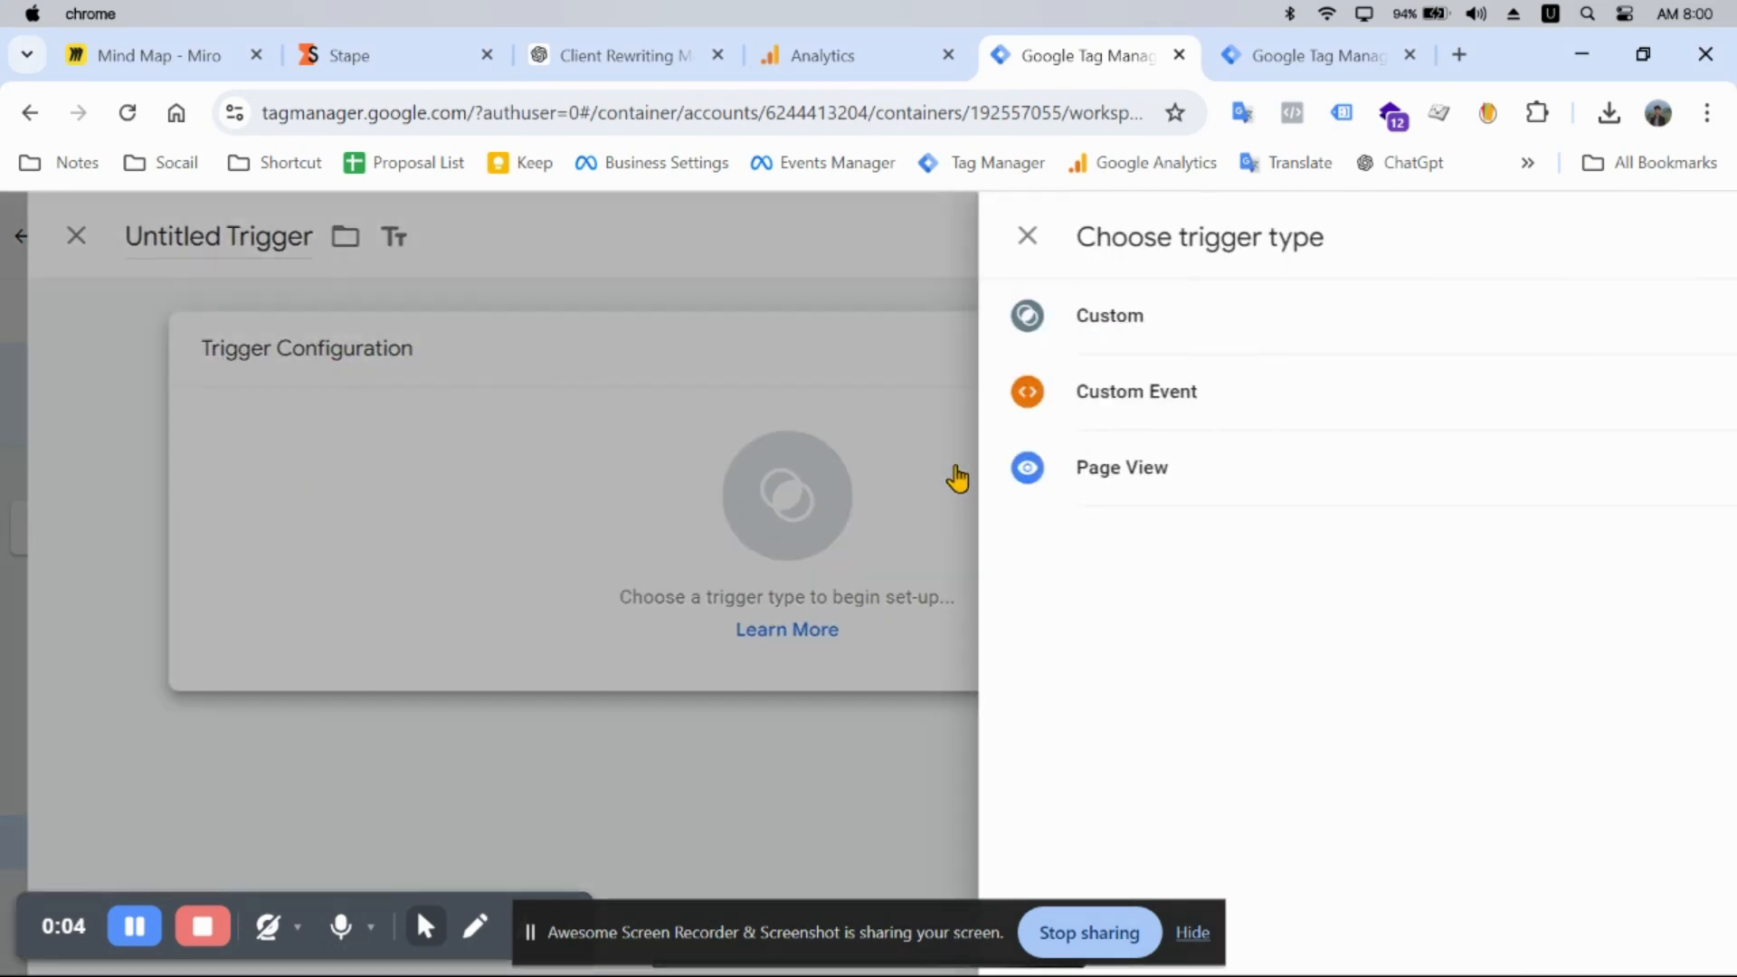
click(150, 422)
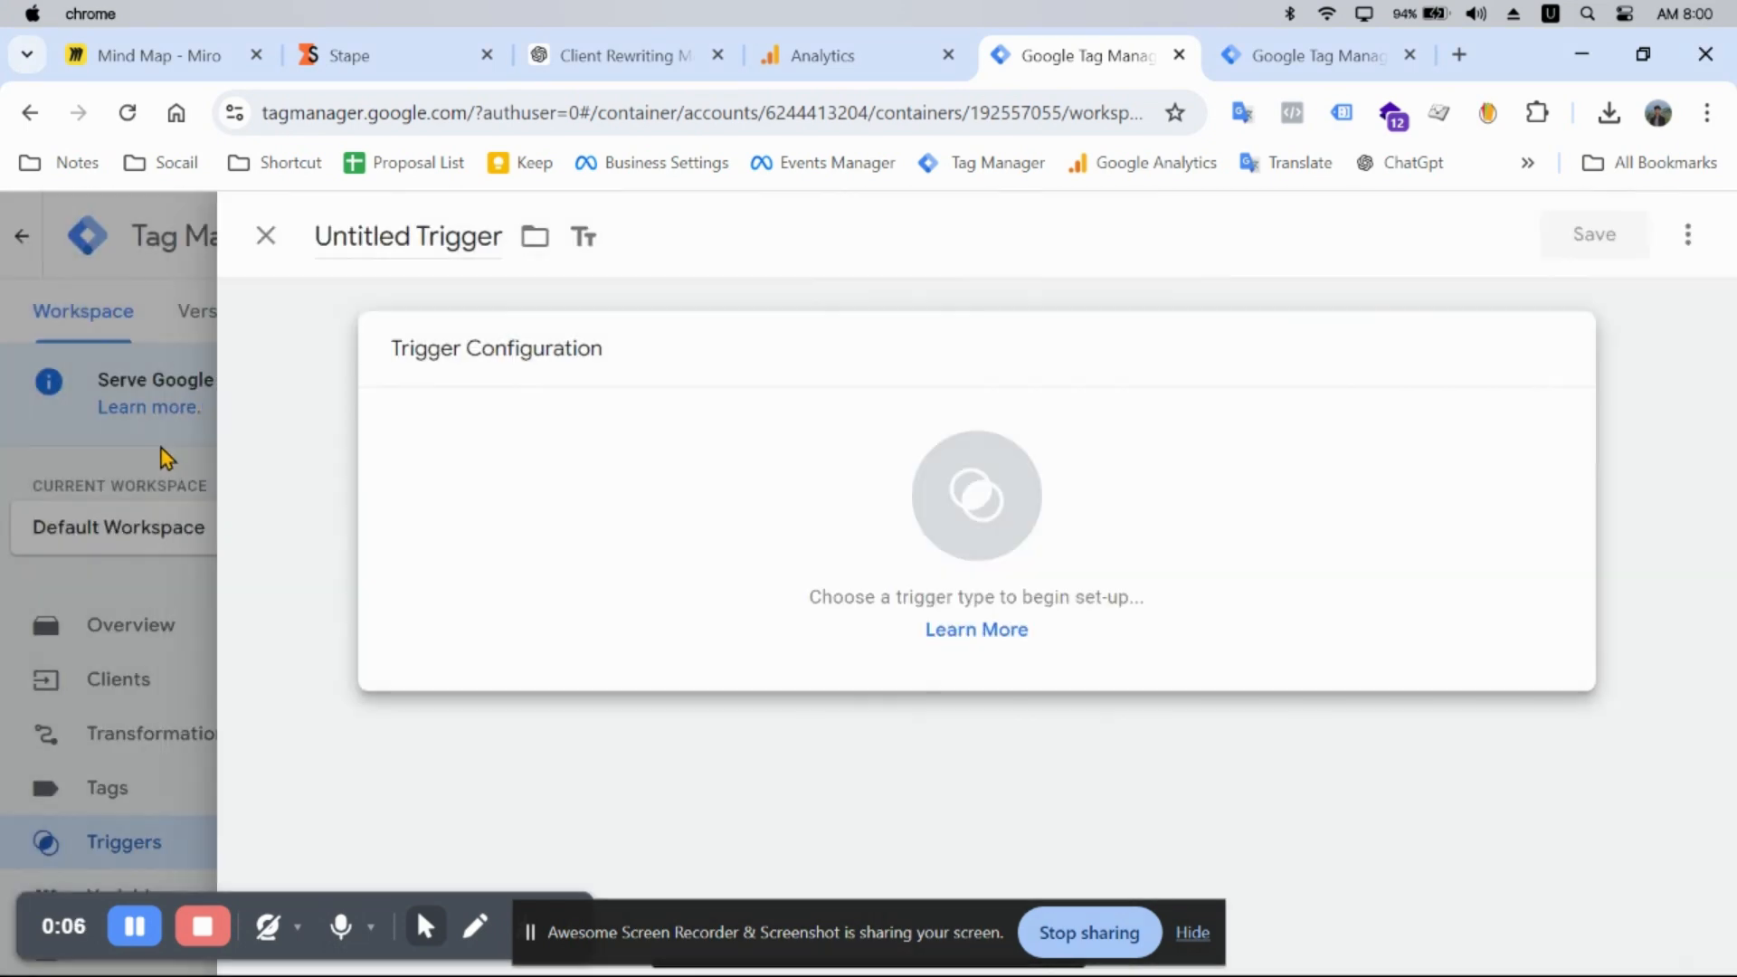
click(164, 453)
Step: Start a new tag in the server container with the type Google Analytics: GA4
click(123, 786)
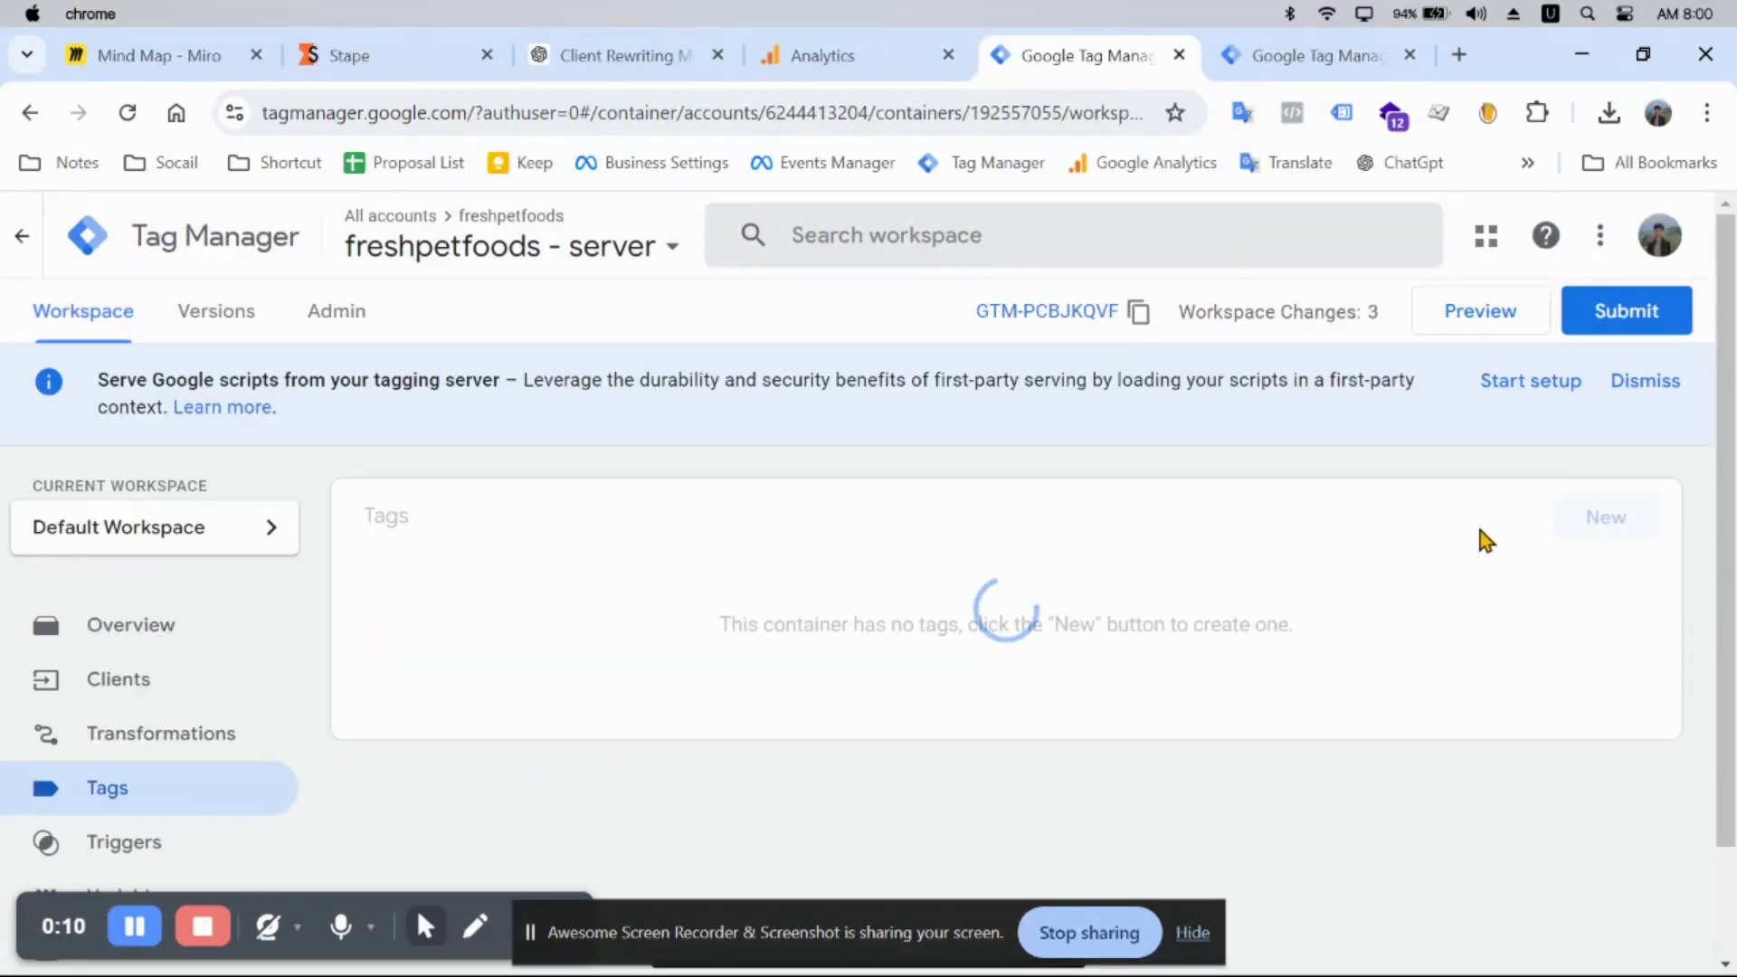
click(1594, 541)
click(1142, 590)
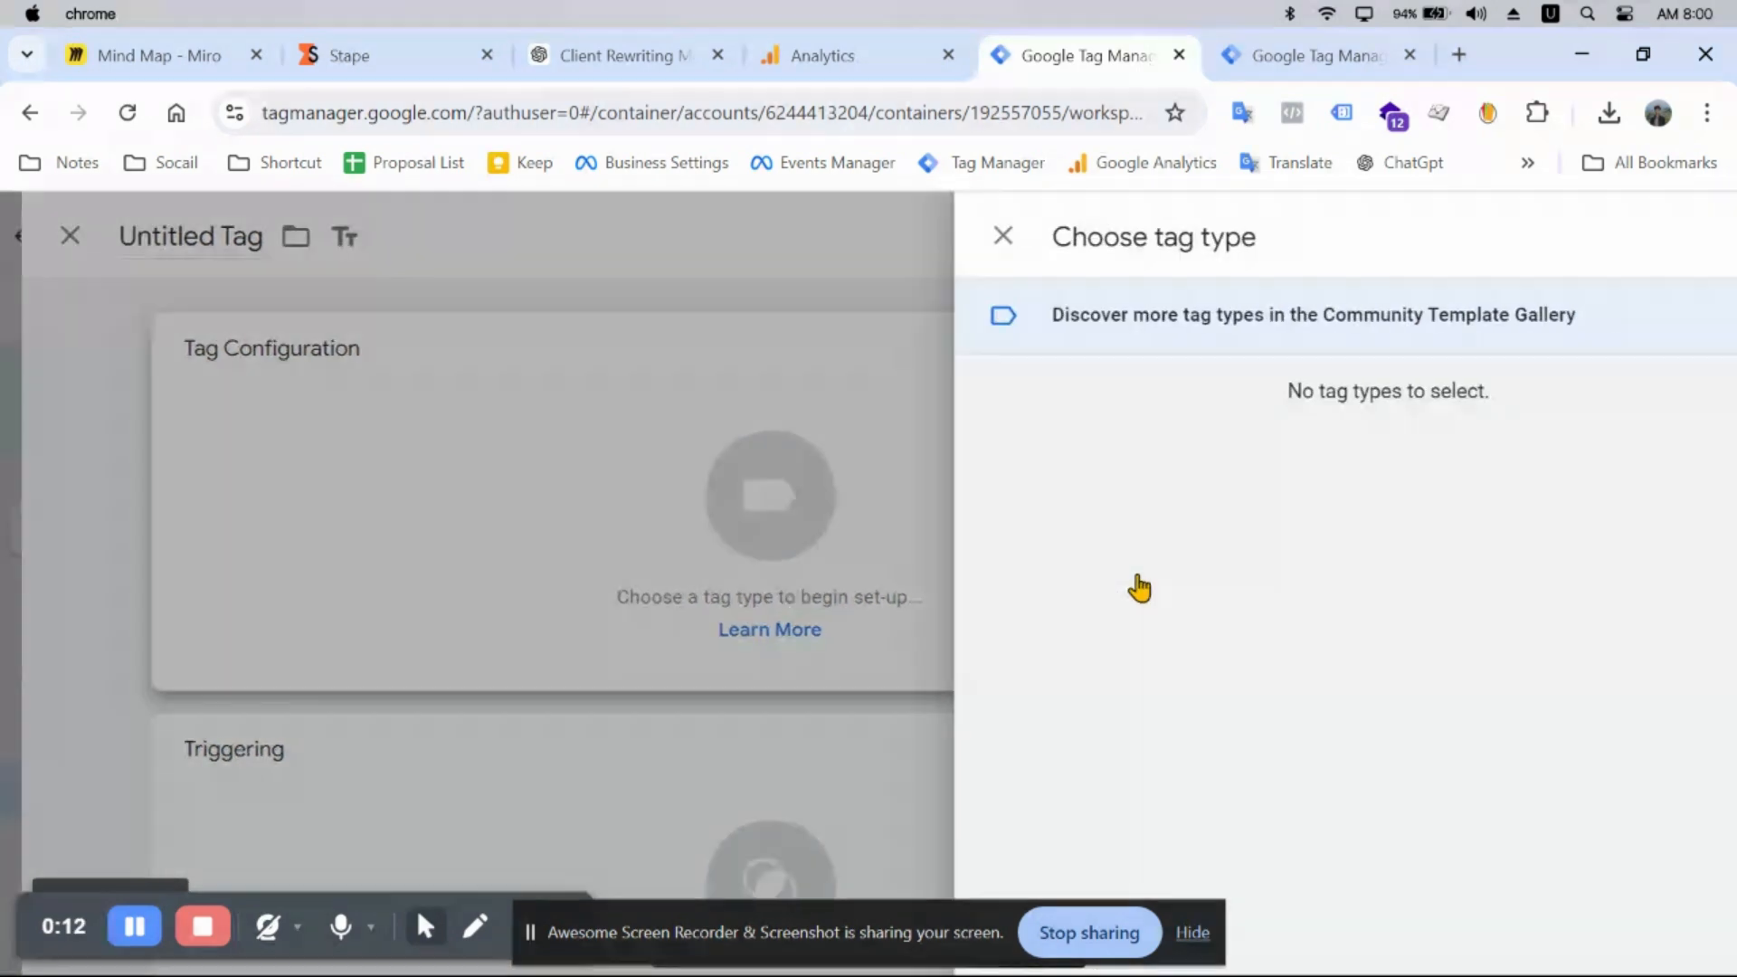
click(1126, 493)
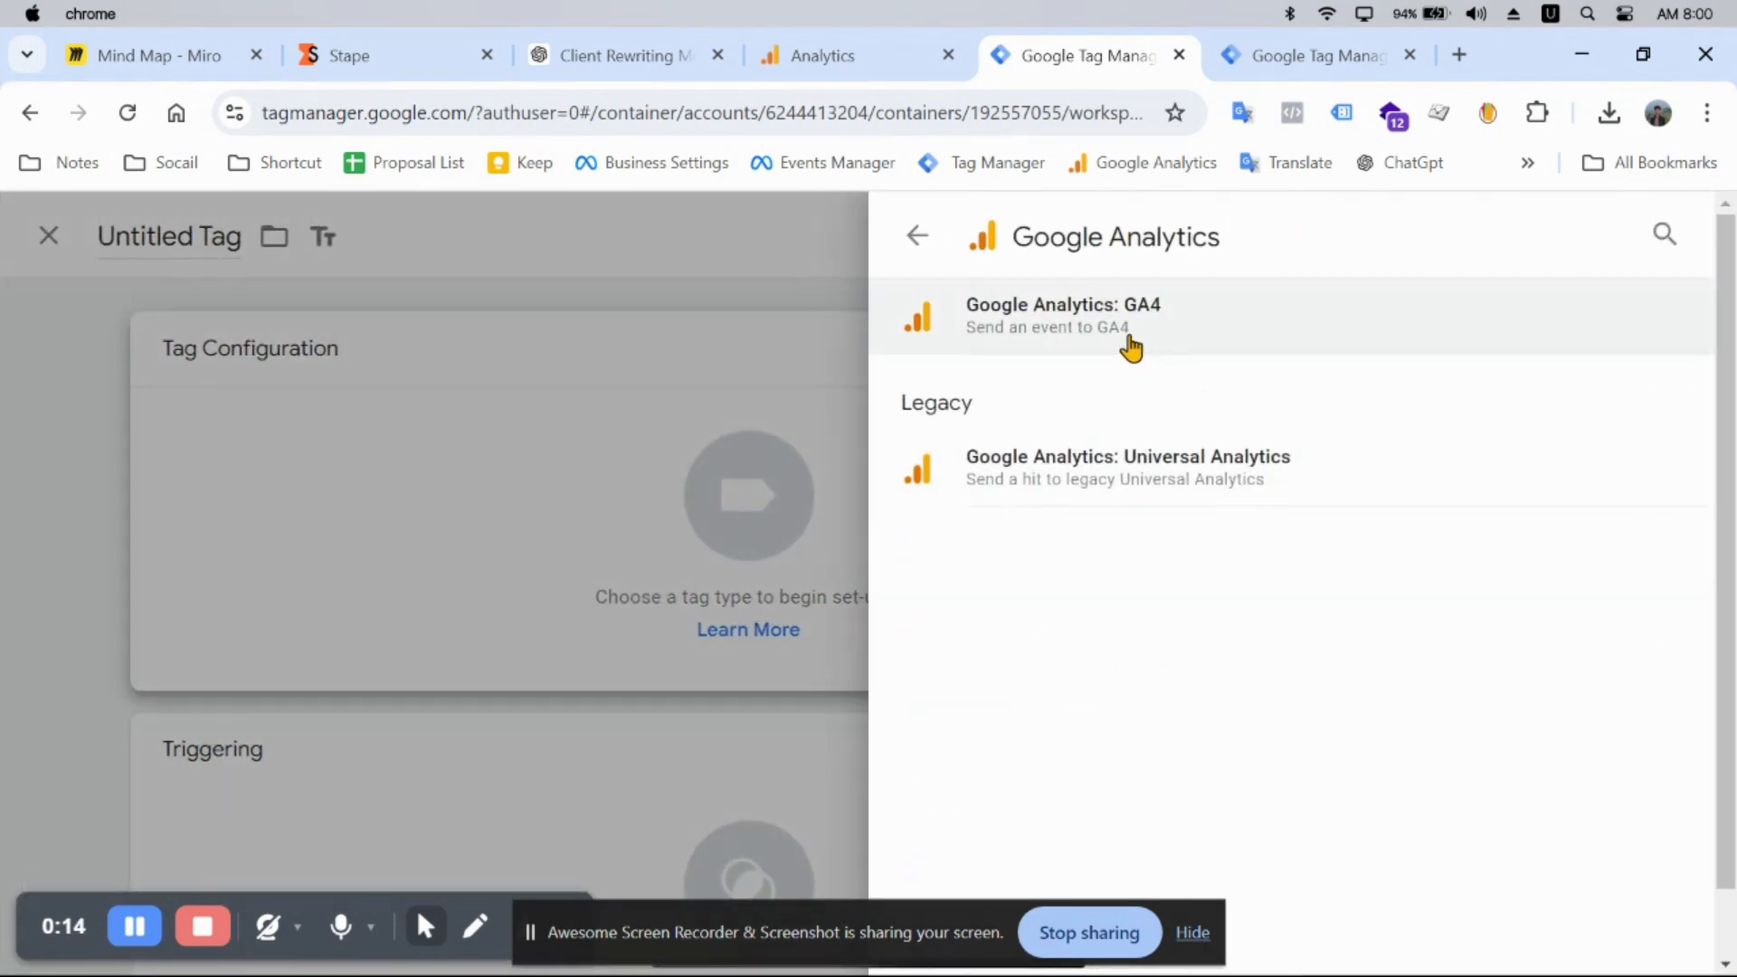
click(1246, 326)
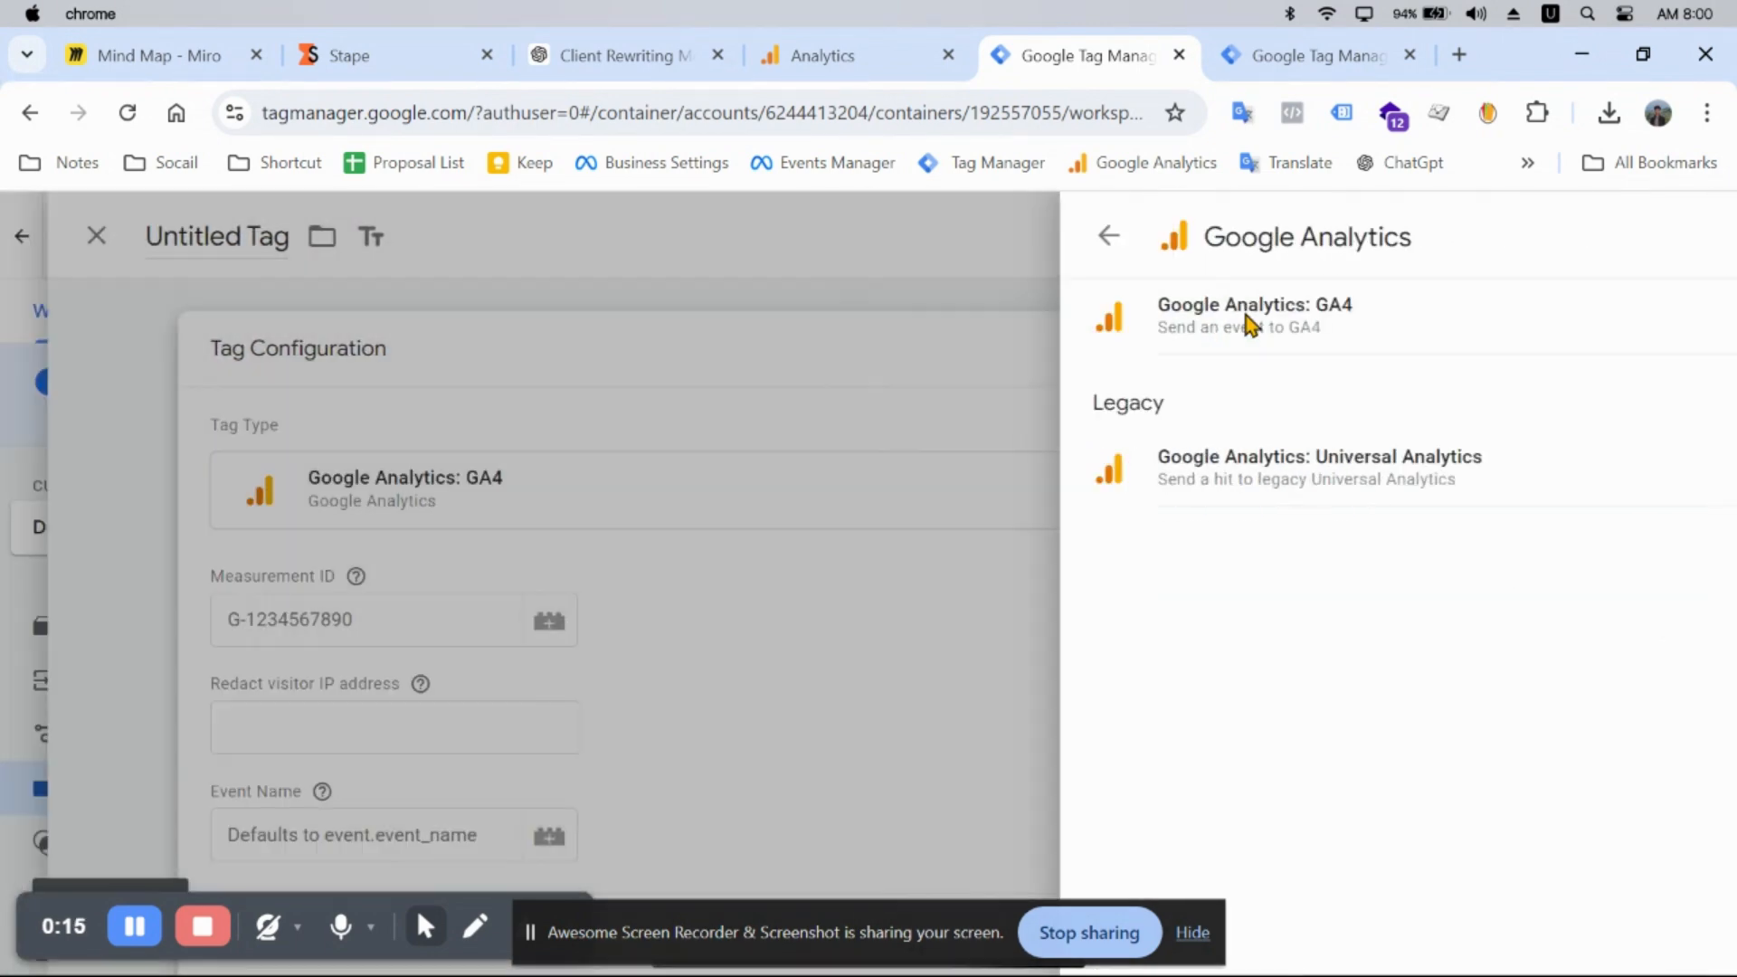
Step: Switch to Google Analytics and copy the measurement ID of the ElexMart web data stream
click(421, 579)
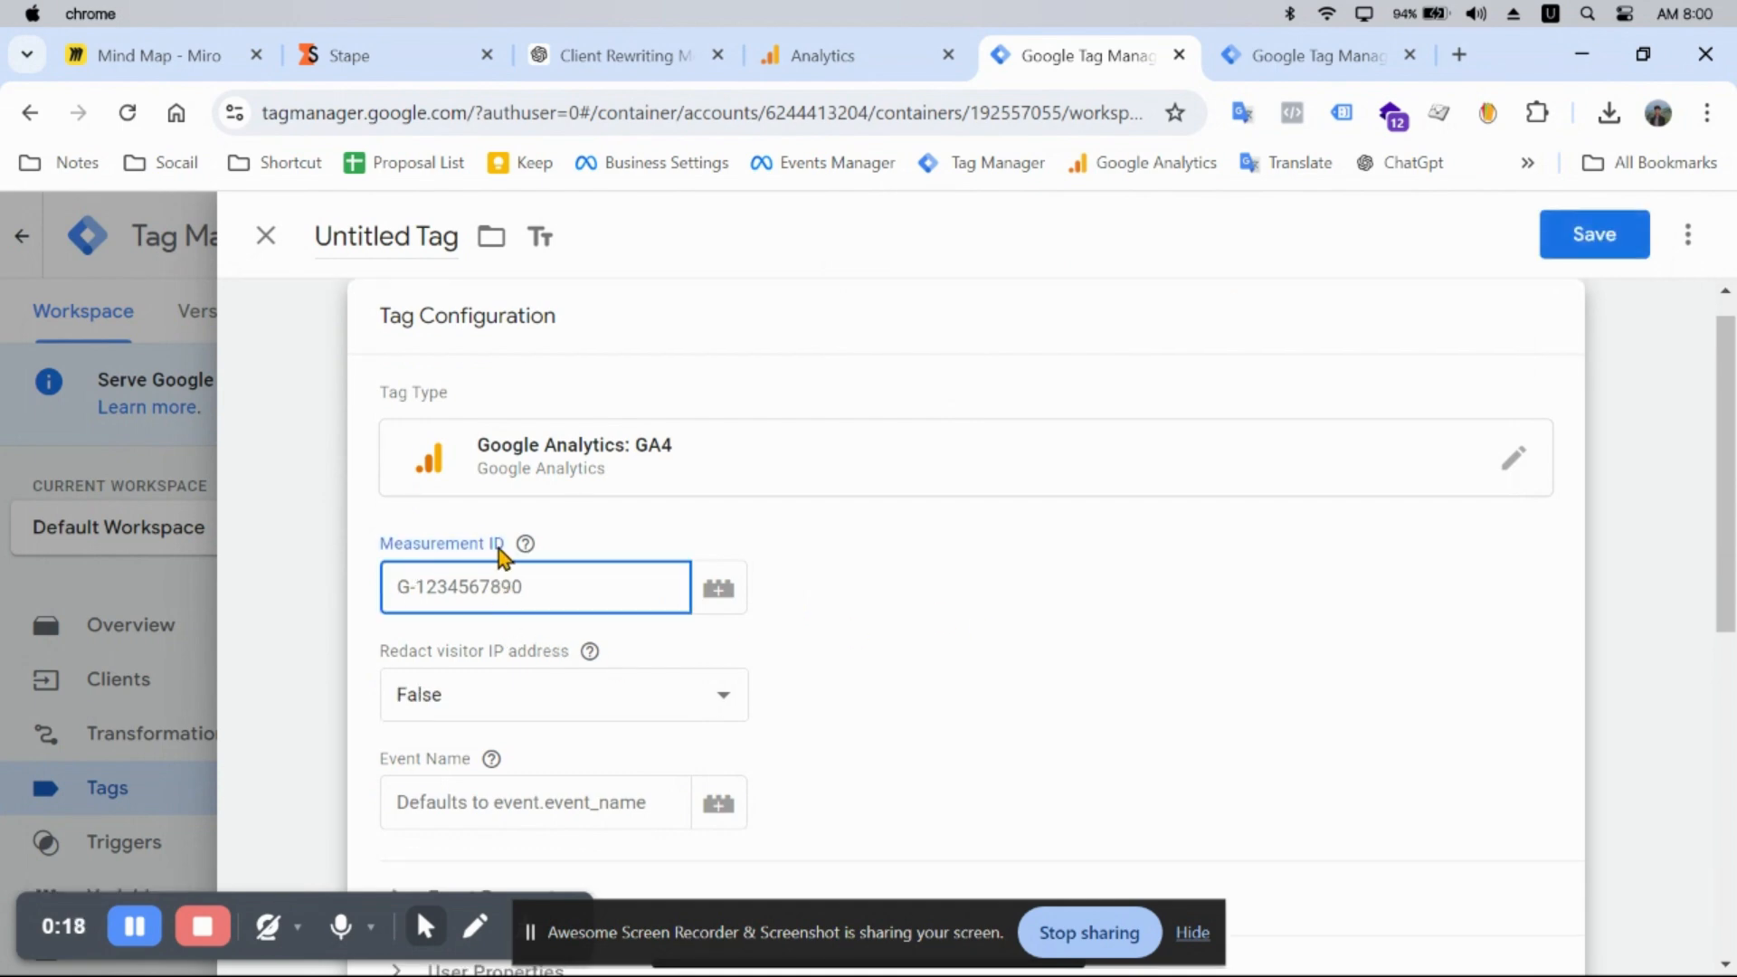
click(802, 54)
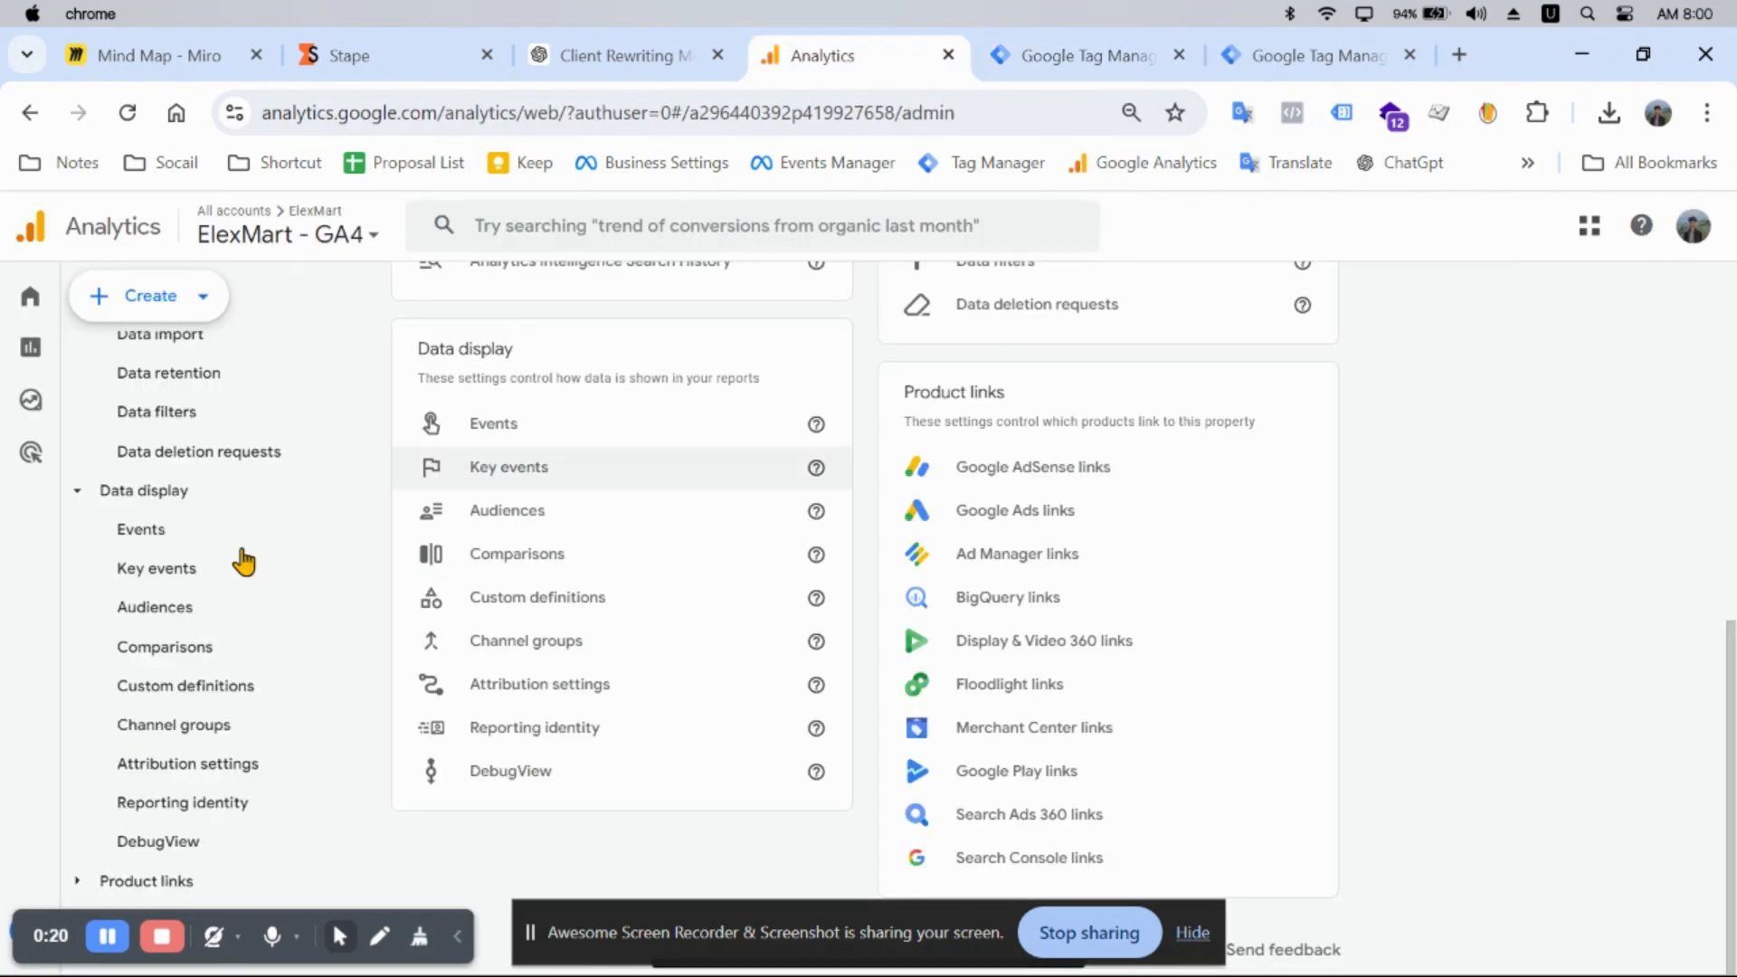
scroll(952, 729, up, 5)
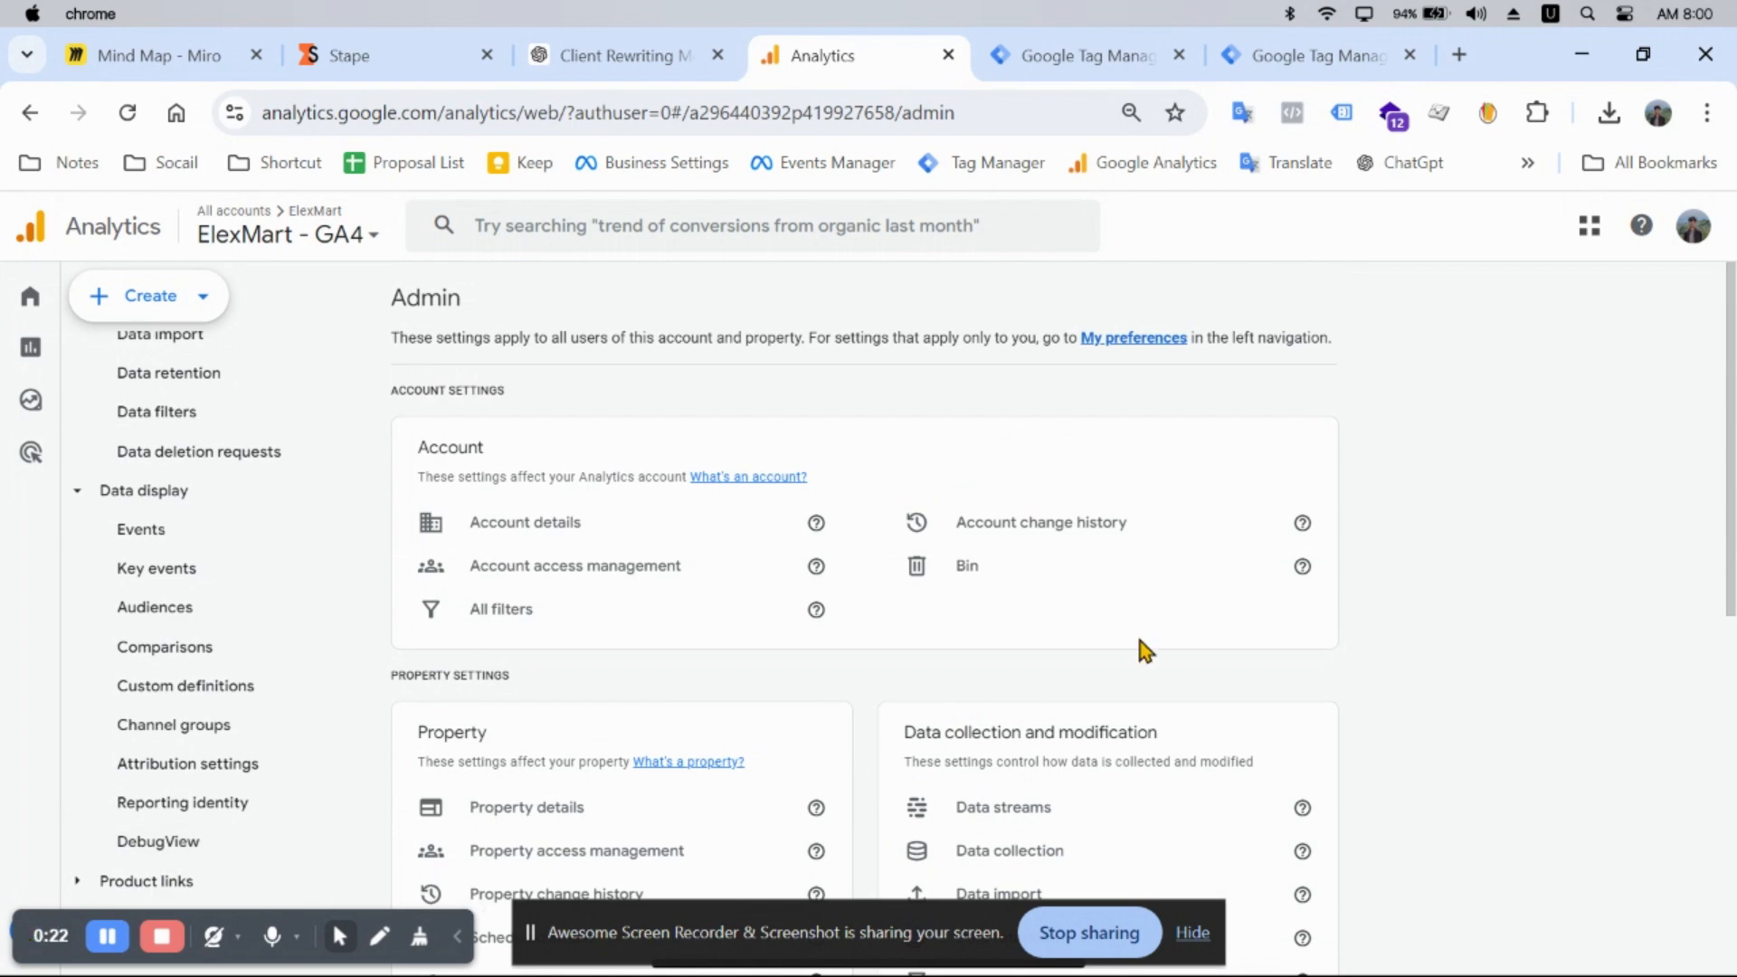
scroll(1040, 542, down, 5)
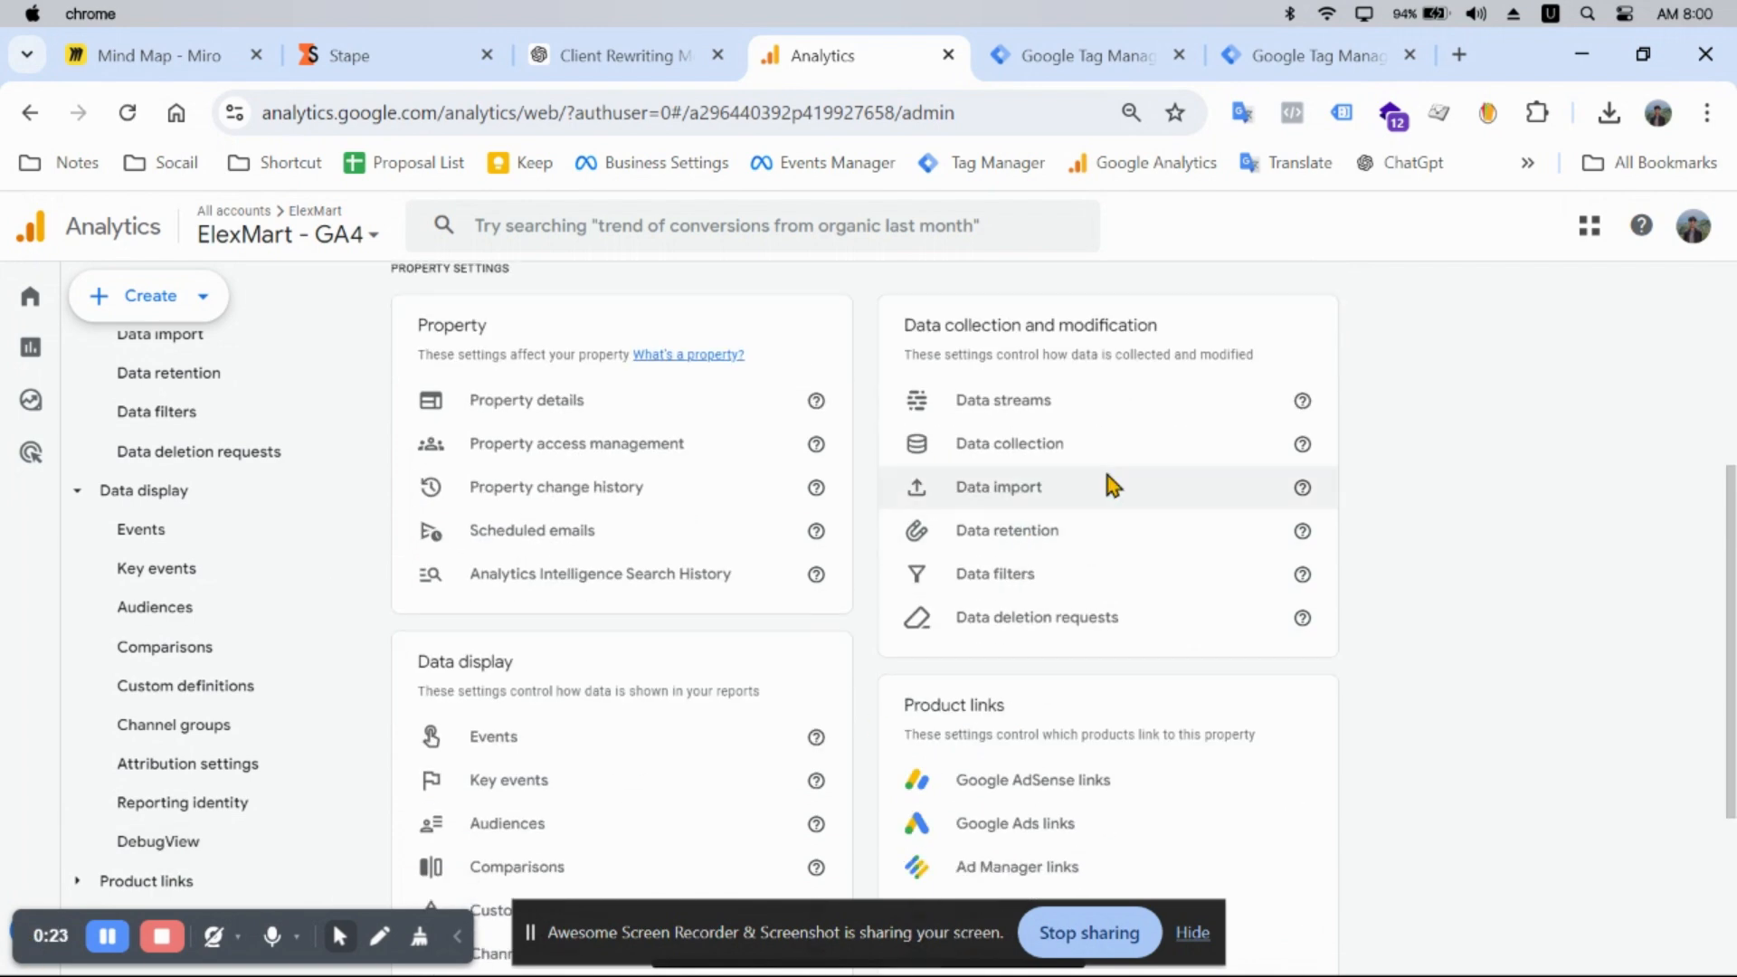
click(1086, 400)
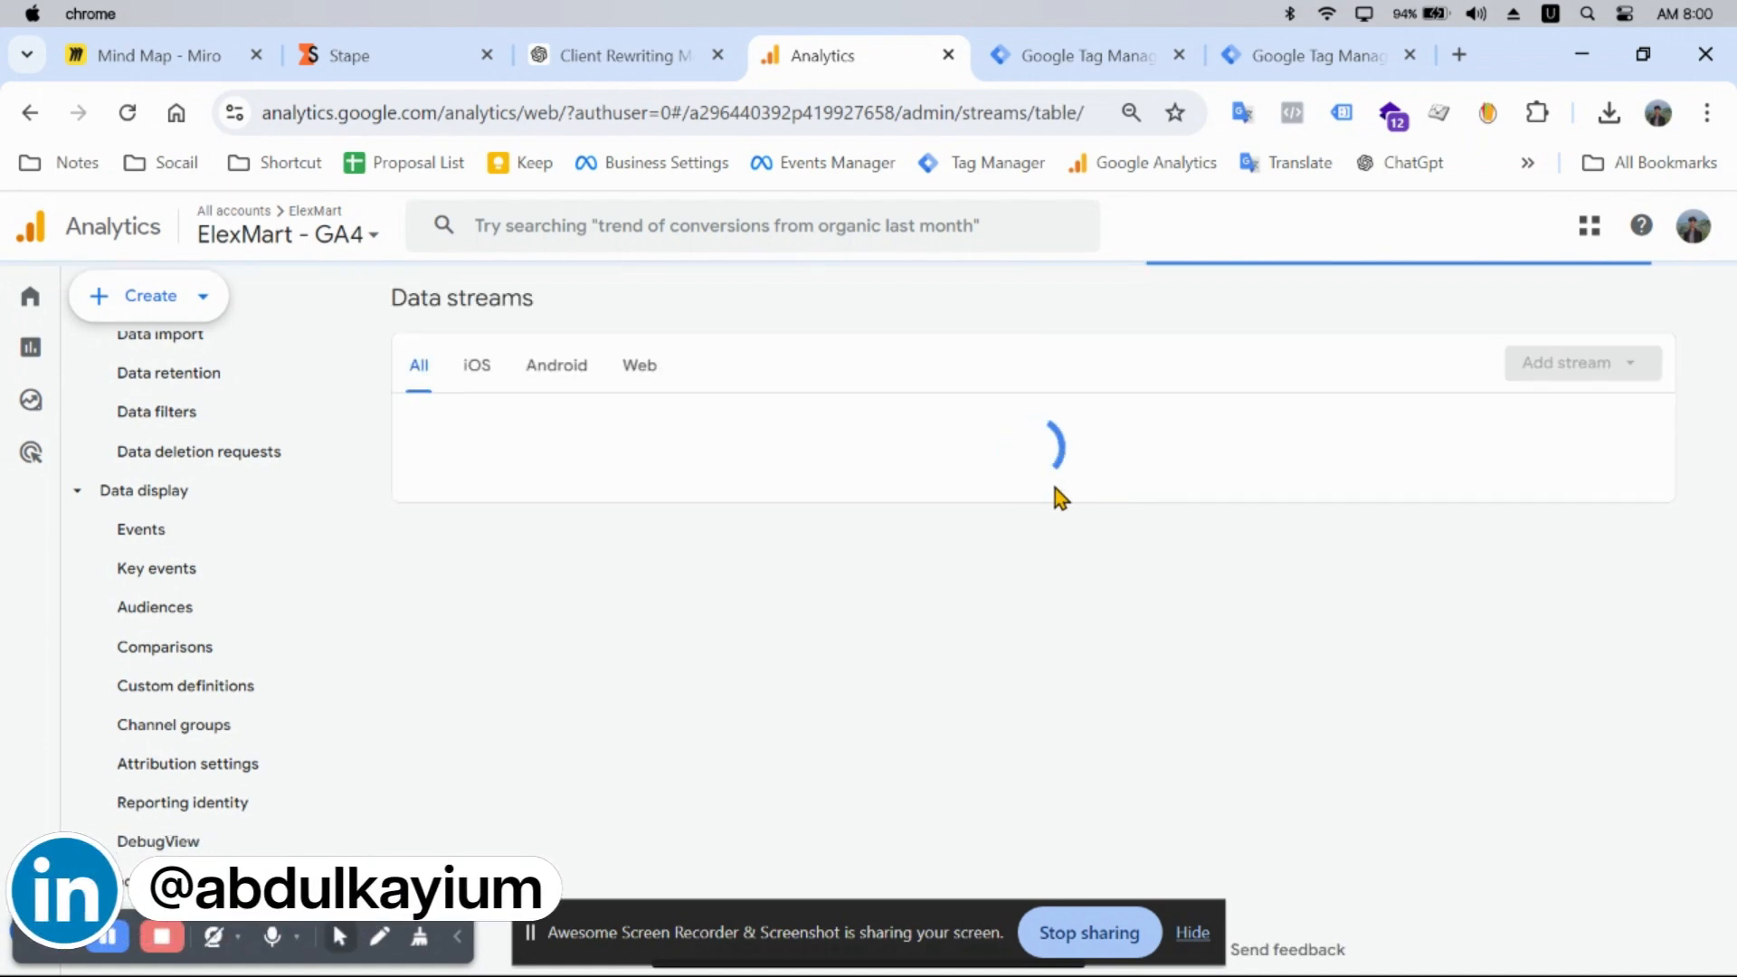
click(905, 427)
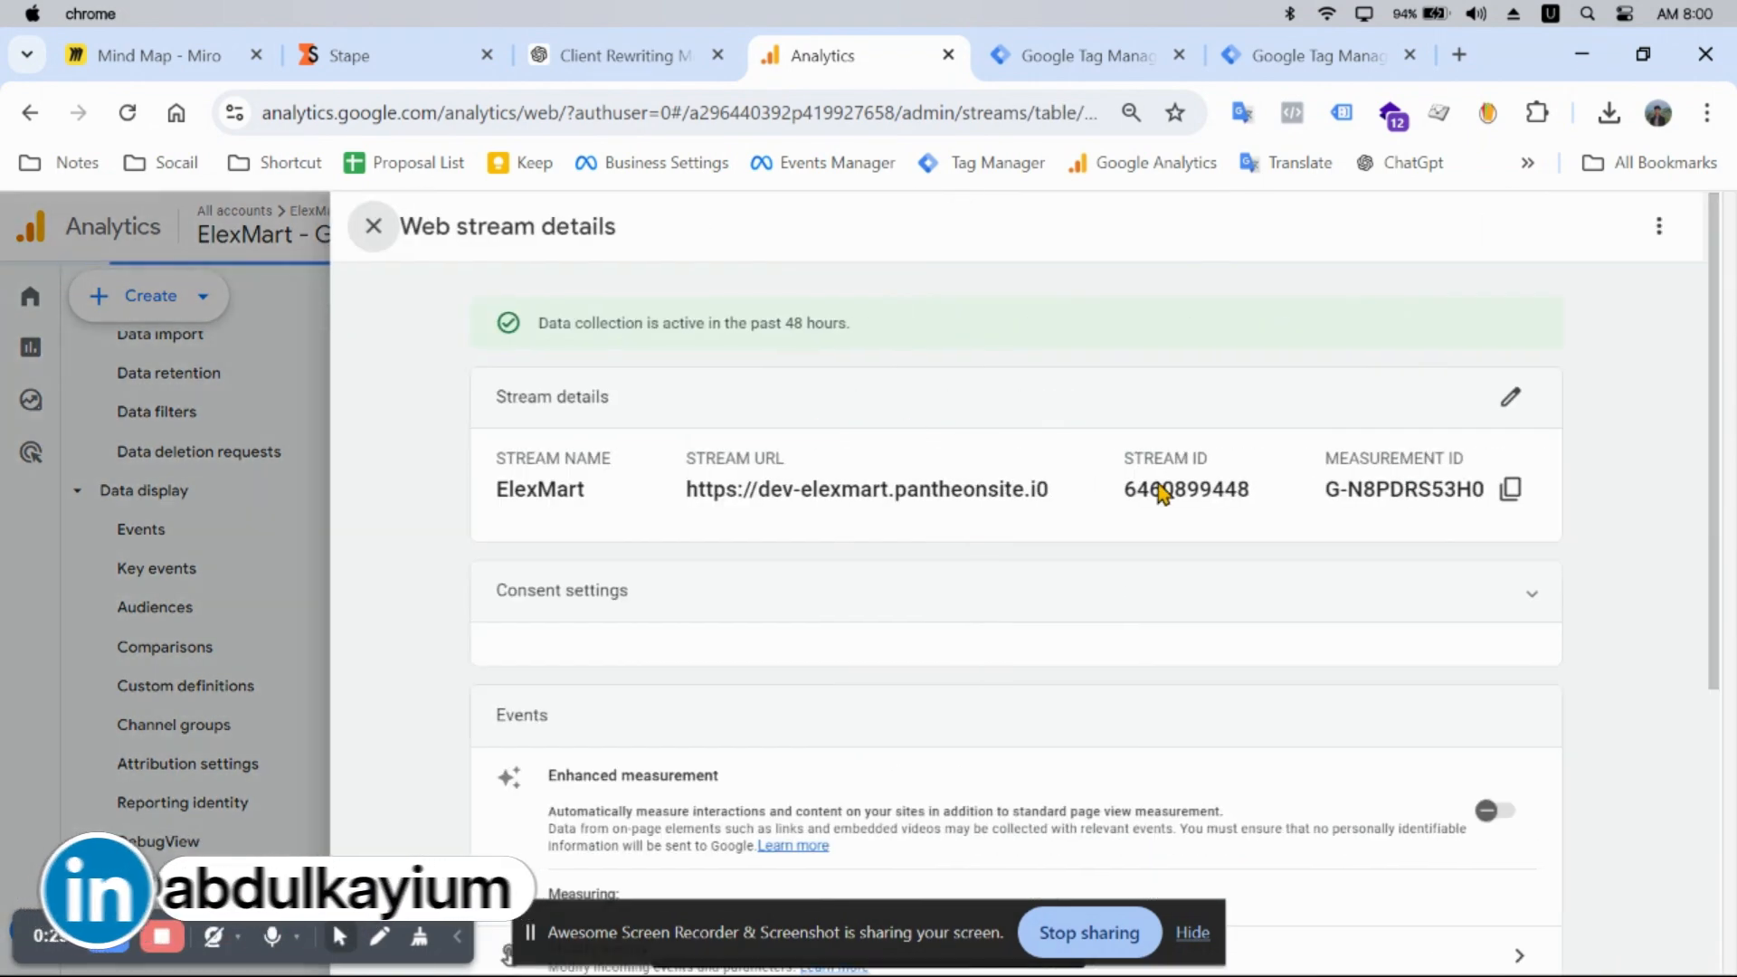
click(1510, 489)
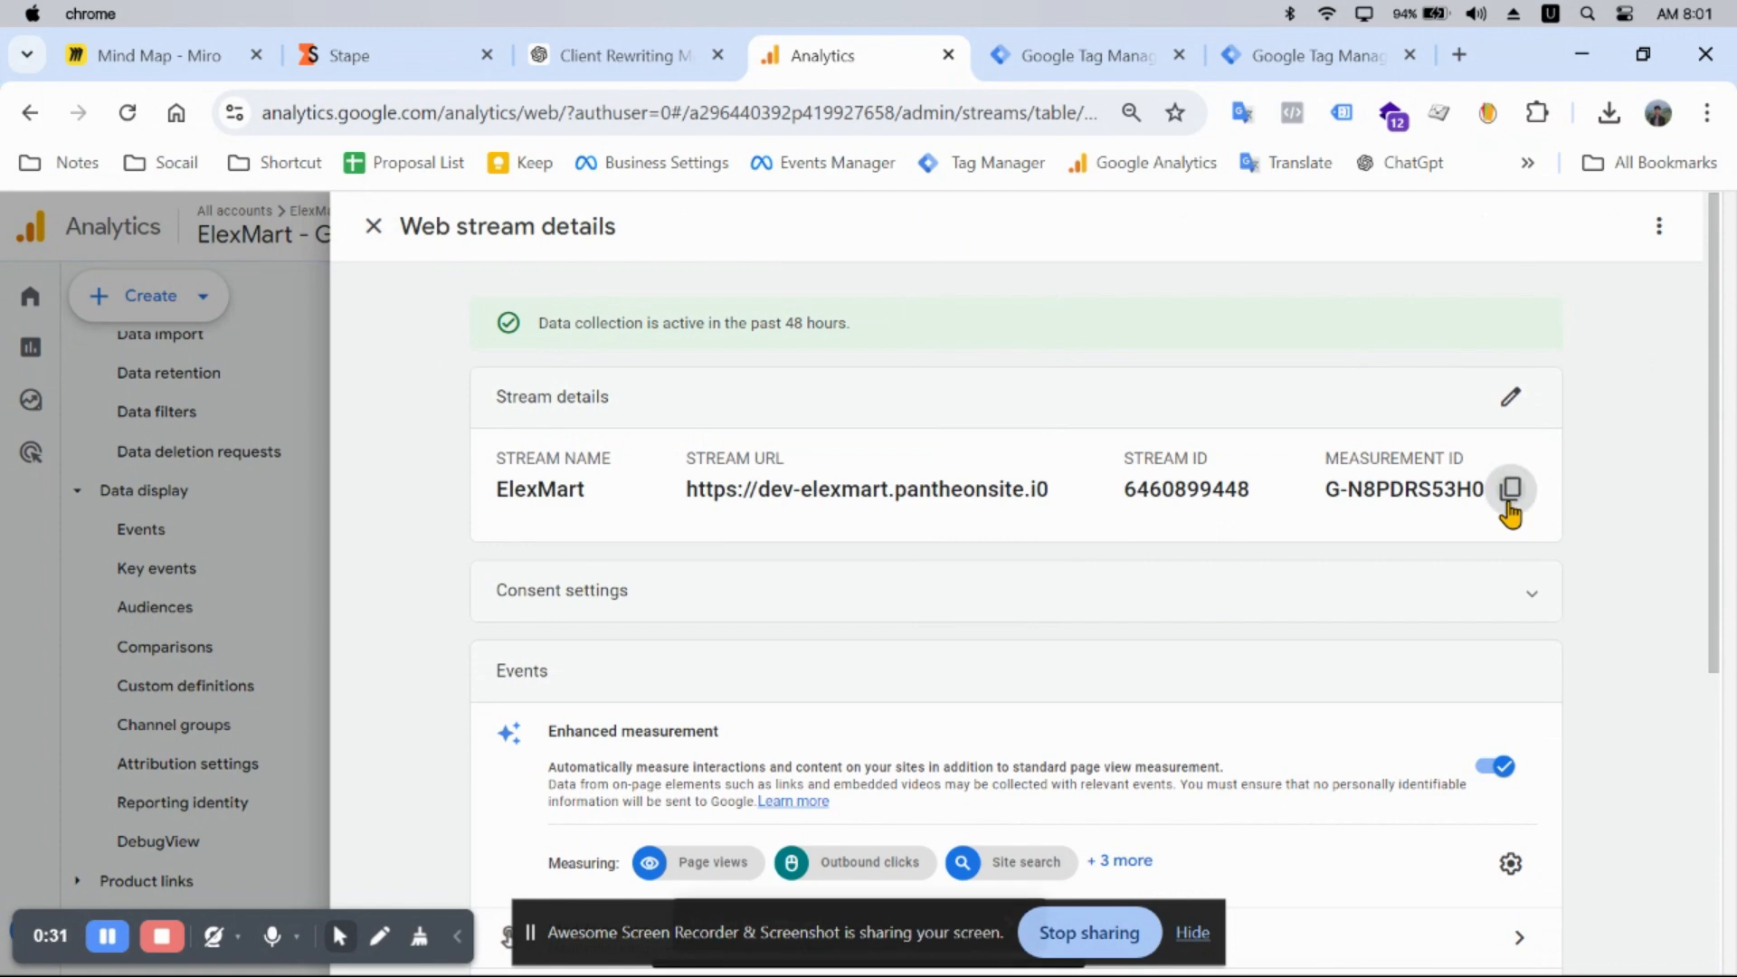
Step: Return to Google Tag Manager and paste G-N8PDRS53H0 as the new GA4 tag's measurement ID
click(1071, 64)
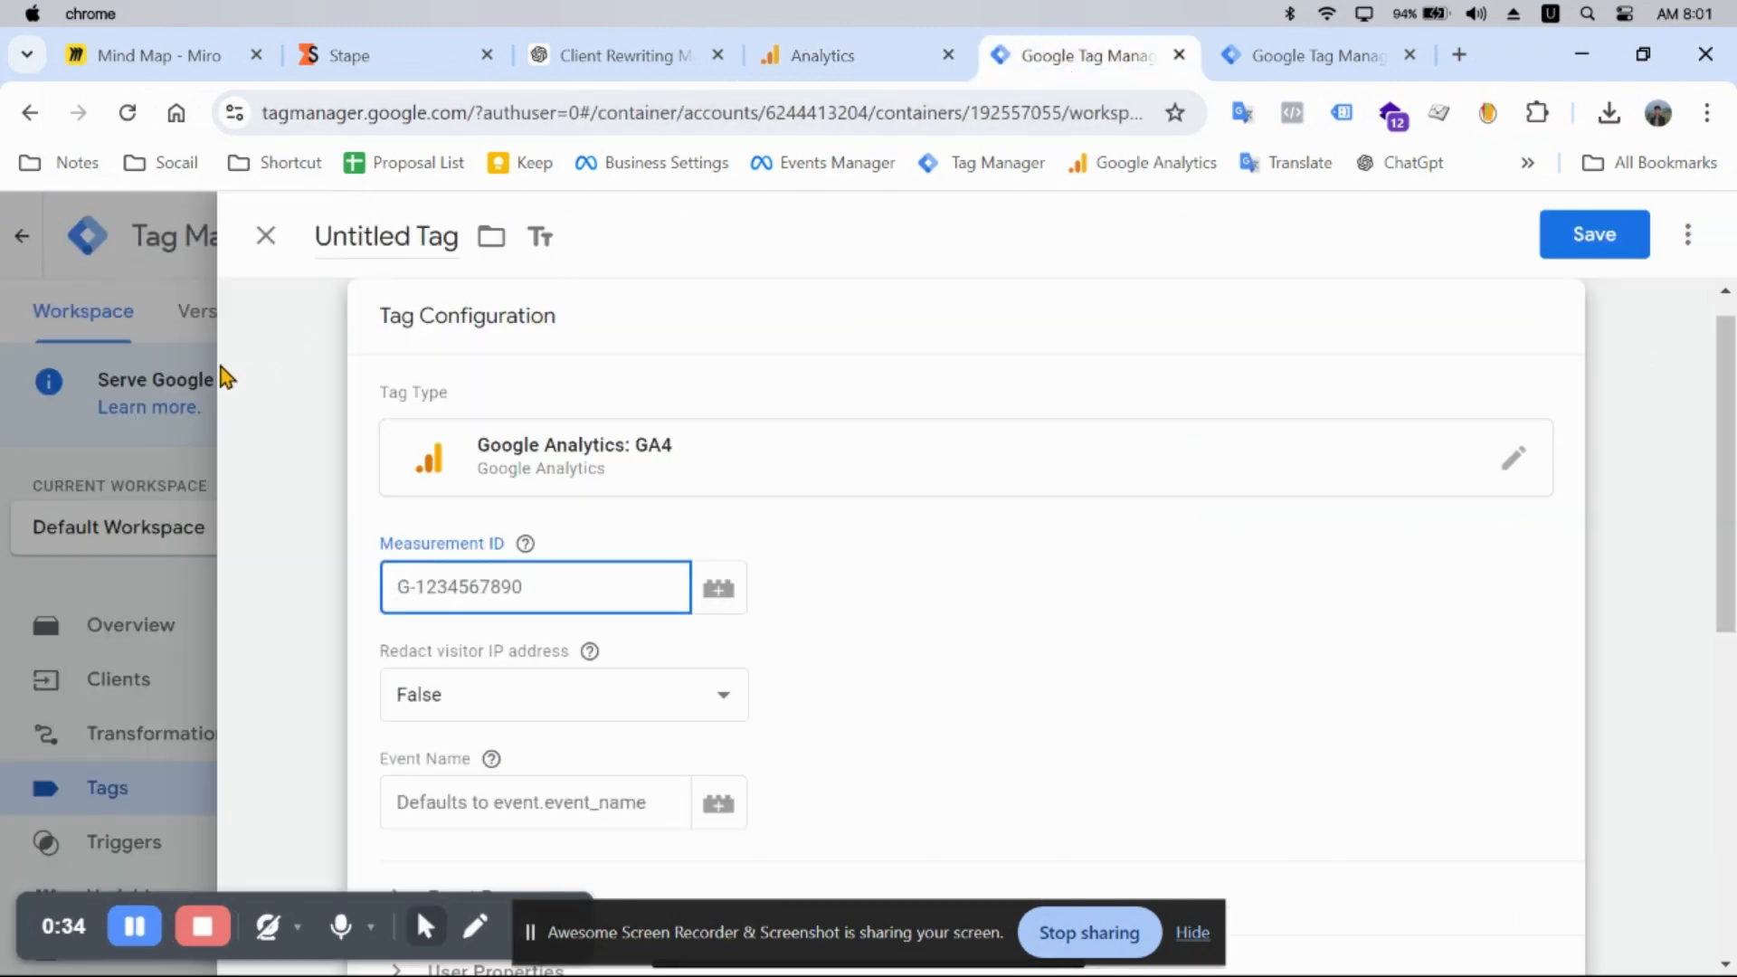
right_click(442, 585)
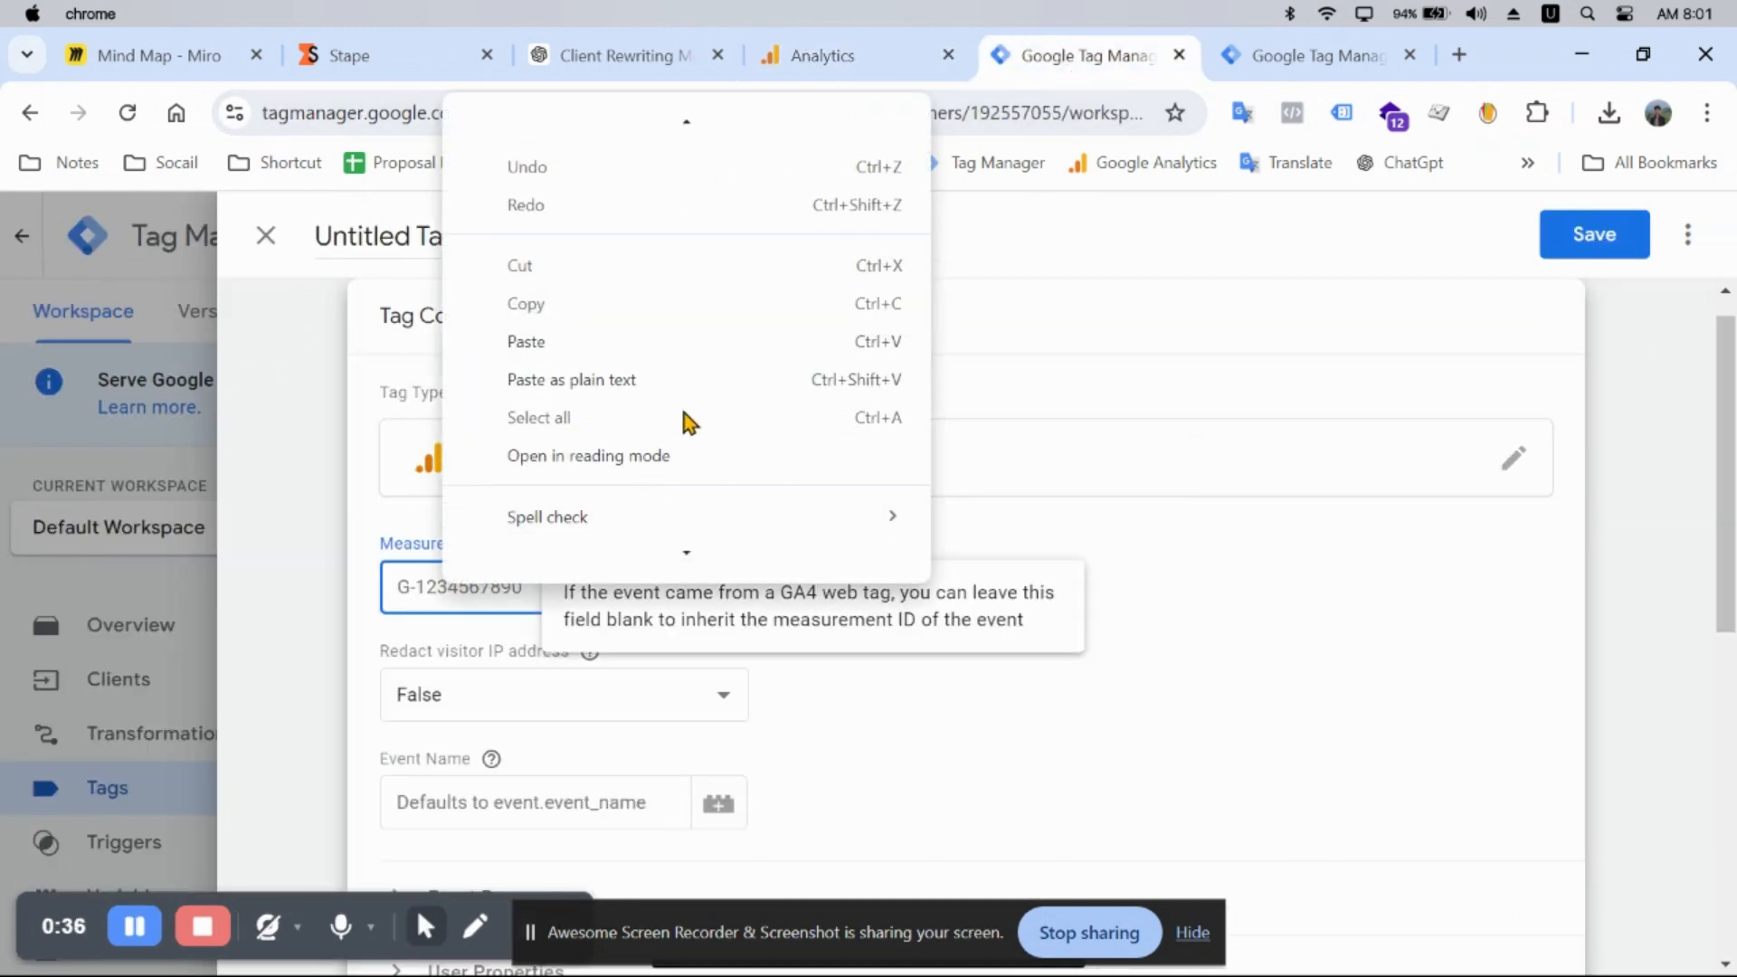
click(665, 348)
Step: Create a new Custom trigger for the GA4 tag and set it to fire on Some Events
scroll(892, 640, down, 6)
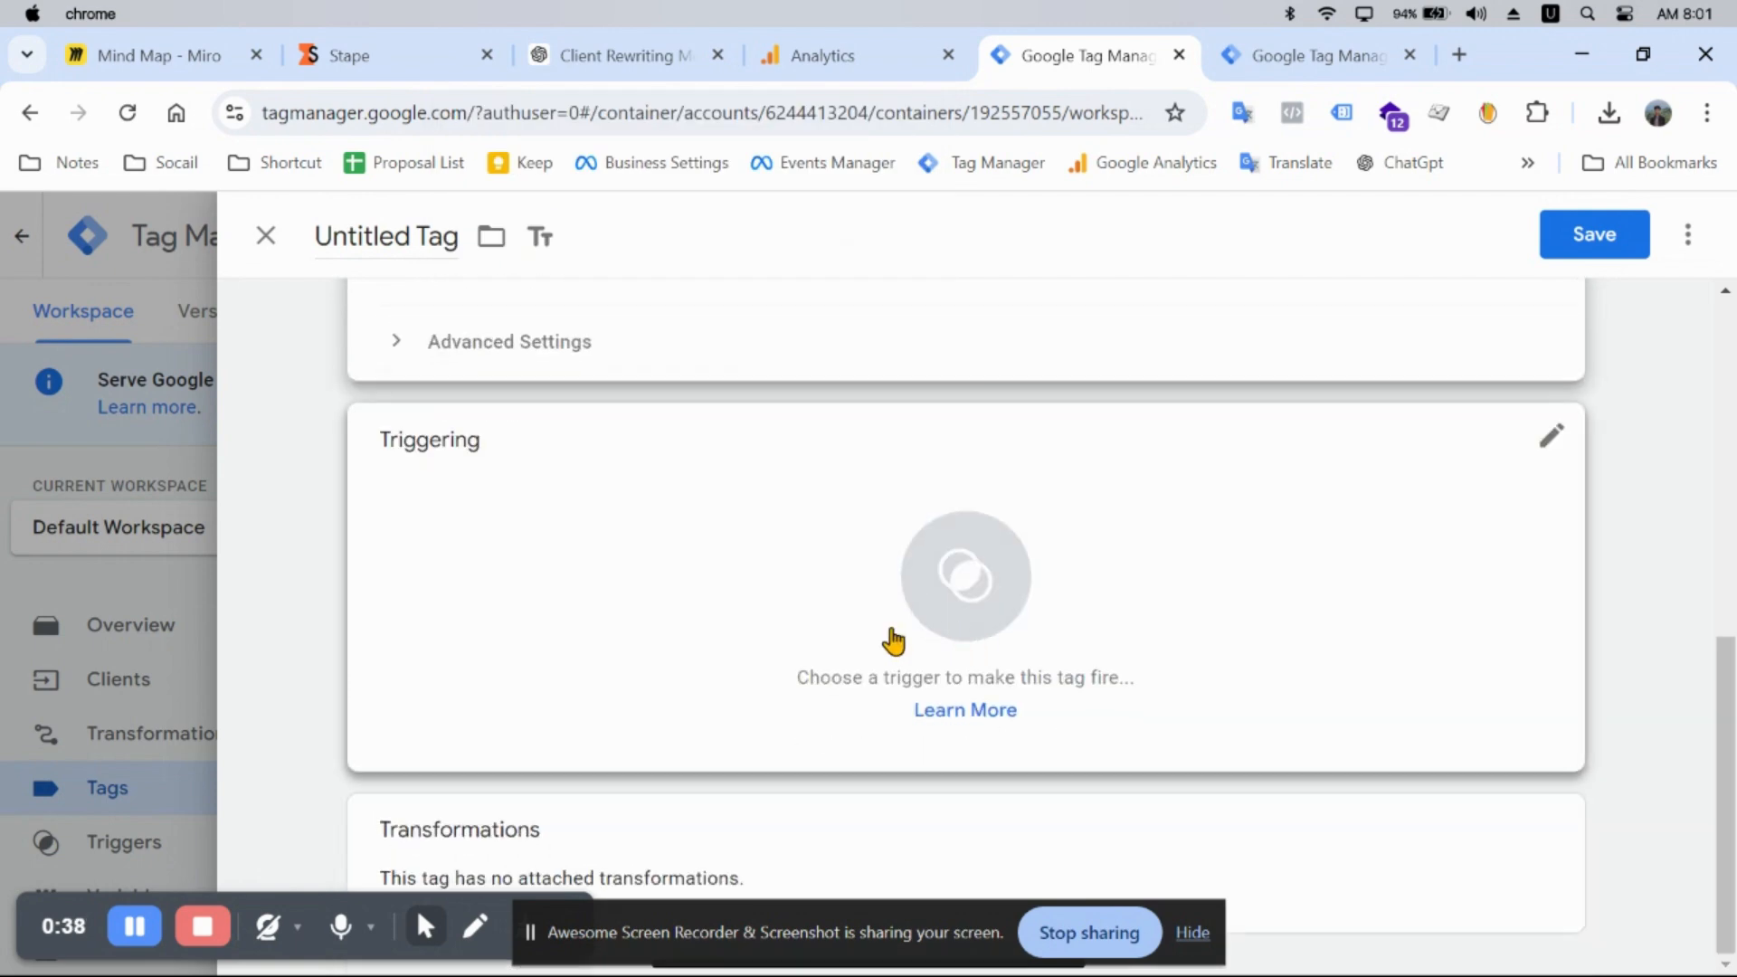
click(704, 638)
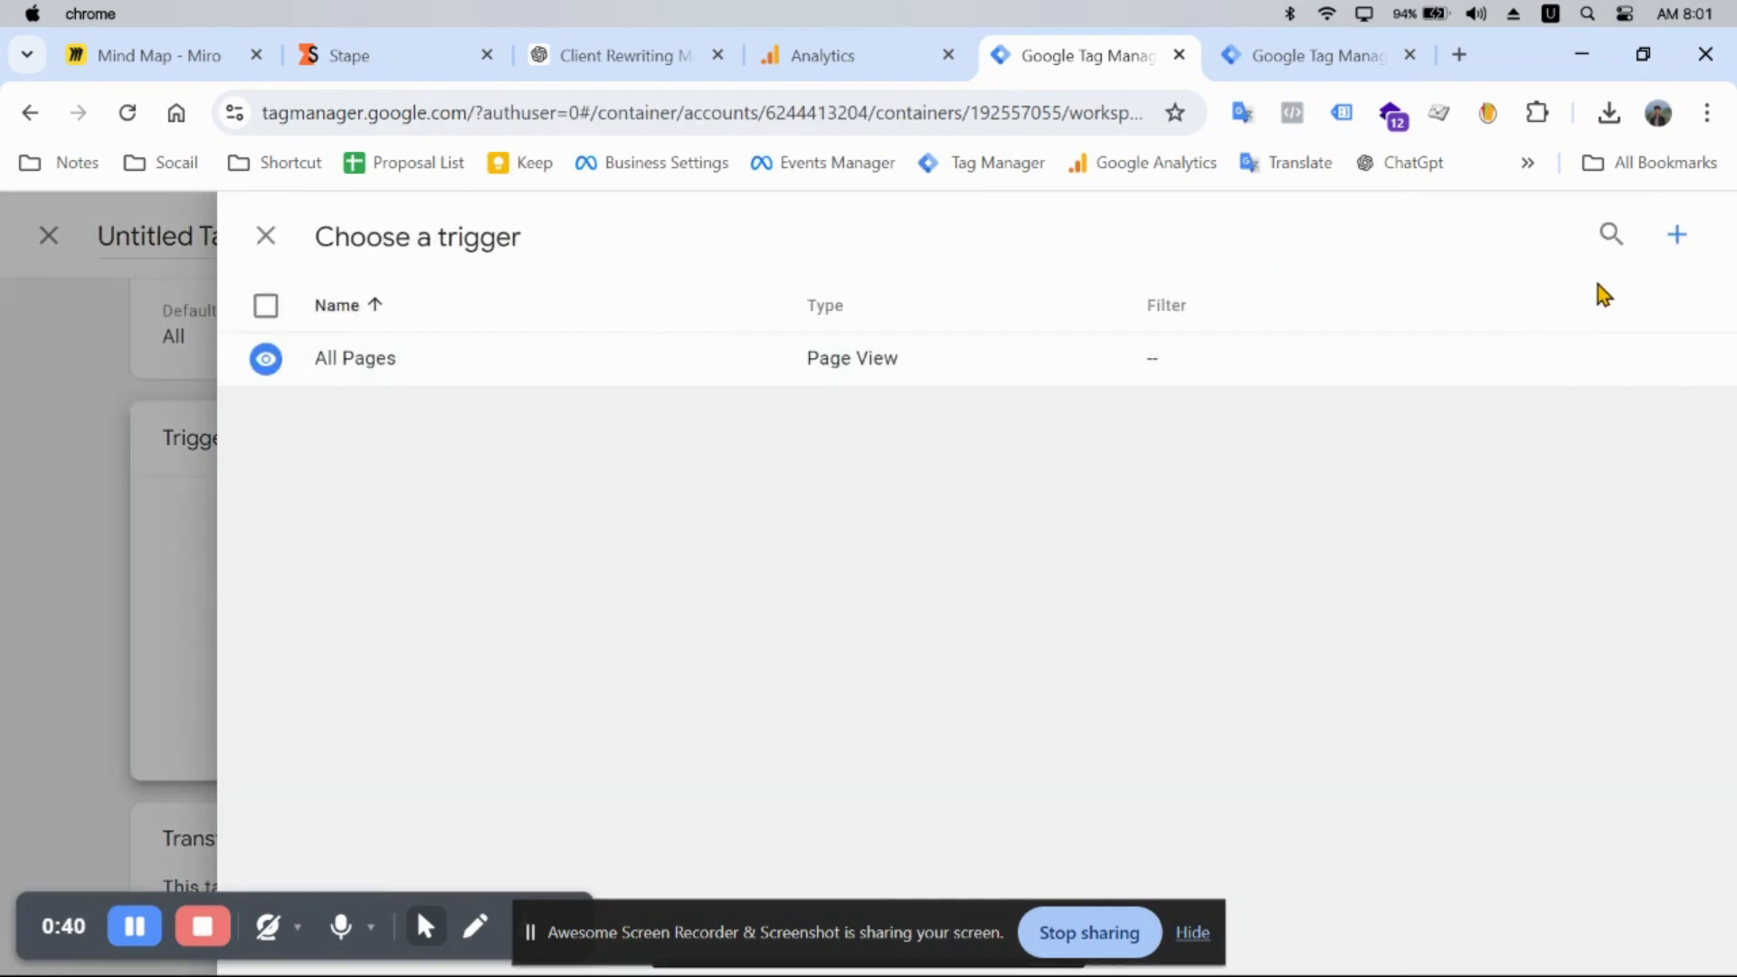
click(1678, 239)
click(903, 488)
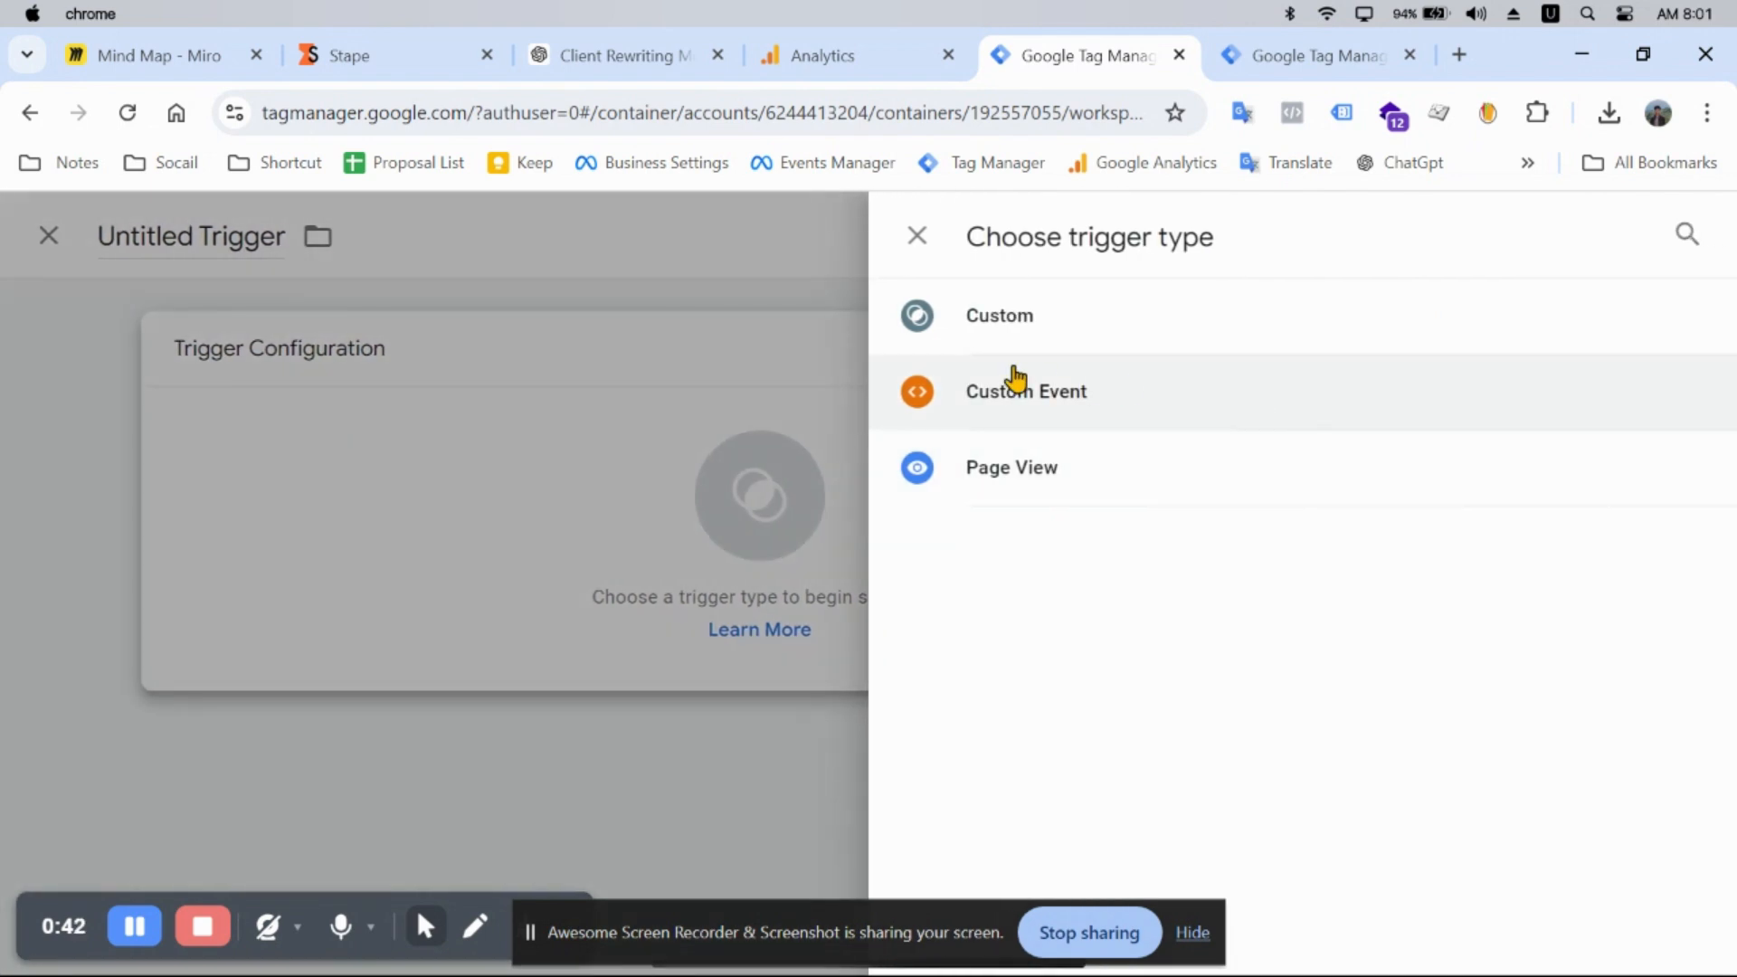
click(1120, 318)
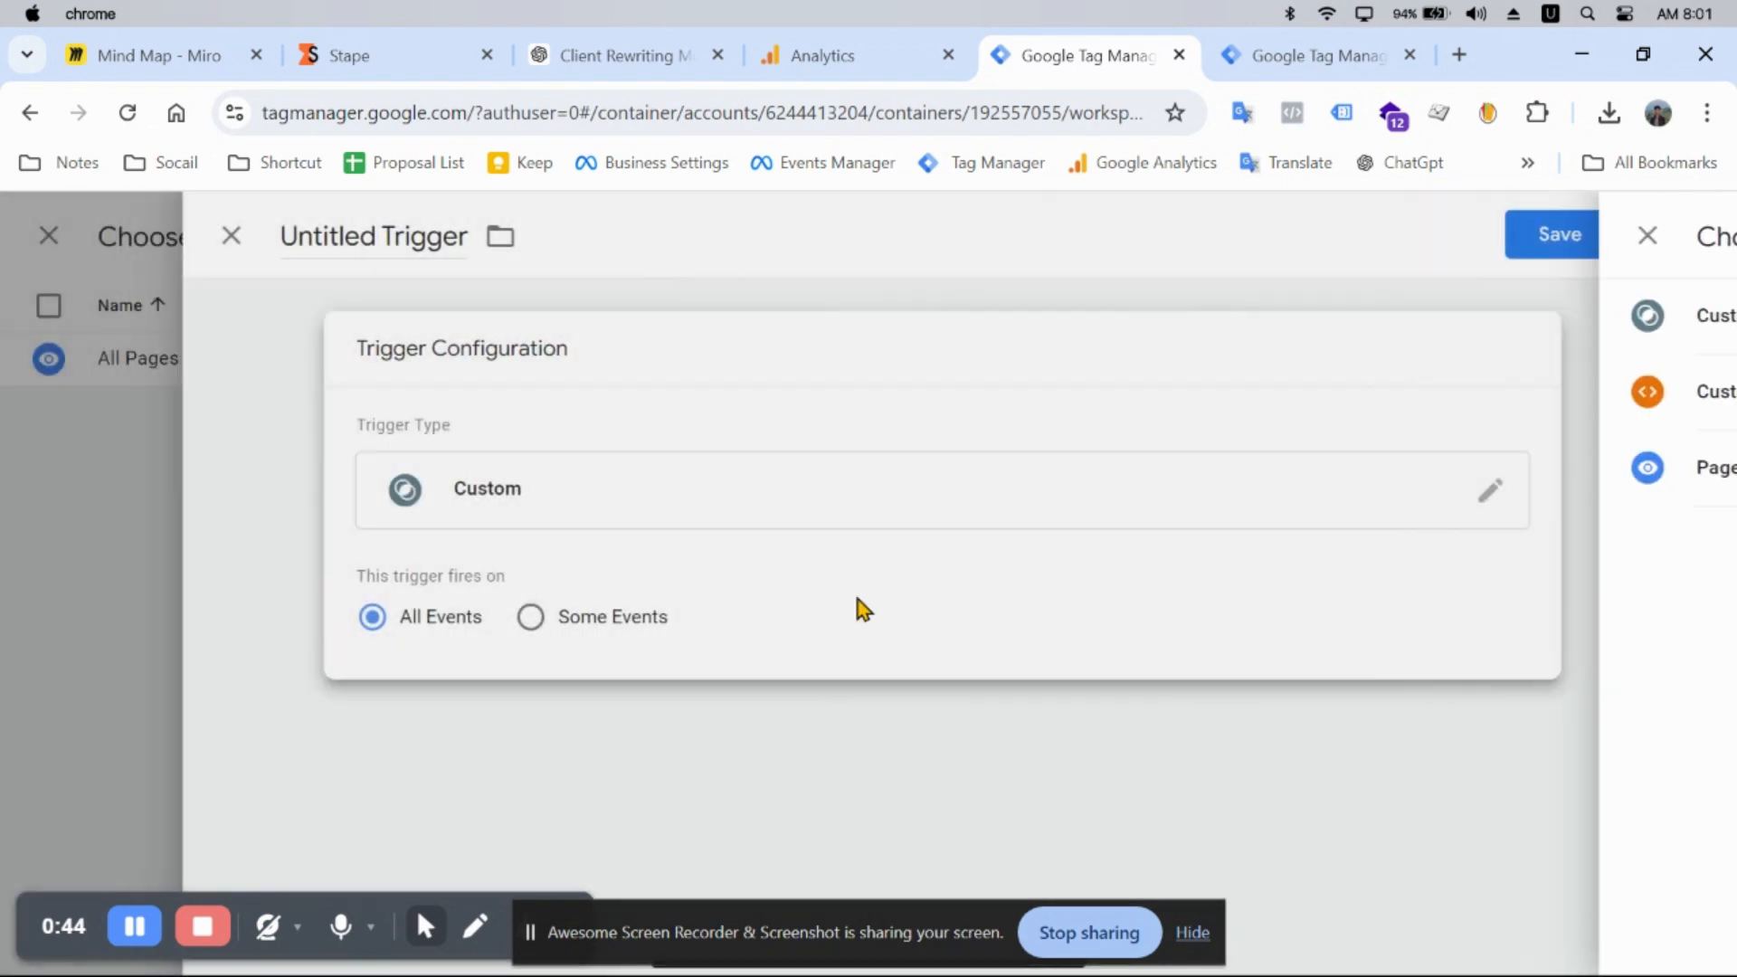
click(566, 619)
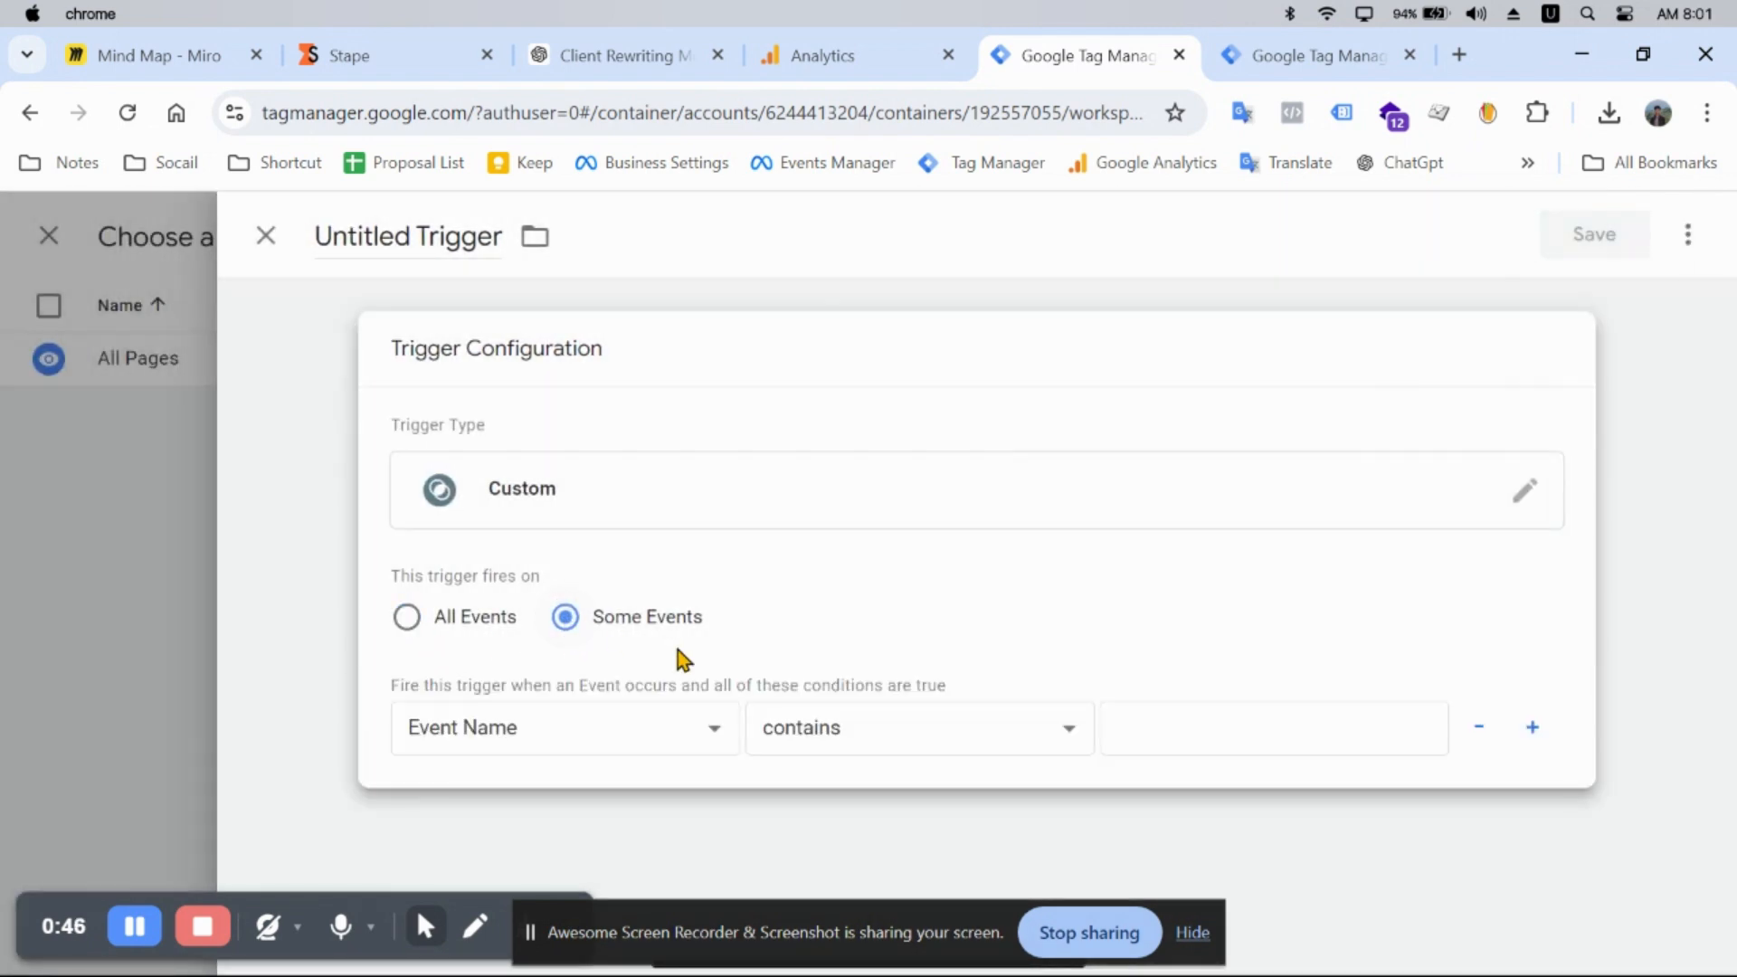
Step: Set the trigger's firing condition to Client Name equals GA4, using the built-in Client Name variable
click(579, 708)
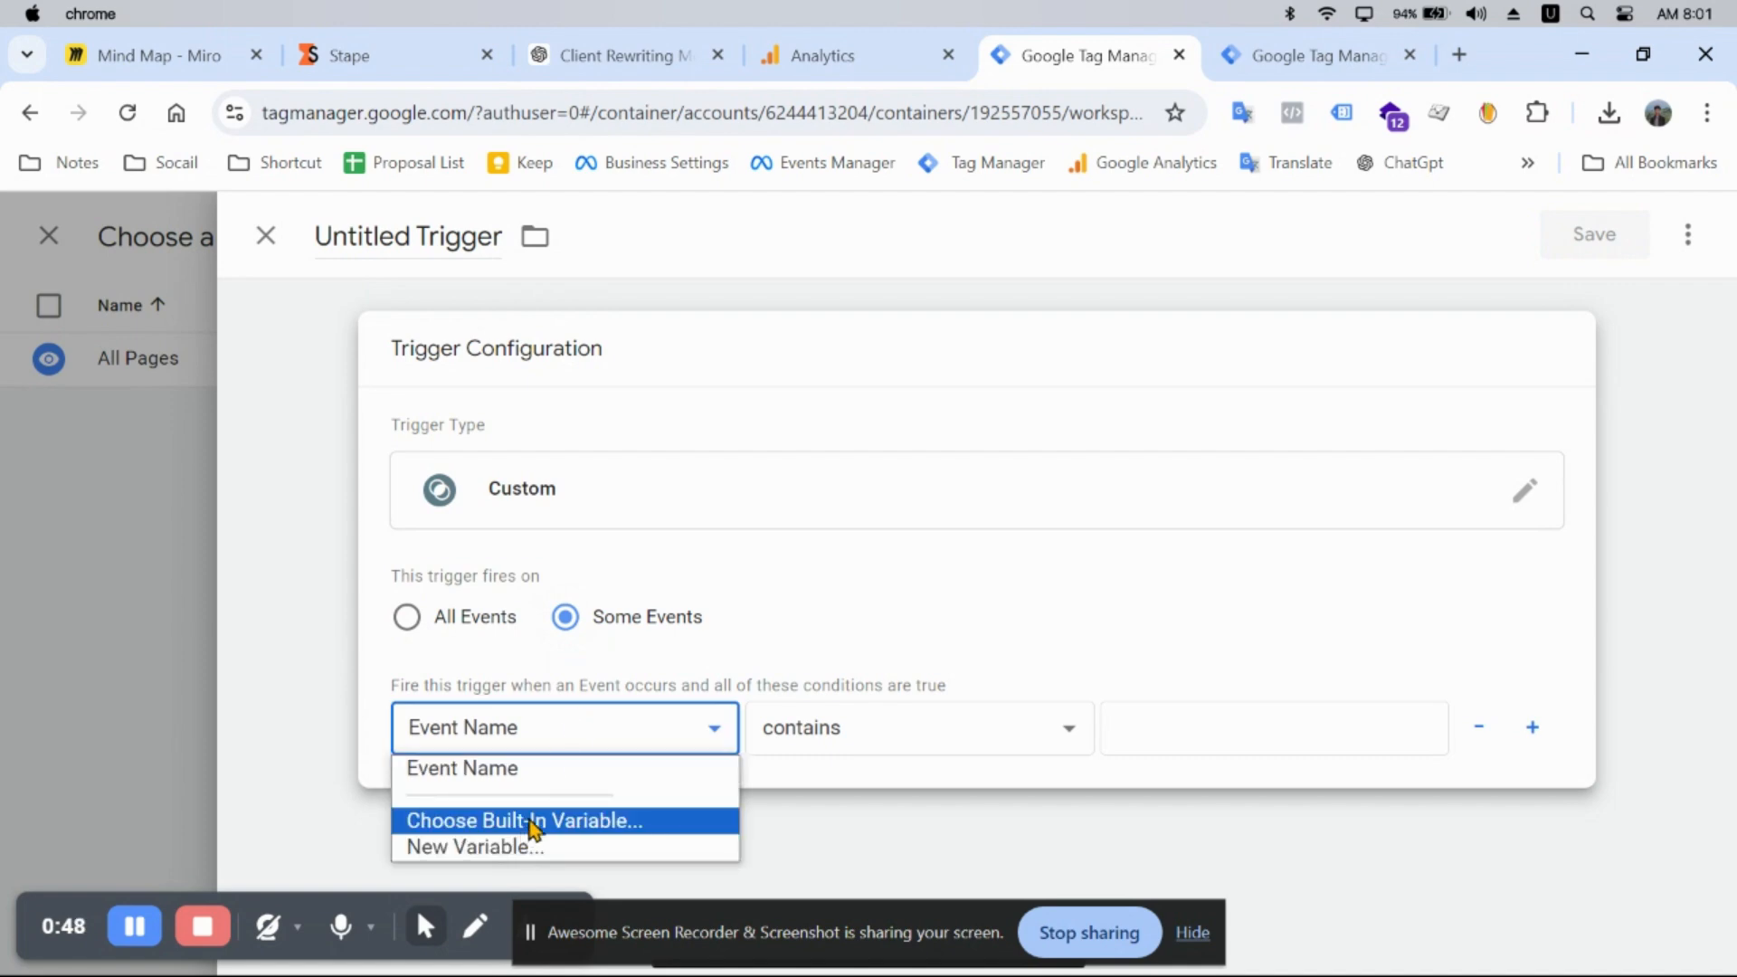
click(568, 822)
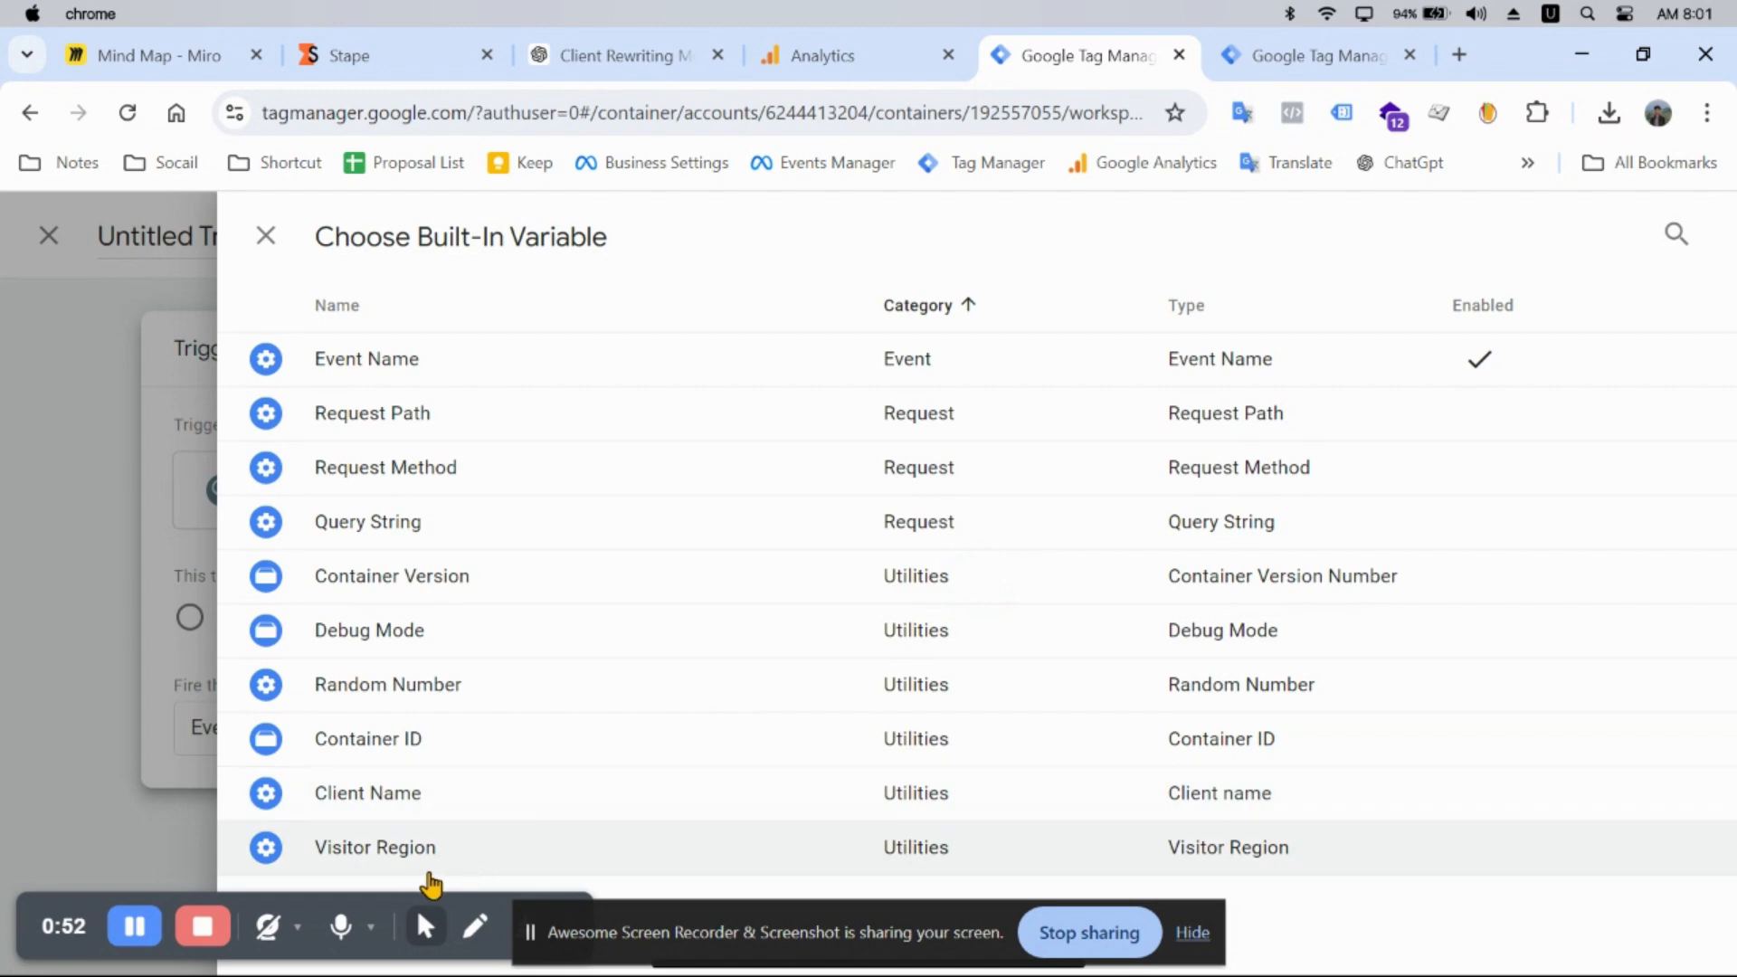
click(508, 814)
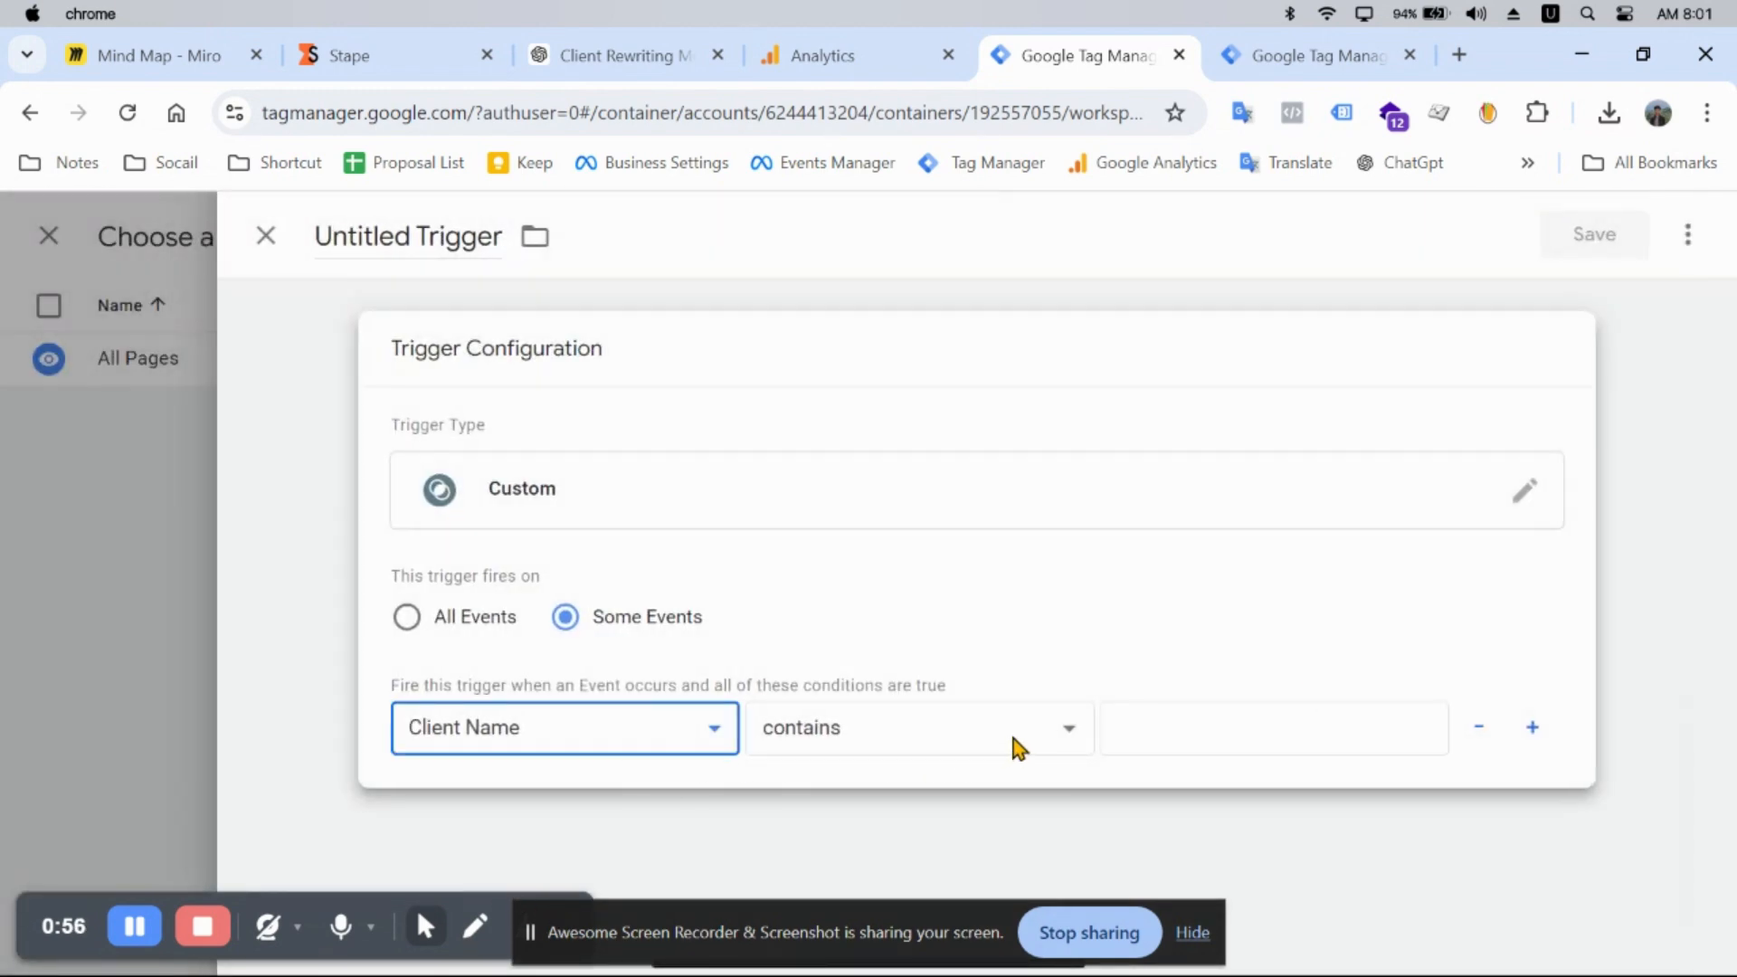
click(1006, 731)
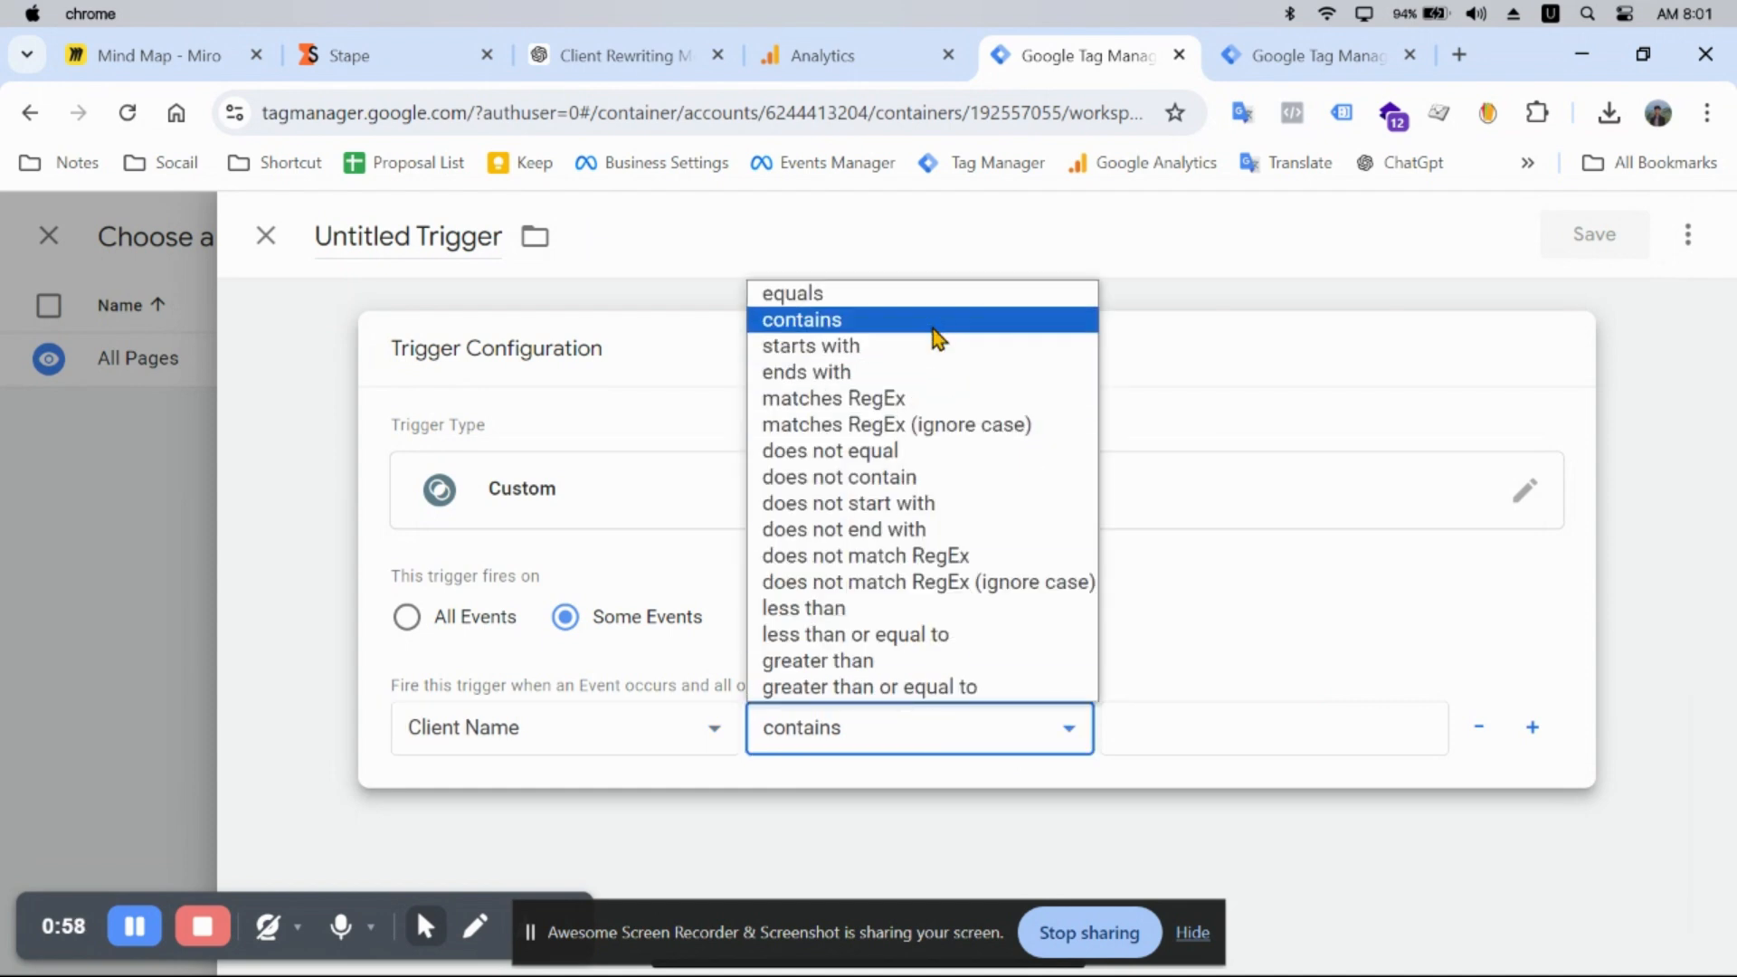
click(892, 297)
click(1154, 720)
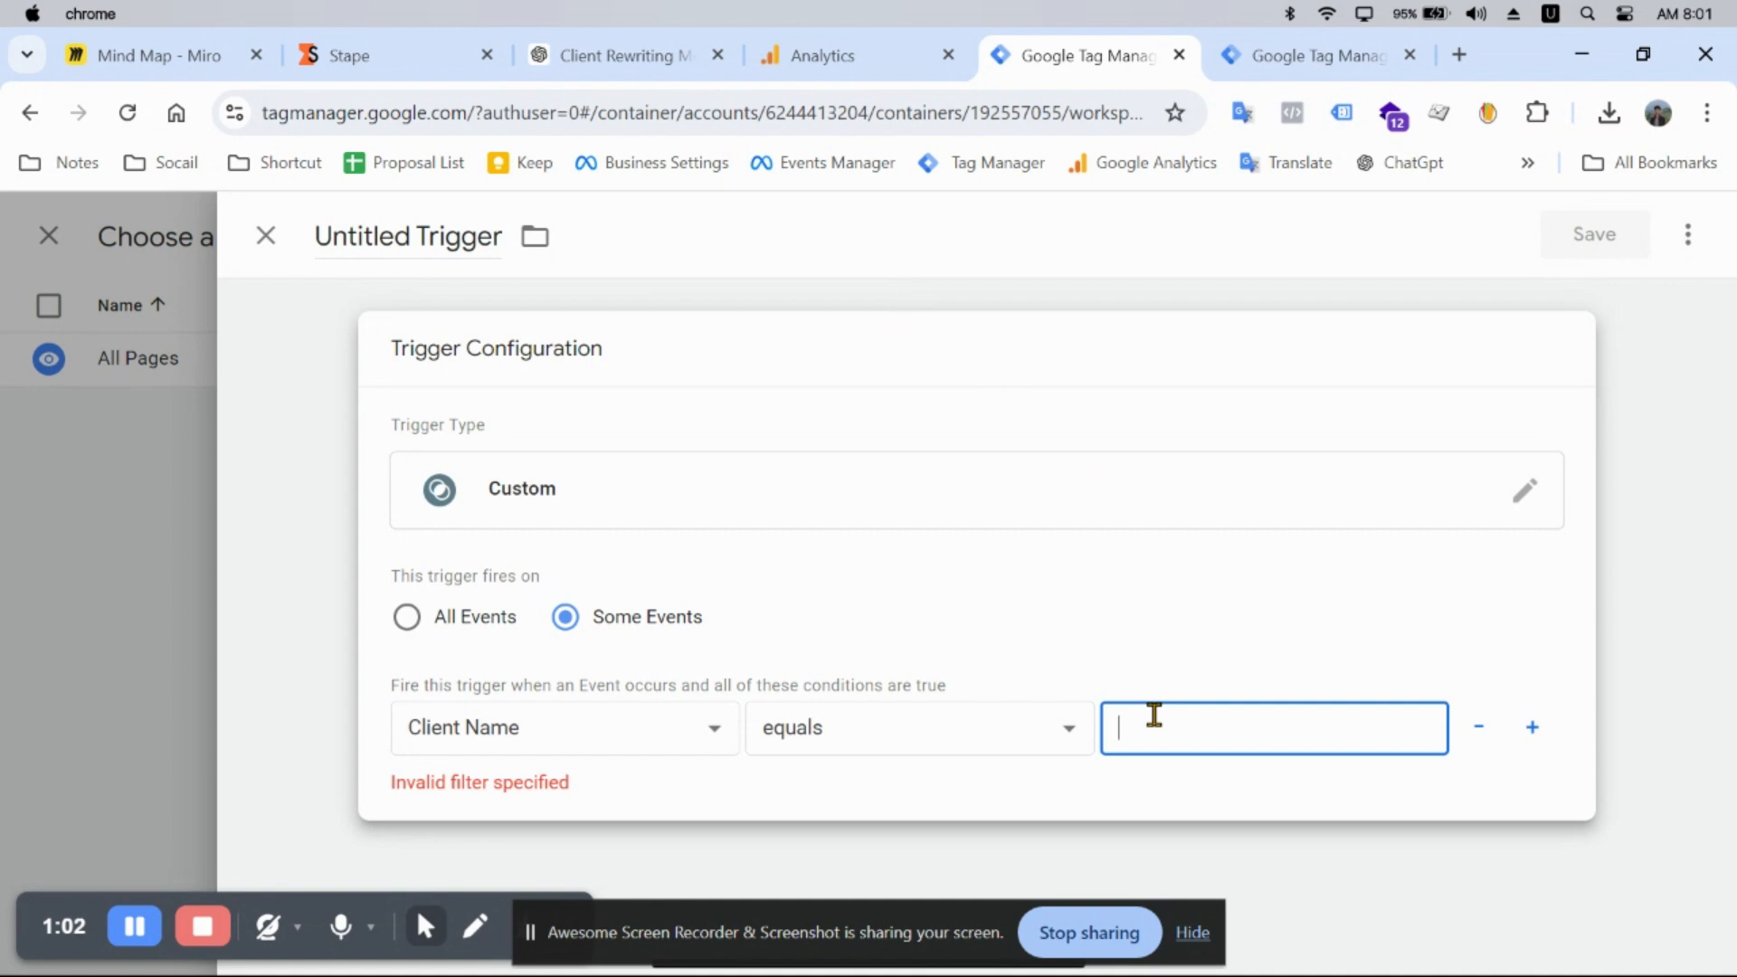
text(GA4)
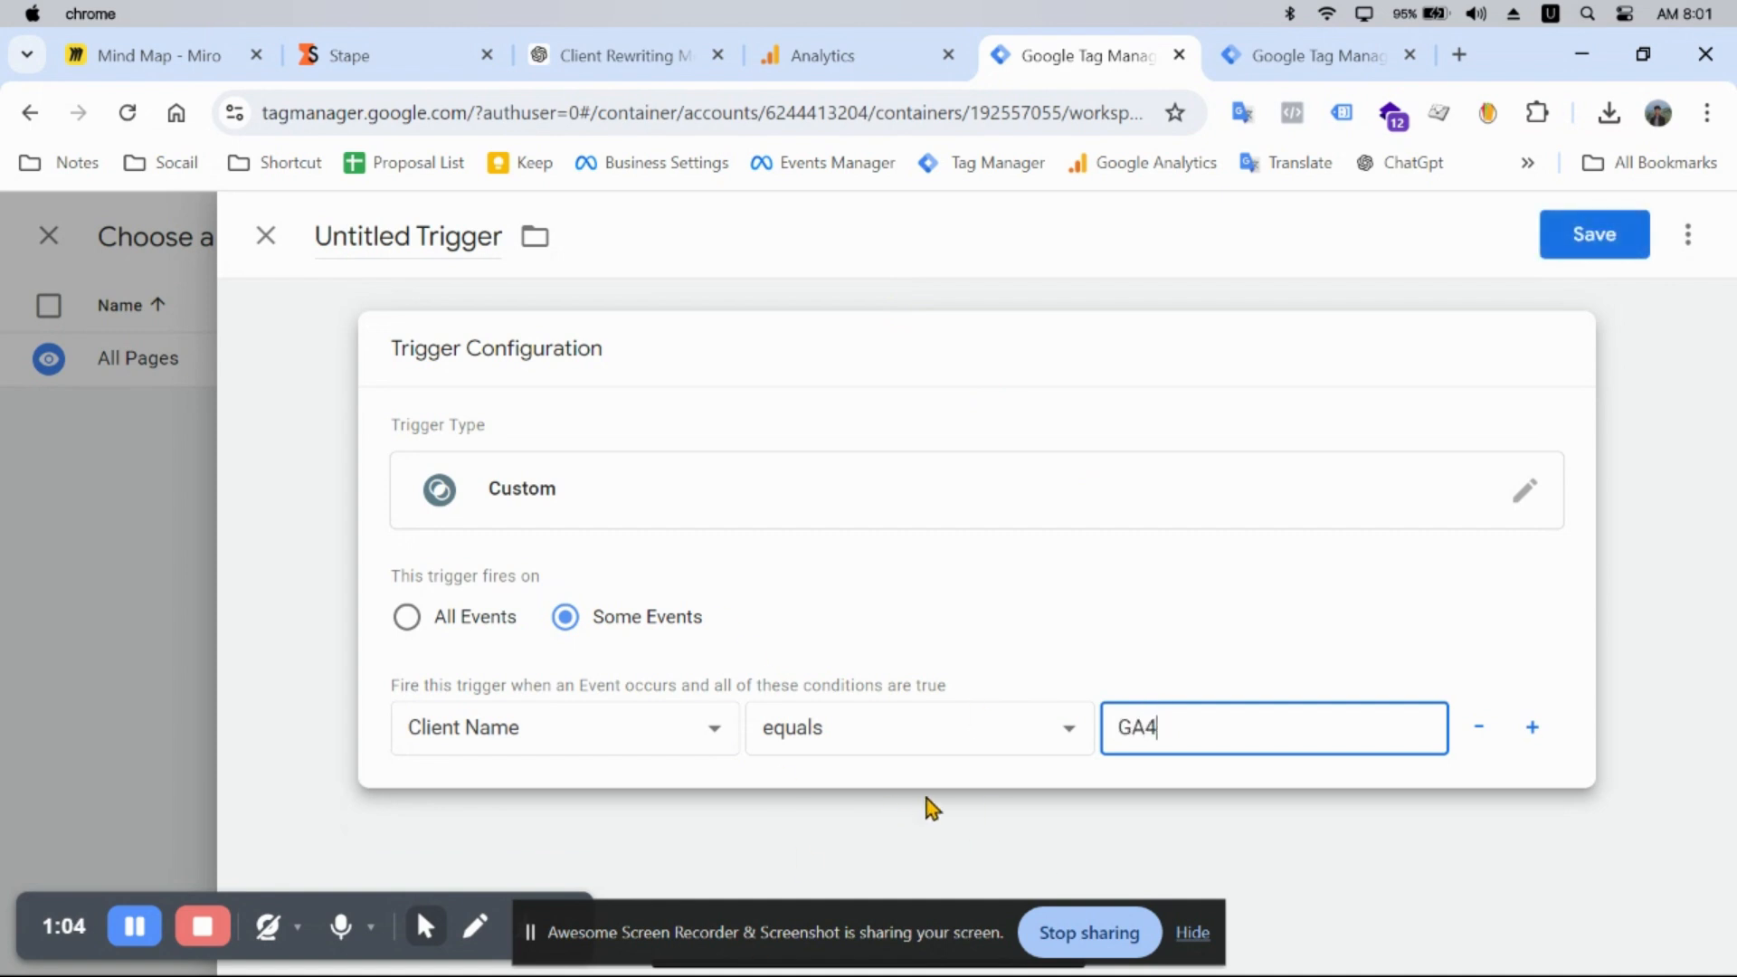
click(1192, 933)
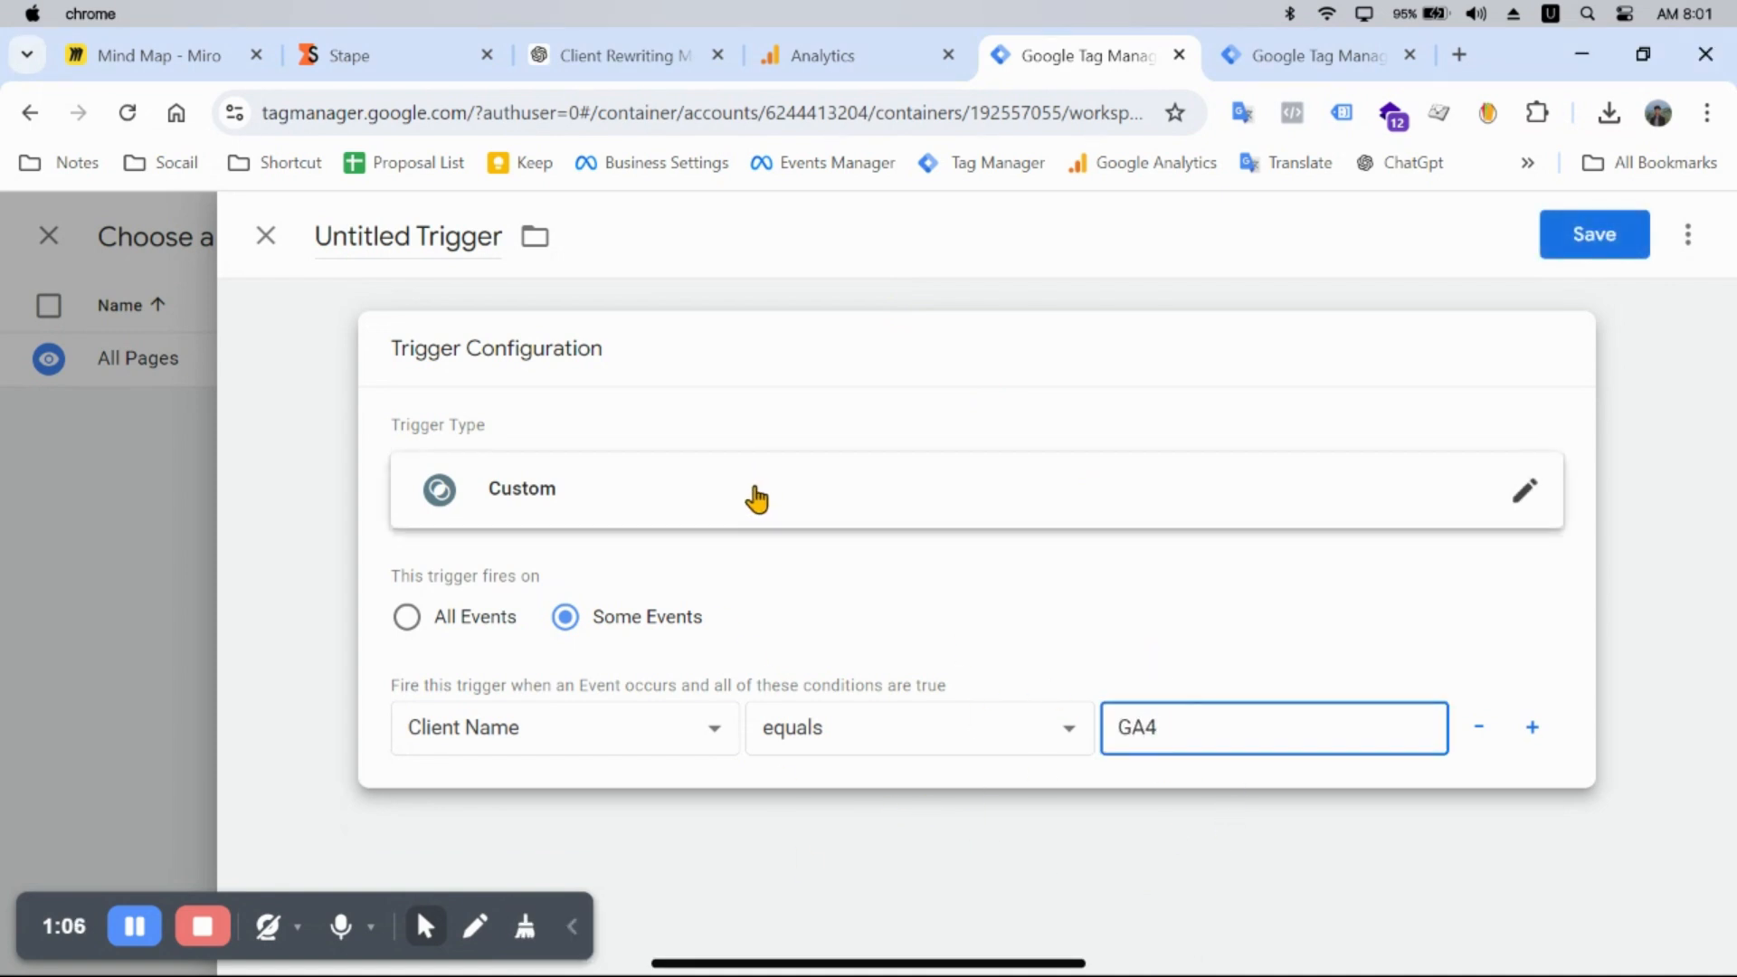
Step: Name the trigger "GA4 - All Event" and save it to the tag
click(462, 252)
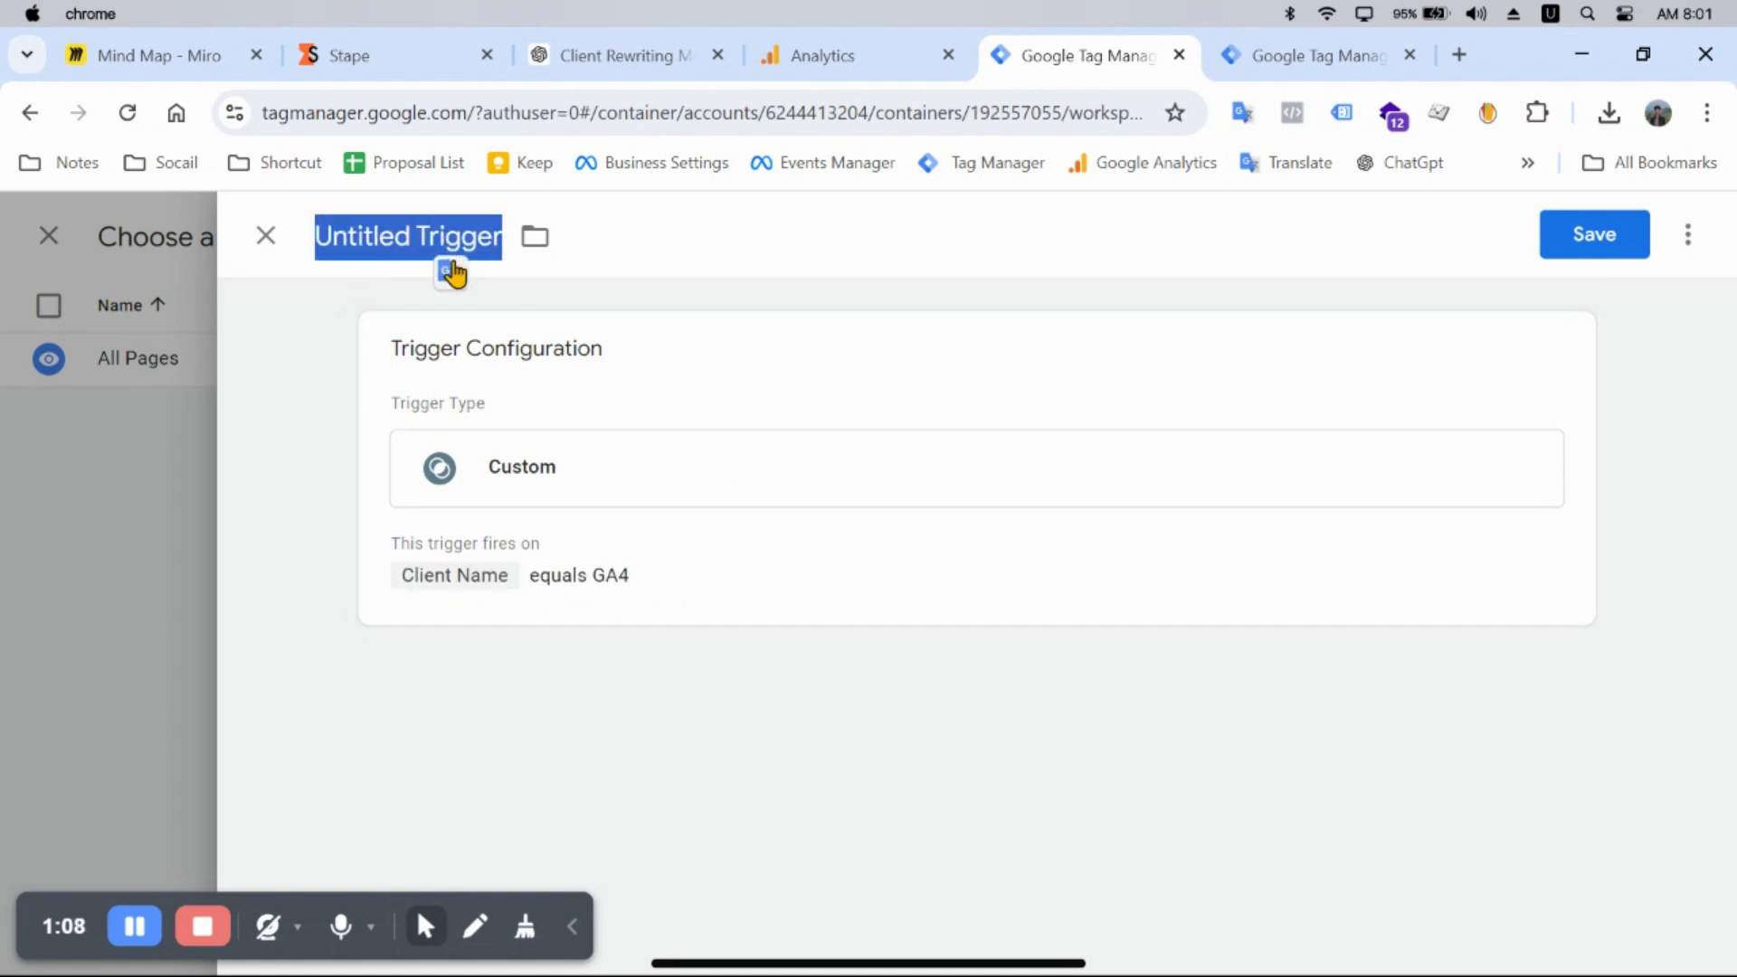
text(GA4)
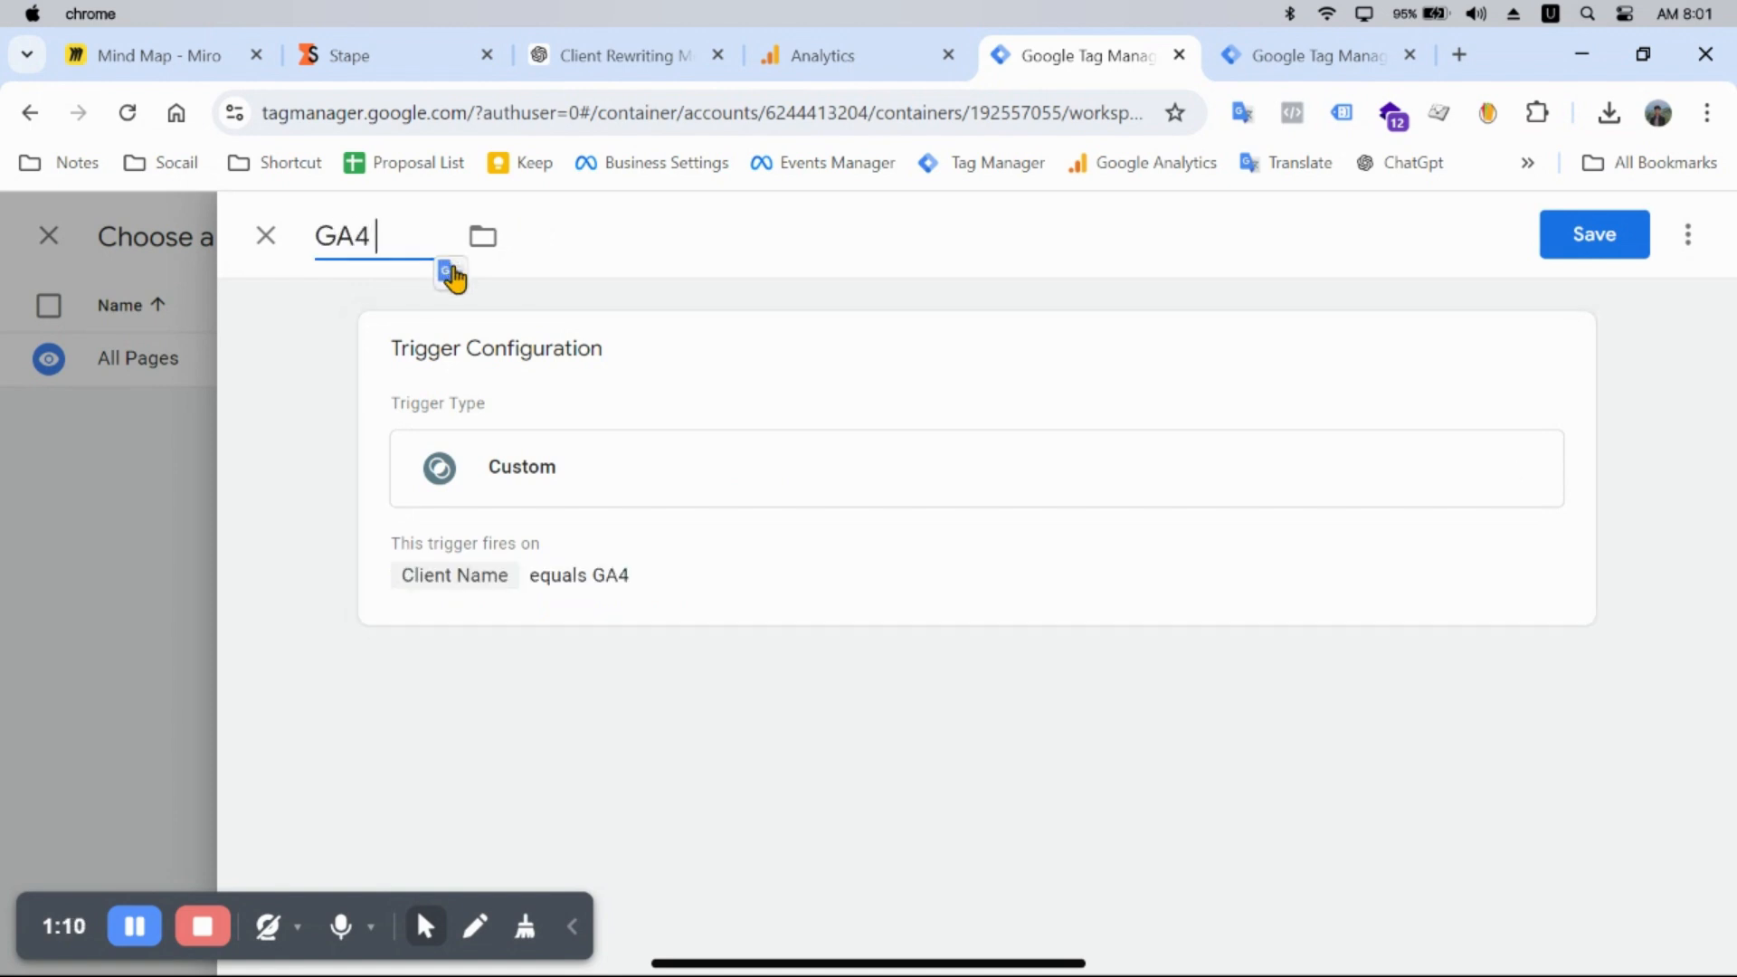
text( - All Event)
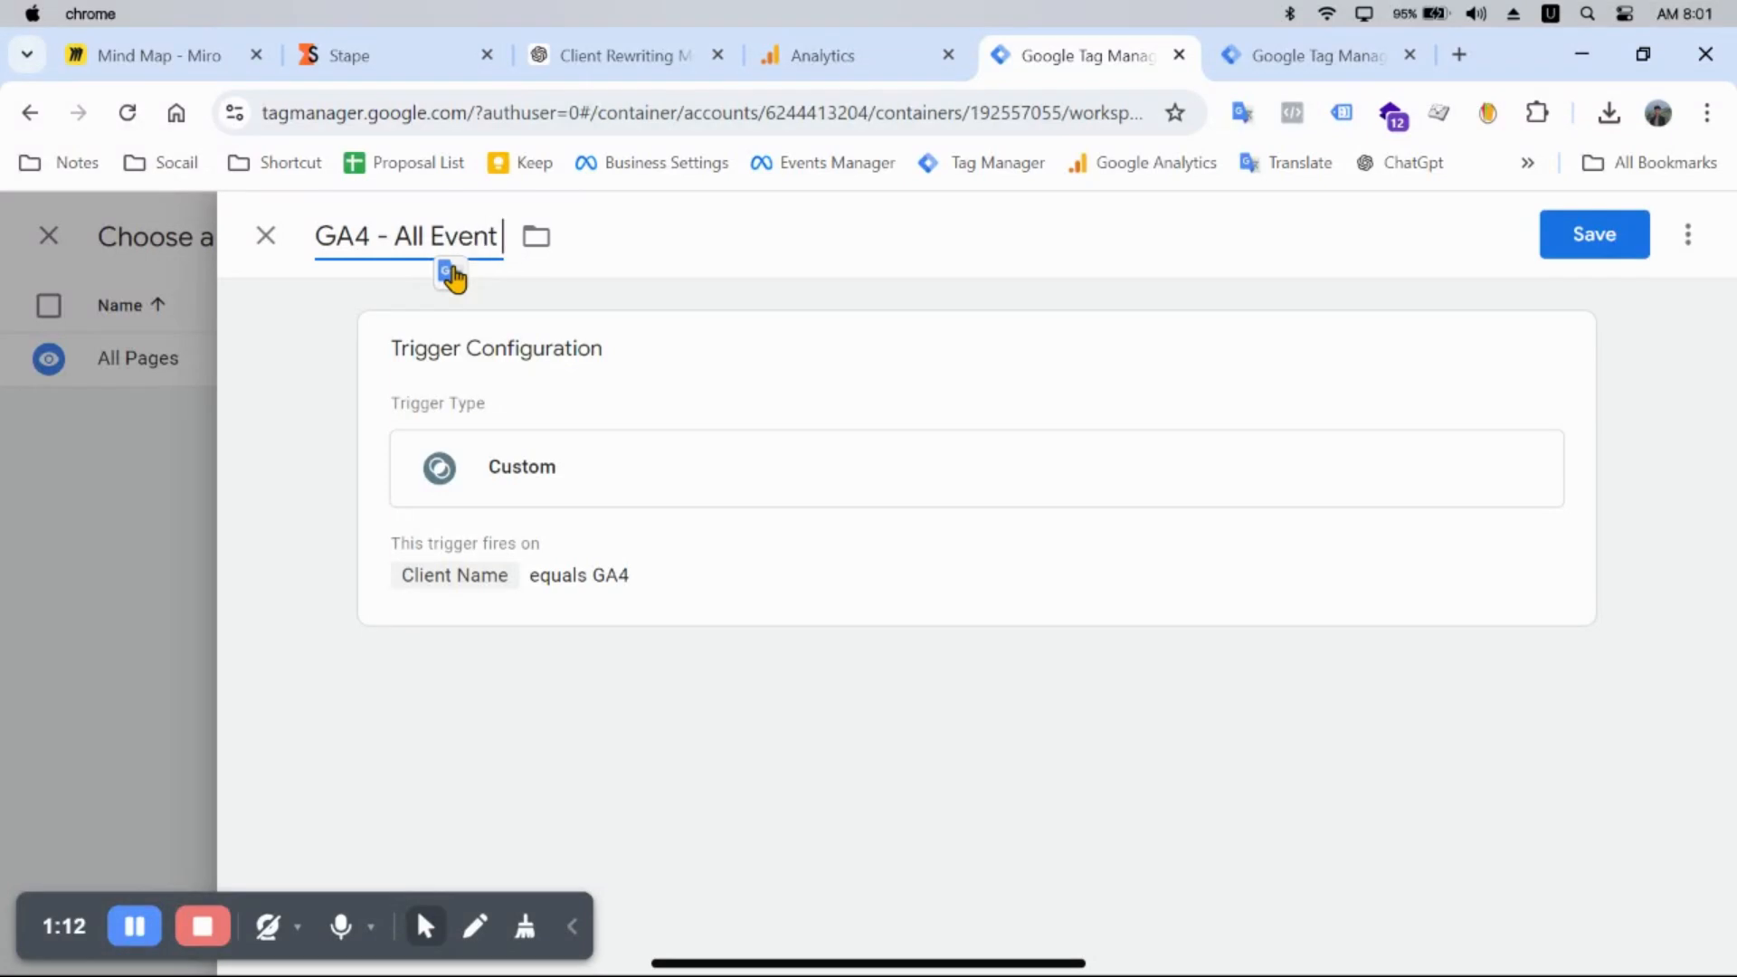
click(1603, 235)
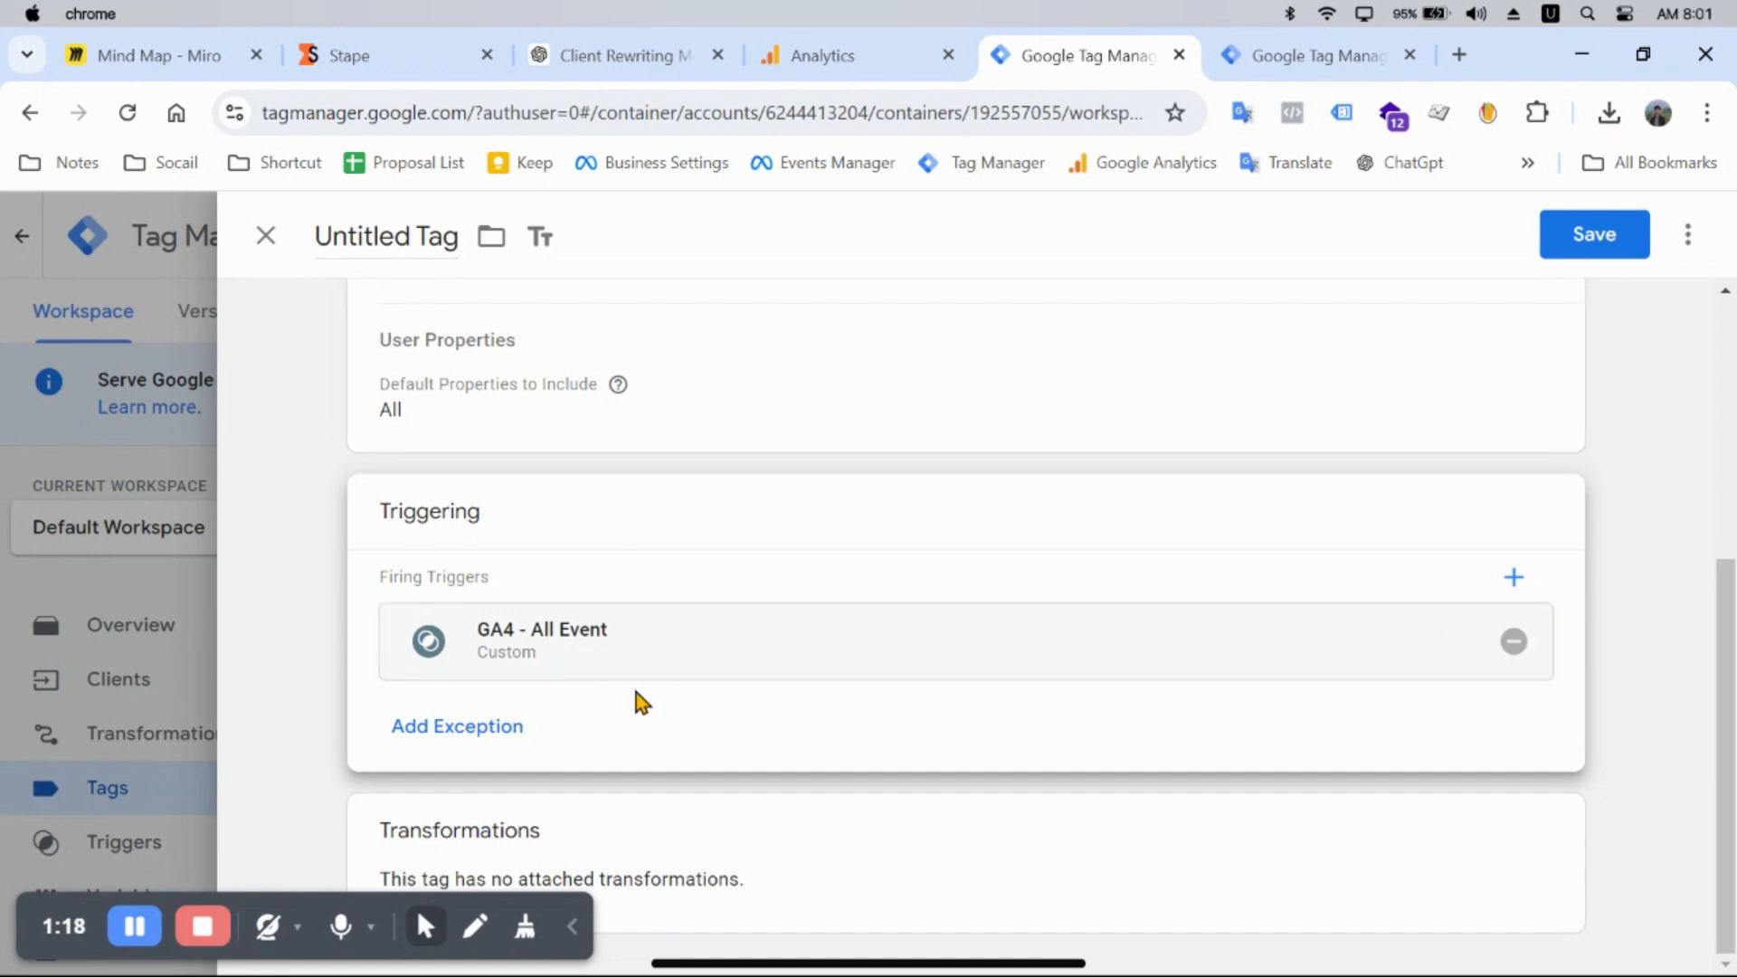
Step: Rename the server container's new GA4 tag "GA4 - All Tag" and save it
double_click(368, 237)
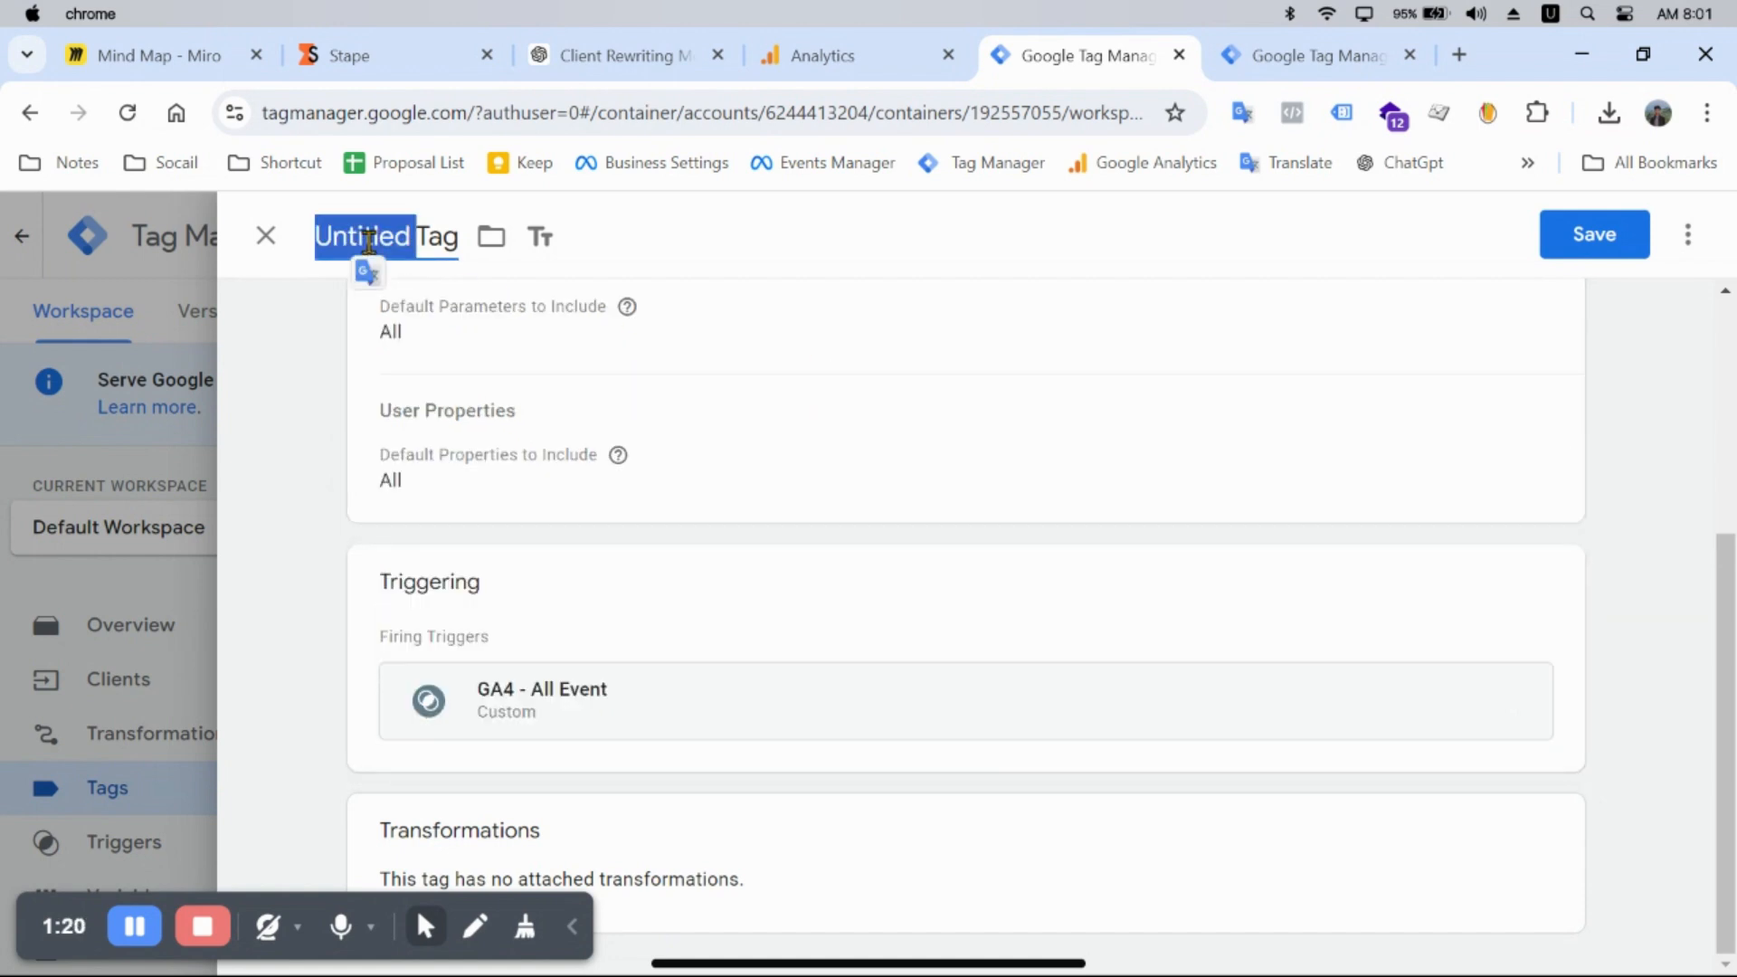
text(GA4 - A)
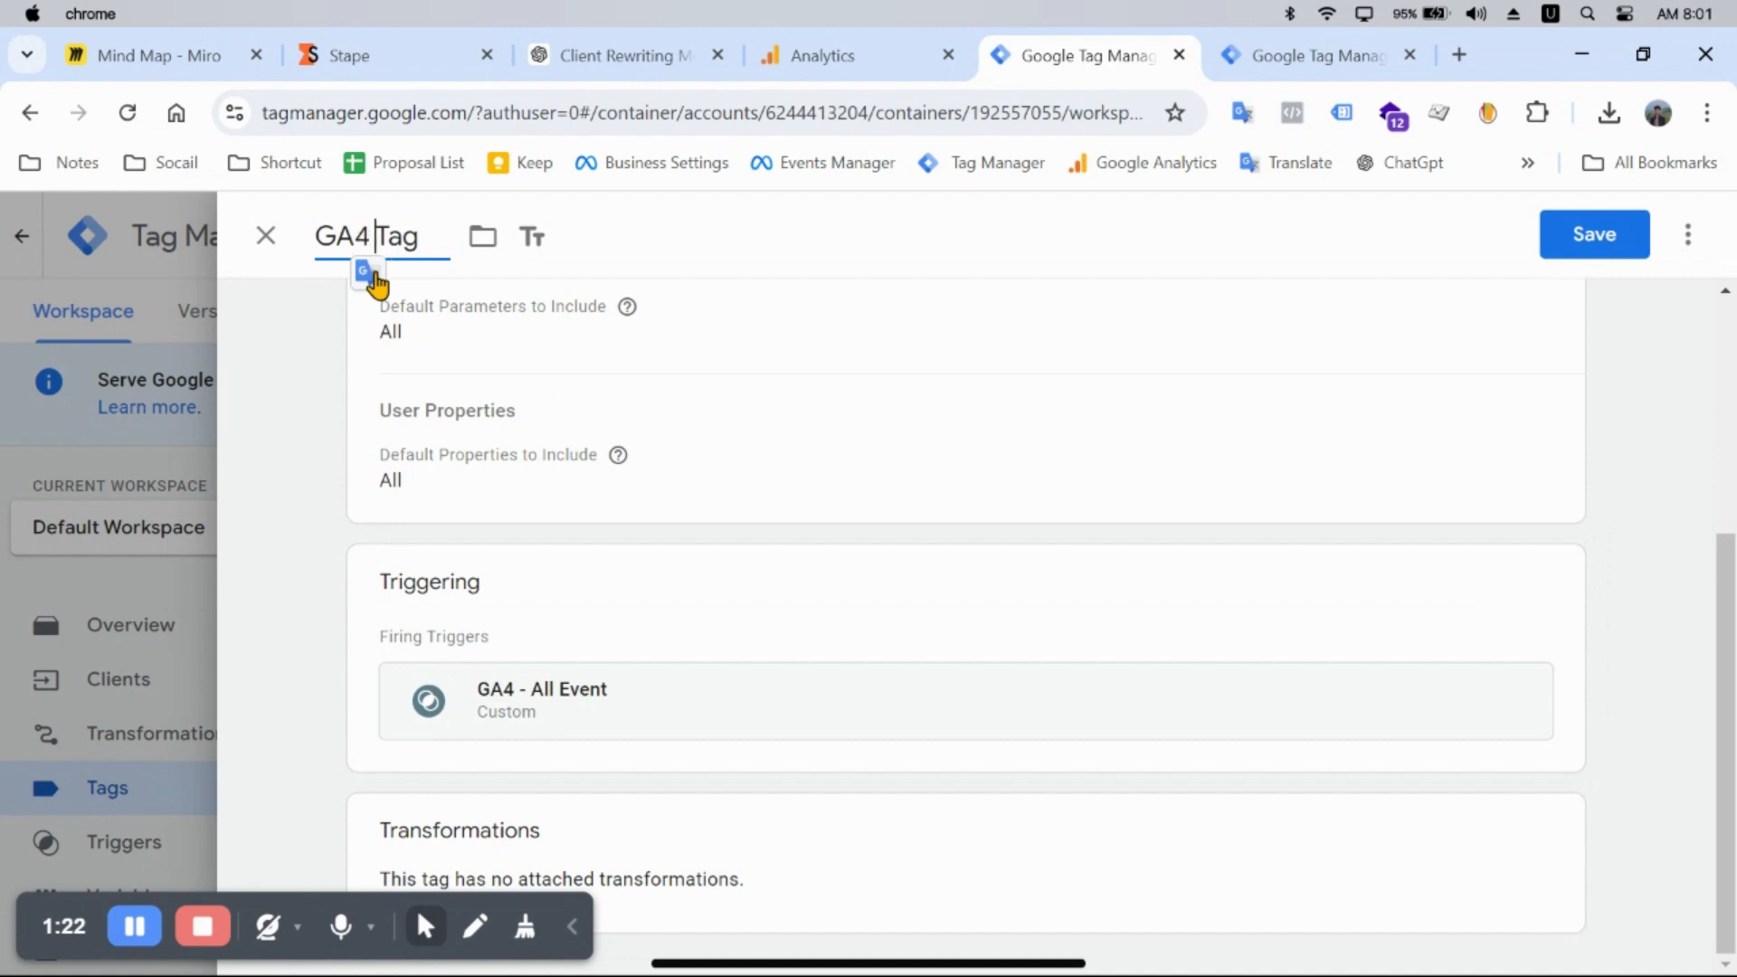
text(ll)
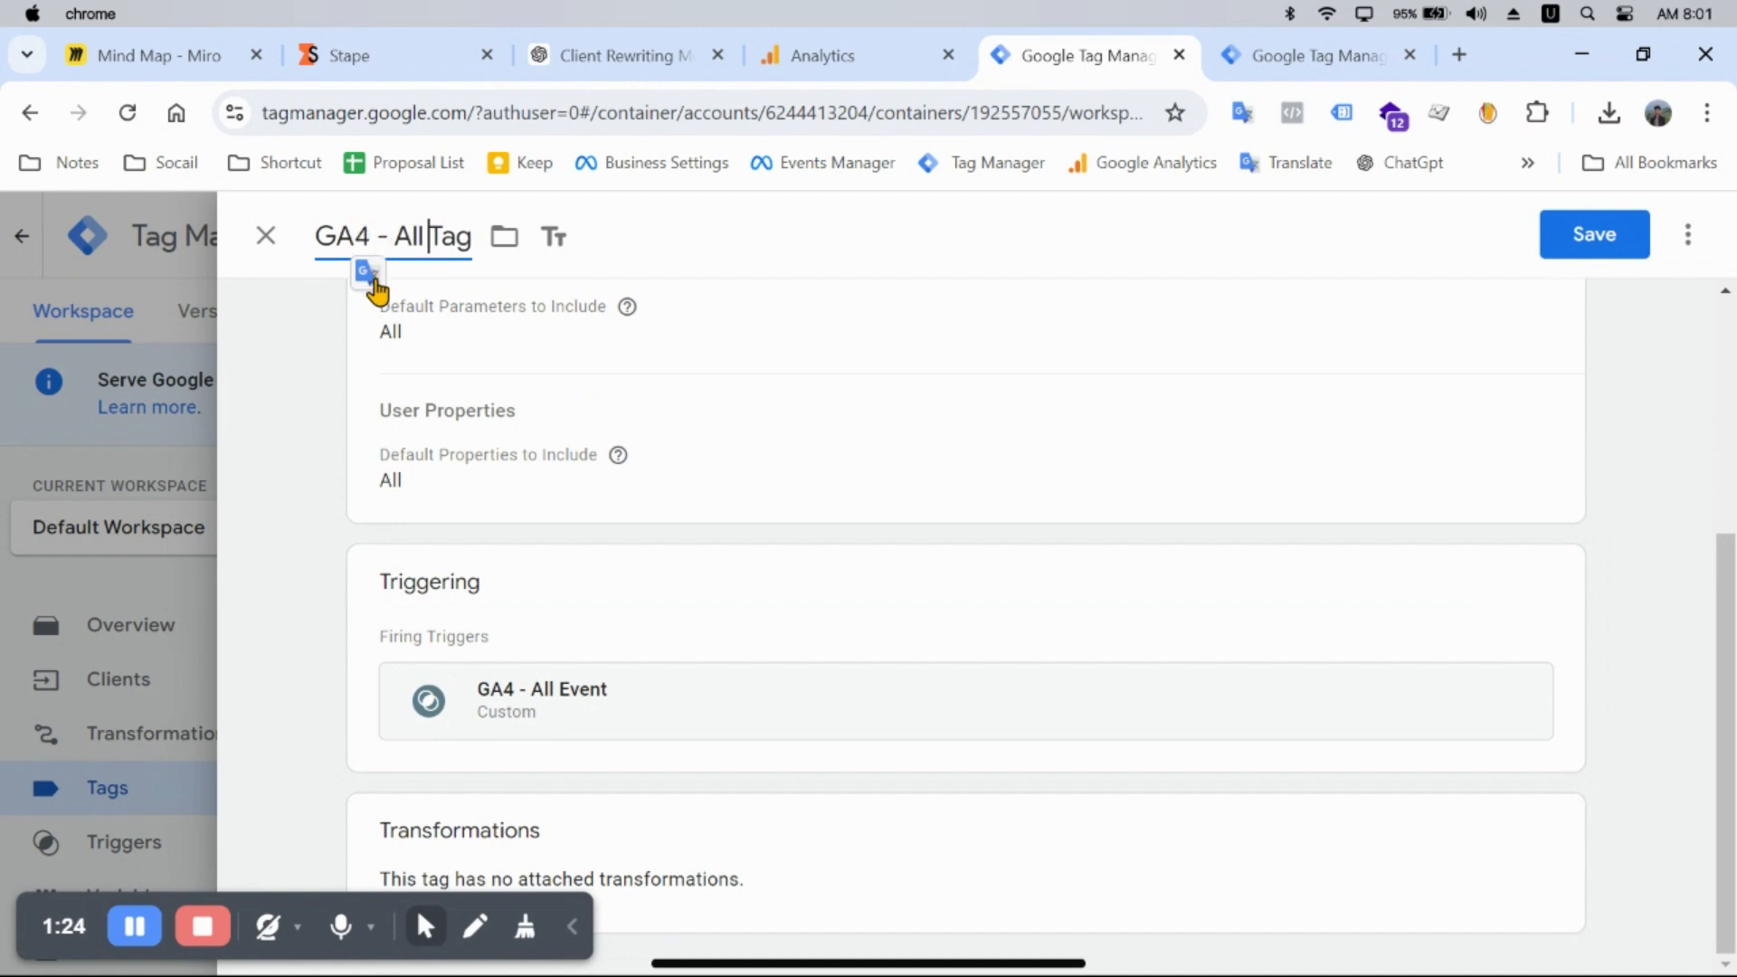
scroll(729, 567, up, 5)
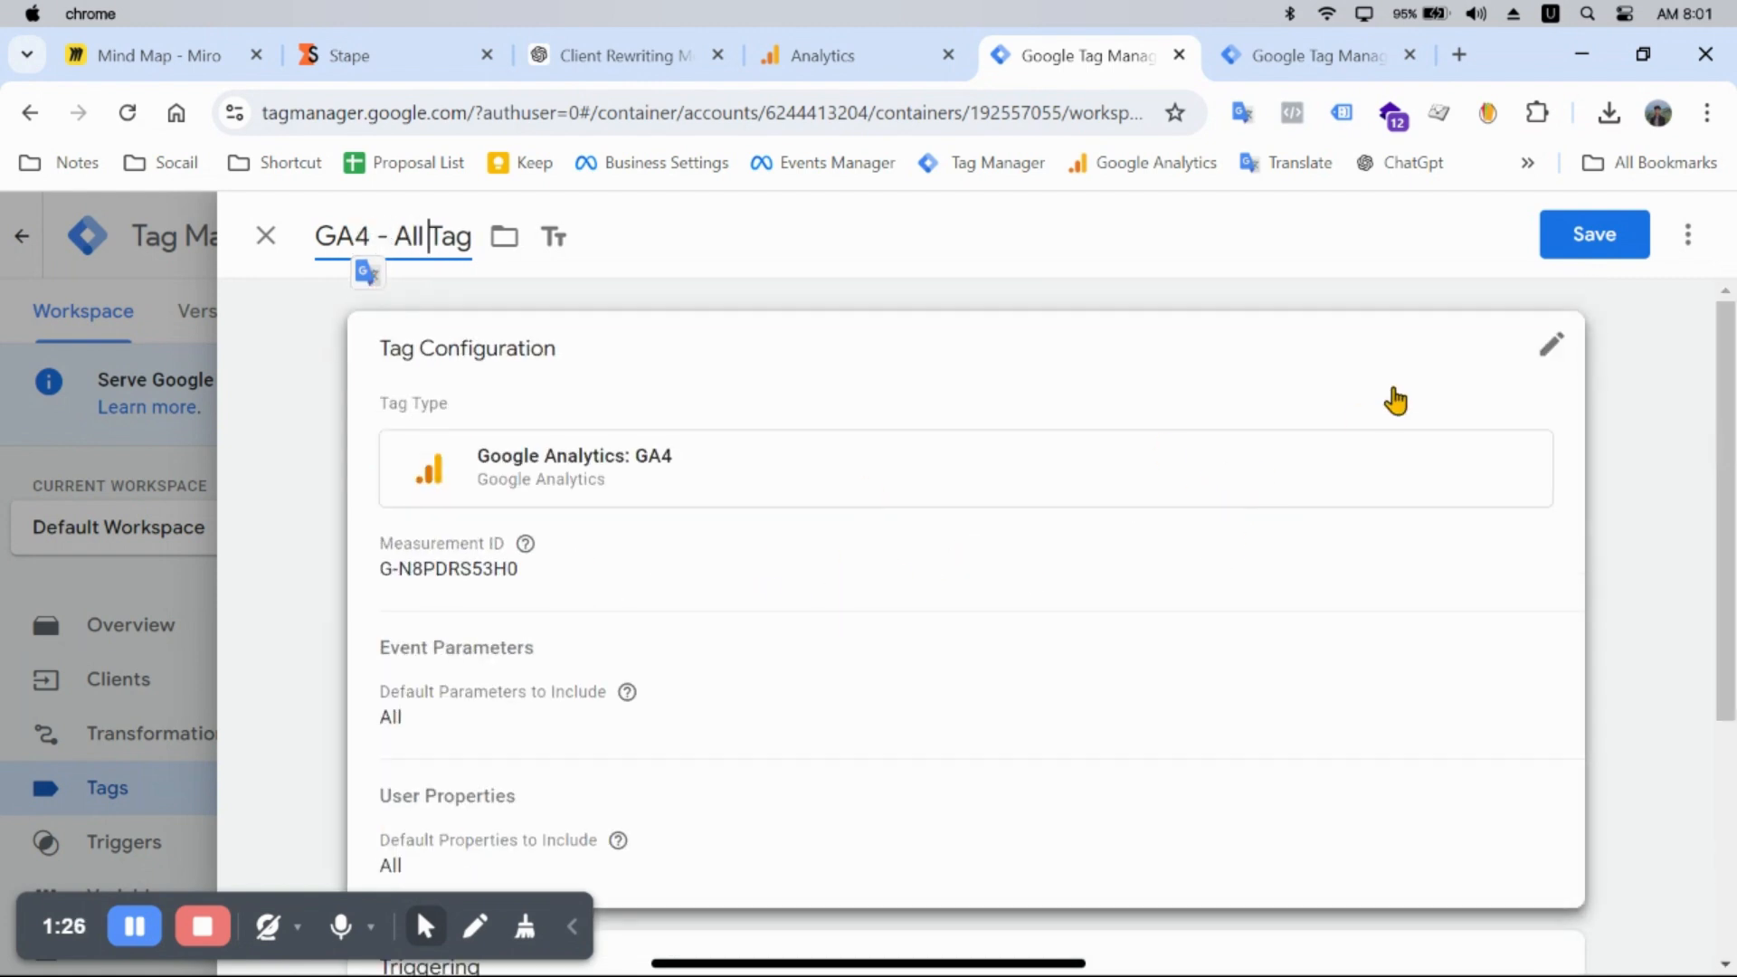
click(1592, 246)
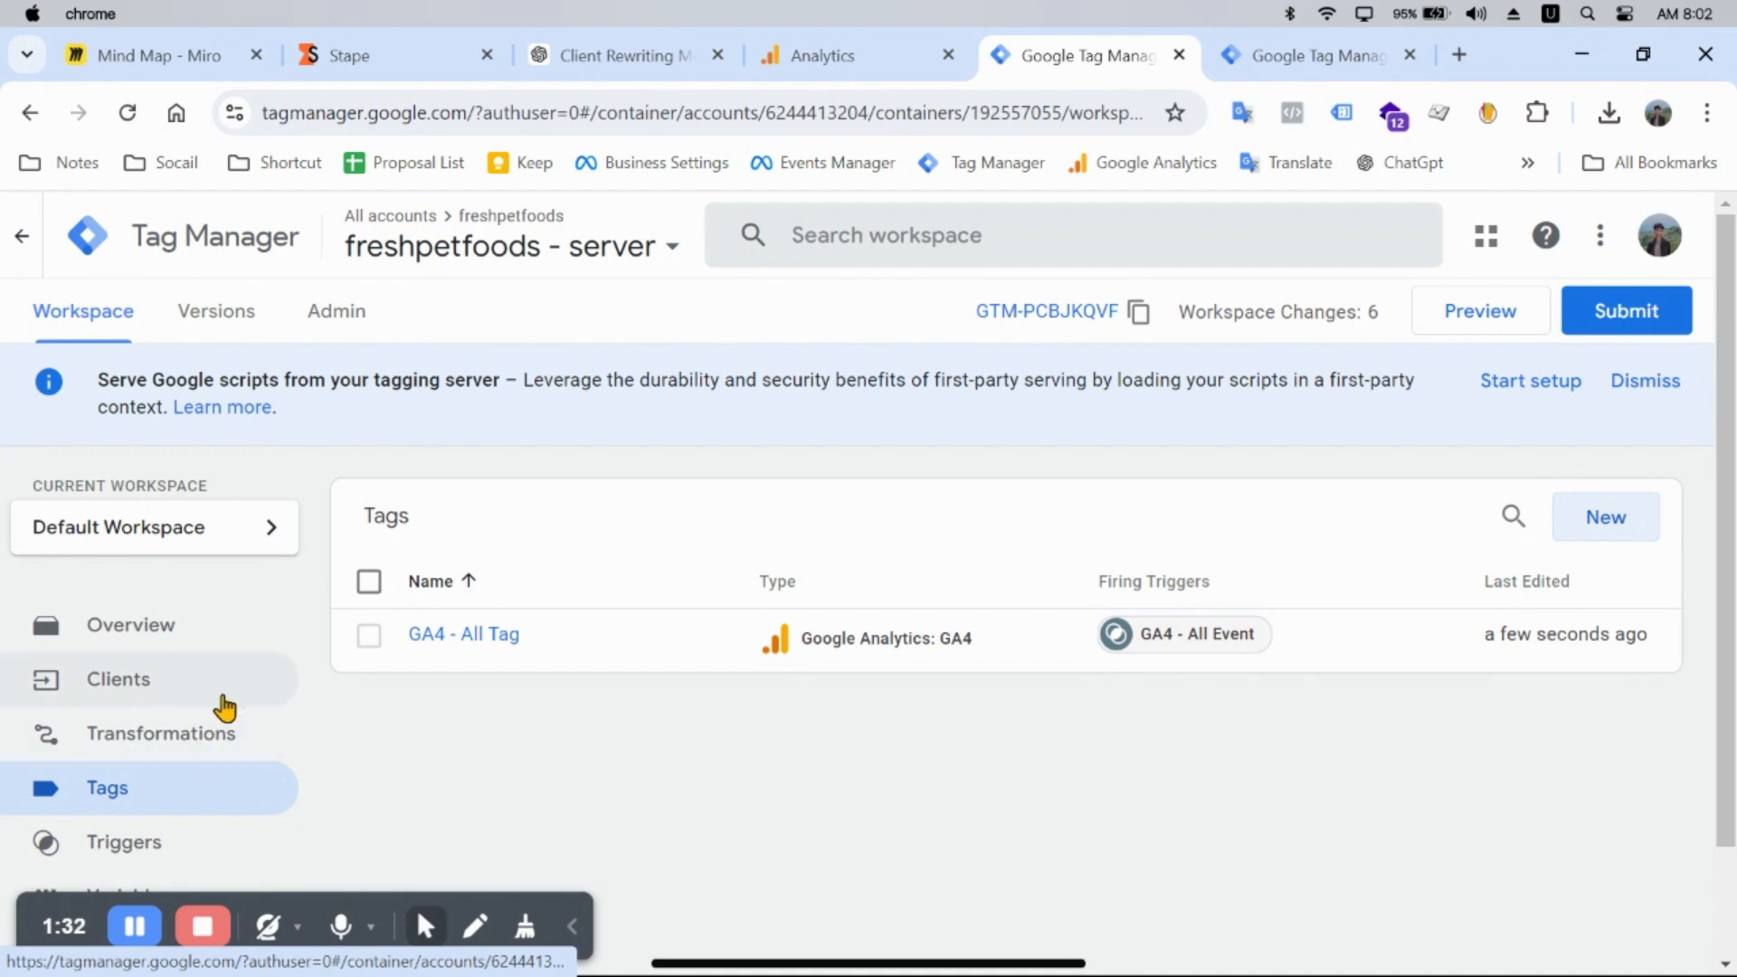
Step: Examine the web container's tags, and compare the server container's client list with its tag list
click(1299, 67)
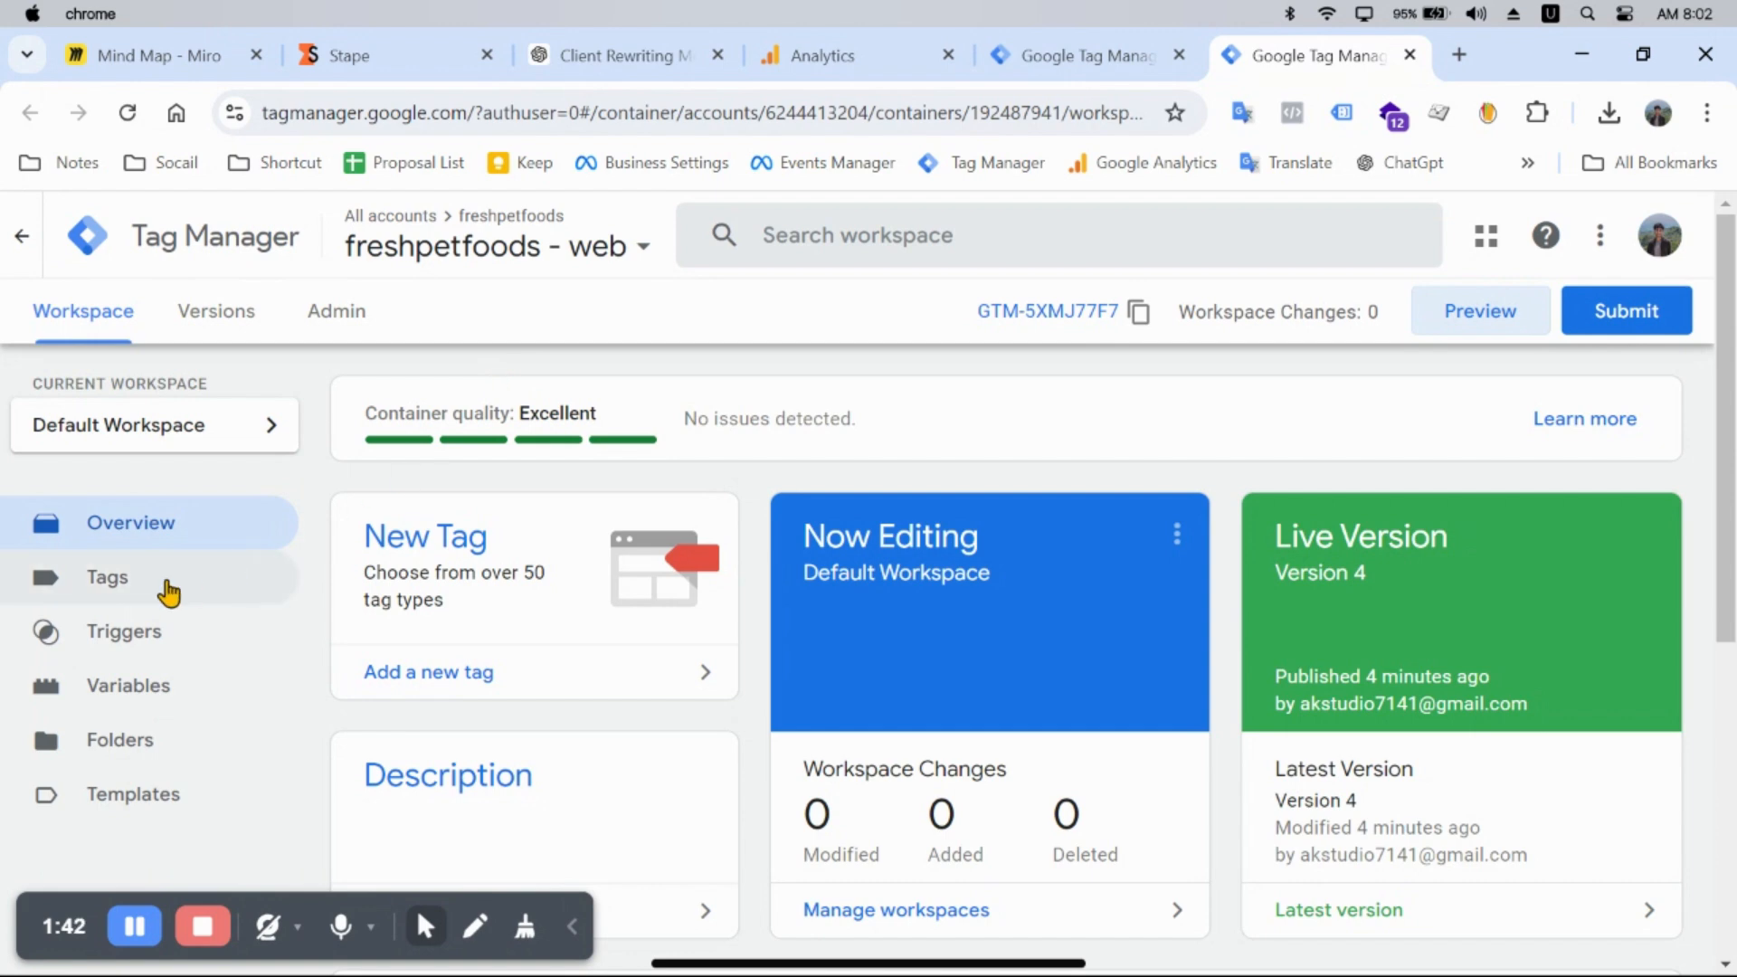
click(208, 599)
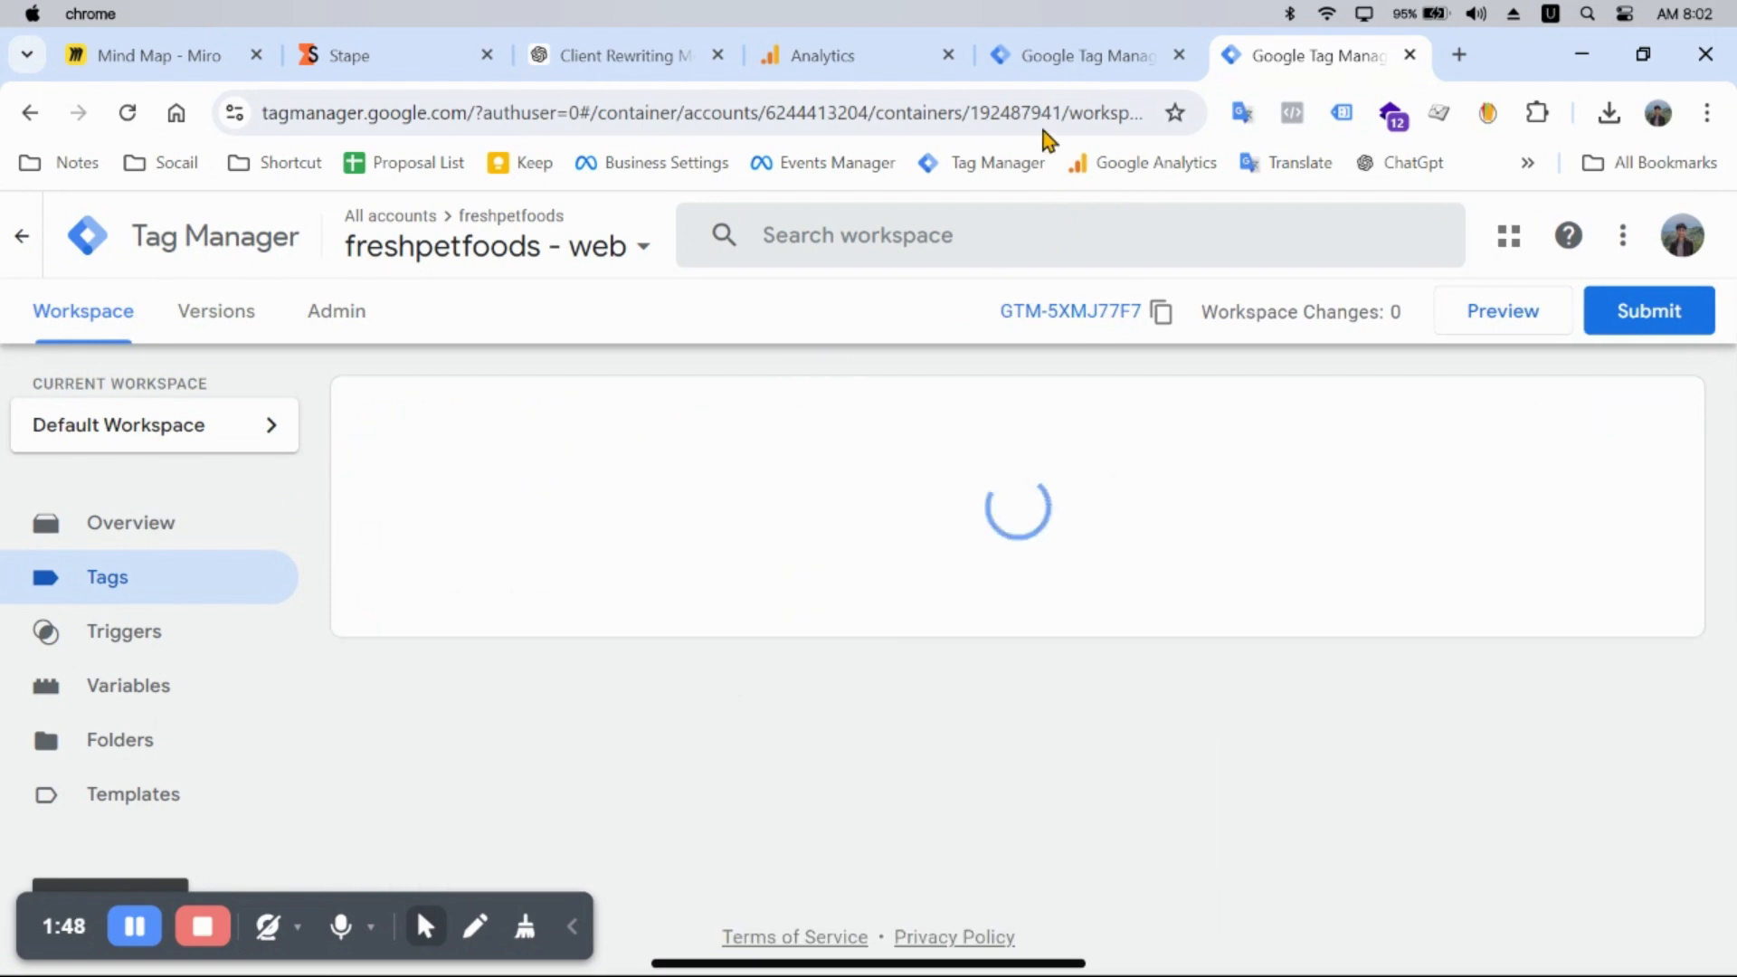
click(1131, 72)
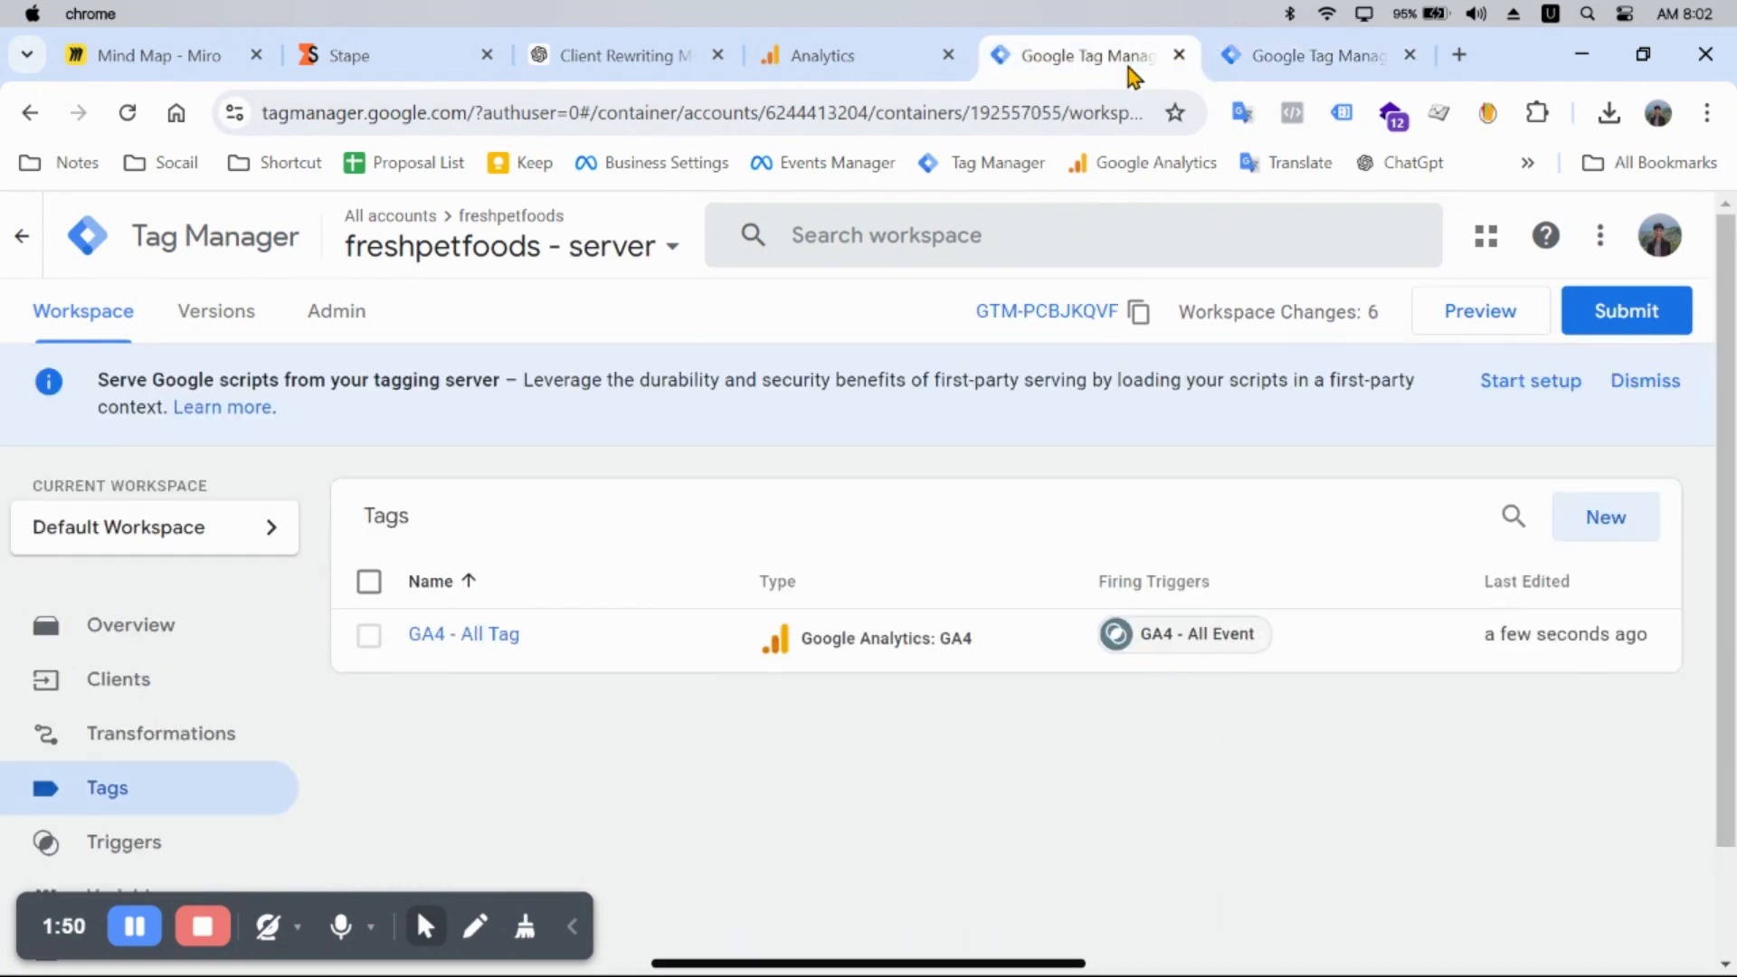
click(114, 686)
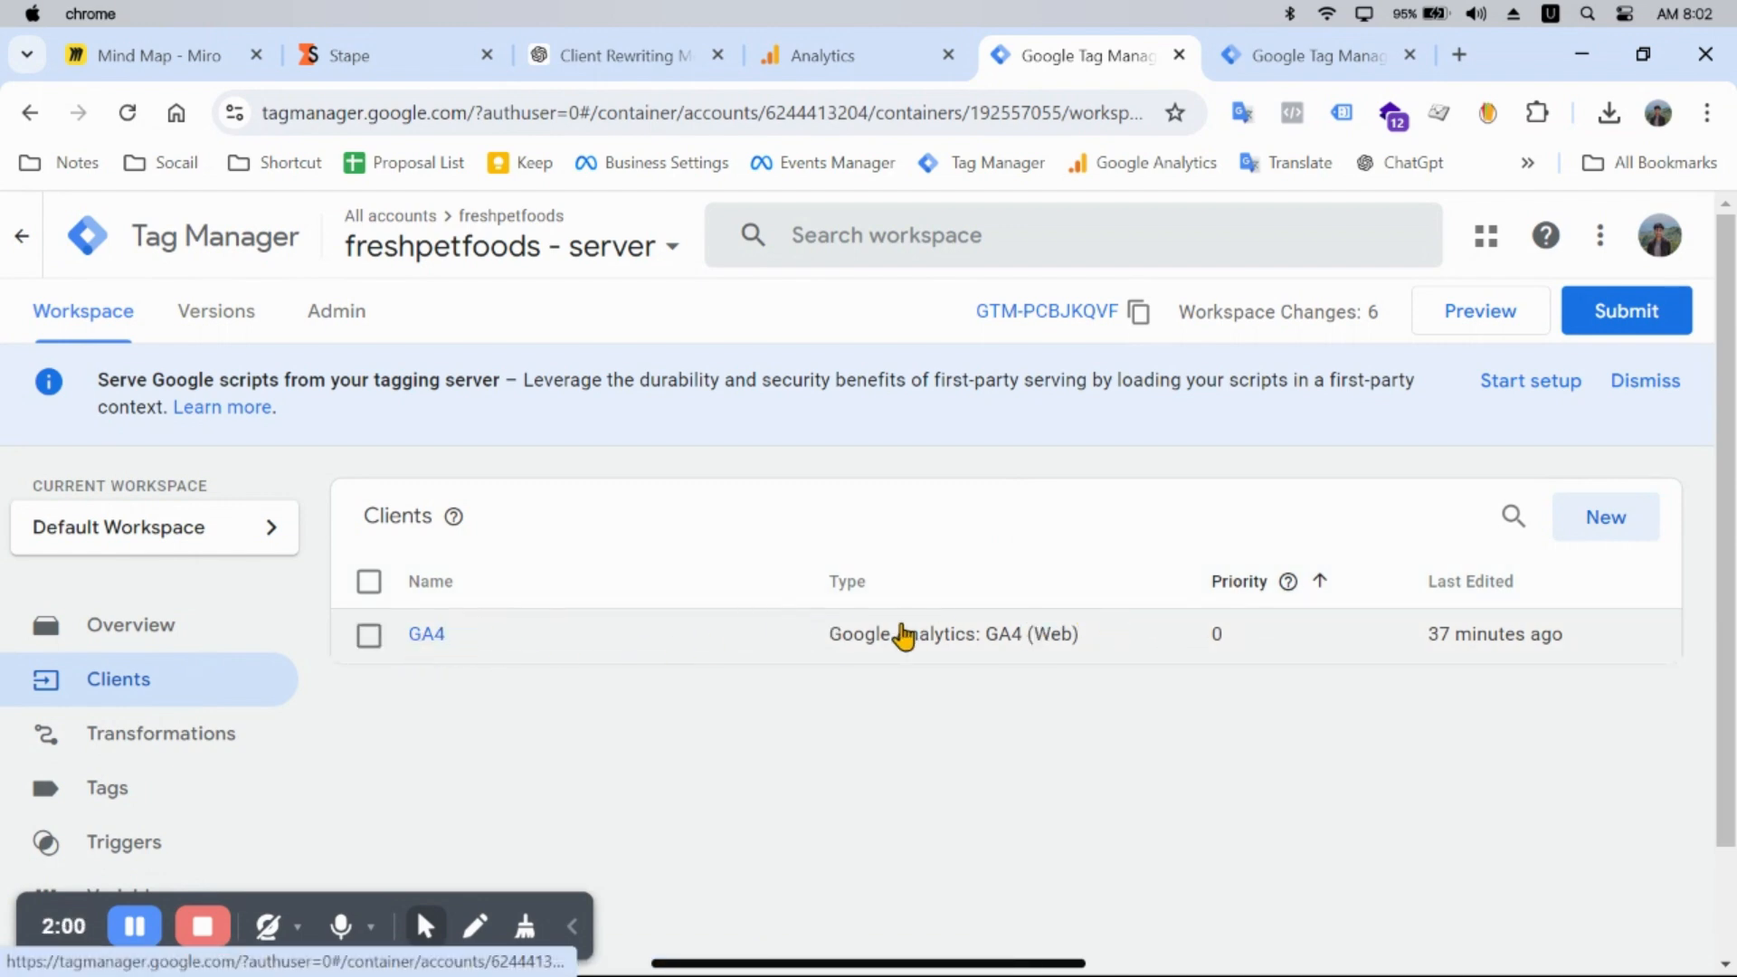
click(124, 787)
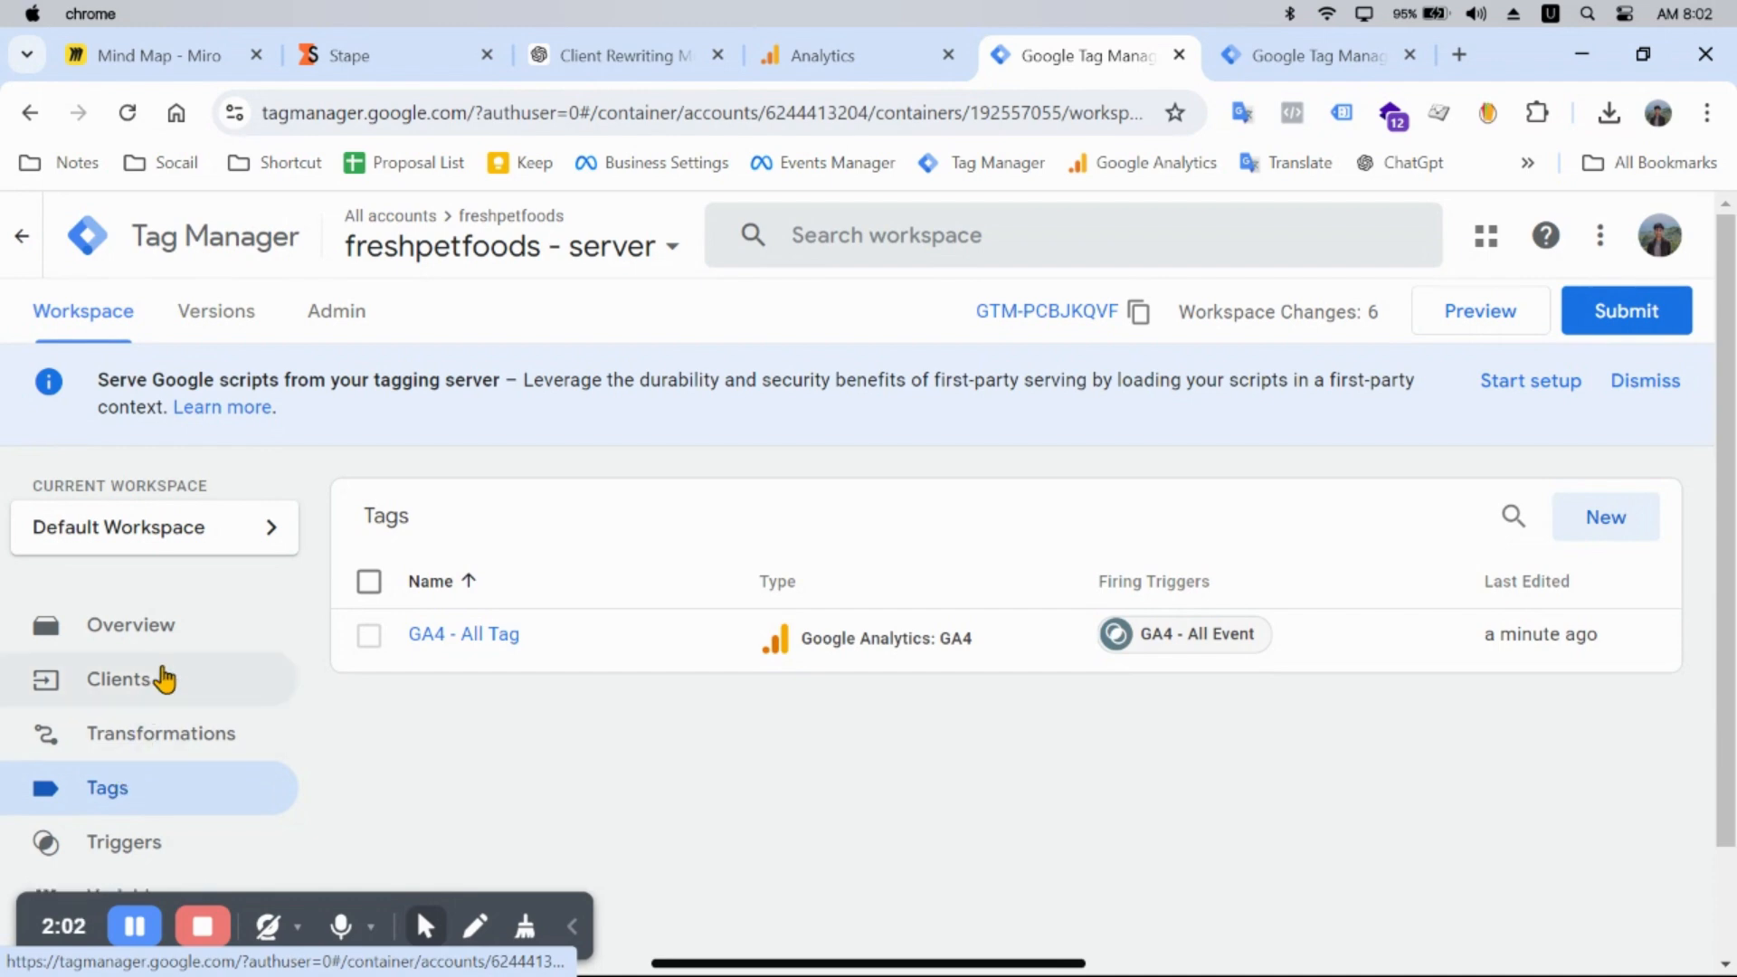
click(172, 699)
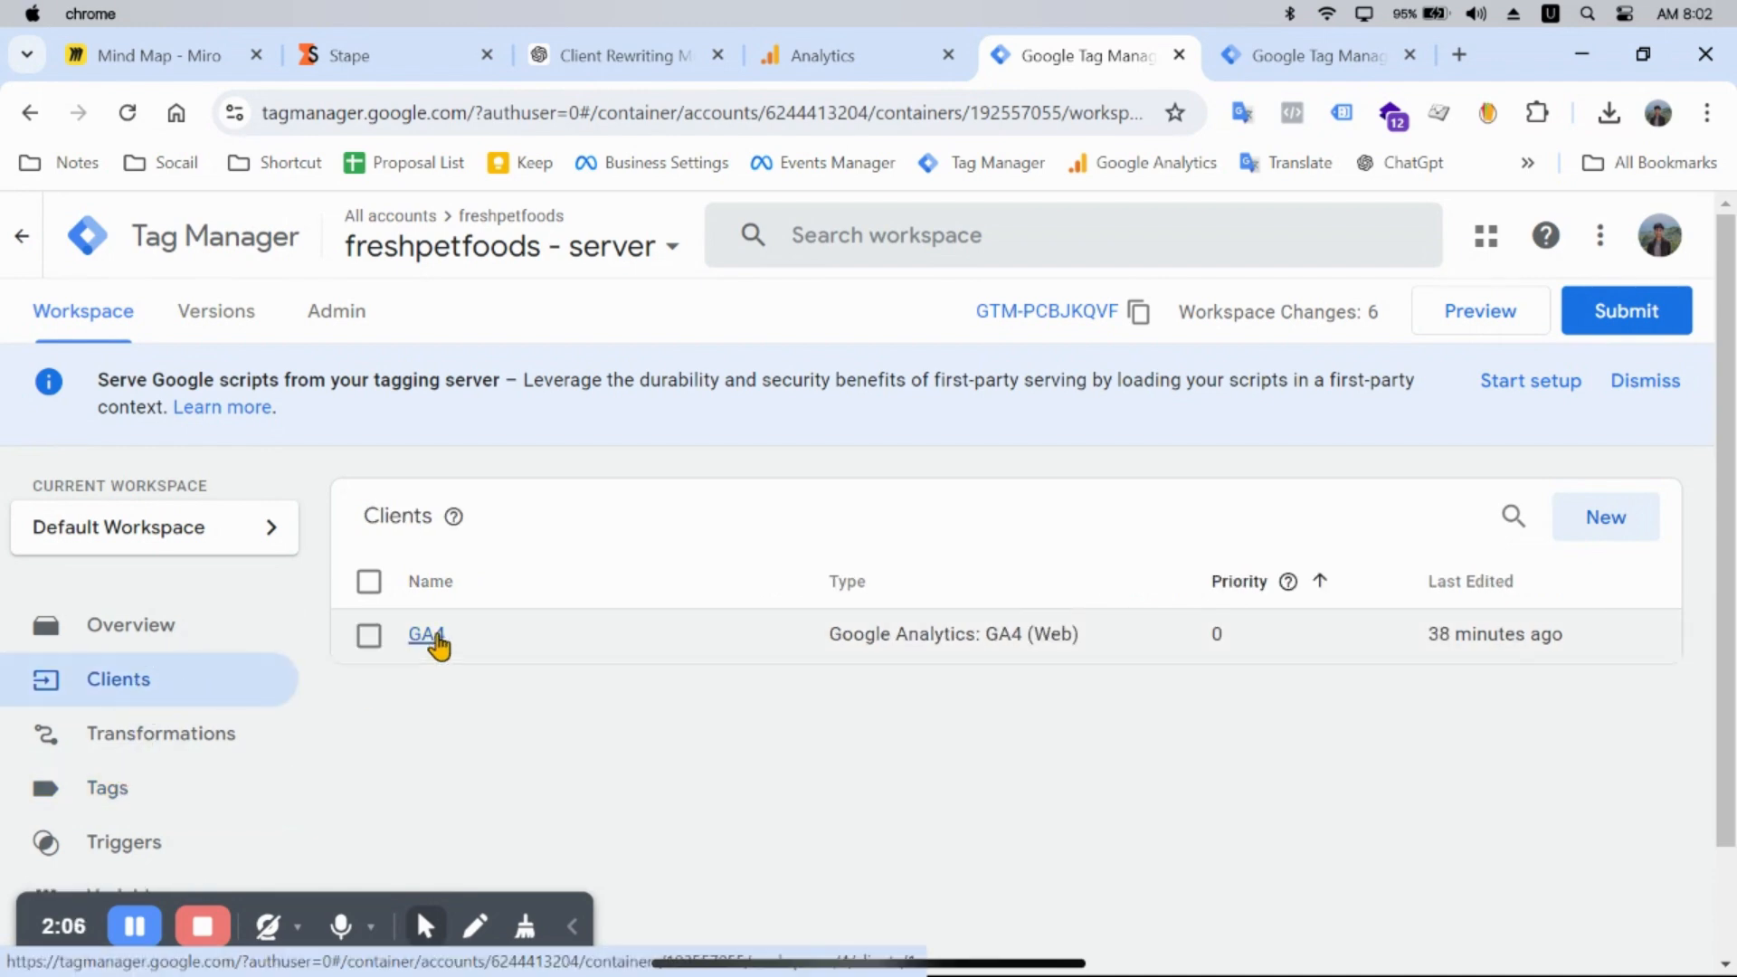
click(98, 794)
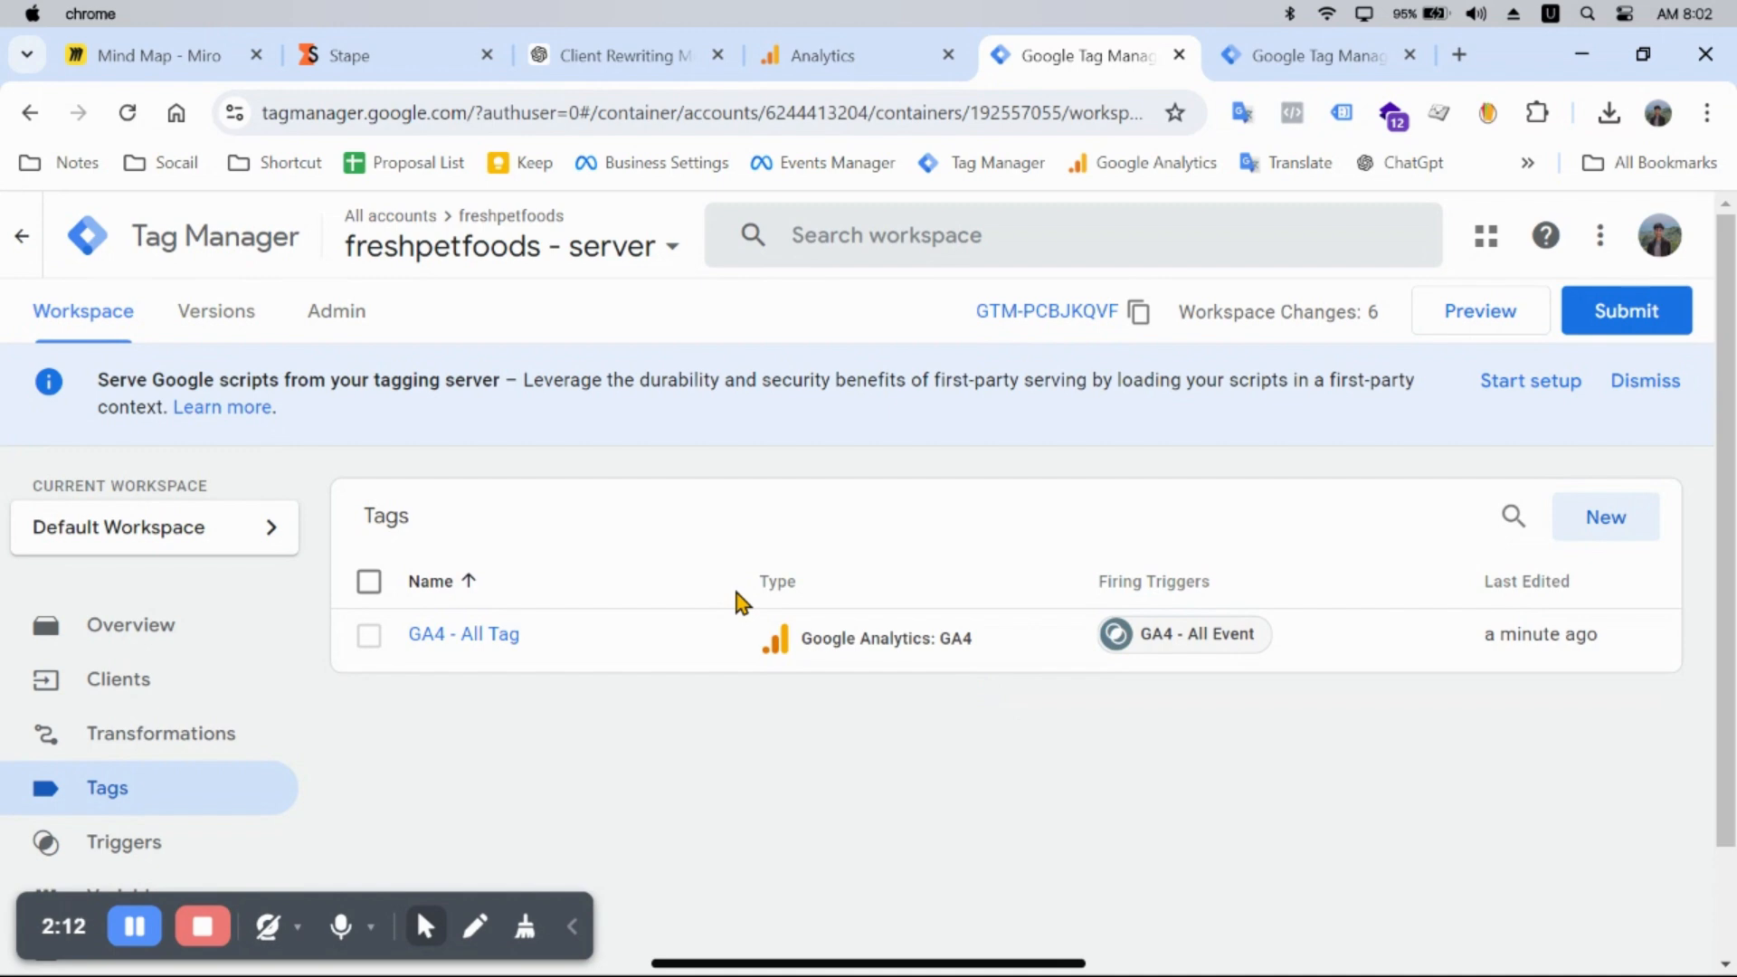
scroll(226, 729, down, 2)
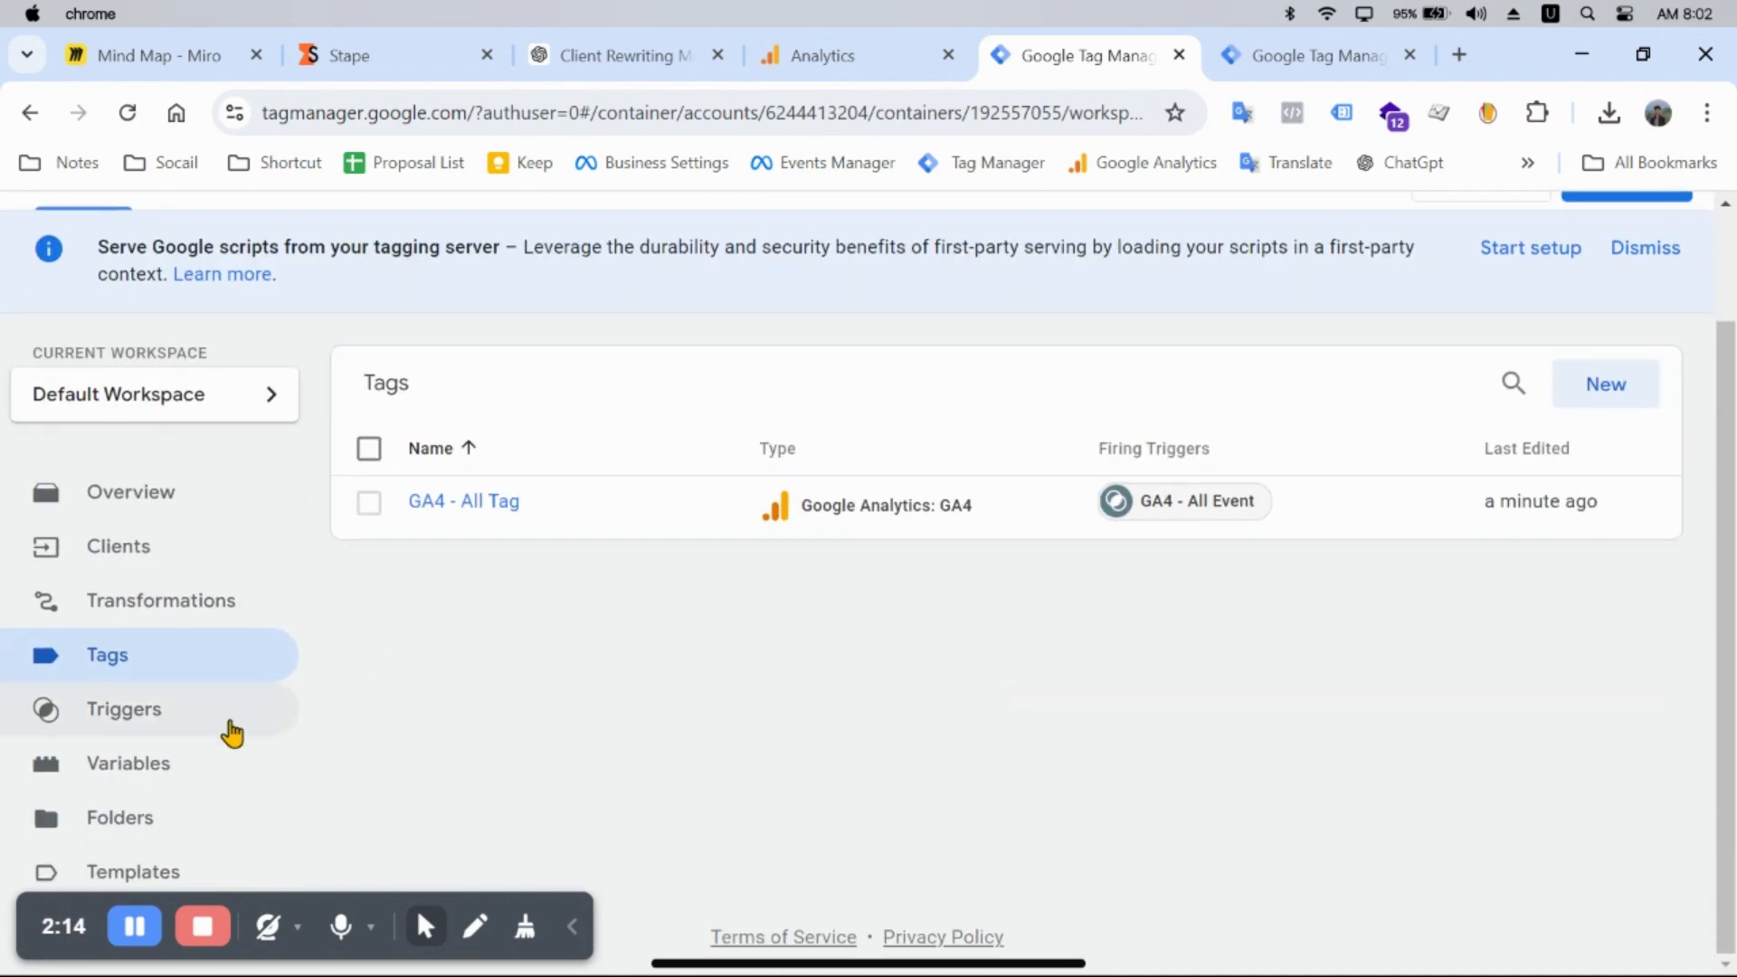
scroll(1030, 579, up, 2)
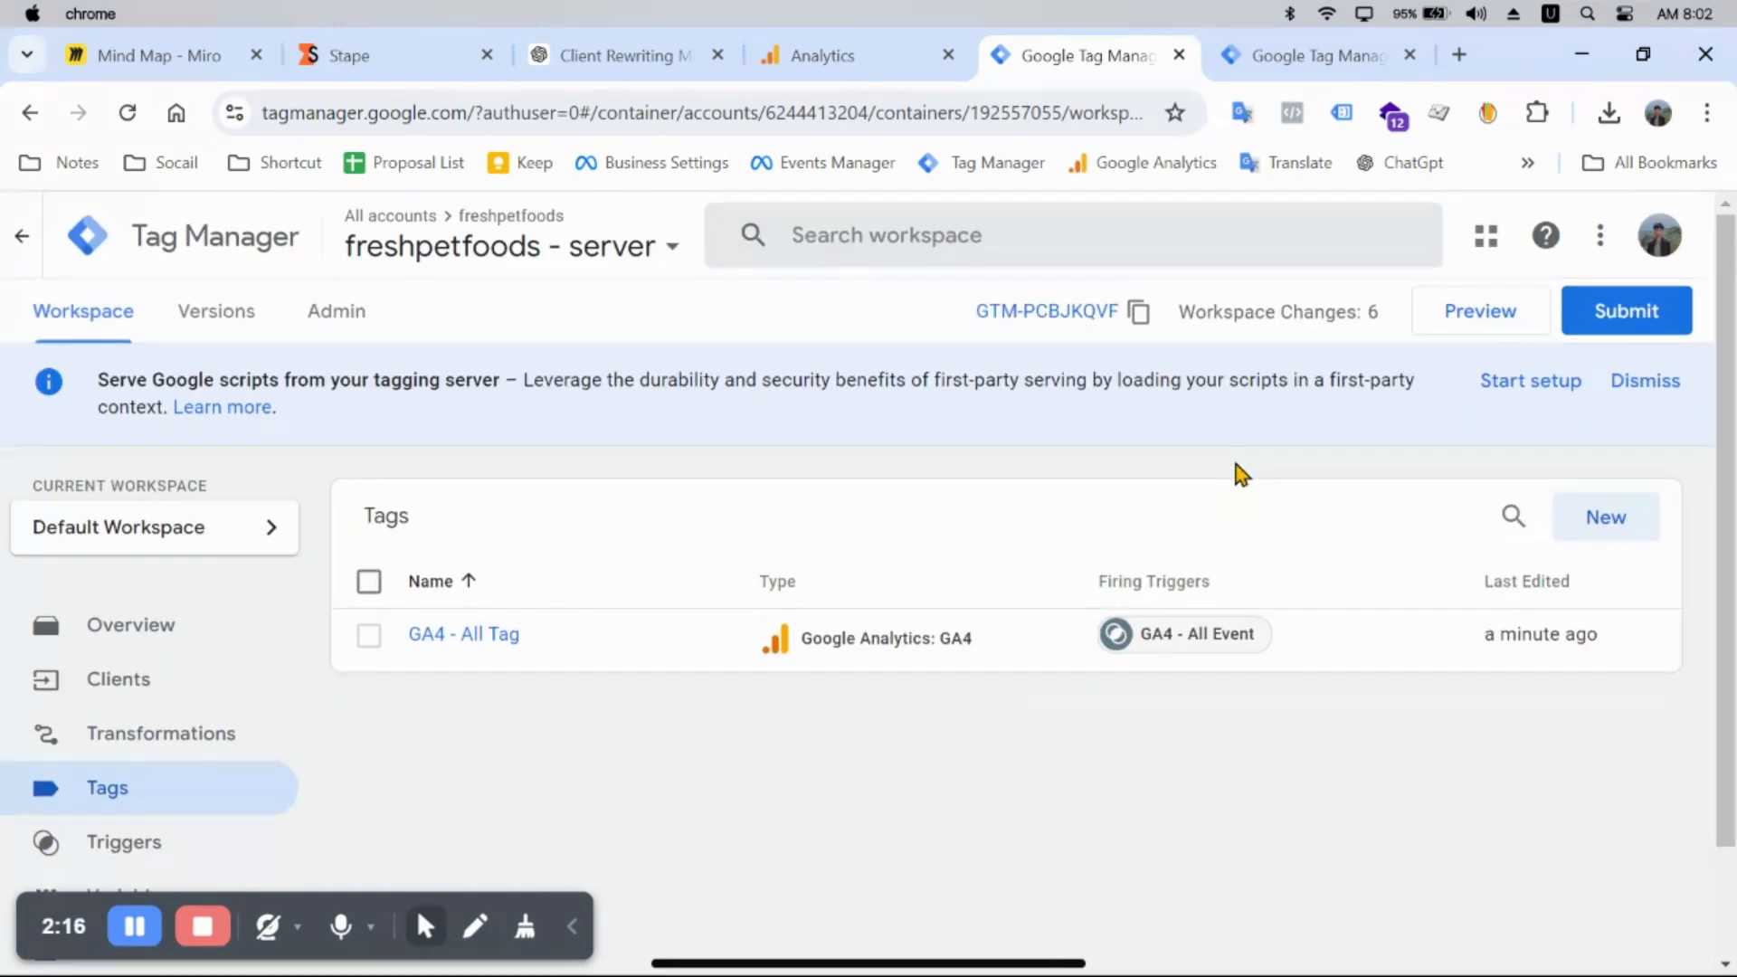
click(1274, 60)
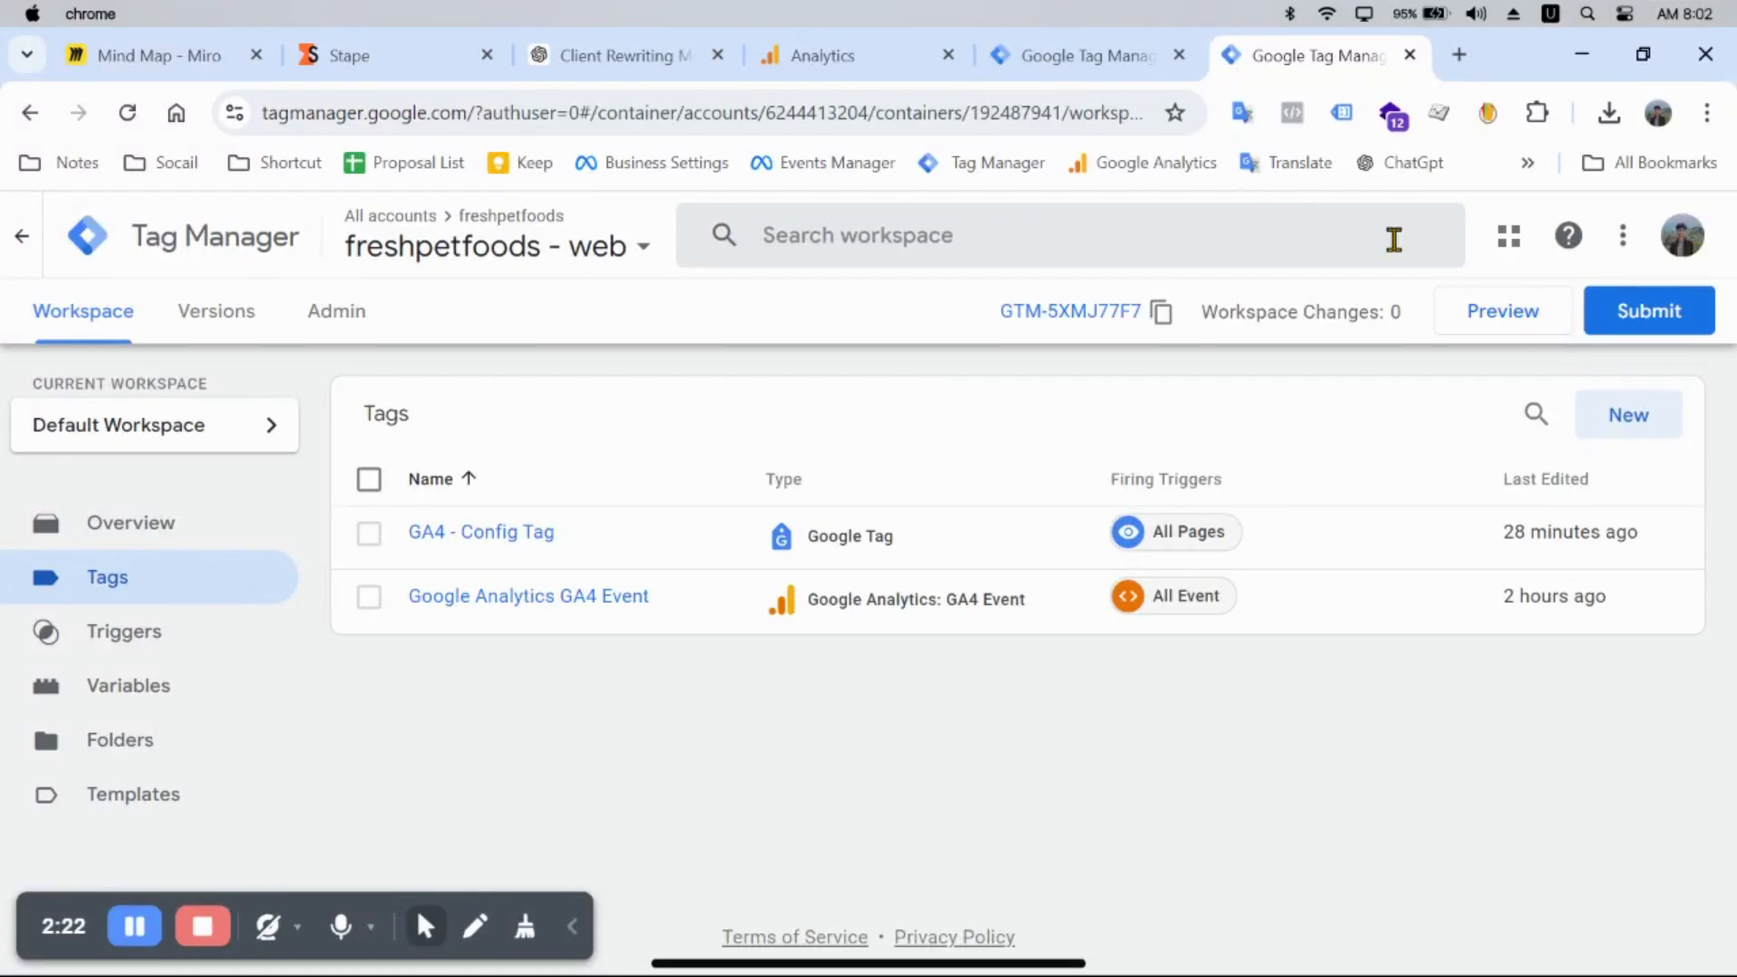
click(1509, 317)
click(1111, 62)
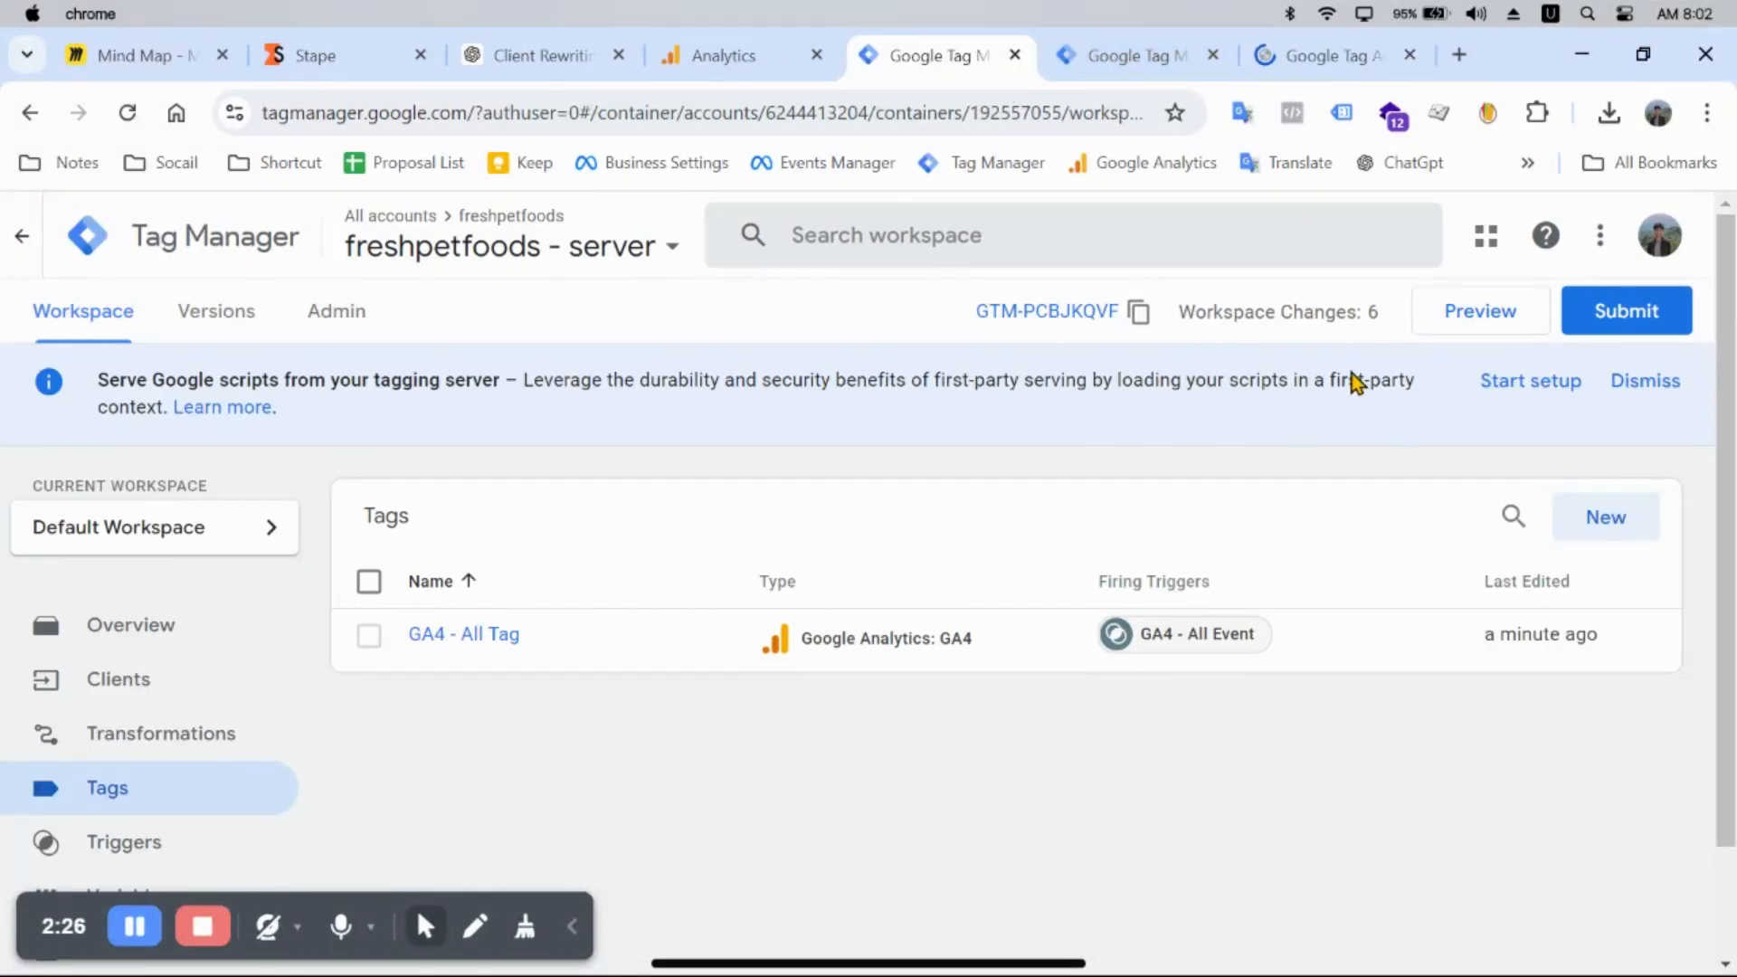
click(1471, 318)
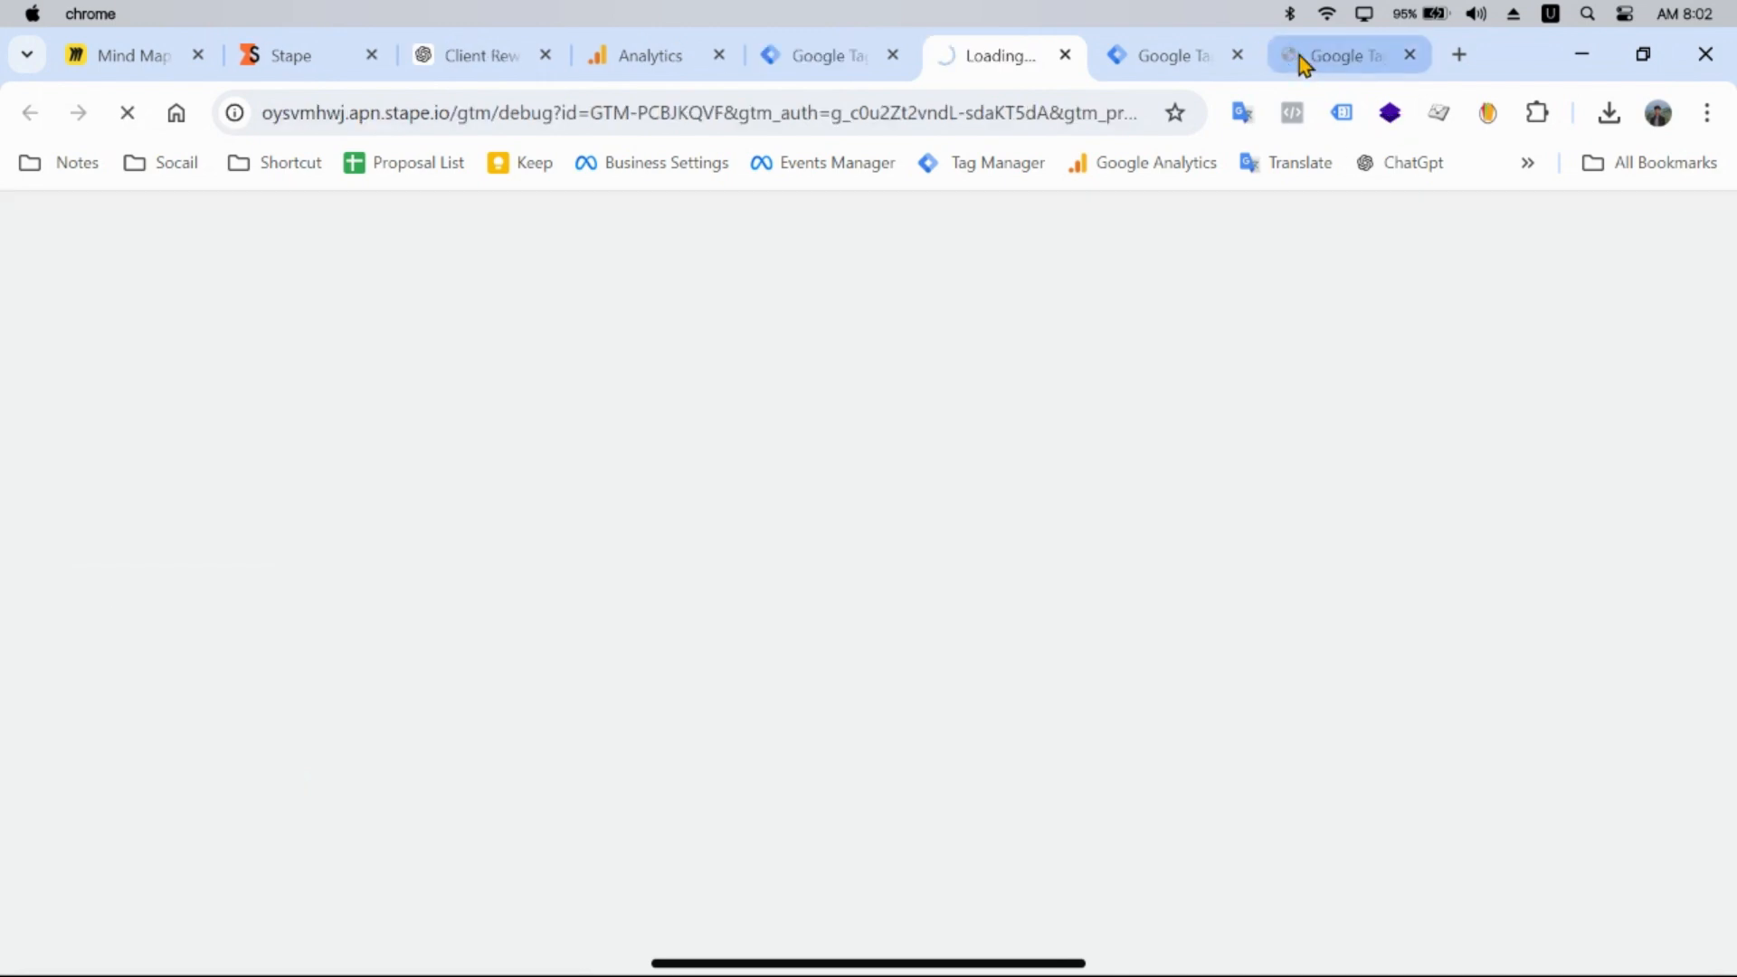
click(1299, 56)
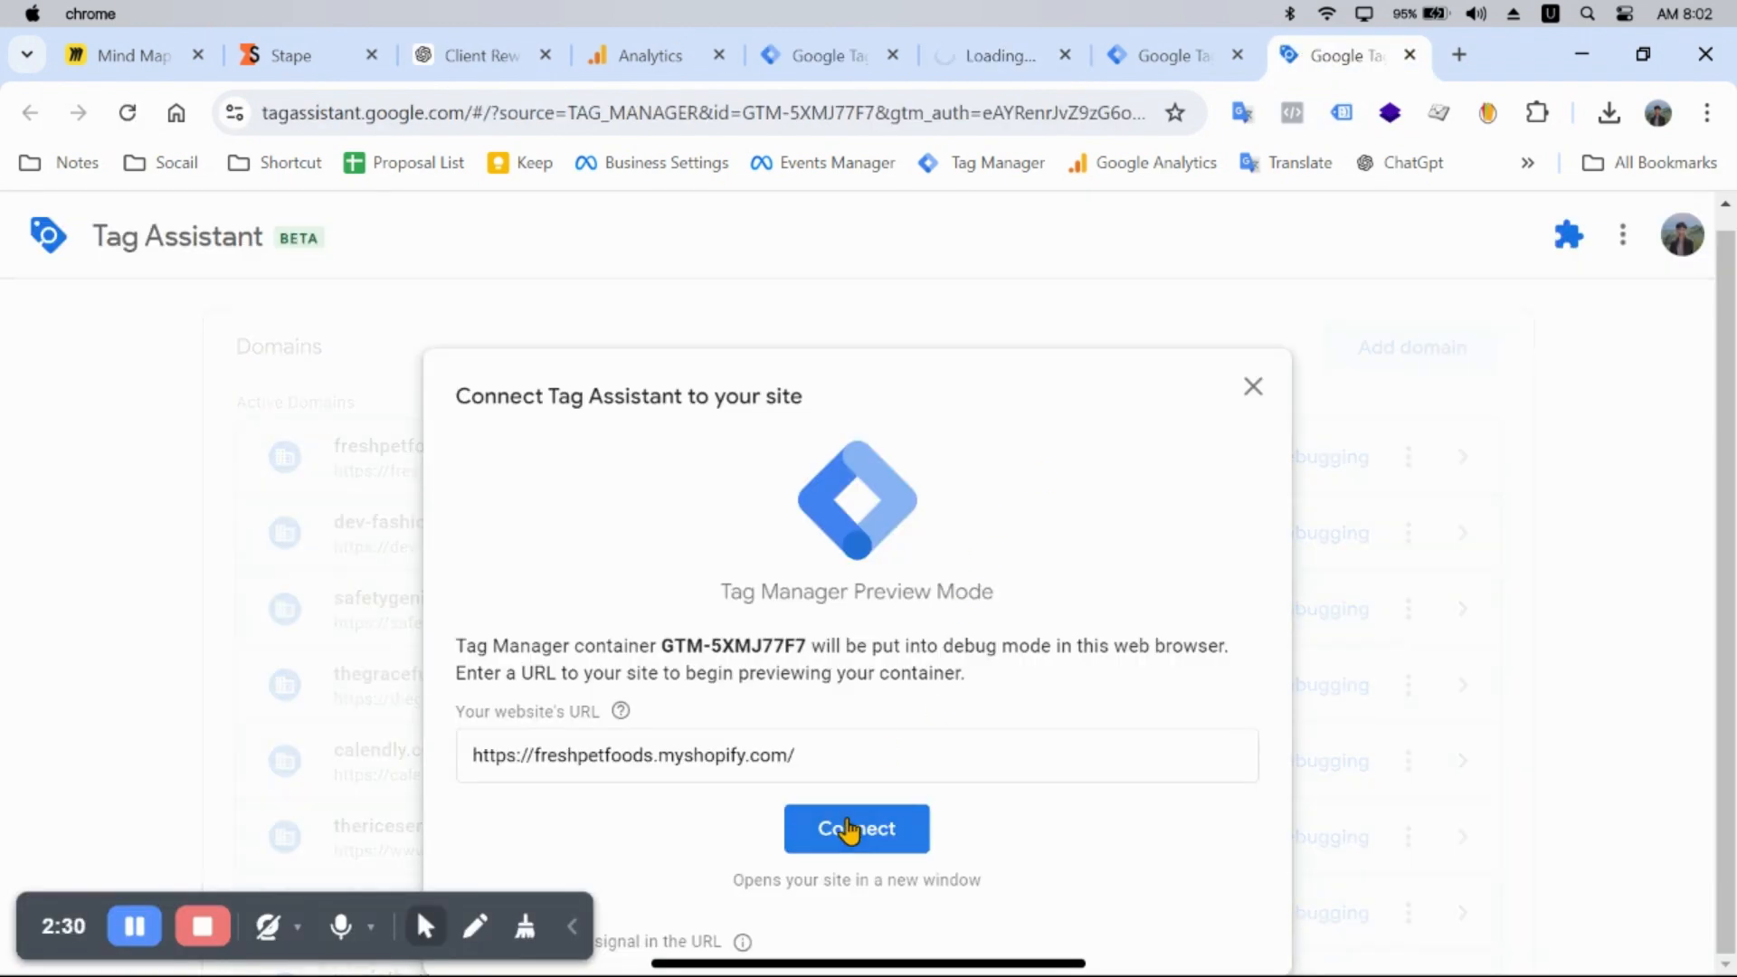
click(848, 829)
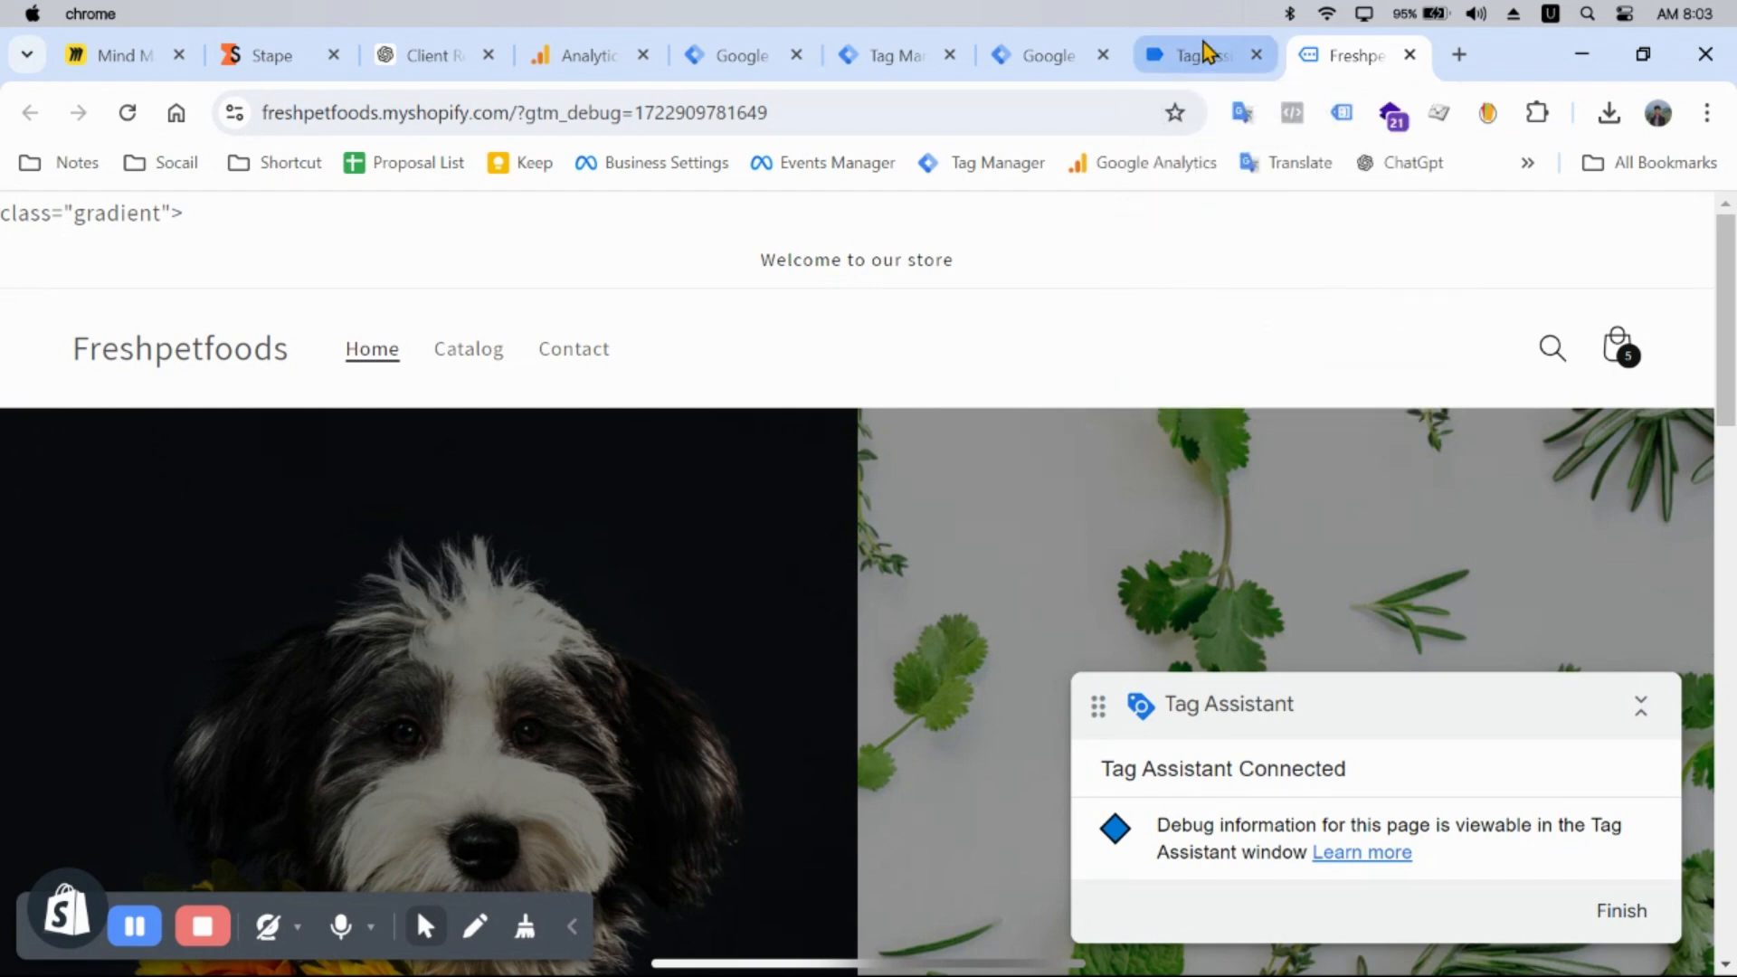
Step: Check the fired tags in the web container's Tag Assistant summary and in the server container's preview summary
click(1204, 42)
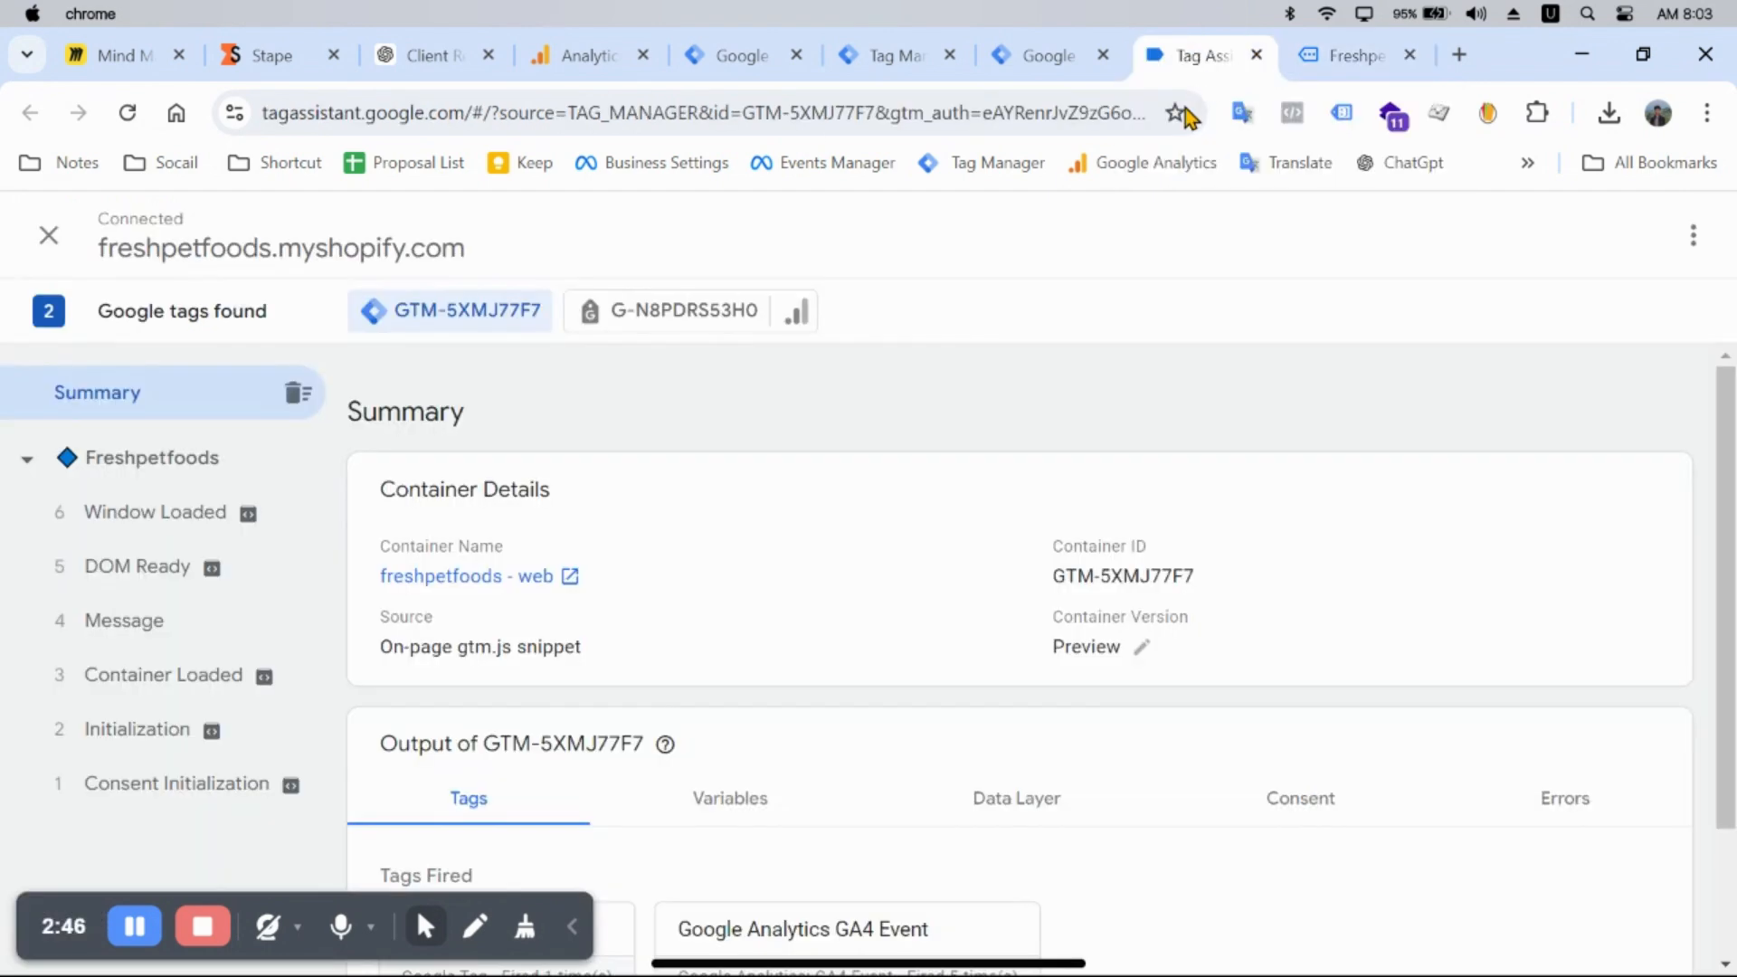
scroll(435, 666, down, 2)
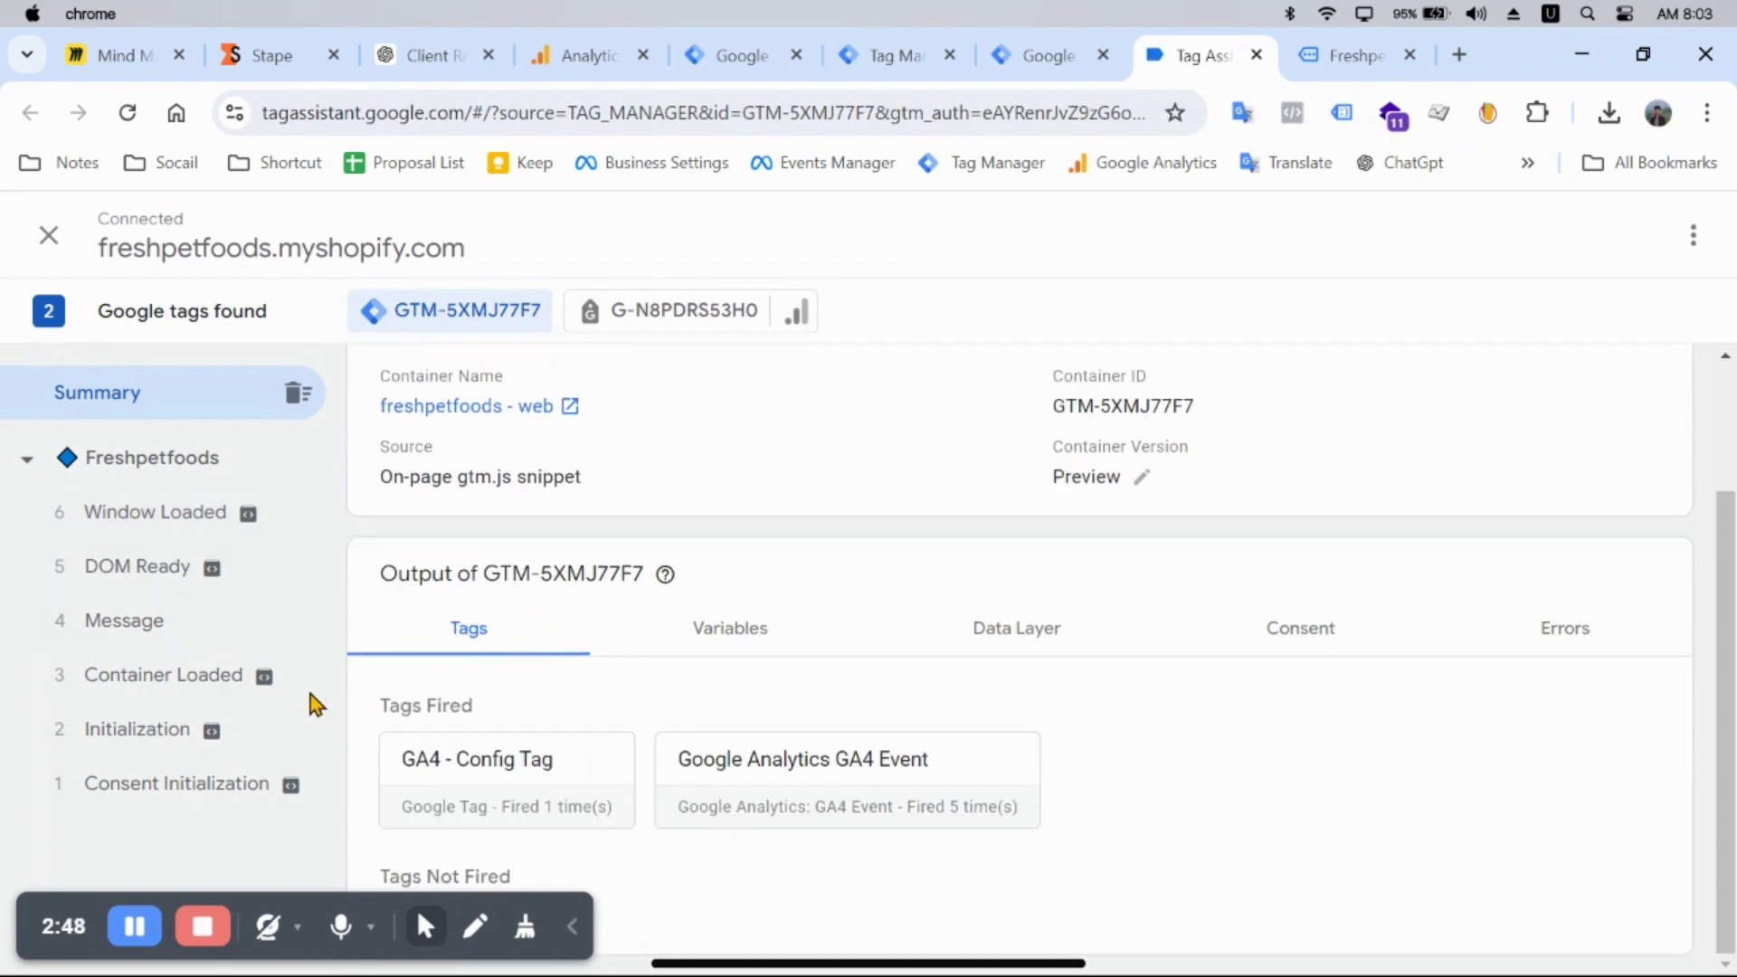
click(871, 60)
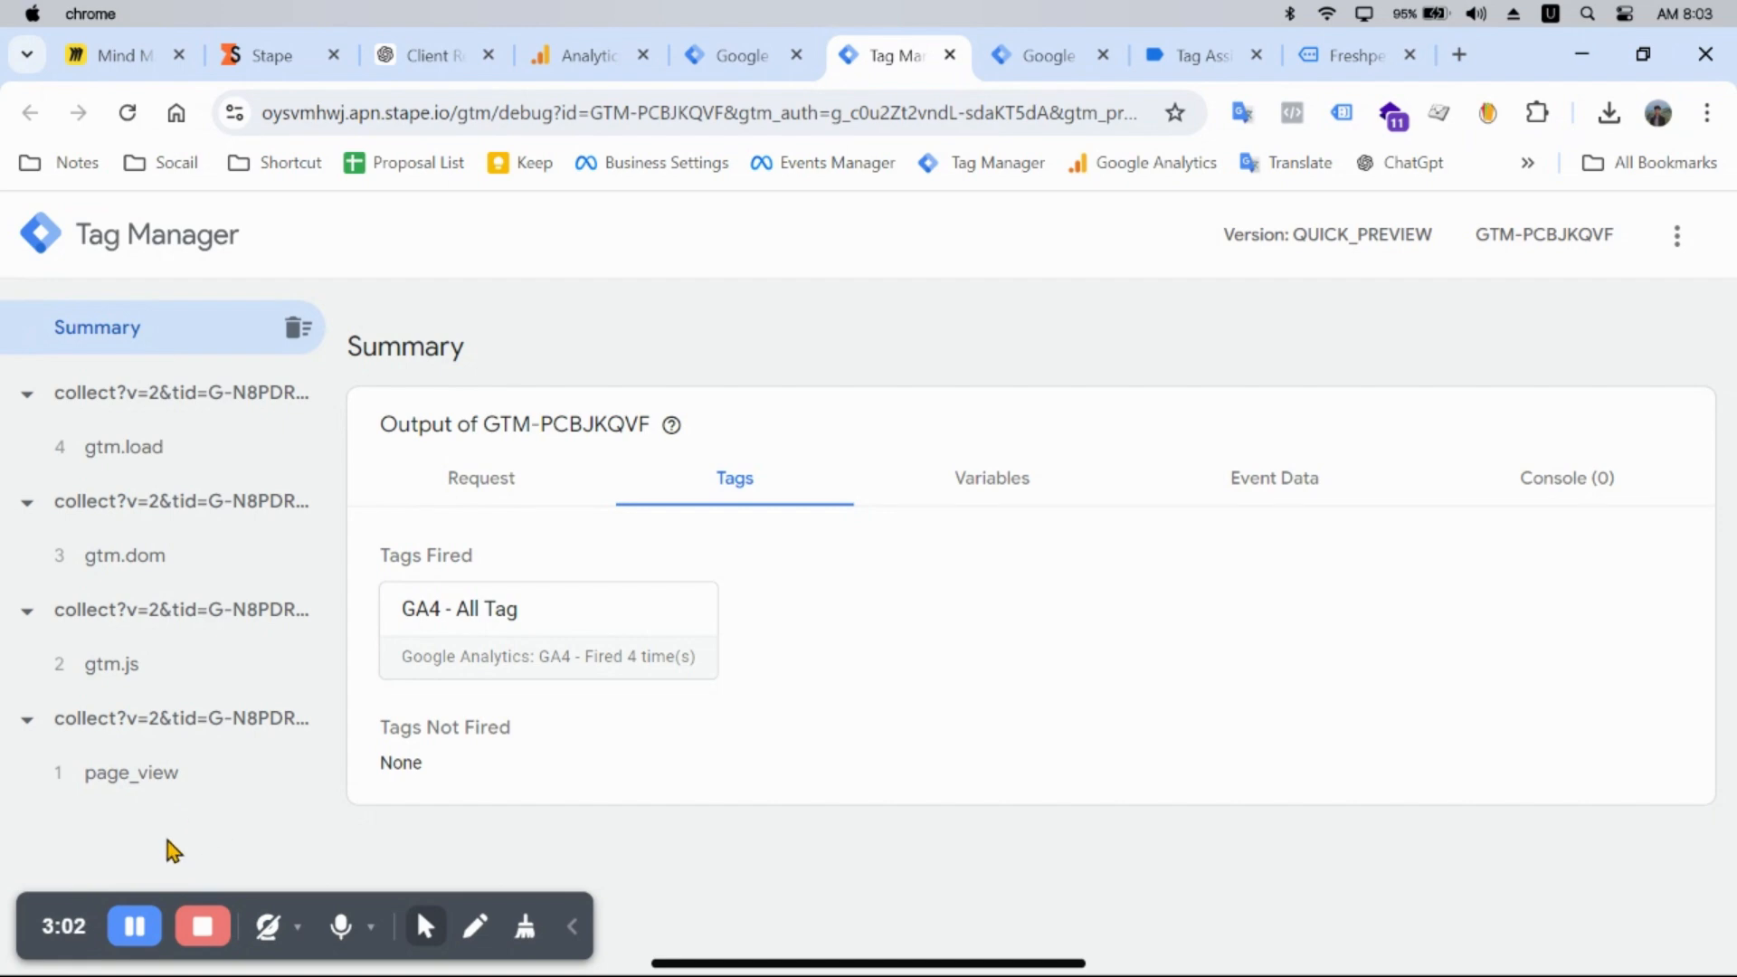
drag(56, 925, 539, 889)
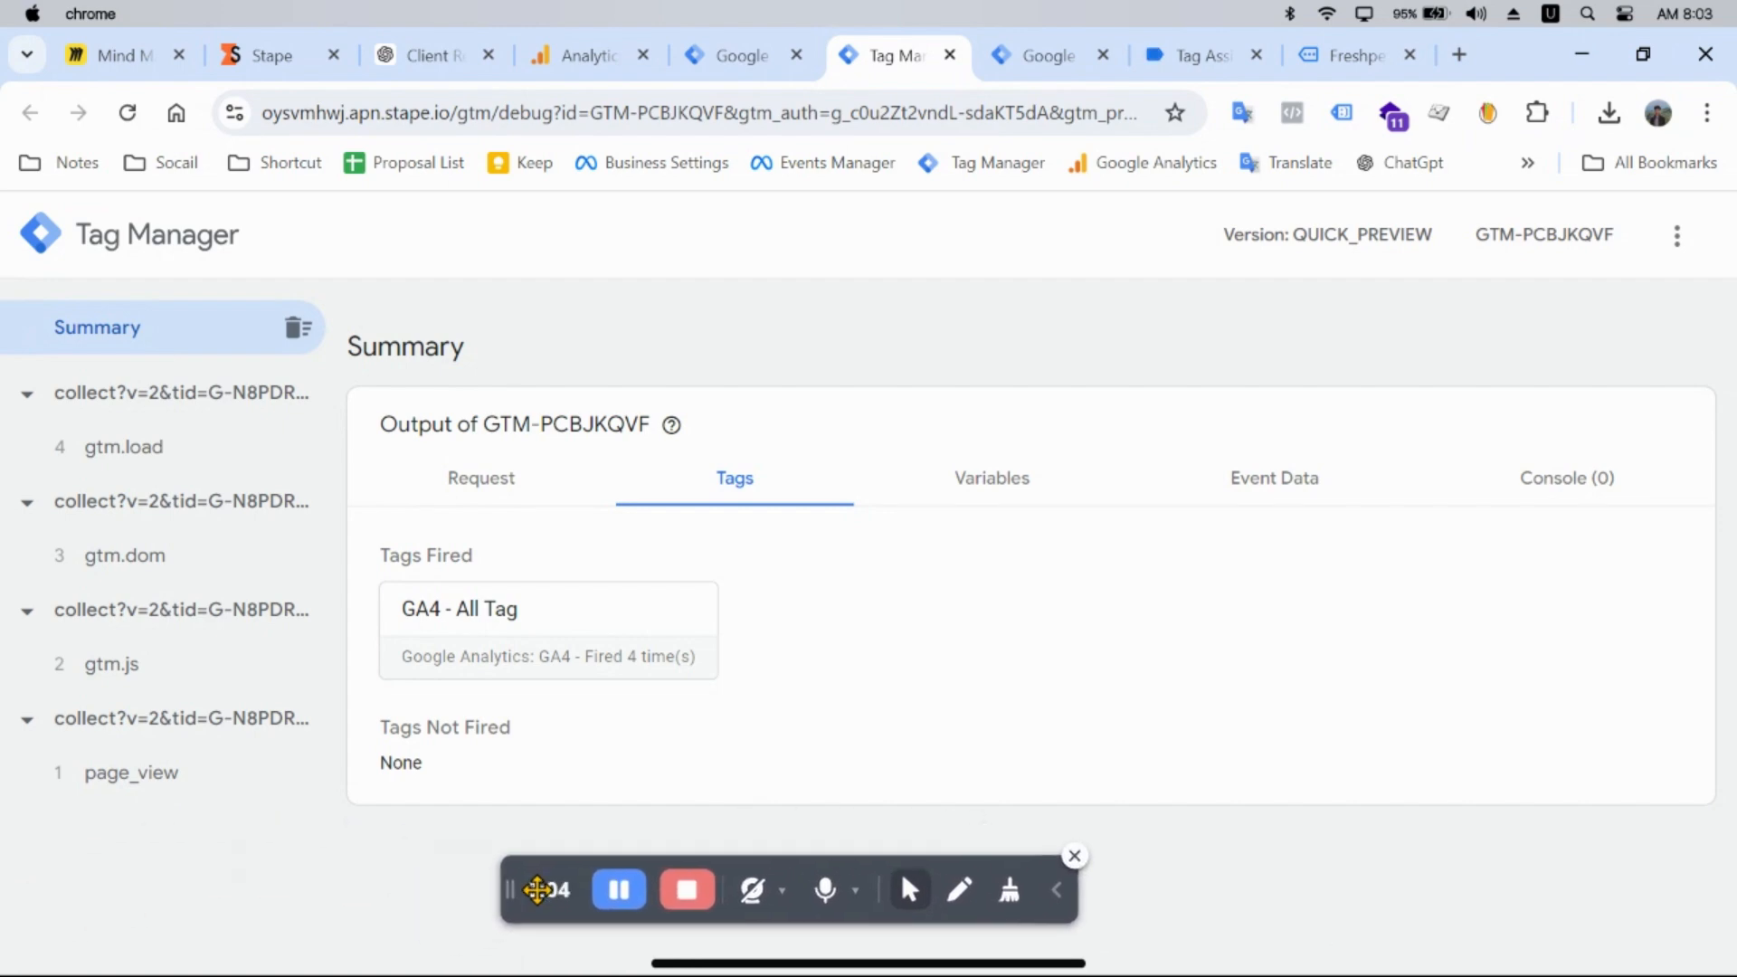
Step: Open the Brake Kit product from the store's featured products and add it to the cart
click(1361, 55)
scroll(1022, 407, down, 5)
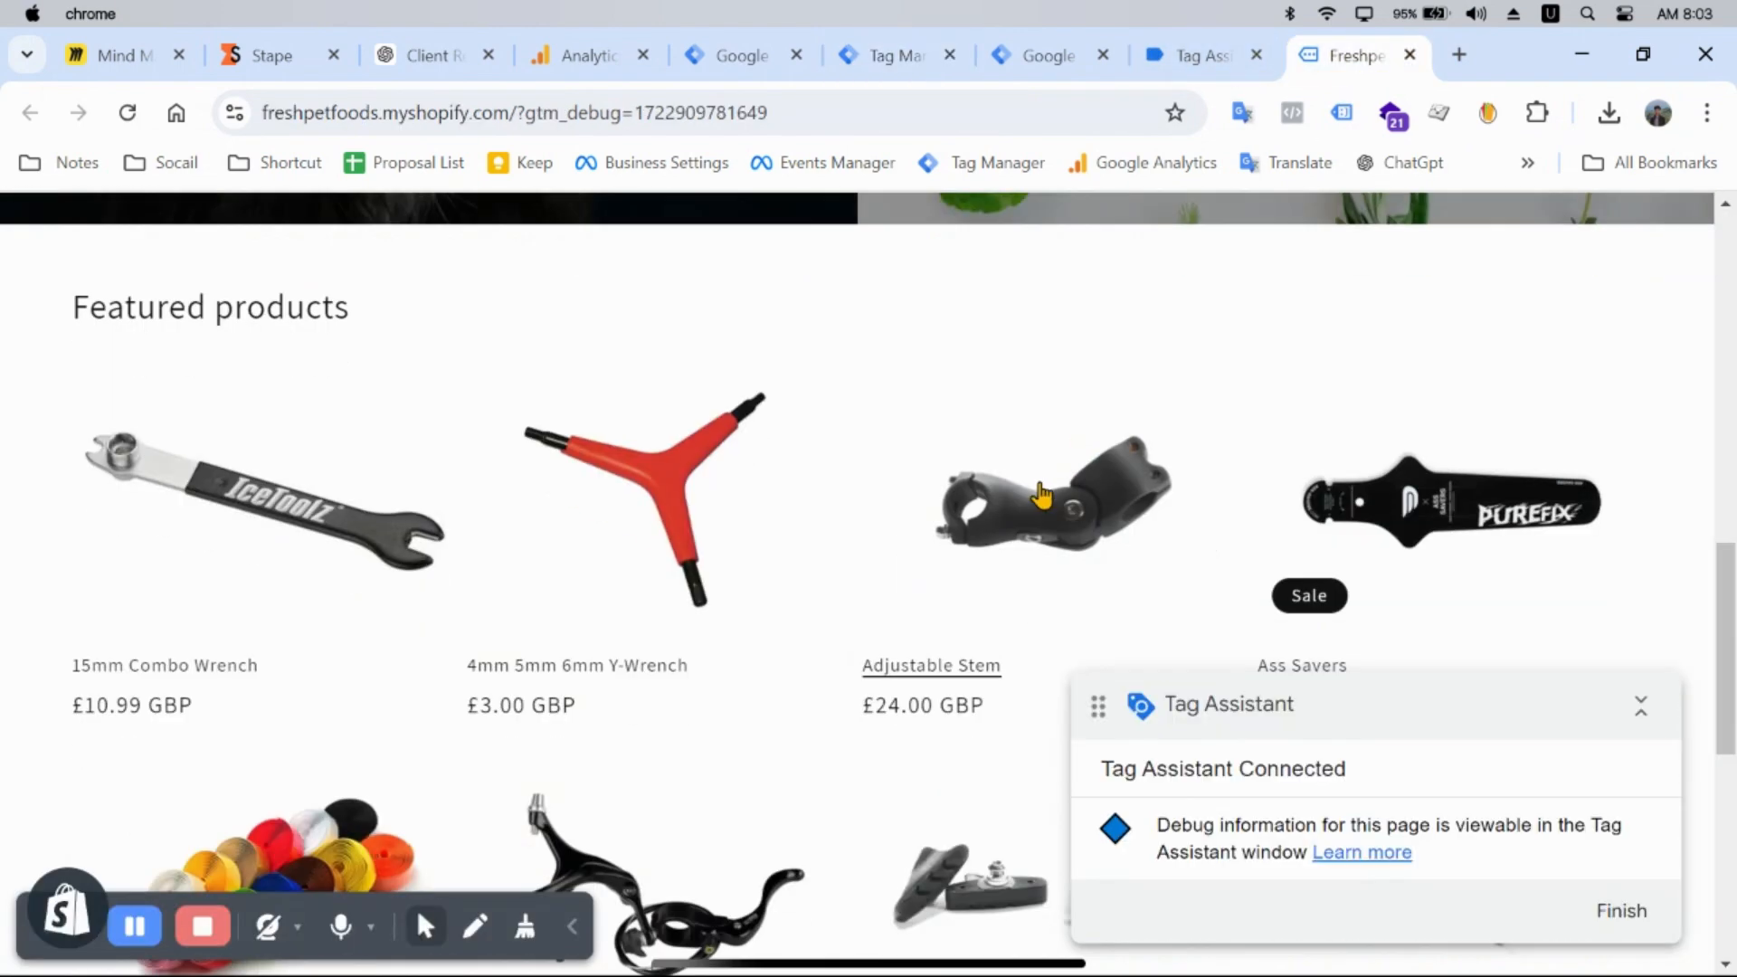
scroll(1041, 495, down, 4)
click(680, 497)
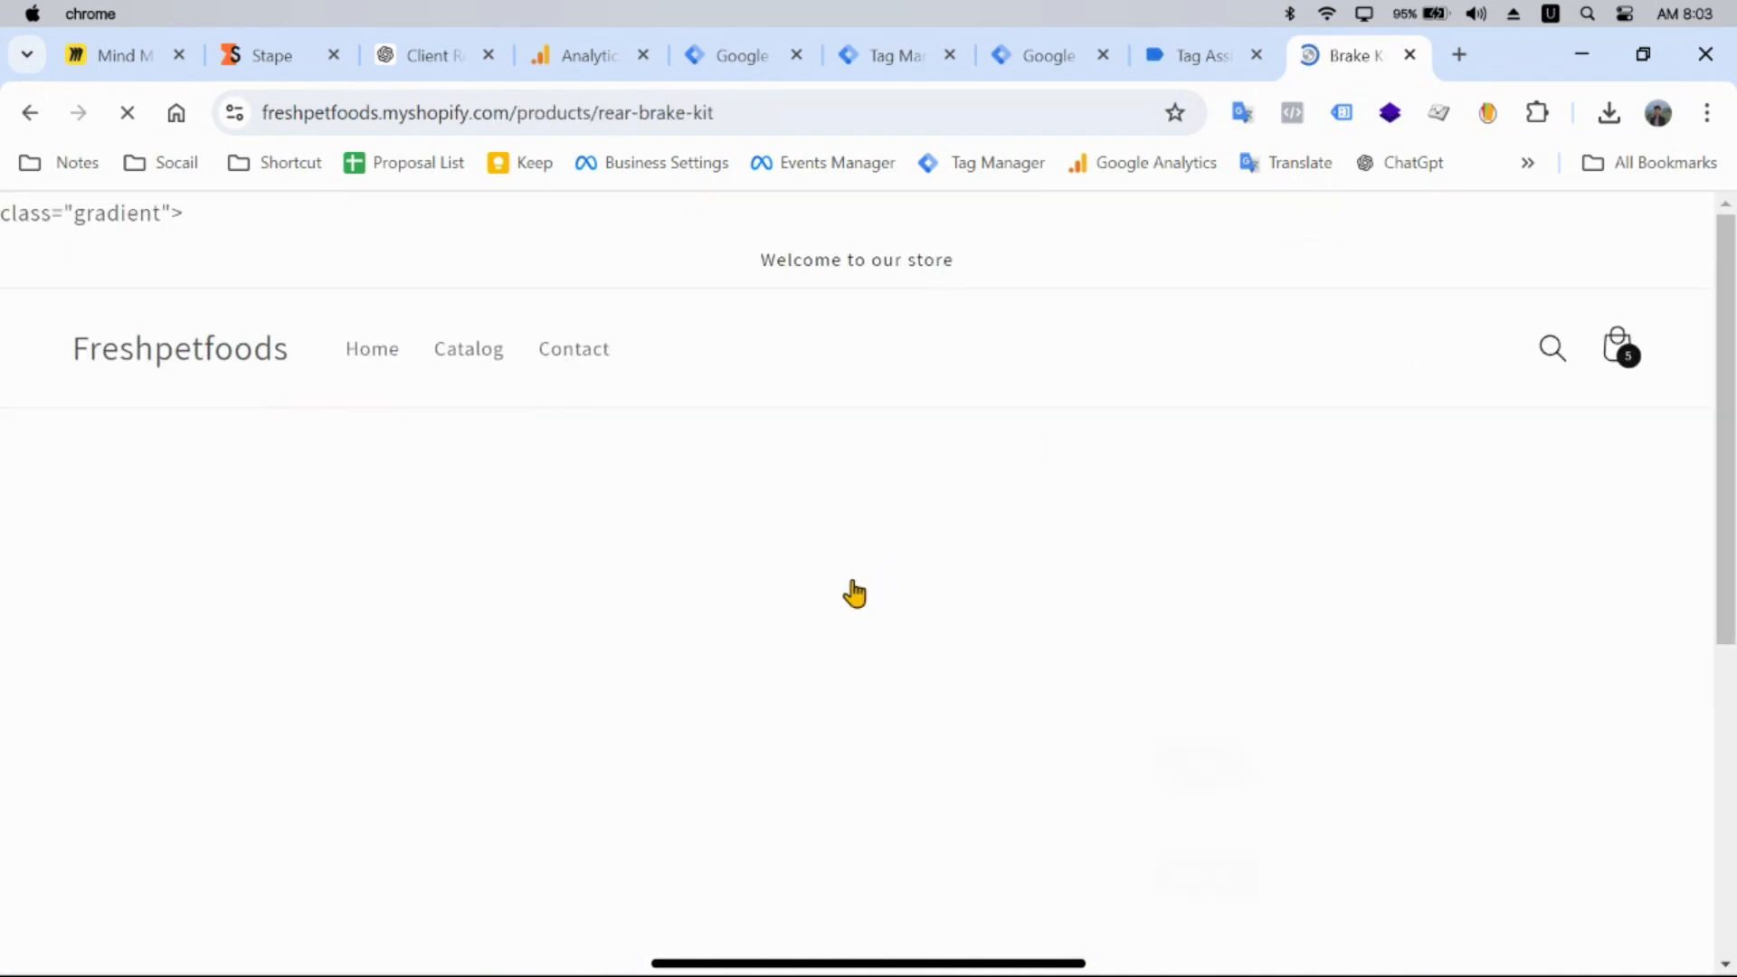
scroll(1046, 582, down, 5)
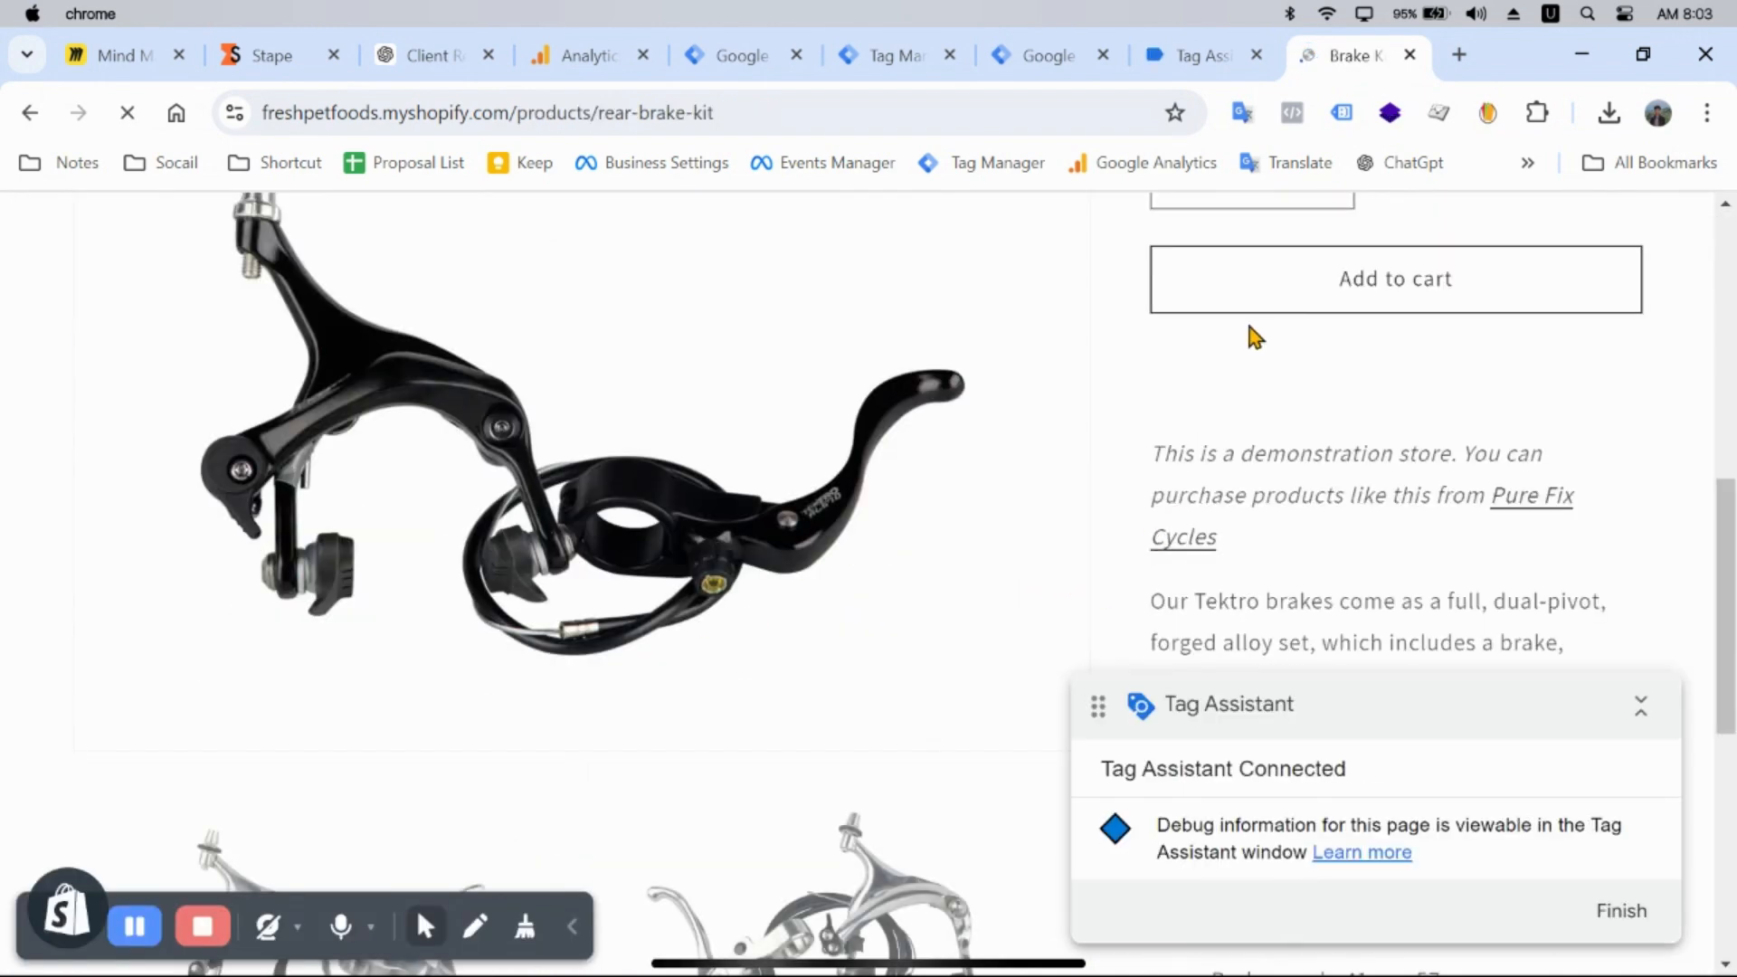
click(1252, 290)
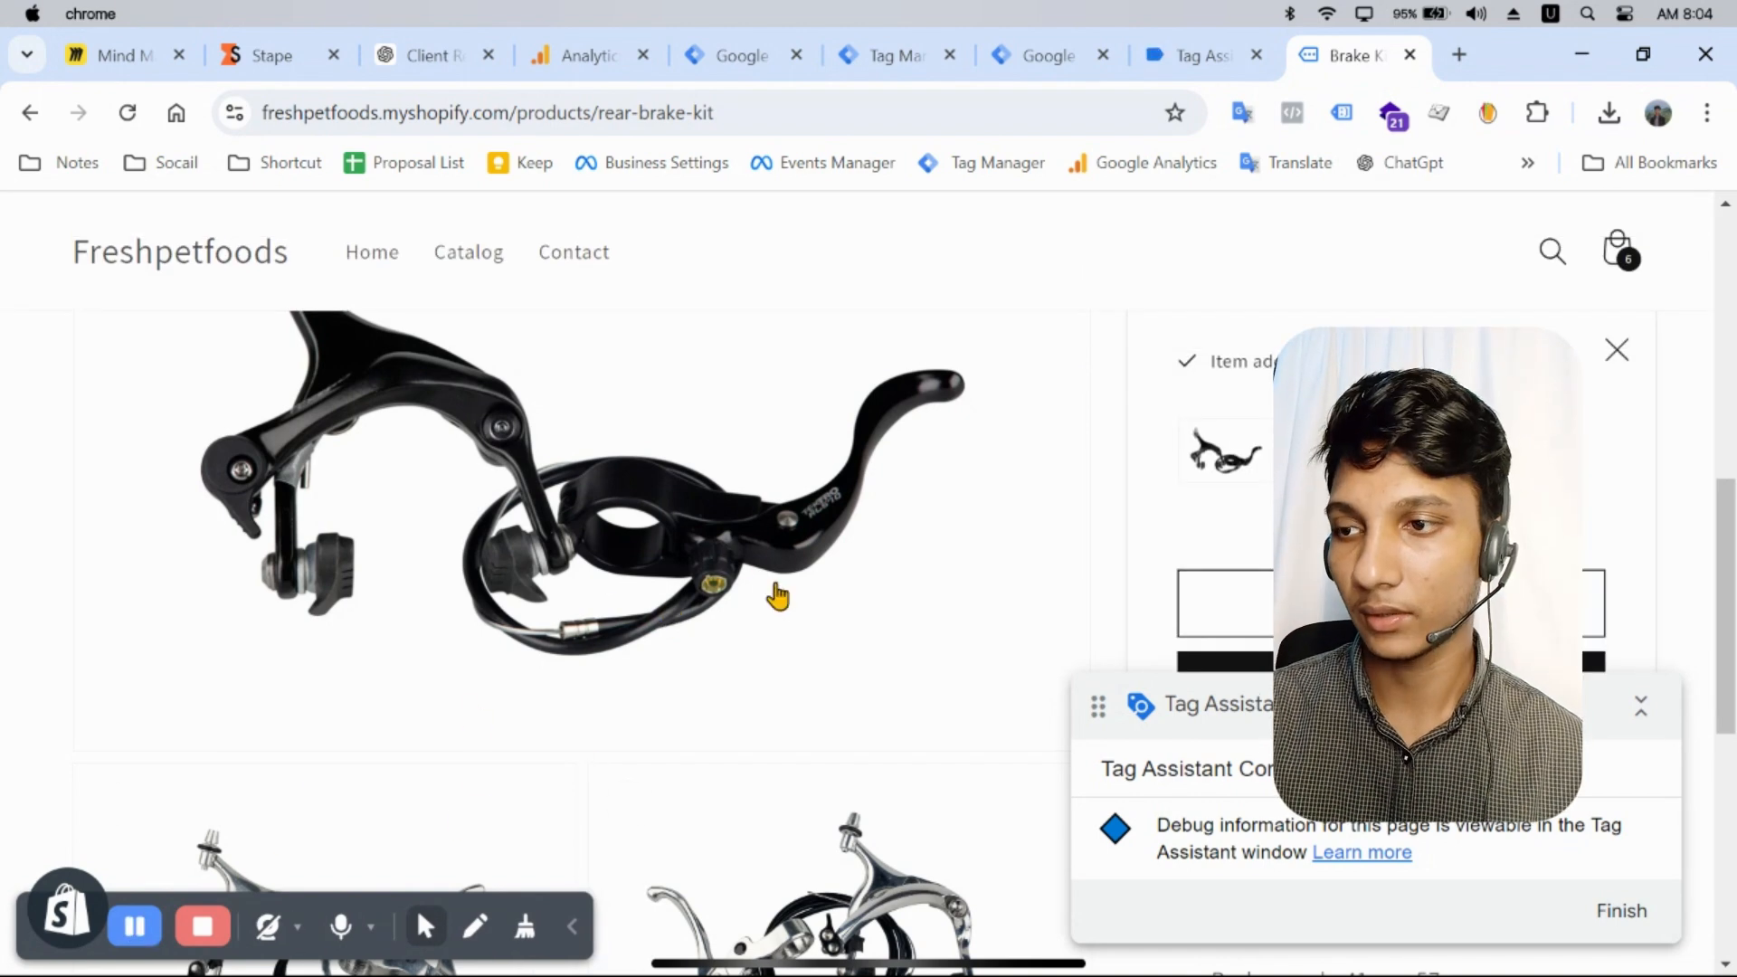
scroll(787, 595, down, 5)
scroll(1197, 570, up, 3)
scroll(1176, 525, down, 3)
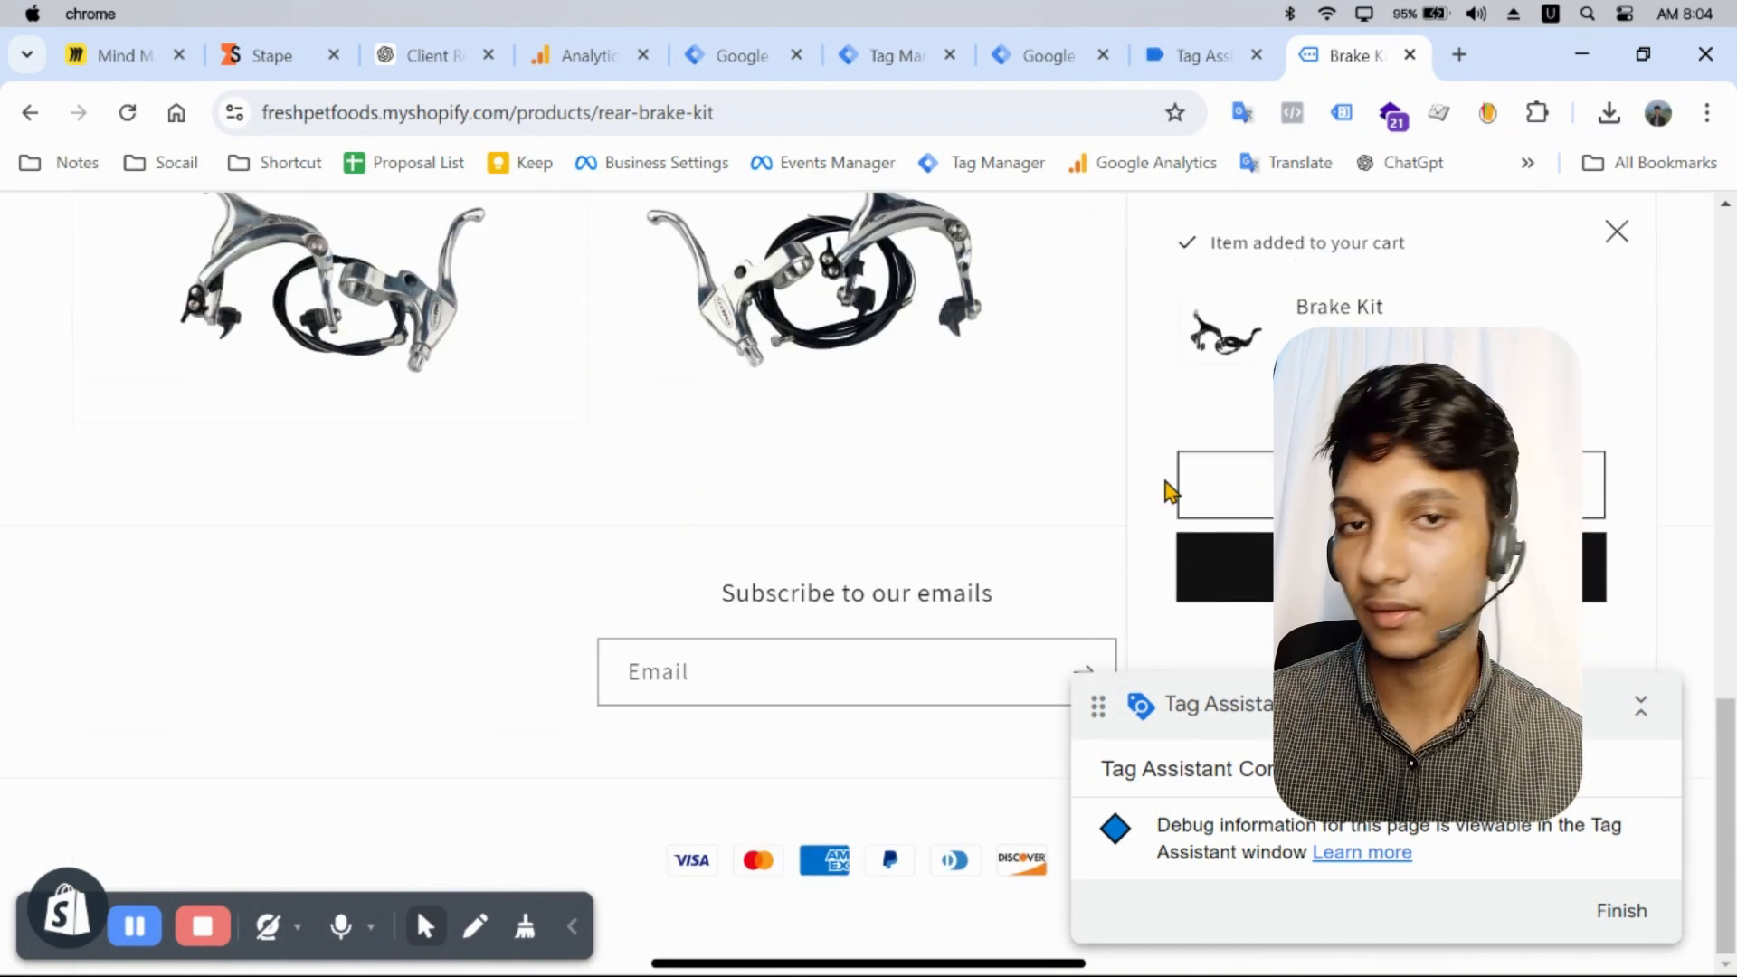
Step: Inspect the view_item and add_to_cart events in Tag Assistant, including the Google Analytics GA4 Event tag's details for add_to_cart
click(1201, 54)
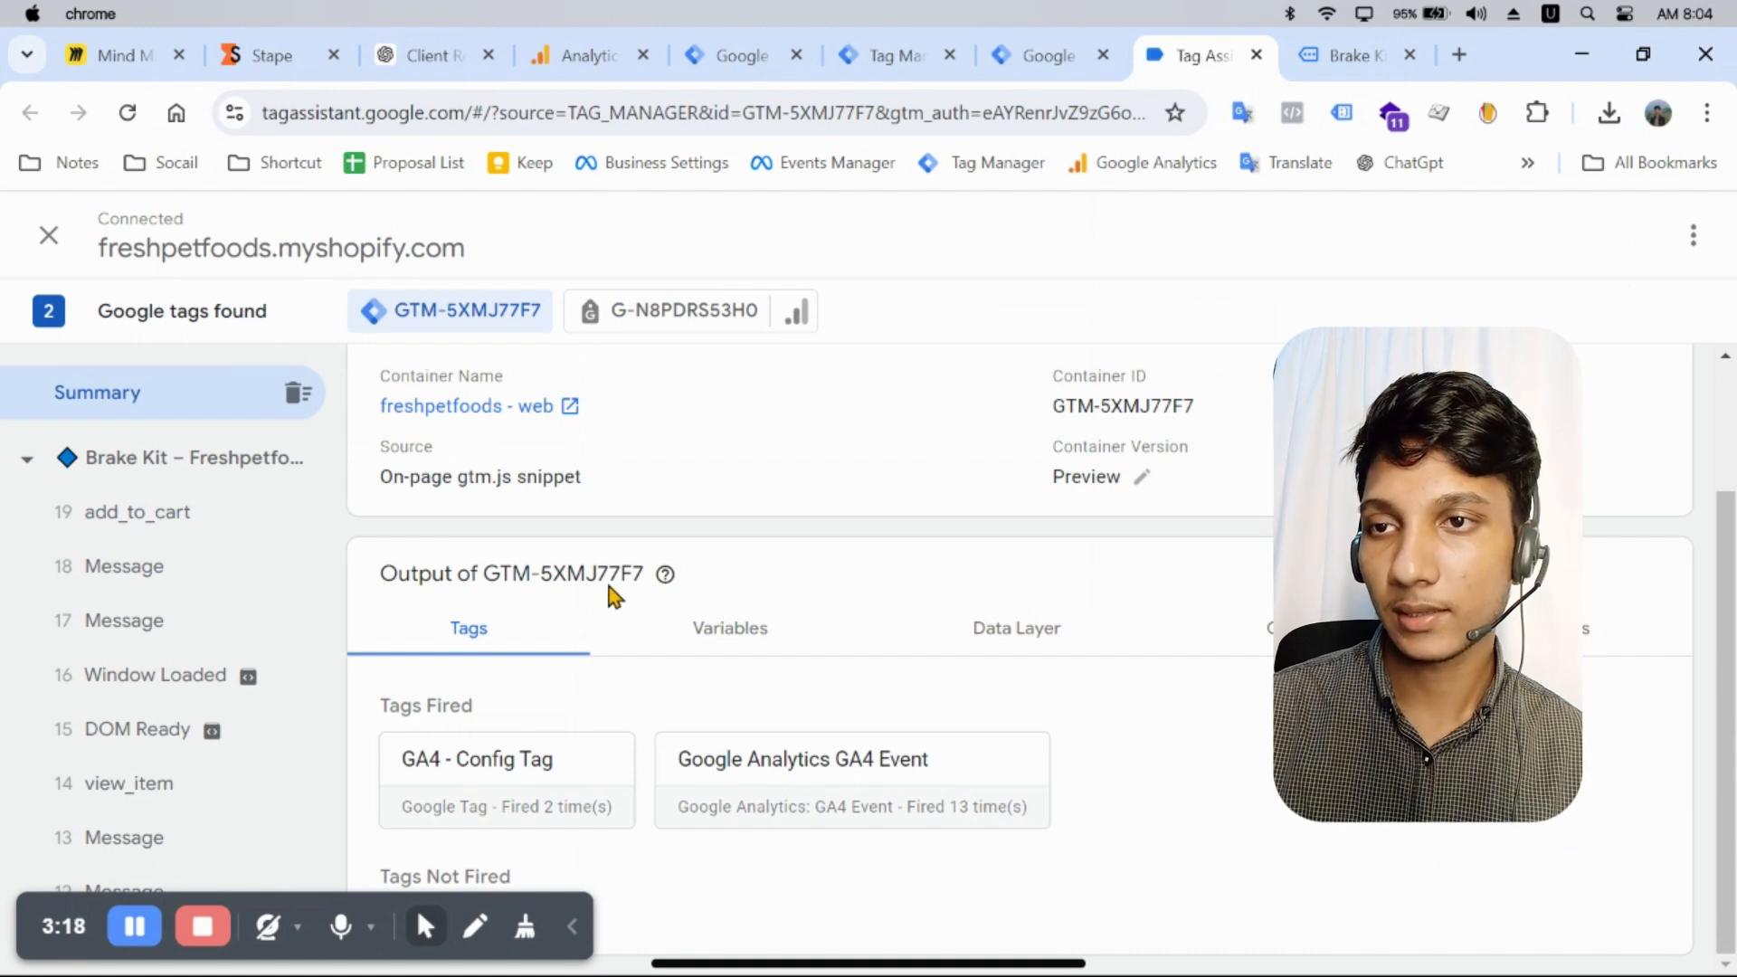
click(154, 783)
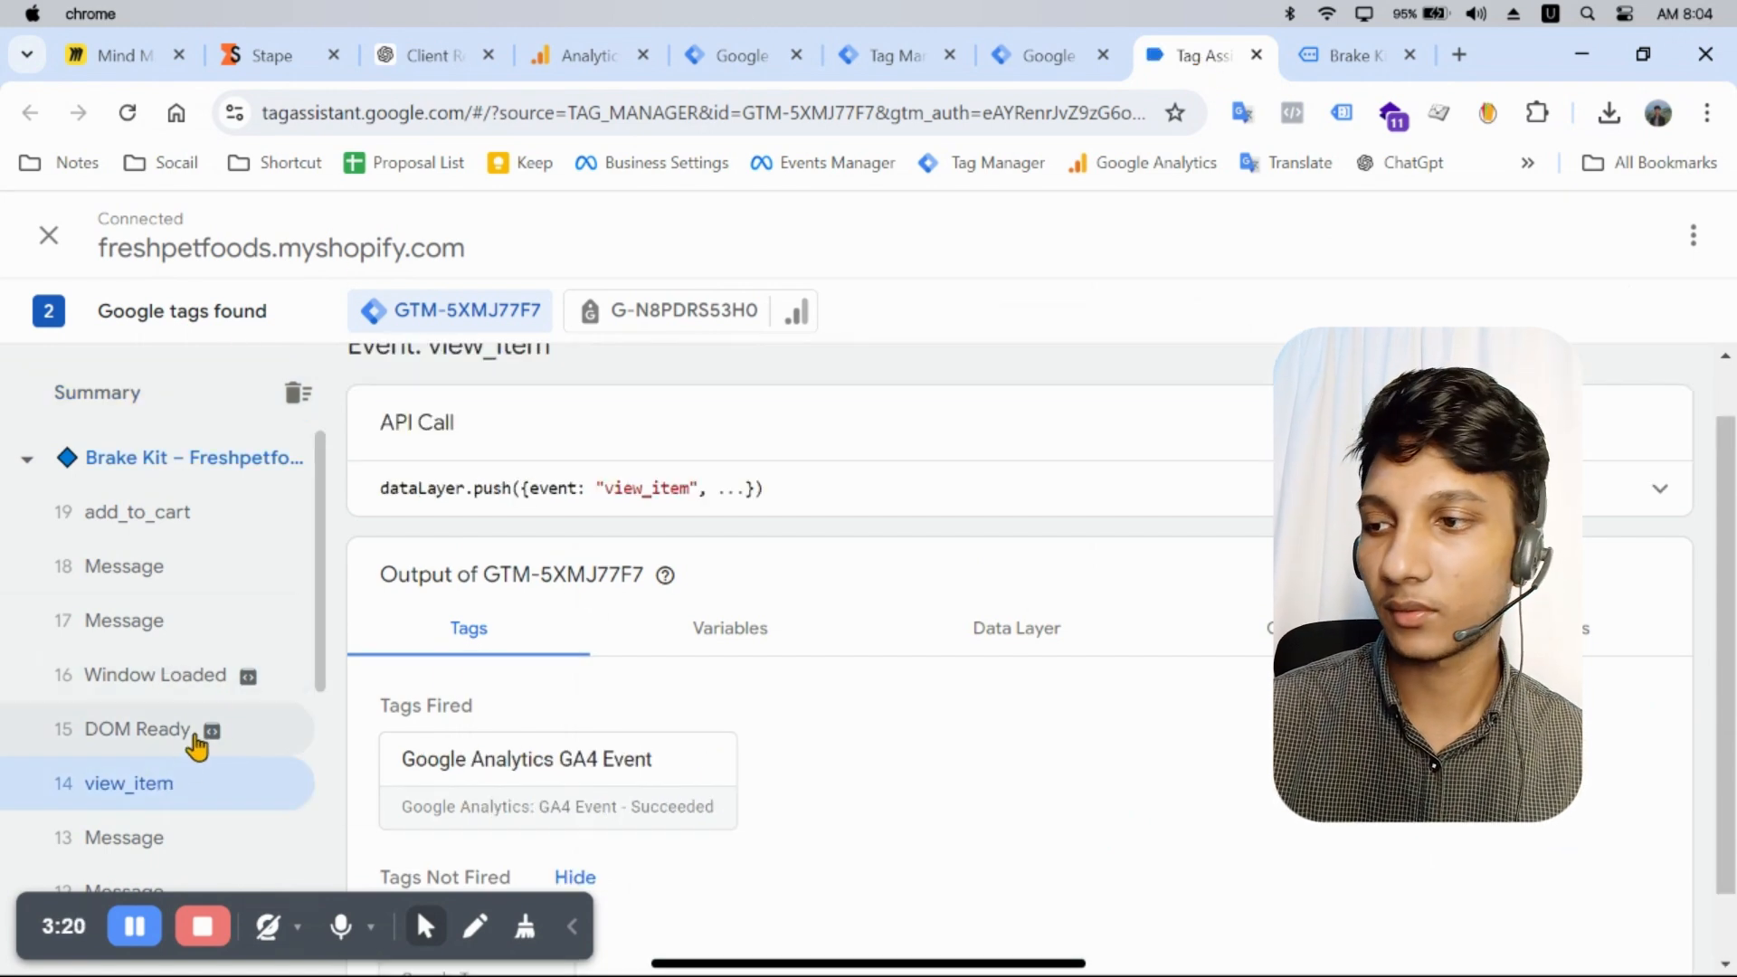
click(214, 529)
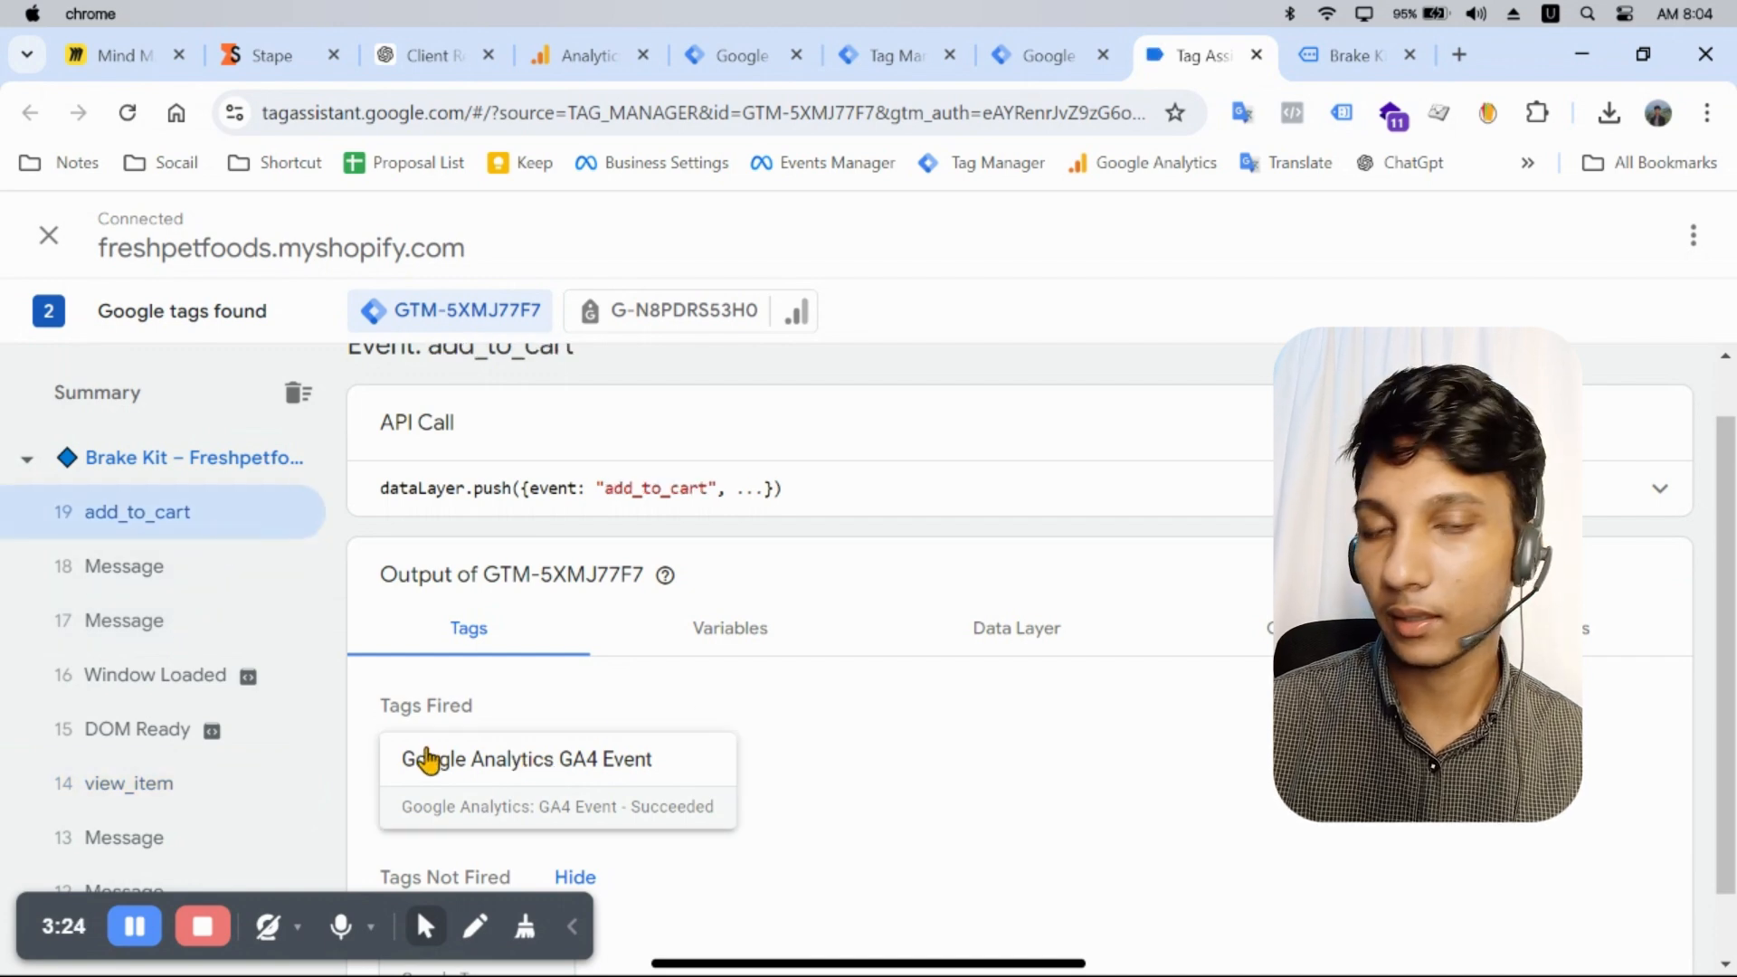
click(431, 796)
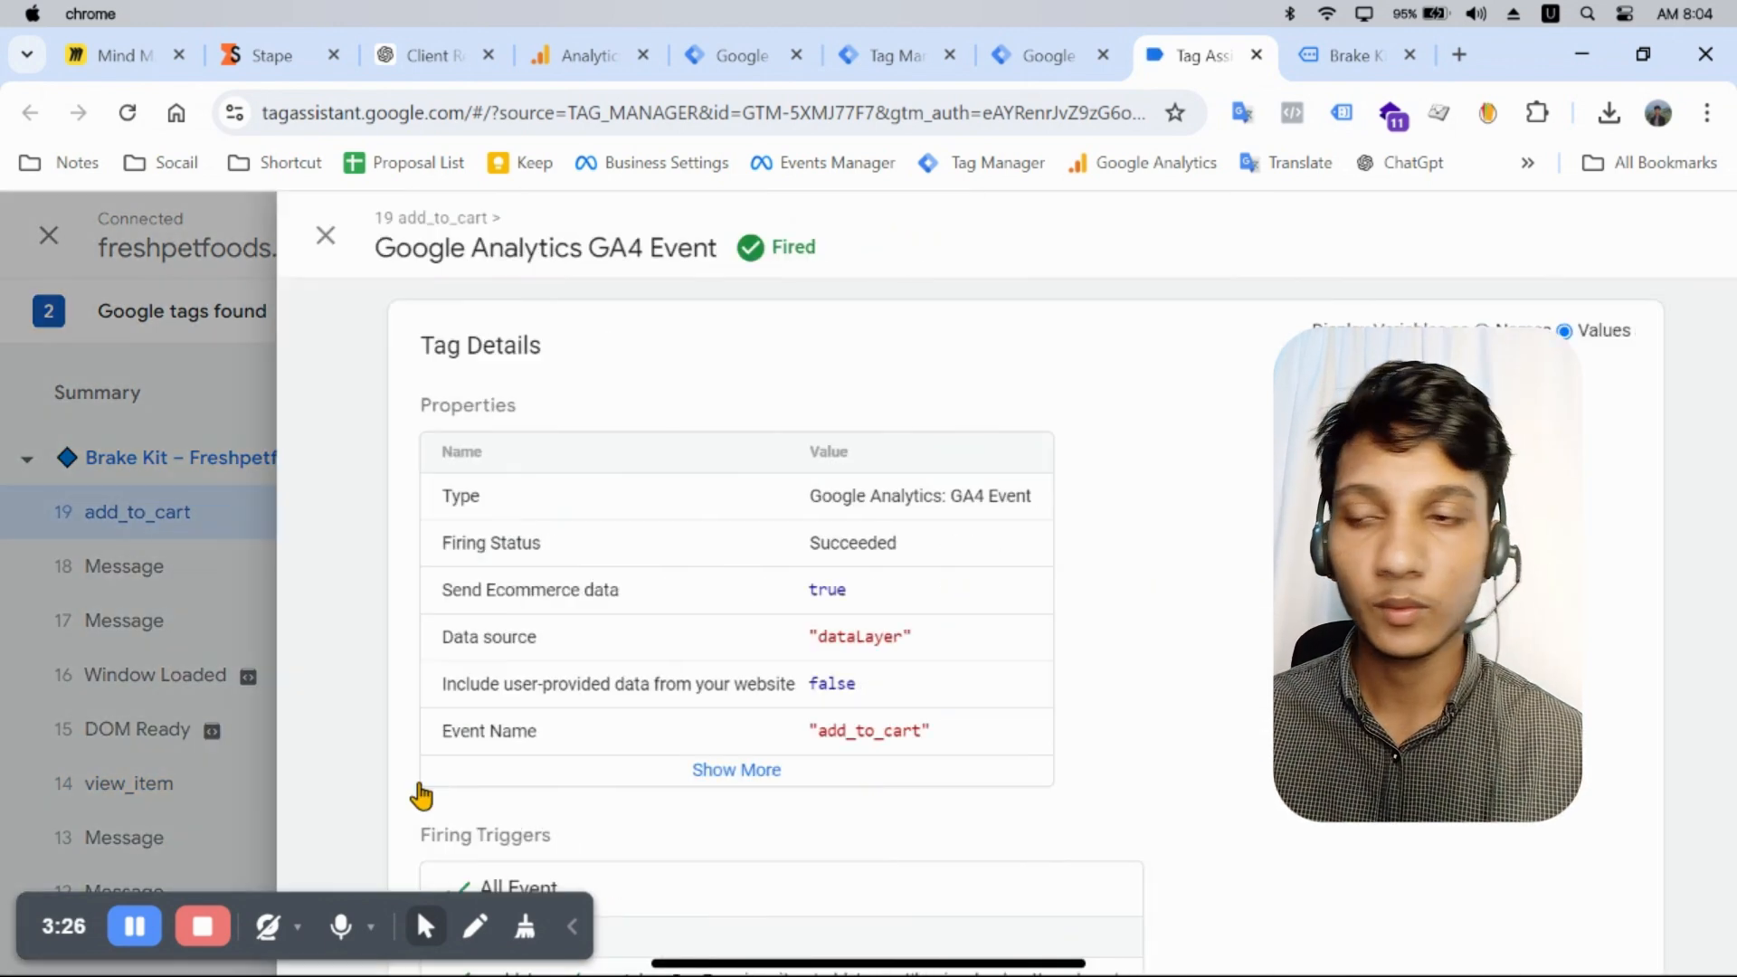
key(Escape)
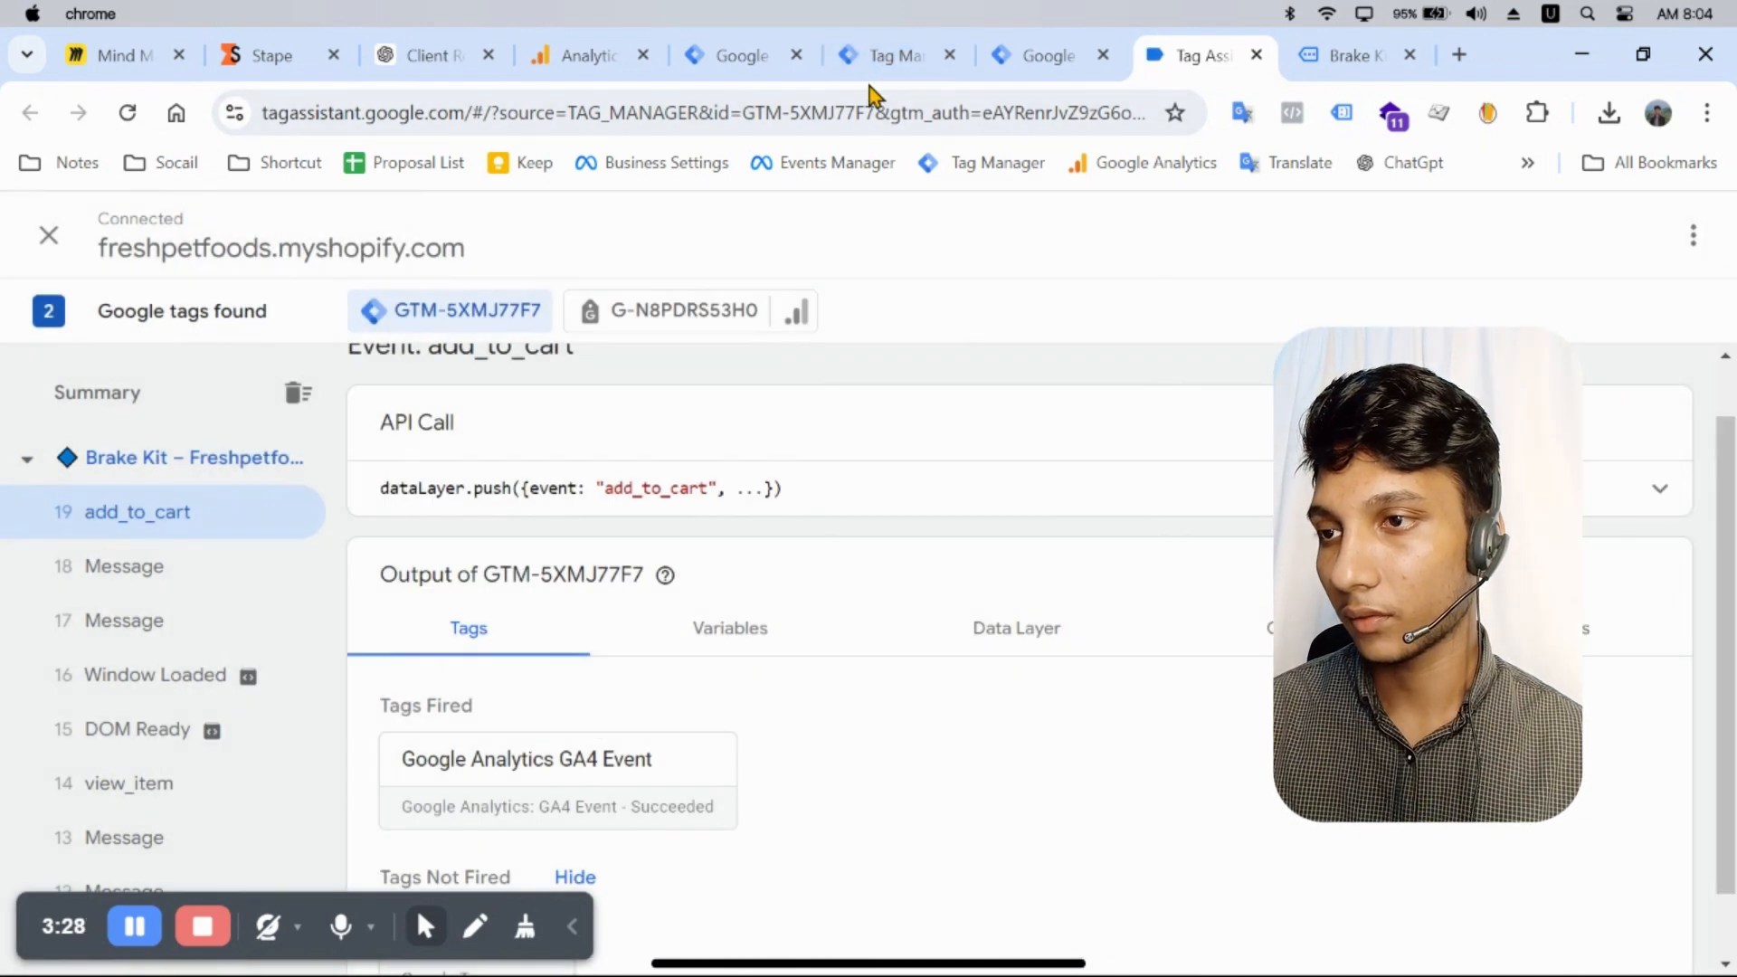
Step: Examine the view_item and add_to_cart events in the server container preview, checking each one's client and outgoing HTTP request
click(866, 60)
scroll(248, 609, down, 8)
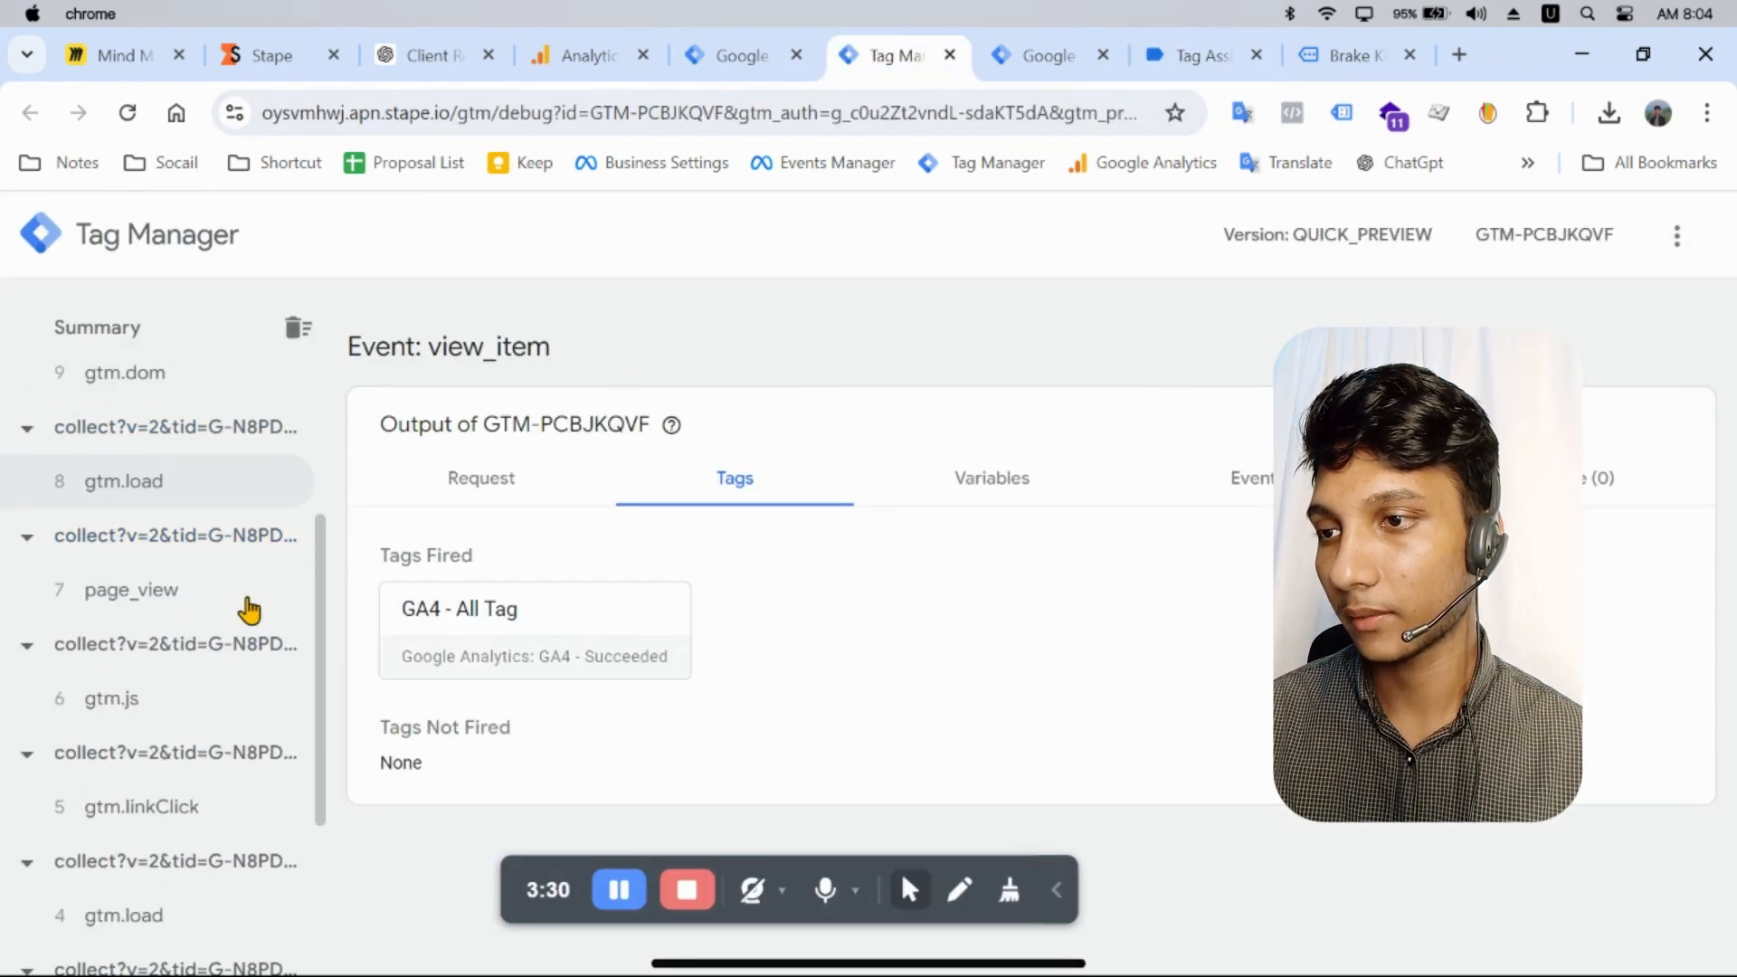
scroll(206, 704, up, 8)
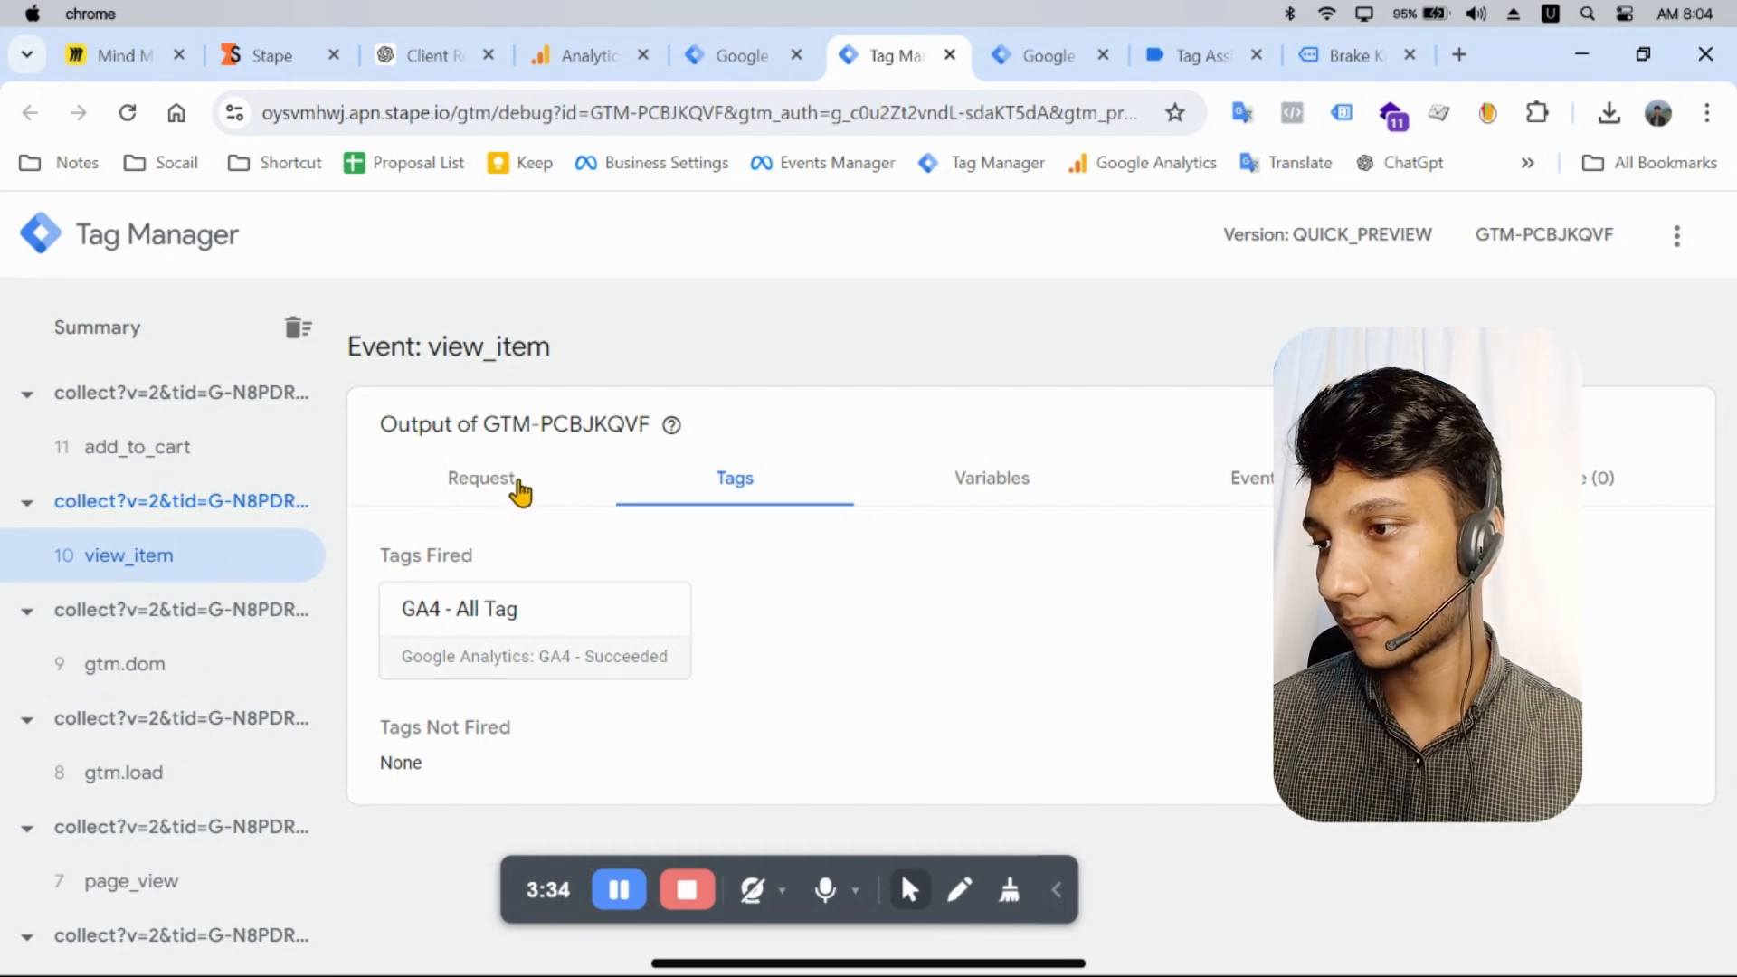
click(520, 493)
scroll(547, 656, down, 2)
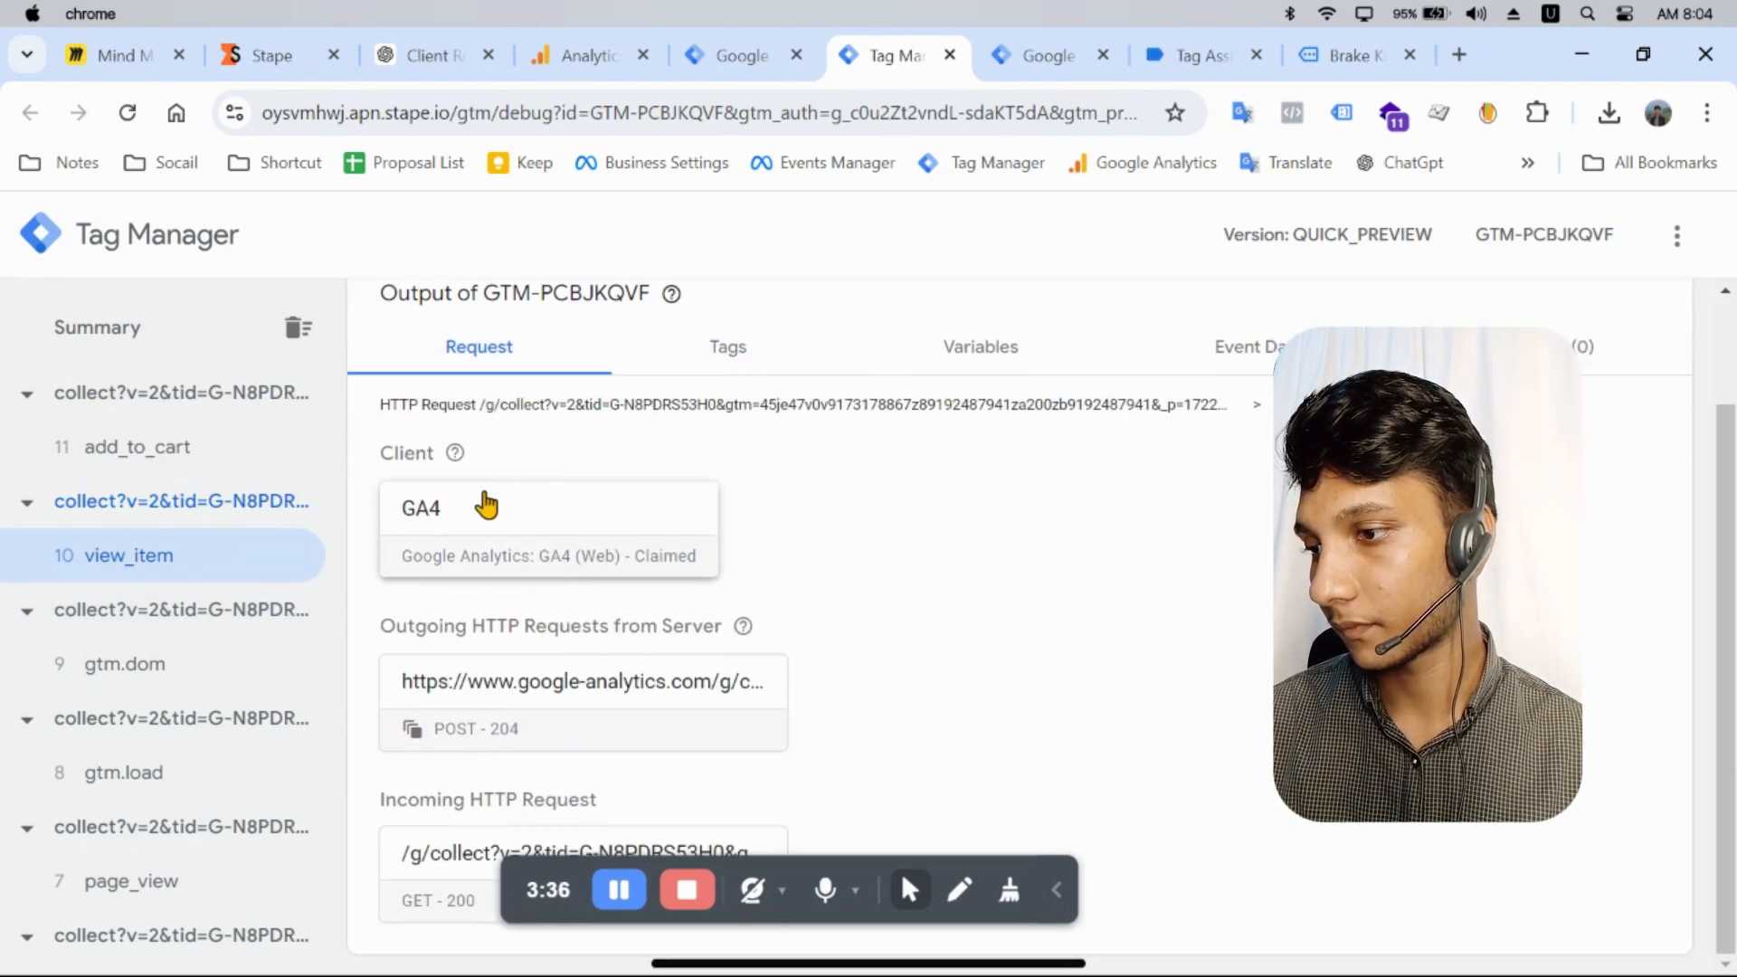
mouse_move(455, 453)
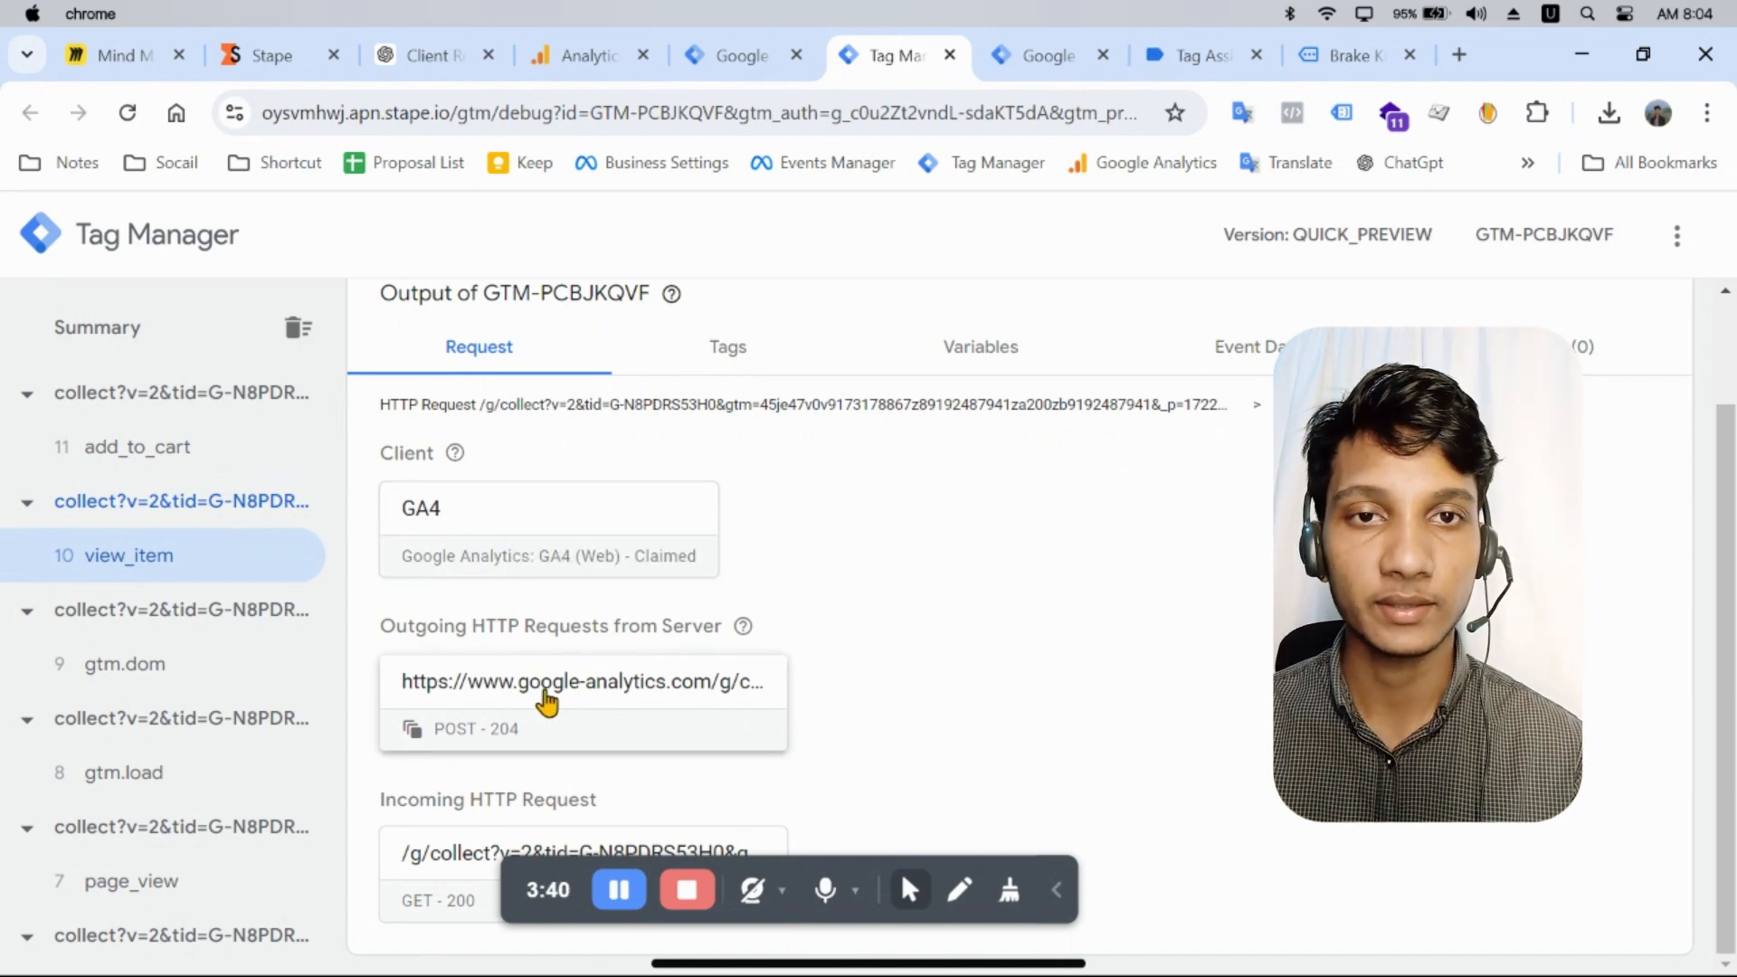
click(163, 450)
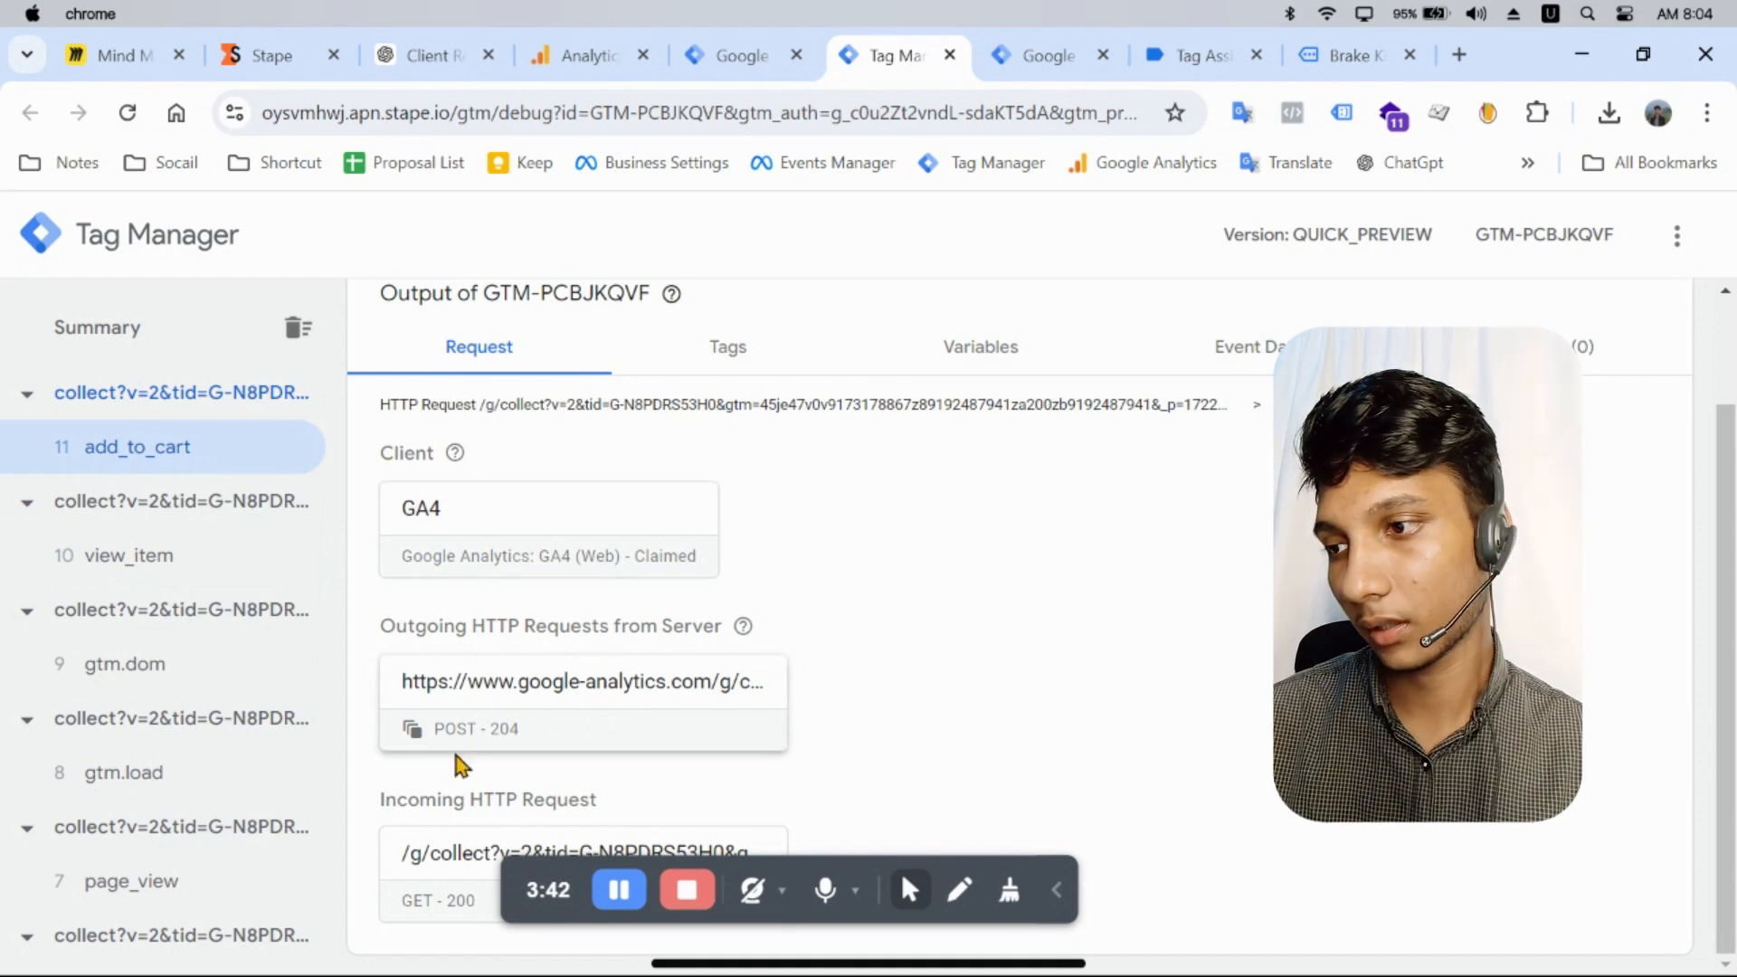
Step: Switch to Google Analytics, close the web stream details, and view the debug devices and event stream in DebugView
click(579, 56)
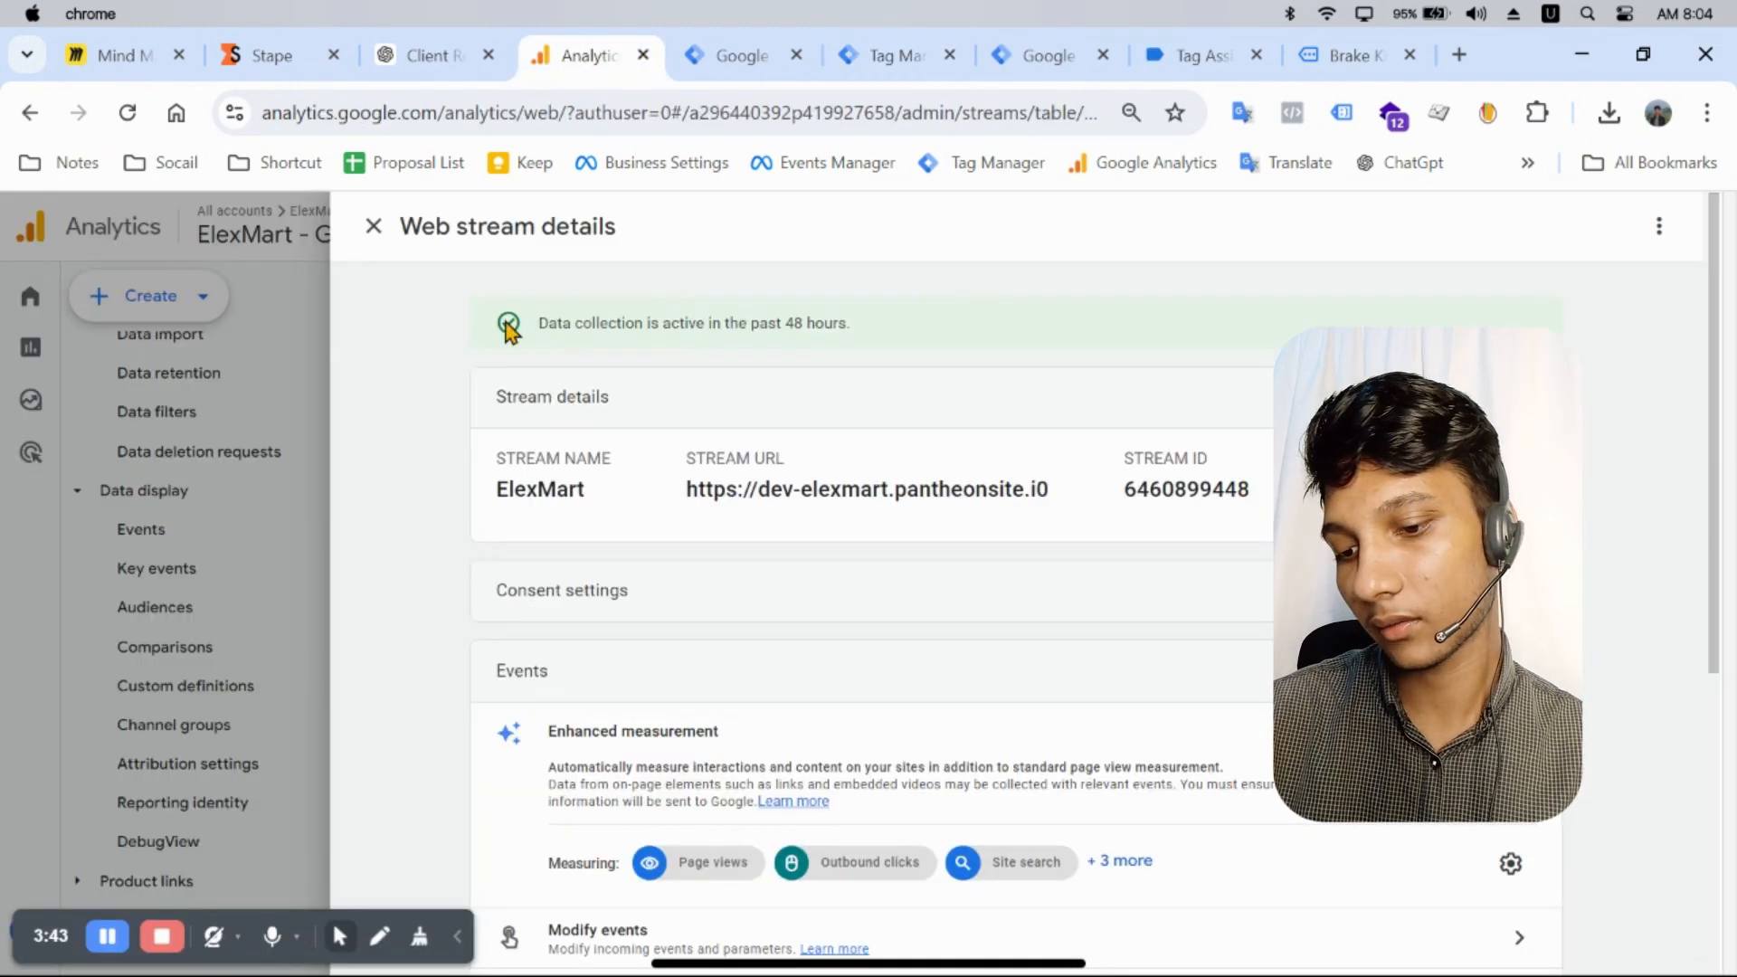
click(373, 226)
click(181, 844)
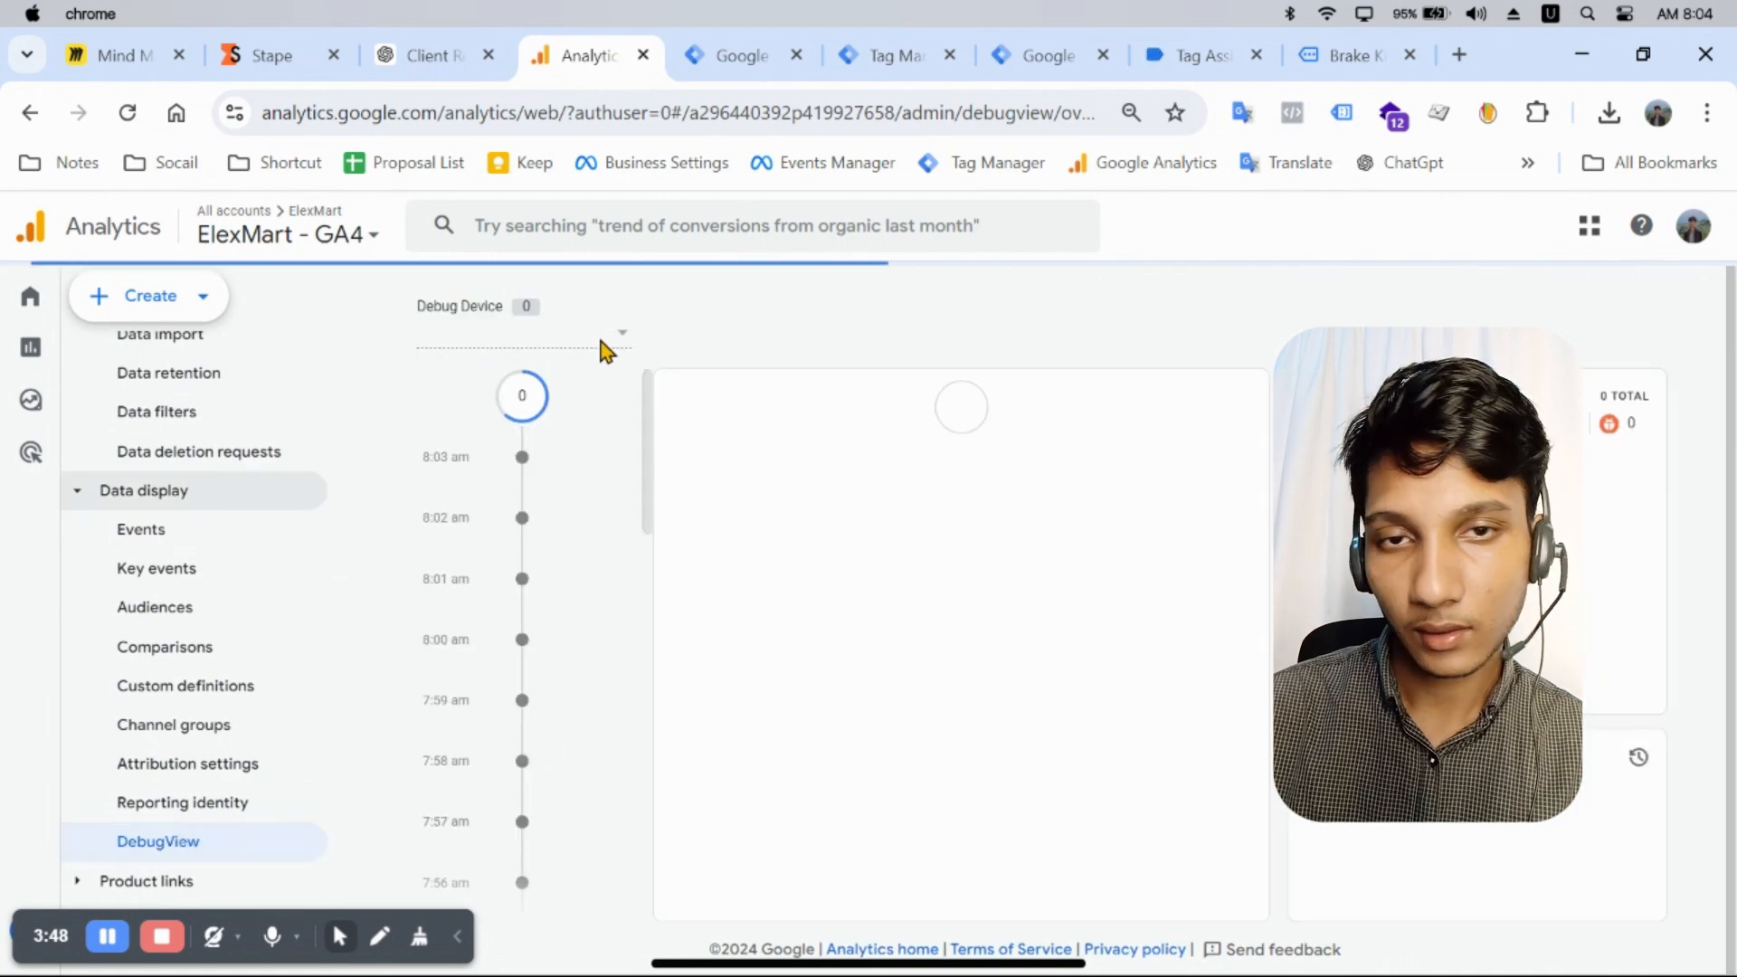
click(600, 341)
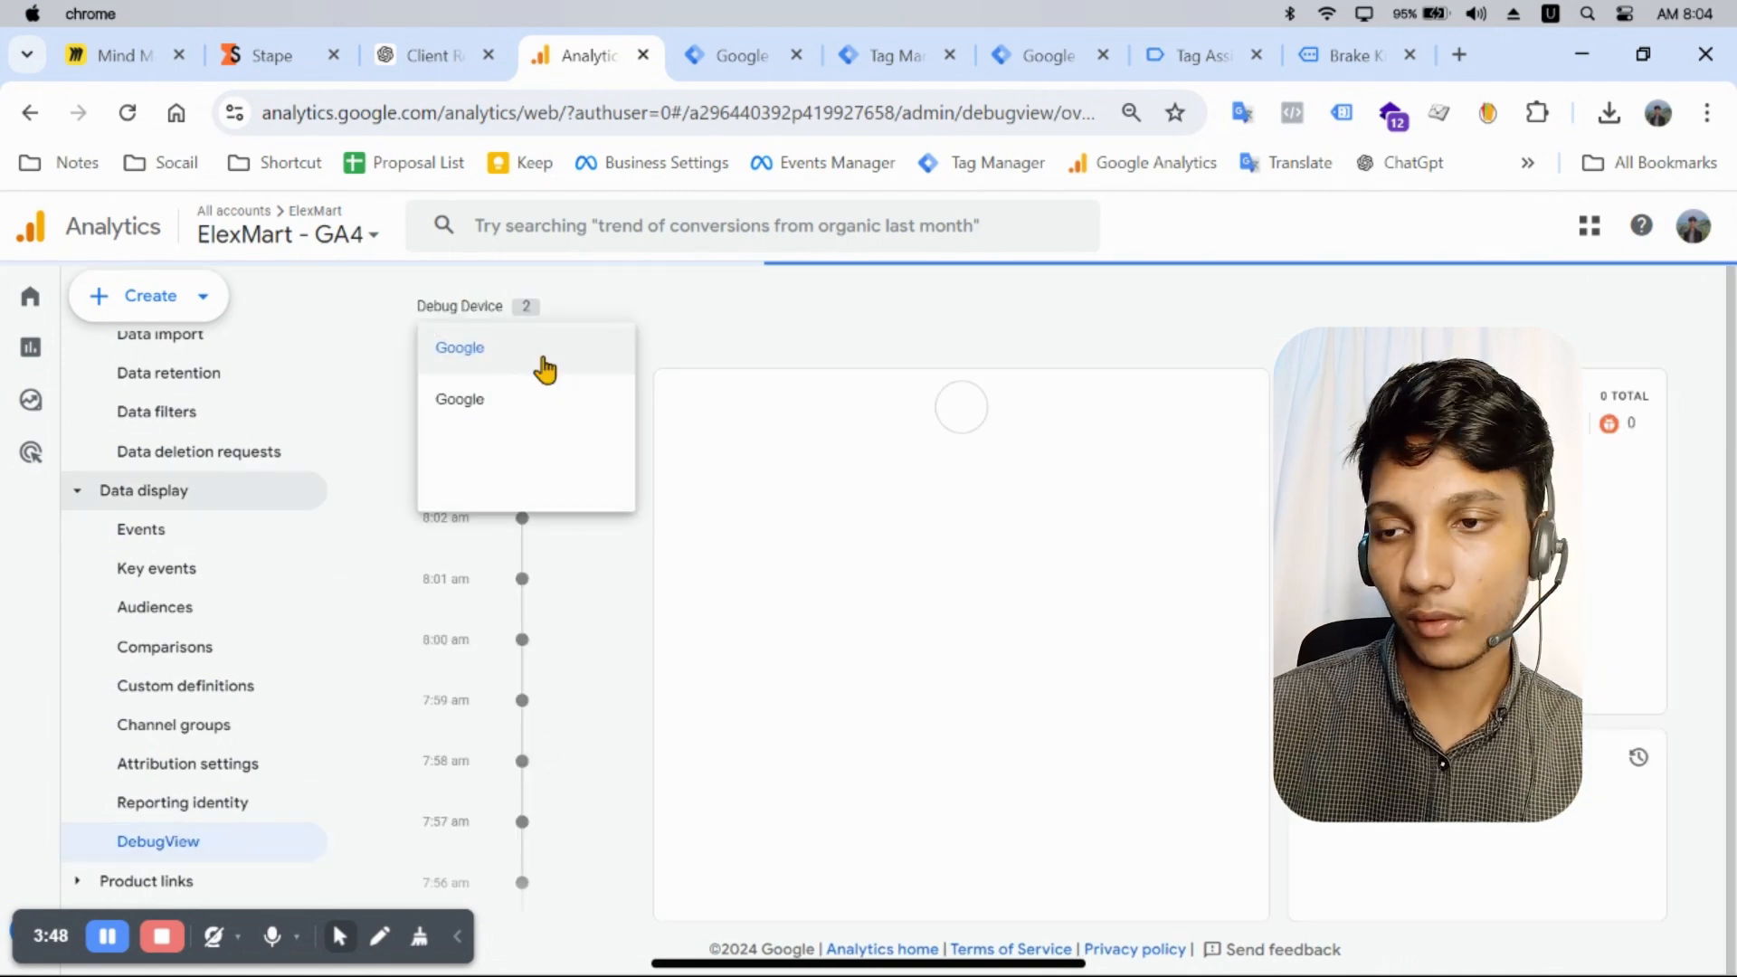
click(825, 339)
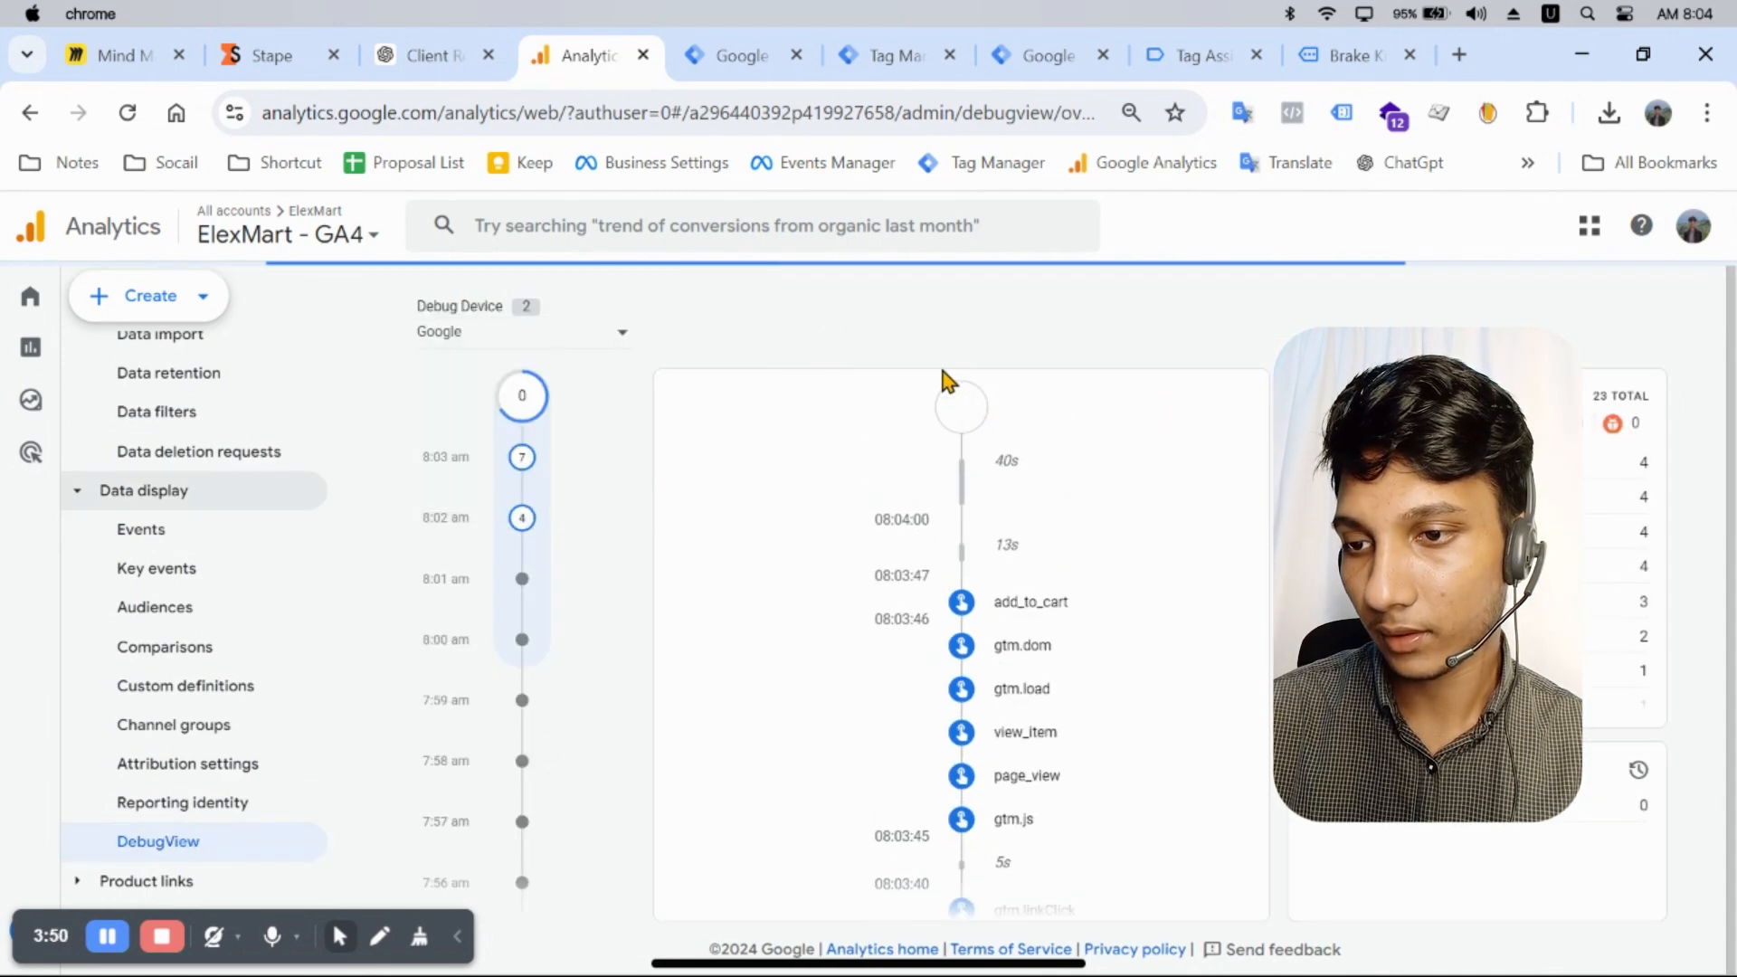
Step: Inspect the view_item event in DebugView, expanding its value parameter, the Brake Kit item details and its currency parameter
click(1019, 743)
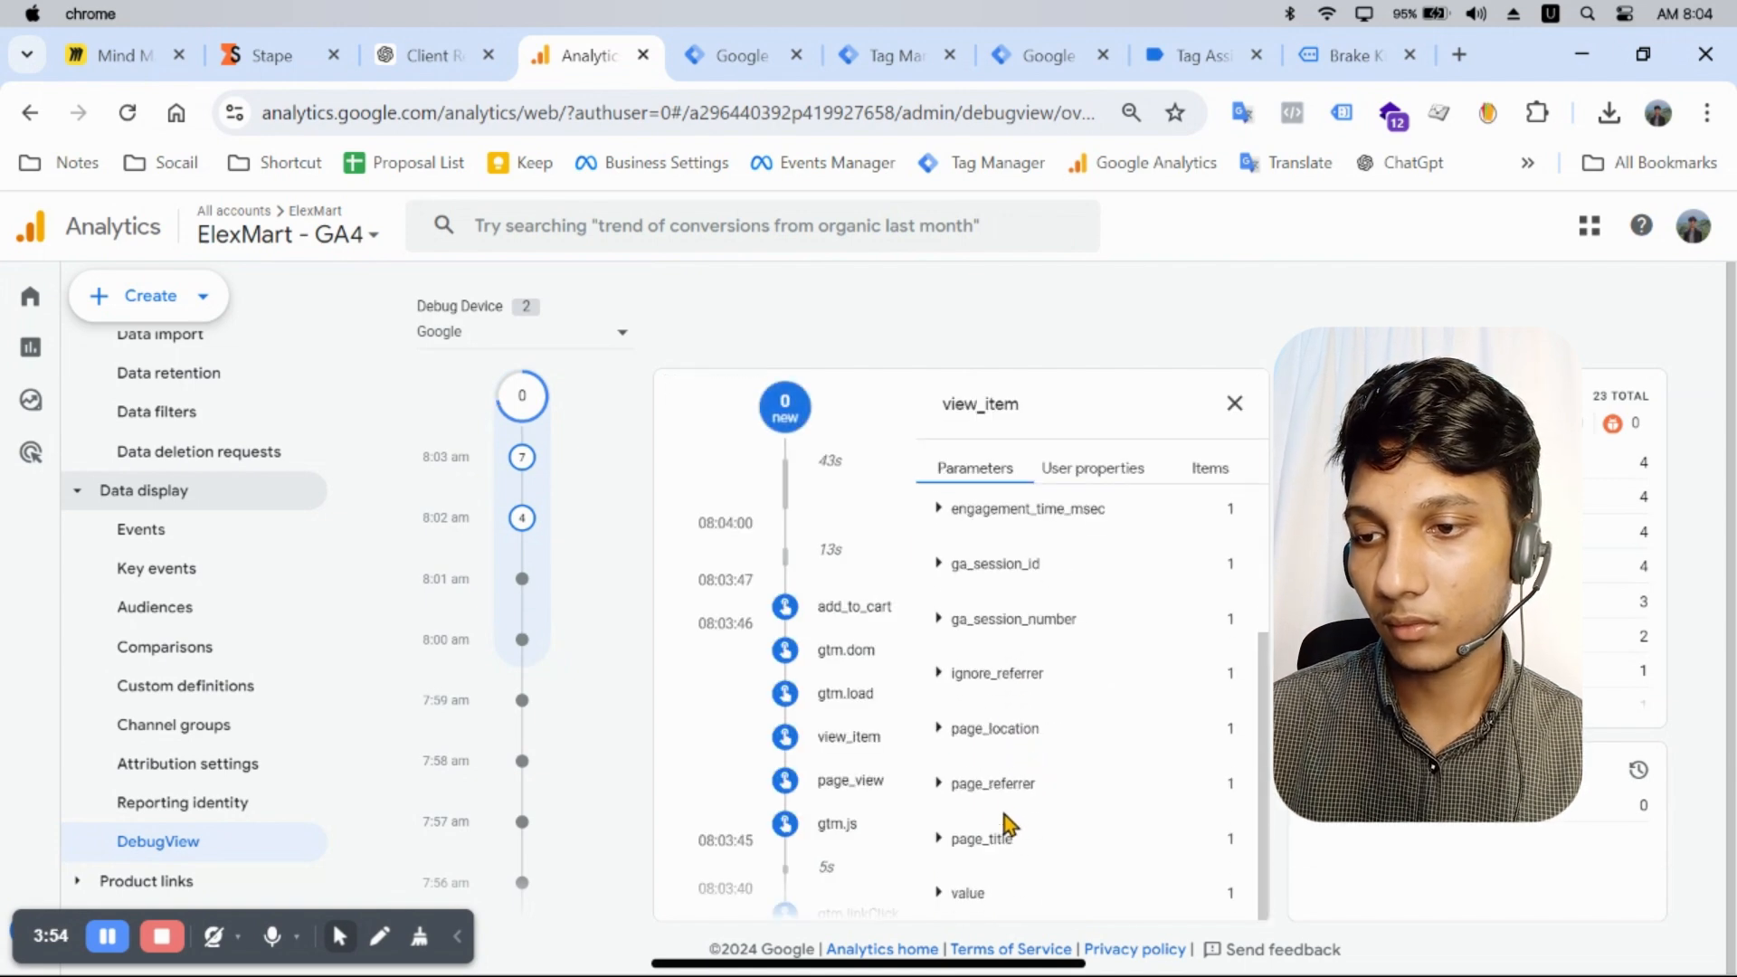
click(966, 891)
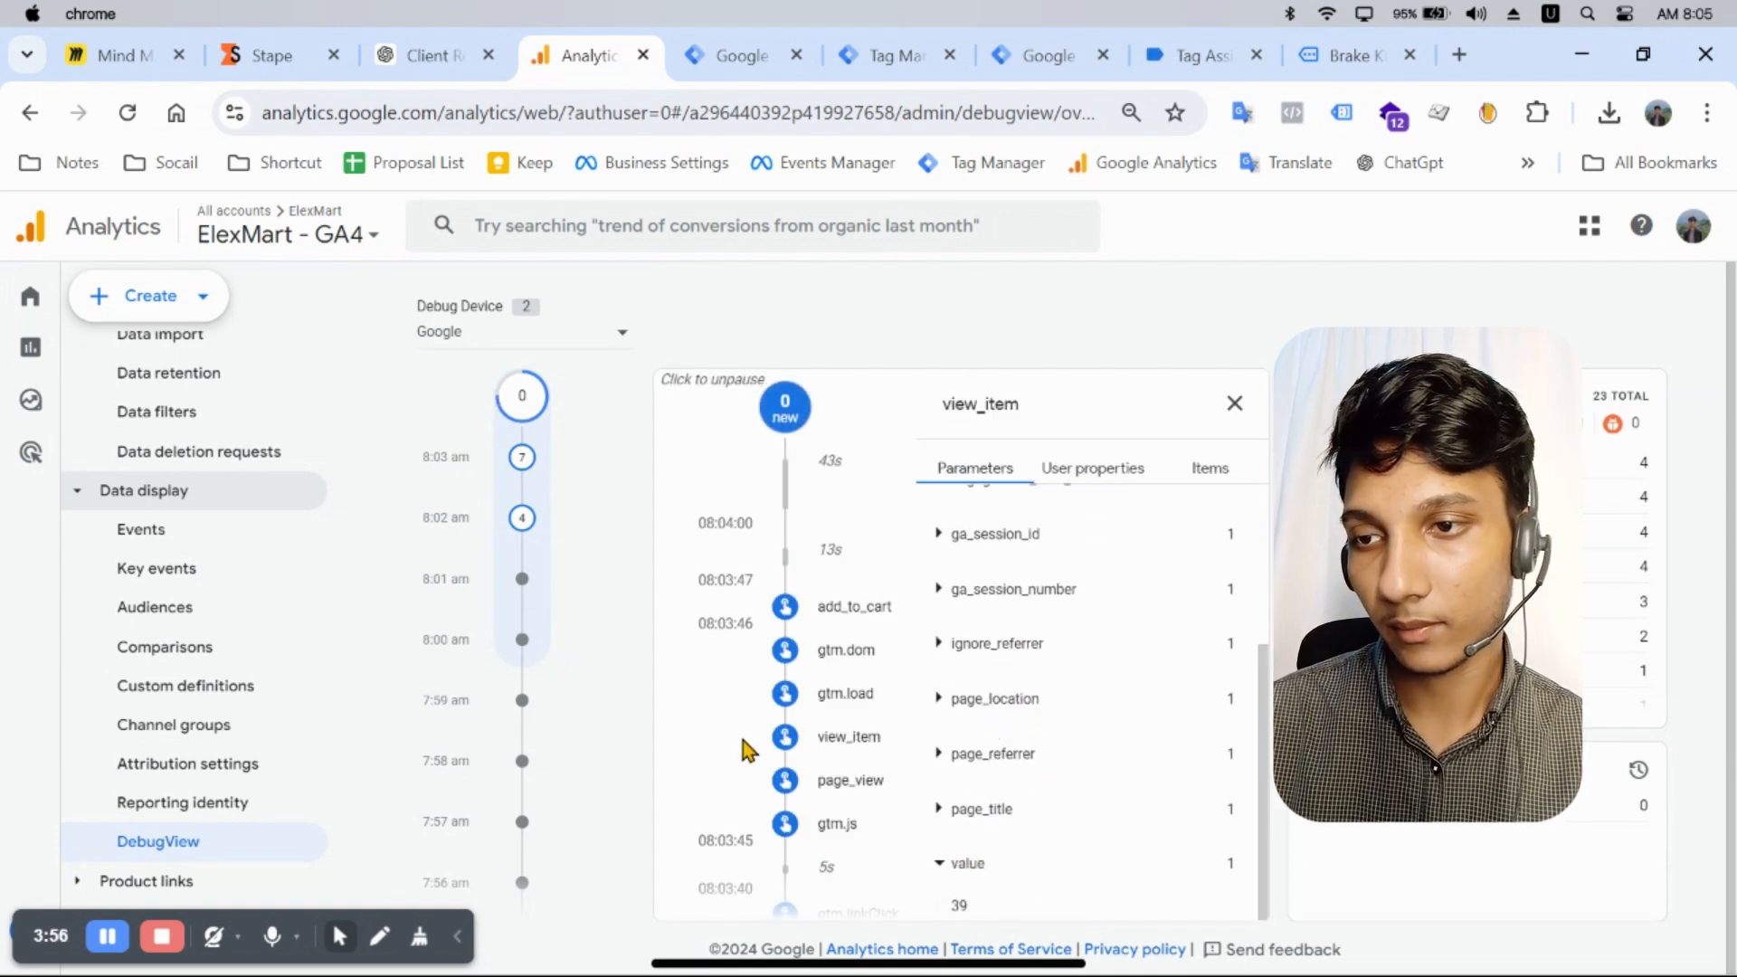
scroll(1008, 652, up, 5)
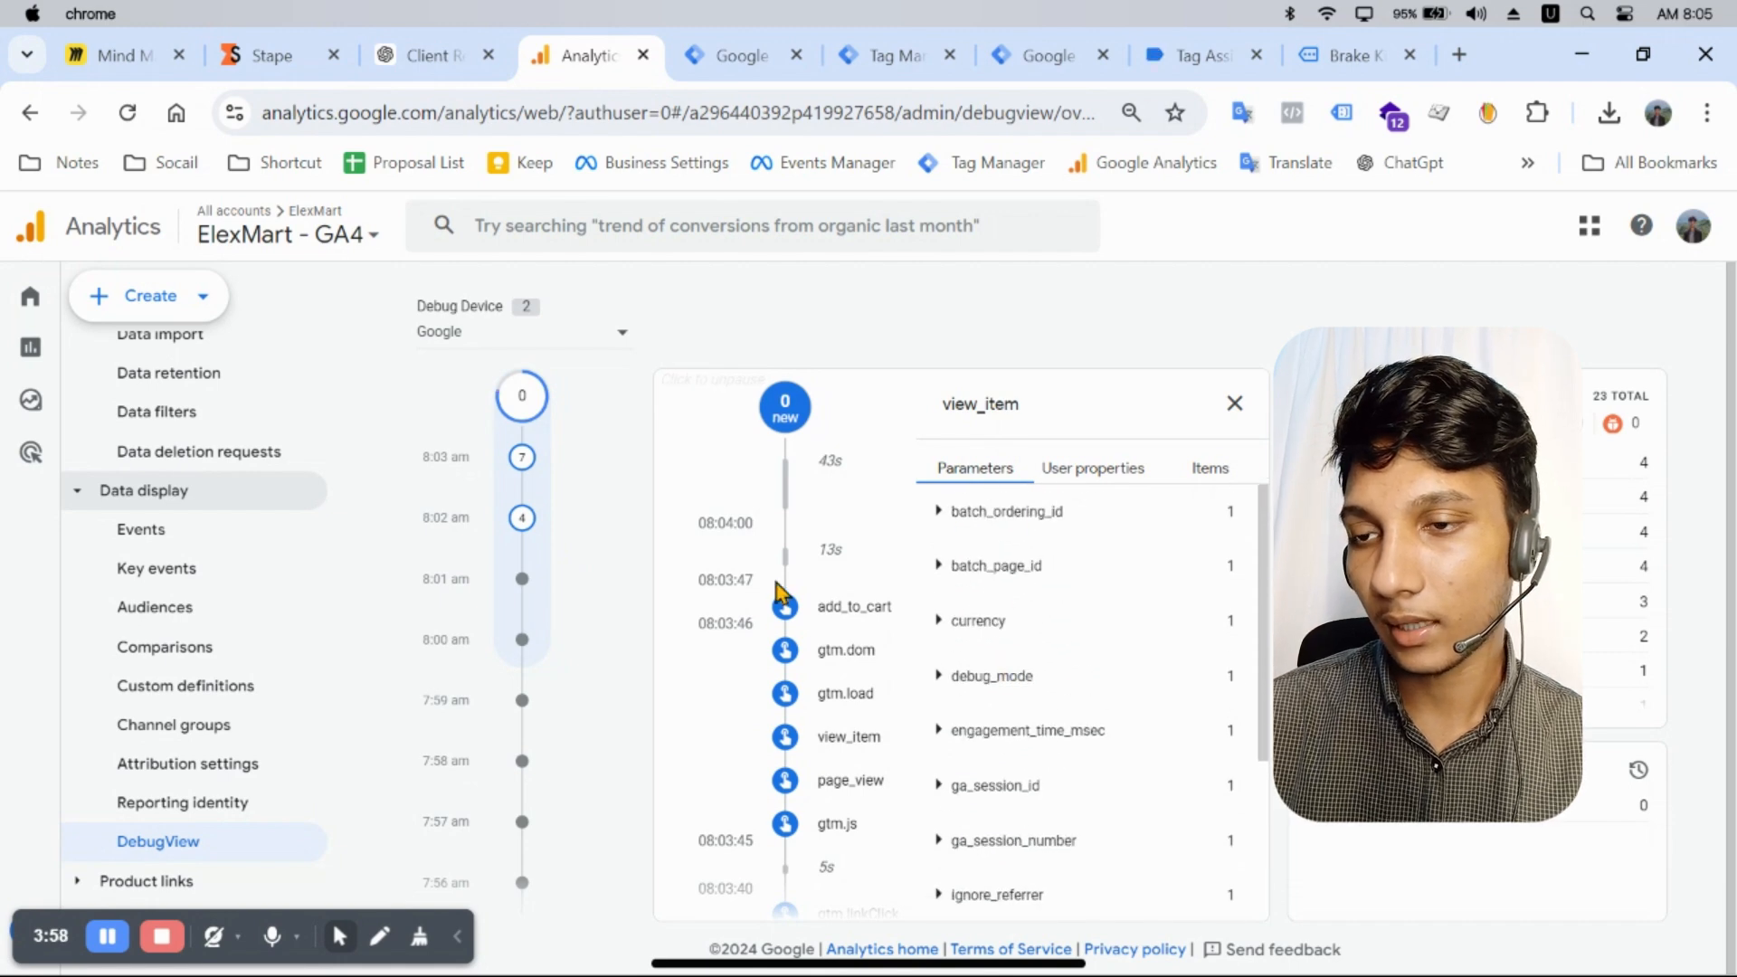
click(1181, 469)
click(1045, 512)
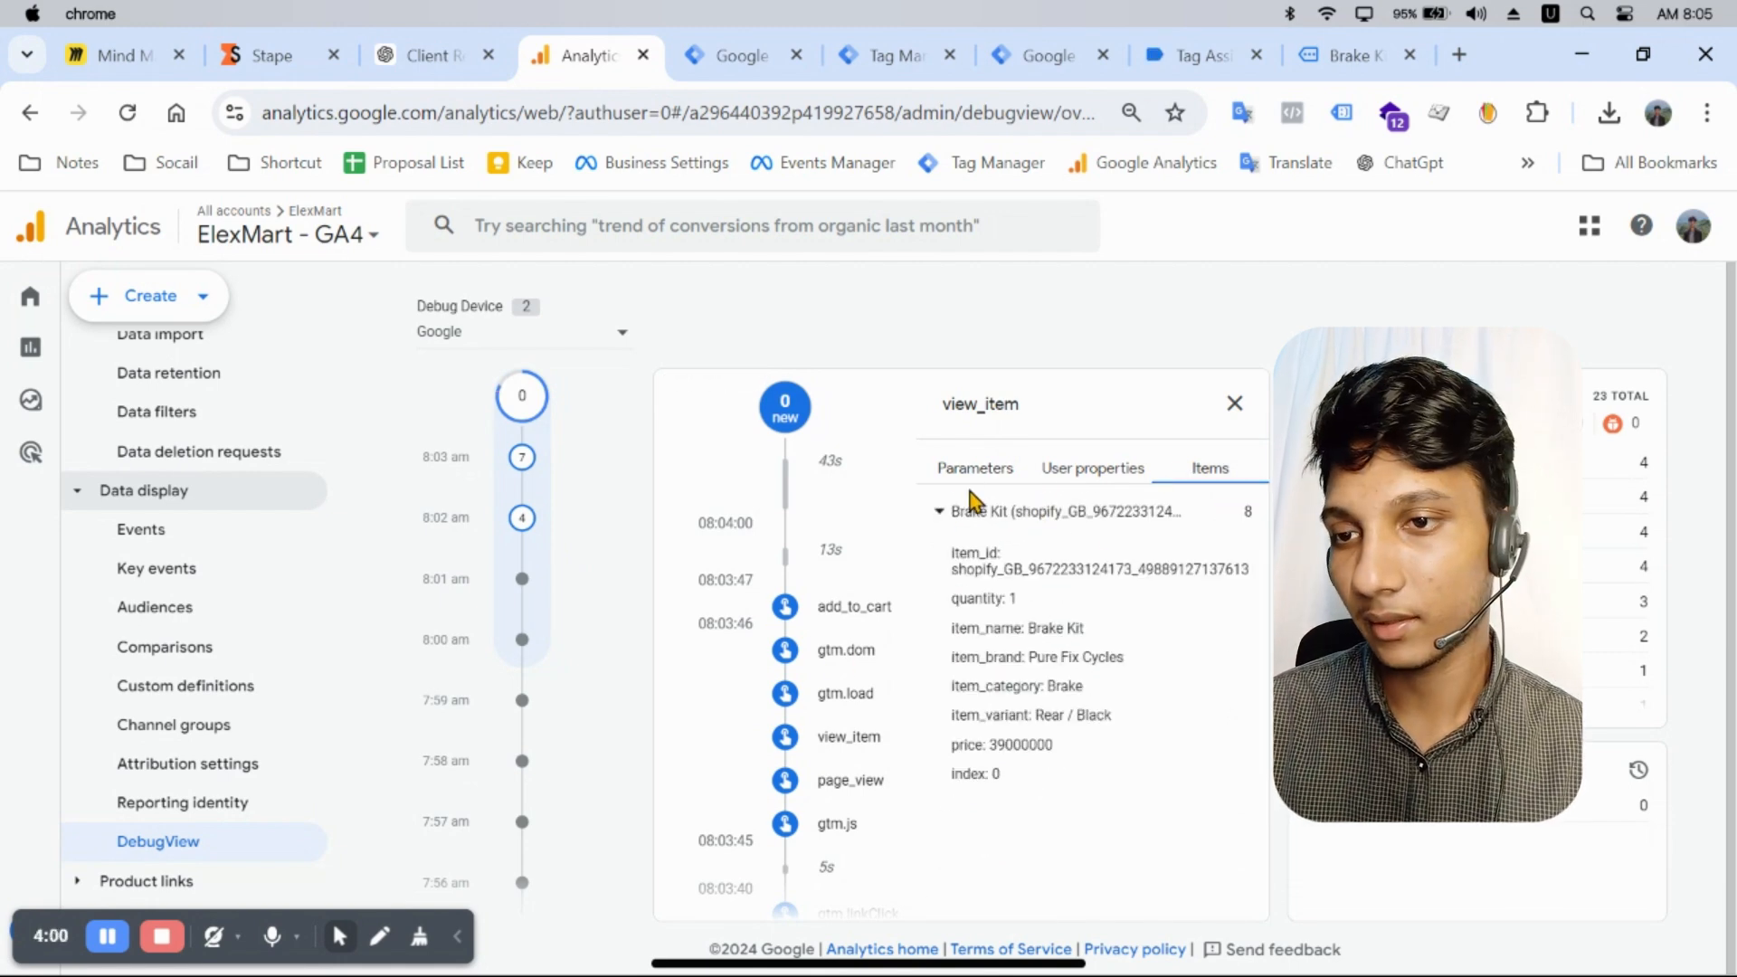
click(975, 467)
click(989, 620)
scroll(986, 697, down, 3)
scroll(1040, 633, up, 3)
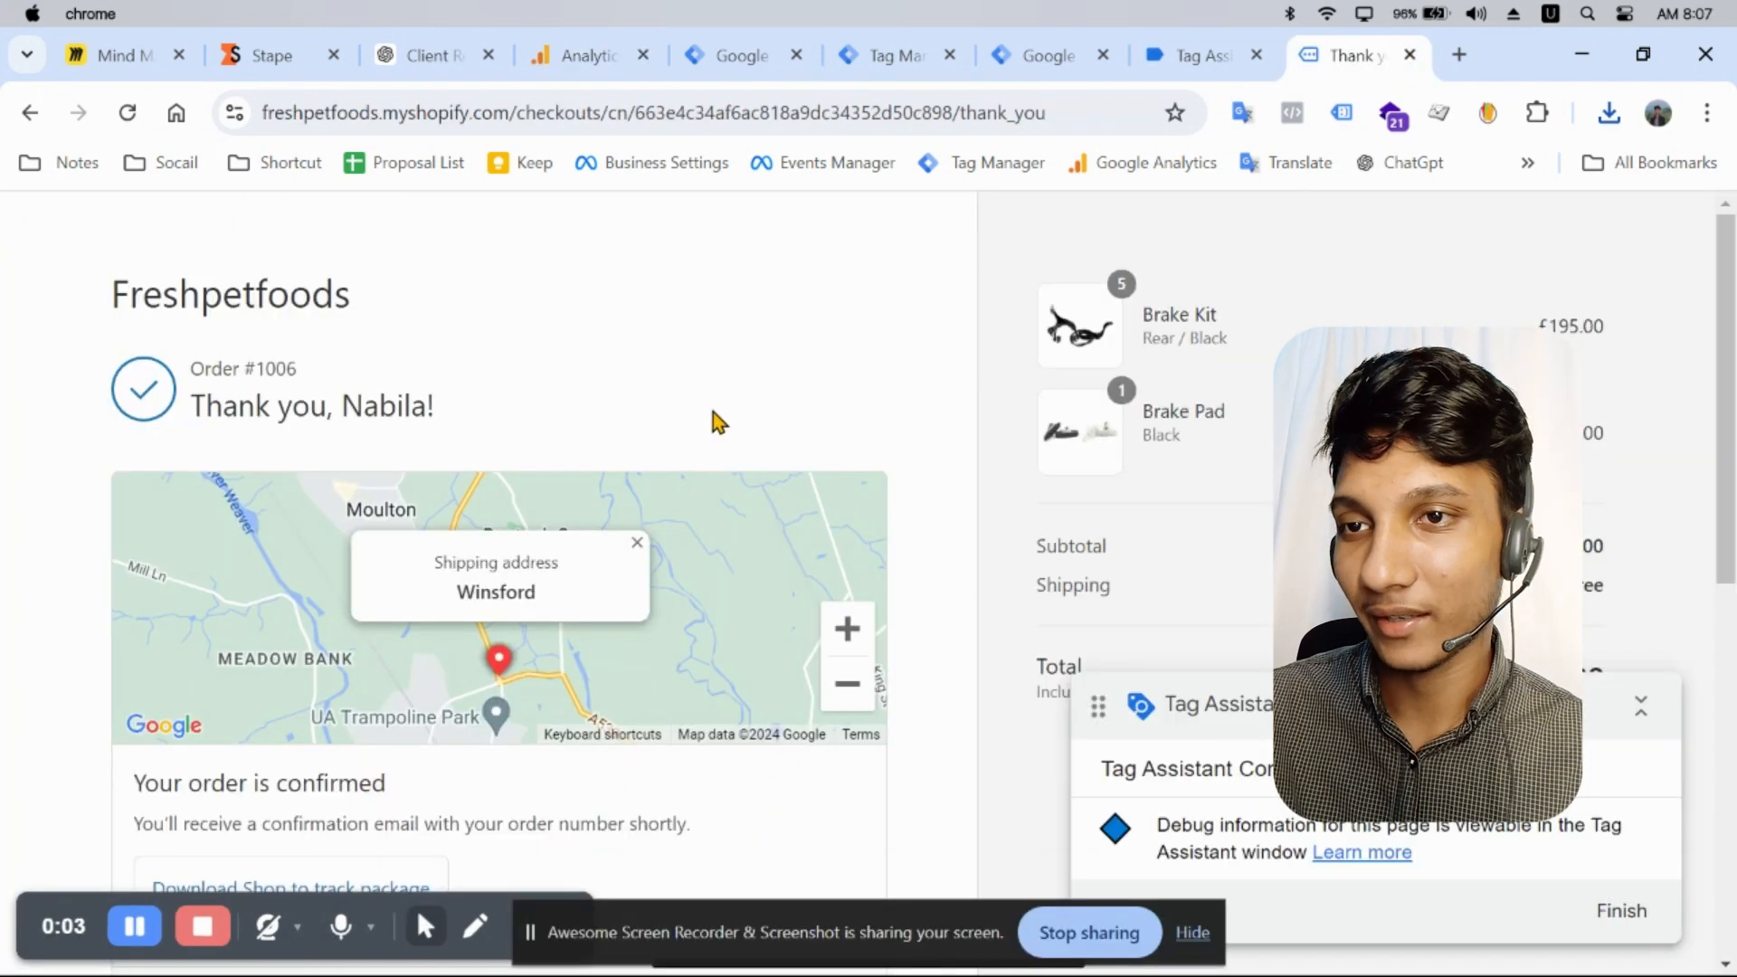
Step: Review the store's order confirmation page, and inspect the begin_checkout event and its GA4 Event tag in Tag Assistant
scroll(702, 542, down, 10)
scroll(602, 543, up, 10)
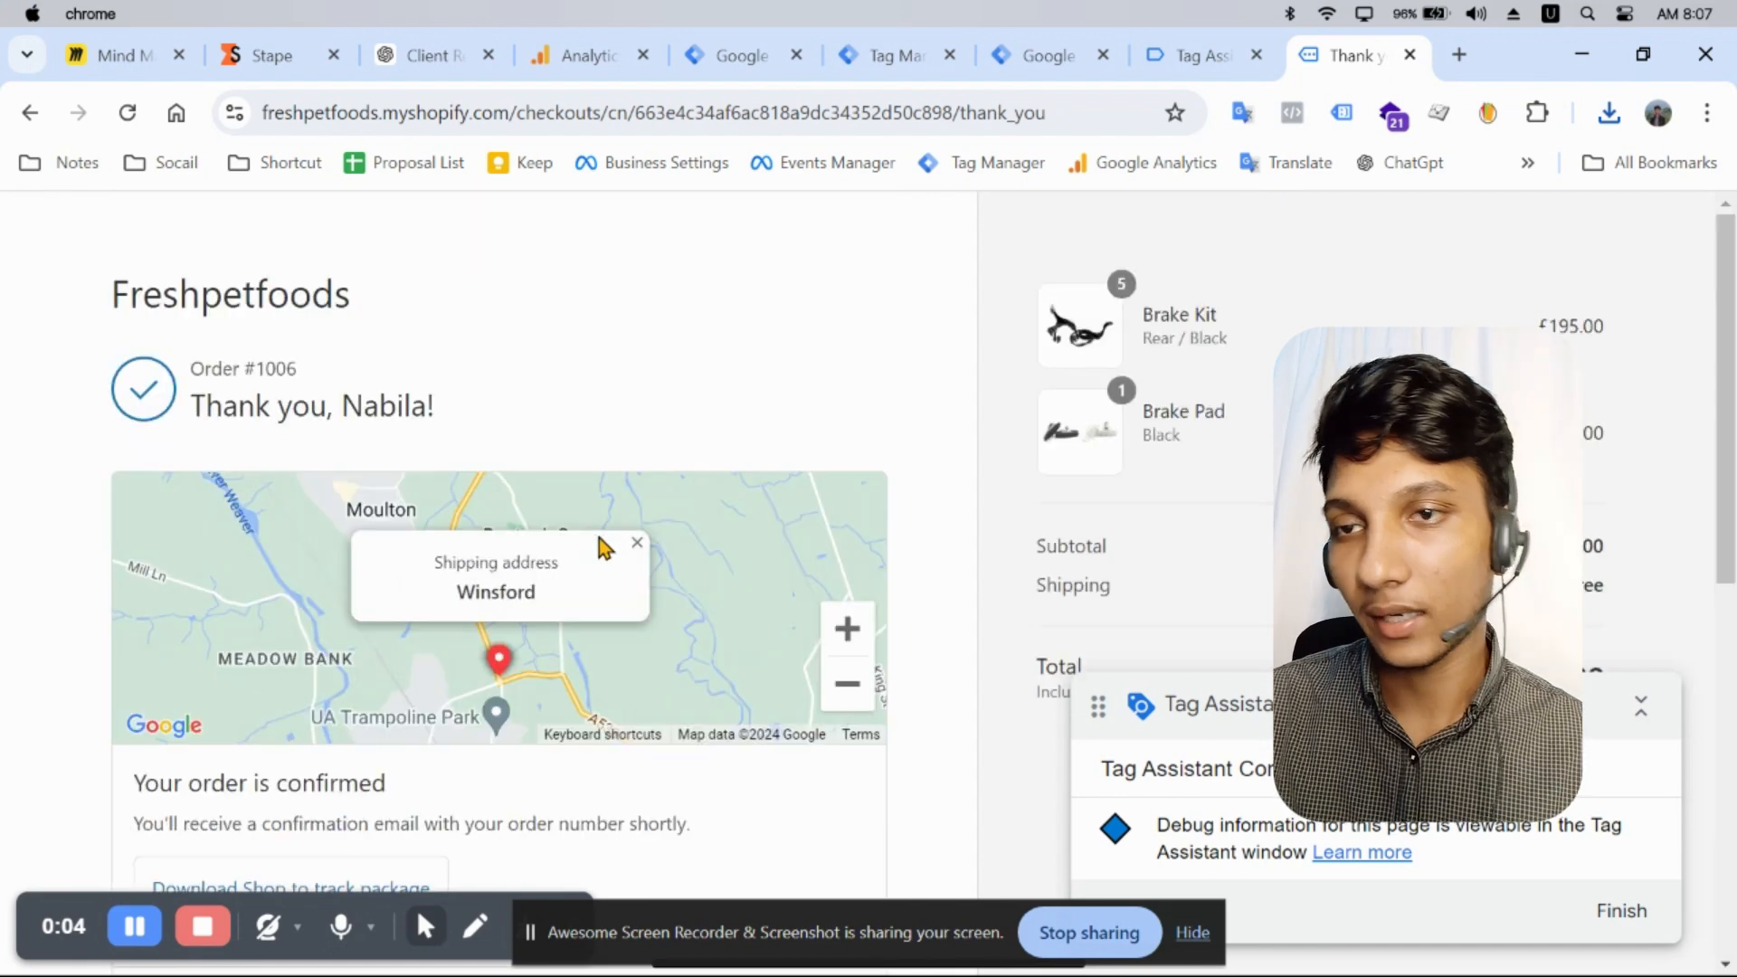
click(1194, 62)
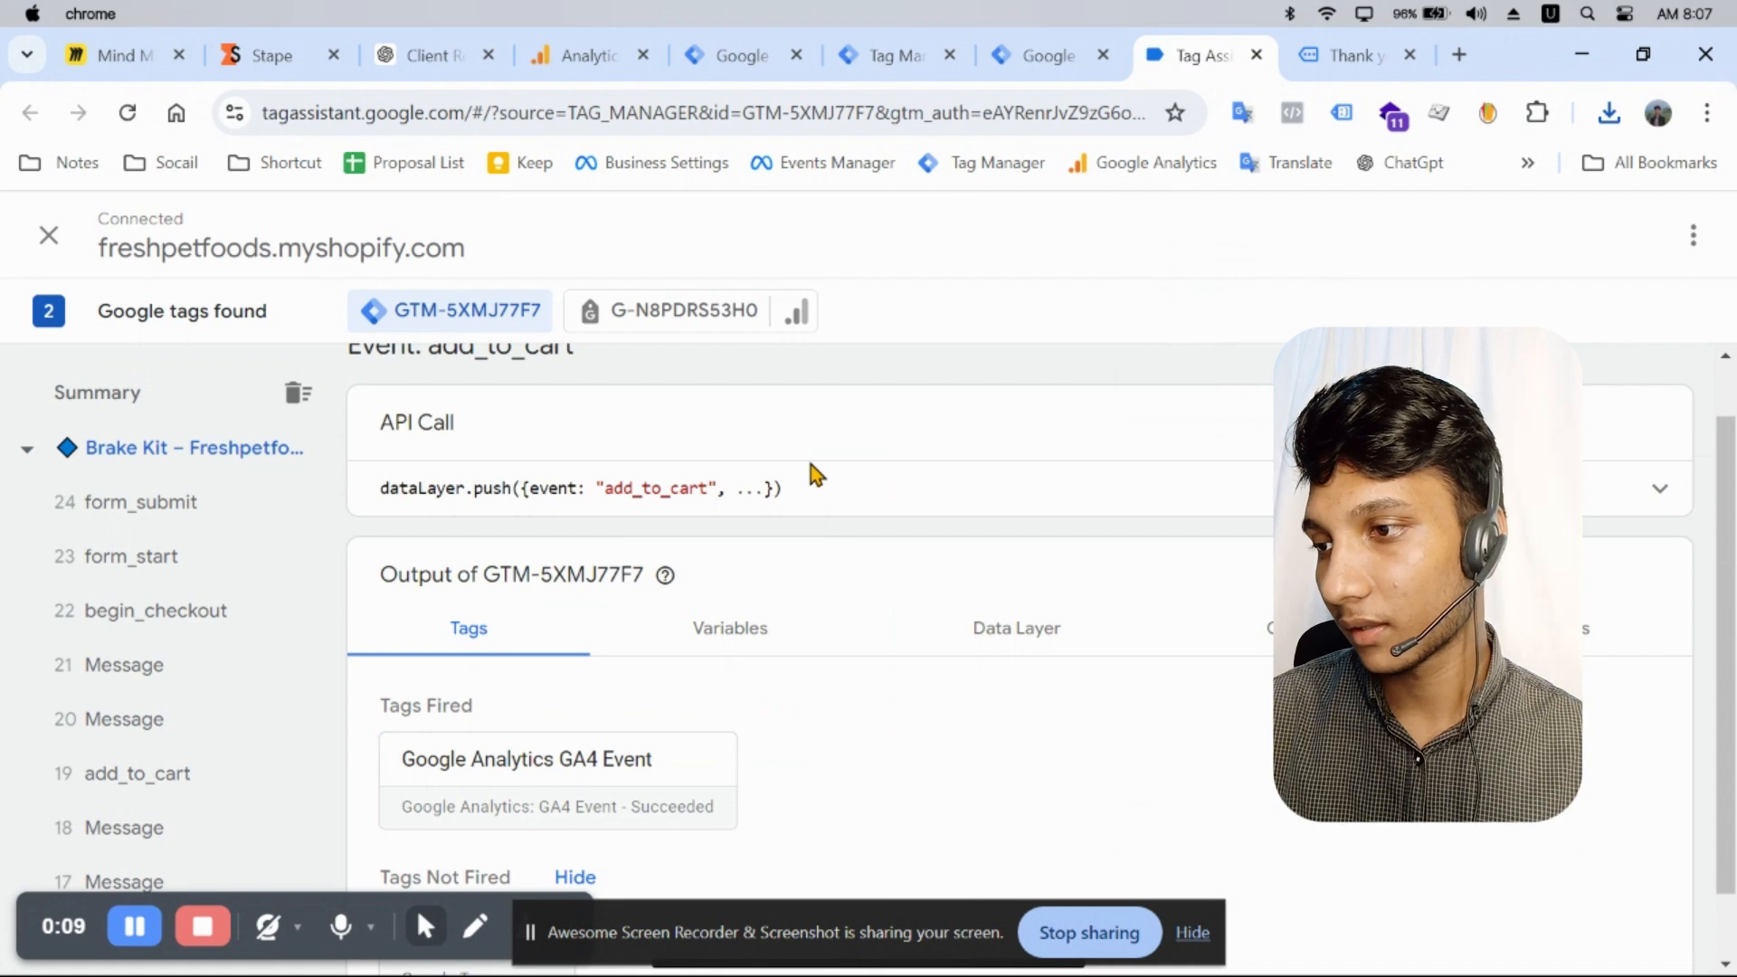
scroll(187, 633, down, 10)
scroll(187, 639, up, 10)
click(253, 584)
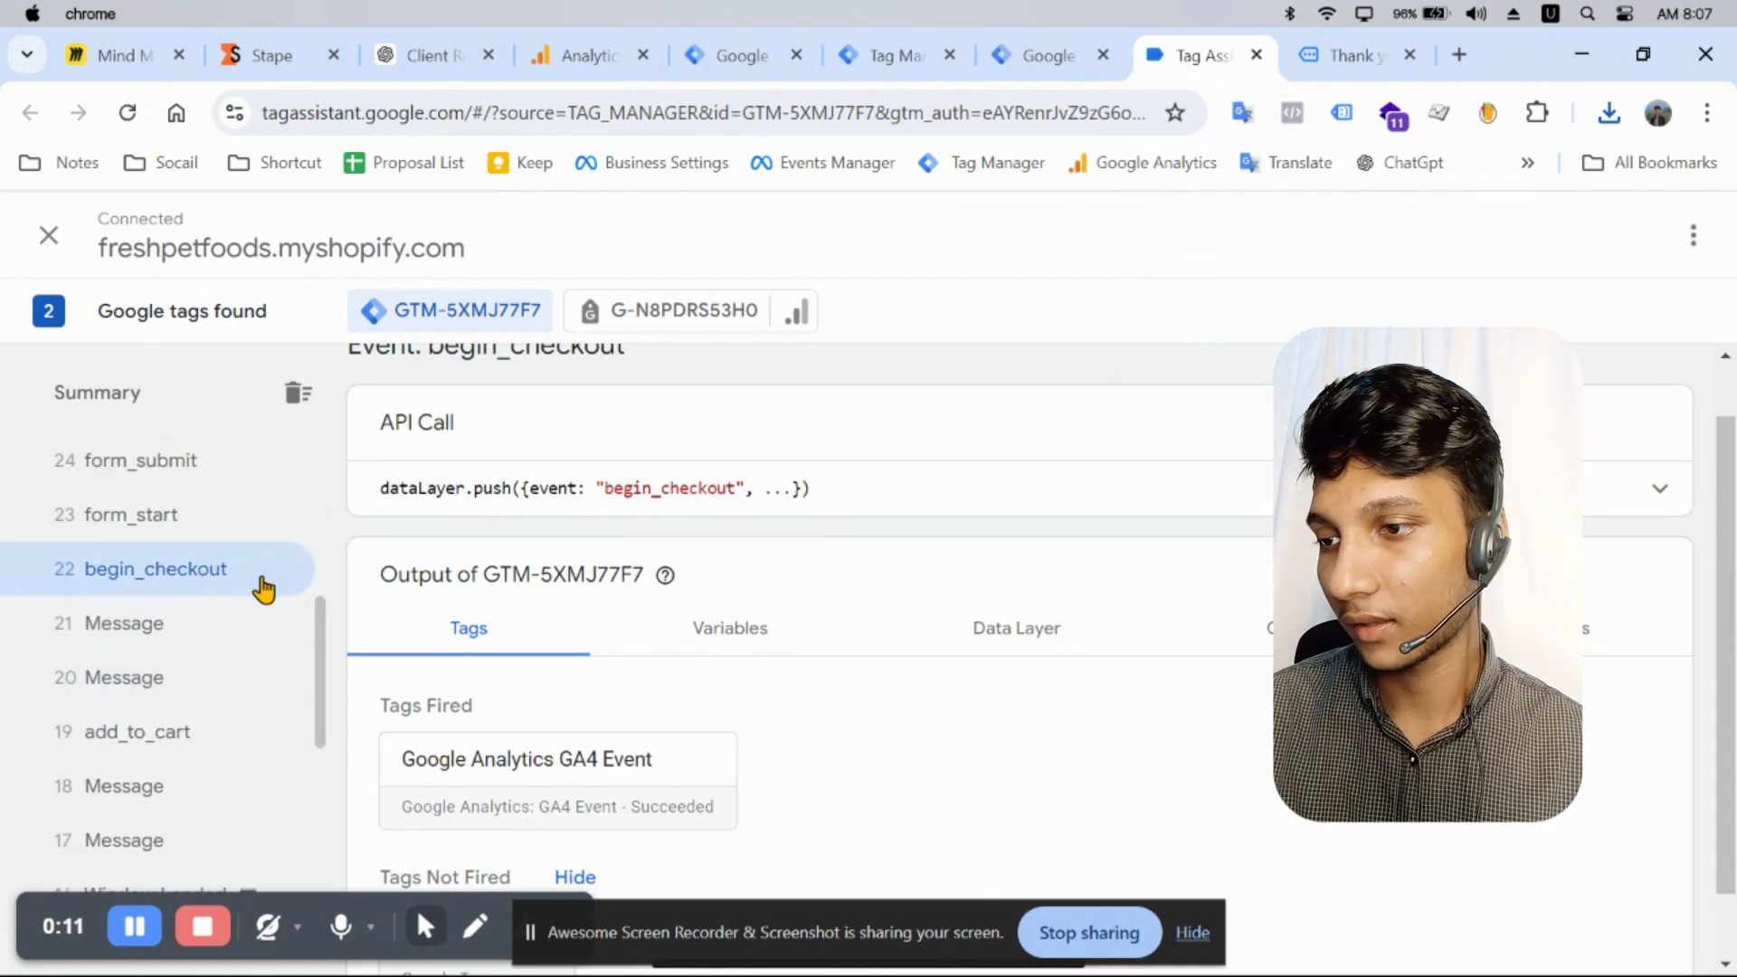
scroll(574, 652, down, 1)
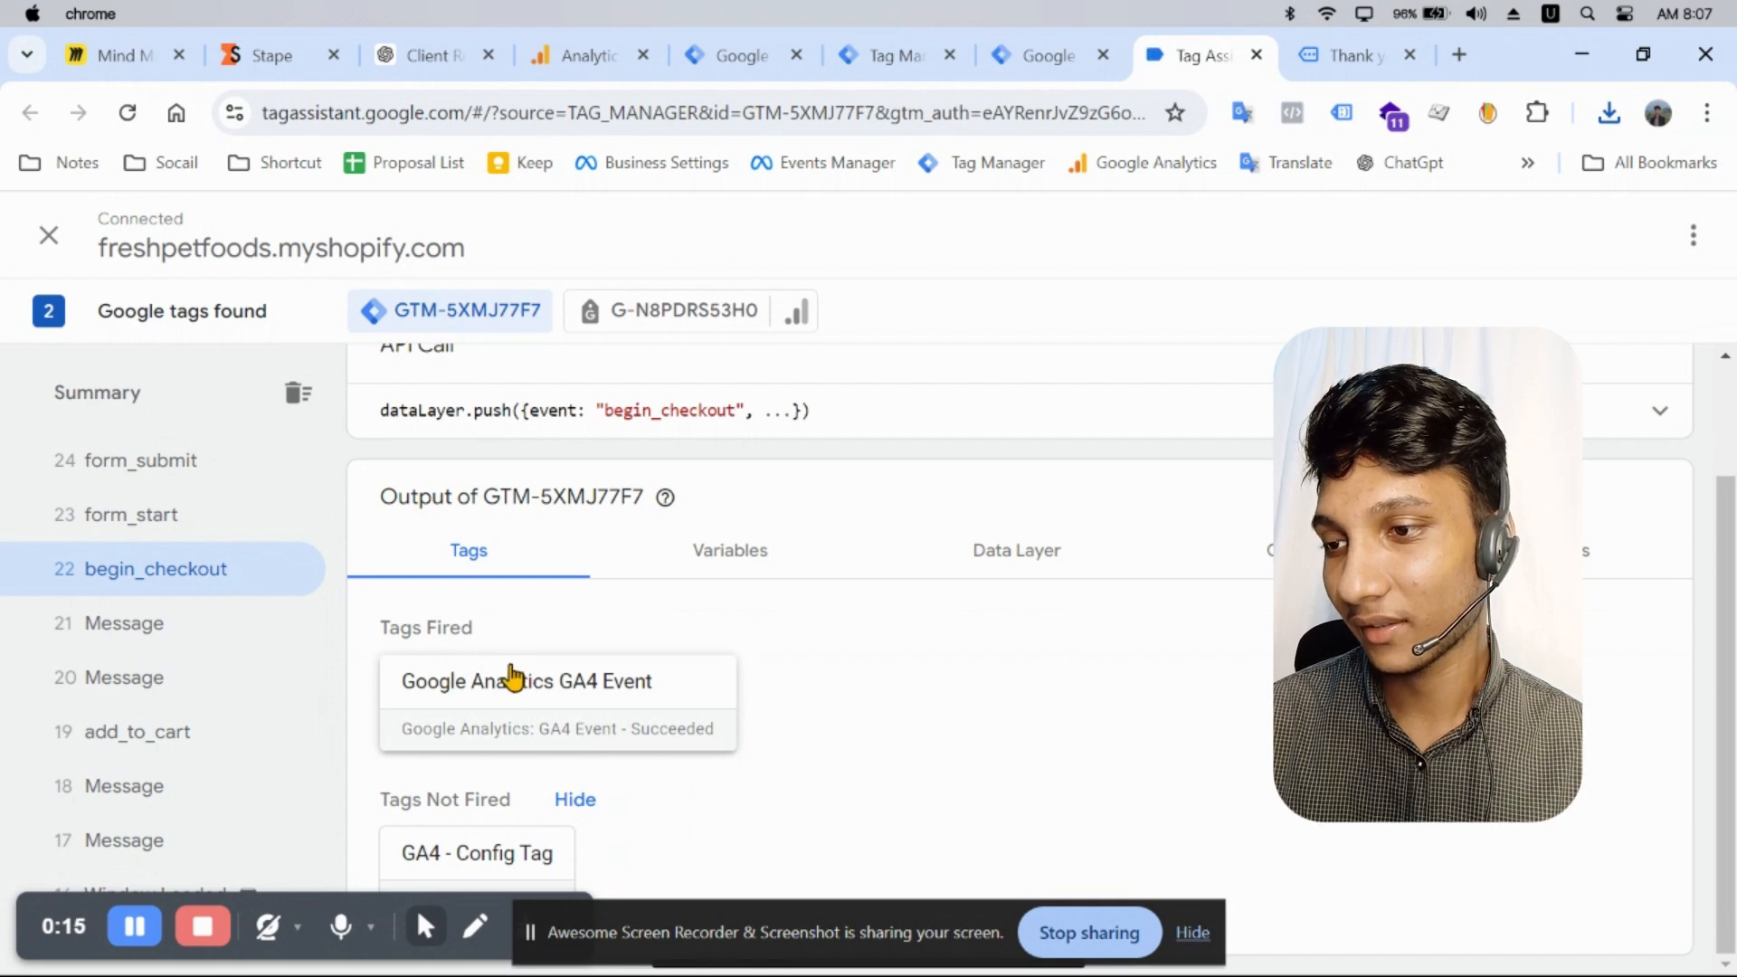
click(513, 721)
click(214, 555)
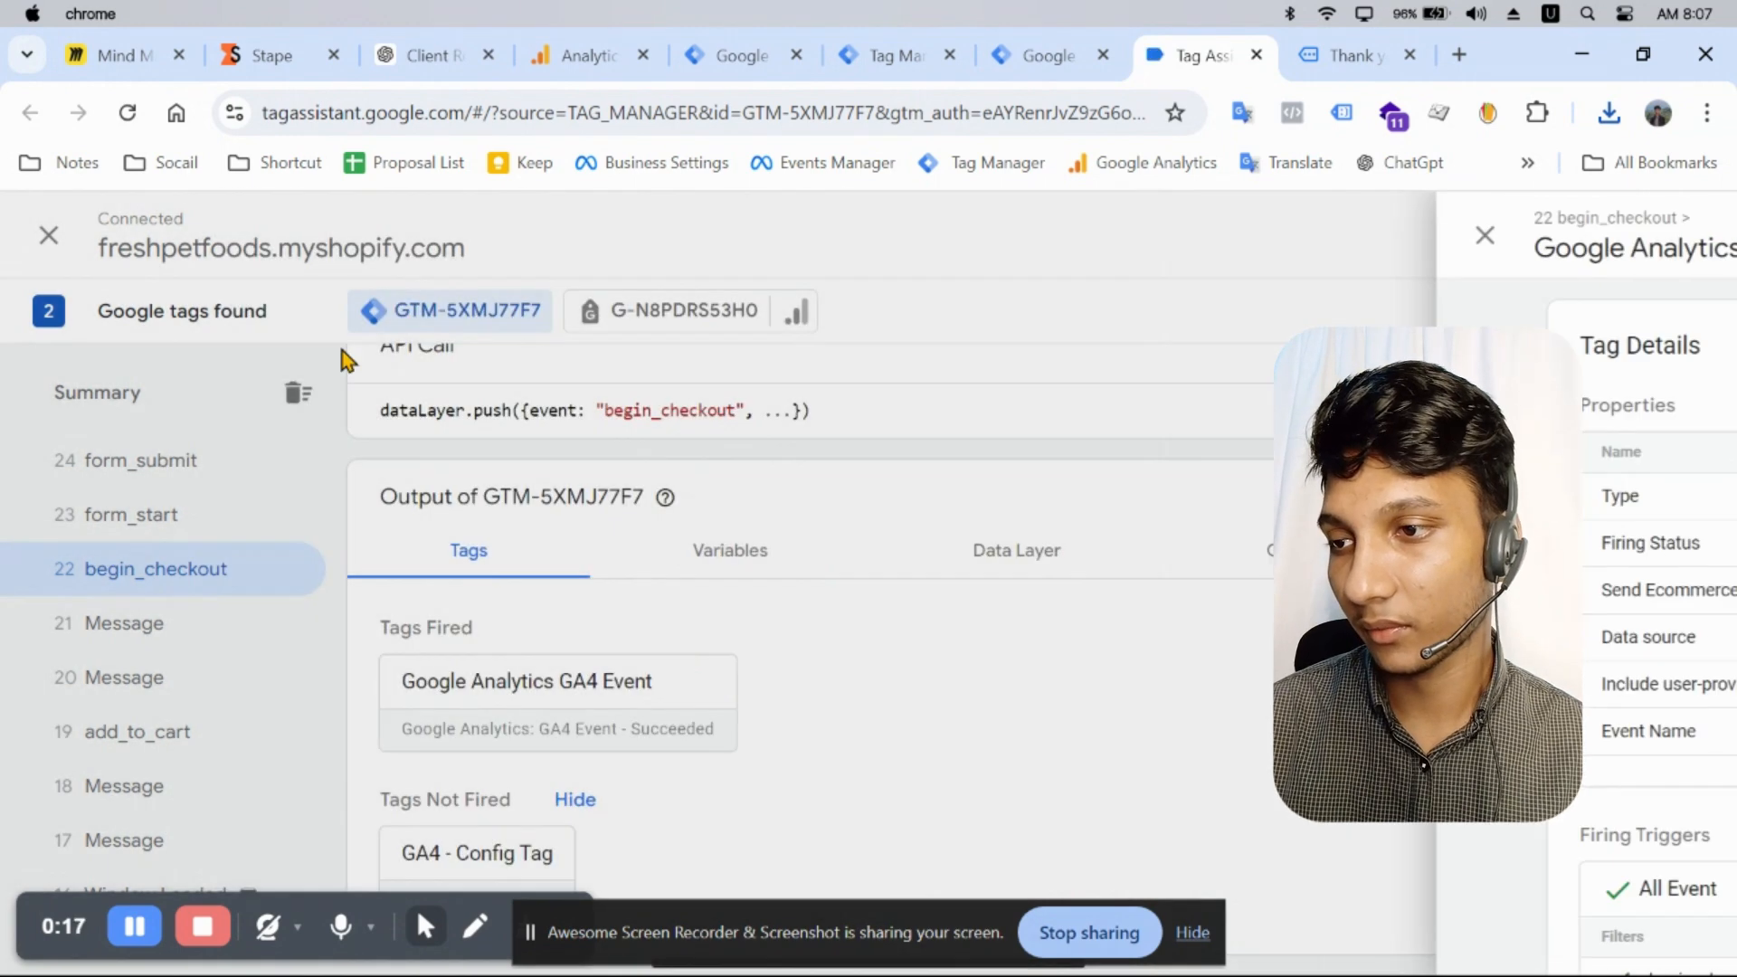
Step: Switch to the server container preview and inspect the begin_checkout event's client and outgoing HTTP request
click(887, 56)
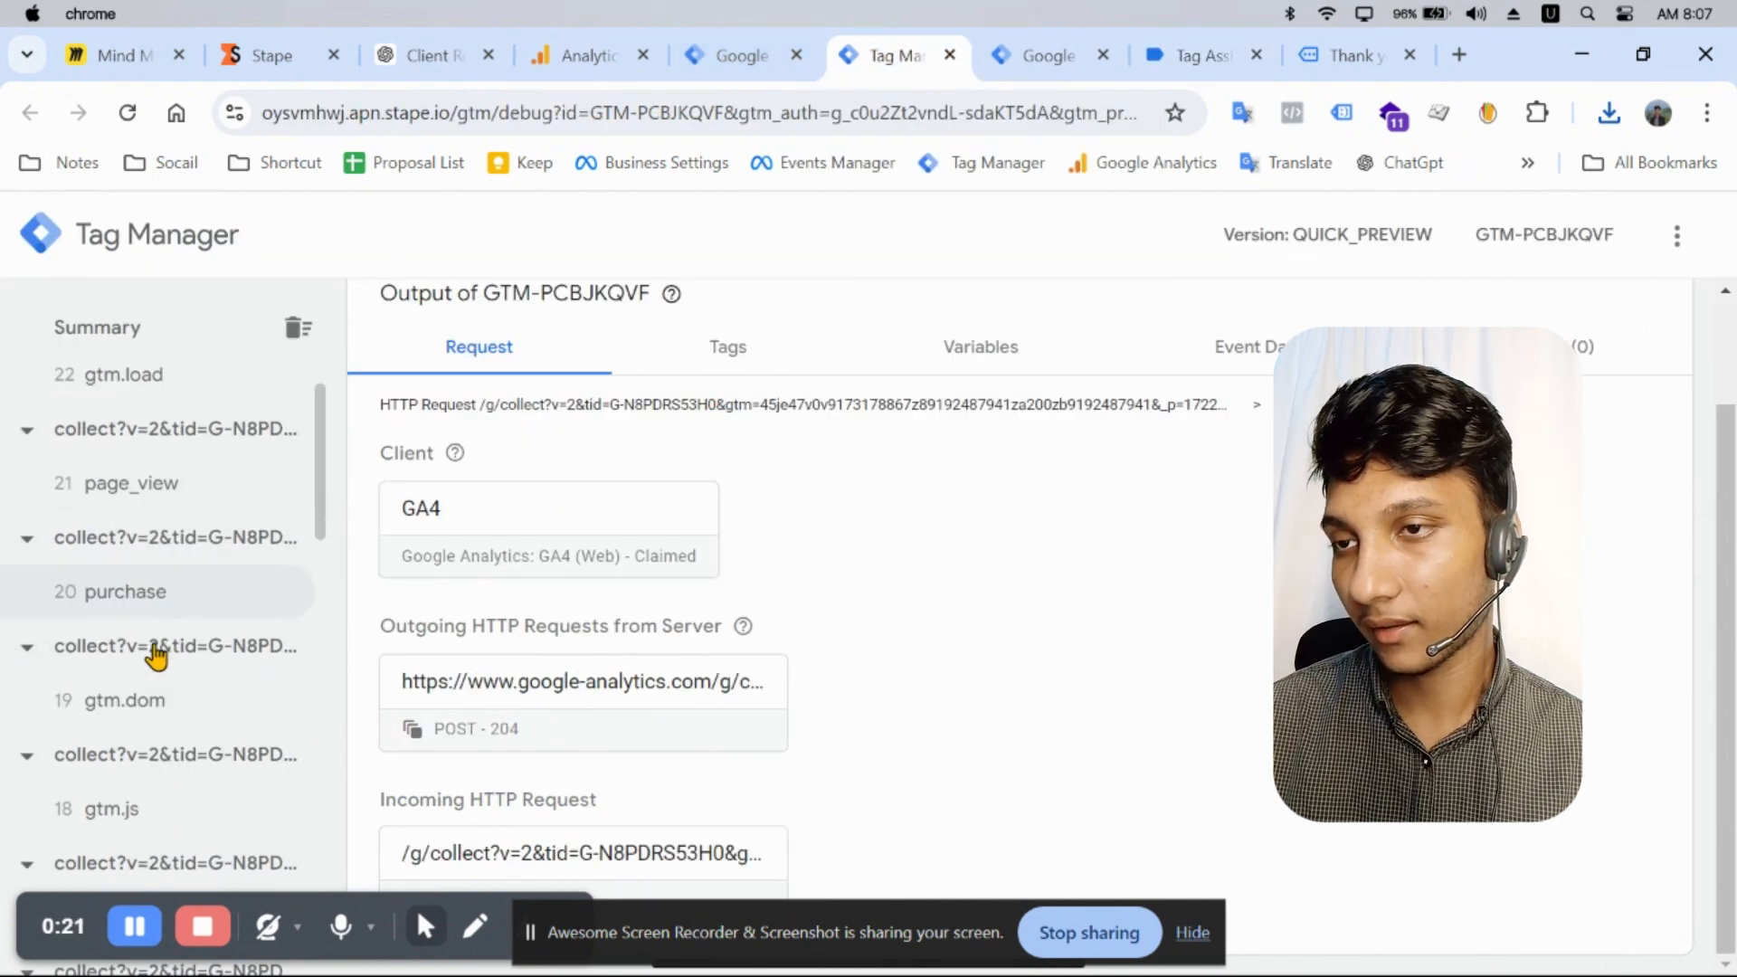
scroll(172, 633, down, 5)
scroll(206, 606, up, 5)
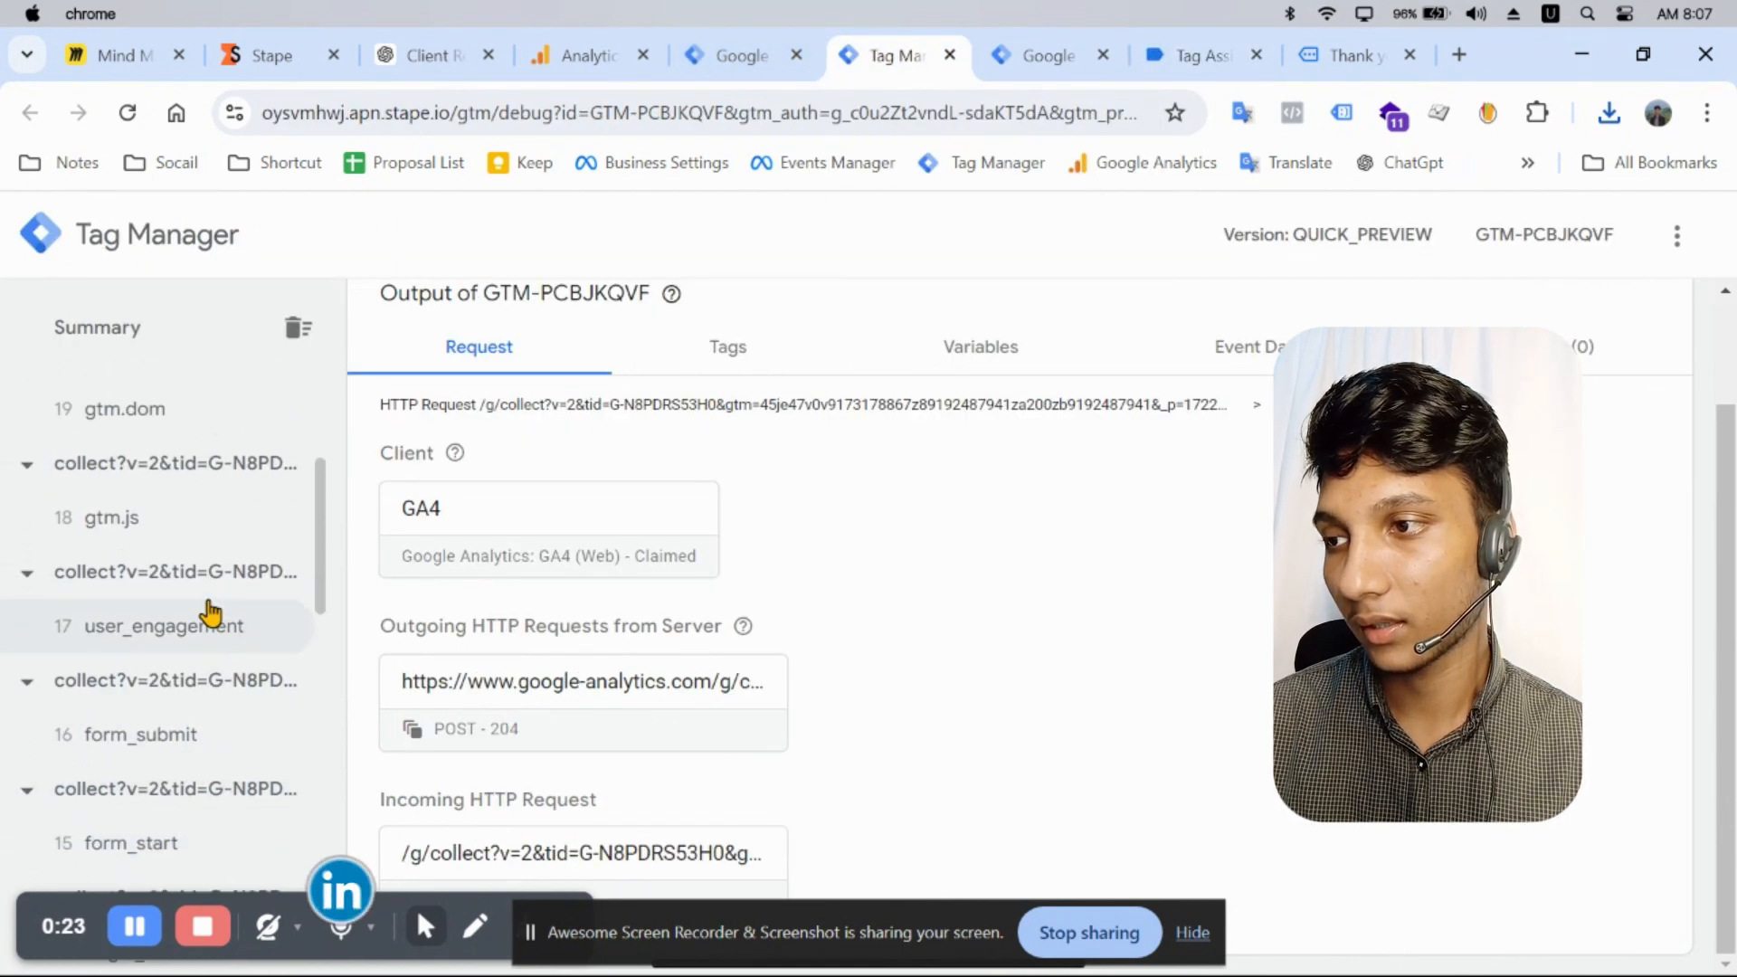
scroll(210, 563, down, 5)
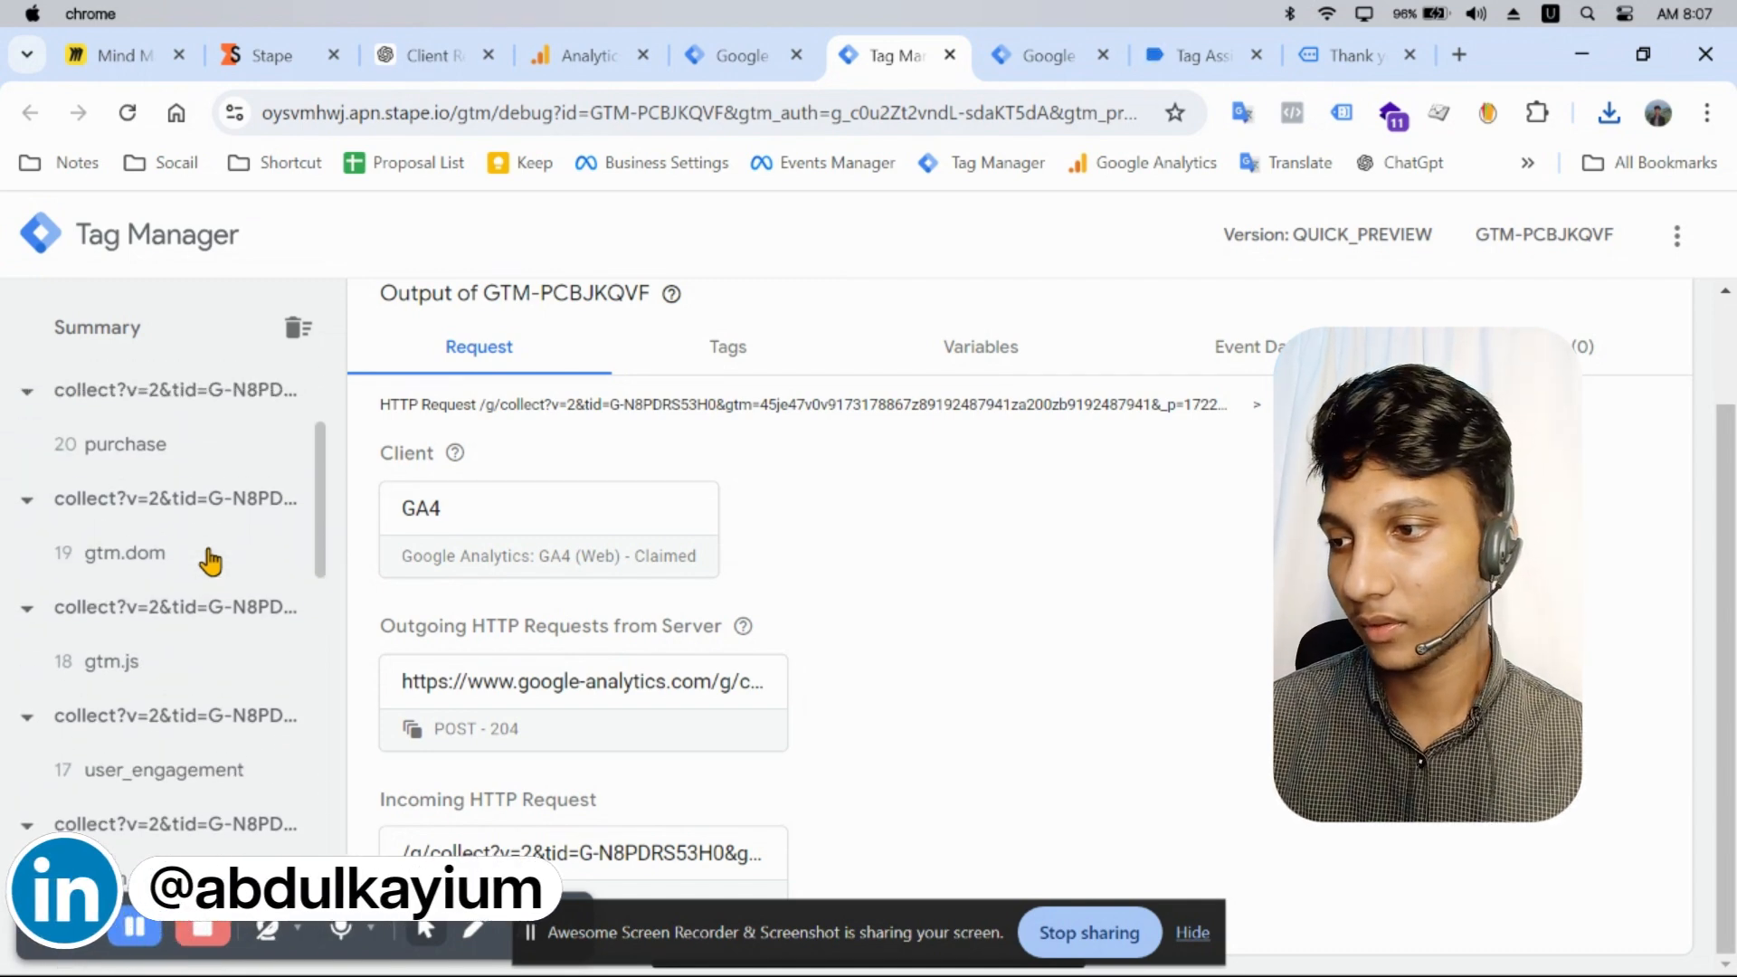
click(201, 683)
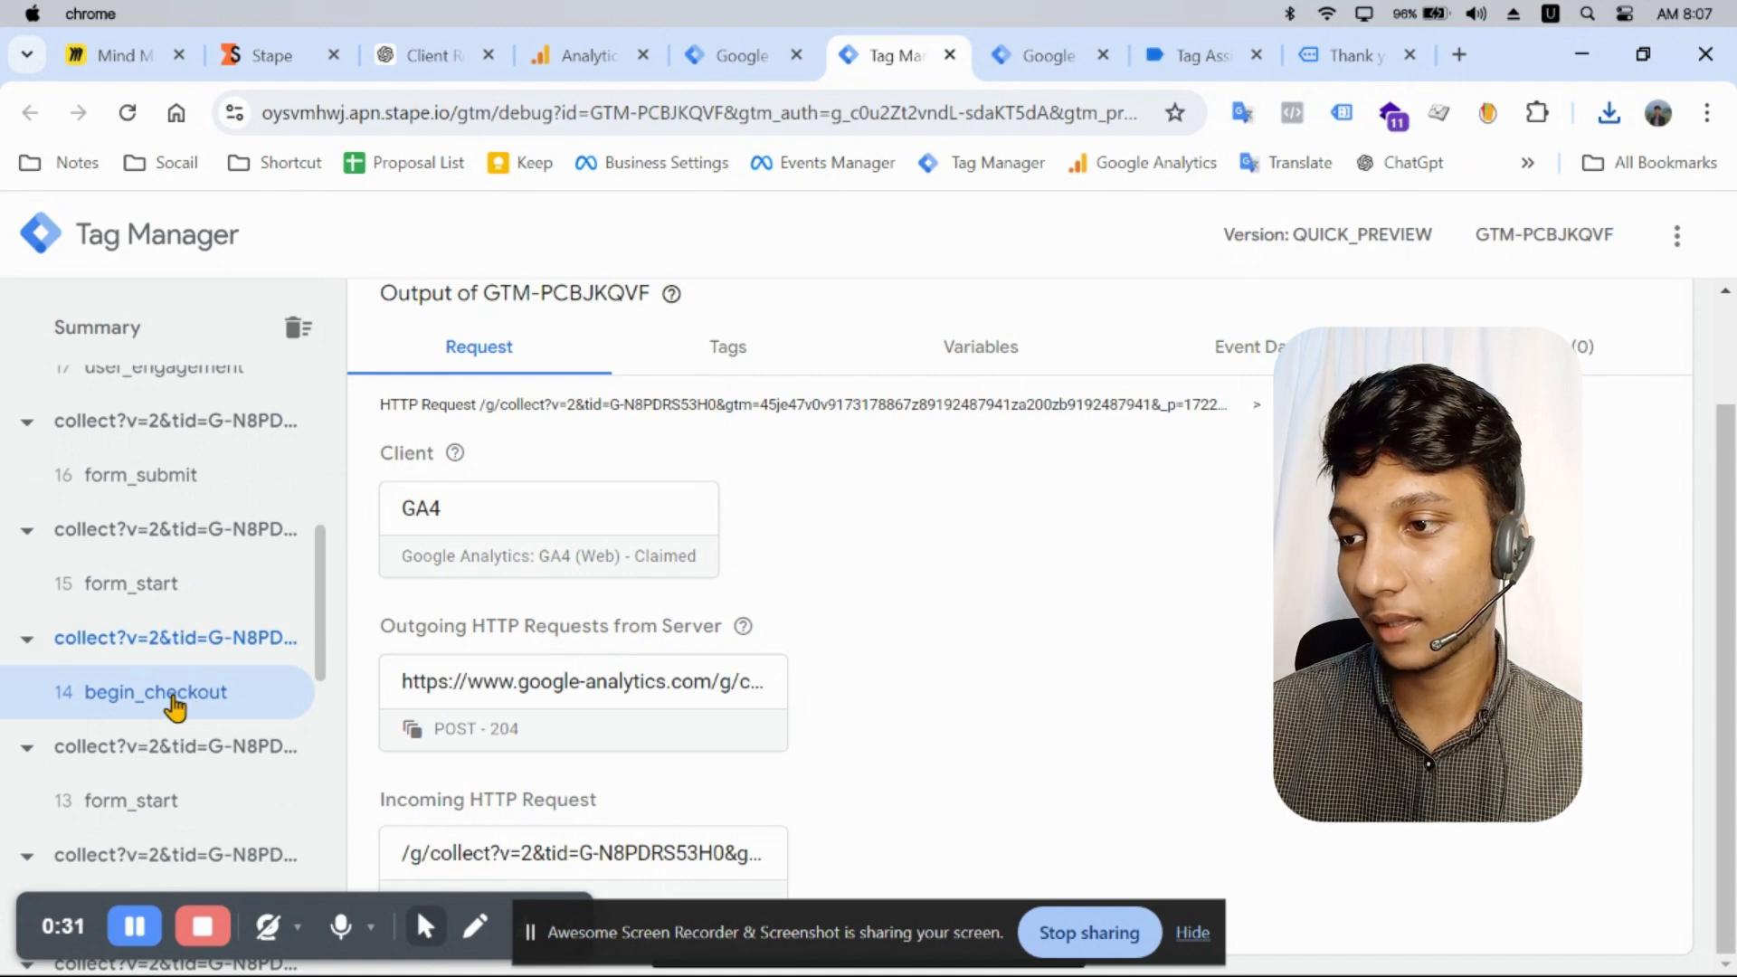
right_click(525, 476)
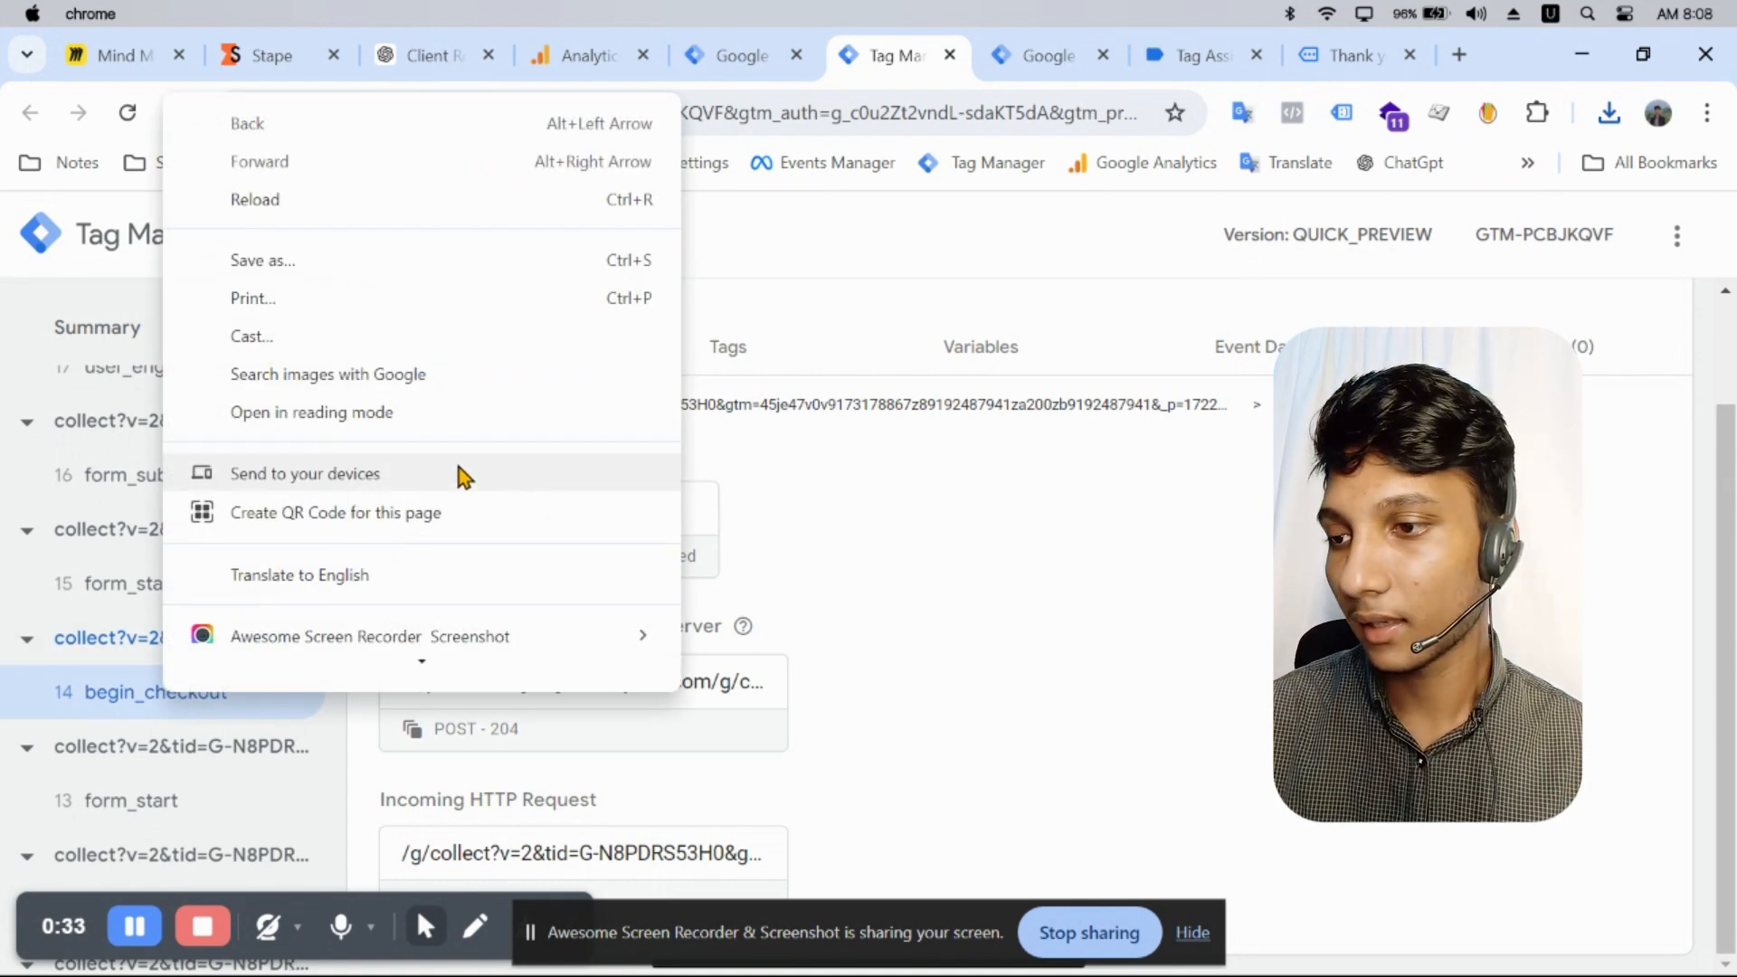
click(885, 371)
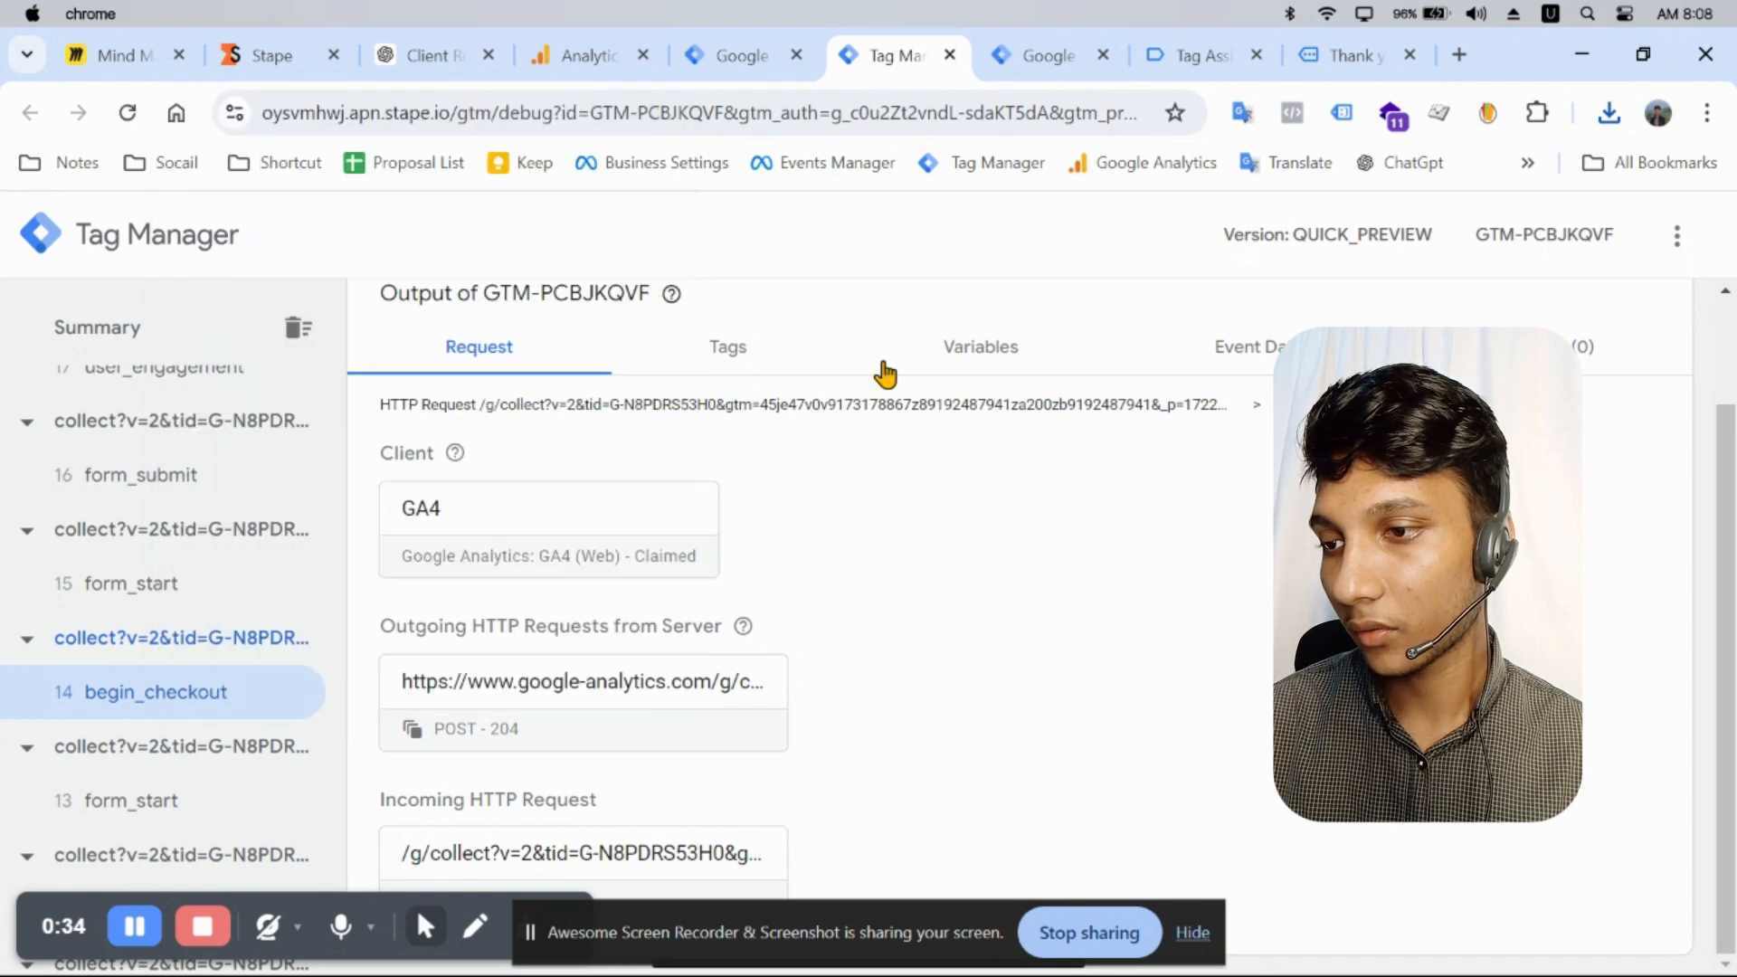
Step: Switch to Google Analytics DebugView and inspect the begin_checkout event's parameters and Brake Pad item details, closing the event details when done
click(583, 56)
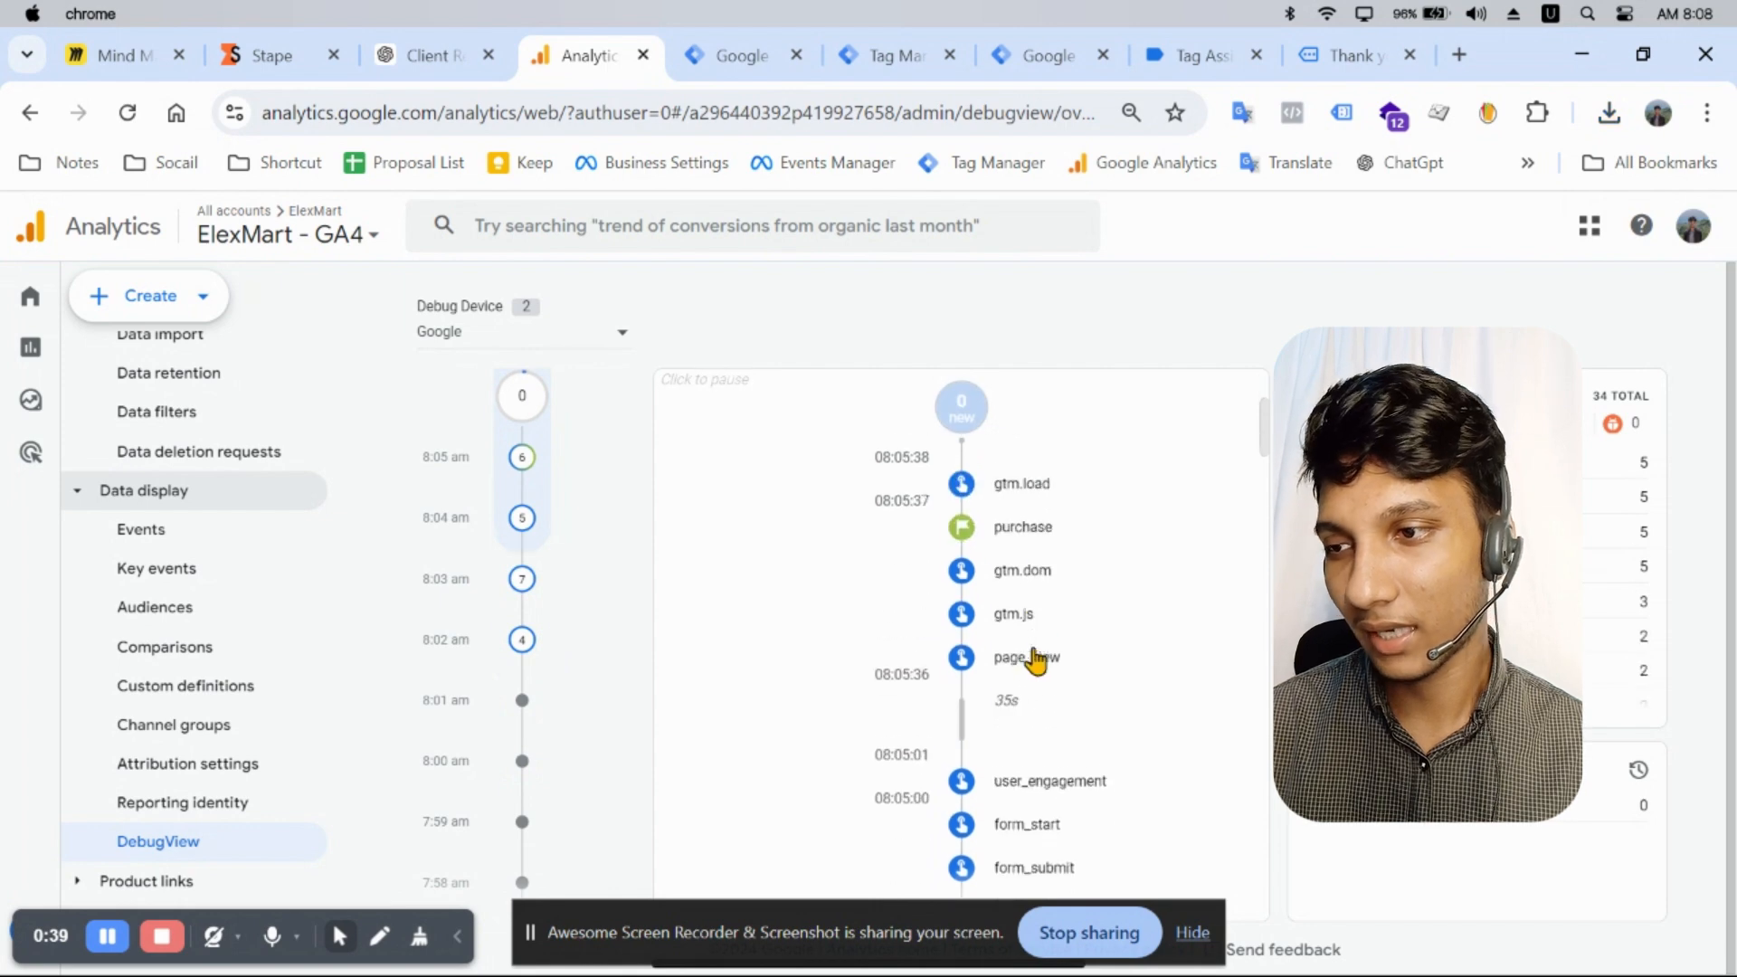
click(1049, 761)
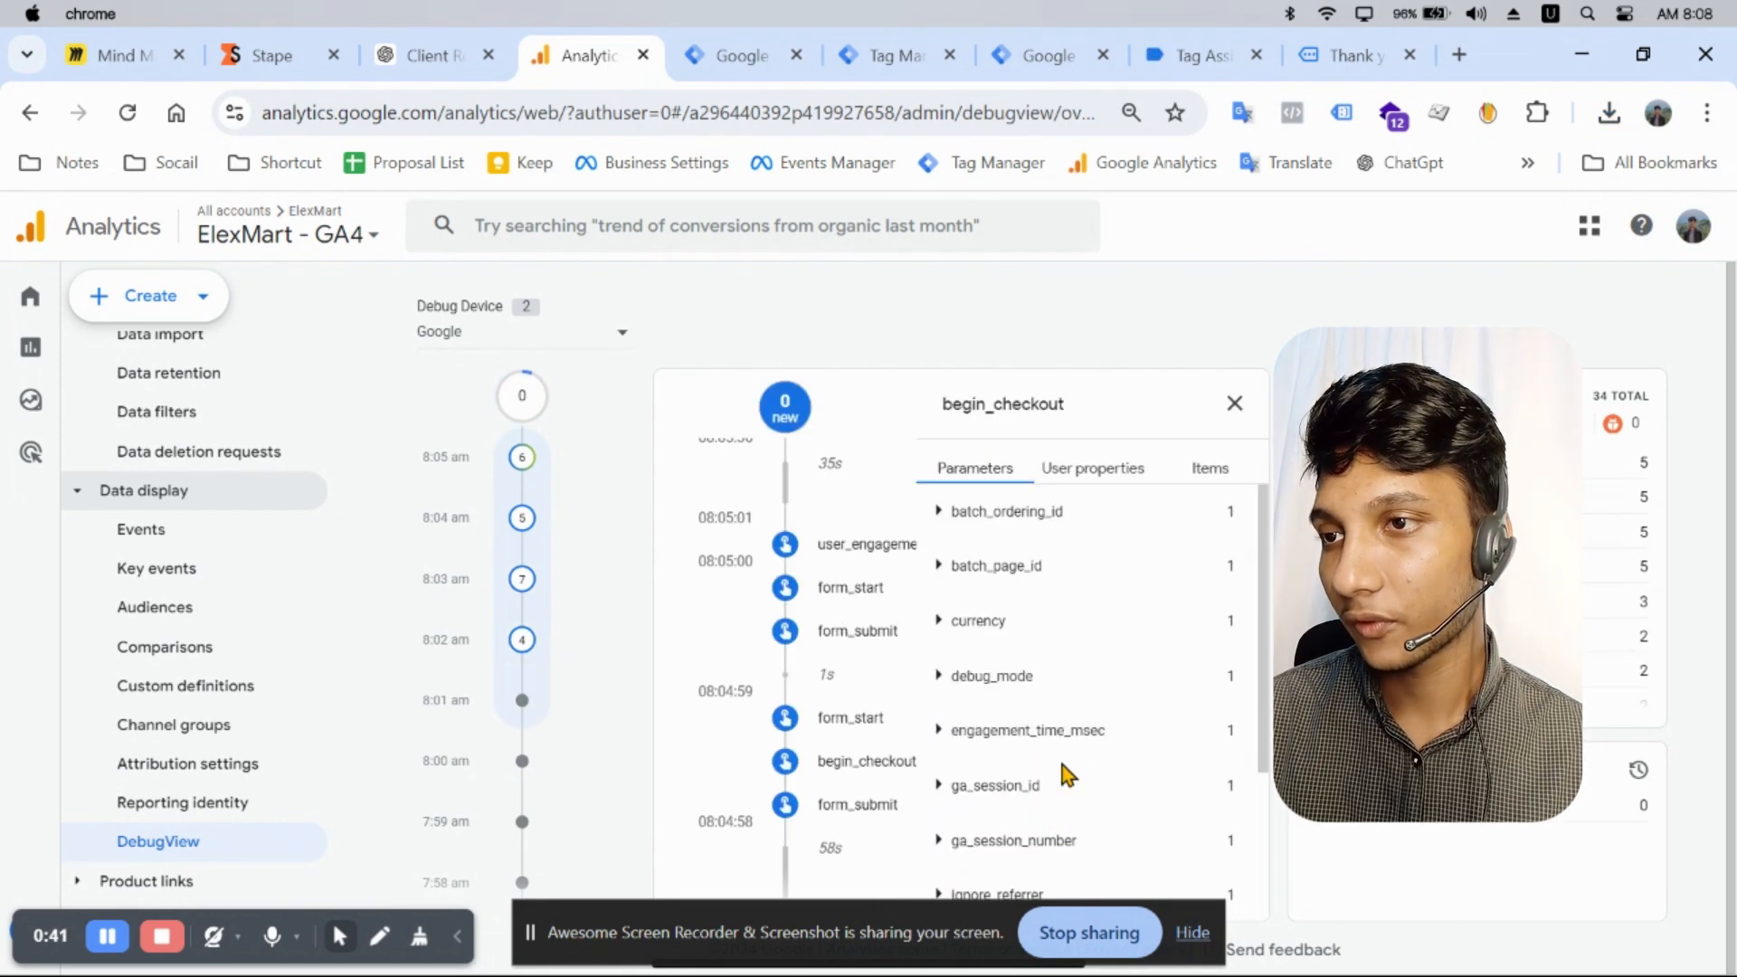
scroll(1099, 726, down, 3)
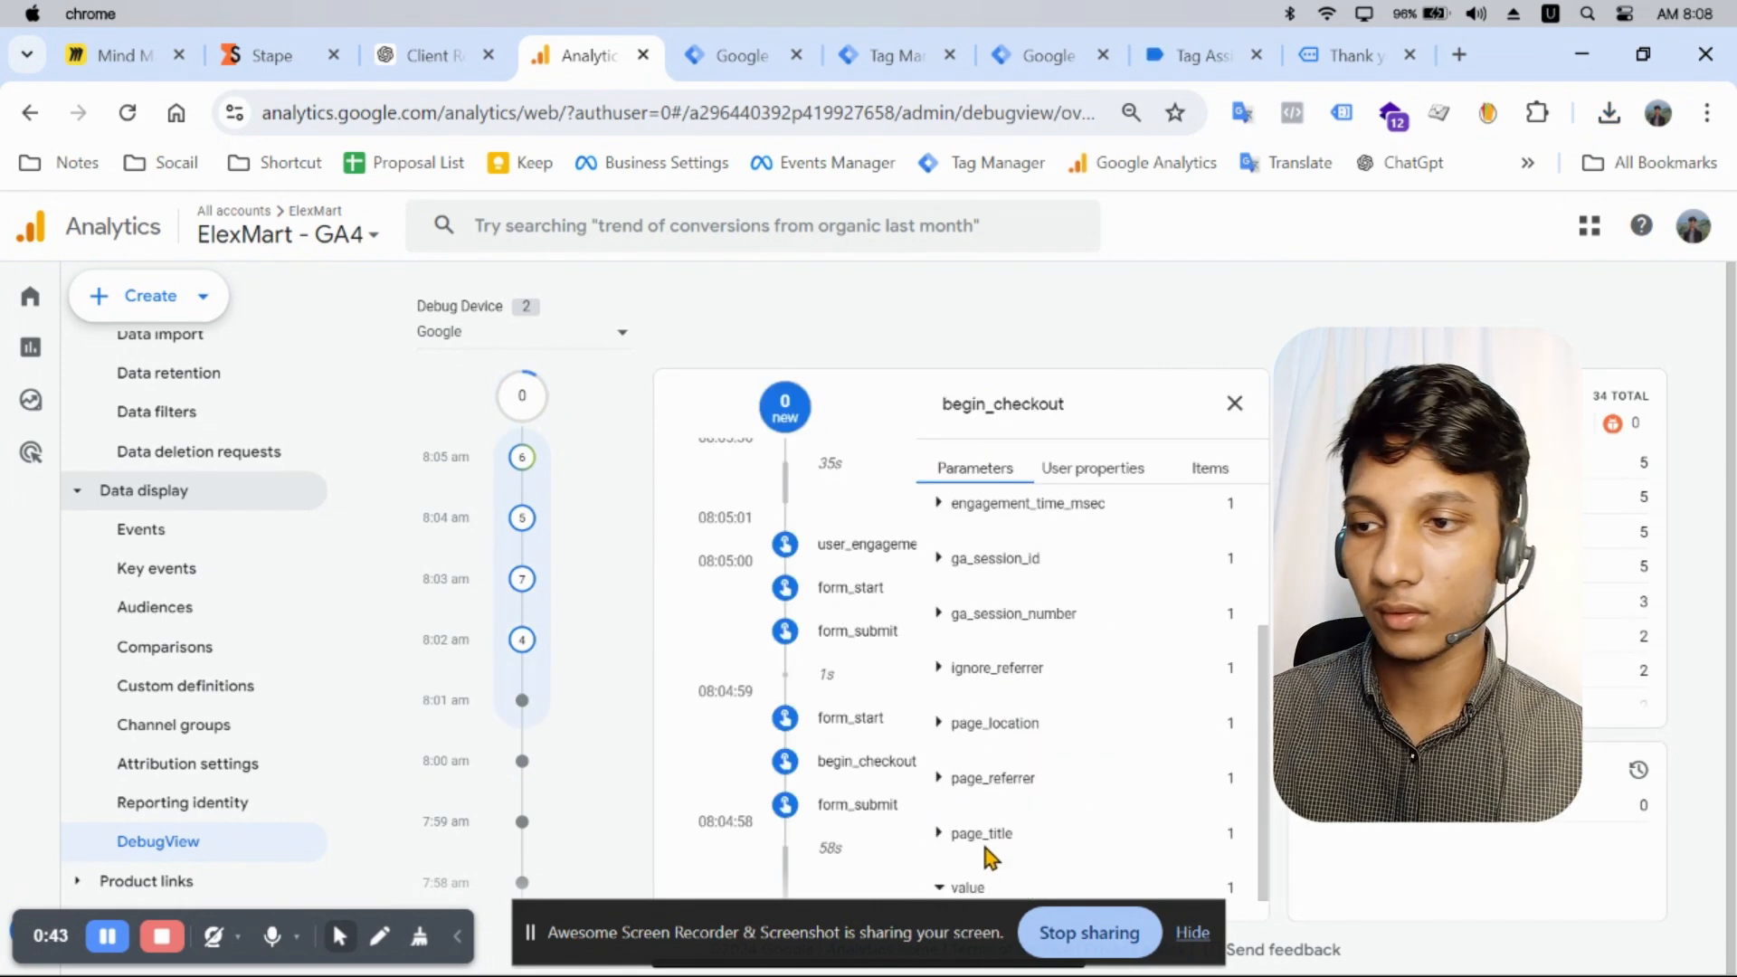
scroll(980, 837, down, 1)
scroll(1013, 646, up, 5)
click(1165, 485)
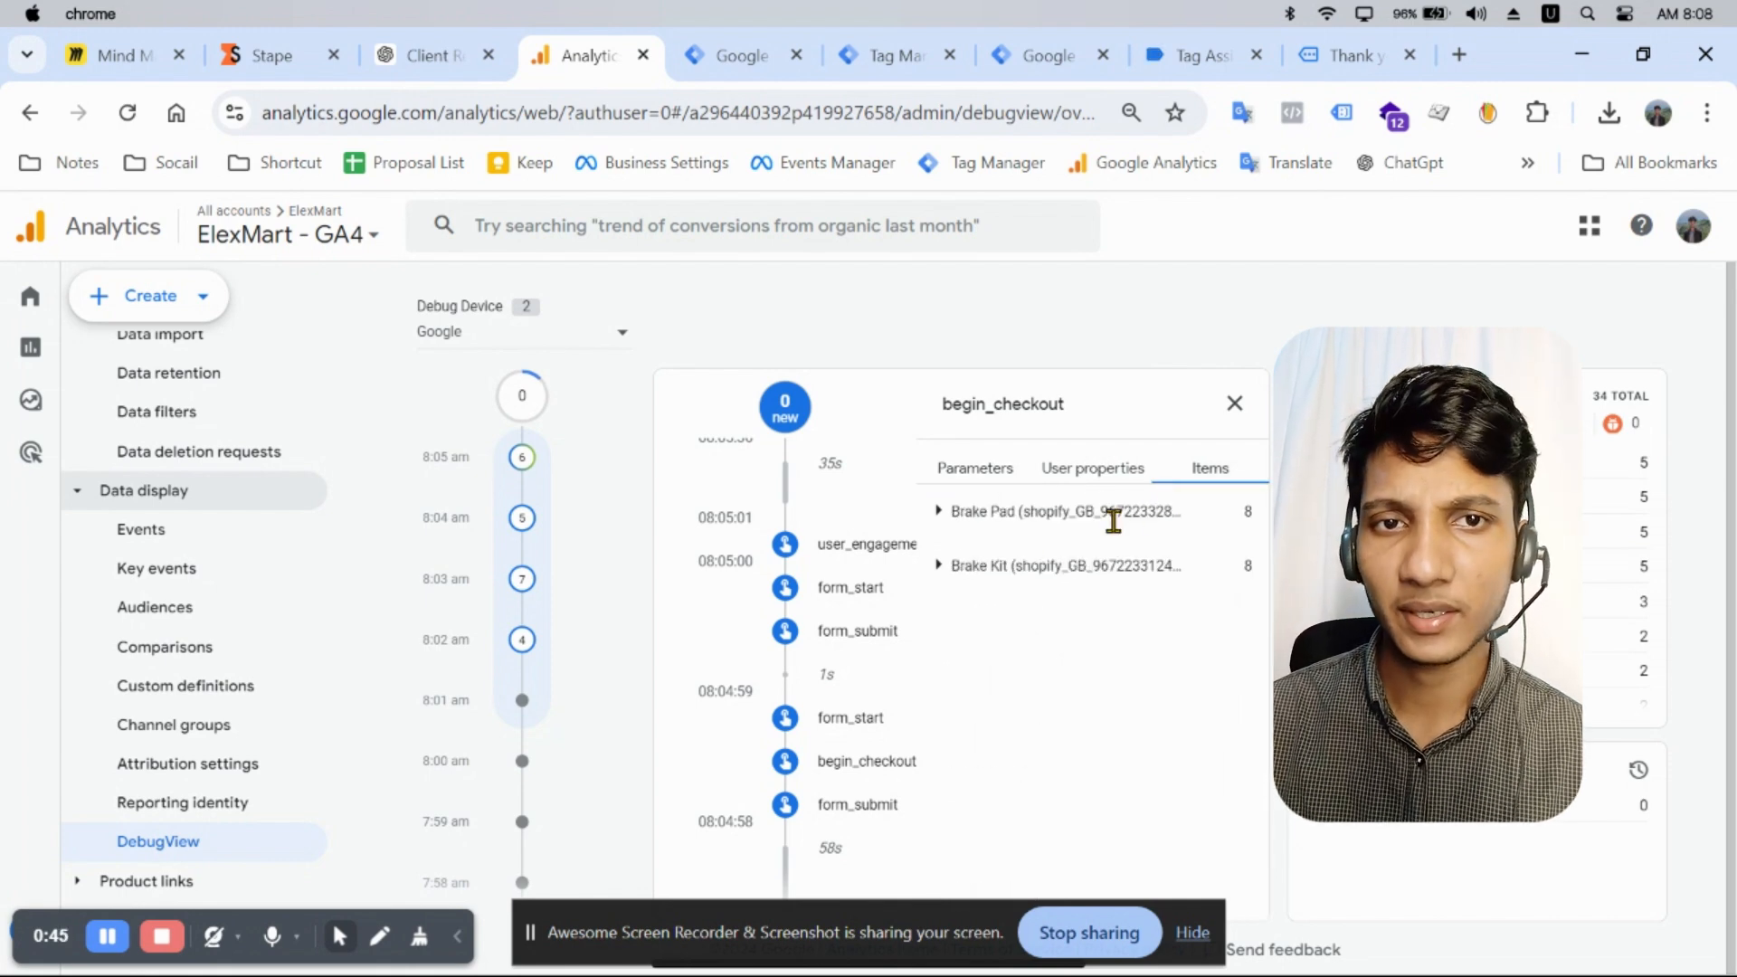
click(1085, 516)
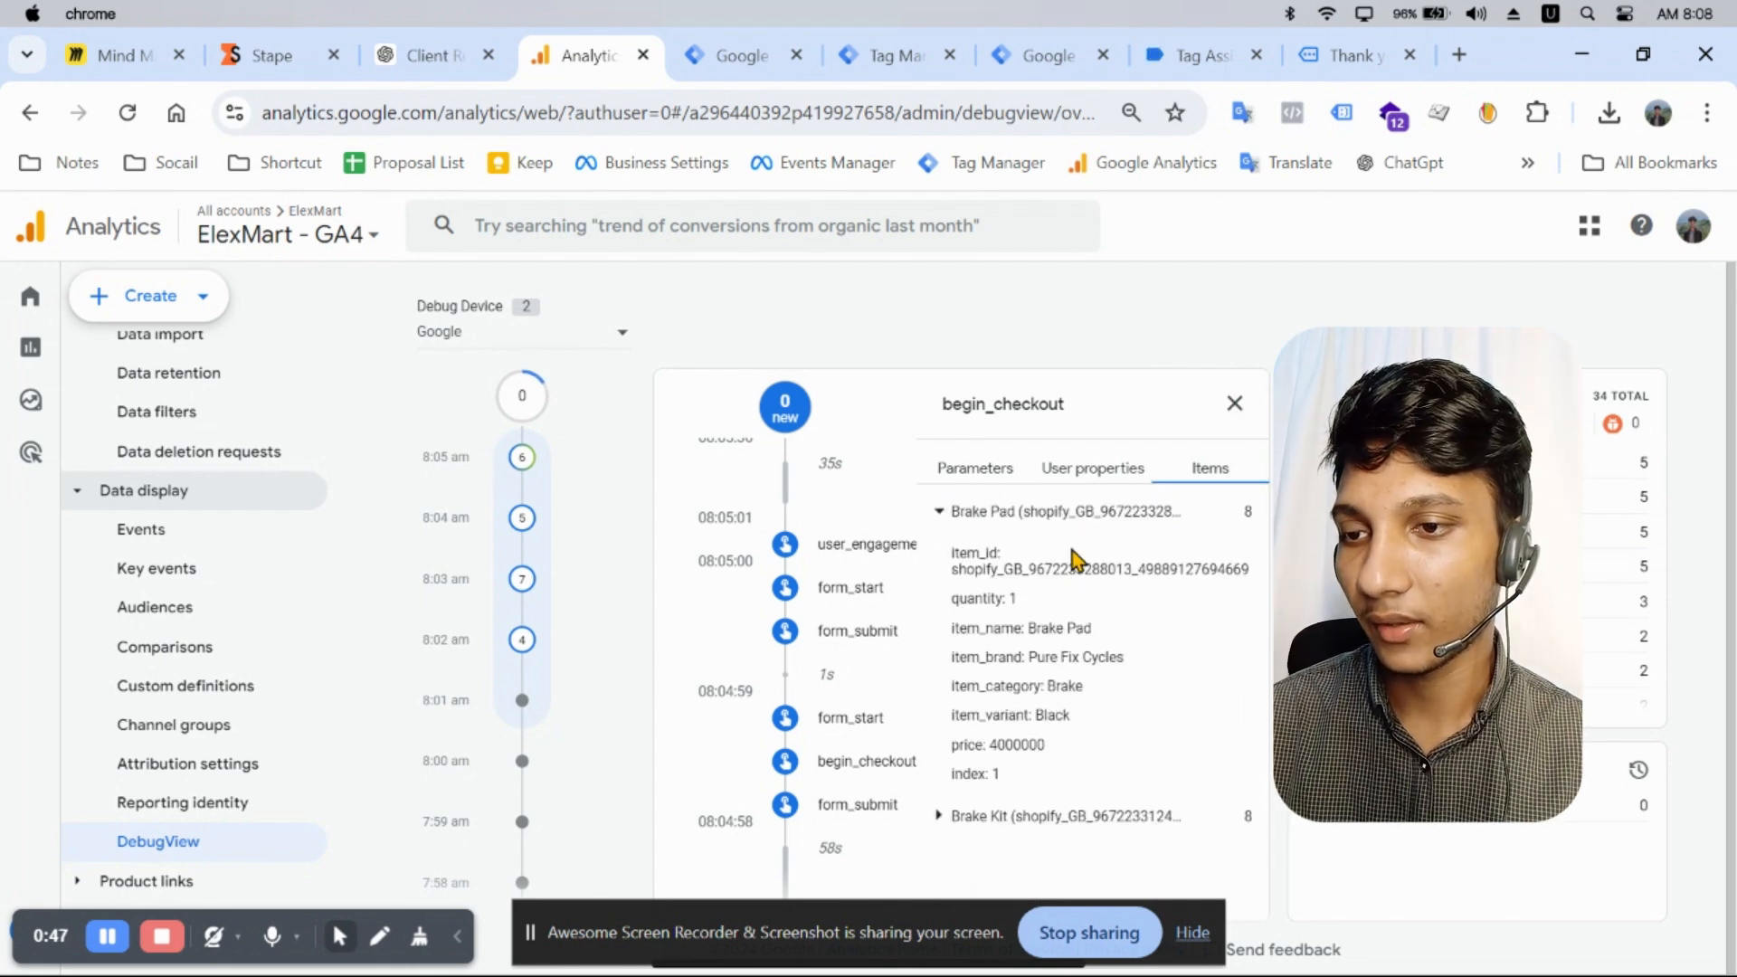
click(970, 468)
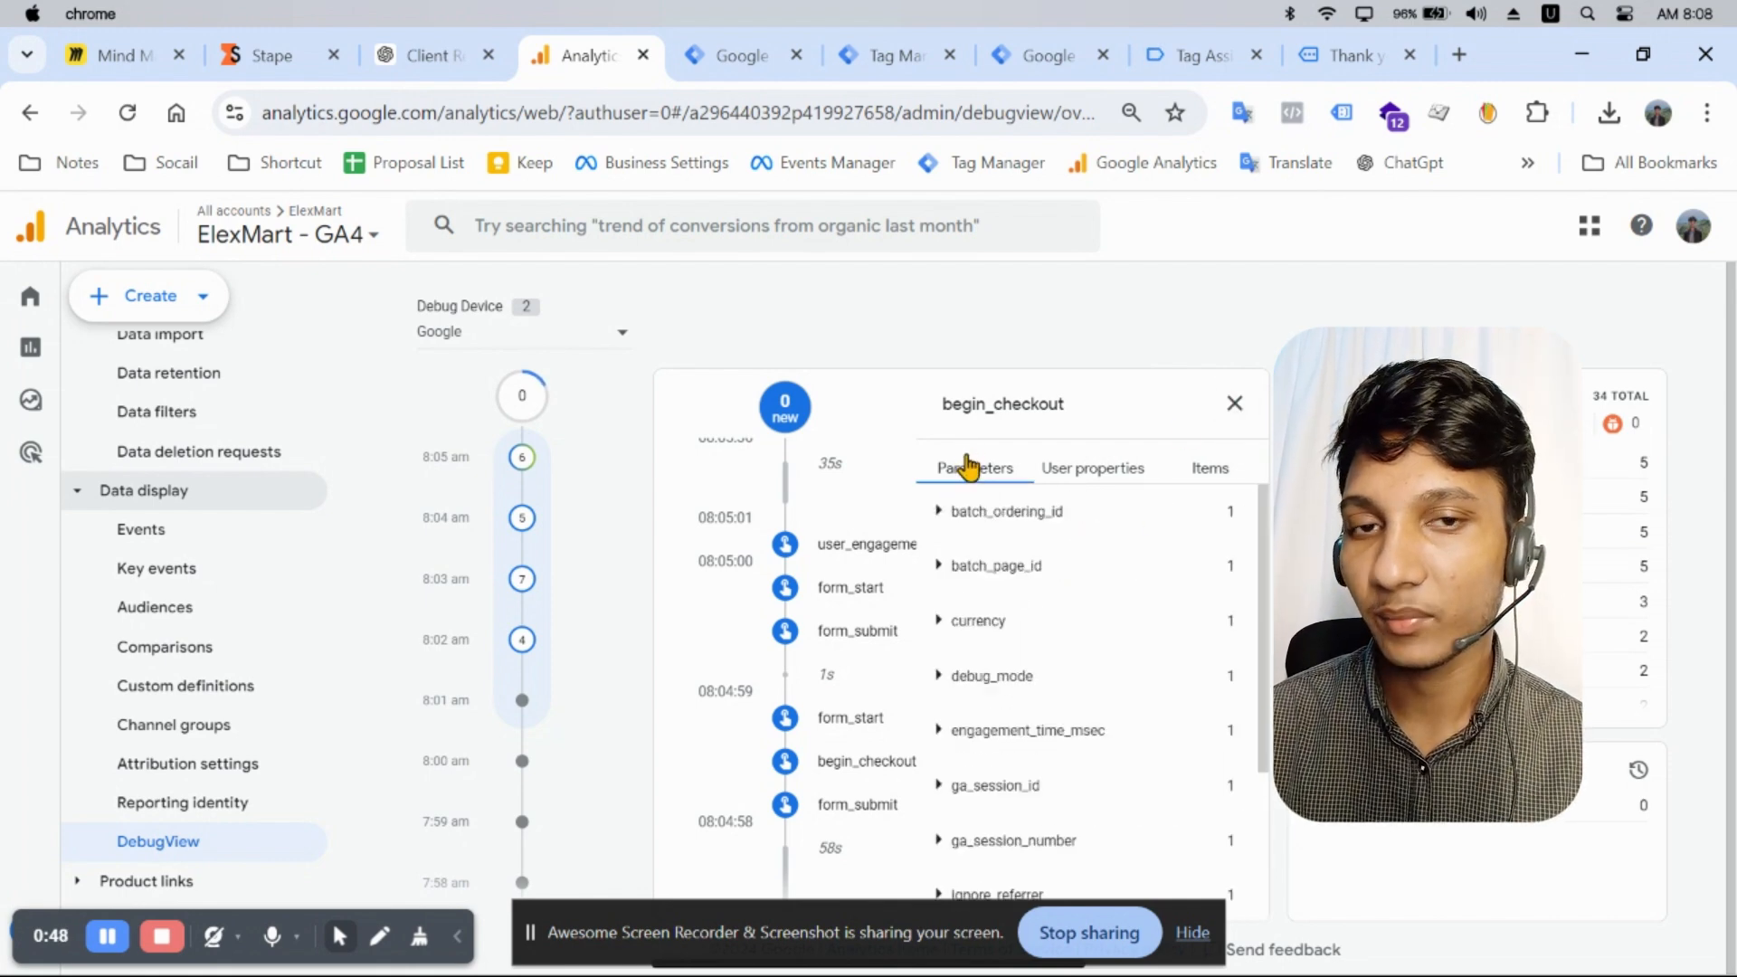
click(1233, 404)
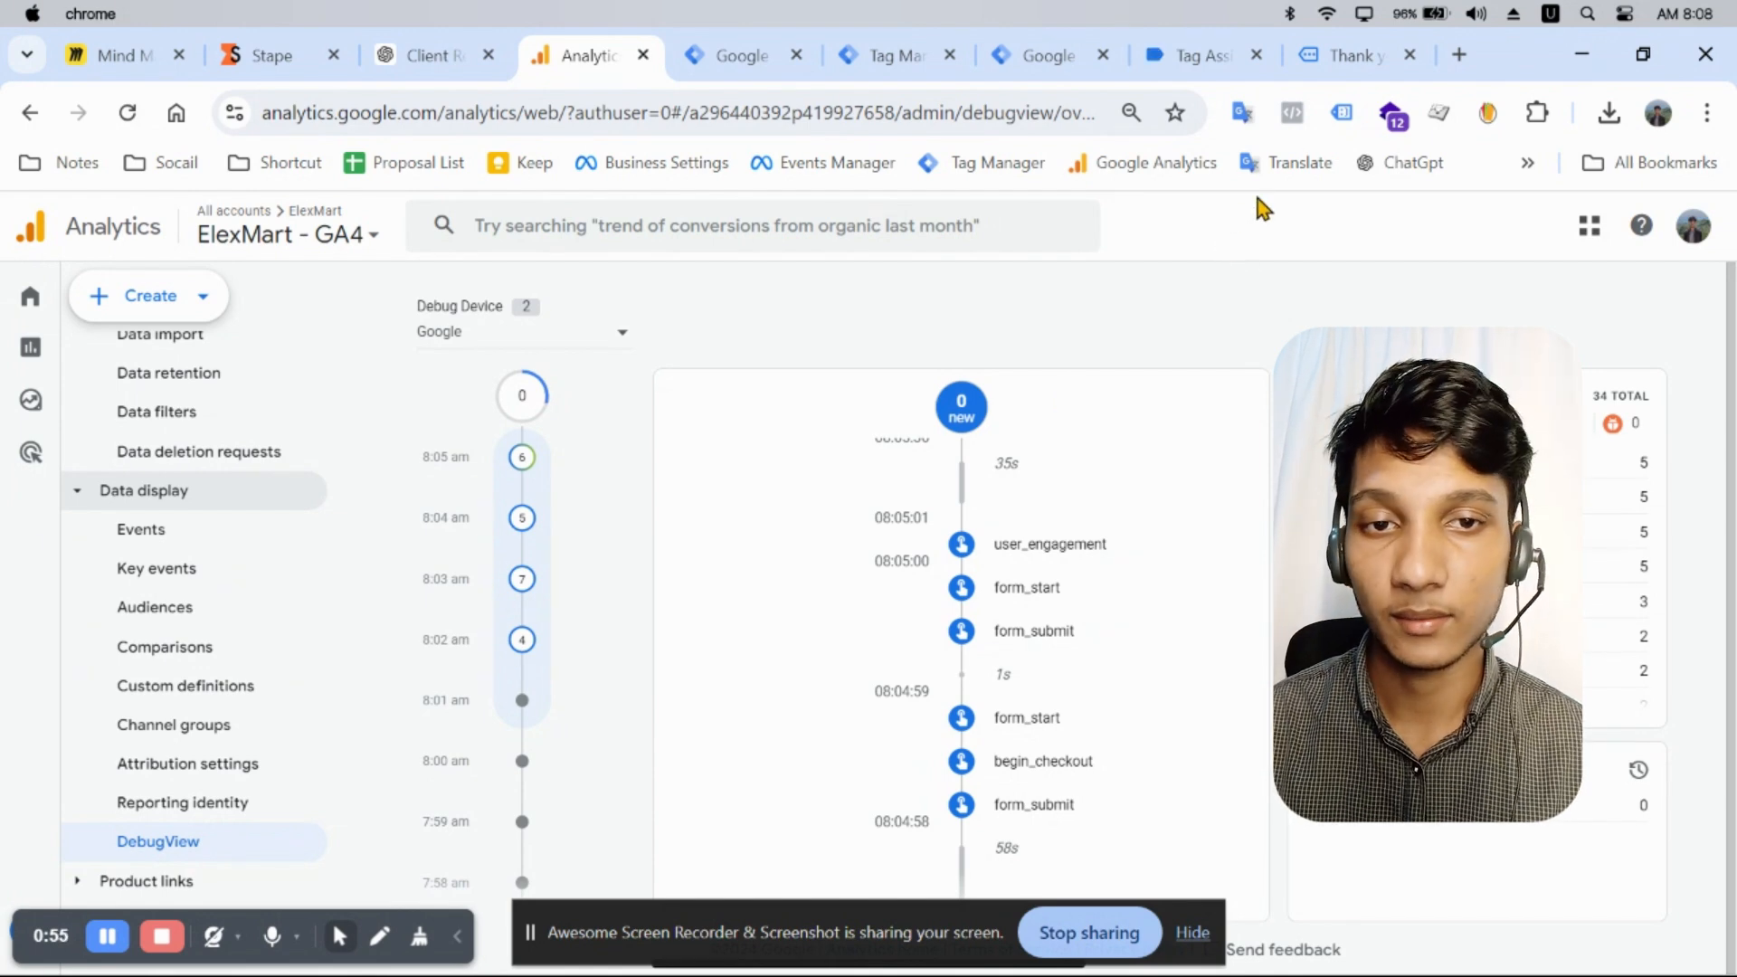
Step: Check the store's order confirmation page, and open the purchase event in Tag Assistant
click(1324, 68)
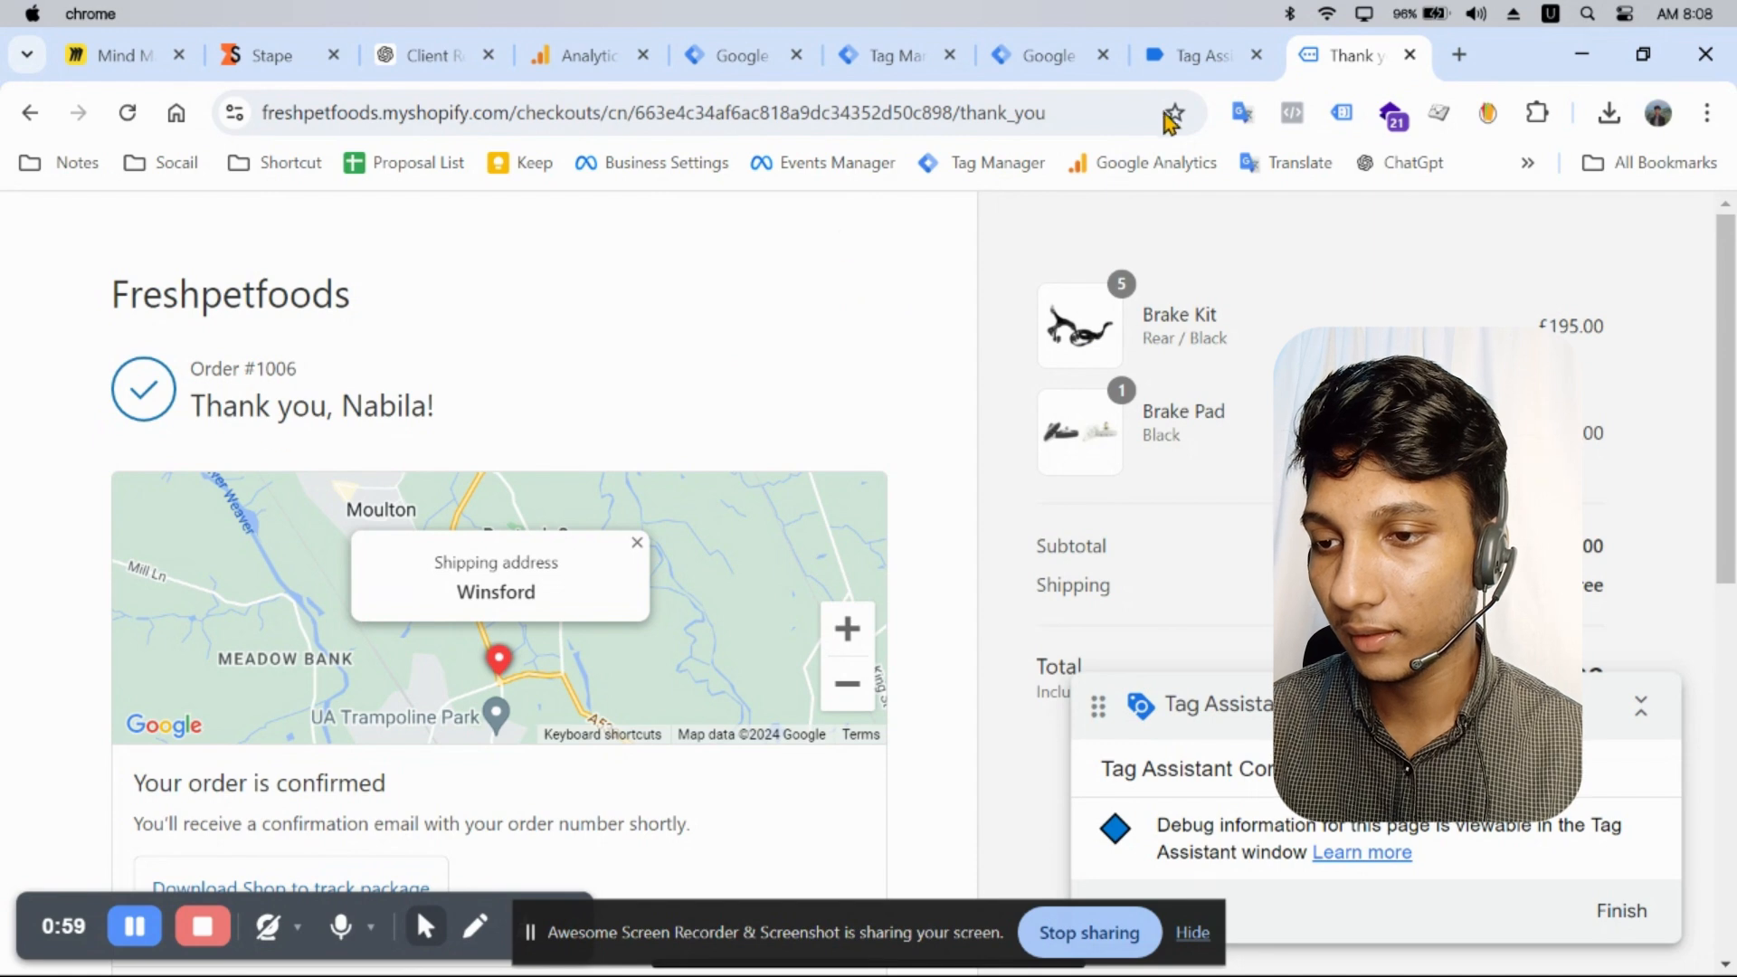
click(1232, 71)
scroll(194, 507, up, 5)
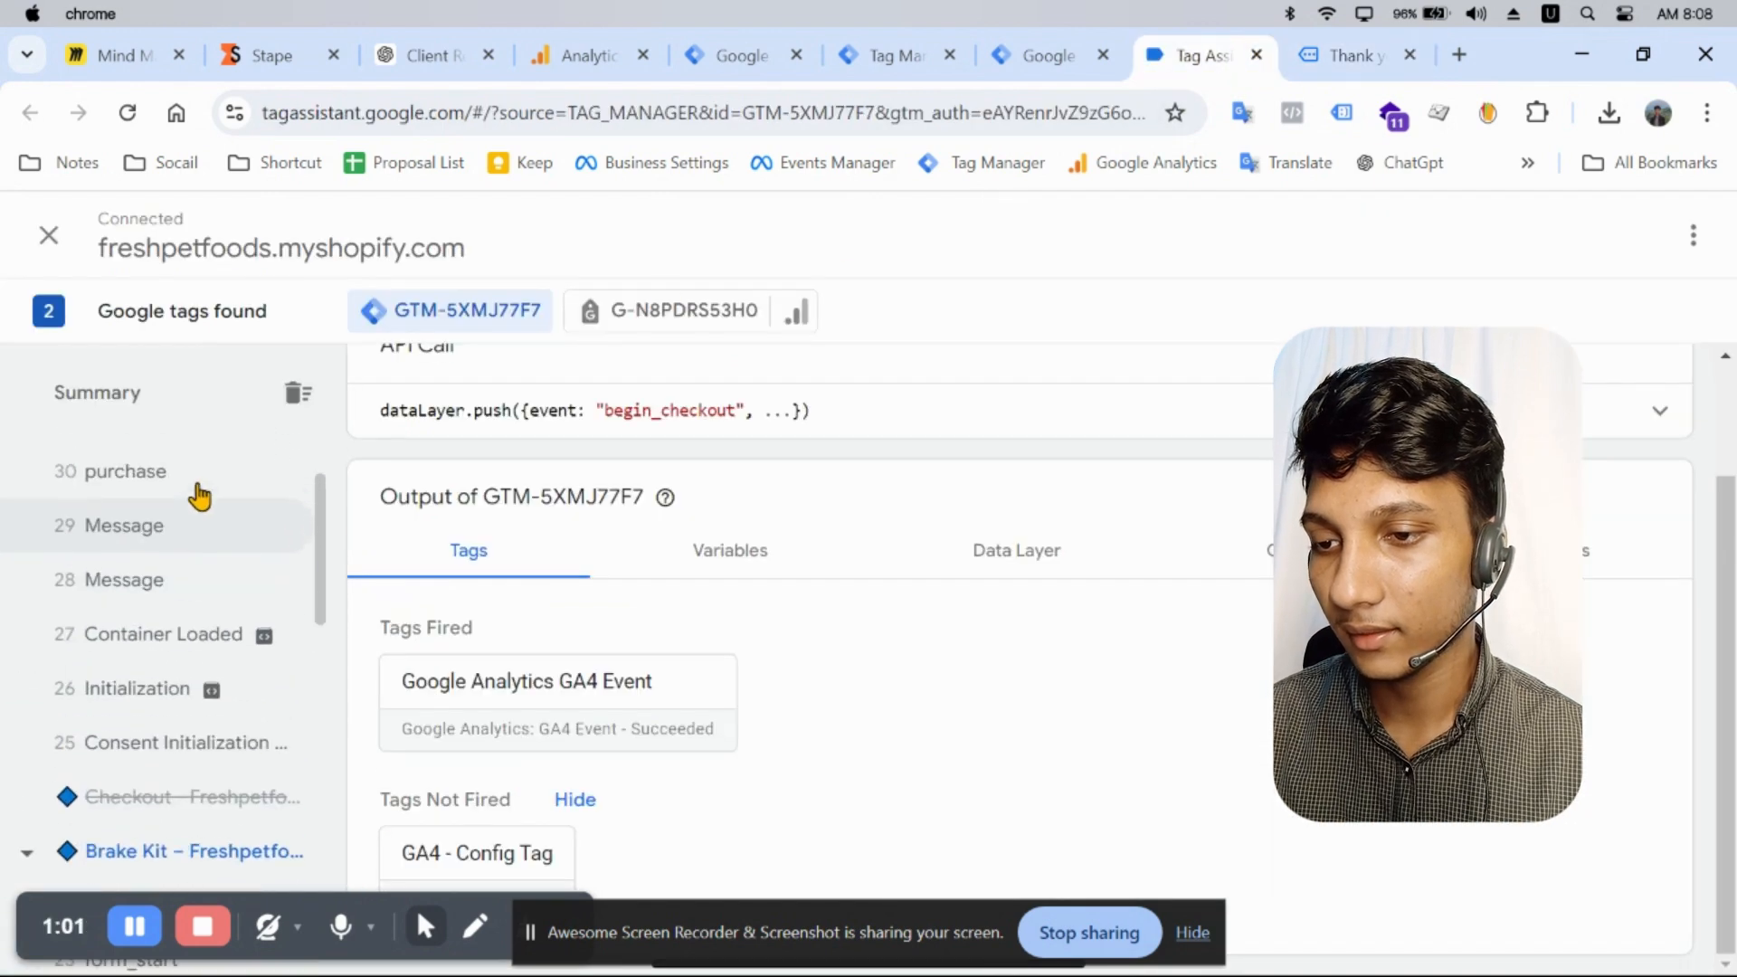
scroll(184, 535, up, 1)
click(184, 614)
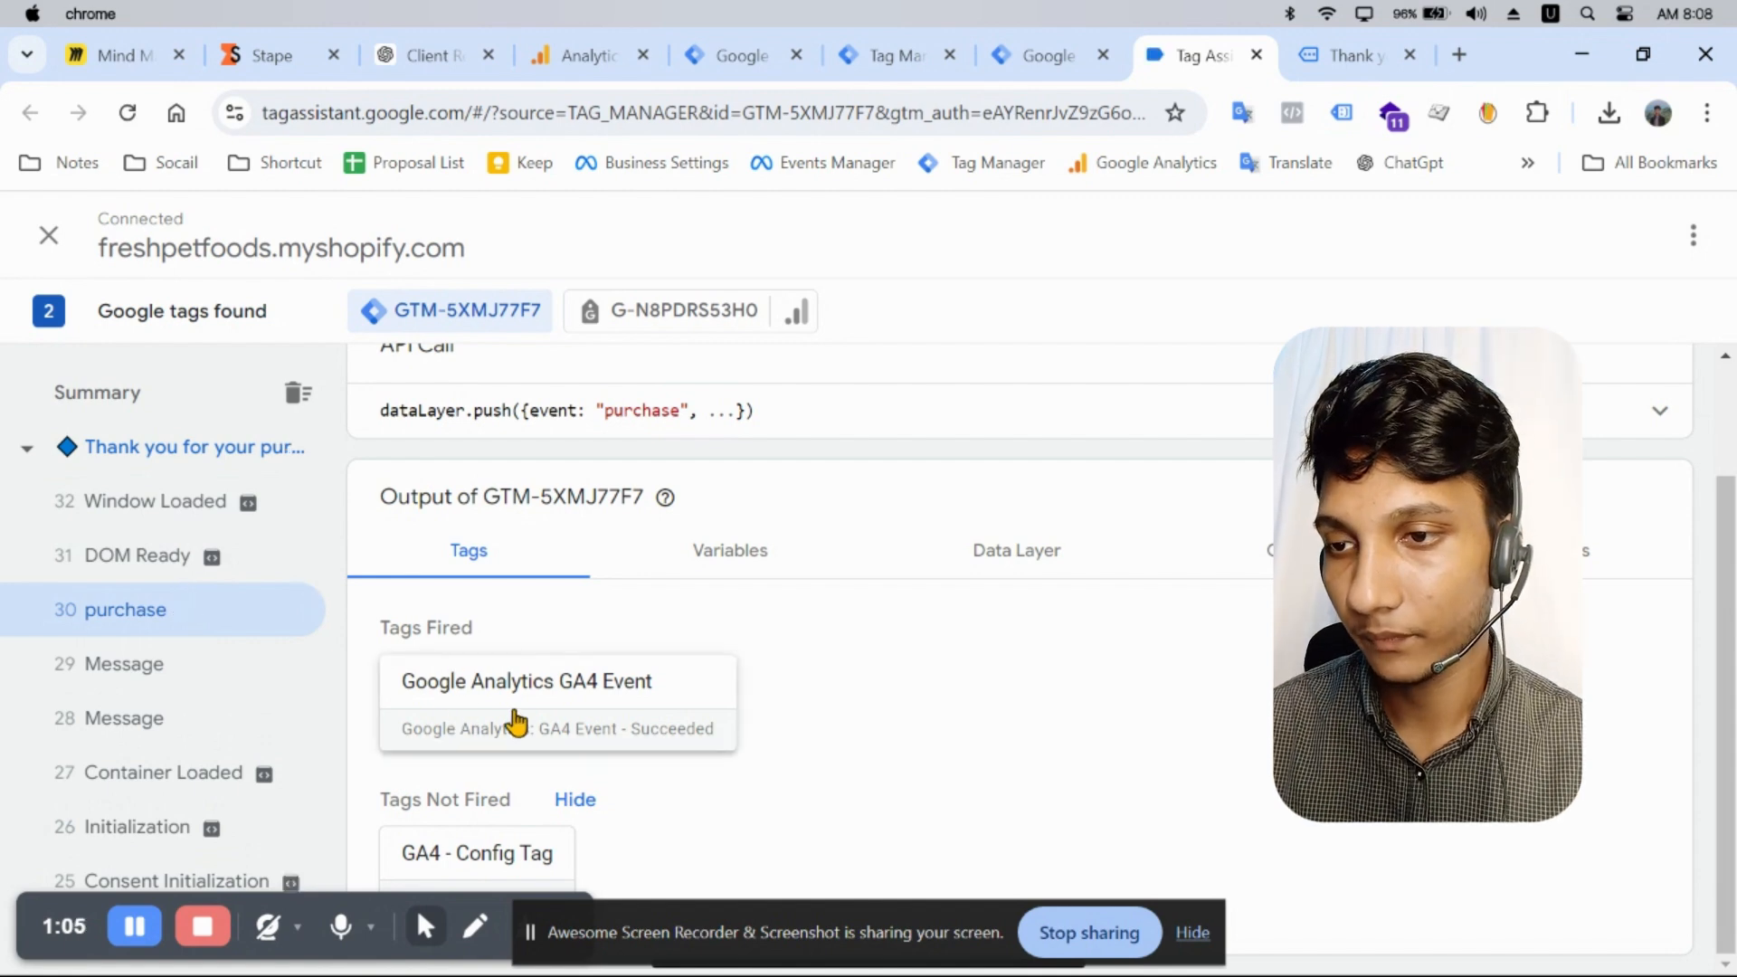
Step: Examine the purchase event's data layer, including customer and item values, and review its fired tags
click(1017, 552)
scroll(589, 588, down, 10)
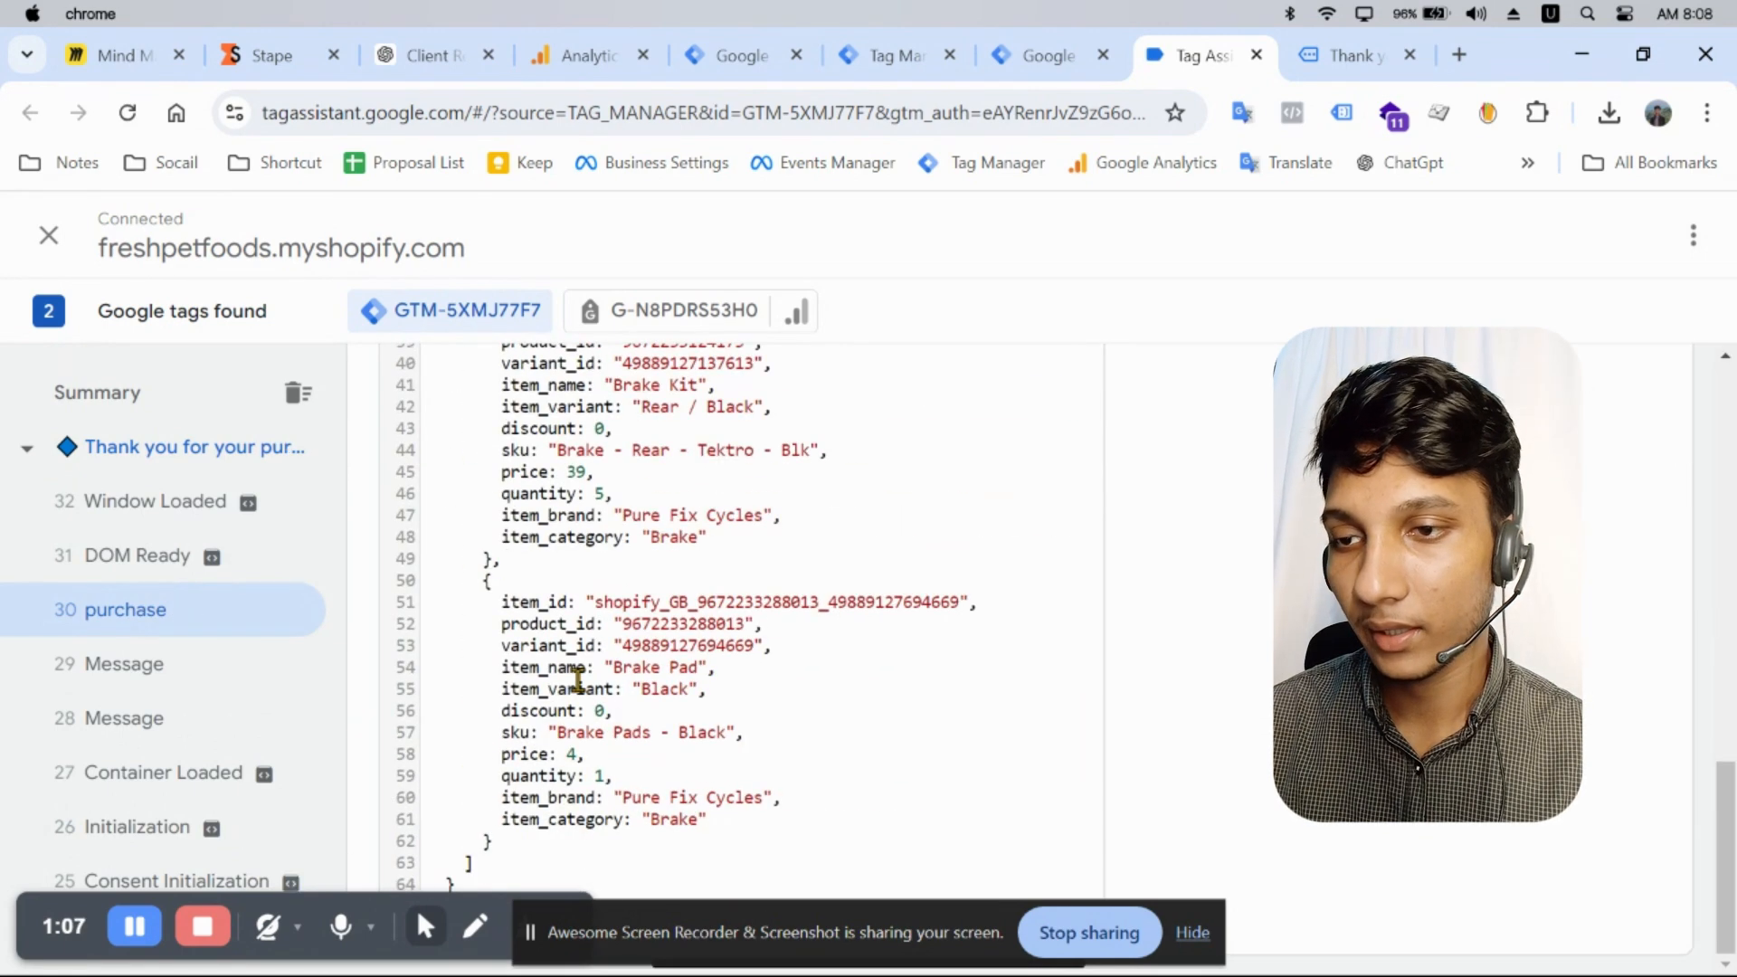
scroll(561, 735, up, 10)
scroll(557, 734, down, 5)
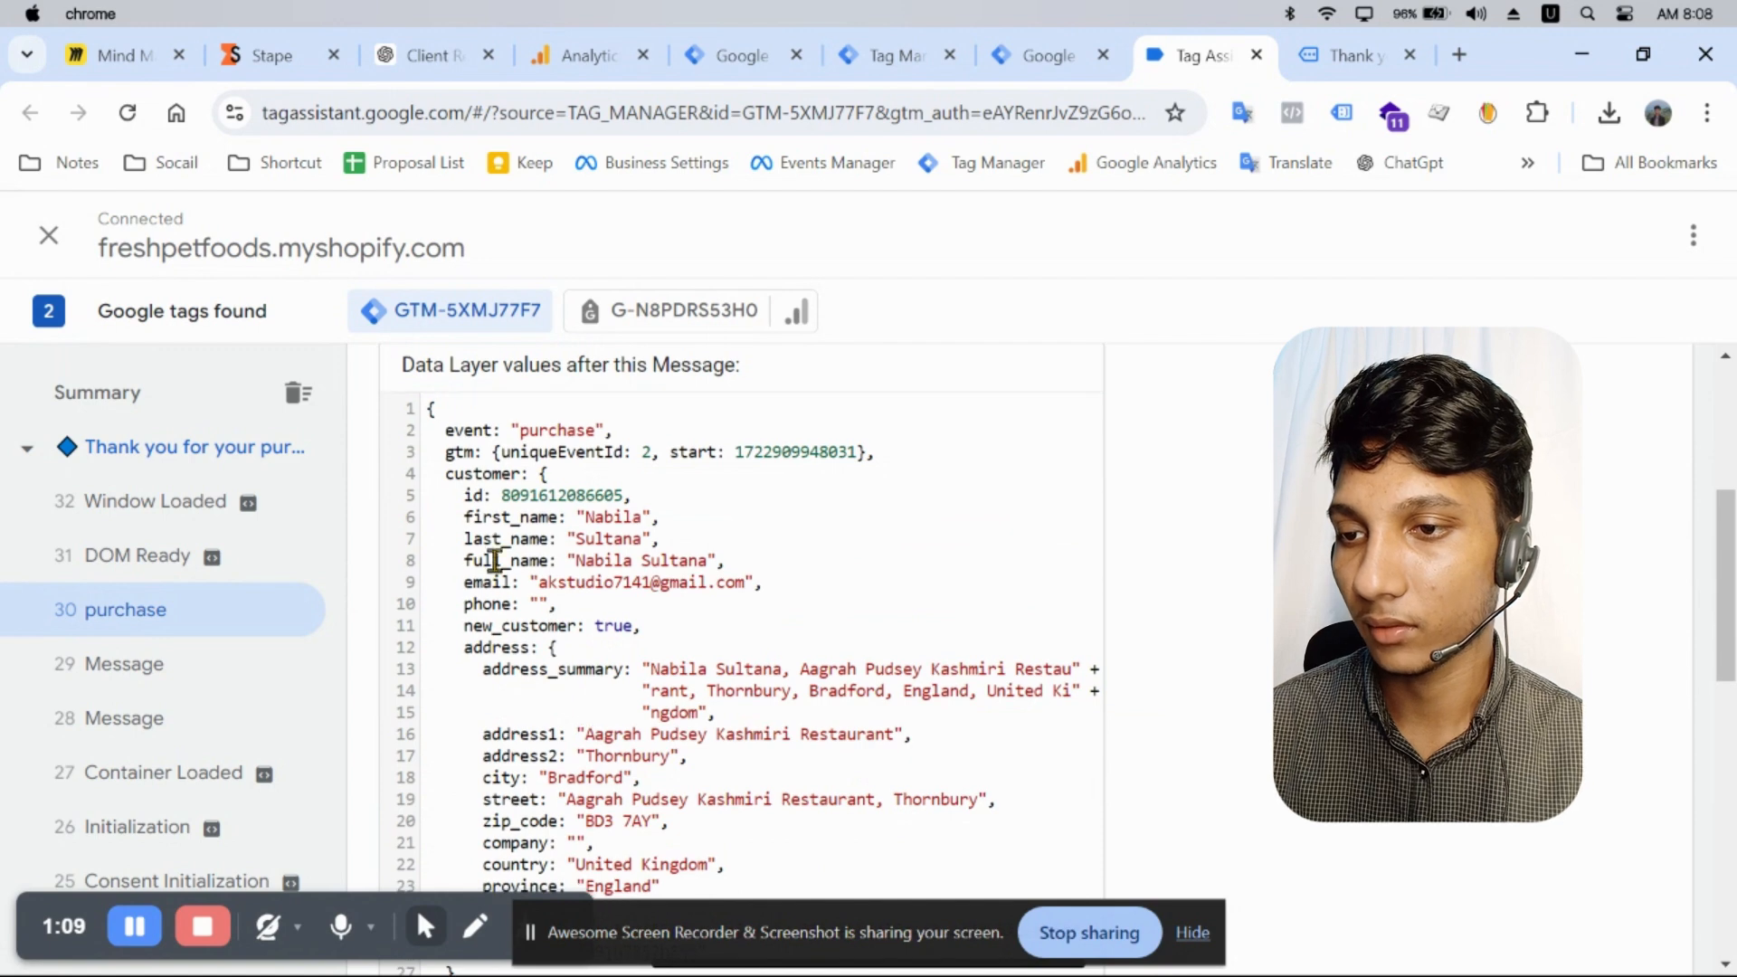
scroll(1000, 554, up, 5)
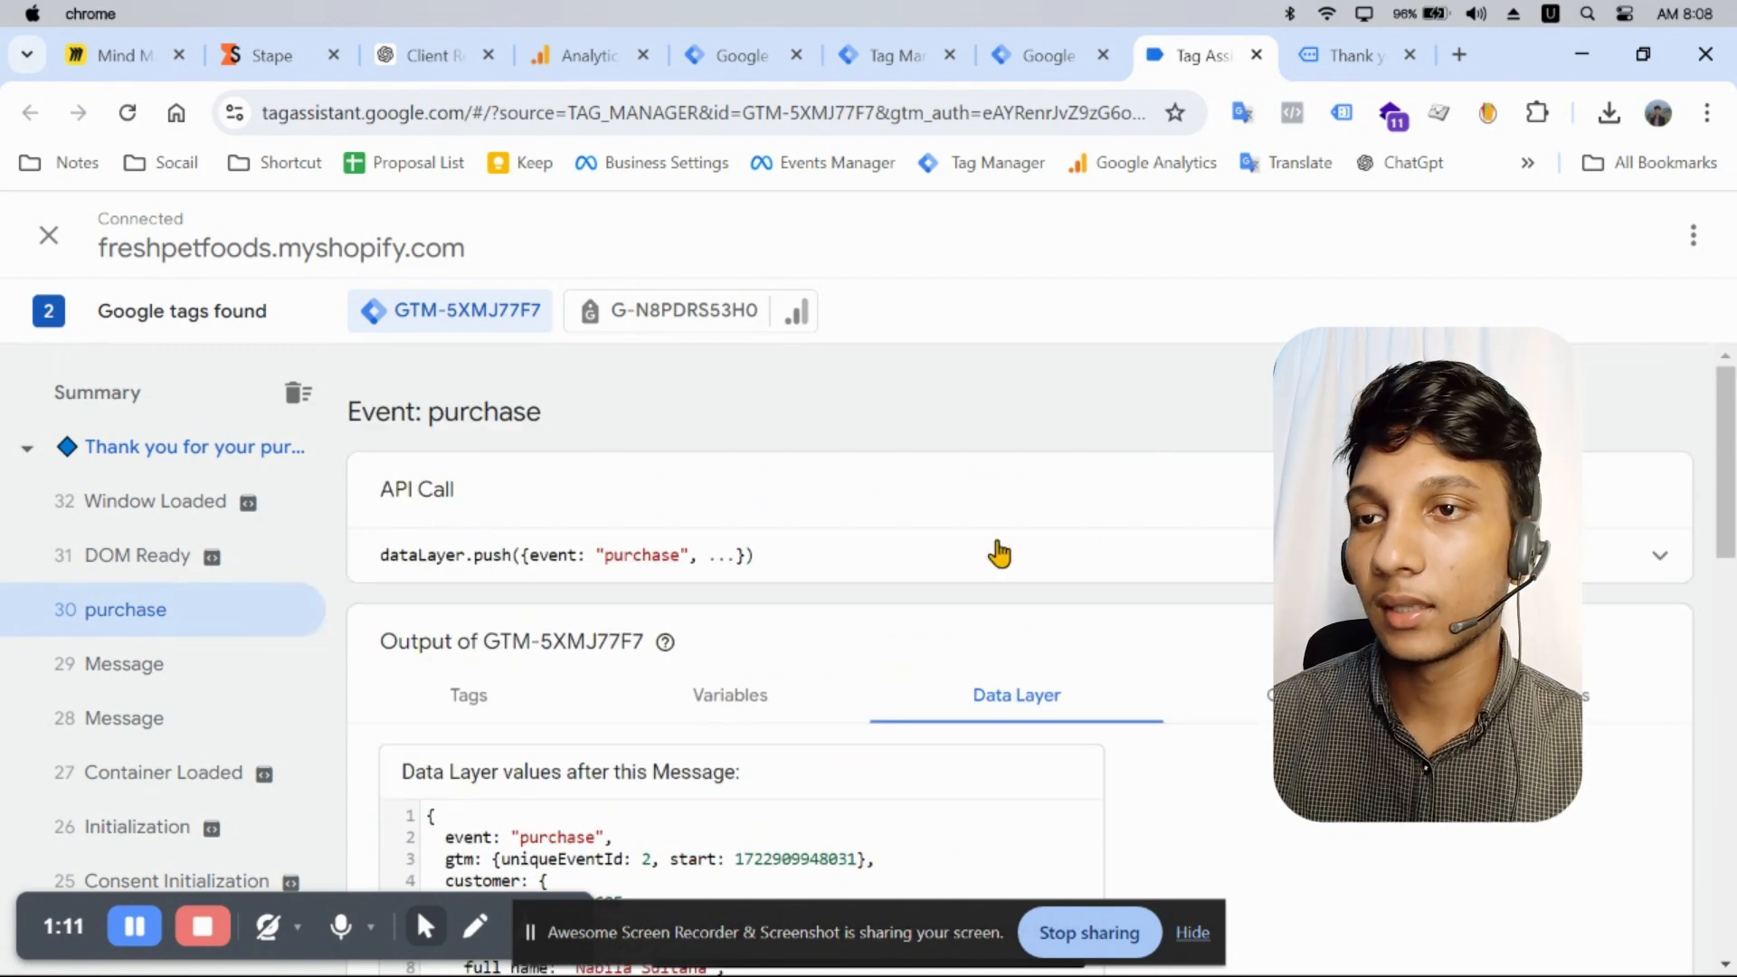
click(493, 698)
scroll(558, 692, down, 2)
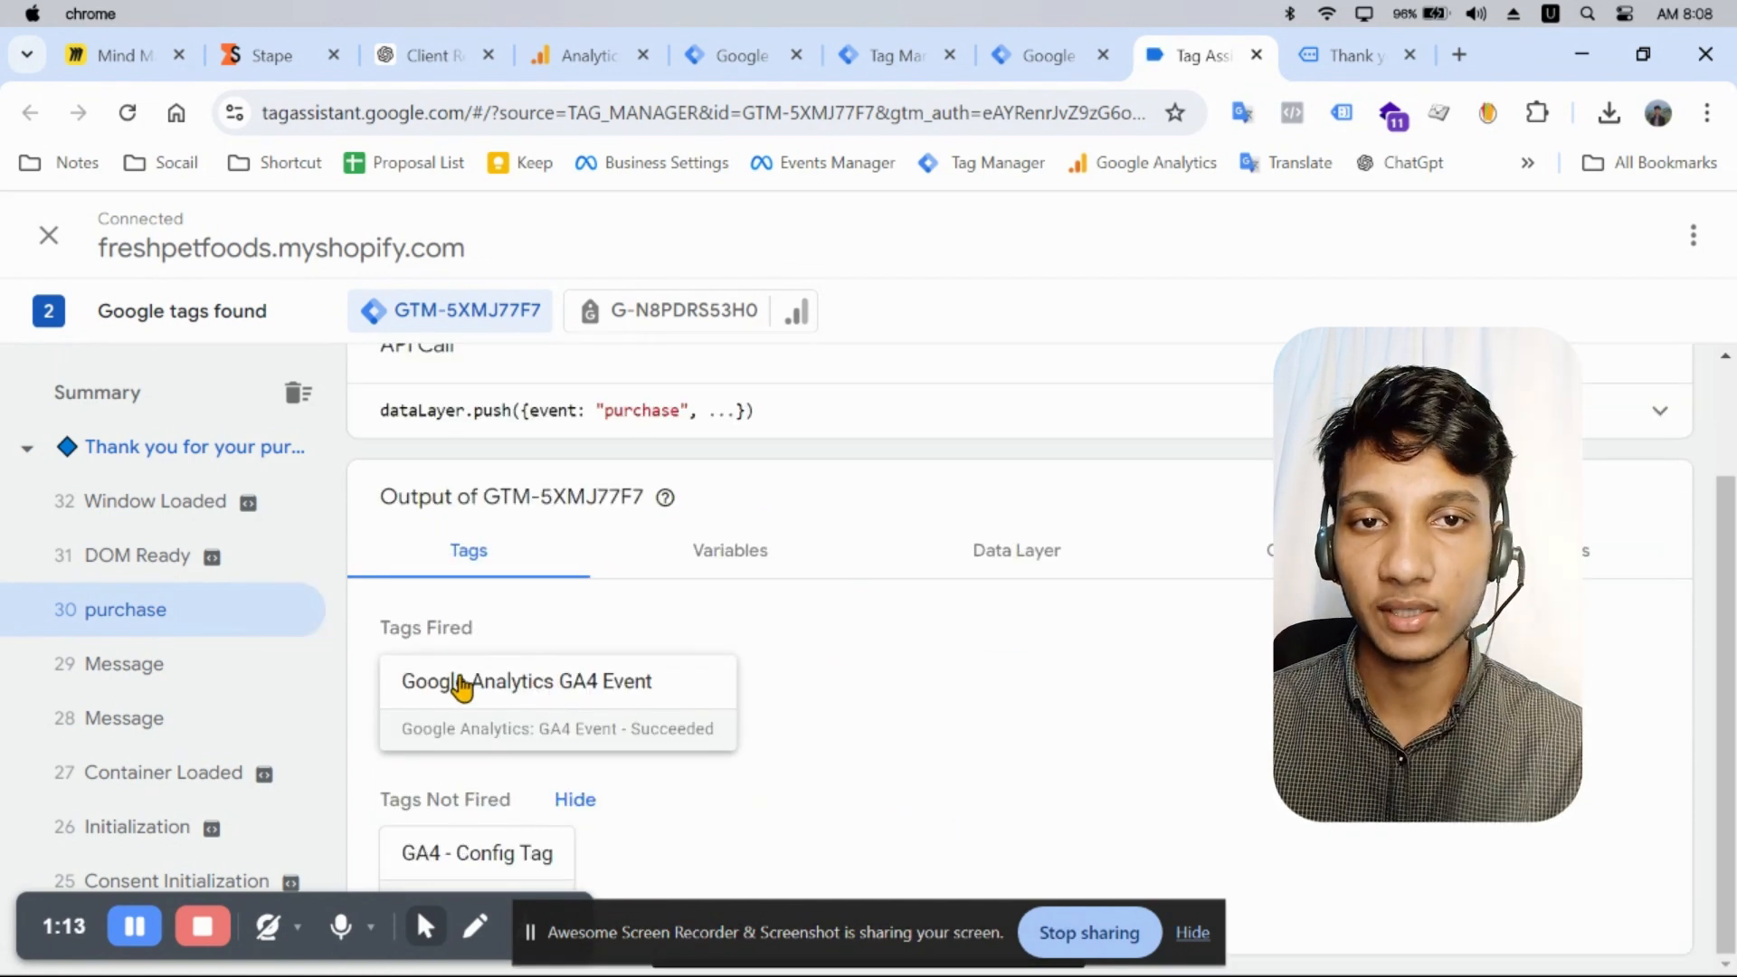
Step: Switch to the server container preview and inspect the purchase event's GA4 client details and outgoing HTTP request
click(919, 55)
scroll(217, 479, down, 5)
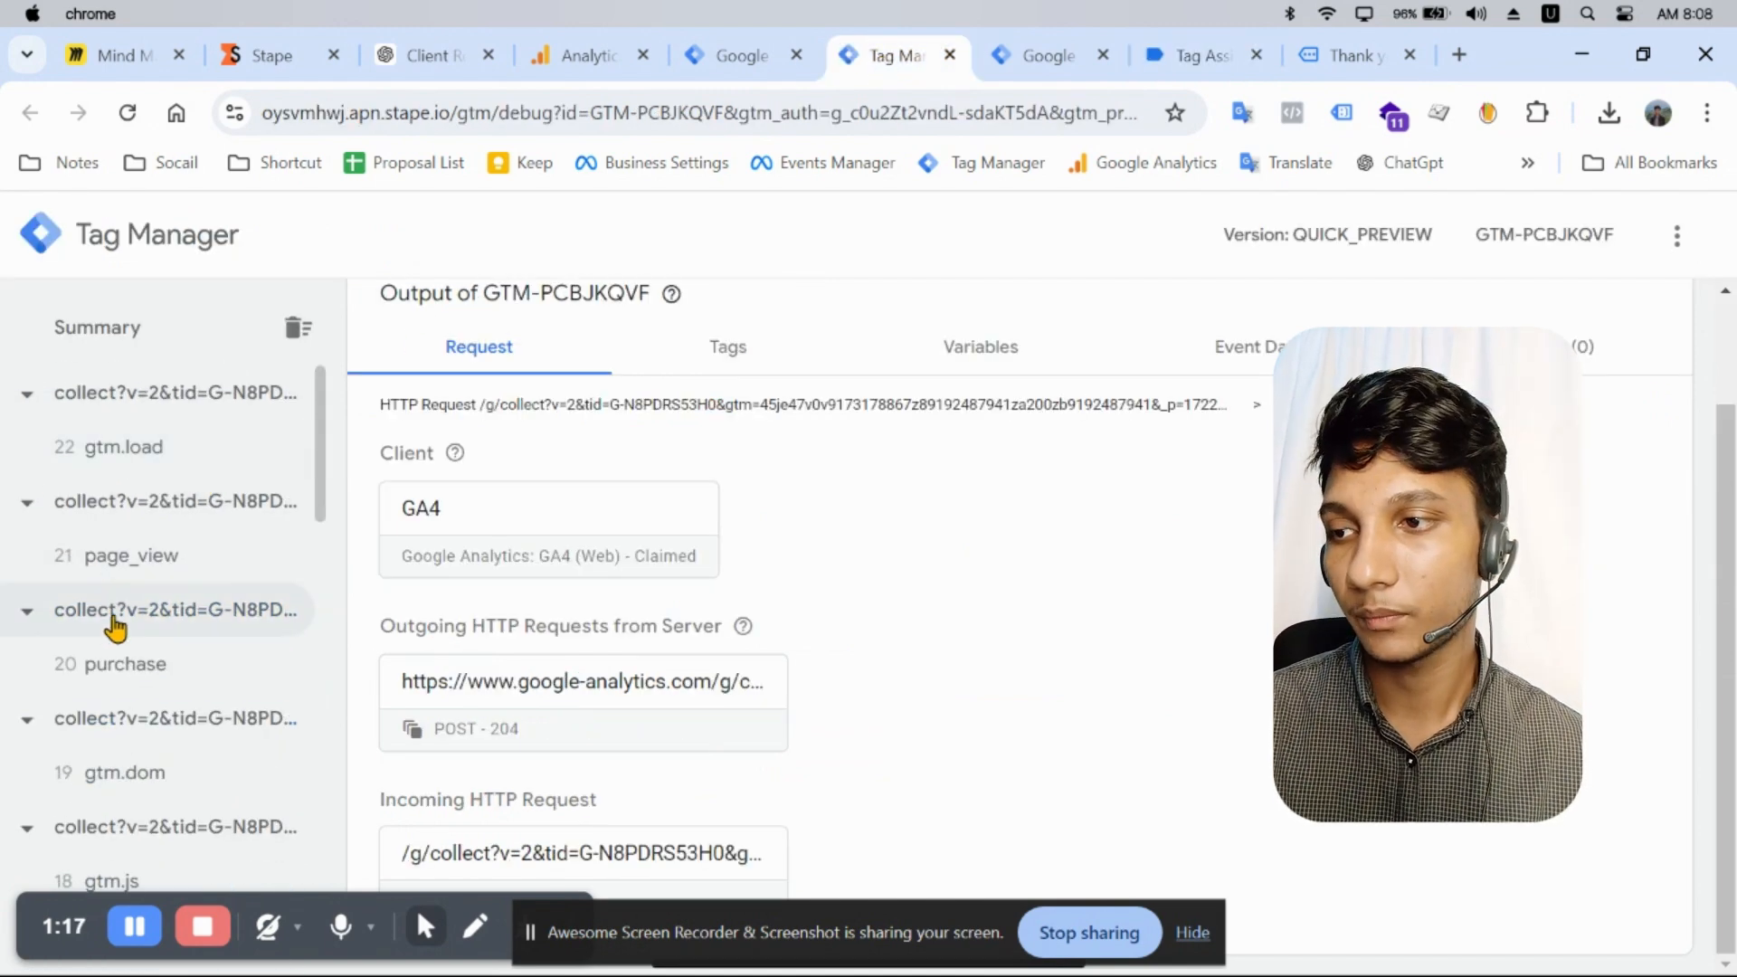
click(118, 670)
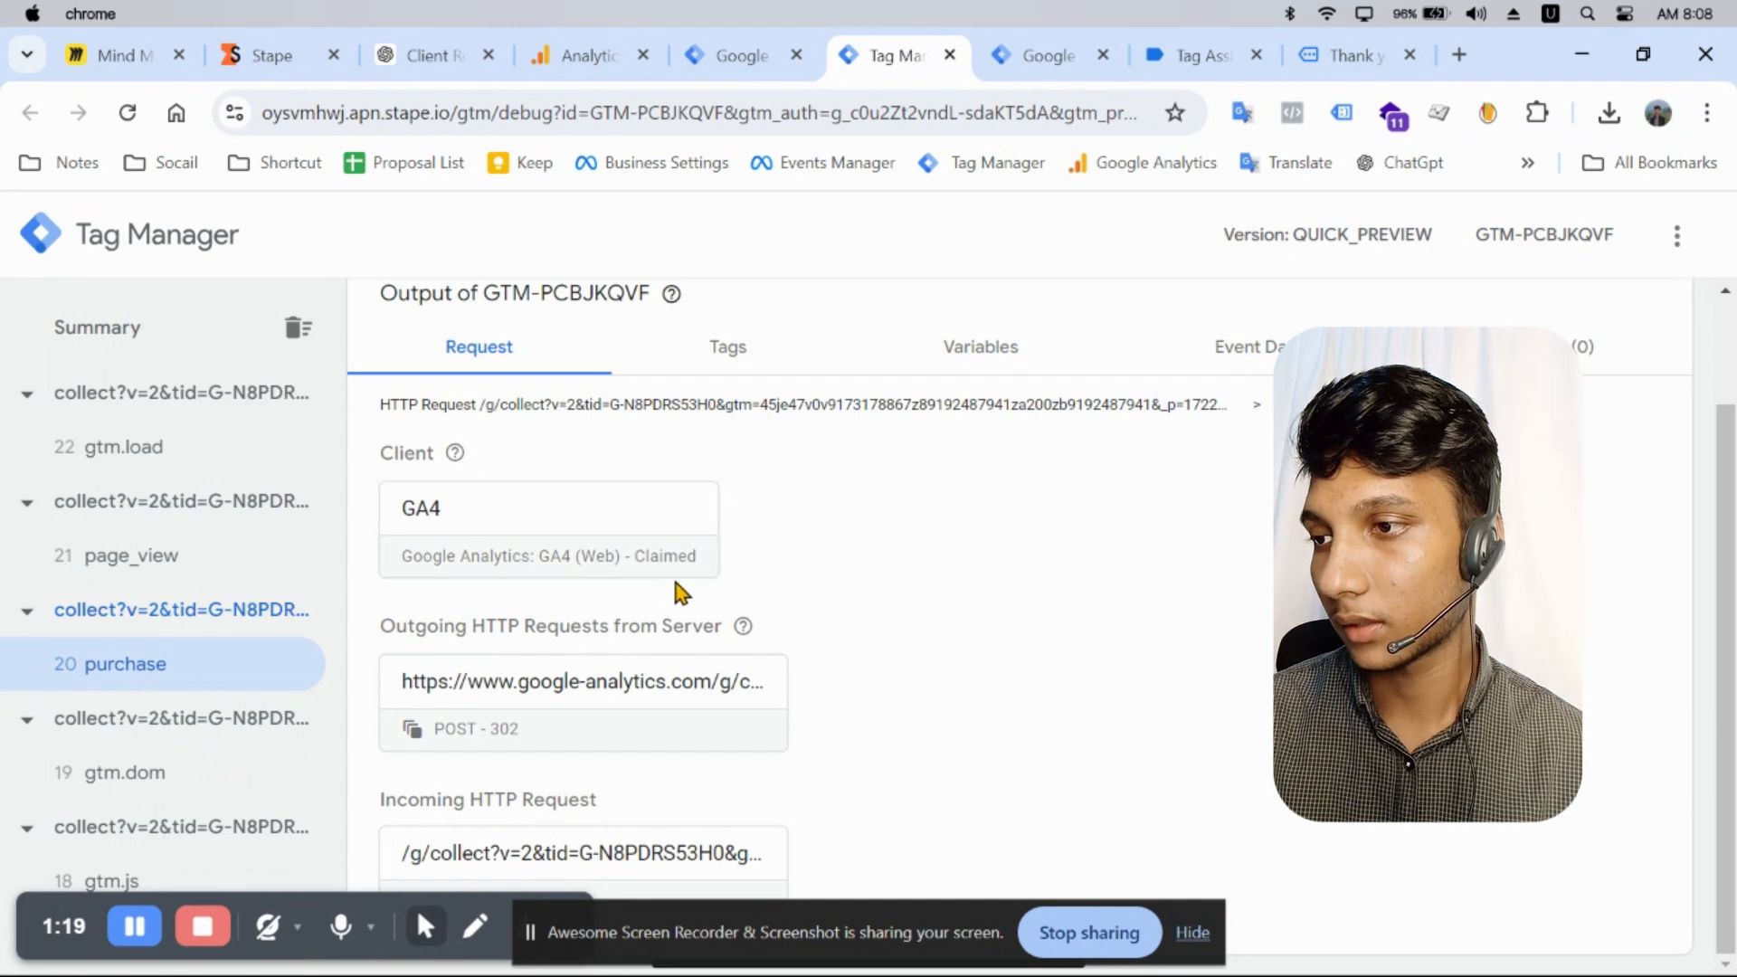
click(525, 543)
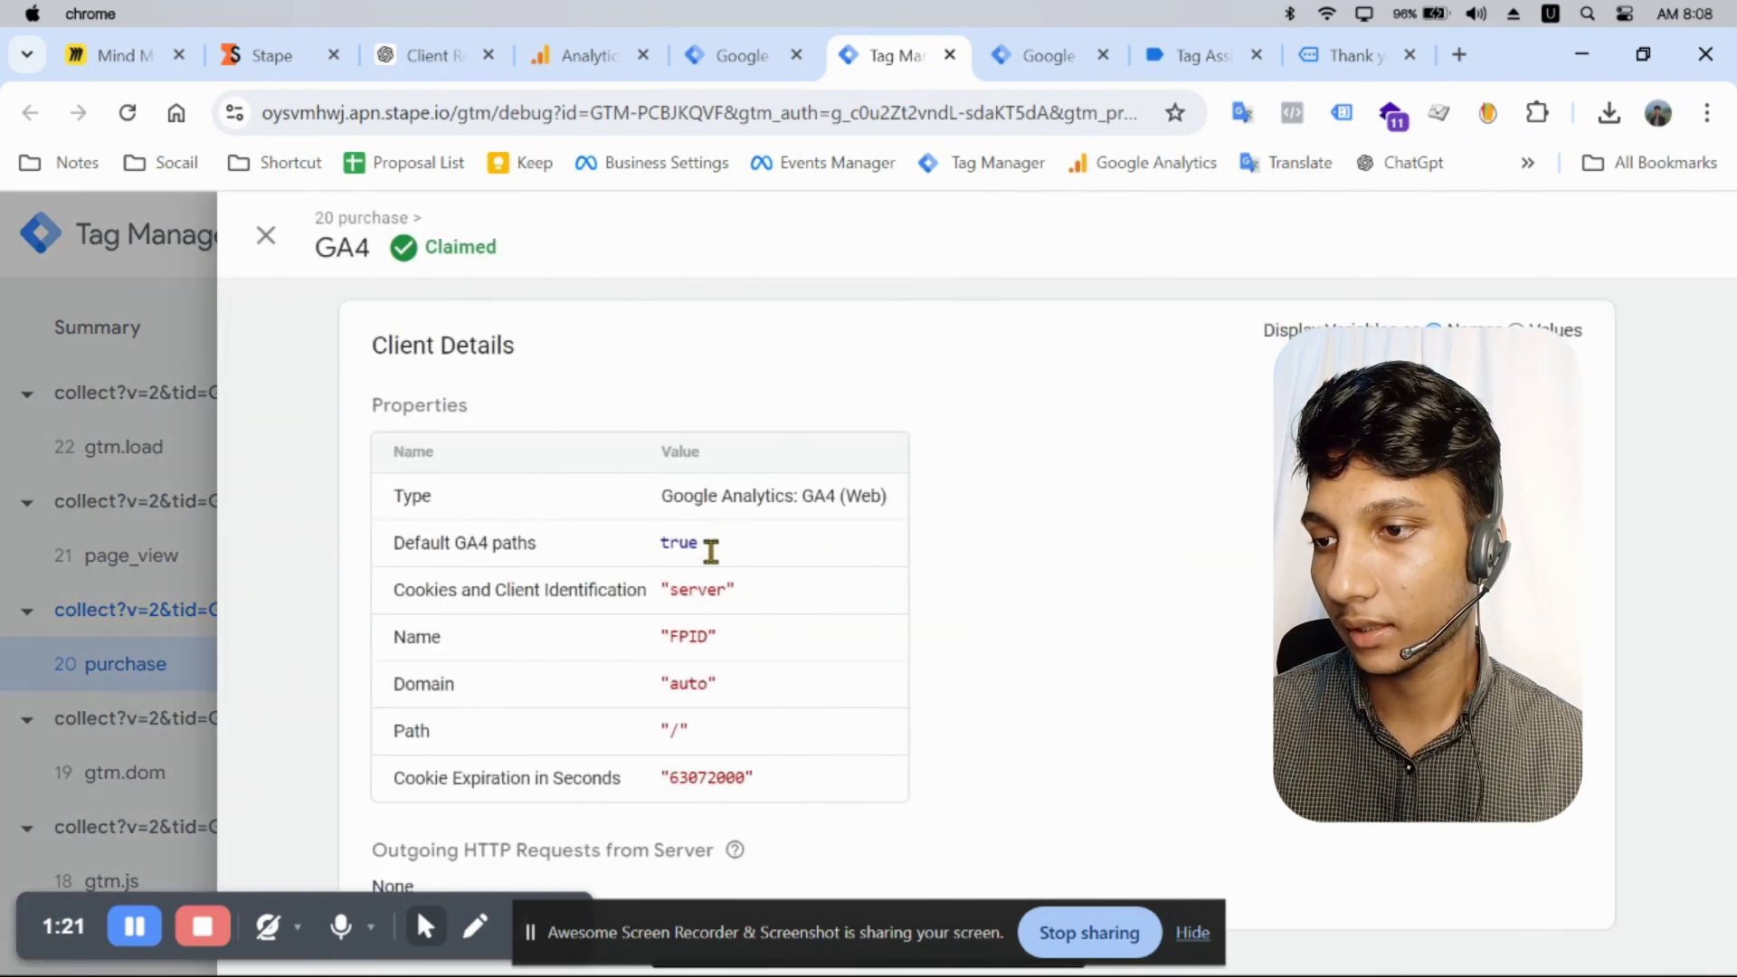
click(161, 541)
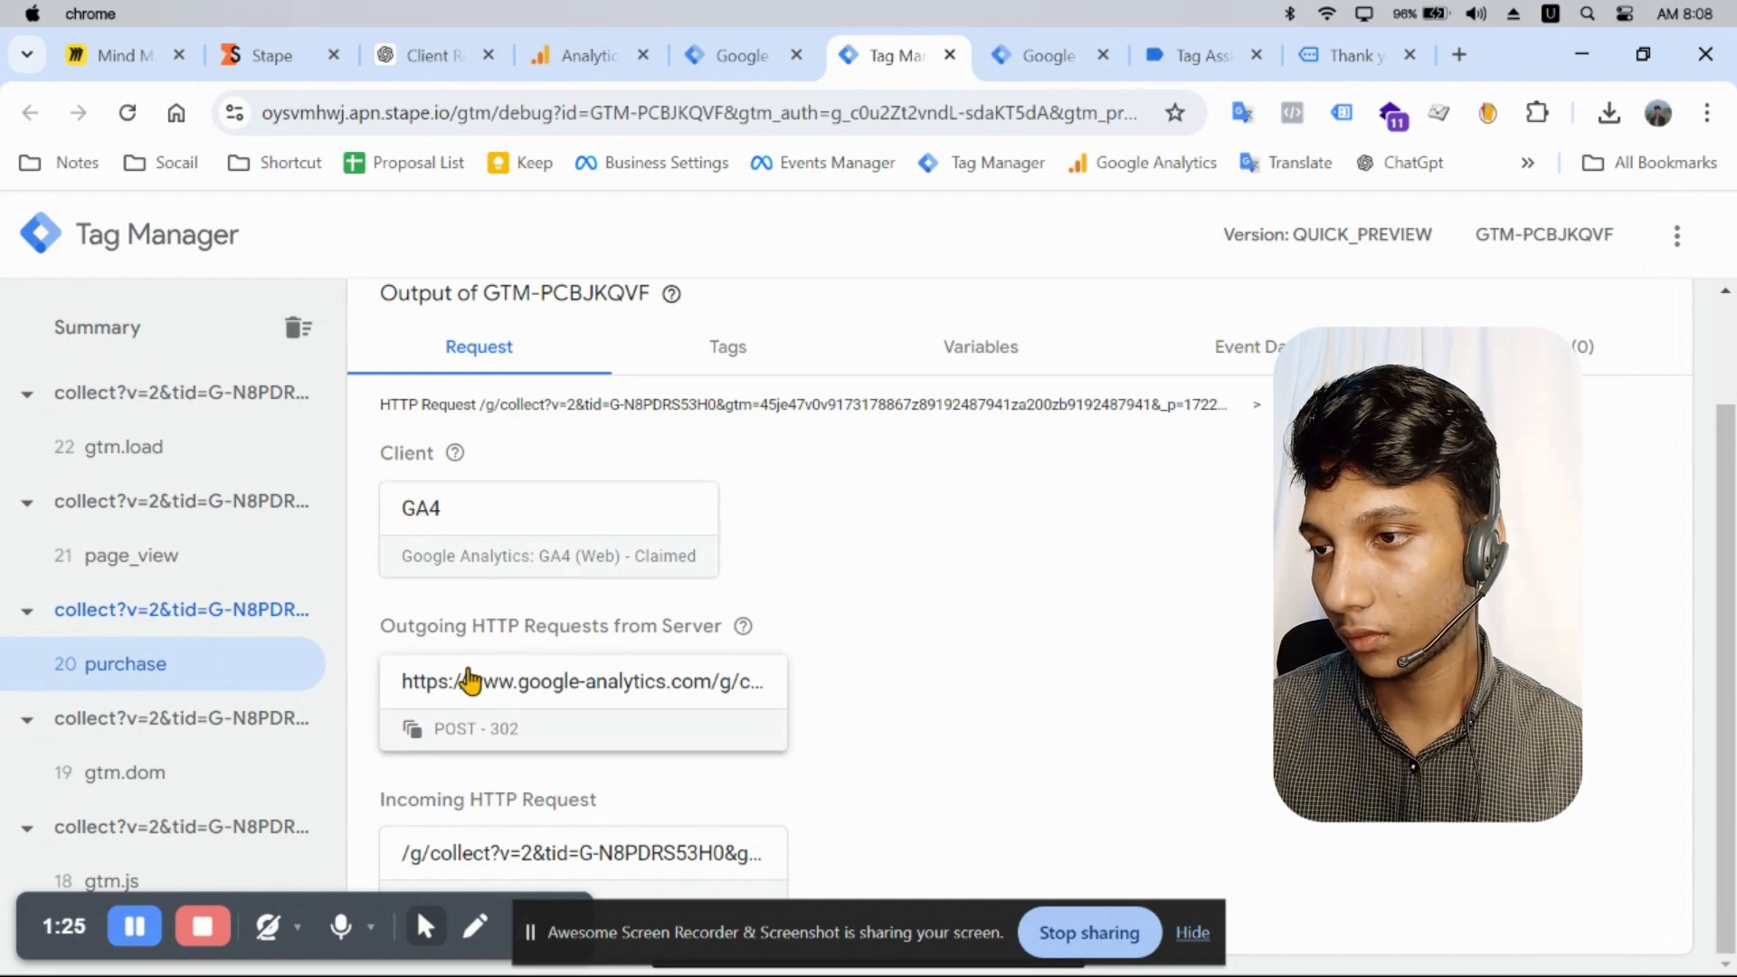
click(570, 693)
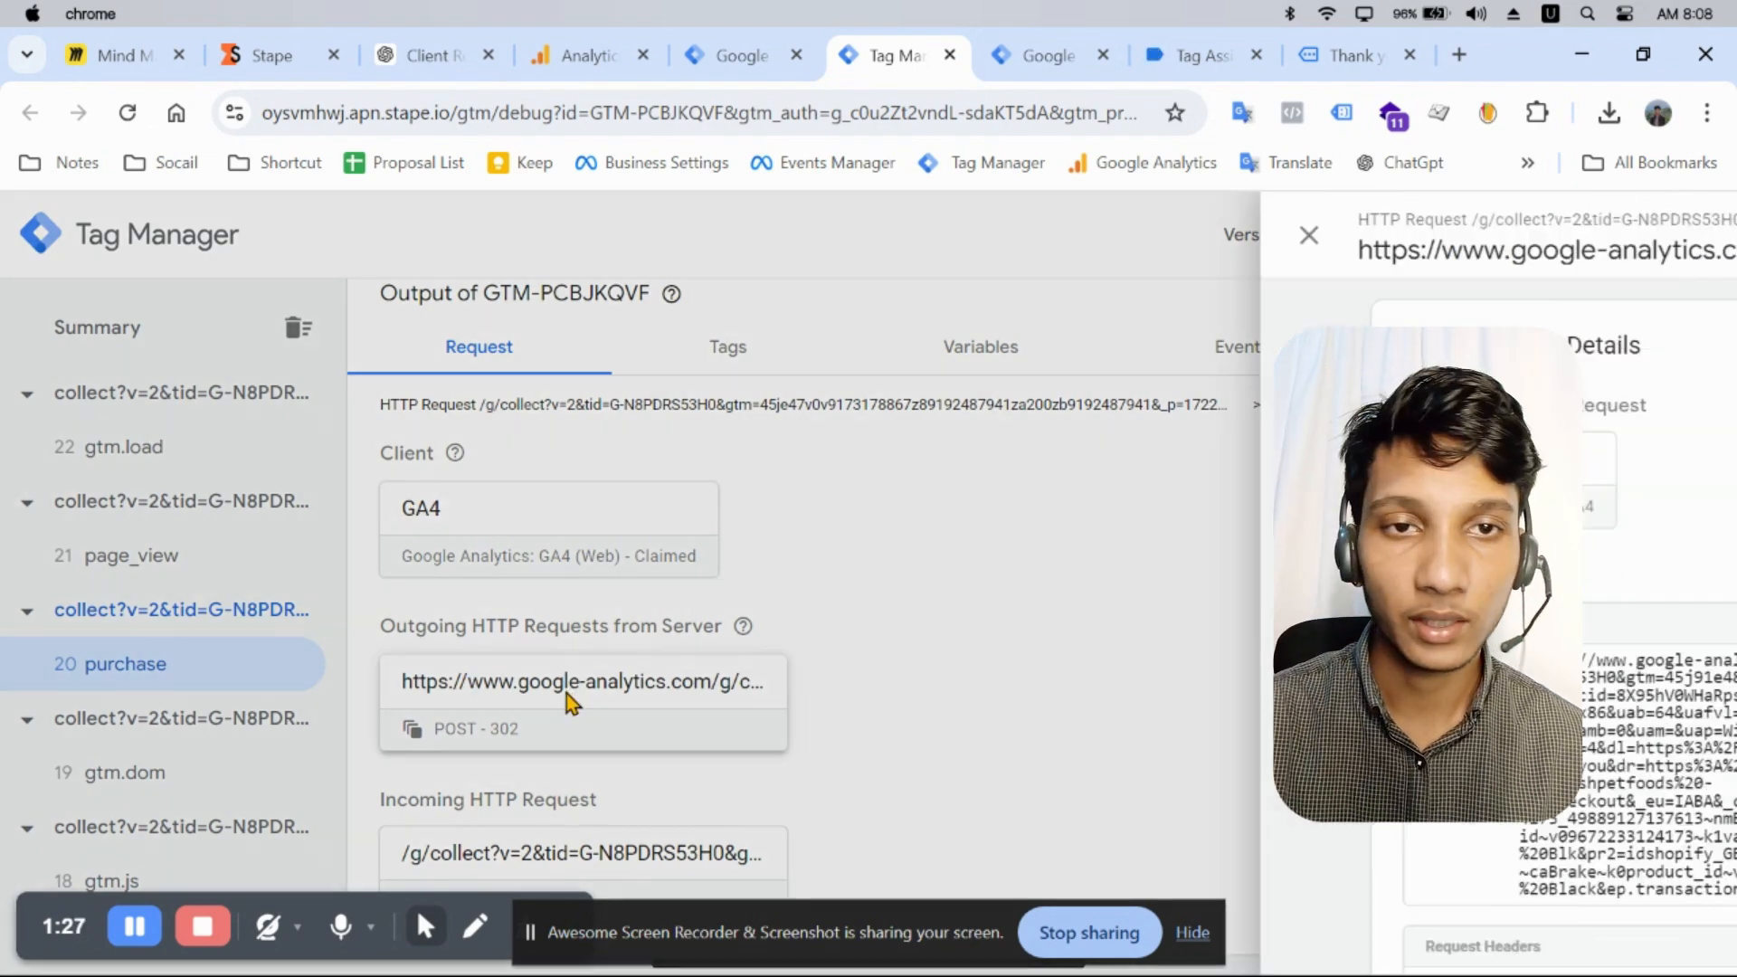
scroll(818, 633, down, 5)
scroll(796, 642, down, 3)
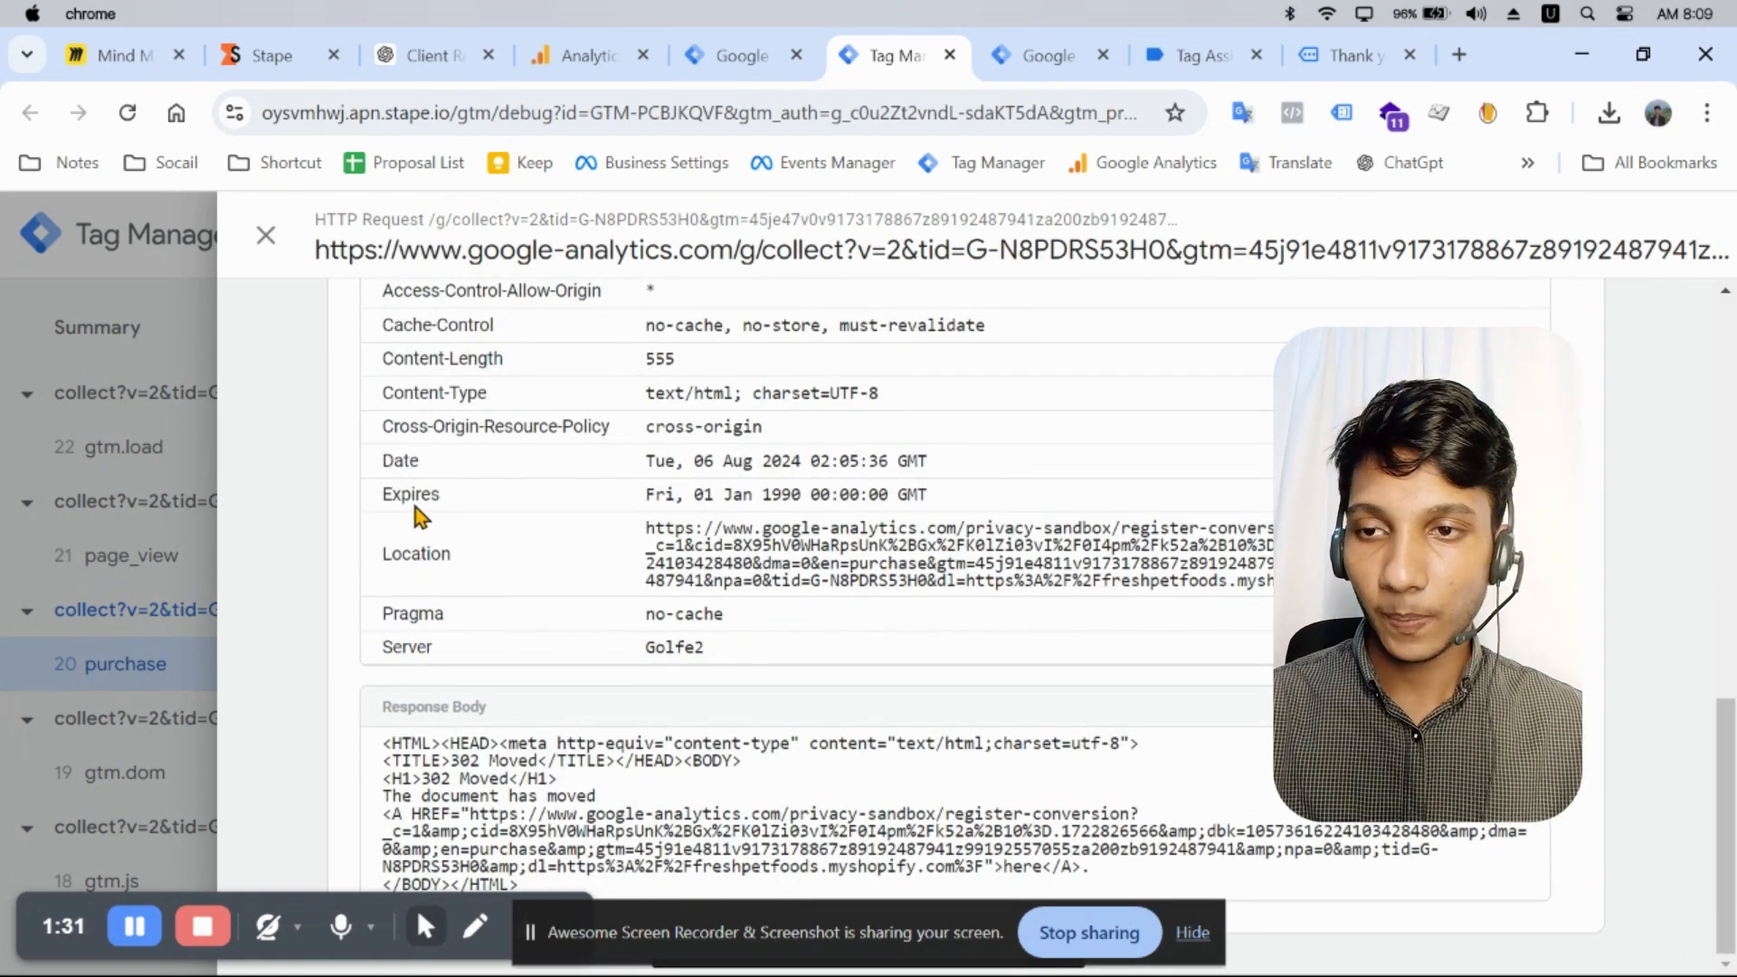
click(215, 498)
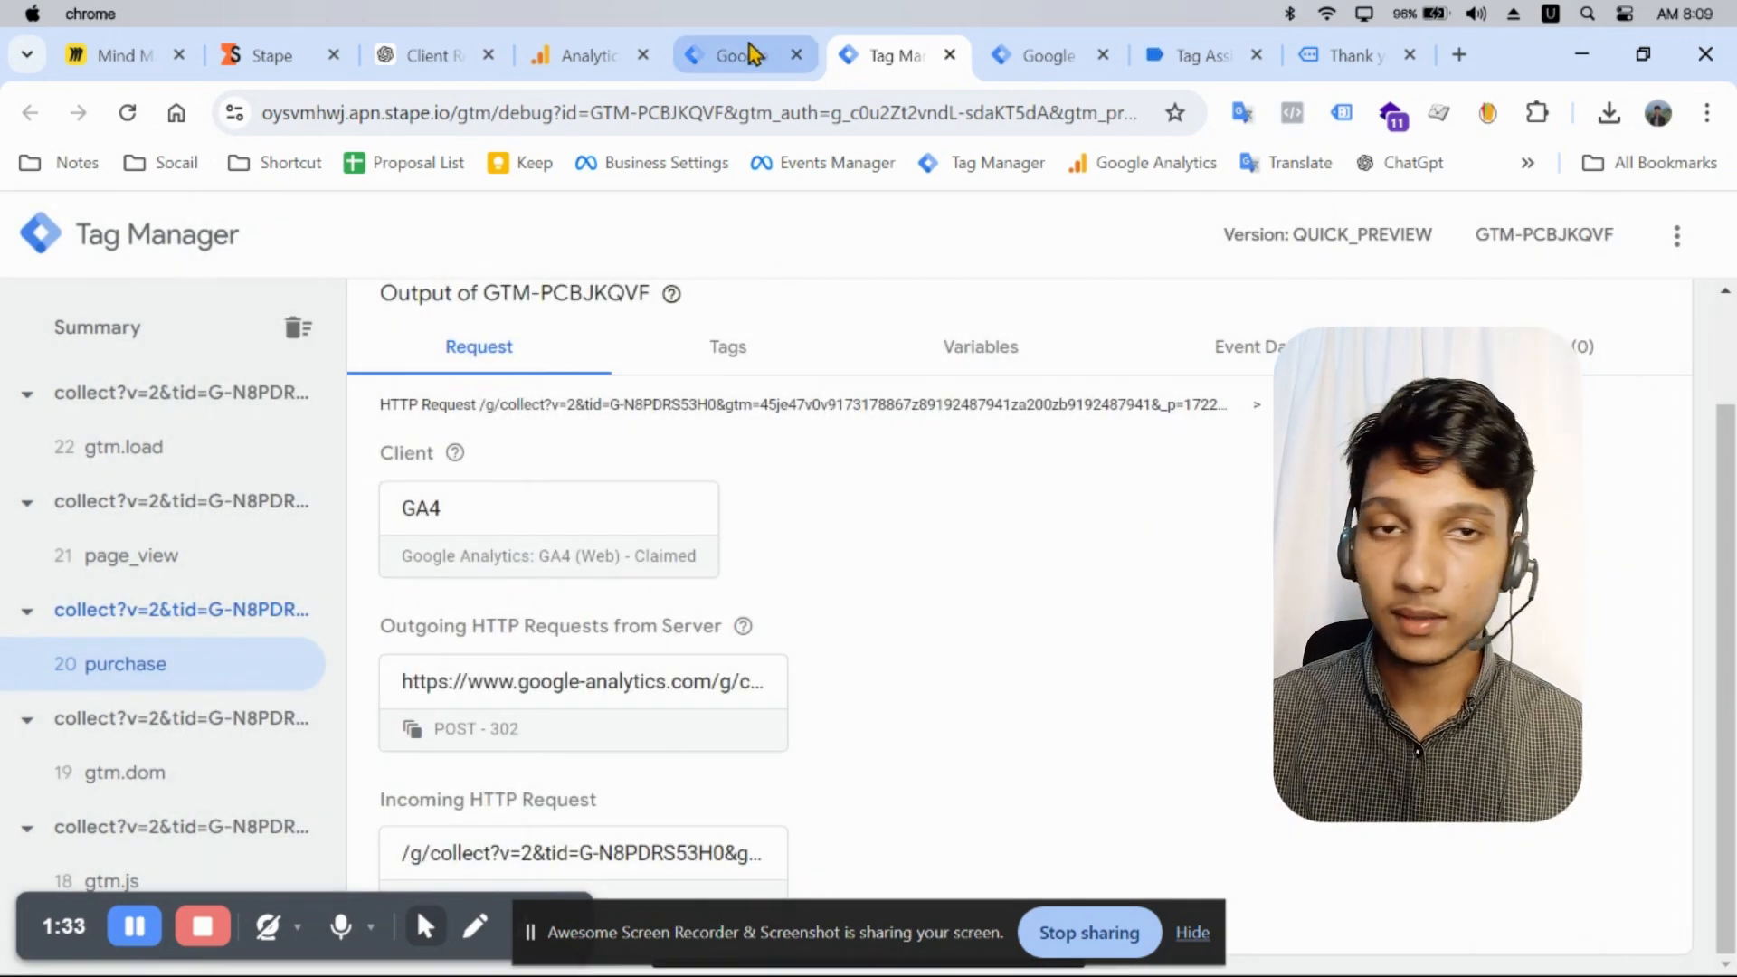
Step: Switch to Google Analytics DebugView and inspect the purchase event, expanding its tax and value parameters
click(737, 55)
click(570, 57)
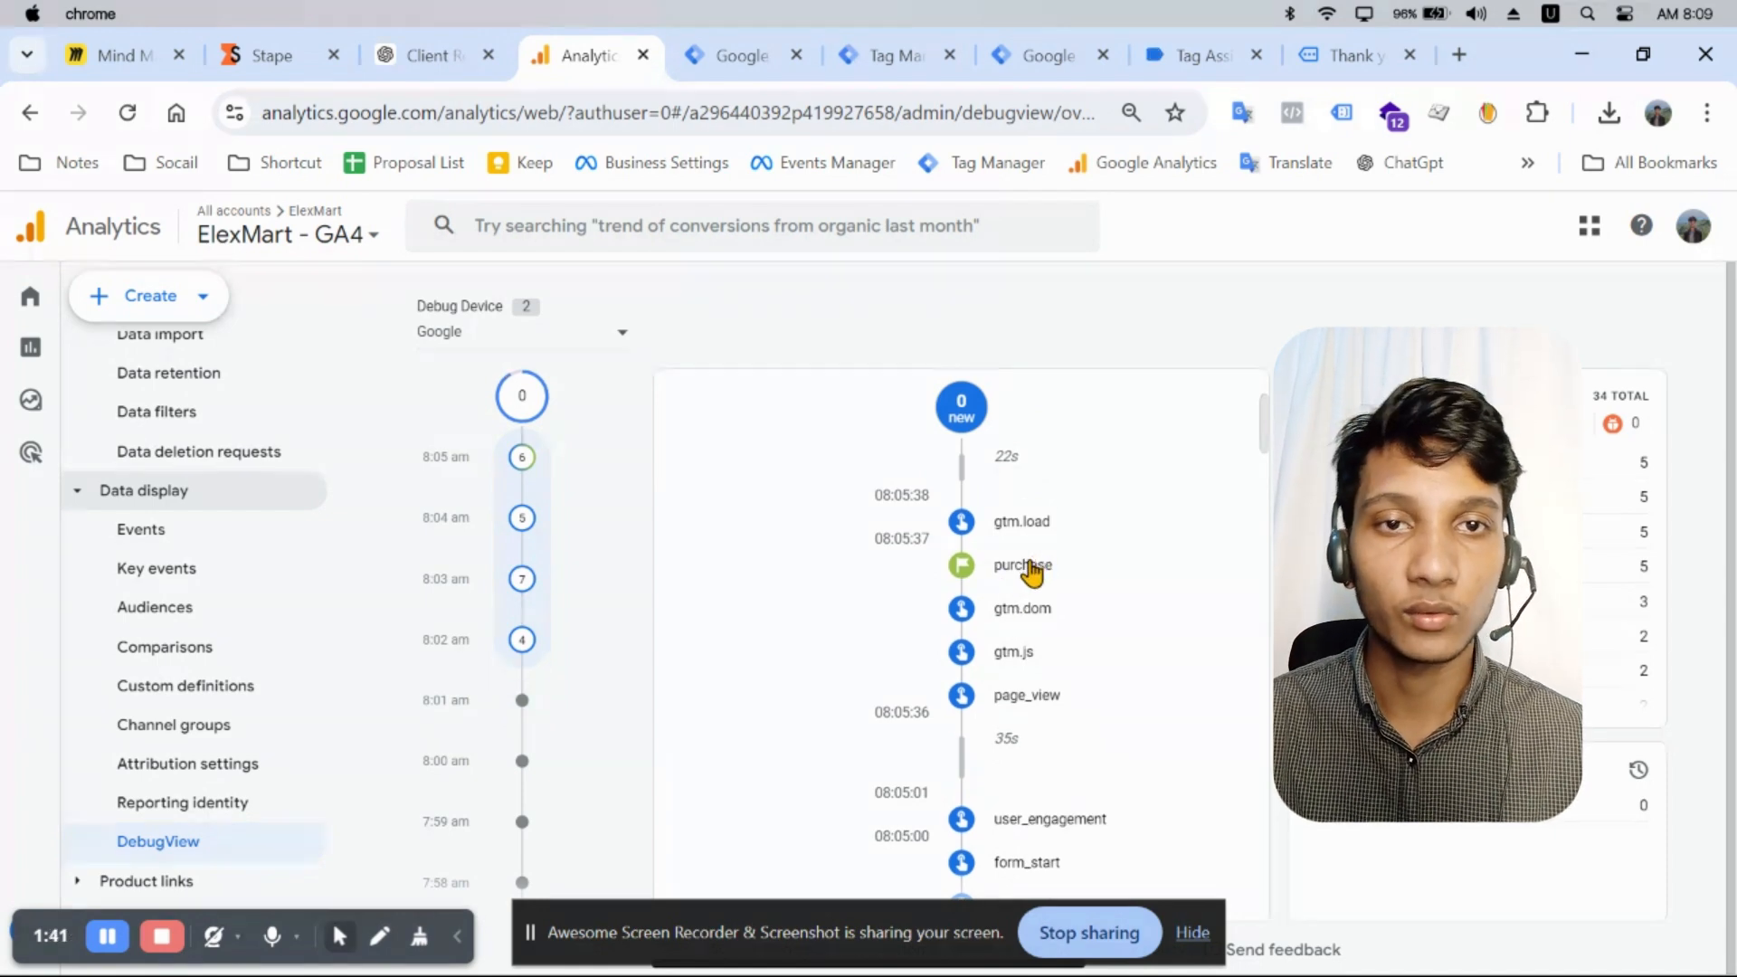
click(1024, 565)
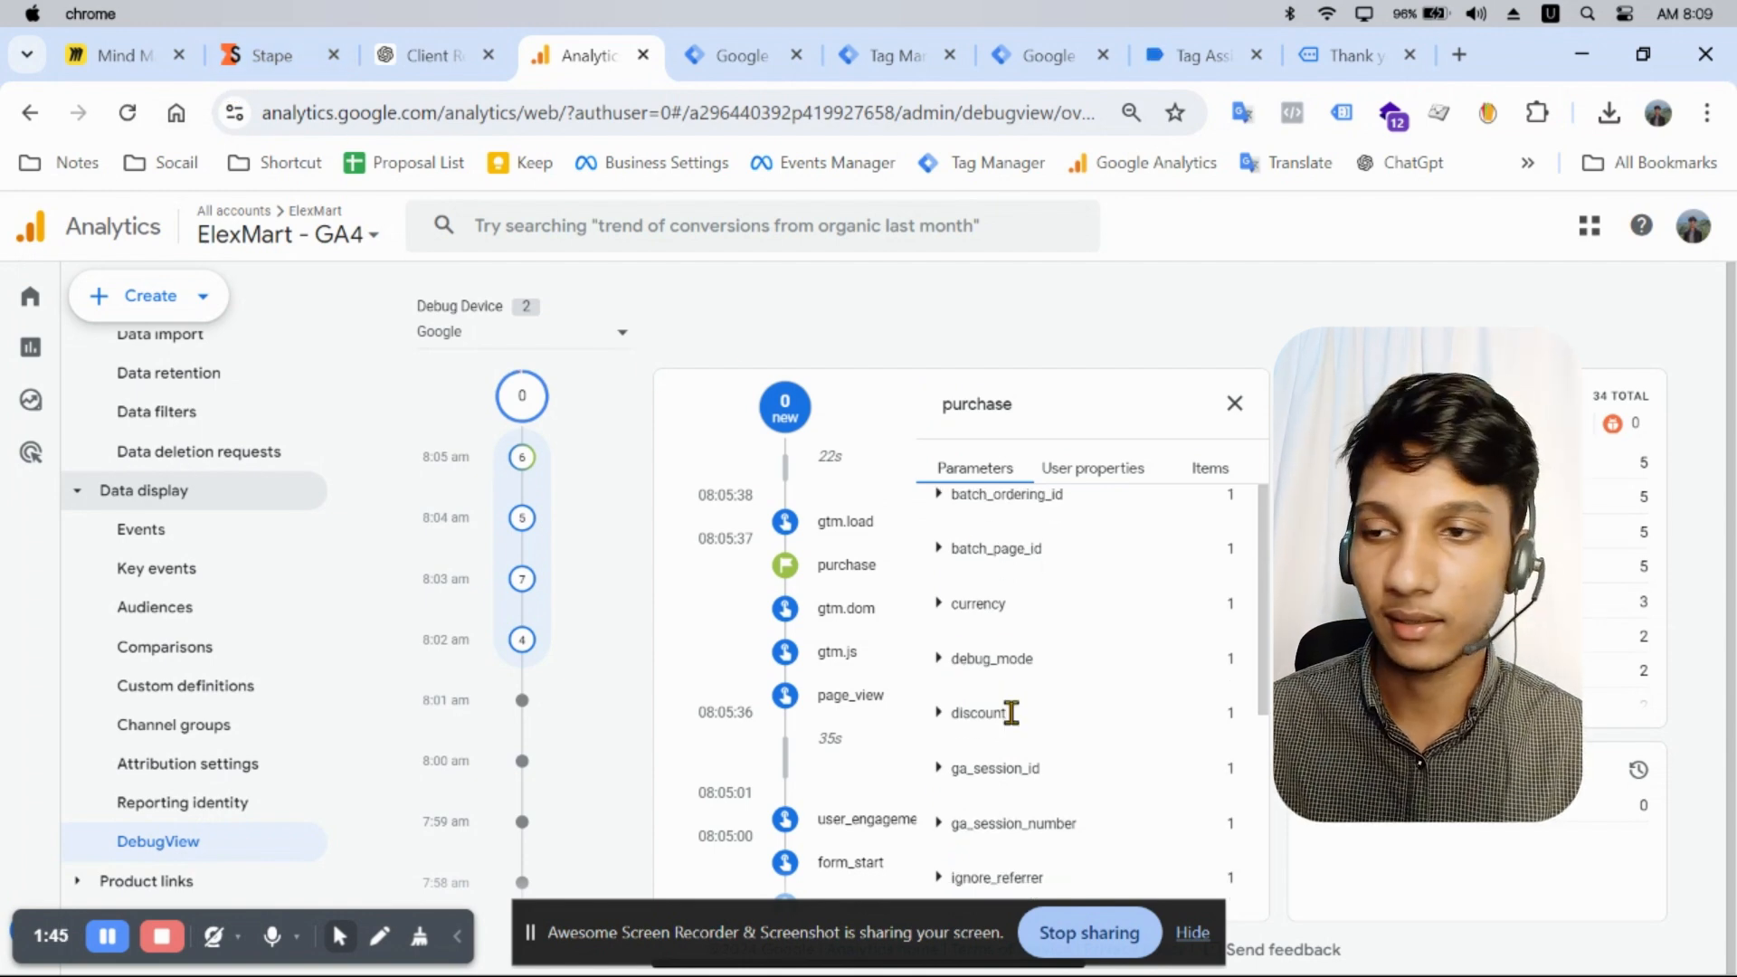
scroll(959, 543, down, 4)
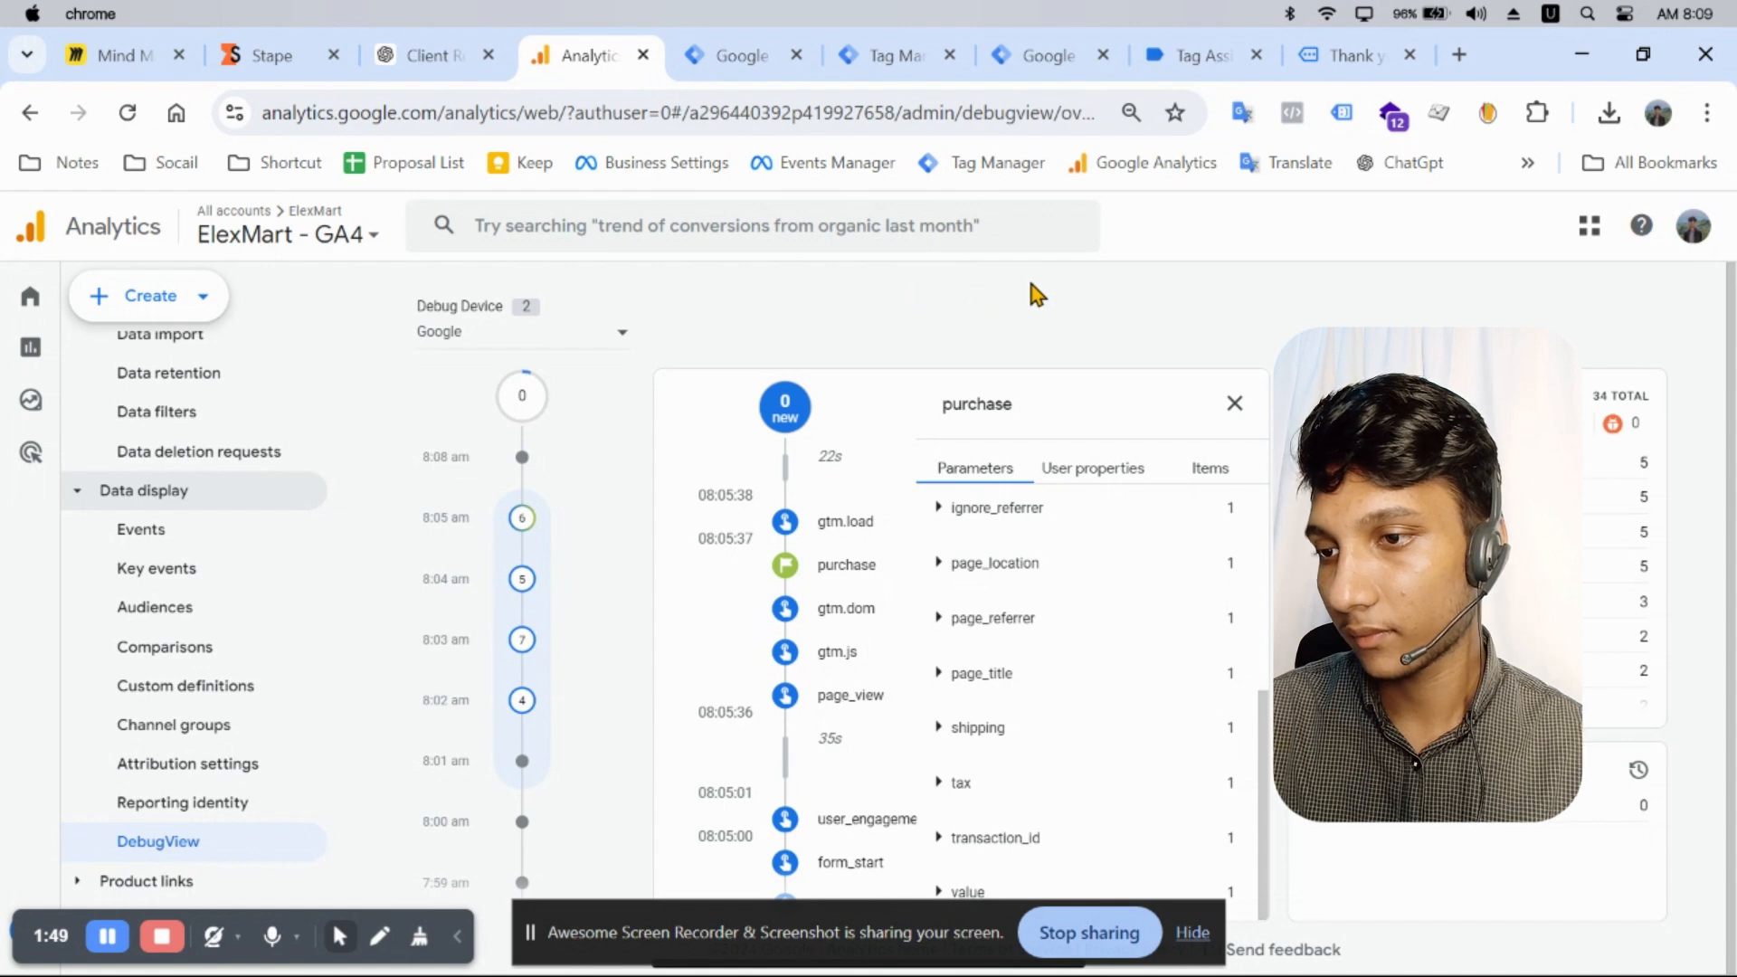
click(957, 726)
scroll(964, 790, down, 1)
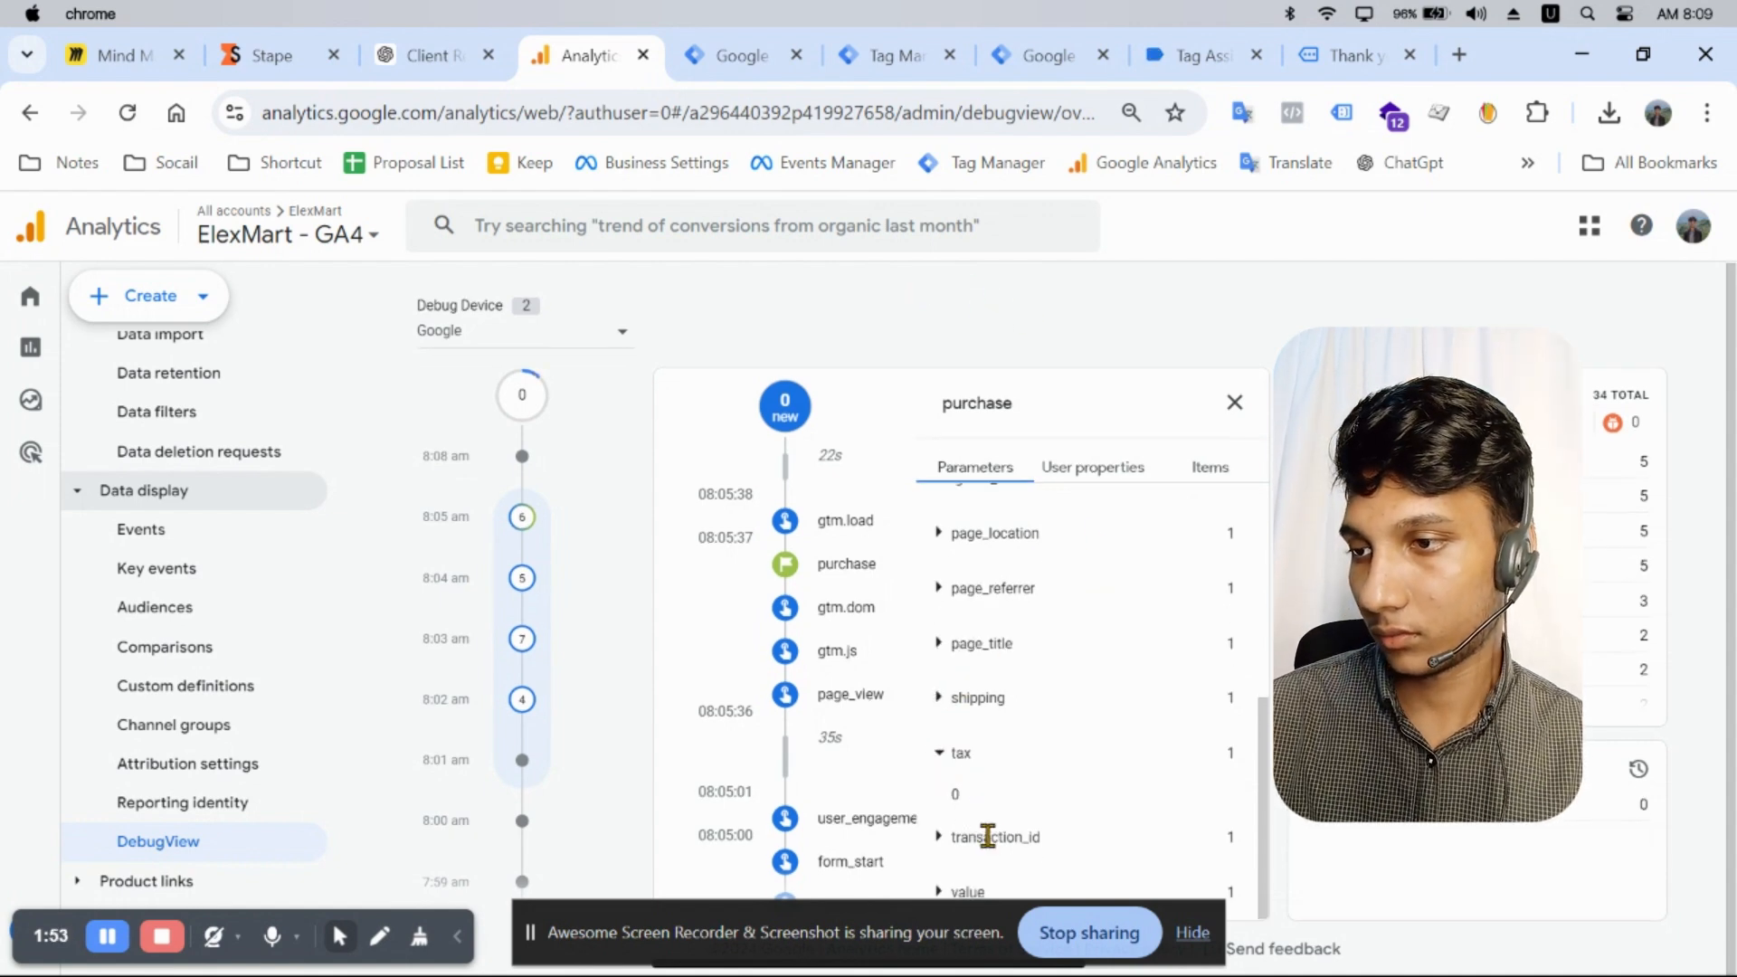
click(985, 890)
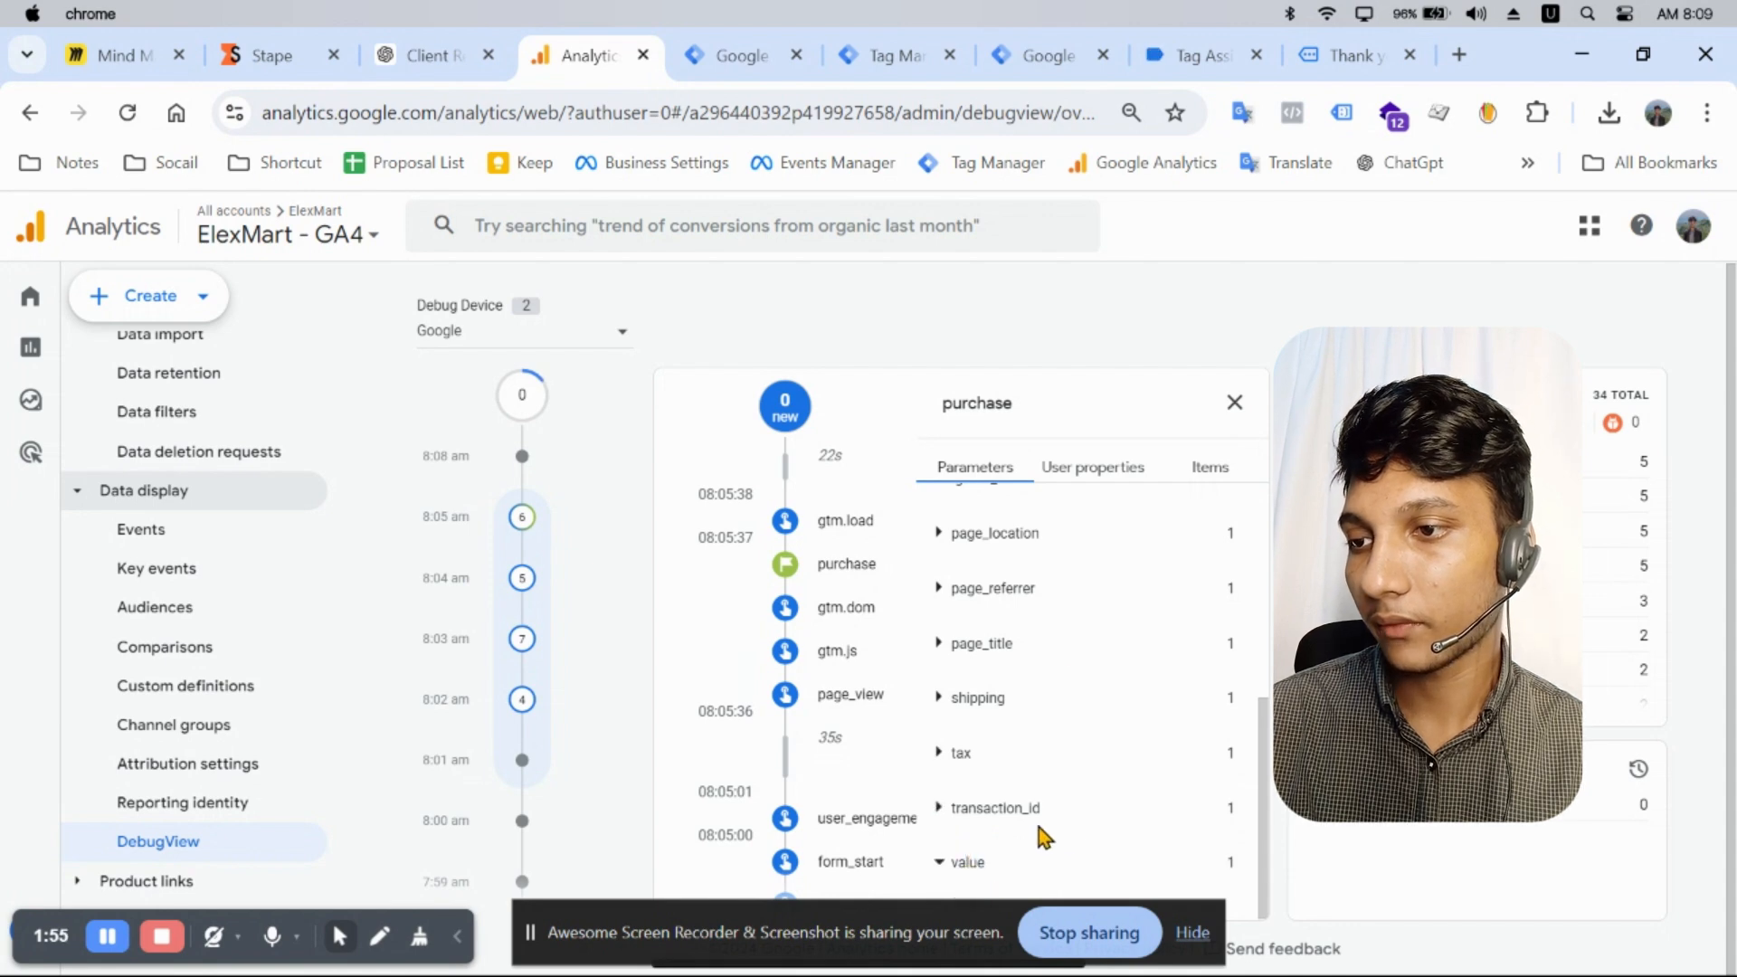
Step: Inspect the purchase event's Brake Kit item details and its currency parameter
click(1217, 472)
click(1049, 508)
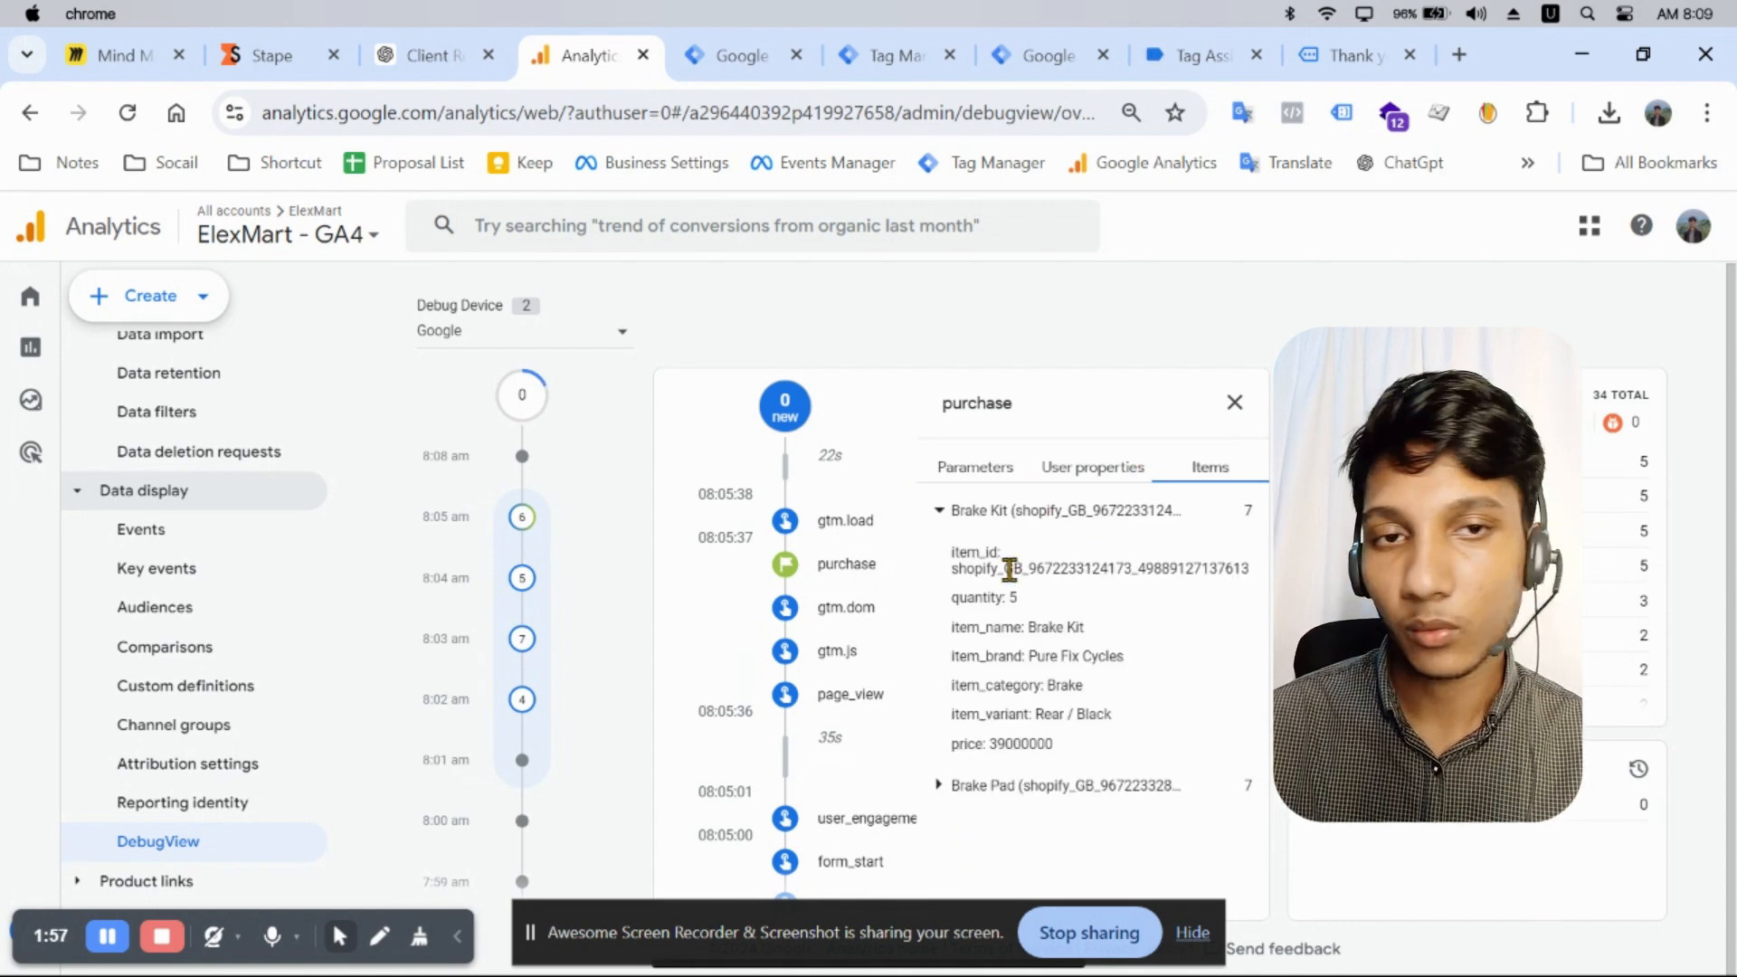
click(995, 470)
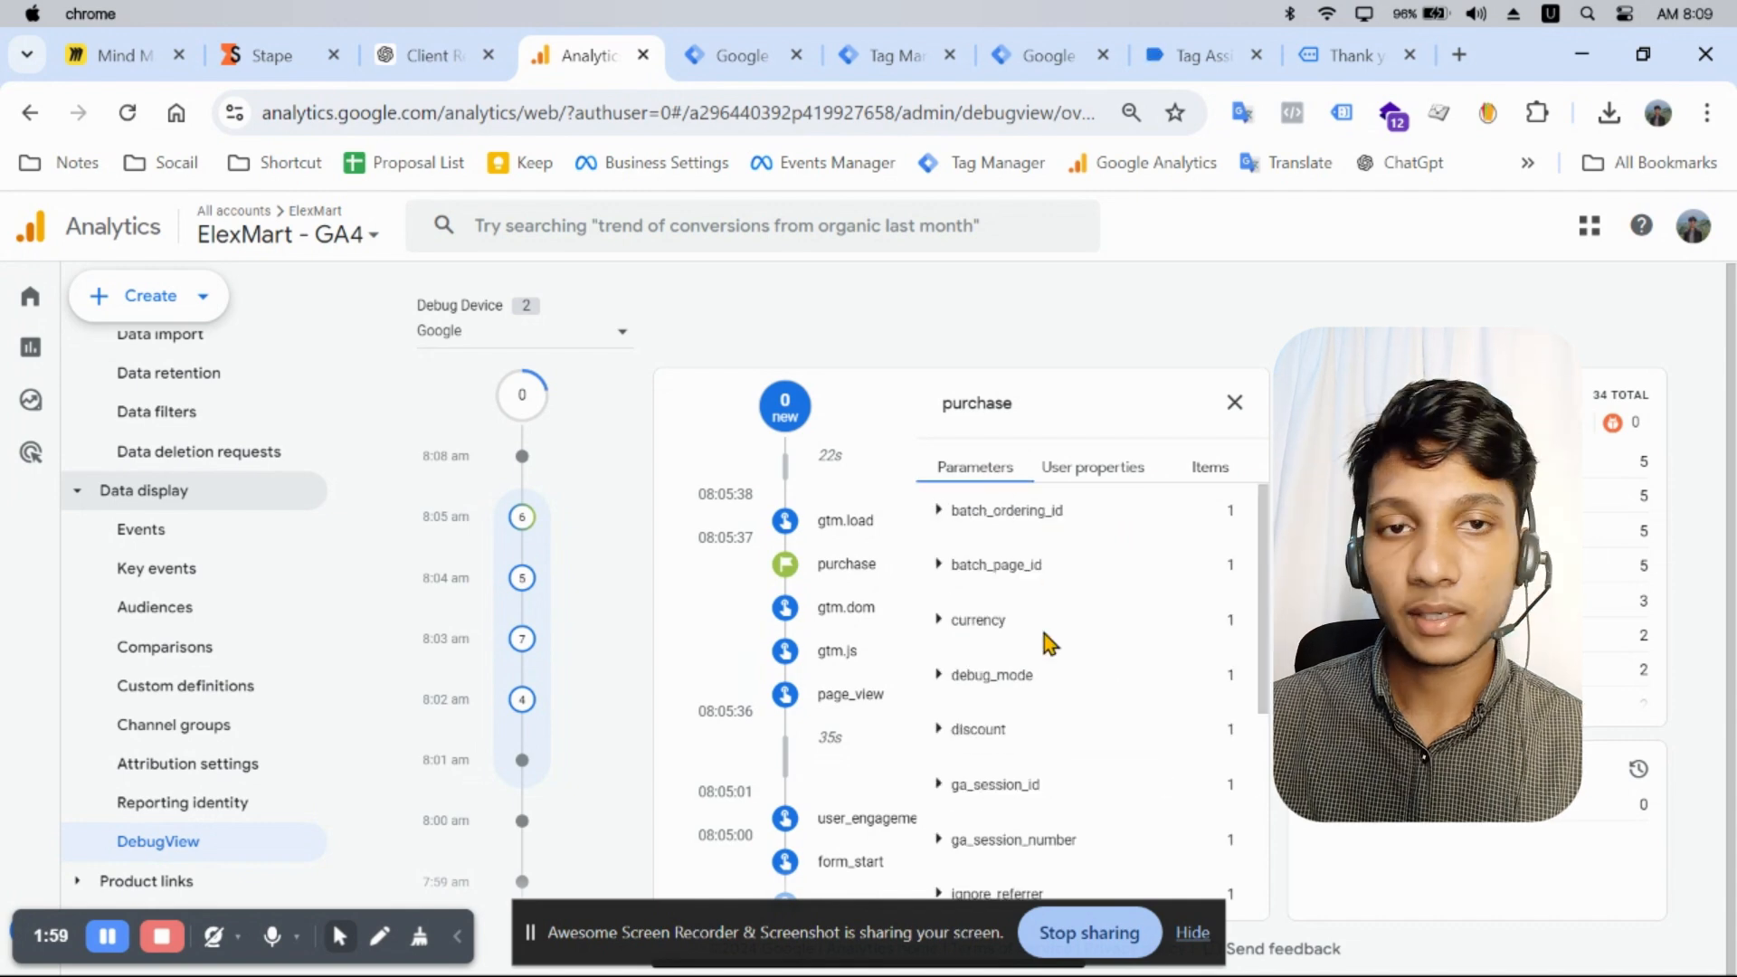
click(955, 619)
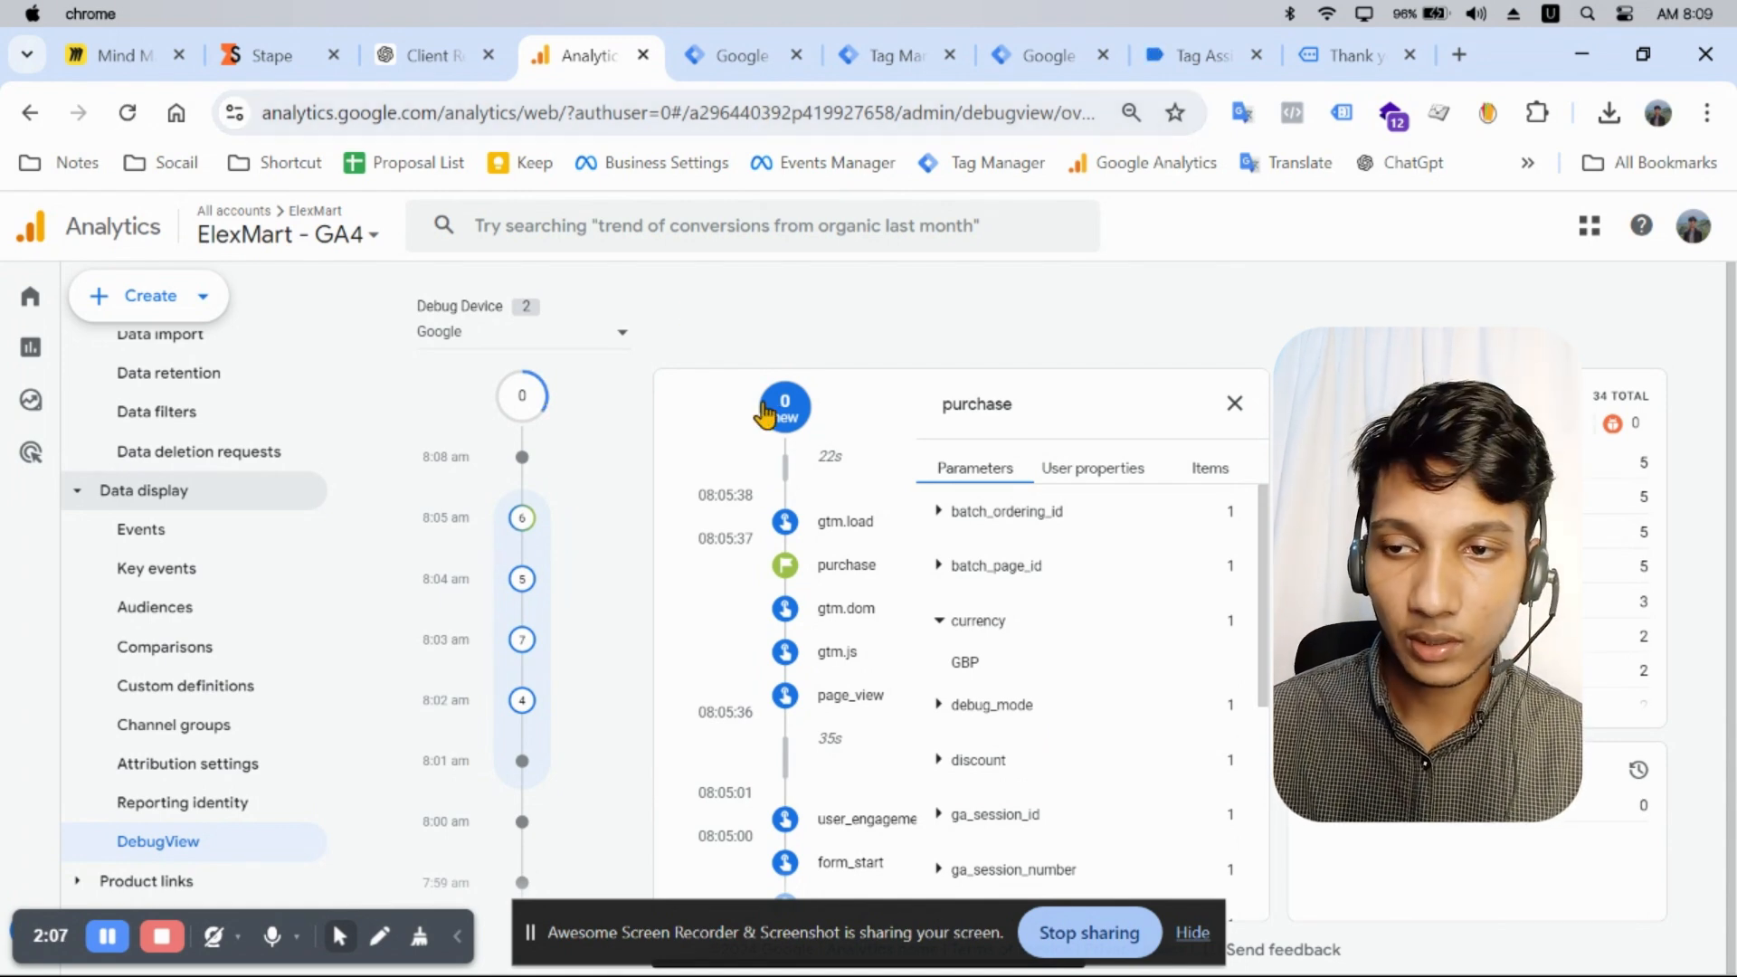
Step: Switch to Stape to review the freshpetfoods - server container overview, and review the Server Side Tracking topic list on the Miro board
click(273, 65)
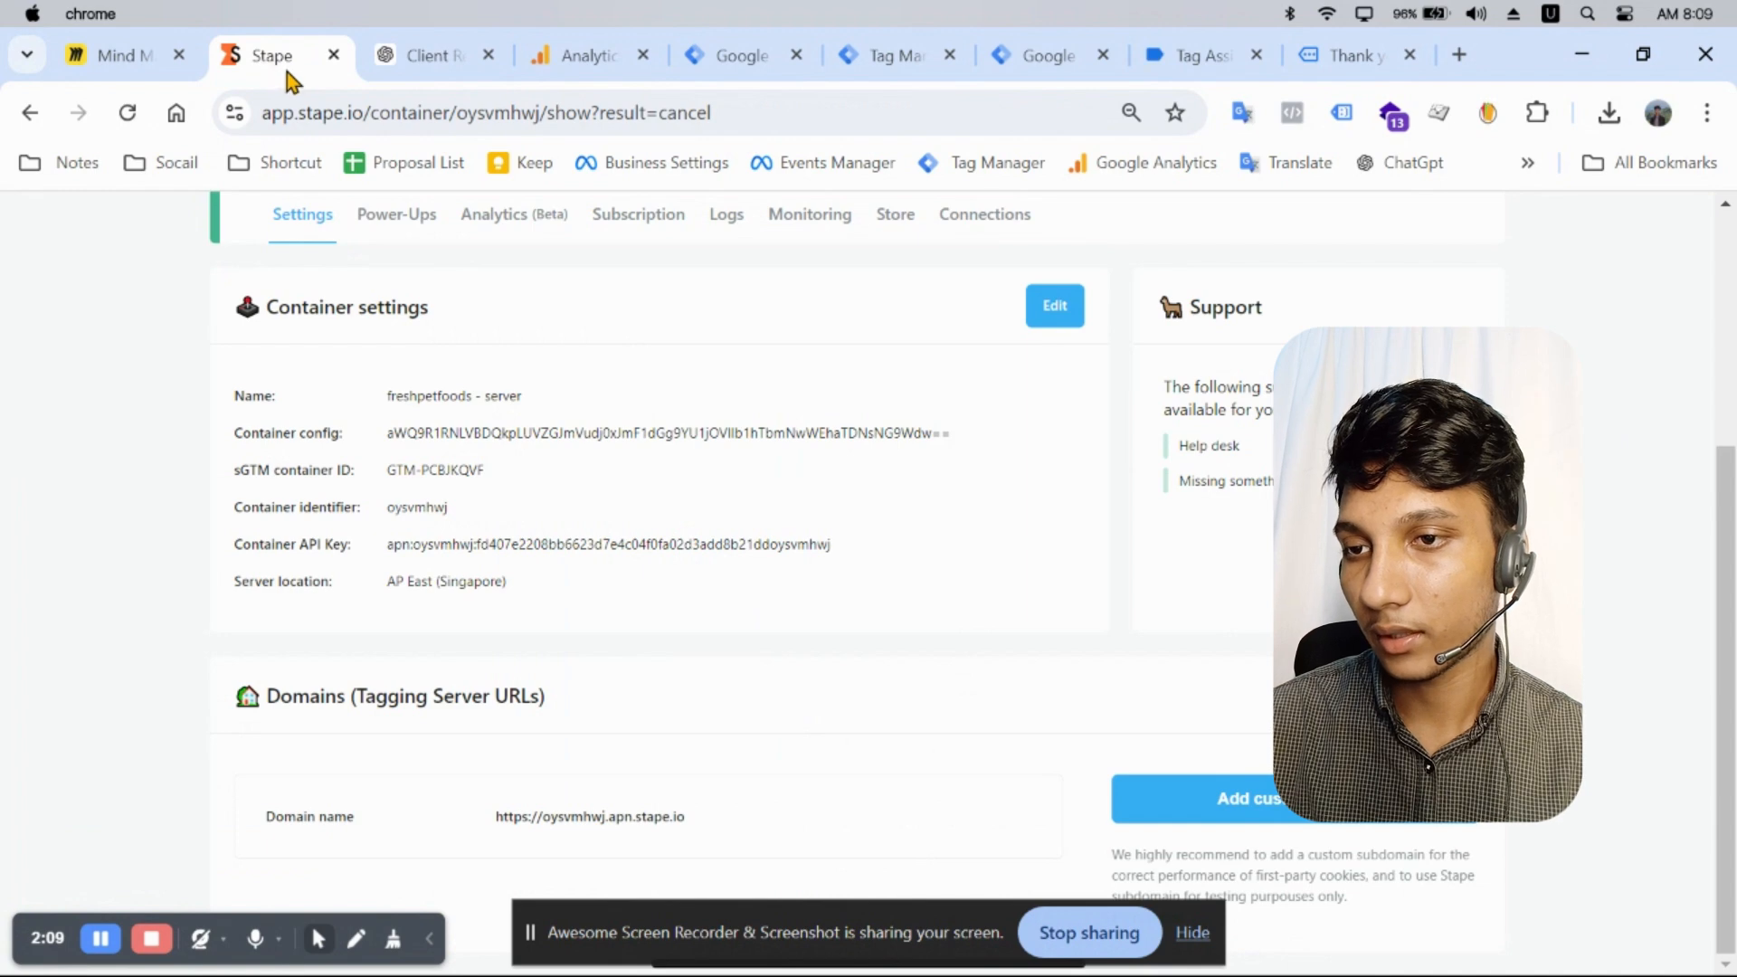
scroll(599, 448, up, 4)
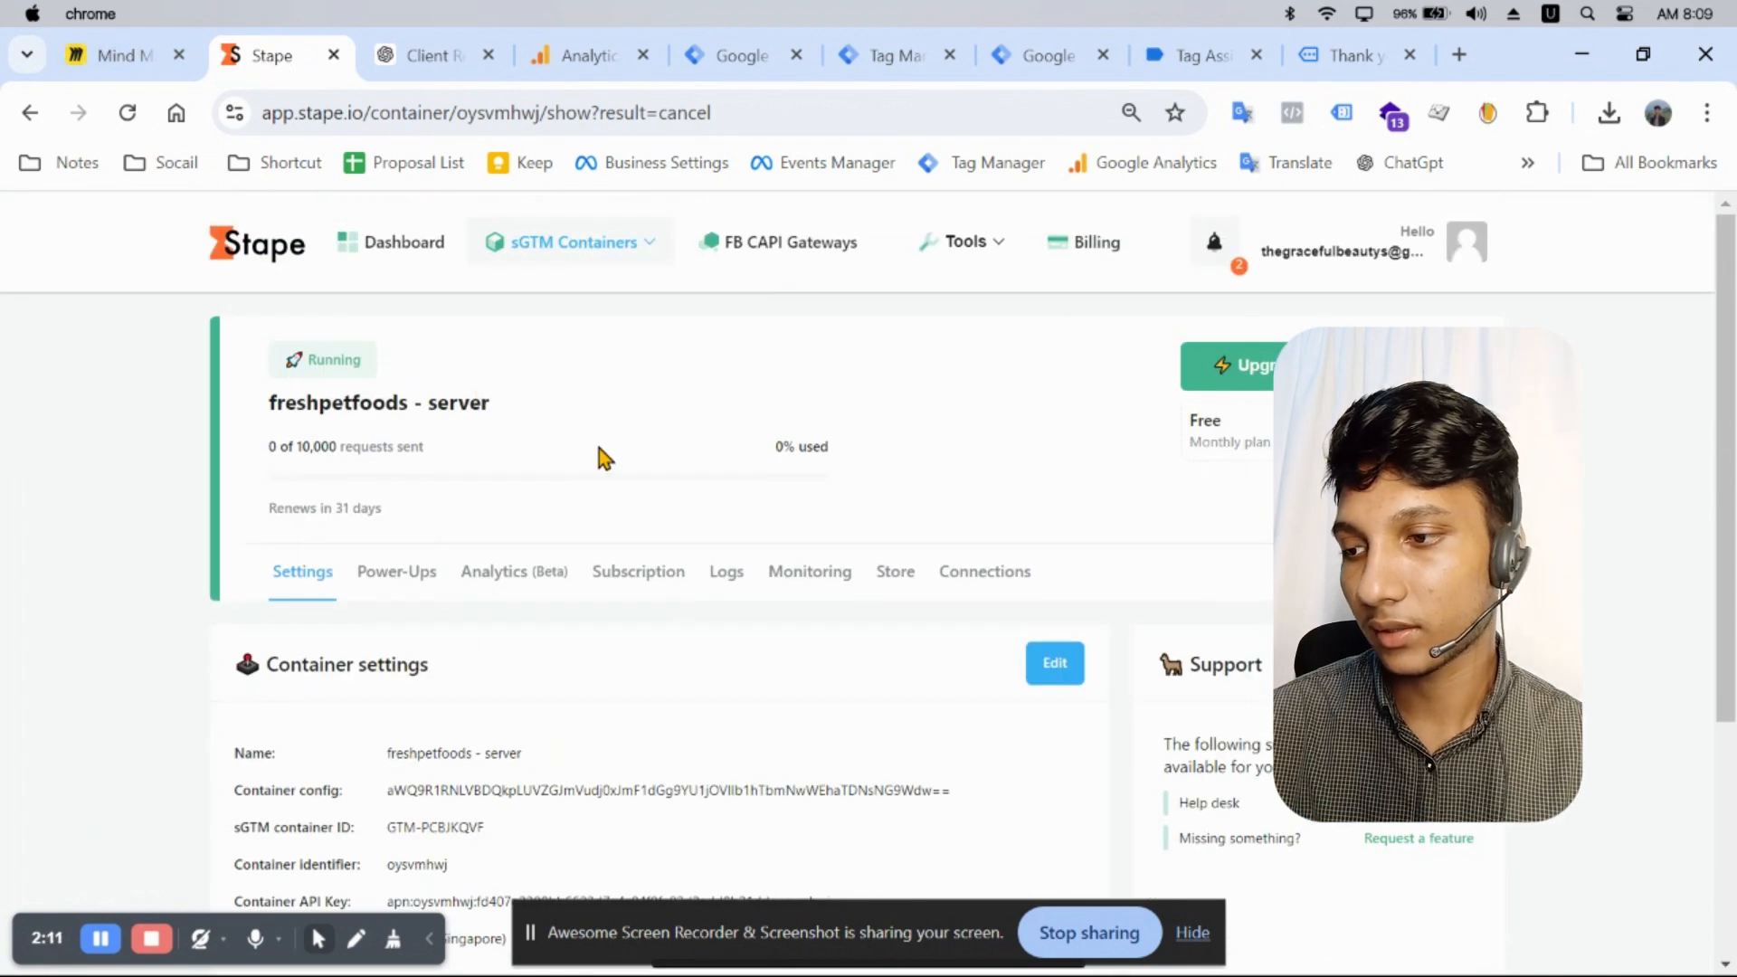
click(126, 63)
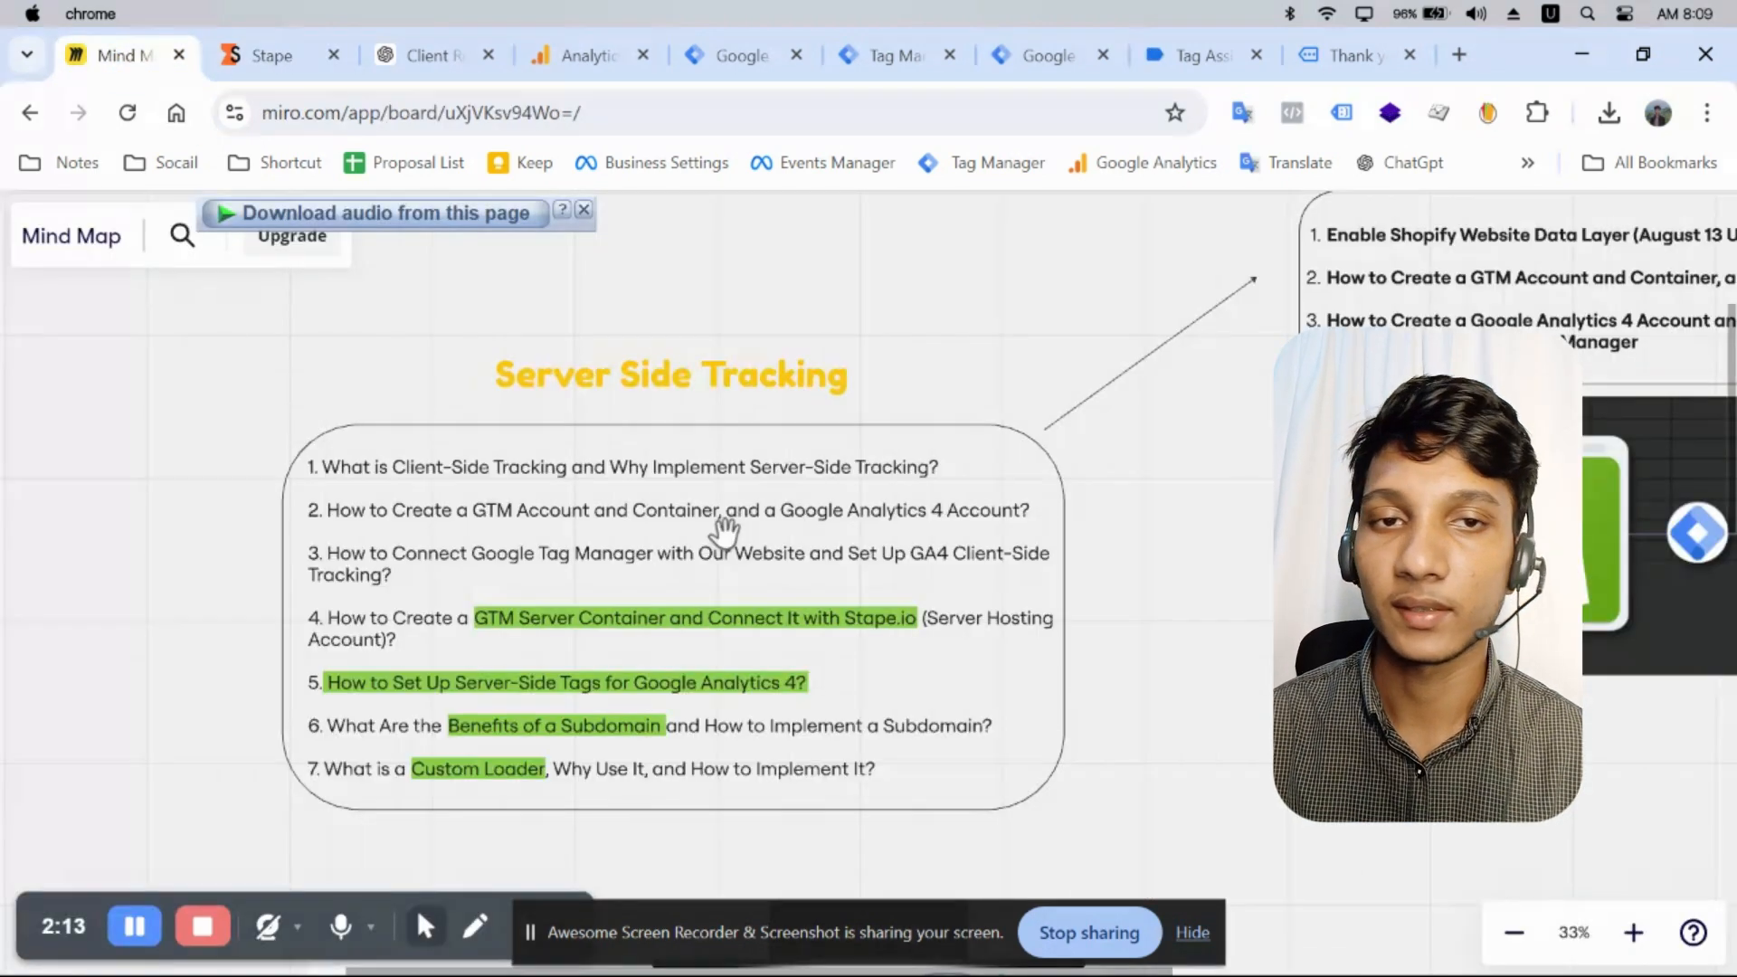
scroll(724, 532, up, 5)
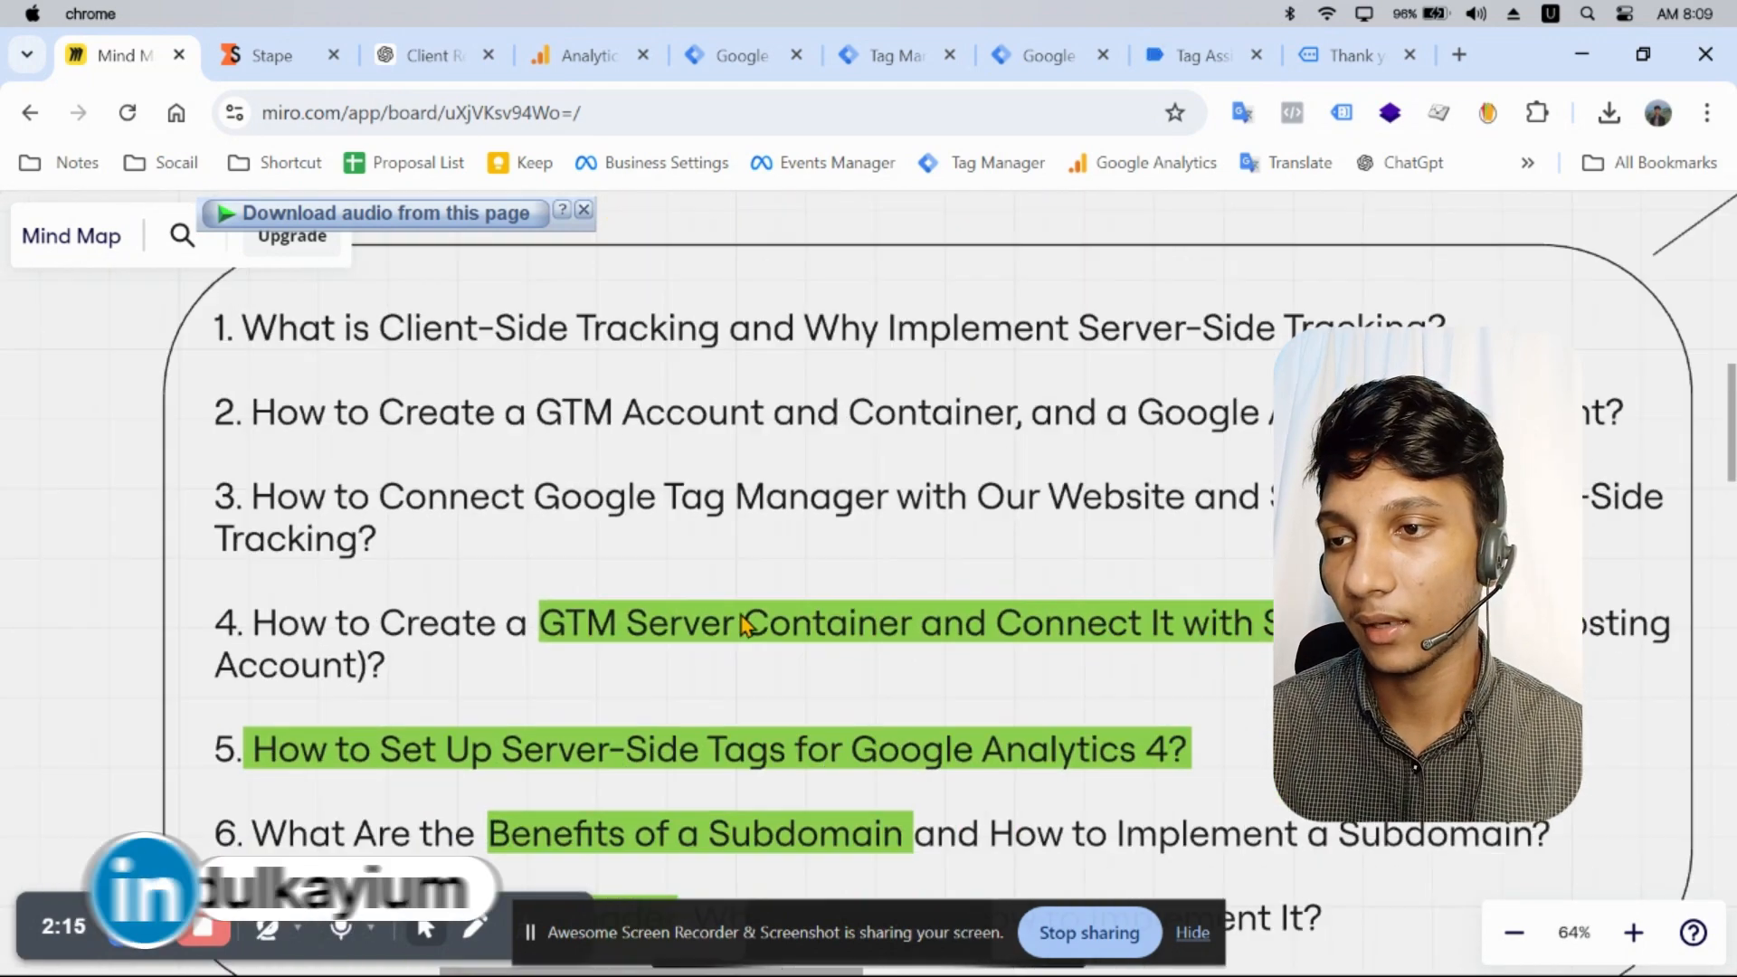
scroll(742, 625, down, 3)
scroll(748, 621, down, 3)
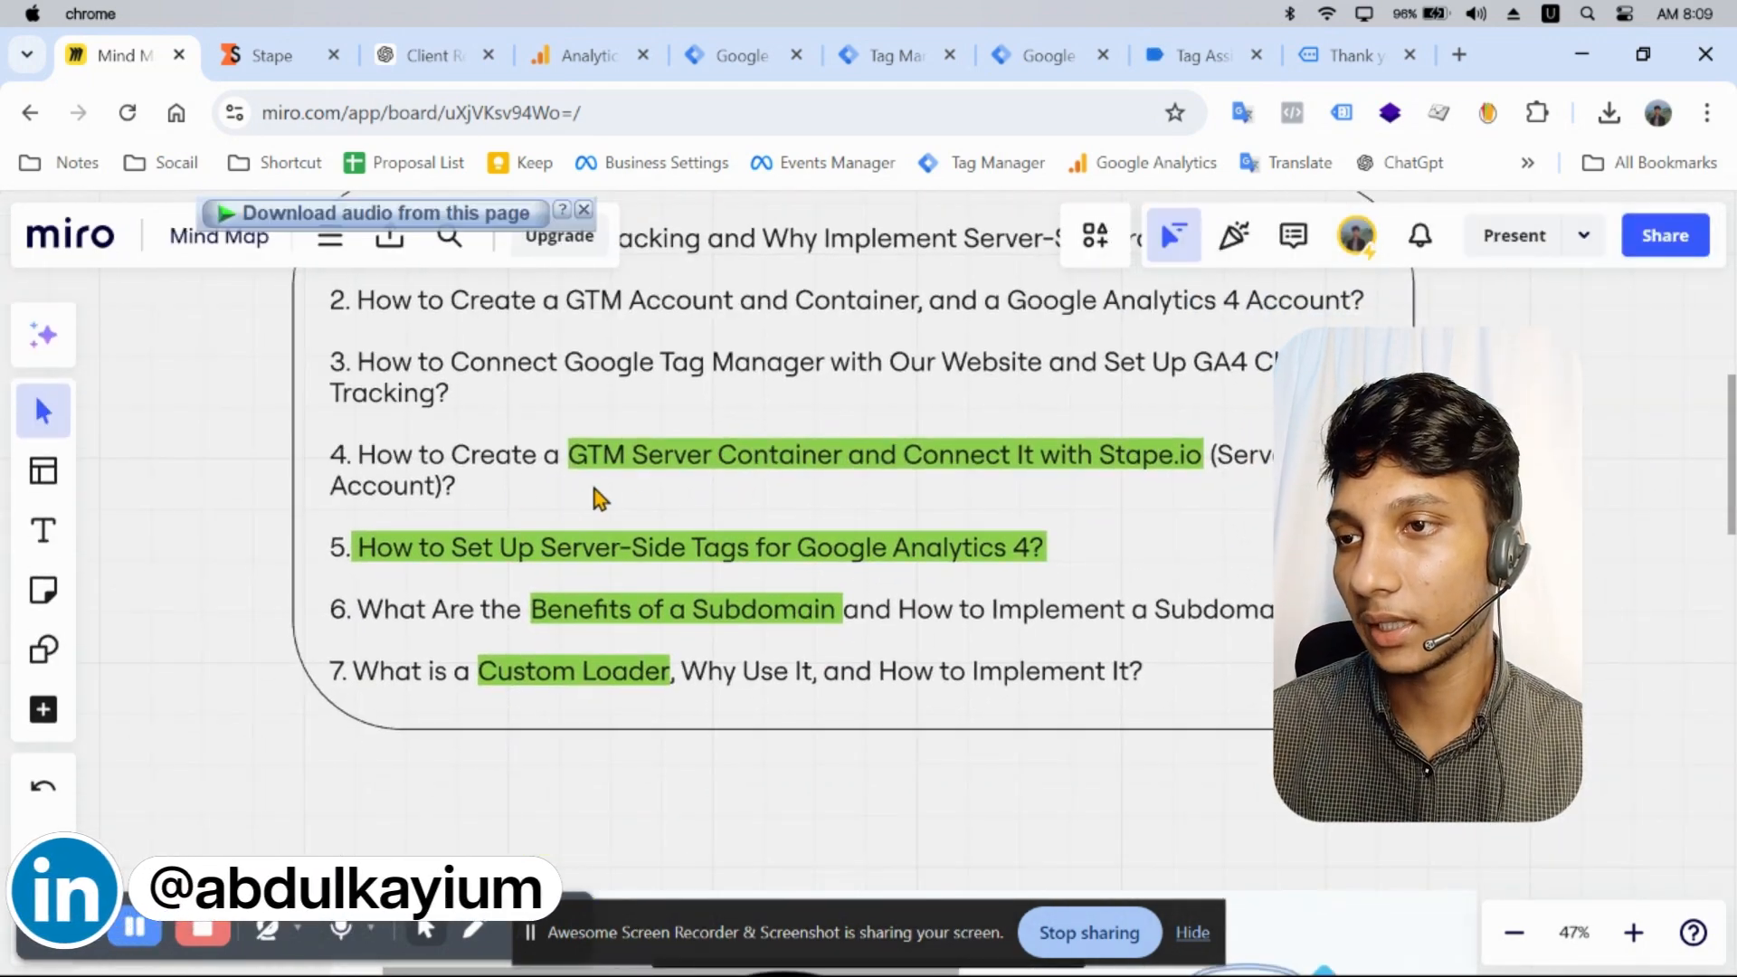